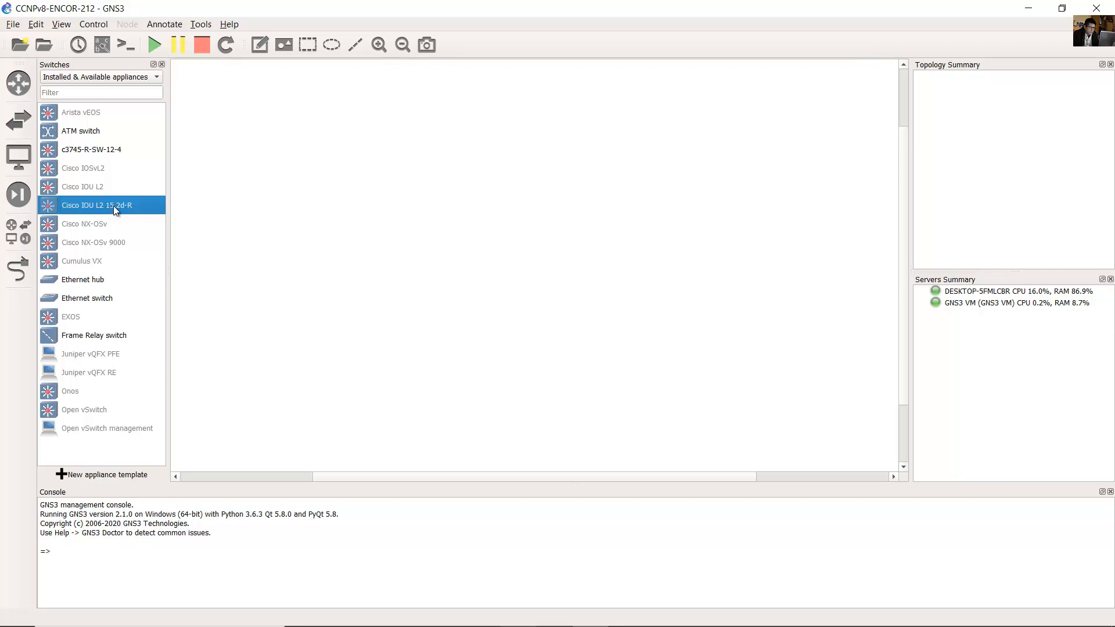
# Step: Place three Cisco IOU L2 15.2d-R switches on the empty workspace
pyautogui.moveTo(128, 215); pyautogui.dragTo(543, 177)
pyautogui.moveTo(128, 205); pyautogui.dragTo(414, 287)
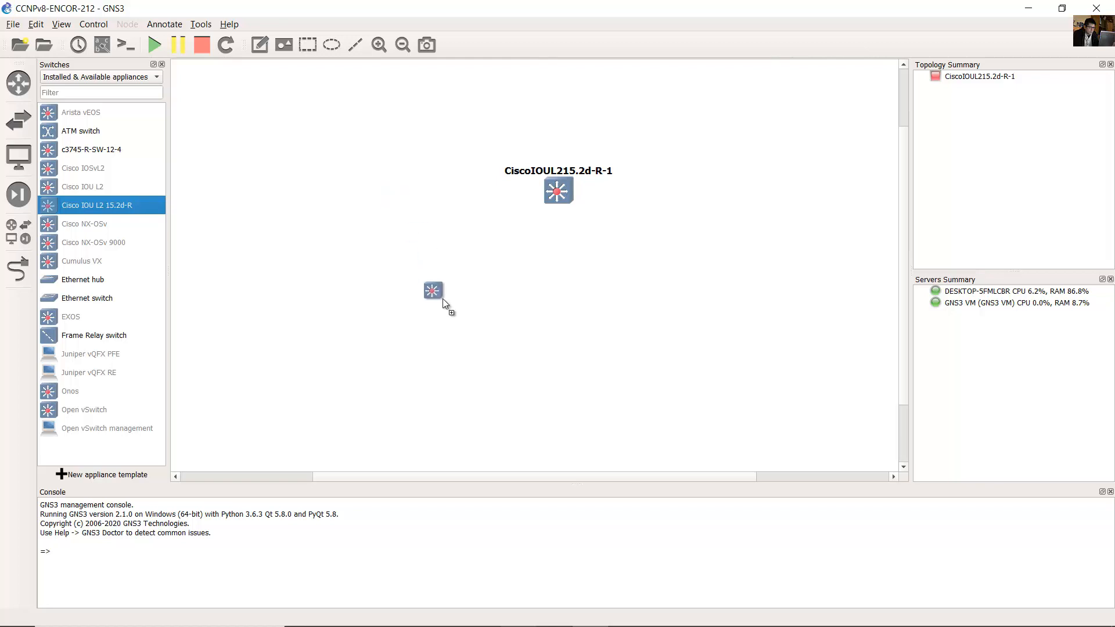
pyautogui.moveTo(382, 208); pyautogui.dragTo(395, 200)
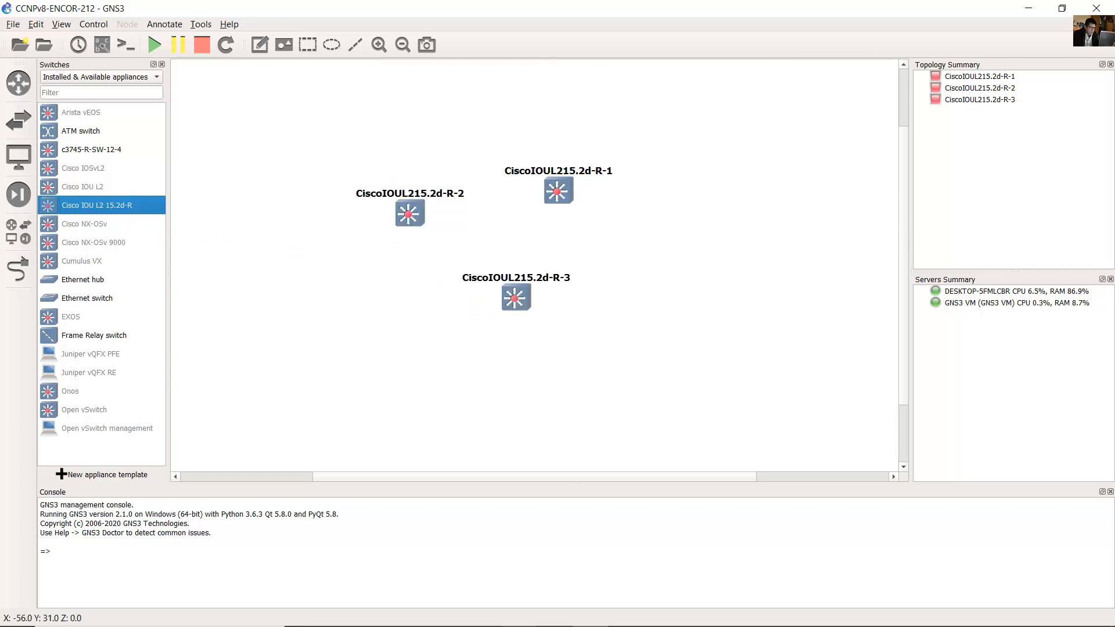
# Step: Check the lab topology in Word and arrange the GNS3 switches in a triangle: switches 1 and 2 above, switch 3 centred below
pyautogui.hotkey('alt', 'Tab')
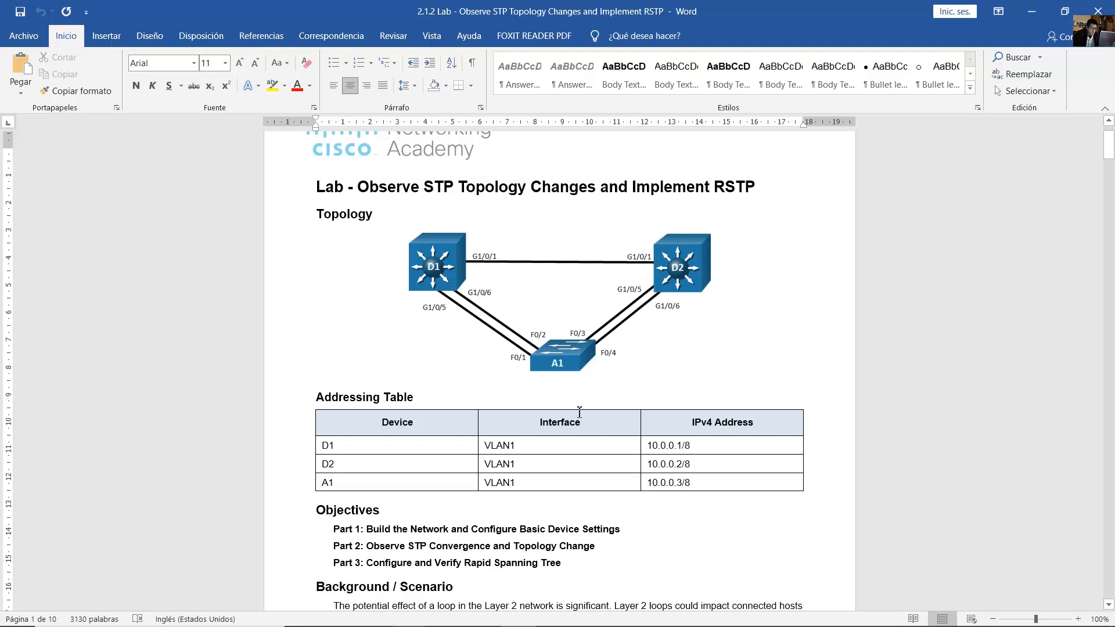
pyautogui.click(590, 616)
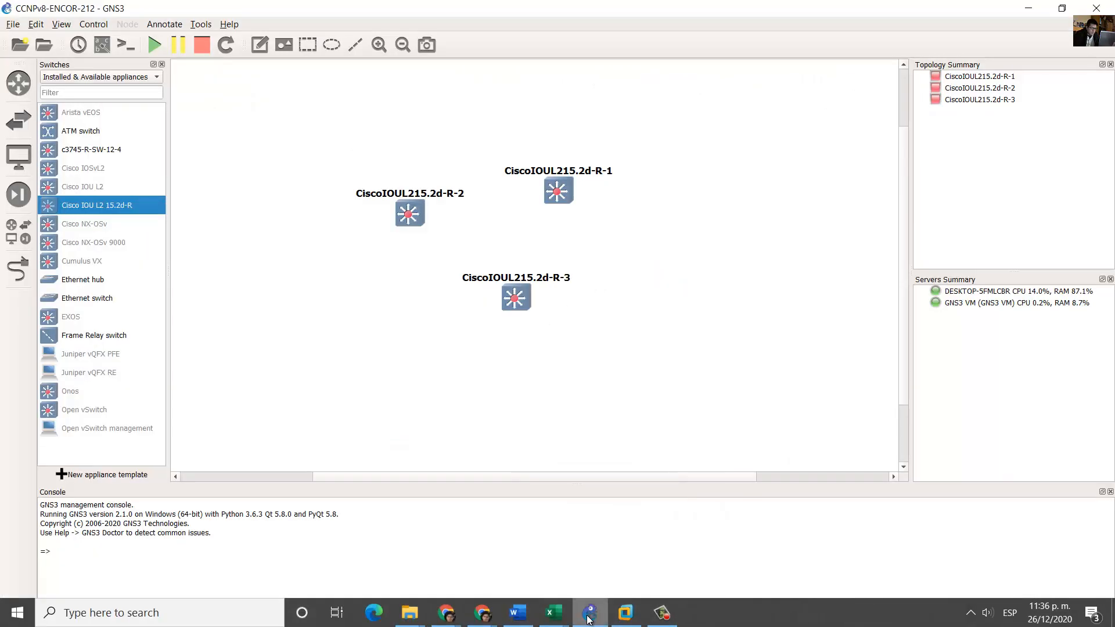
pyautogui.moveTo(462, 177); pyautogui.dragTo(422, 155)
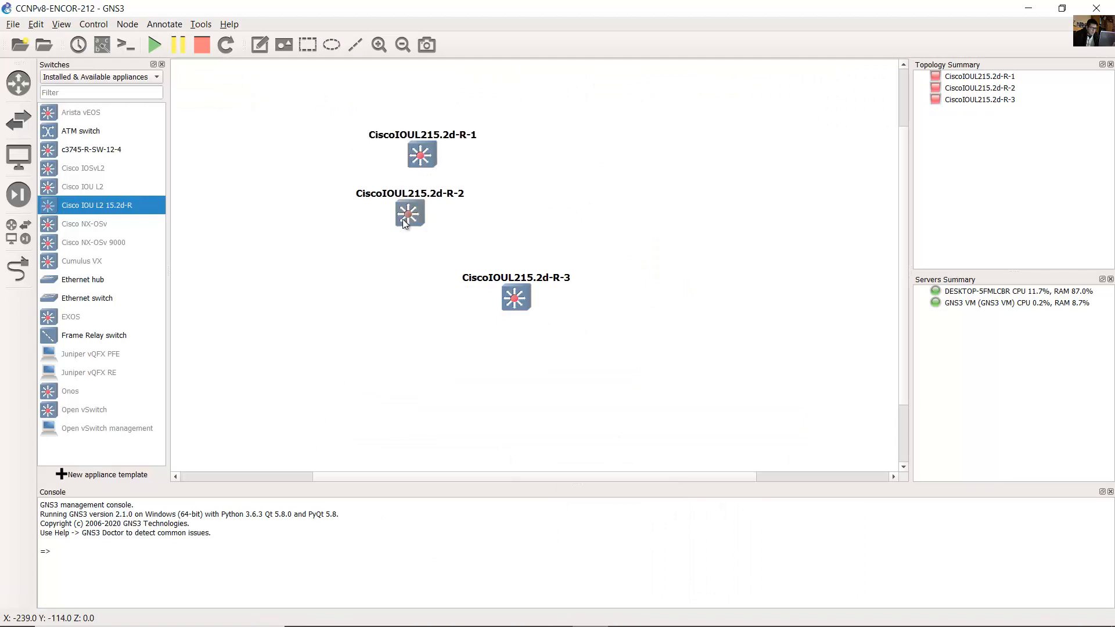
pyautogui.moveTo(410, 213); pyautogui.dragTo(642, 158)
pyautogui.moveTo(521, 304); pyautogui.dragTo(540, 268)
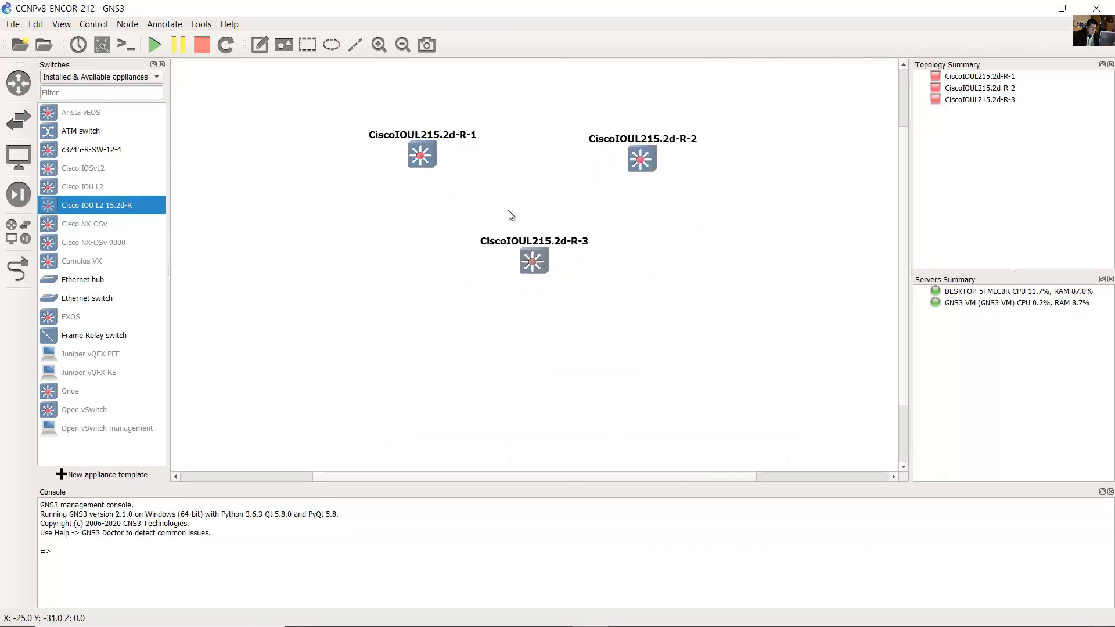
# Step: Change the hostname of the upper-left switch to D1
pyautogui.rightClick(418, 155)
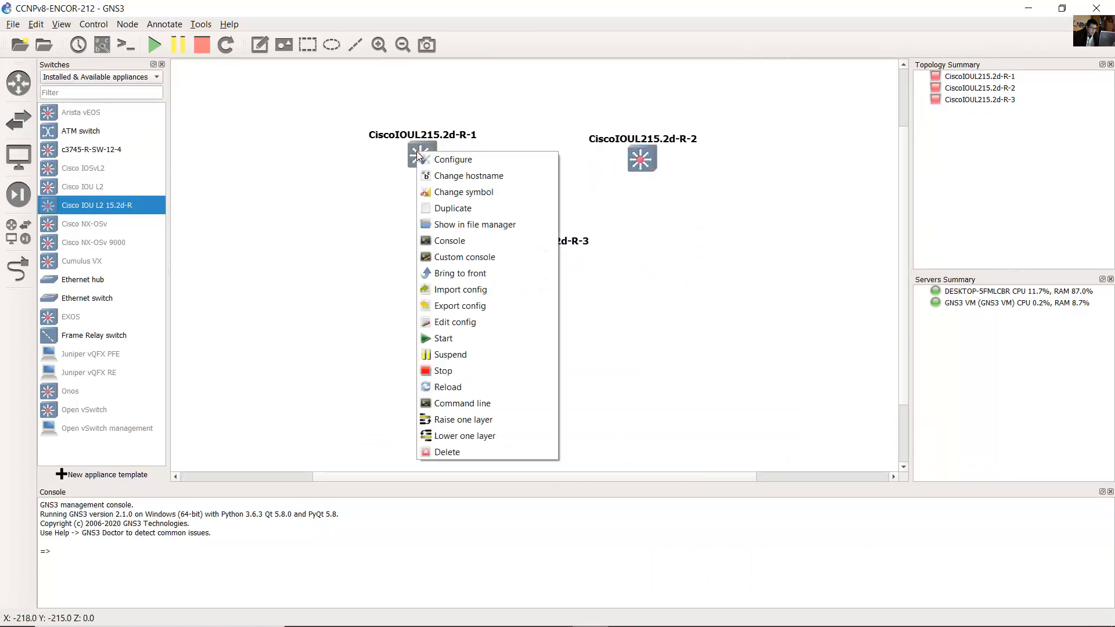
pyautogui.click(469, 175)
pyautogui.write('D1')
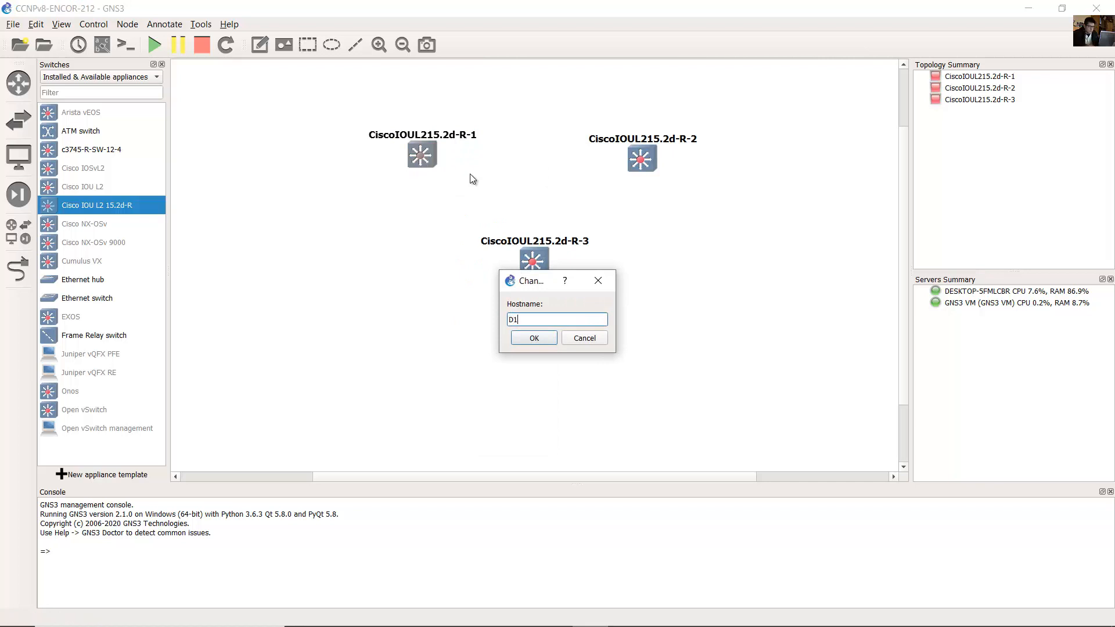
pyautogui.click(532, 338)
# Step: Change the hostname of the upper-right switch to D2
pyautogui.rightClick(642, 160)
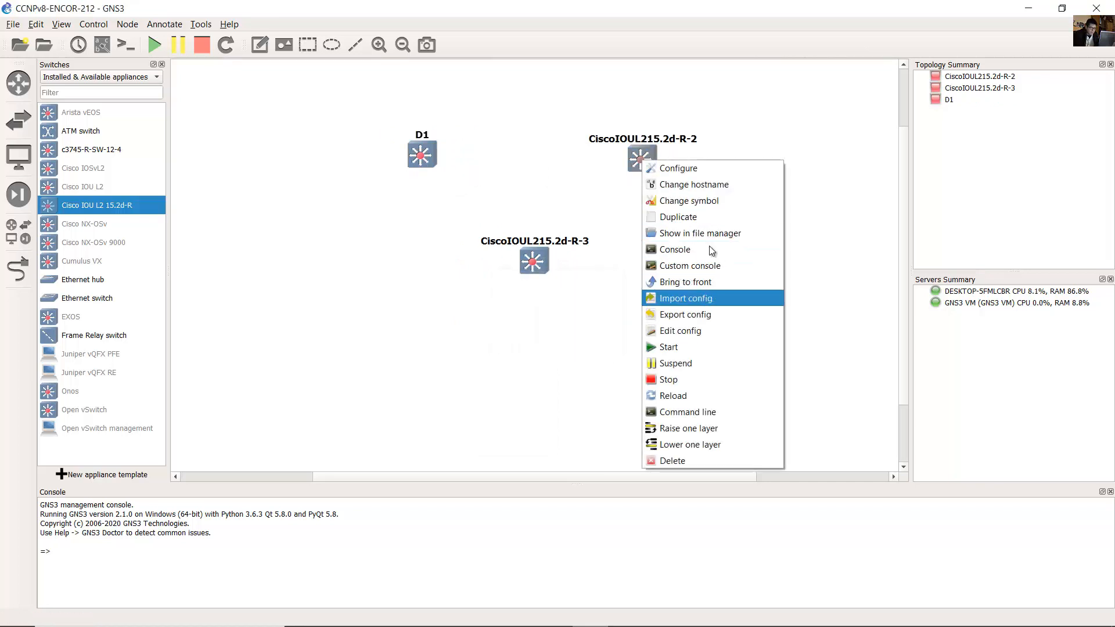
pyautogui.click(733, 185)
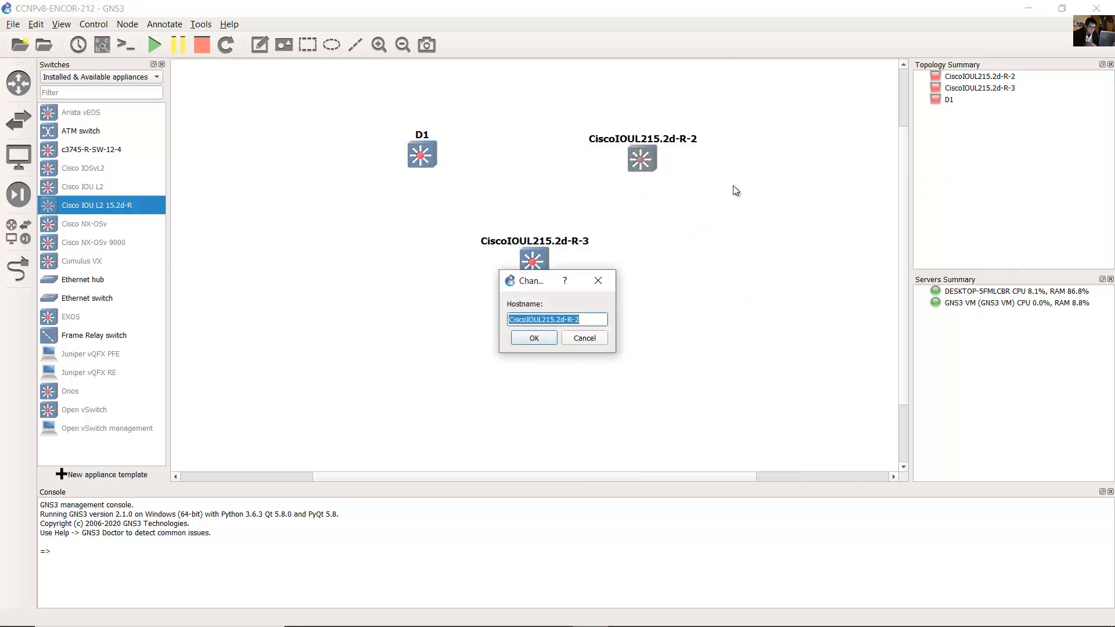
pyautogui.write('D2')
pyautogui.click(529, 338)
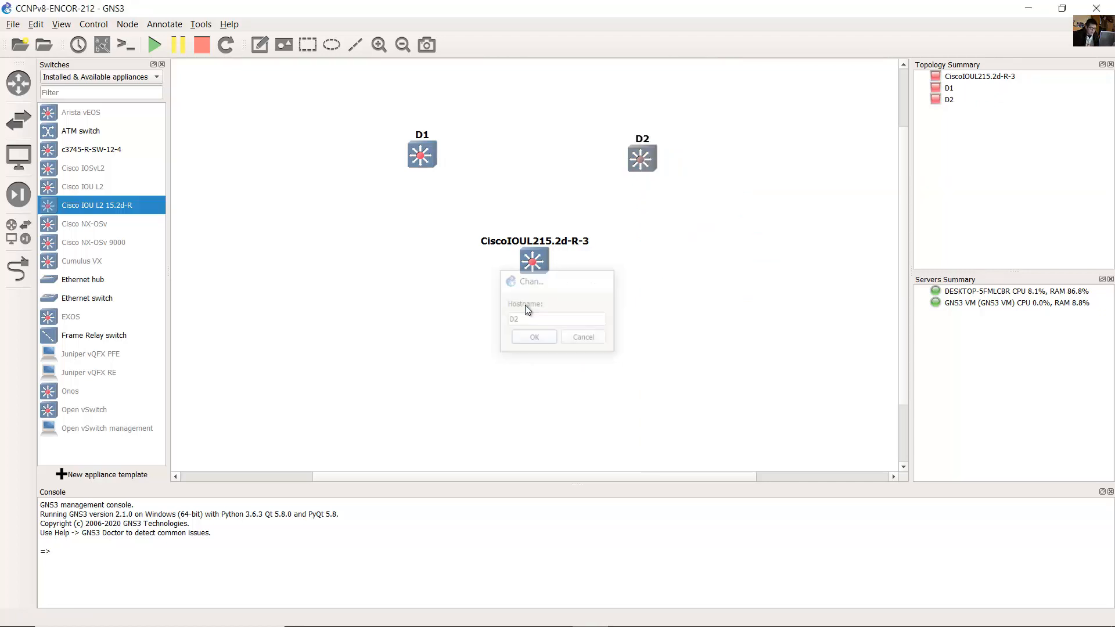
# Step: Change the hostname of the lower switch to A1
pyautogui.rightClick(534, 261)
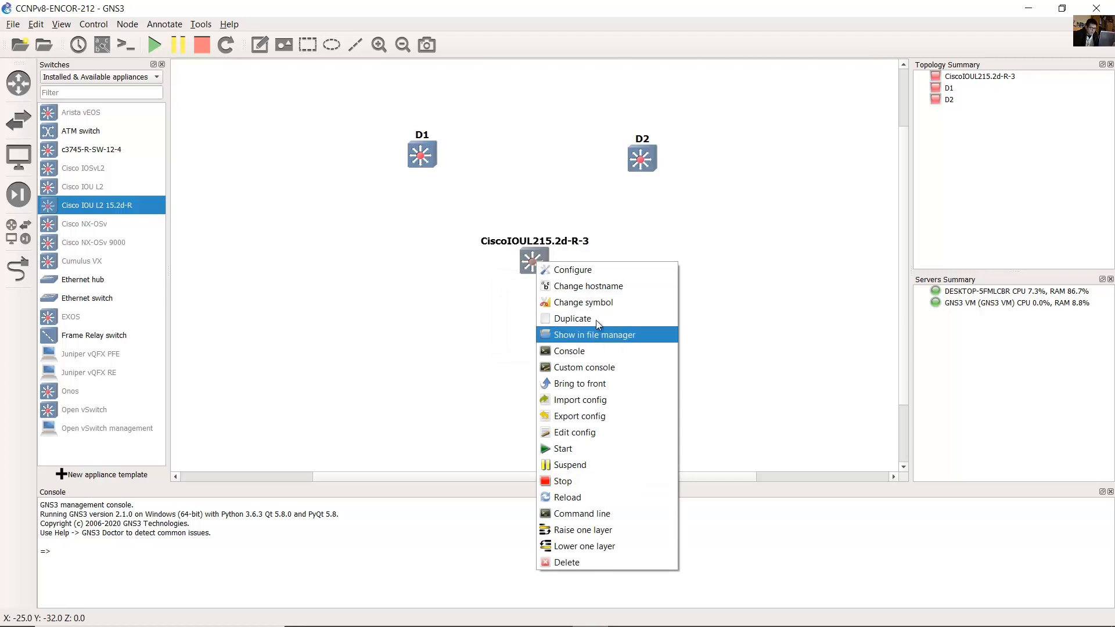
pyautogui.click(612, 289)
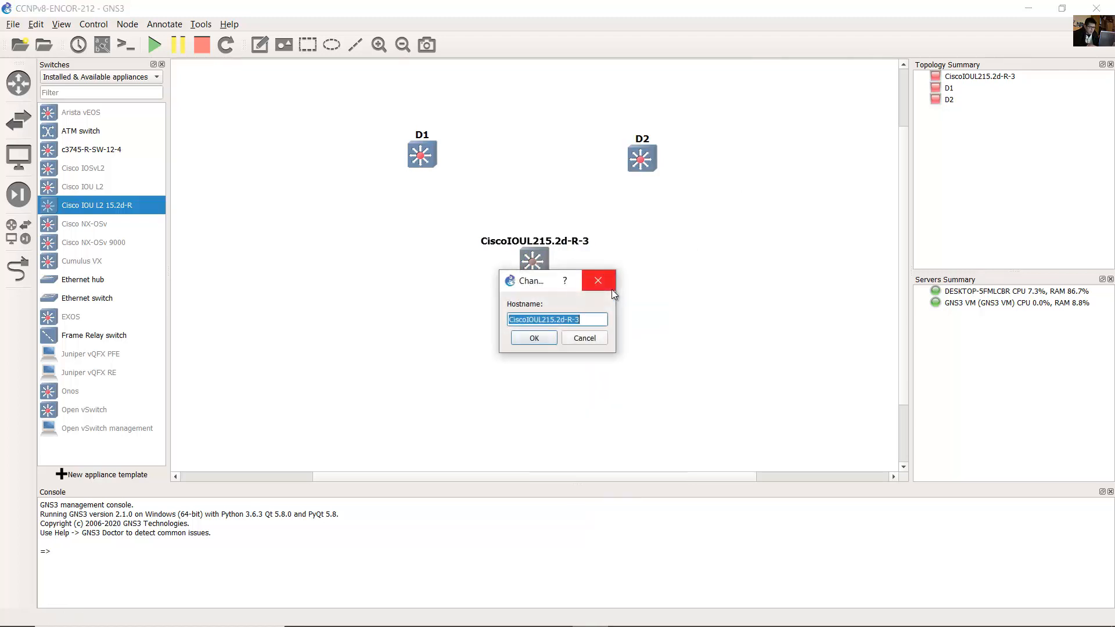
pyautogui.write('A1')
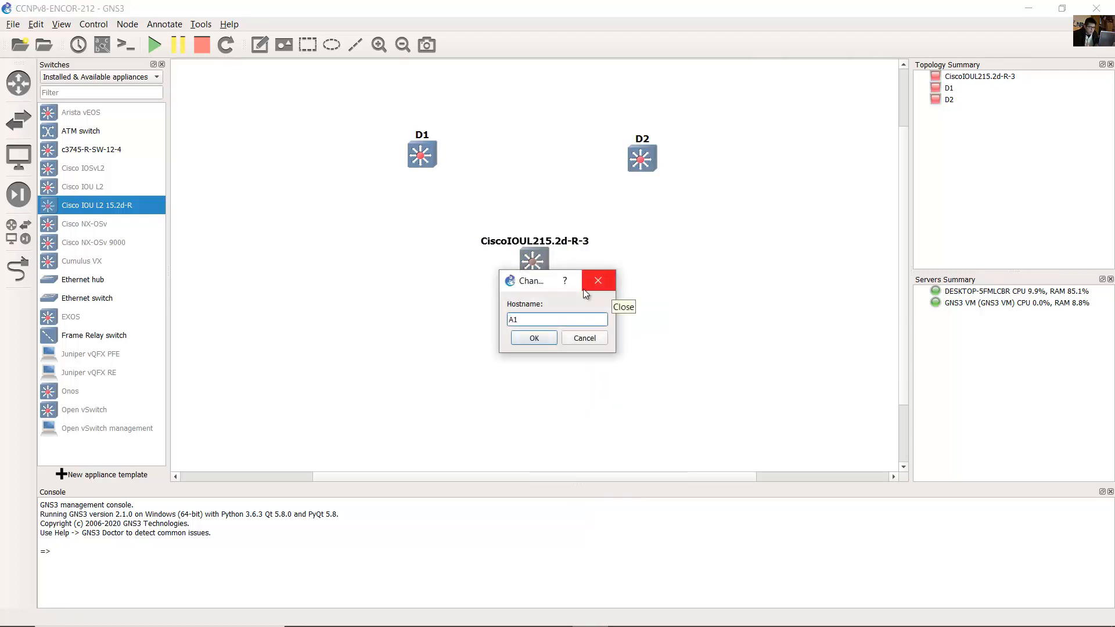
pyautogui.click(533, 338)
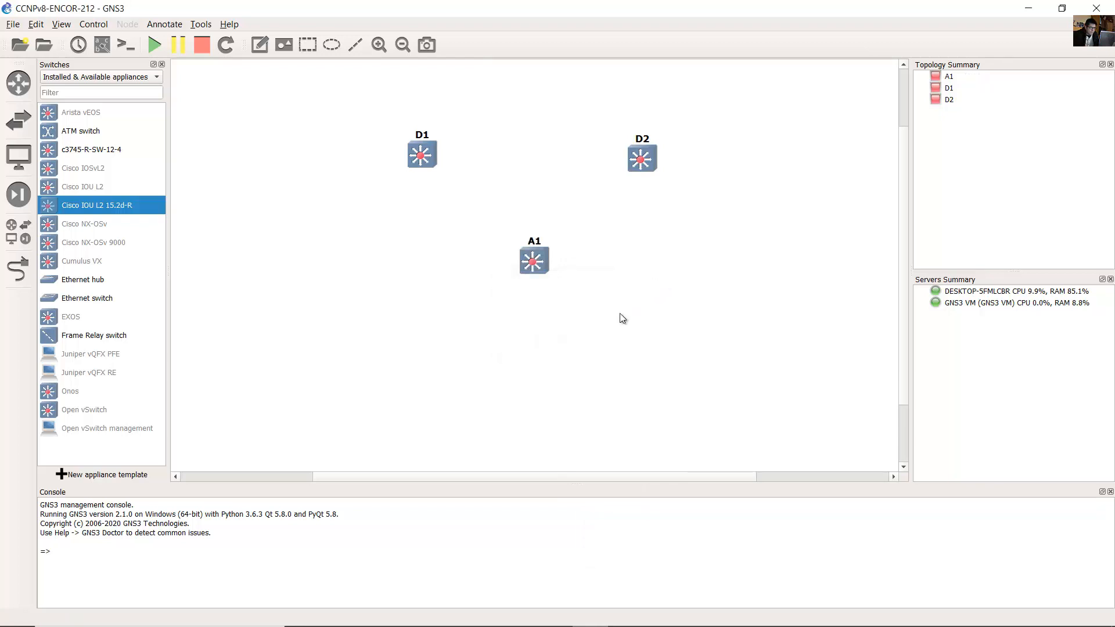
# Step: Check the port connections in the Word lab document and link D1 Ethernet1/1 to A1 Ethernet0/1 in GNS3
pyautogui.click(517, 622)
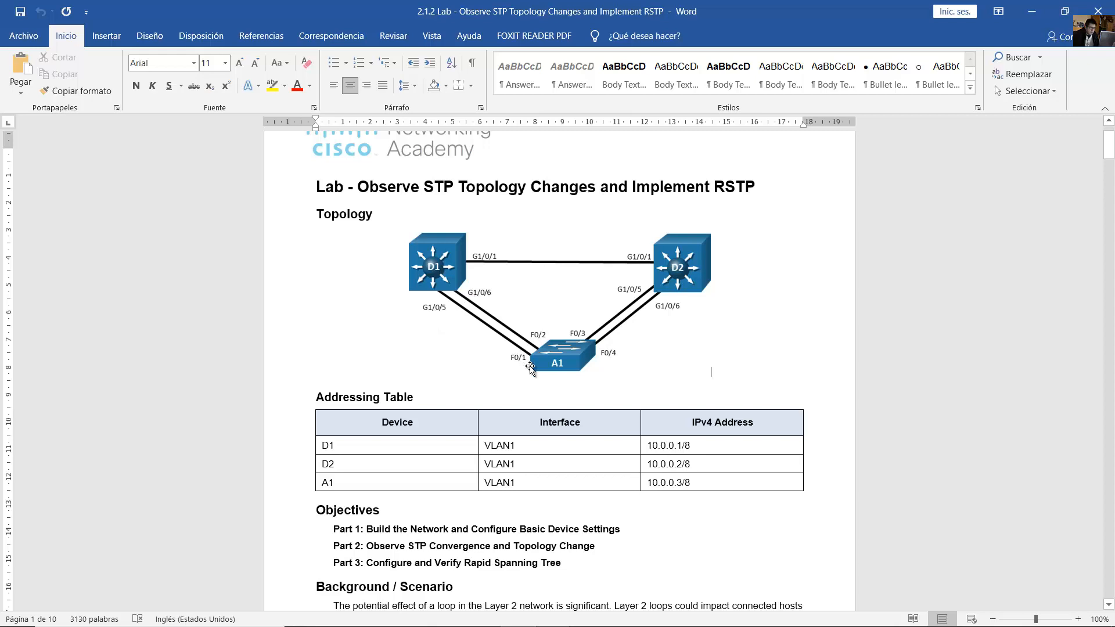
pyautogui.click(1031, 11)
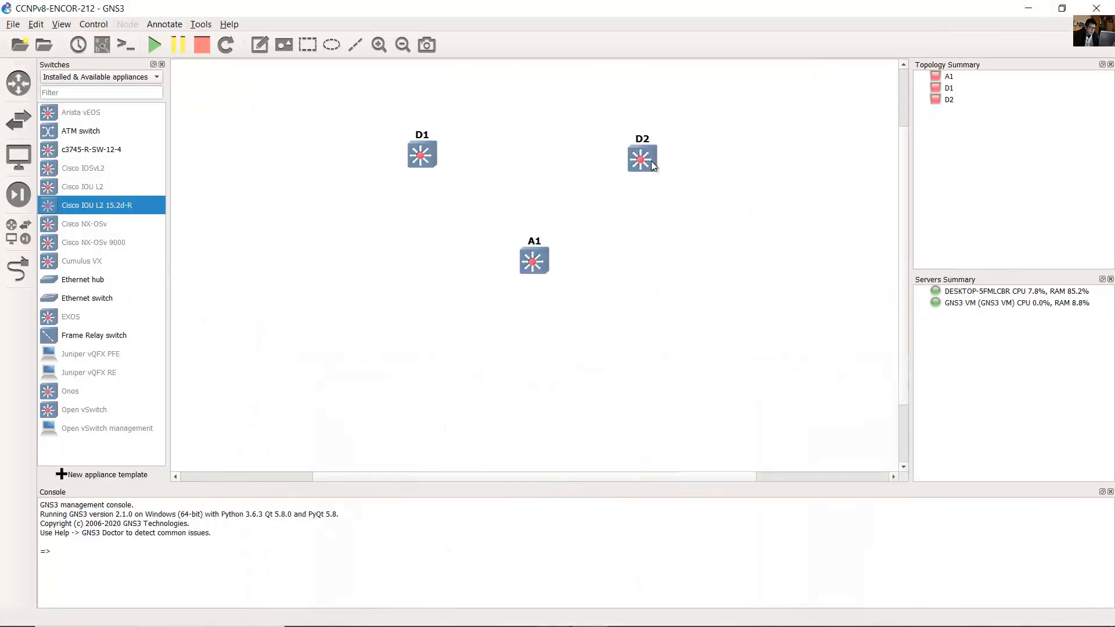
pyautogui.click(15, 277)
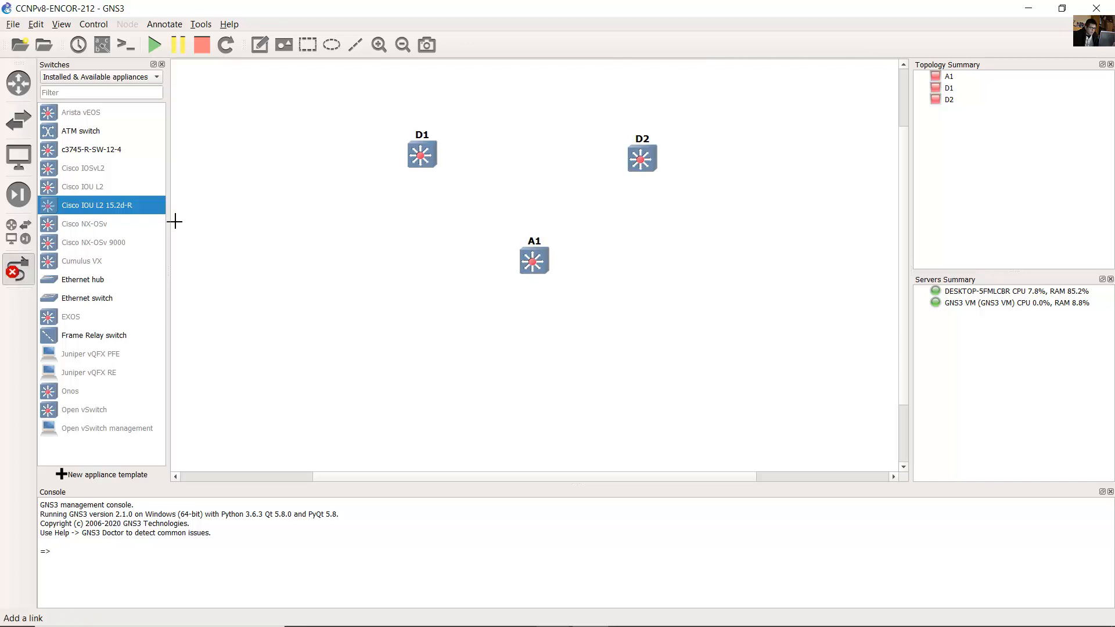
pyautogui.click(436, 164)
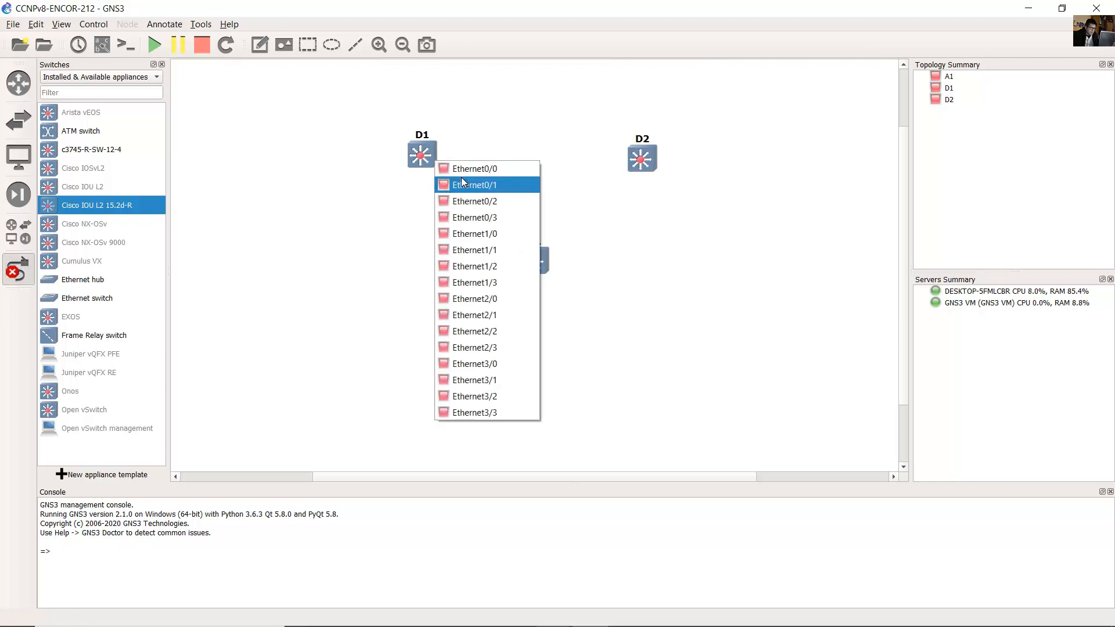
pyautogui.click(413, 150)
pyautogui.click(483, 239)
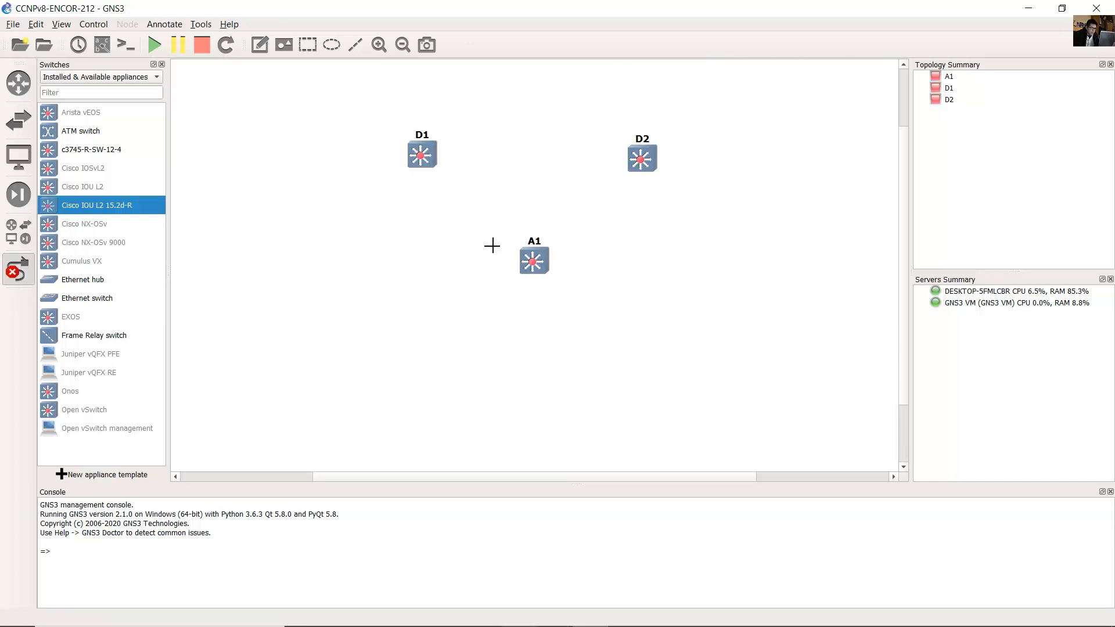
pyautogui.click(531, 263)
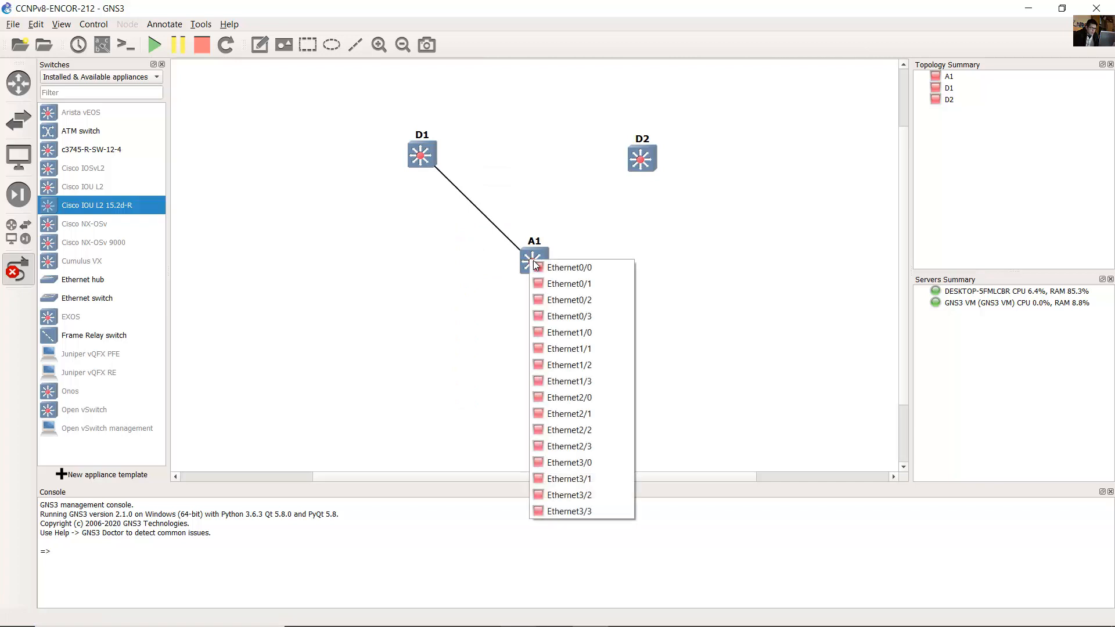
pyautogui.click(584, 287)
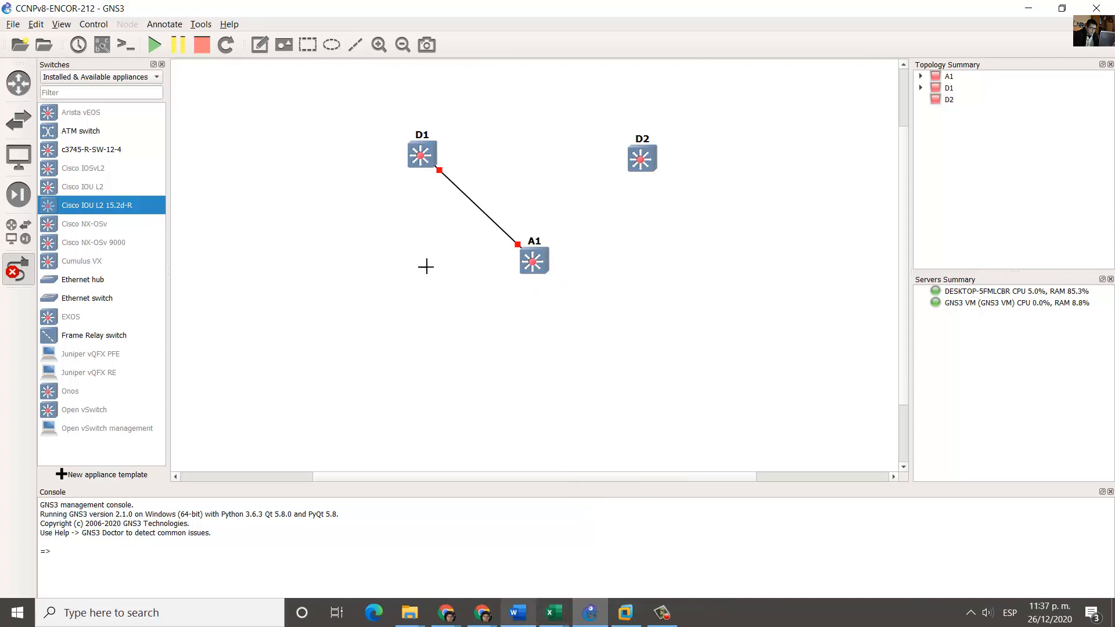
# Step: Add a second link between the two switches, from D1 Ethernet1/2 to A1 Ethernet0/2
pyautogui.click(420, 157)
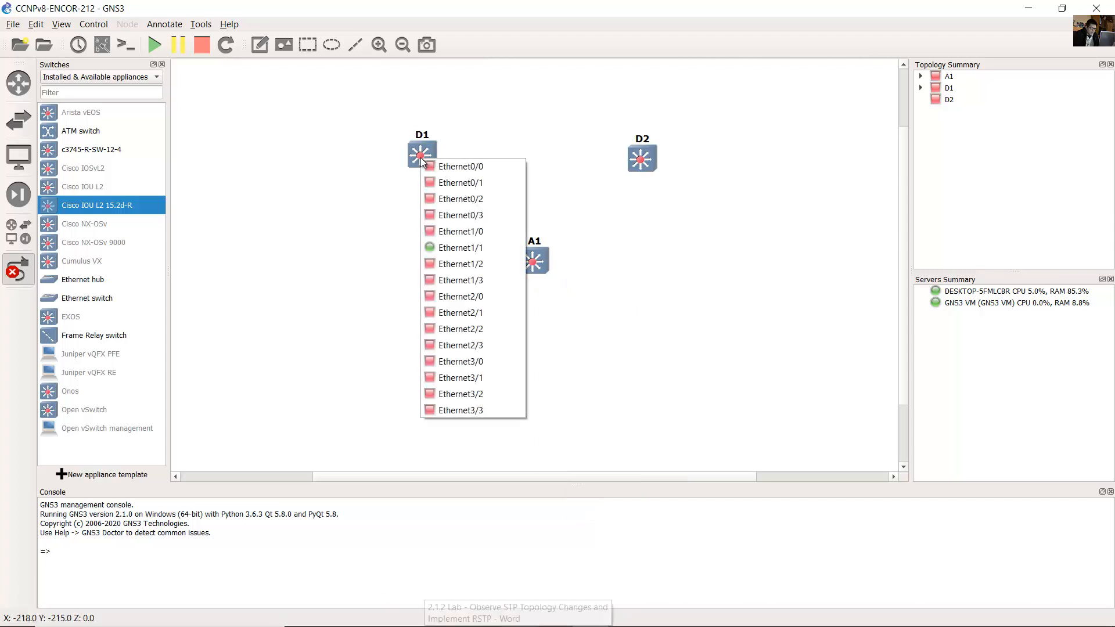
pyautogui.click(480, 265)
pyautogui.click(533, 261)
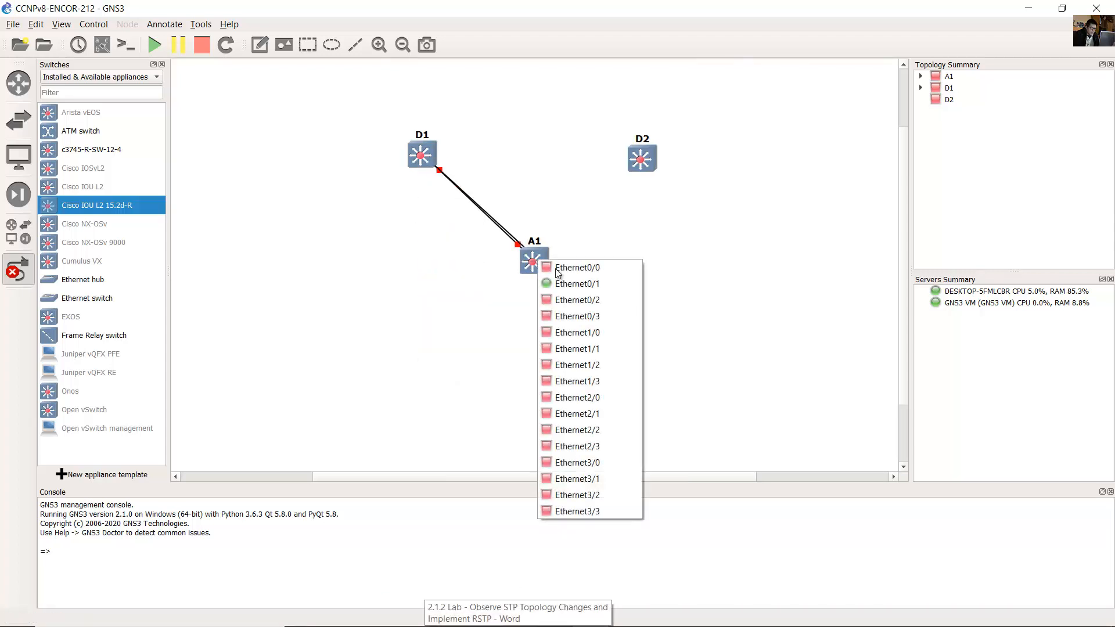
pyautogui.click(592, 300)
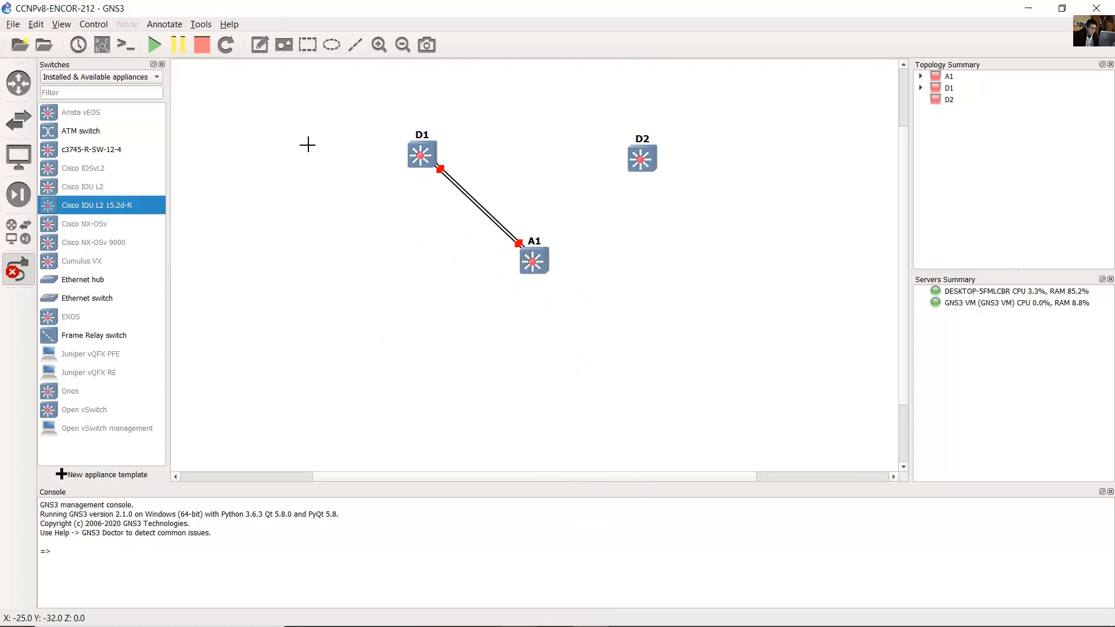
# Step: Show the interface labels and move the overlapping ones apart at both ends of the D1–A1 links
pyautogui.click(60, 26)
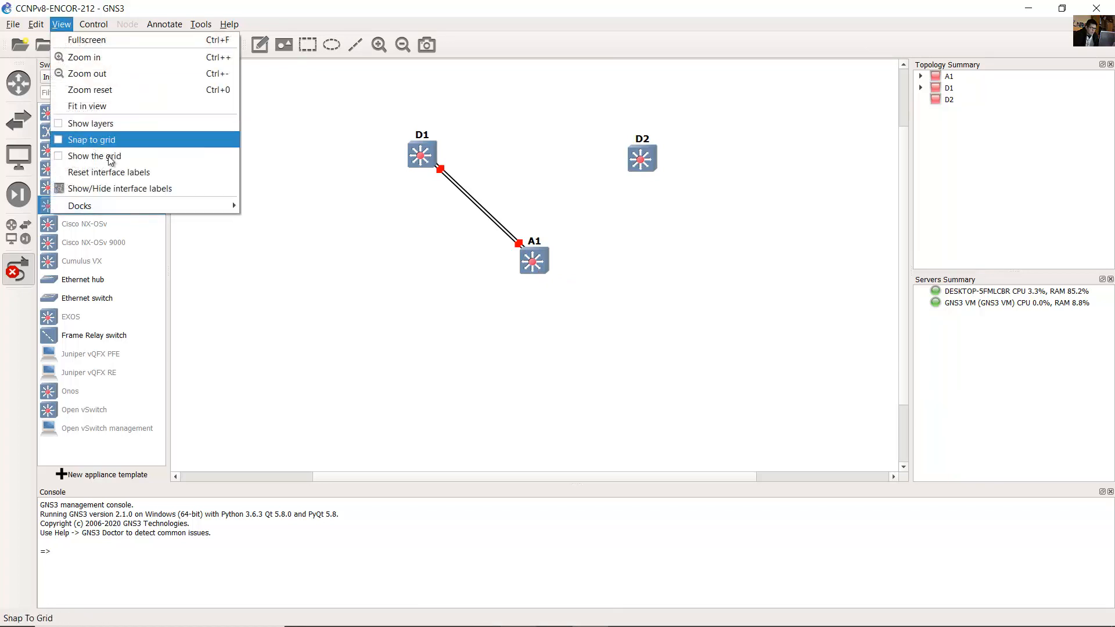
pyautogui.click(129, 188)
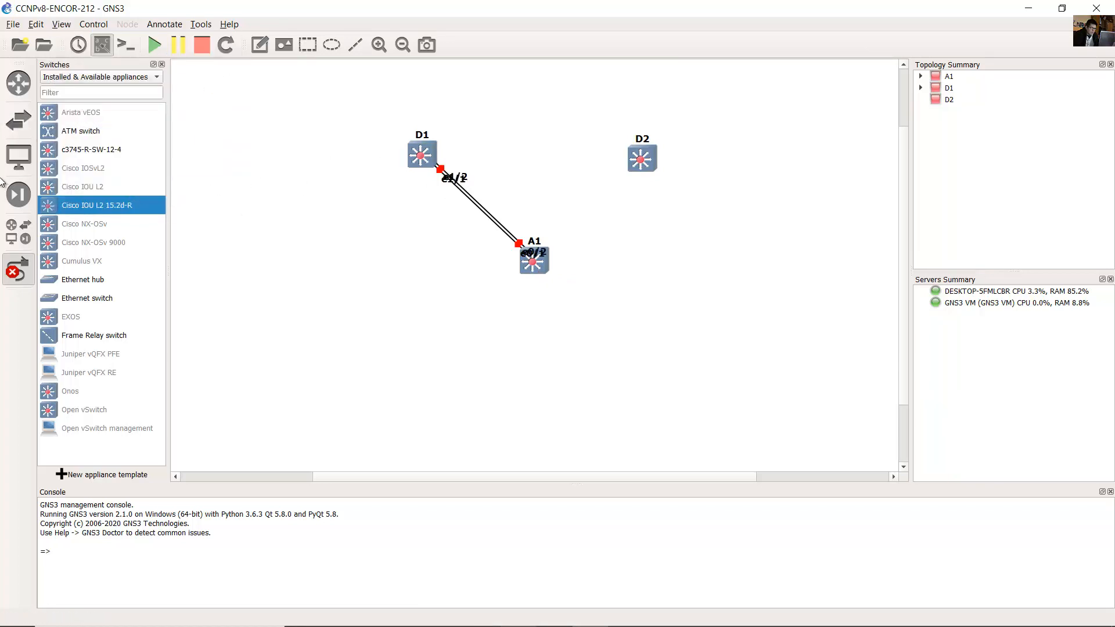
pyautogui.click(17, 269)
pyautogui.click(446, 183)
pyautogui.moveTo(445, 183)
pyautogui.mouseDown()
pyautogui.moveTo(456, 163)
pyautogui.moveTo(434, 186)
pyautogui.moveTo(462, 171)
pyautogui.moveTo(435, 198)
pyautogui.mouseUp()
pyautogui.moveTo(533, 256); pyautogui.dragTo(526, 234)
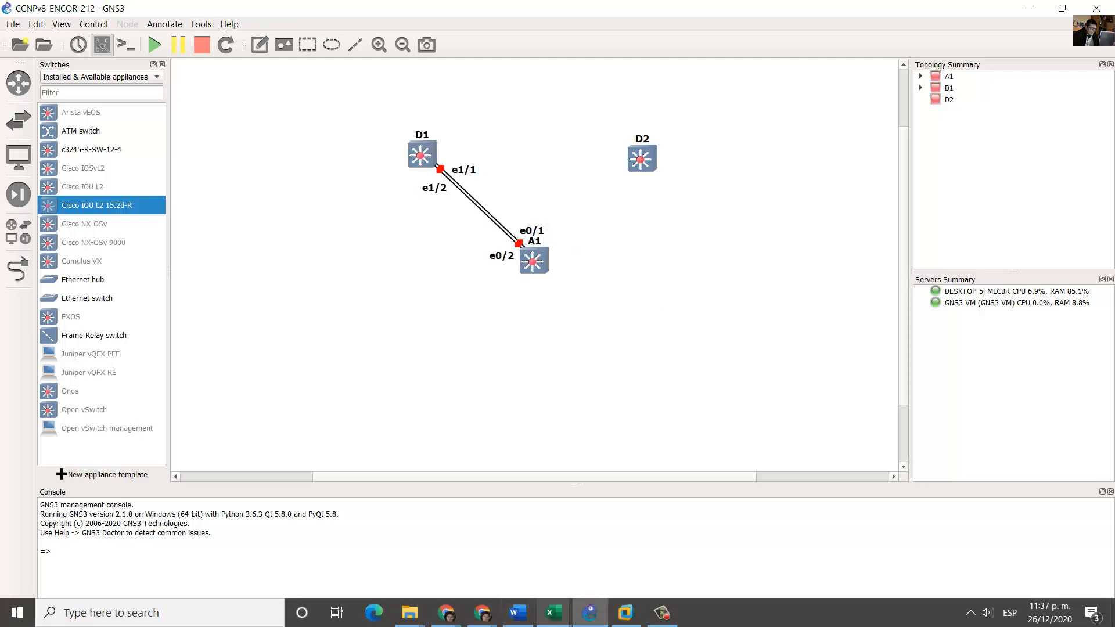
# Step: Review the topology in the Word lab document and link D2 Ethernet1/1 to A1 Ethernet0/3 in GNS3
pyautogui.click(517, 622)
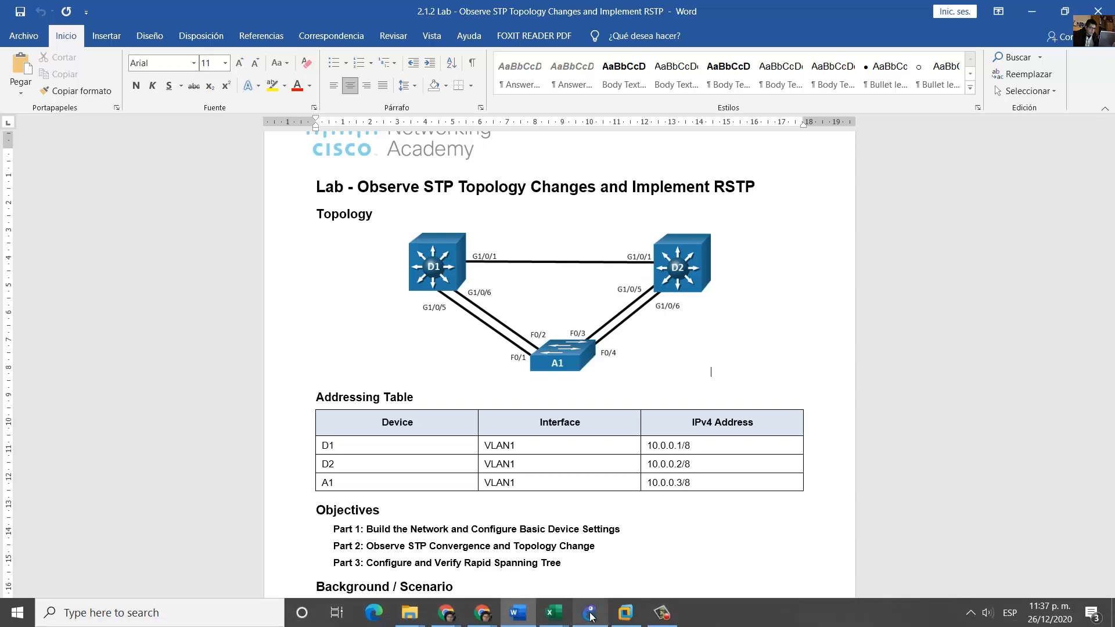
pyautogui.click(589, 615)
pyautogui.click(18, 269)
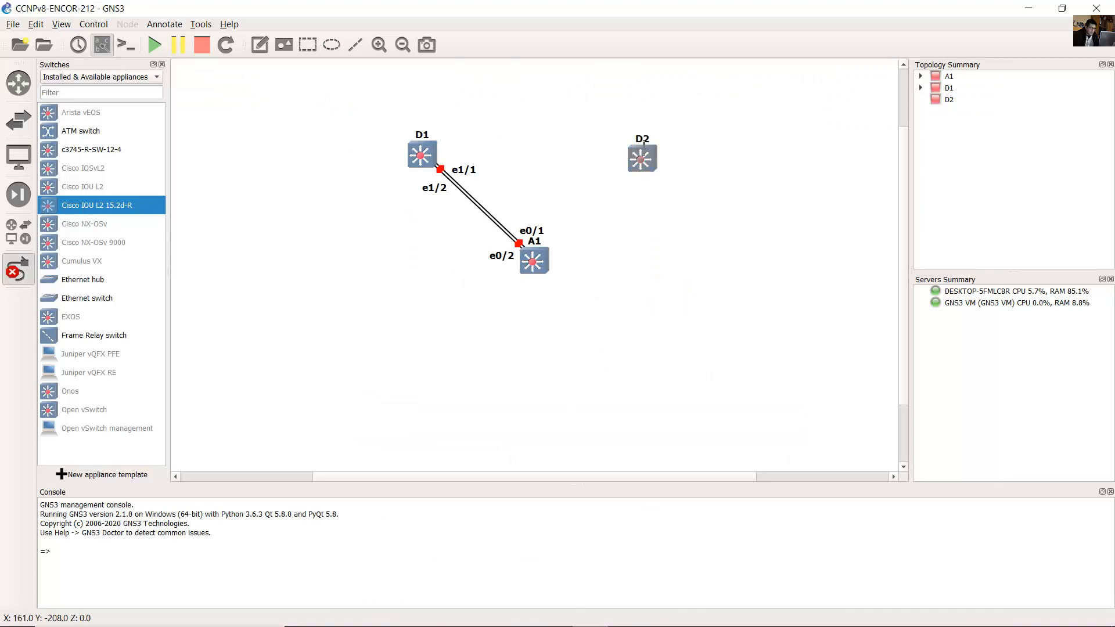
pyautogui.click(643, 158)
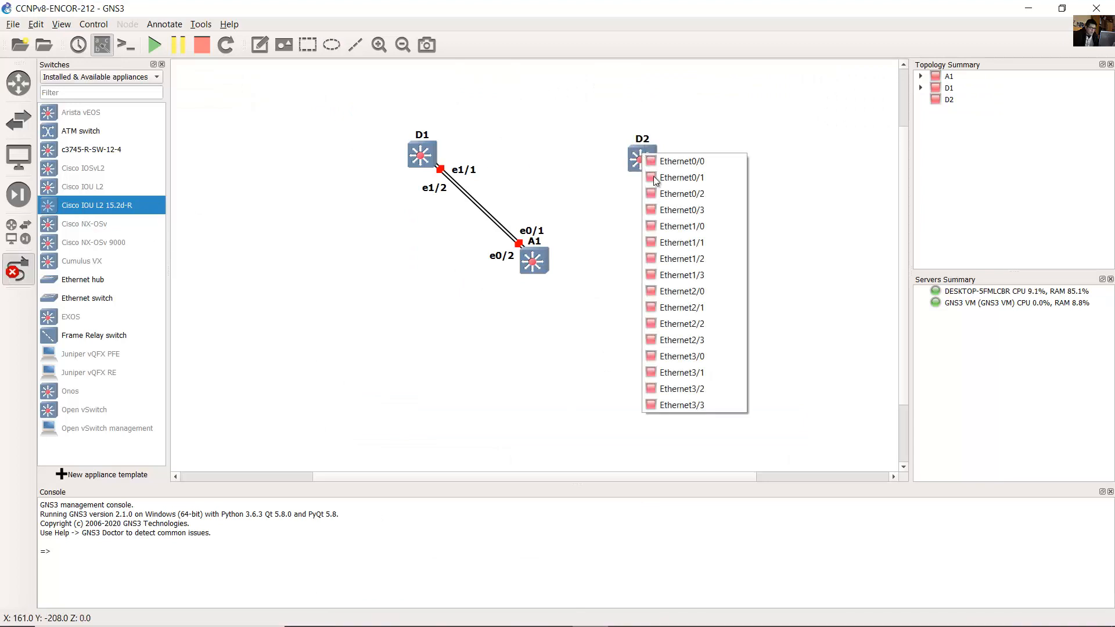
pyautogui.click(710, 254)
pyautogui.click(542, 260)
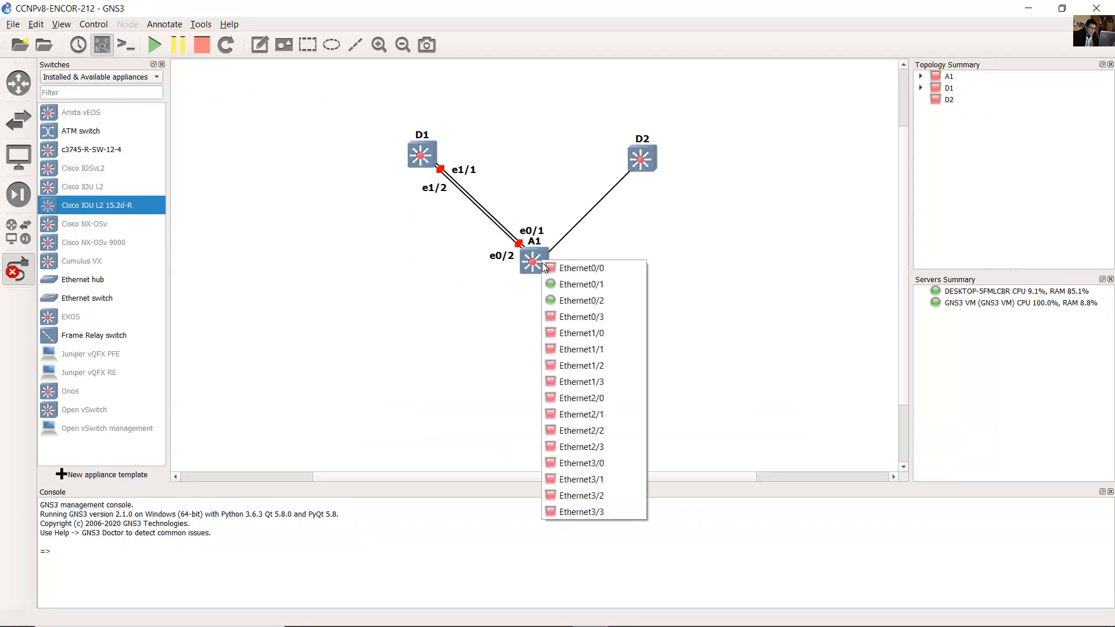
pyautogui.click(623, 318)
# Step: Add a second link between D2 and A1, from D2 Ethernet1/2 to A1 Ethernet1/0
pyautogui.click(651, 160)
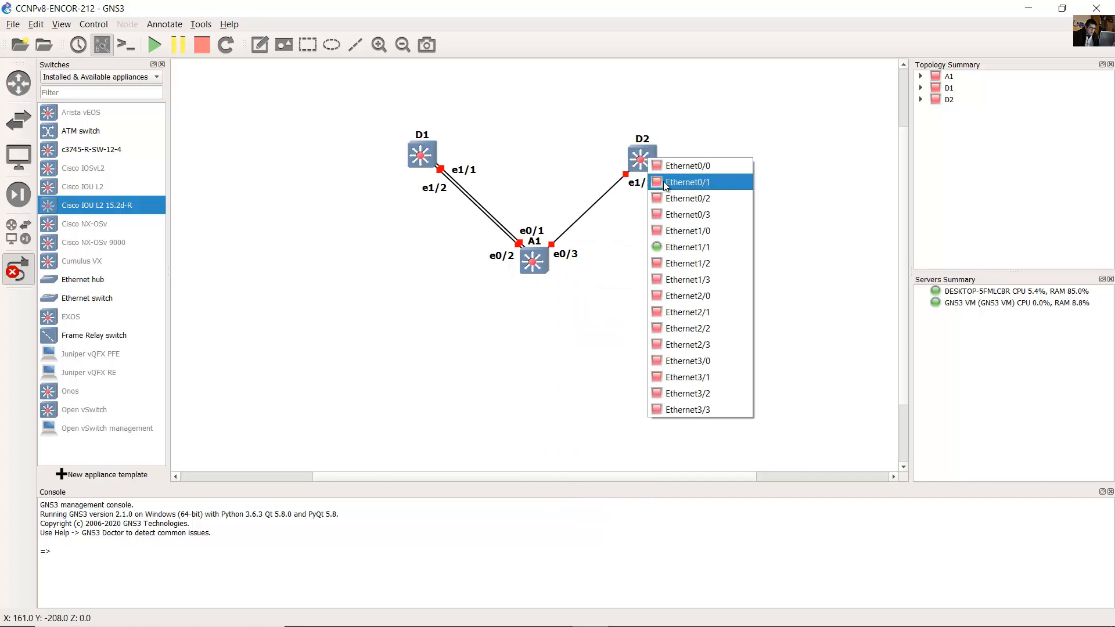
pyautogui.click(705, 263)
pyautogui.click(547, 273)
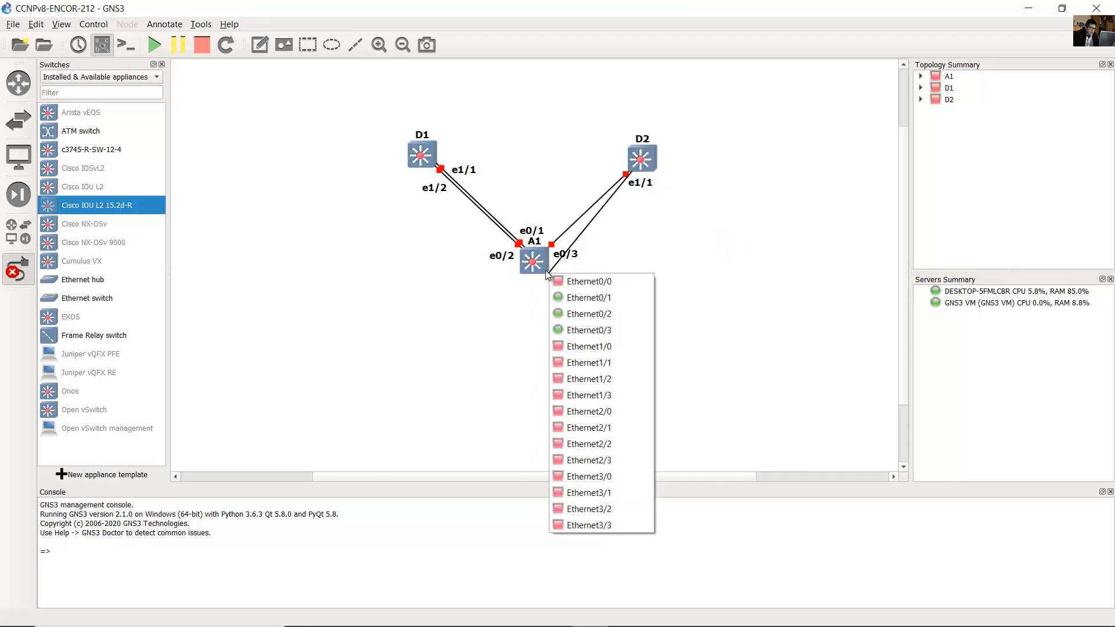
pyautogui.click(609, 346)
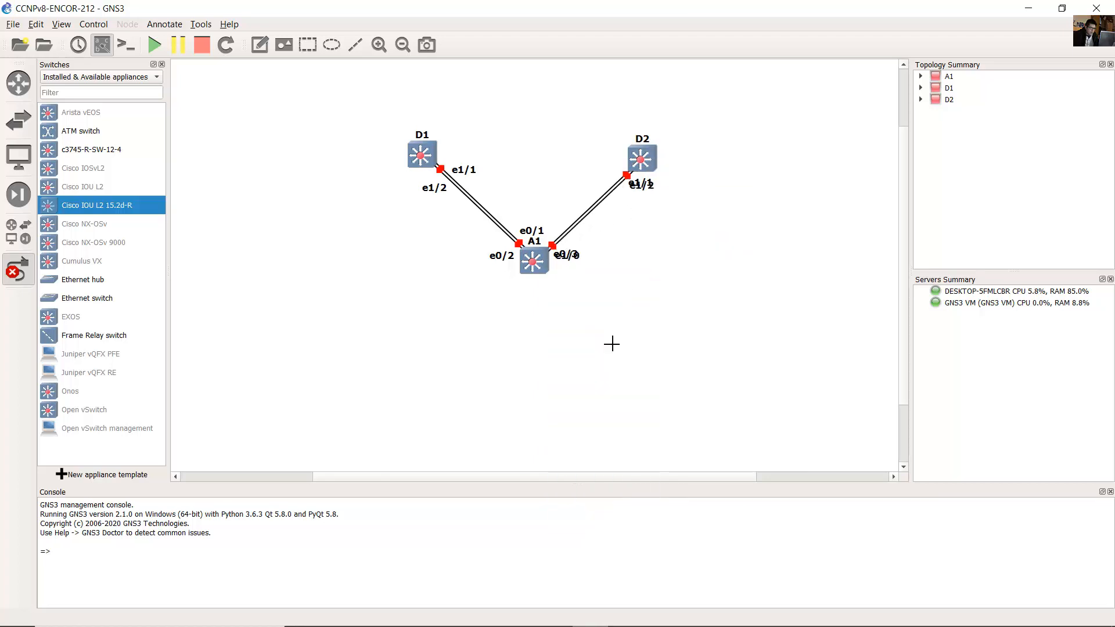
# Step: Stop adding links and move the overlapping interface labels apart at both ends of the D2–A1 links
pyautogui.click(18, 269)
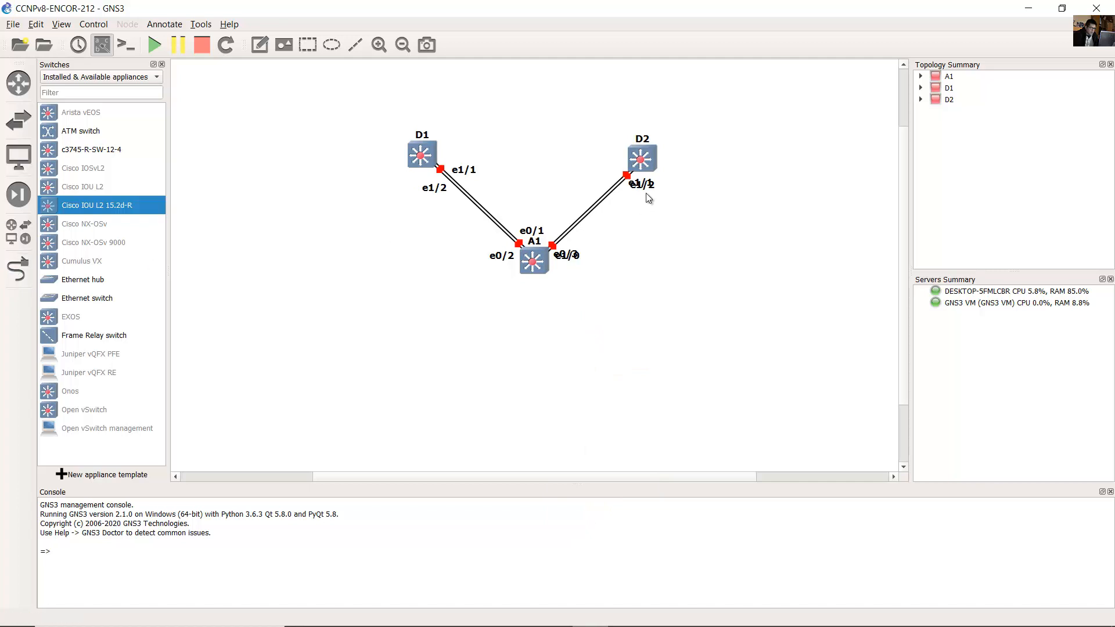
pyautogui.moveTo(642, 185)
pyautogui.mouseDown()
pyautogui.moveTo(618, 185)
pyautogui.moveTo(631, 207)
pyautogui.moveTo(611, 181)
pyautogui.moveTo(635, 191)
pyautogui.mouseUp()
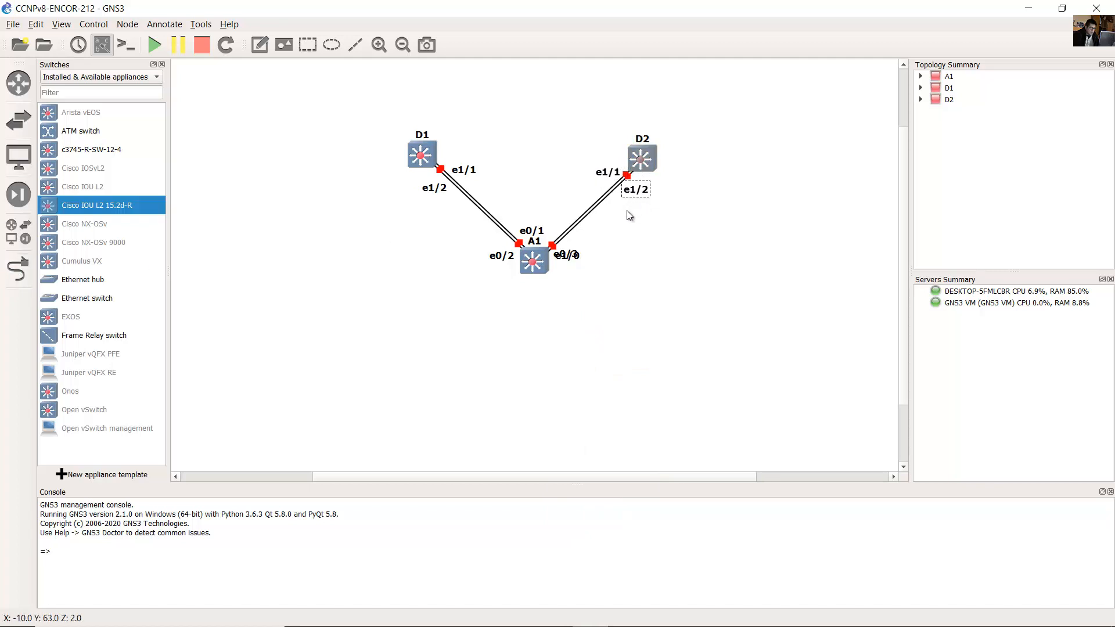
pyautogui.moveTo(569, 256); pyautogui.dragTo(533, 227)
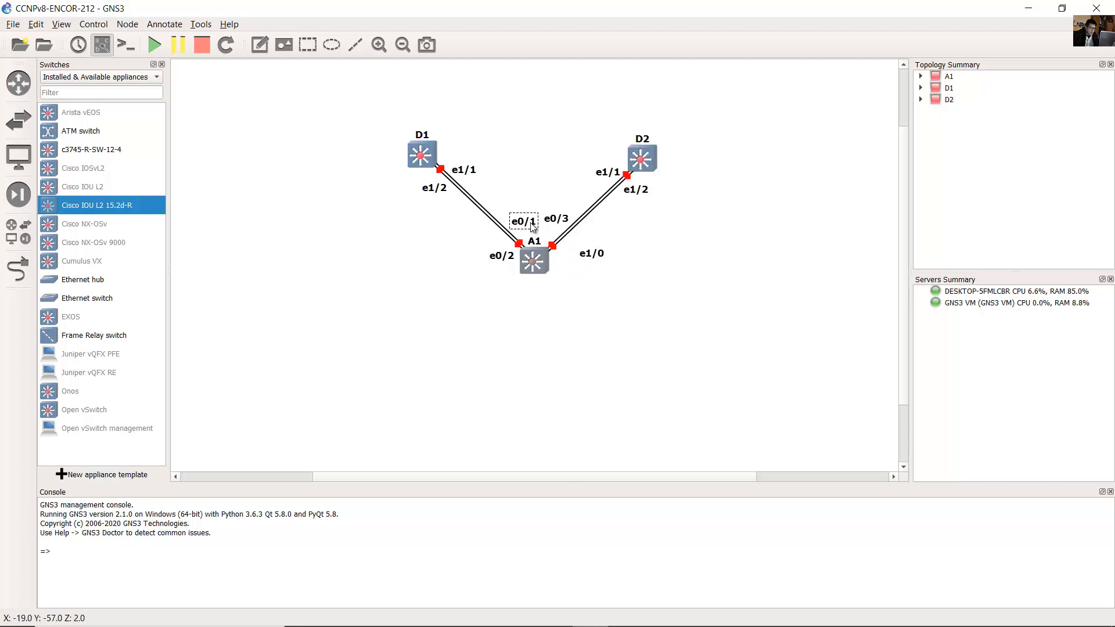
pyautogui.moveTo(579, 255); pyautogui.dragTo(563, 254)
pyautogui.click(633, 295)
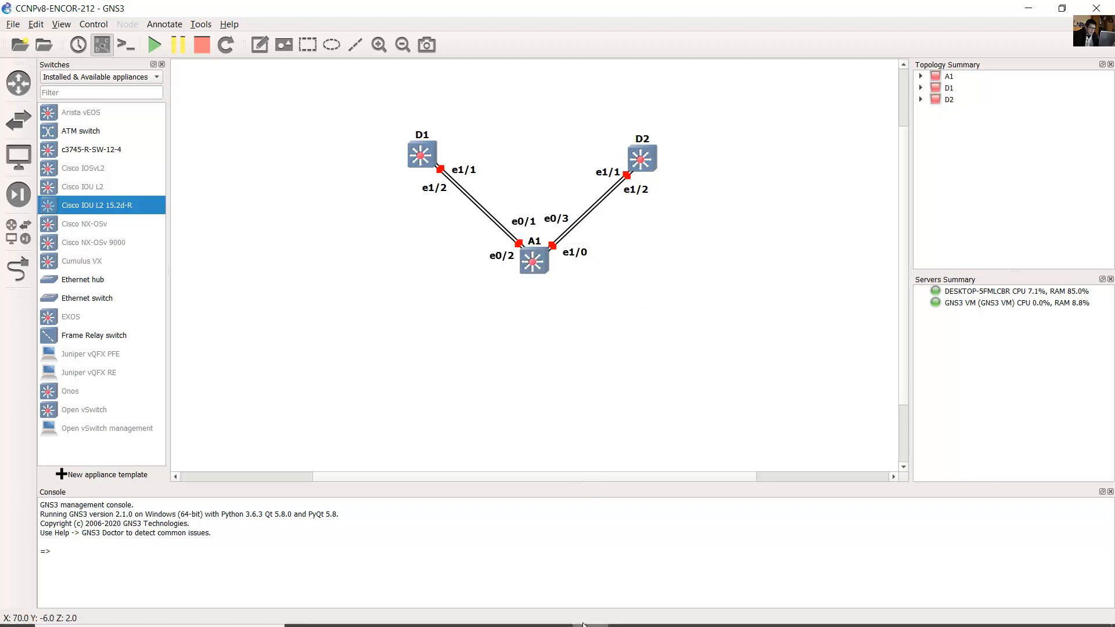
# Step: Check the topology diagram in the Word lab document and link D1 Ethernet0/1 to D2 Ethernet0/1 in GNS3
pyautogui.click(517, 612)
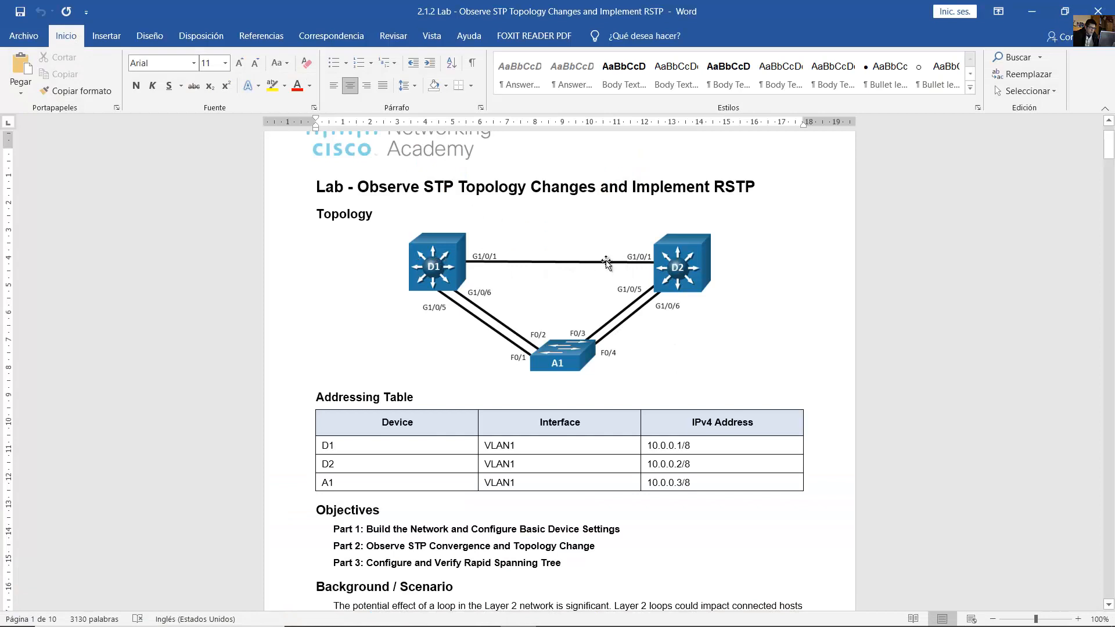
pyautogui.click(1031, 11)
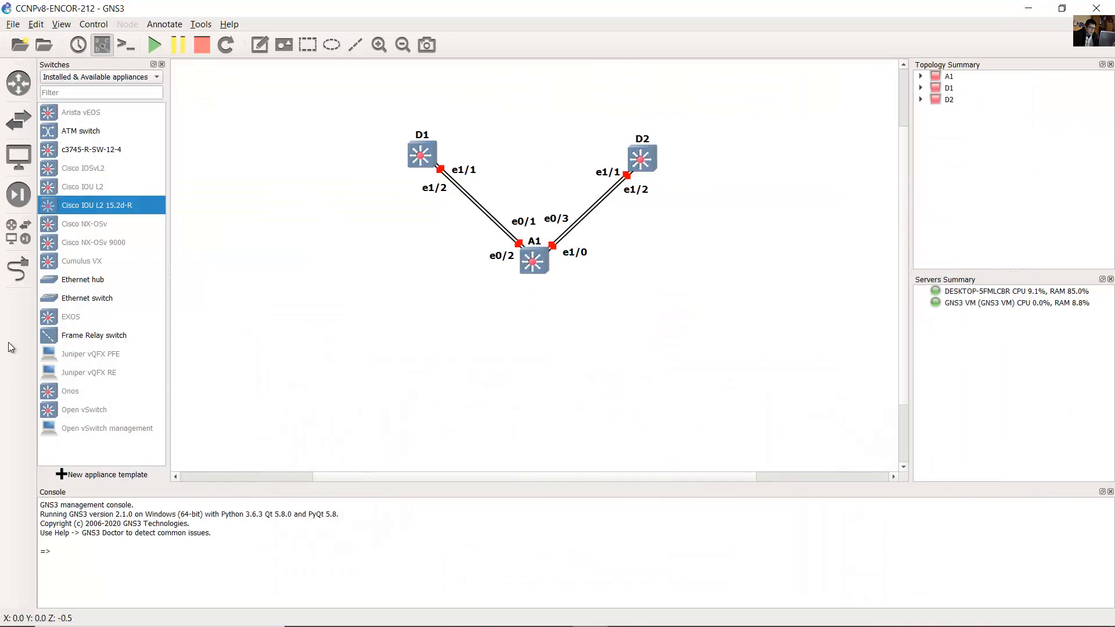
pyautogui.click(18, 270)
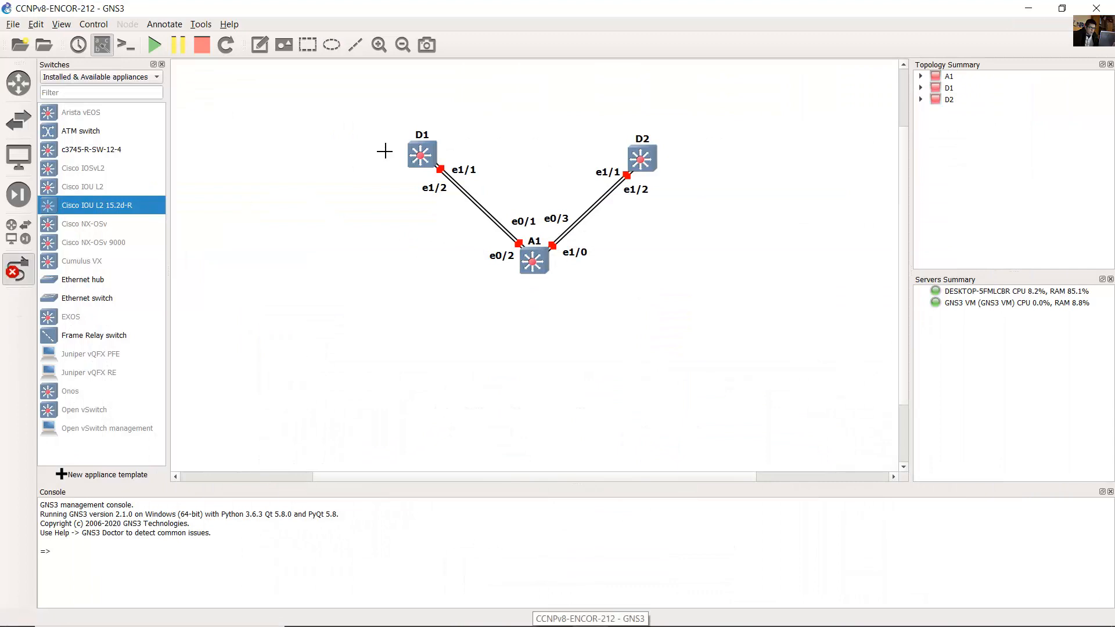
pyautogui.click(426, 159)
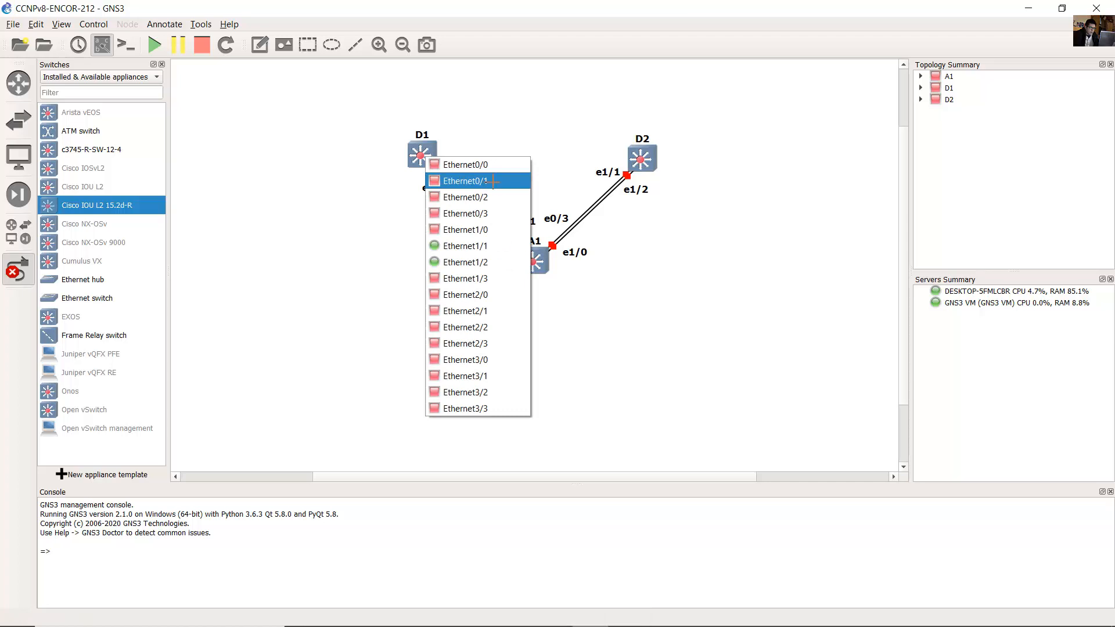
pyautogui.click(480, 182)
pyautogui.click(644, 160)
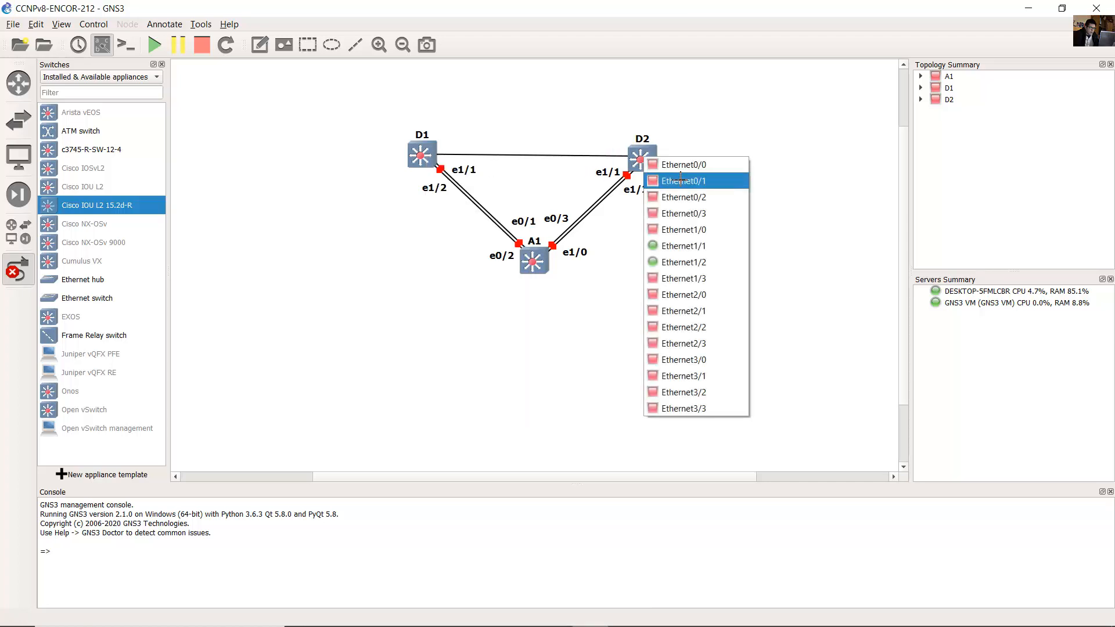
pyautogui.click(686, 180)
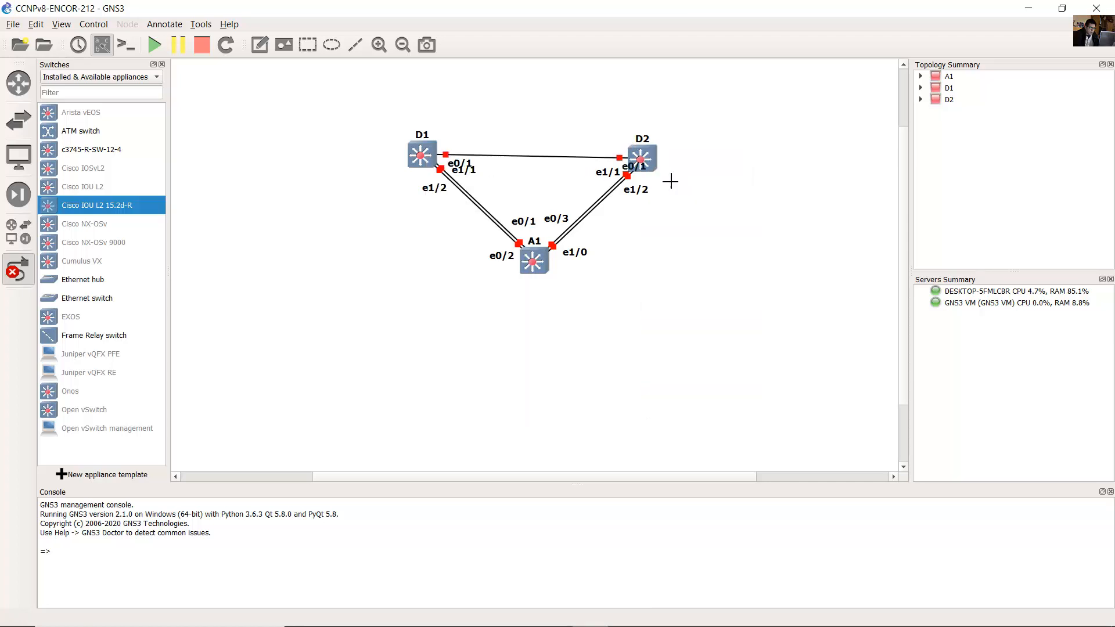
# Step: Move both e0/1 labels above the D1–D2 link and align switch D2 level with D1
pyautogui.click(18, 268)
pyautogui.moveTo(469, 169); pyautogui.dragTo(473, 146)
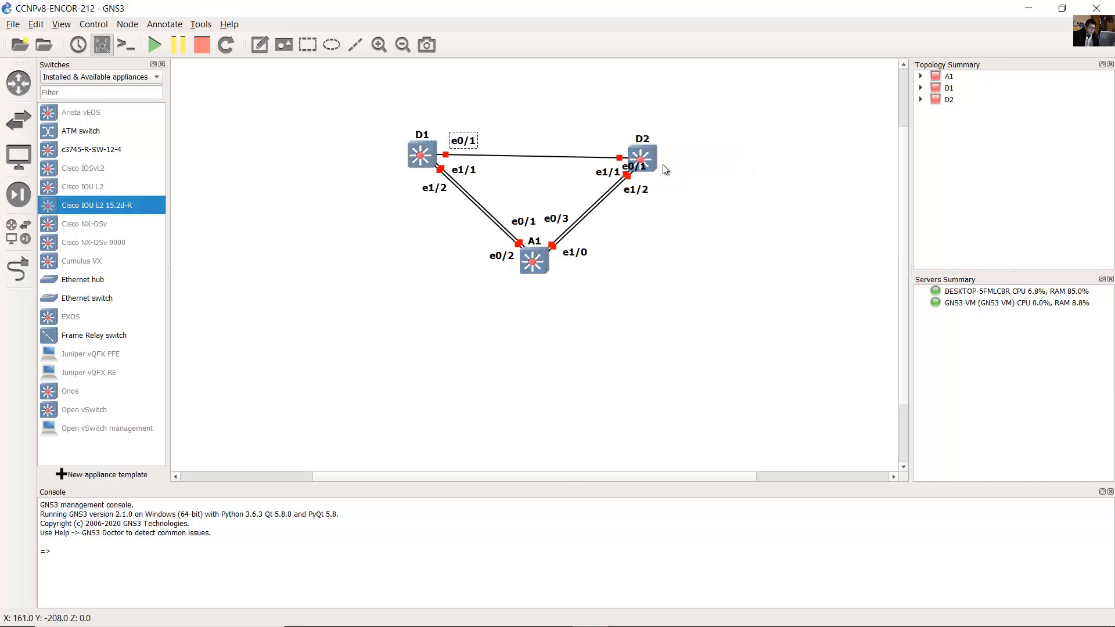
pyautogui.click(634, 165)
pyautogui.moveTo(631, 160)
pyautogui.mouseDown()
pyautogui.moveTo(605, 137)
pyautogui.moveTo(638, 154)
pyautogui.mouseUp()
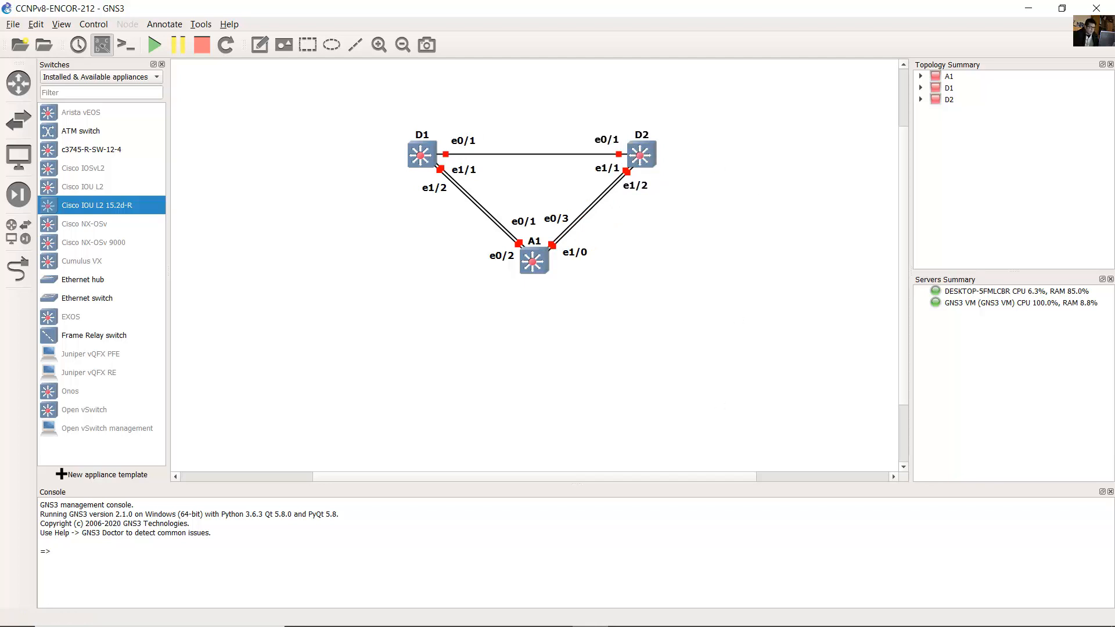
# Step: Read the lab document's addressing table, Background / Scenario and Required Resources in Word, and compare the resources with the GNS3 topology
pyautogui.click(517, 621)
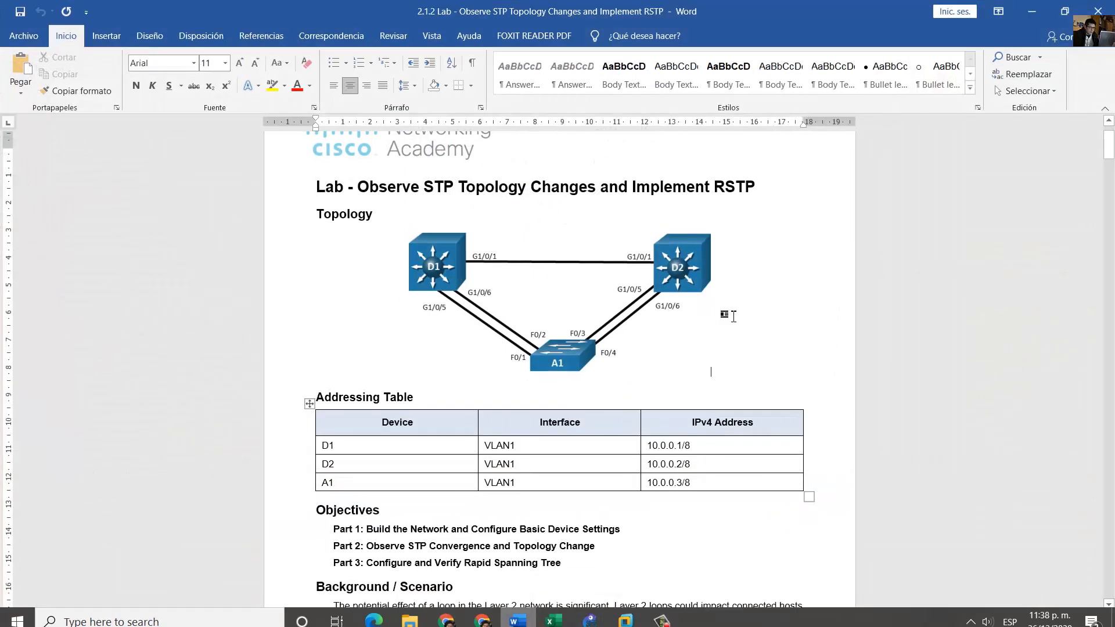
pyautogui.scroll(-3, 568, 327)
pyautogui.moveTo(339, 261); pyautogui.dragTo(710, 344)
pyautogui.scroll(-5, 458, 372)
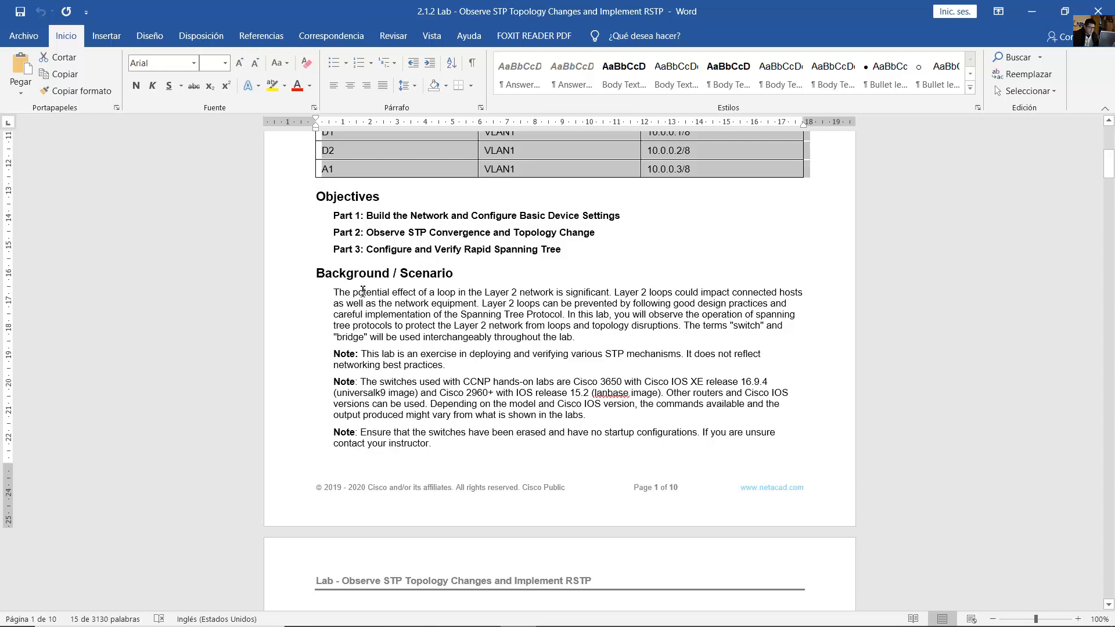
pyautogui.moveTo(334, 292); pyautogui.dragTo(488, 308)
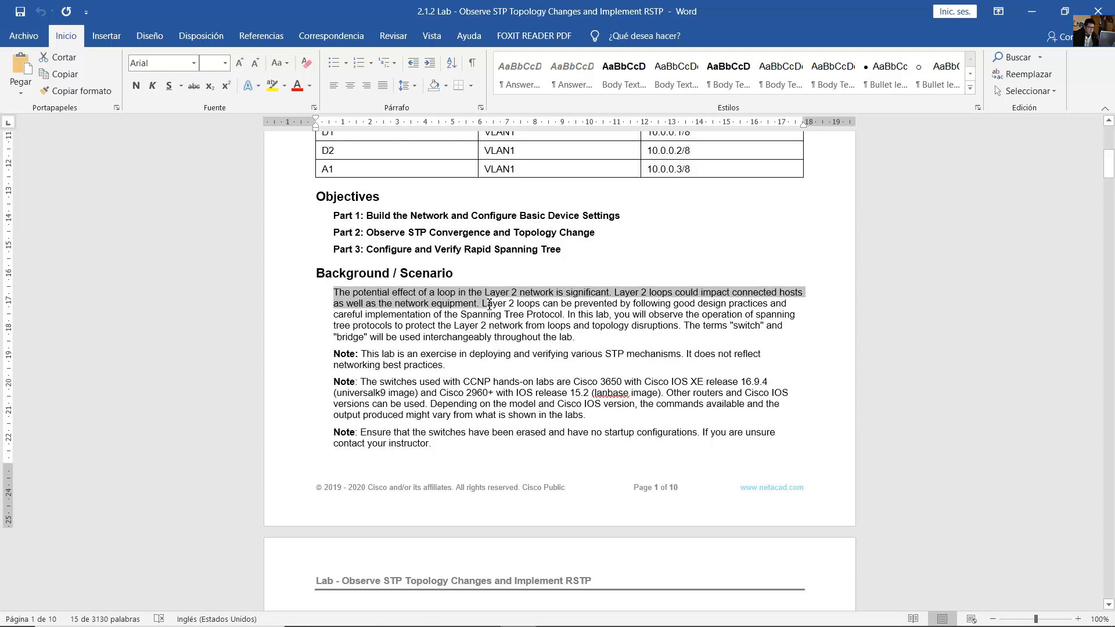
pyautogui.moveTo(488, 300); pyautogui.dragTo(547, 314)
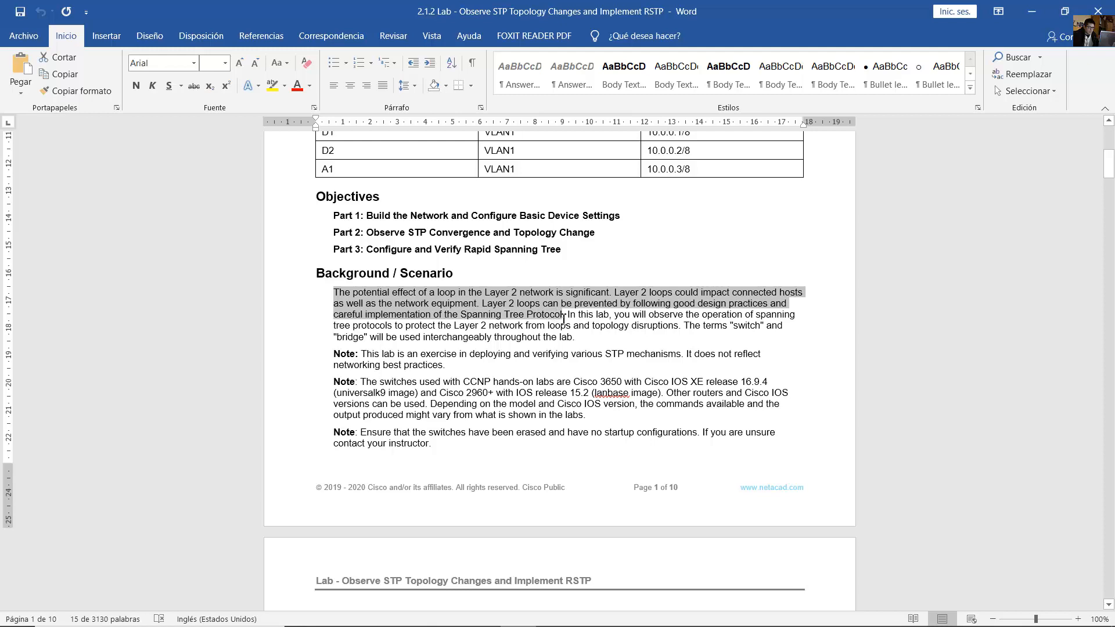
pyautogui.moveTo(562, 322); pyautogui.dragTo(561, 321)
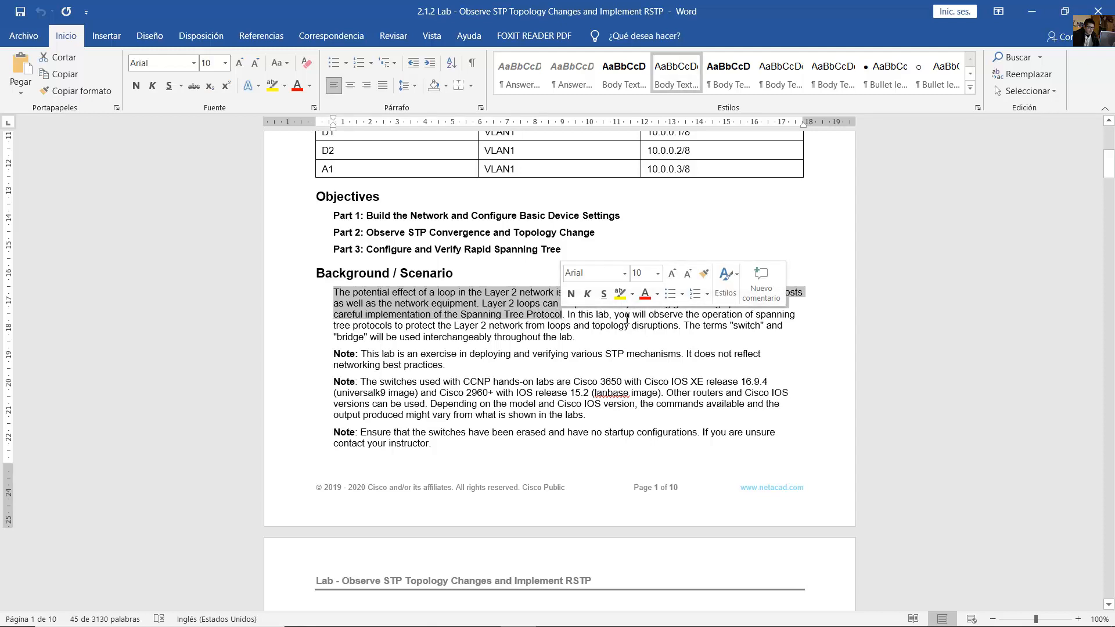
pyautogui.moveTo(629, 319); pyautogui.dragTo(391, 325)
pyautogui.moveTo(425, 325); pyautogui.dragTo(580, 338)
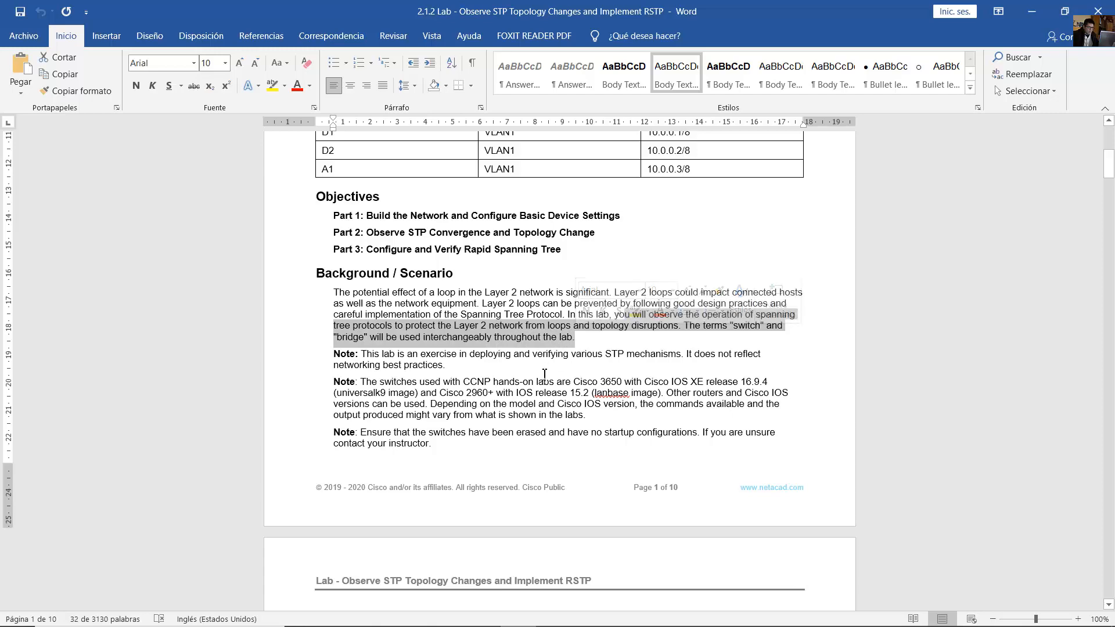
pyautogui.scroll(-6, 544, 373)
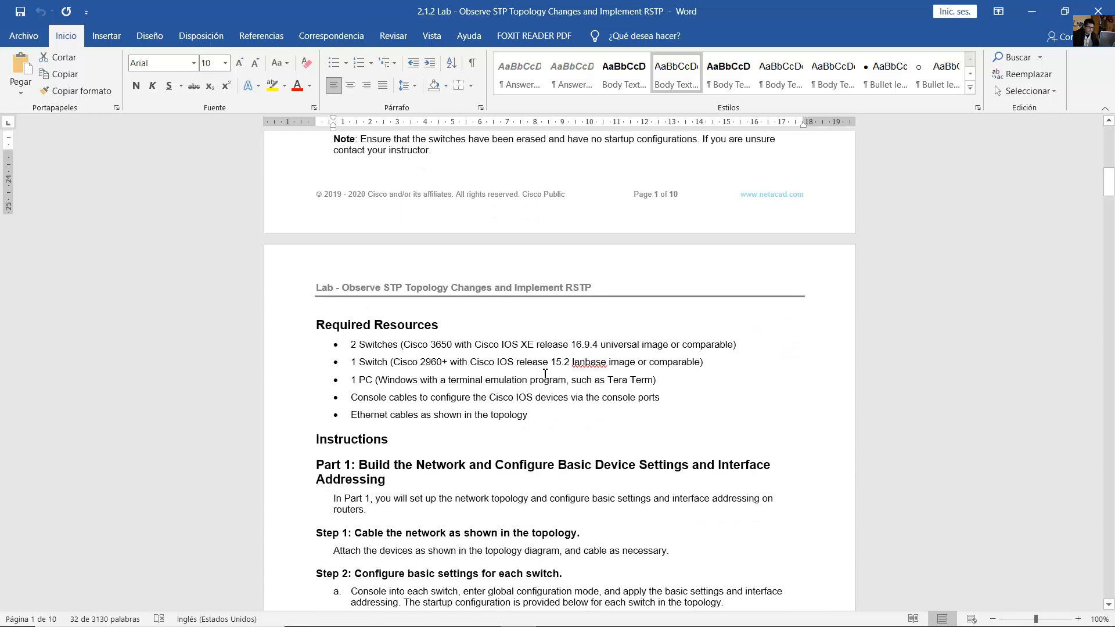
pyautogui.moveTo(348, 207); pyautogui.dragTo(558, 293)
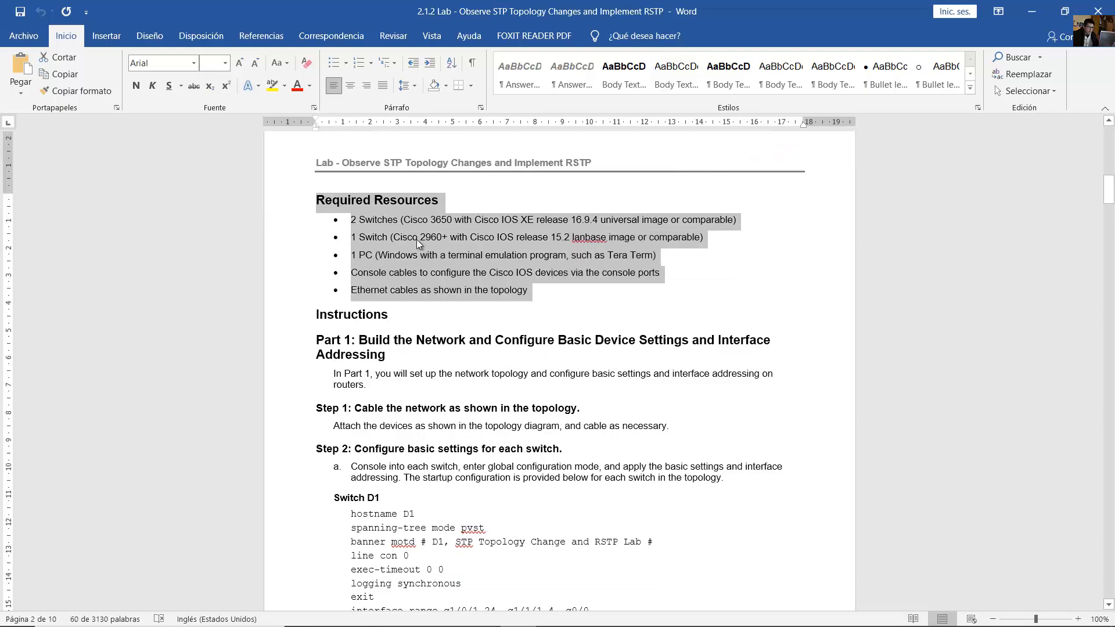
pyautogui.click(590, 615)
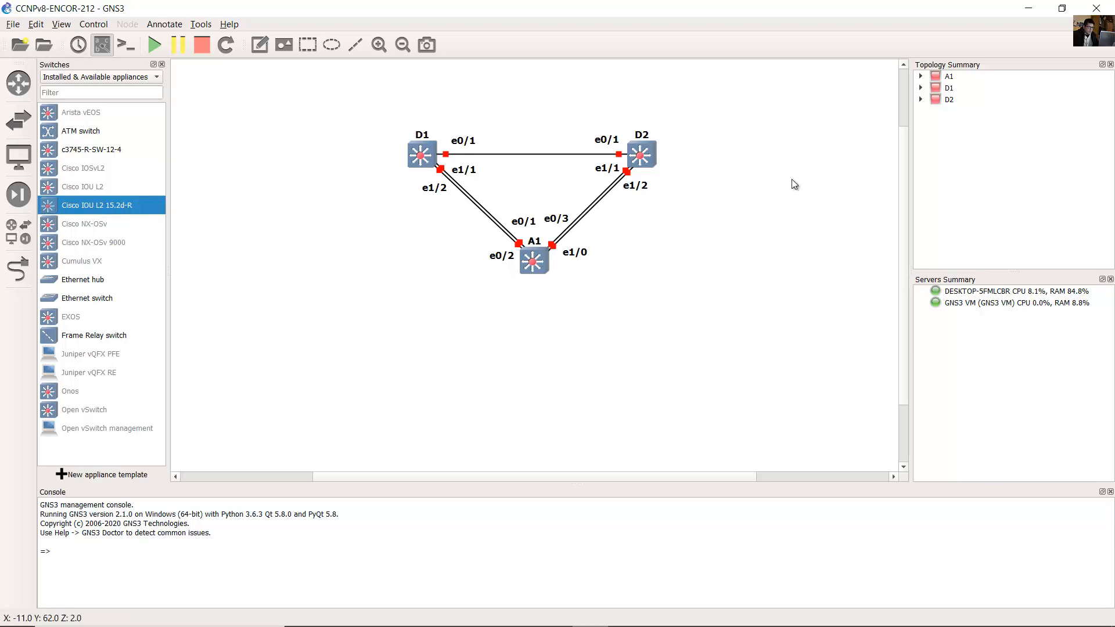
pyautogui.click(1029, 8)
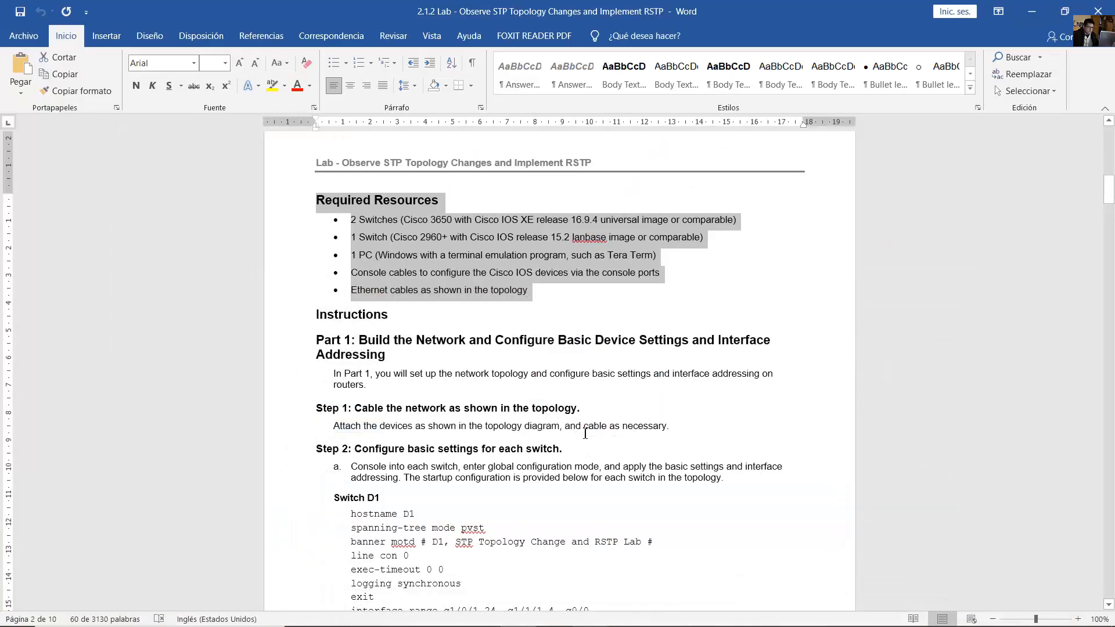
# Step: Read Part 1 of the lab instructions, covering network cabling in Step 1 and the basic switch settings in Step 2
pyautogui.scroll(-3, 592, 431)
pyautogui.scroll(-1, 593, 431)
pyautogui.moveTo(374, 203); pyautogui.dragTo(594, 204)
pyautogui.scroll(-3, 386, 227)
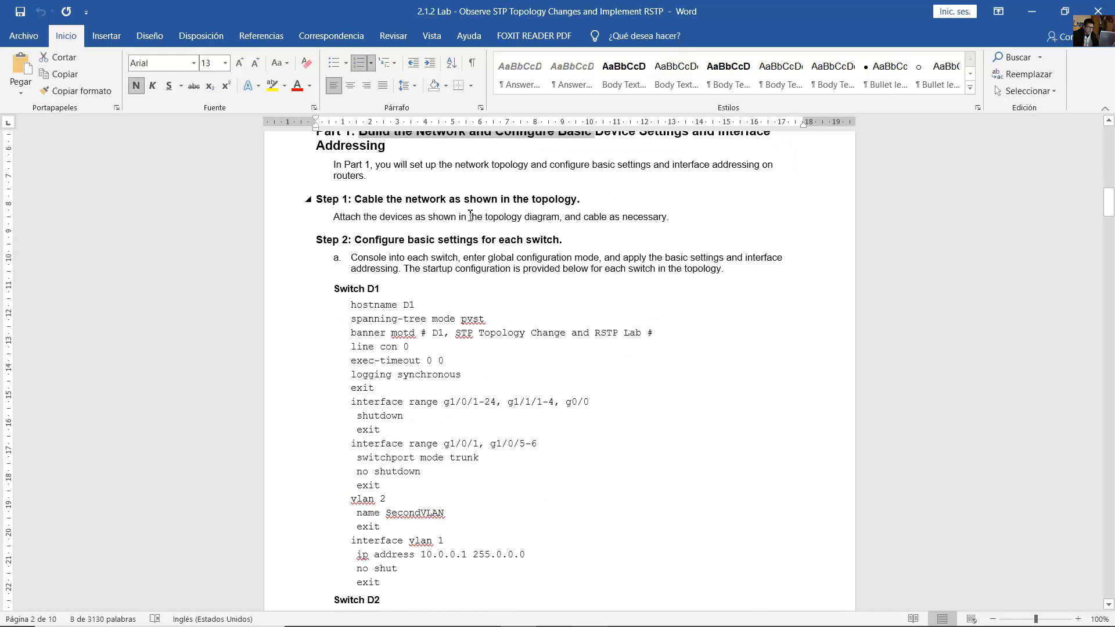
pyautogui.moveTo(355, 199); pyautogui.dragTo(577, 200)
pyautogui.scroll(-2, 374, 247)
pyautogui.scroll(-1, 374, 247)
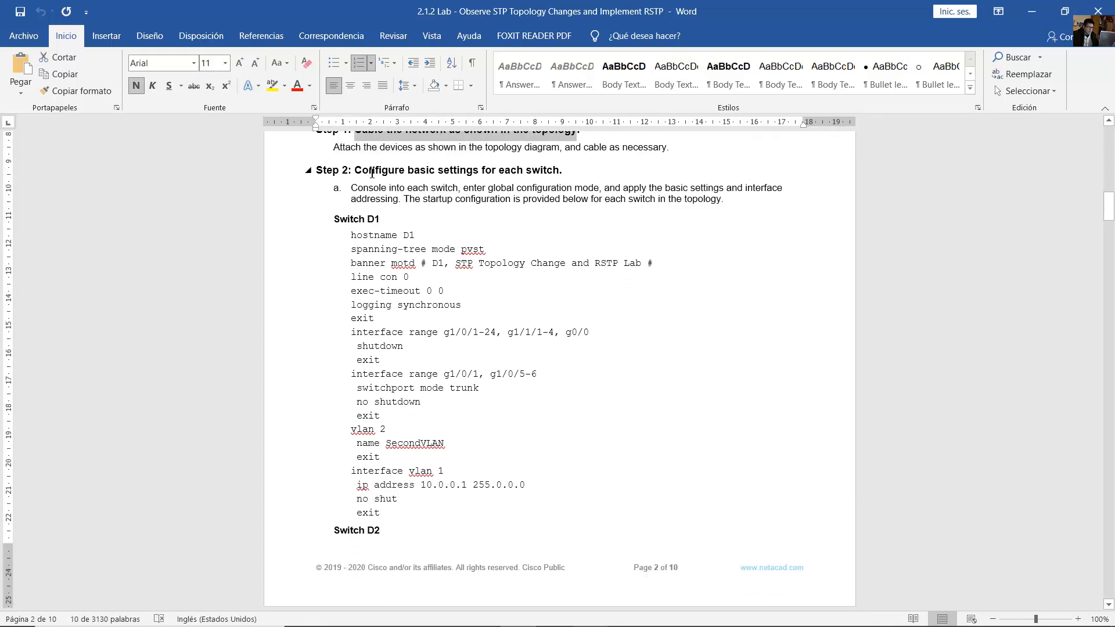
pyautogui.moveTo(373, 172); pyautogui.dragTo(537, 170)
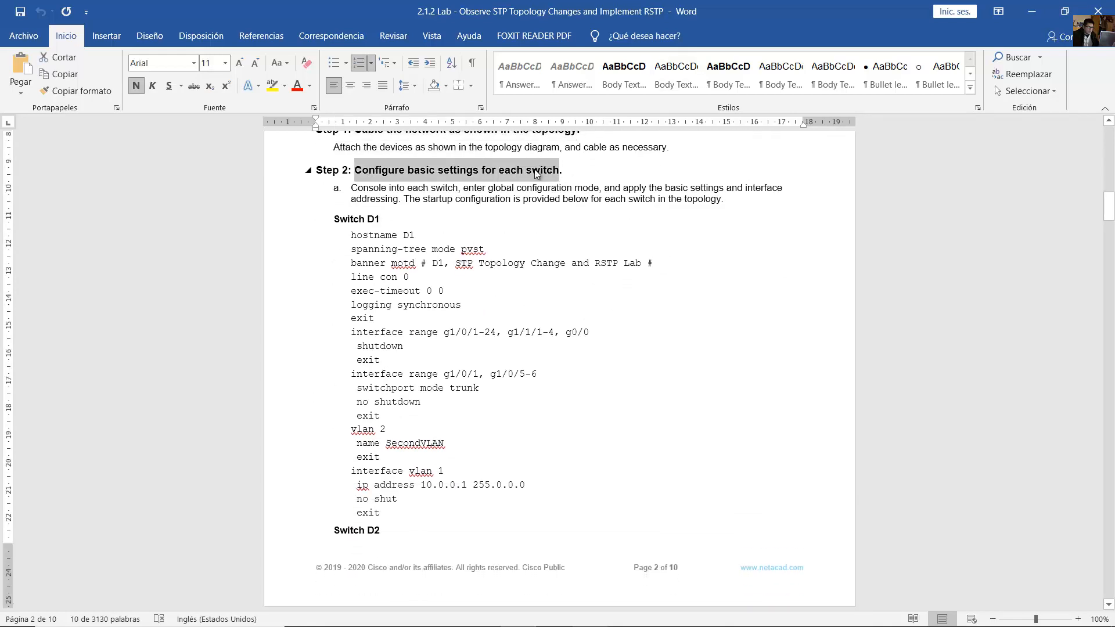
pyautogui.scroll(-2, 514, 288)
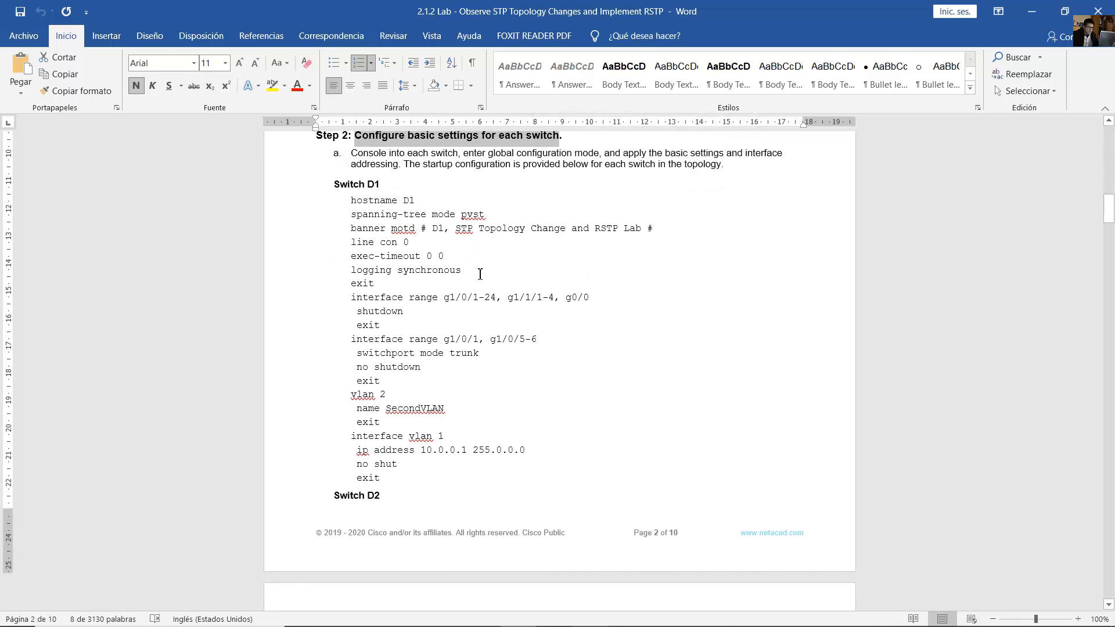
# Step: Copy the startup configurations of switches D1, D2 and A1, from the "Switch D1" heading to the final exit of A1
pyautogui.scroll(-4, 530, 327)
pyautogui.moveTo(334, 184); pyautogui.dragTo(479, 339)
pyautogui.scroll(4, 531, 327)
pyautogui.scroll(-20, 490, 345)
pyautogui.scroll(-12, 491, 345)
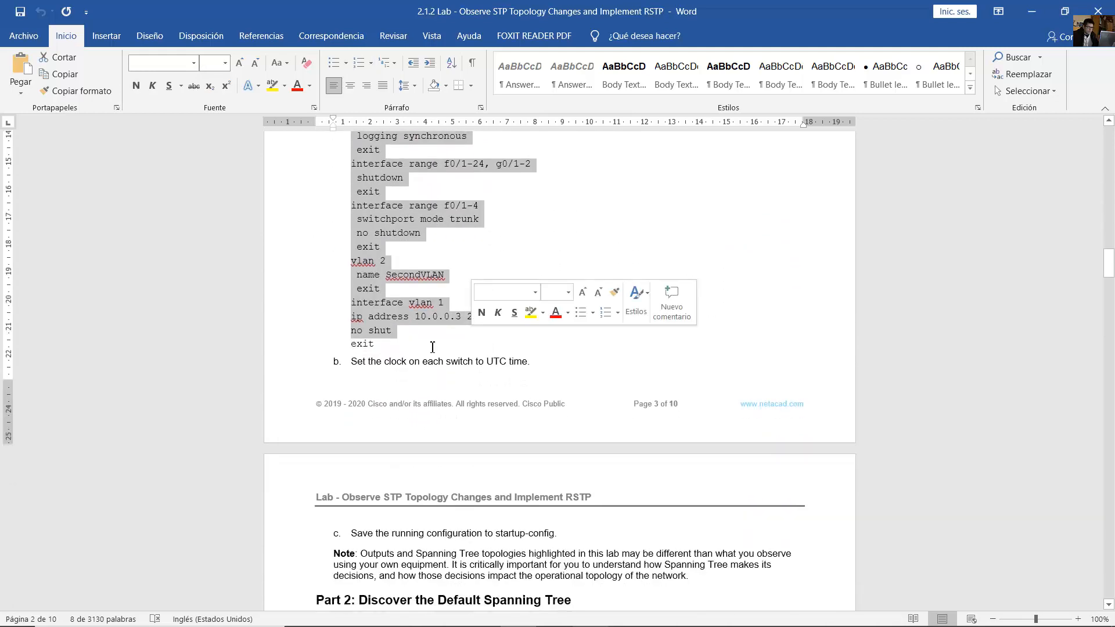
pyautogui.click(387, 349)
pyautogui.moveTo(387, 348); pyautogui.dragTo(388, 297)
pyautogui.scroll(15, 346, 292)
pyautogui.scroll(6, 347, 292)
pyautogui.rightClick(410, 308)
pyautogui.click(447, 331)
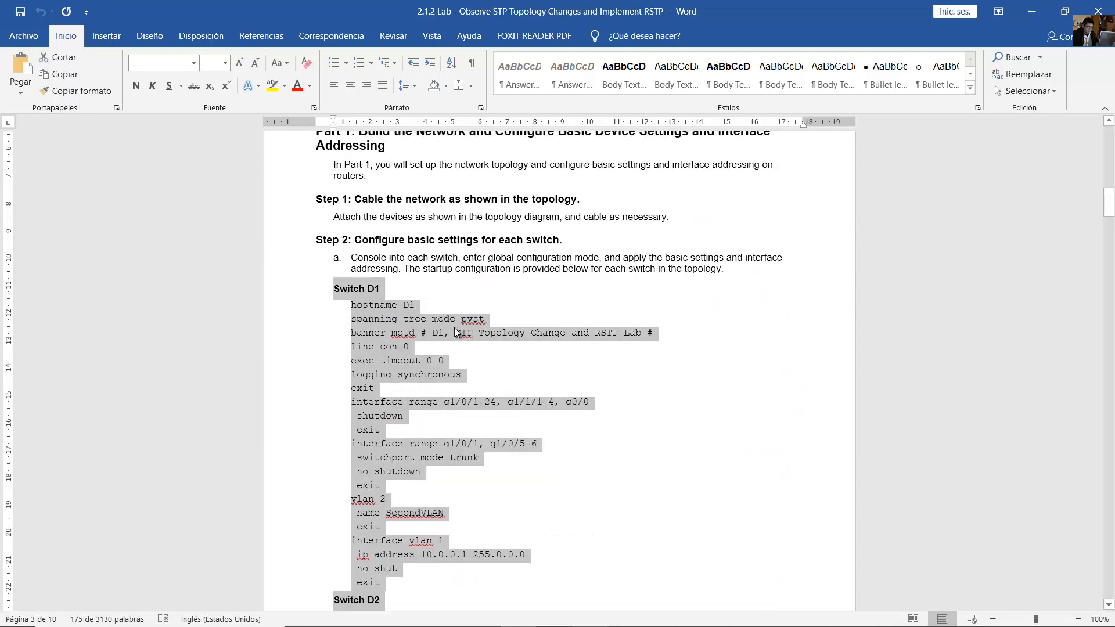
# Step: Open Notepad and paste the copied switch configurations into the blank document
pyautogui.press('super')
pyautogui.write('note')
pyautogui.press('Return')
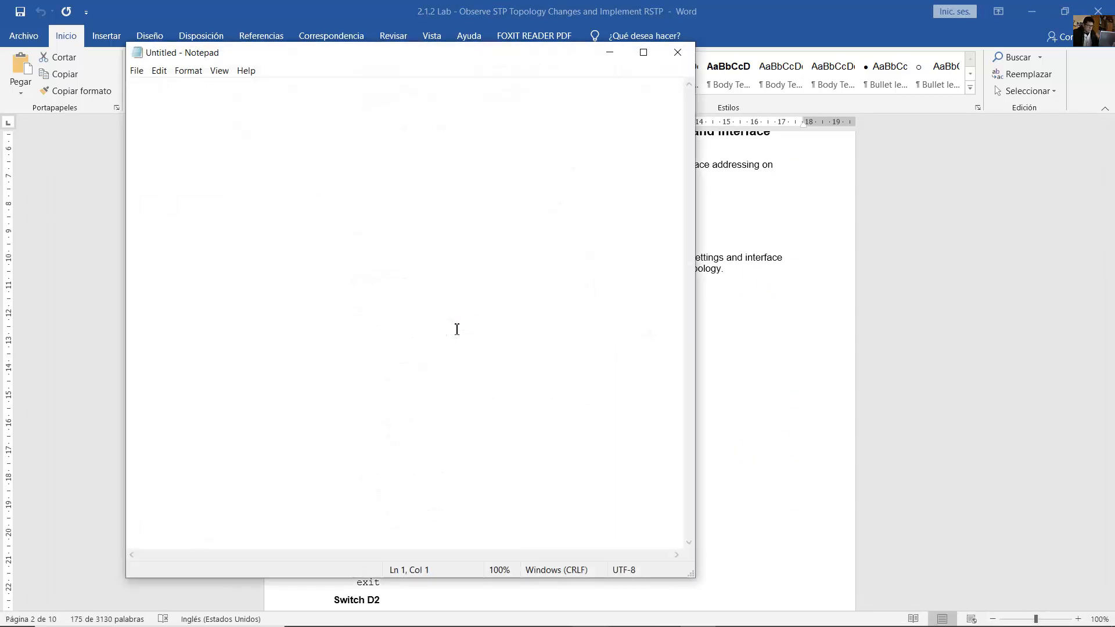
pyautogui.hotkey('ctrl', 'v')
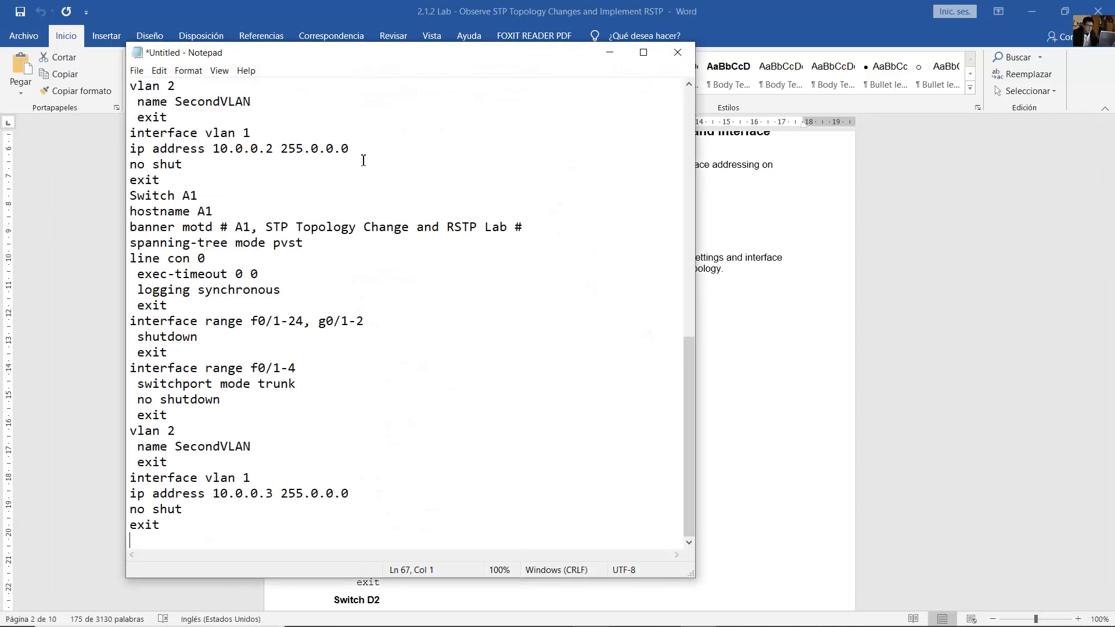
# Step: Turn the "Switch D1" heading into a comment with a leading "!" and insert a blank line below it
pyautogui.scroll(12, 295, 129)
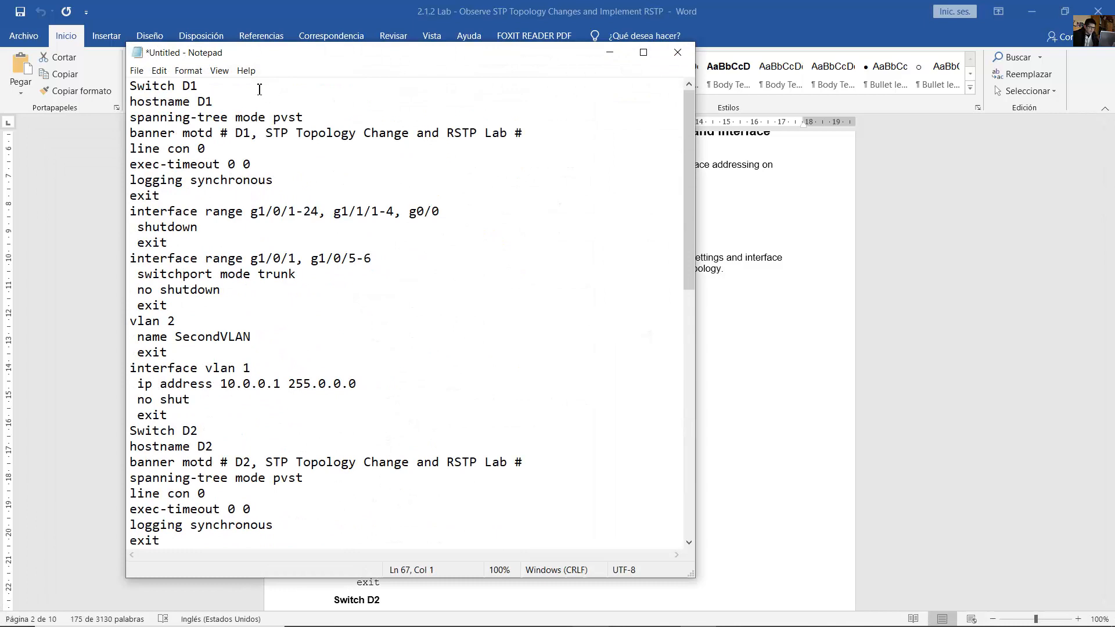
pyautogui.click(260, 89)
pyautogui.press('Return')
pyautogui.press('Up')
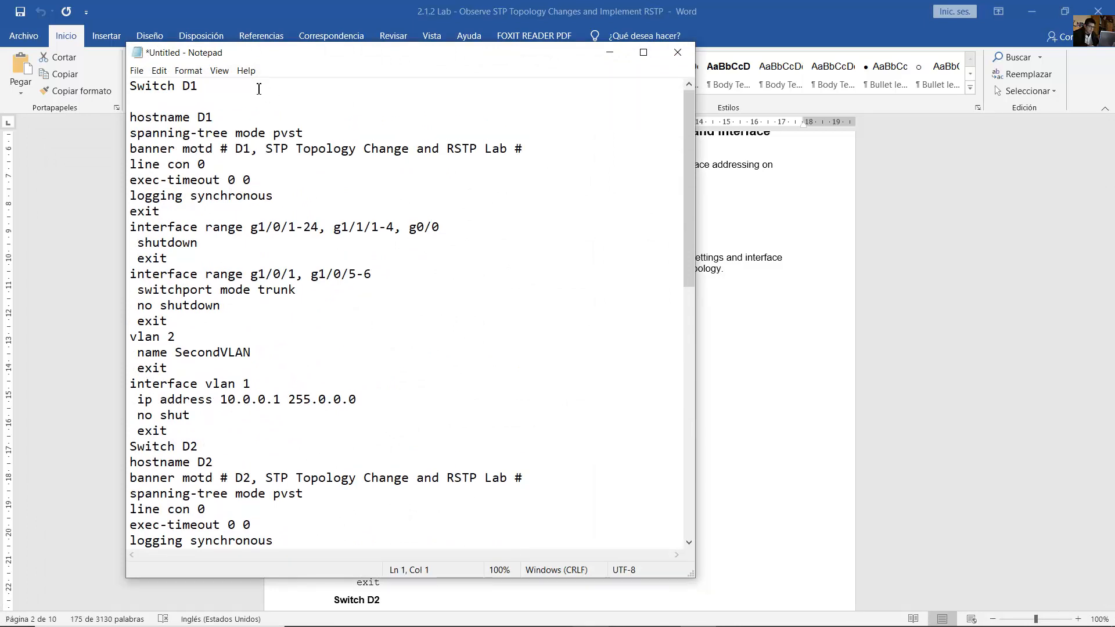
pyautogui.write('!')
# Step: Turn the "Switch D2" heading into a "!" comment, with two blank lines above it and one below
pyautogui.press('Down')
pyautogui.press('Down')
pyautogui.press('Down')
pyautogui.press('Down')
pyautogui.press('Down')
pyautogui.press('Down')
pyautogui.press('Down')
pyautogui.press('Down')
pyautogui.press('Down')
pyautogui.press('Down')
pyautogui.press('Down')
pyautogui.press('Down')
pyautogui.press('Down')
pyautogui.press('Down')
pyautogui.press('Down')
pyautogui.press('Down')
pyautogui.press('Down')
pyautogui.press('Down')
pyautogui.press('Down')
pyautogui.press('Down')
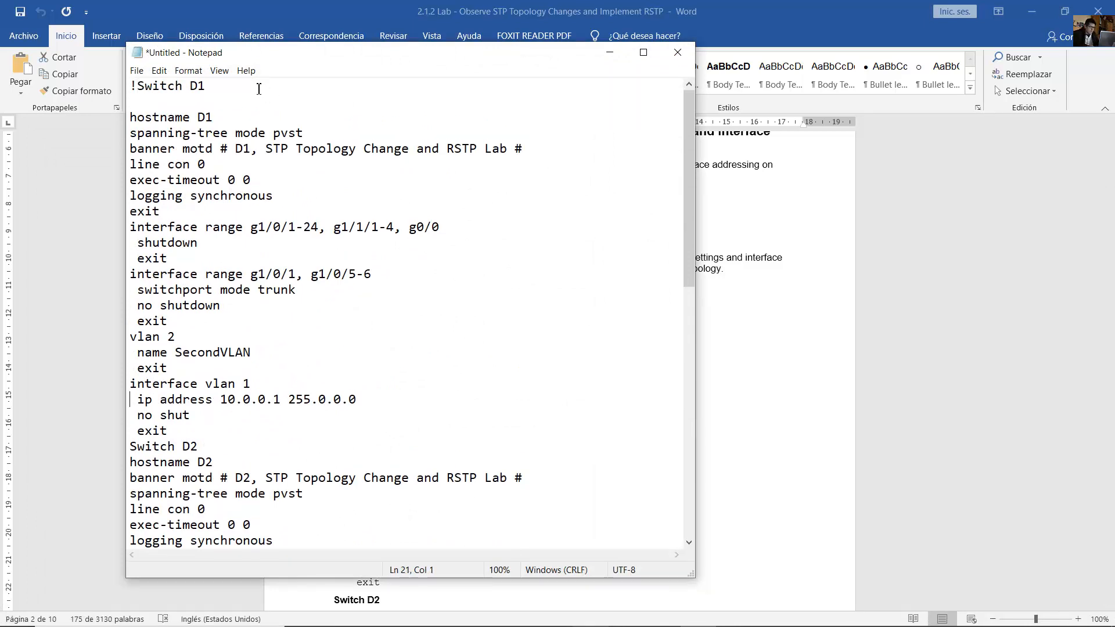
pyautogui.press('Up')
pyautogui.press('Return')
pyautogui.press('Return')
pyautogui.write('!')
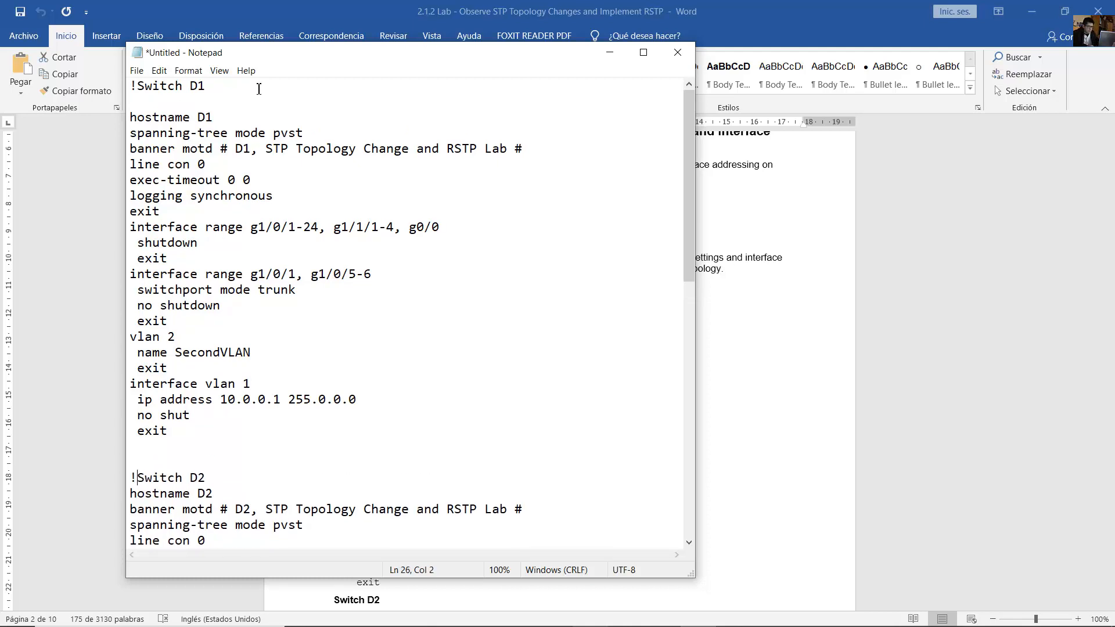
pyautogui.press('Right')
pyautogui.press('Right')
pyautogui.press('Right')
pyautogui.press('Right')
pyautogui.press('Right')
pyautogui.press('Right')
pyautogui.press('Right')
pyautogui.press('Return')
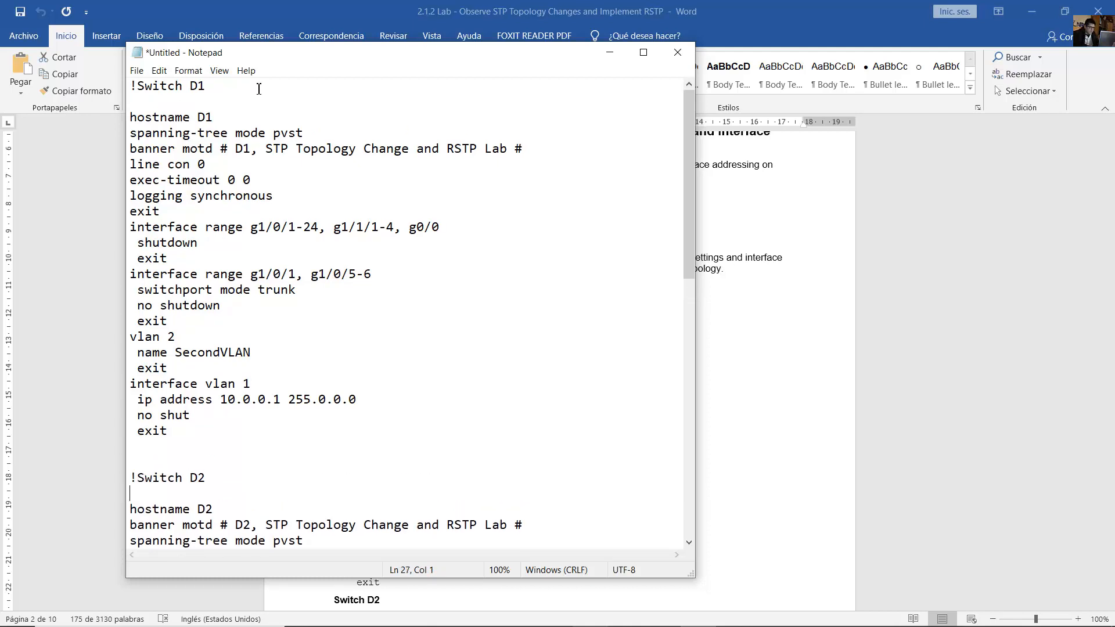
# Step: Add a blank line above the "!Switch D2" heading and turn "Switch A1" into a "!" comment with three blank lines above and one below
pyautogui.press('Return')
pyautogui.press('Down')
pyautogui.press('Down')
pyautogui.press('Down')
pyautogui.press('Down')
pyautogui.press('Down')
pyautogui.press('Down')
pyautogui.press('Down')
pyautogui.press('Down')
pyautogui.press('Down')
pyautogui.press('Down')
pyautogui.press('Down')
pyautogui.press('Down')
pyautogui.press('Down')
pyautogui.press('Down')
pyautogui.press('Down')
pyautogui.press('Down')
pyautogui.press('Down')
pyautogui.press('Down')
pyautogui.press('Down')
pyautogui.press('Down')
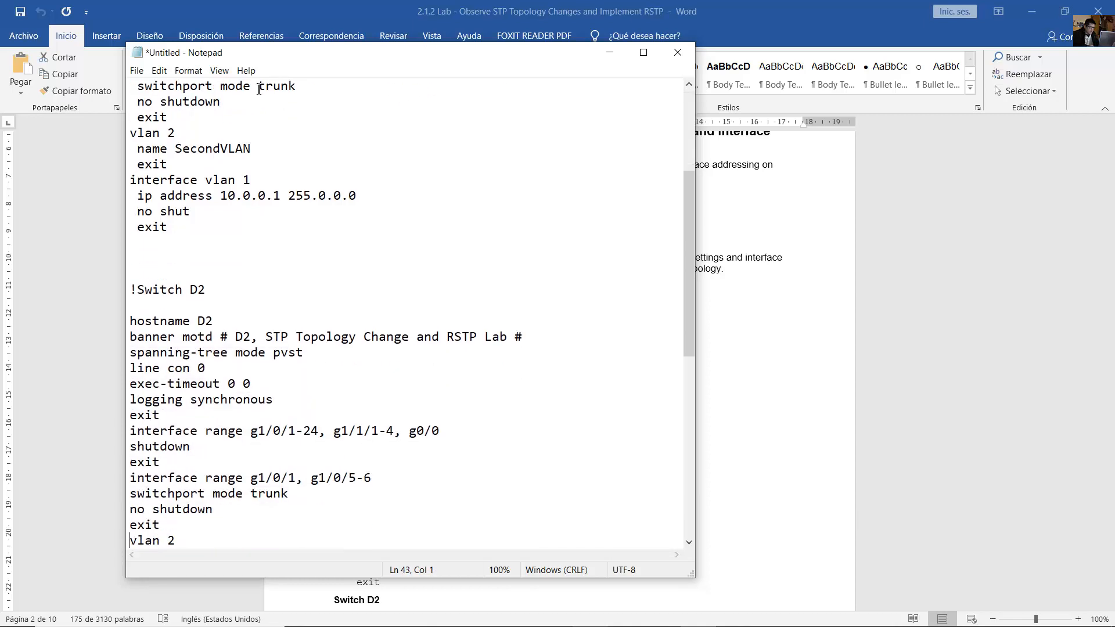
pyautogui.press('Up')
pyautogui.press('Up')
pyautogui.press('Up')
pyautogui.press('Up')
pyautogui.press('Up')
pyautogui.press('Up')
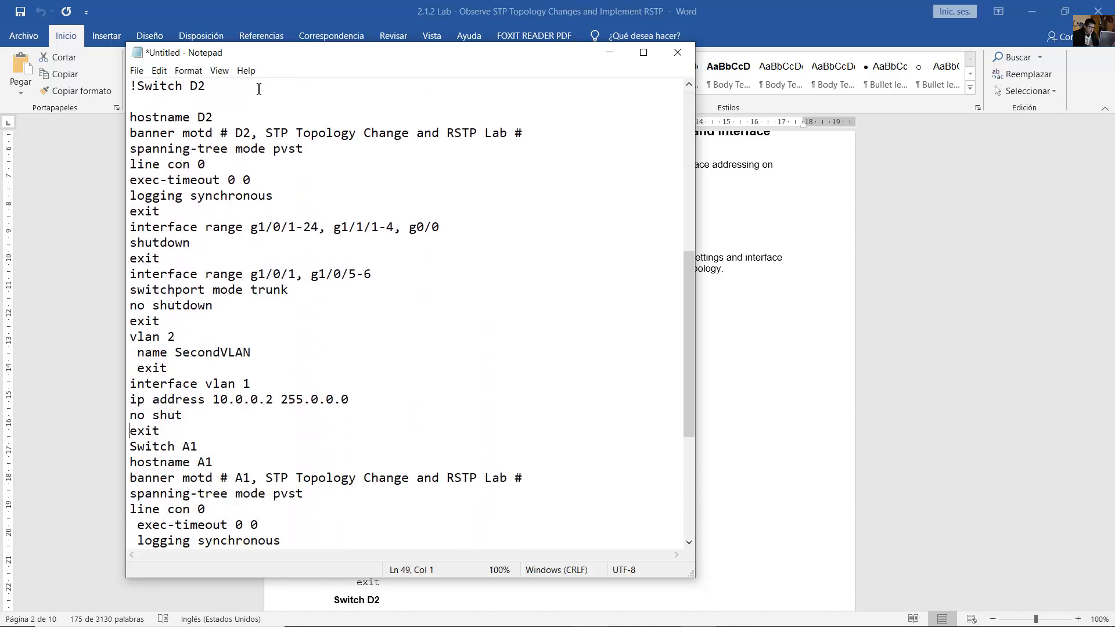
pyautogui.write('!')
pyautogui.press('Home')
pyautogui.press('Return')
pyautogui.press('Return')
pyautogui.press('Return')
pyautogui.press('Return')
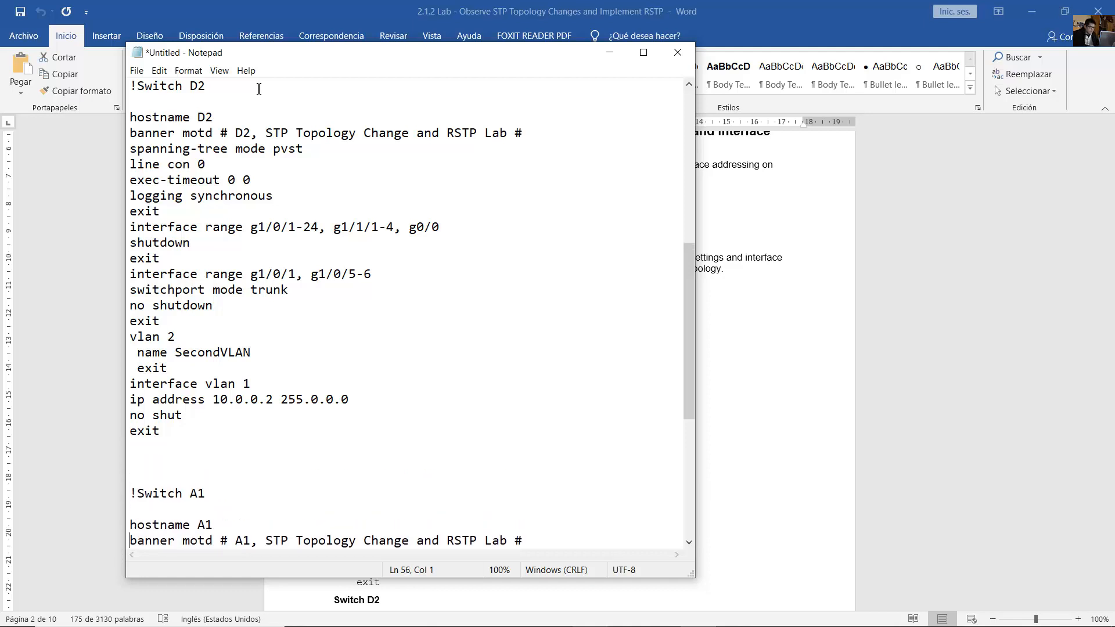
# Step: Examine the switch A1 configuration from its banner down to the end of the document
pyautogui.press('Down')
pyautogui.press('Down')
pyautogui.press('Down')
pyautogui.press('Down')
pyautogui.press('Down')
pyautogui.press('Down')
pyautogui.press('Down')
pyautogui.press('Down')
pyautogui.press('Down')
pyautogui.press('Down')
pyautogui.press('Down')
pyautogui.press('Down')
pyautogui.press('Down')
pyautogui.press('Down')
pyautogui.press('Down')
pyautogui.press('Down')
pyautogui.press('Down')
pyautogui.press('Down')
pyautogui.press('Down')
pyautogui.press('Down')
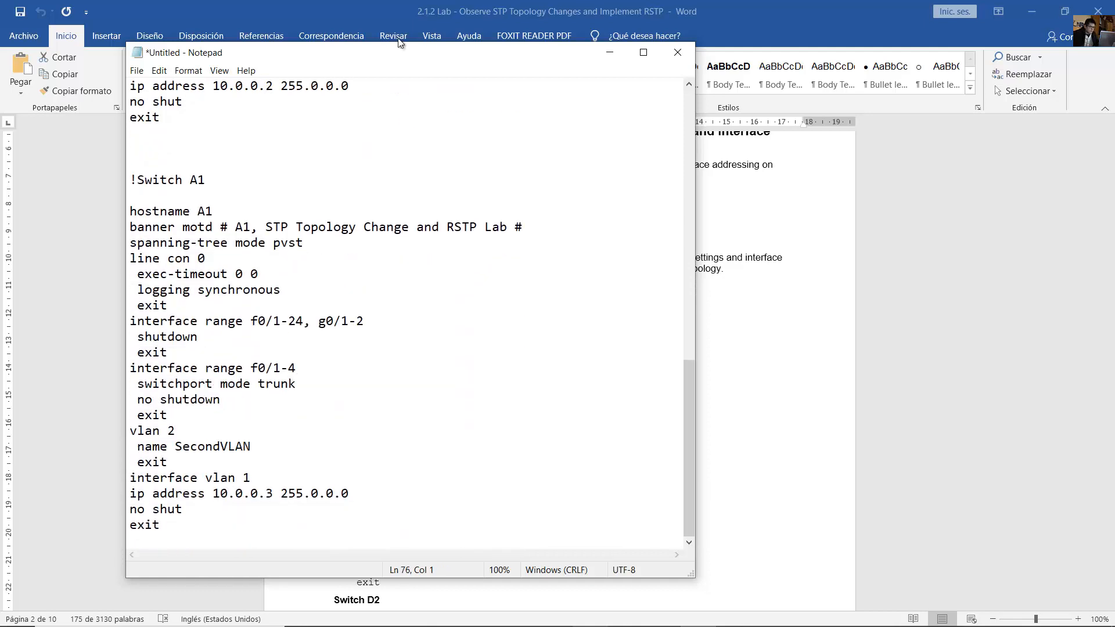
# Step: Review switch D1's commands from the hostname through the console settings, the shutdown interface range and the trunk interface range
pyautogui.moveTo(688, 399); pyautogui.dragTo(672, 110)
pyautogui.click(494, 321)
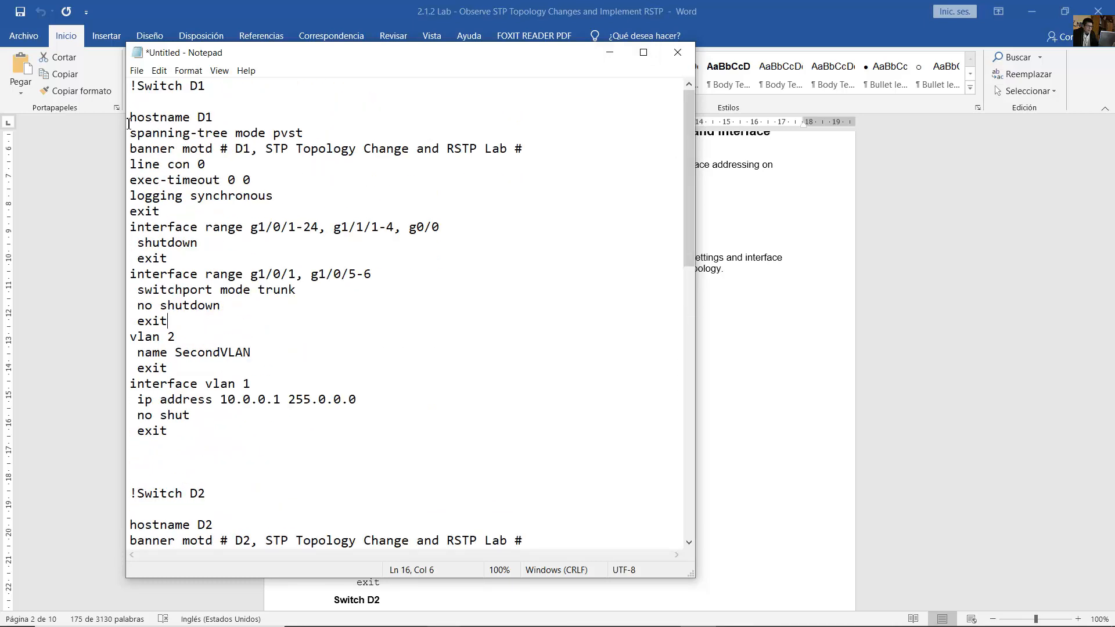
pyautogui.moveTo(130, 123); pyautogui.dragTo(307, 139)
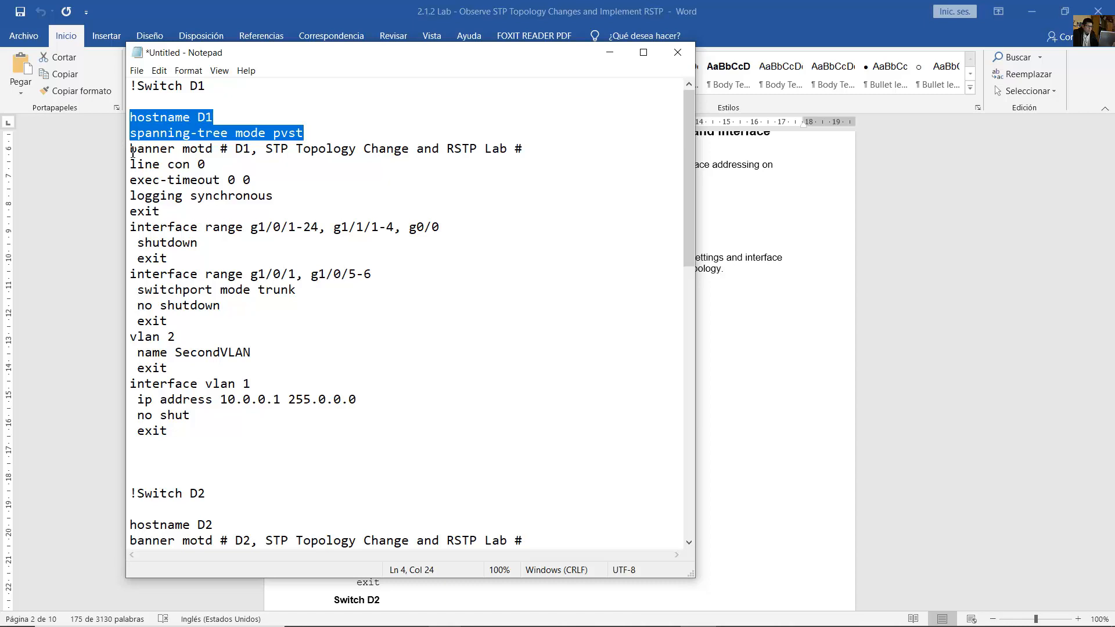
pyautogui.moveTo(133, 152); pyautogui.dragTo(239, 214)
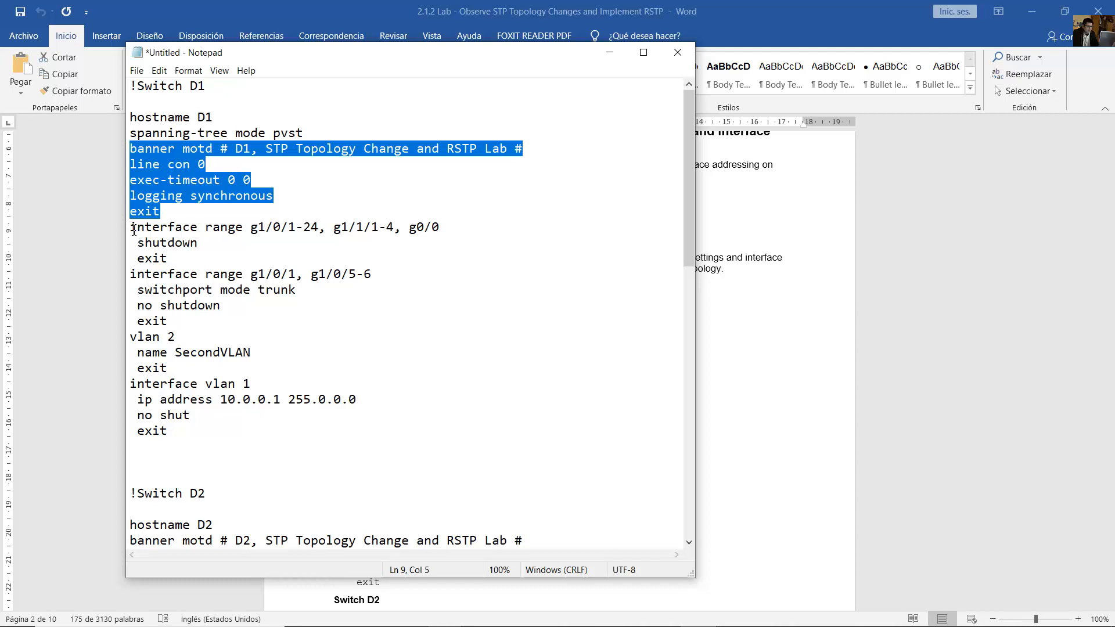
pyautogui.moveTo(133, 229); pyautogui.dragTo(207, 245)
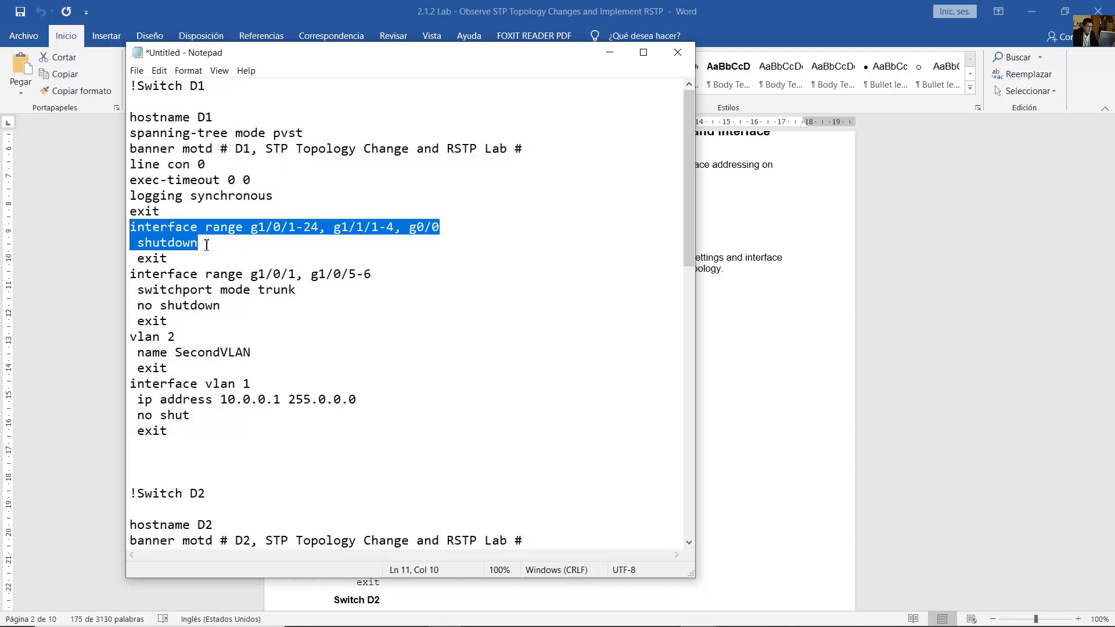
pyautogui.click(163, 277)
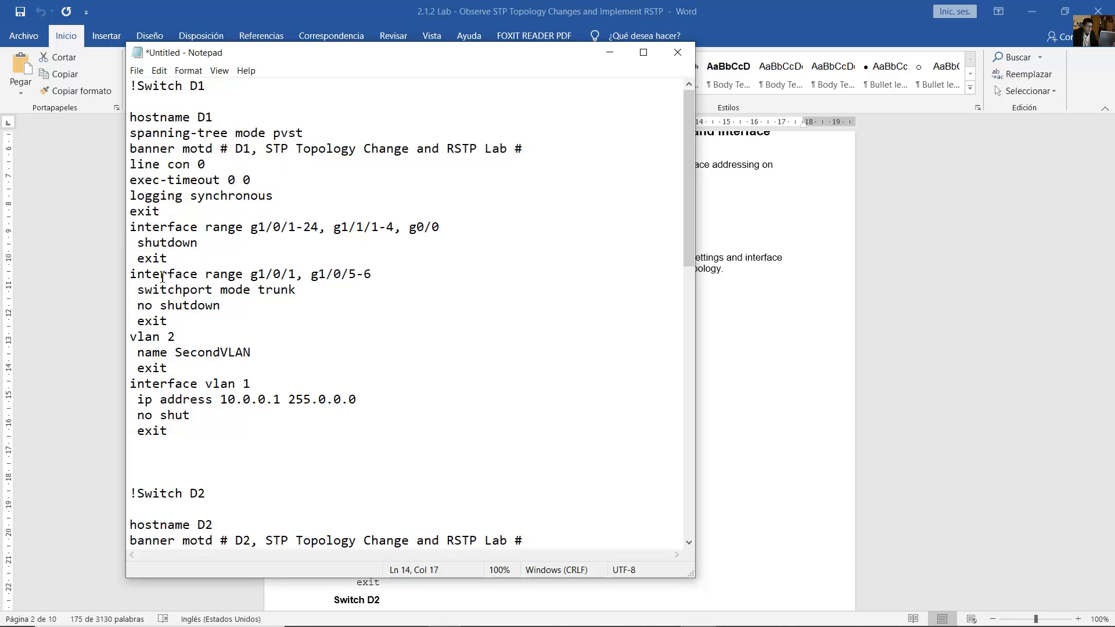
pyautogui.moveTo(136, 274); pyautogui.dragTo(239, 319)
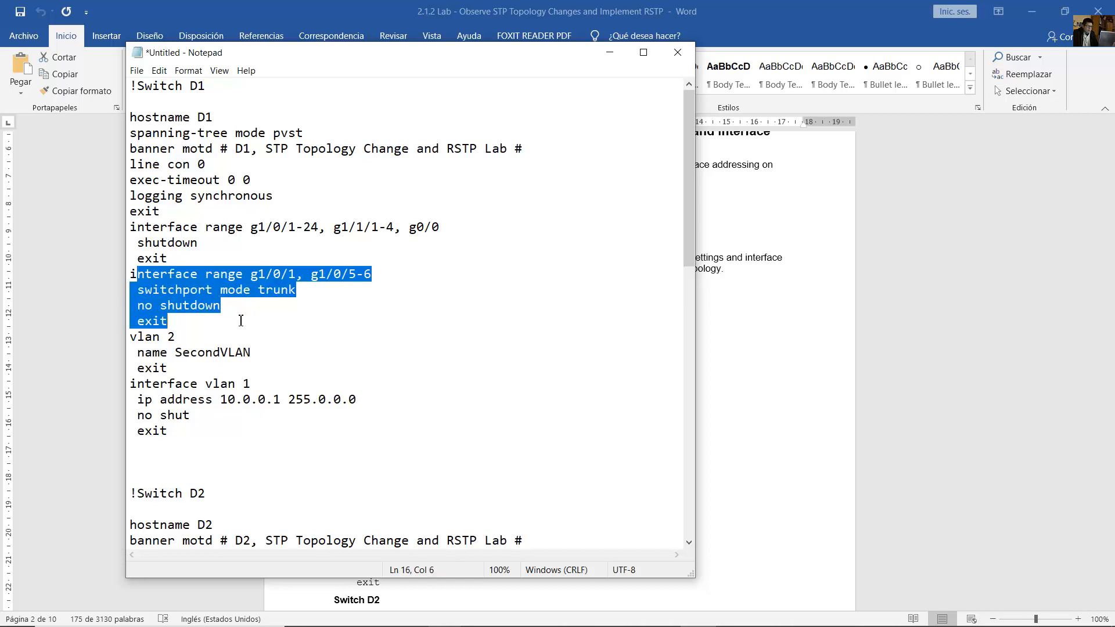
pyautogui.click(265, 274)
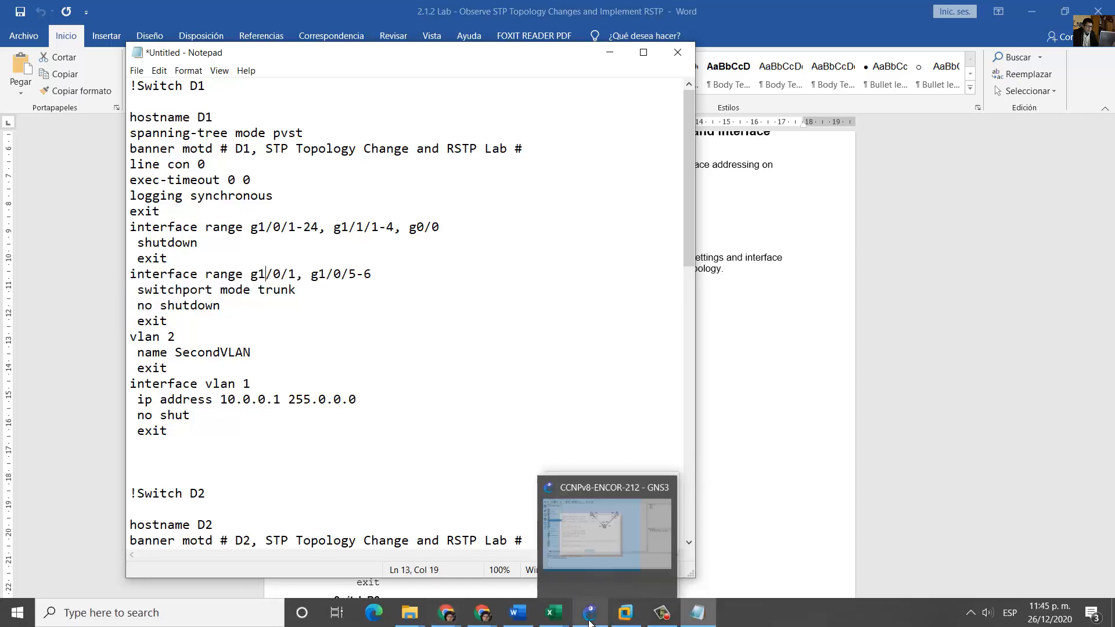
# Step: Check D1's links in the GNS3 topology and change D1's trunk interface line in Notepad to "interface e0/1, e1/1-2"
pyautogui.click(590, 617)
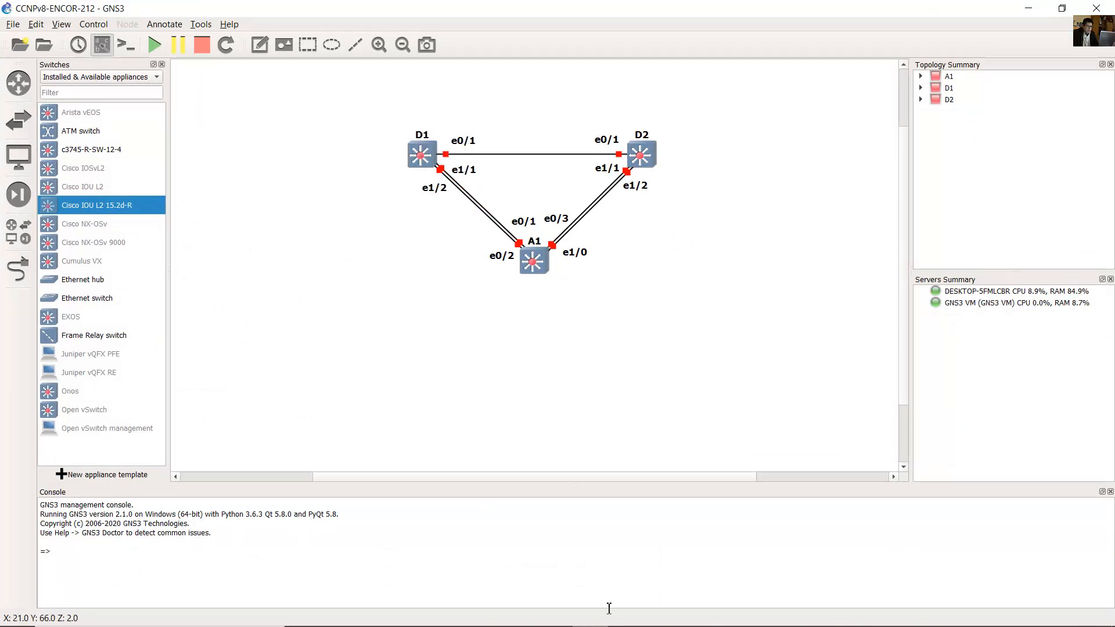
pyautogui.click(699, 622)
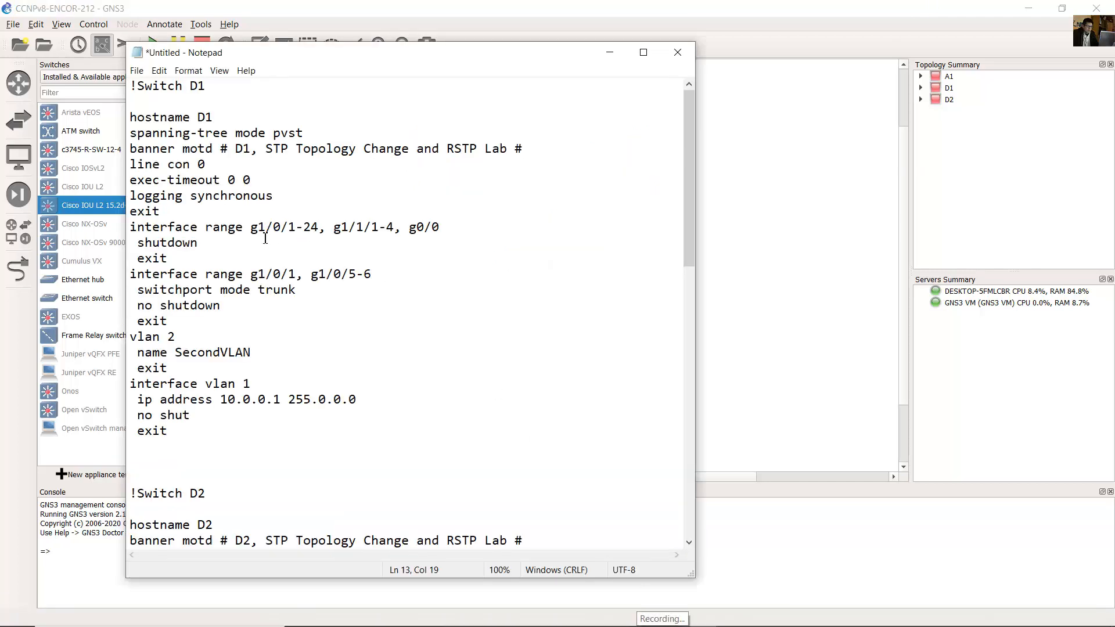
pyautogui.moveTo(260, 274); pyautogui.dragTo(255, 275)
pyautogui.doubleClick(256, 277)
pyautogui.write('e')
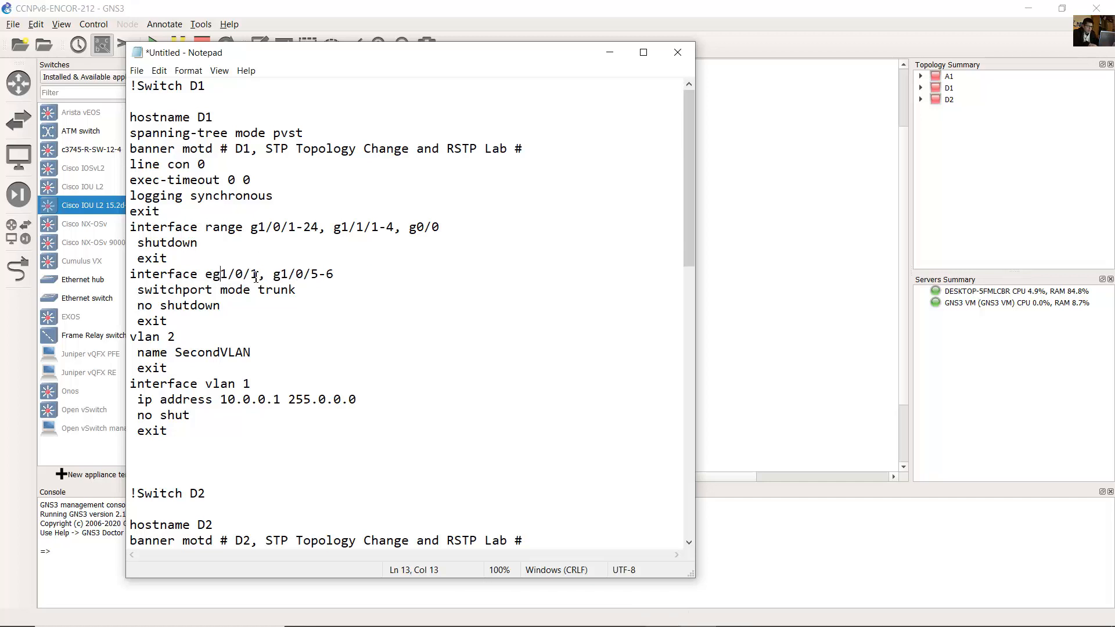
pyautogui.press('BackSpace')
pyautogui.press('BackSpace')
pyautogui.press('BackSpace')
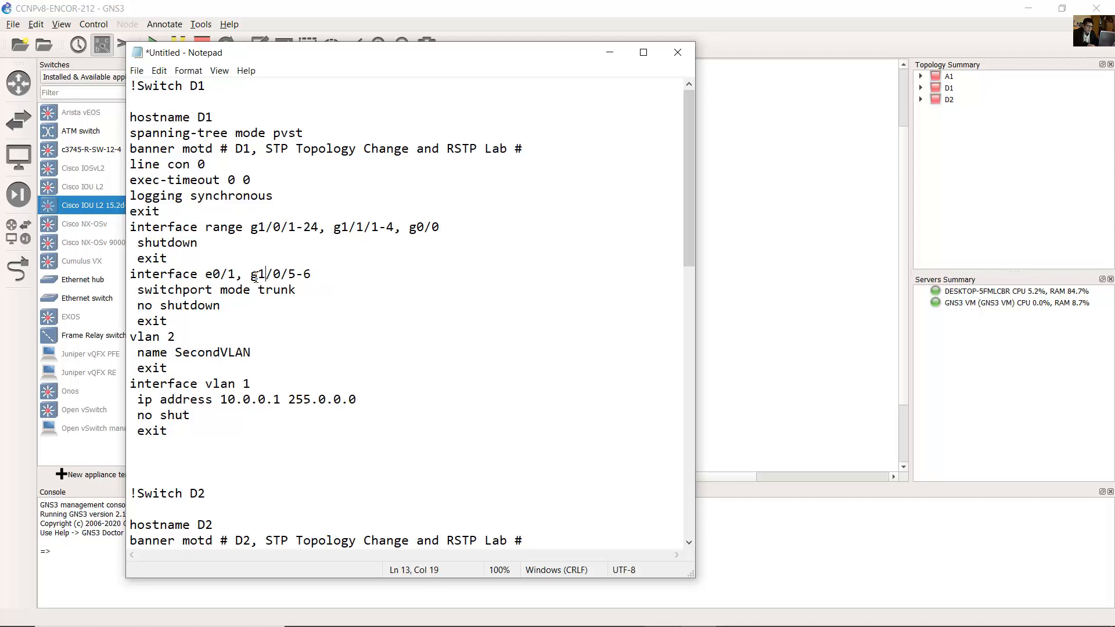
pyautogui.click(258, 277)
pyautogui.press('BackSpace')
pyautogui.write('1-2')
pyautogui.press('Delete')
pyautogui.press('Delete')
pyautogui.press('Delete')
pyautogui.press('Delete')
# Step: Compare D1's trunk interface block with the port labels of the GNS3 topology
pyautogui.moveTo(140, 285); pyautogui.dragTo(221, 308)
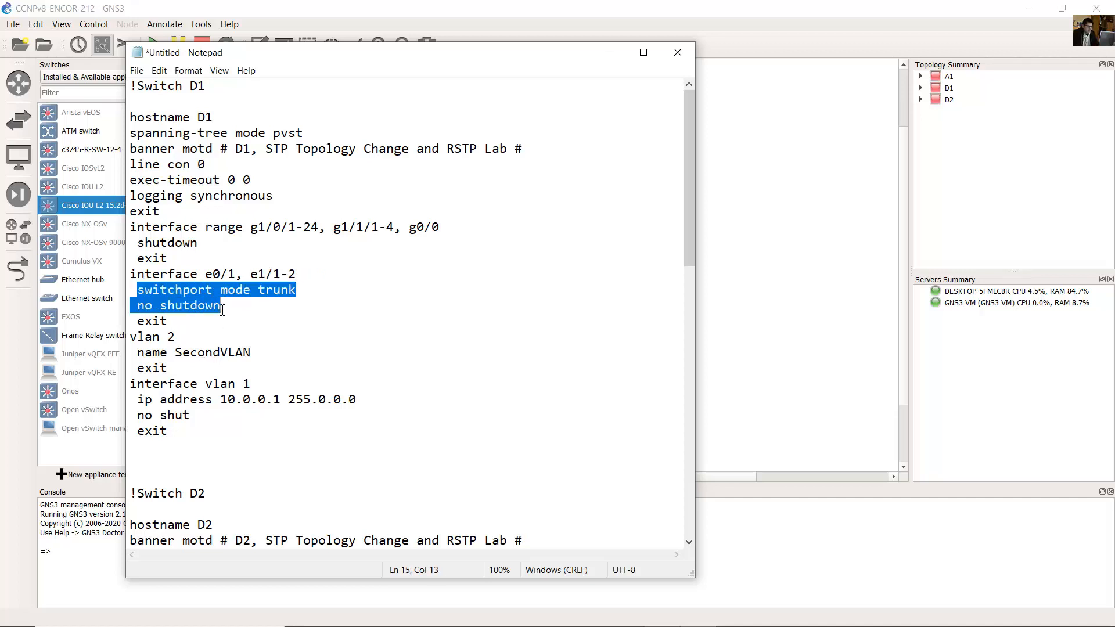
pyautogui.click(273, 324)
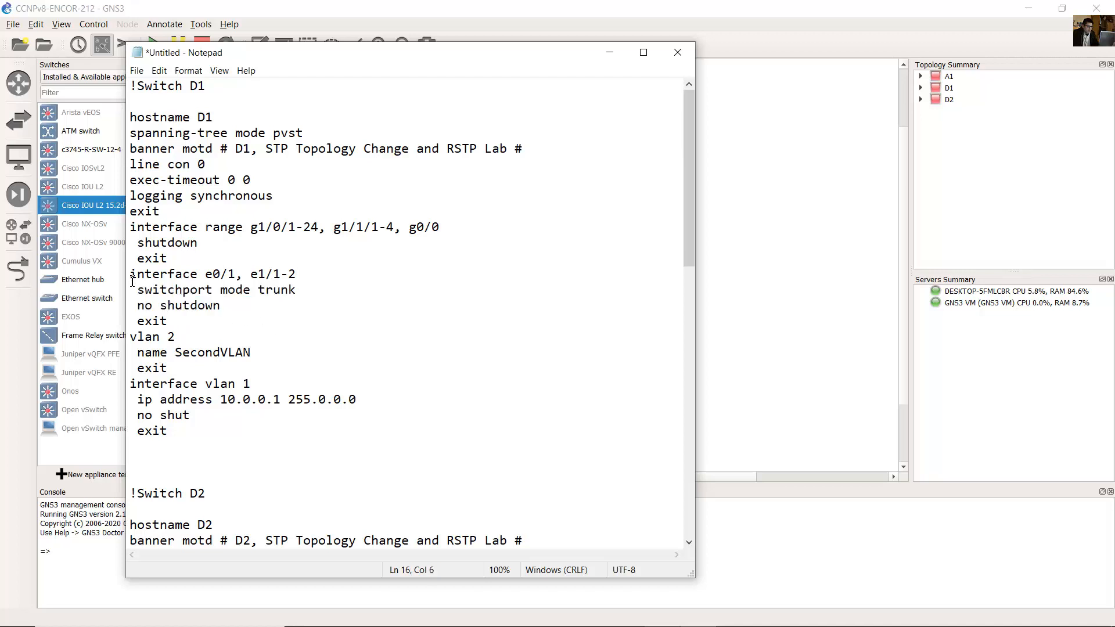
pyautogui.moveTo(131, 282); pyautogui.dragTo(198, 307)
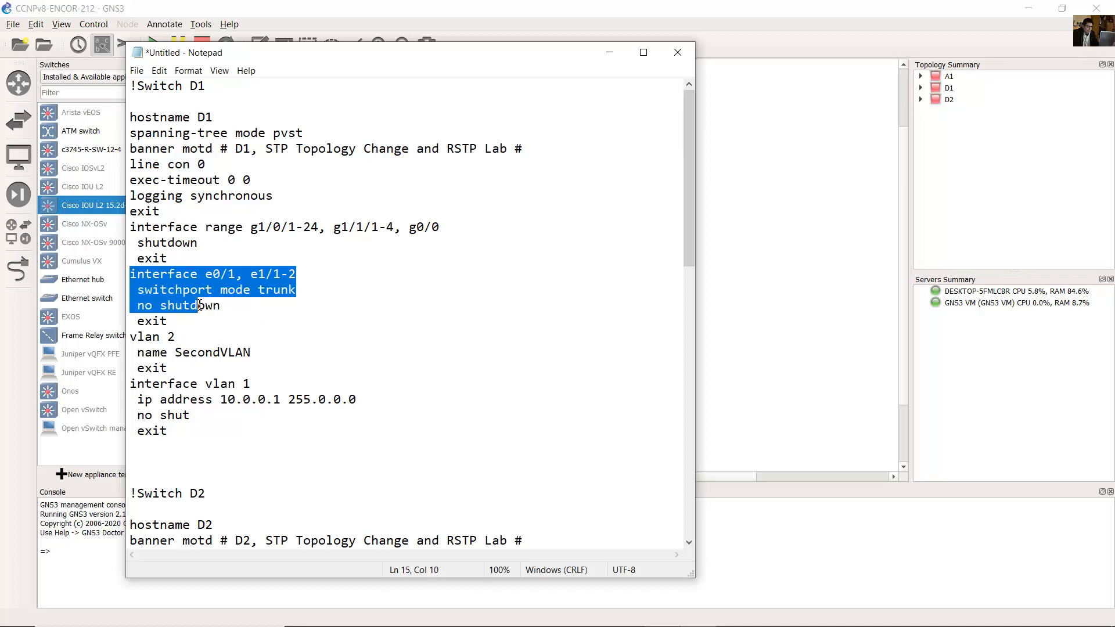
pyautogui.click(830, 192)
pyautogui.moveTo(644, 613)
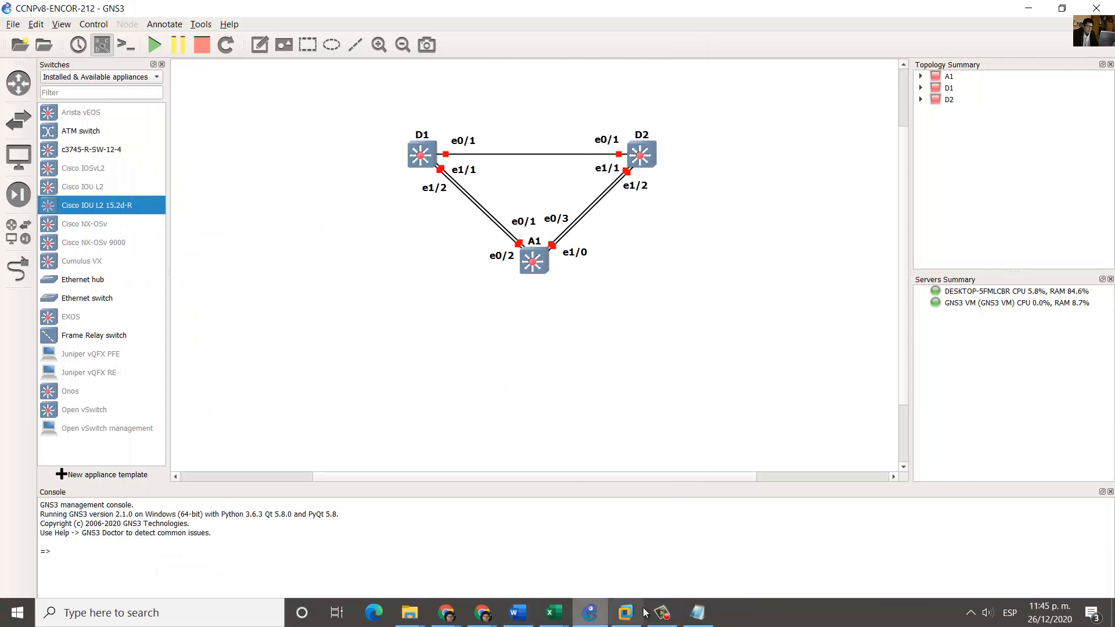
pyautogui.click(697, 612)
pyautogui.click(301, 274)
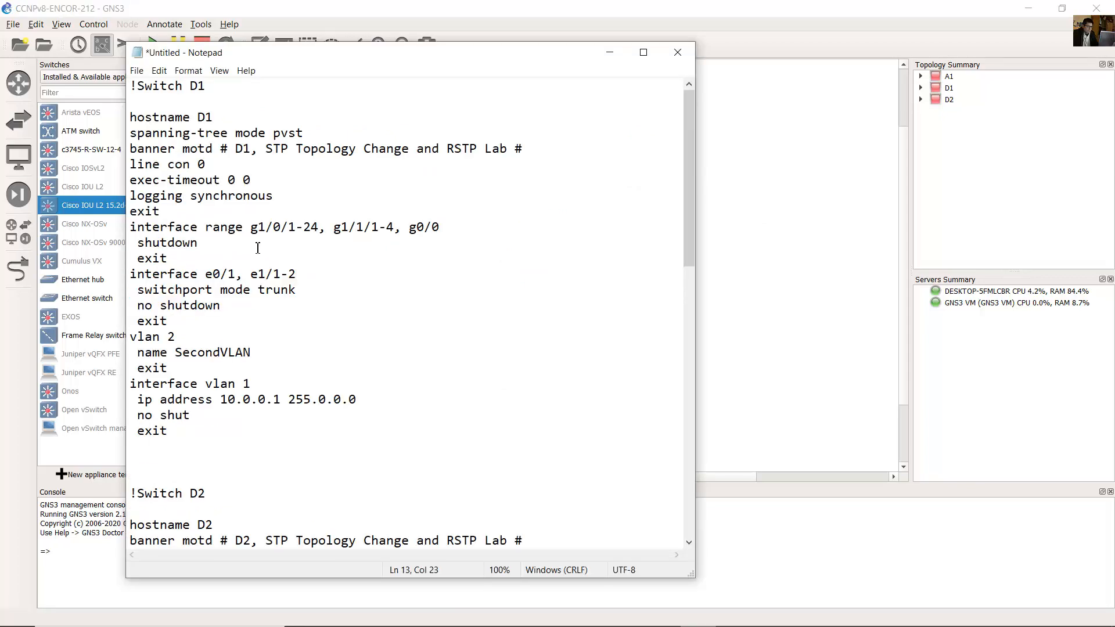
# Step: Check D1's ports in GNS3 and set D1's shutdown interface range in Notepad to "e0/0-3,e1/0-3,e2/0-3,e3/0-3"
pyautogui.moveTo(130, 227); pyautogui.dragTo(194, 260)
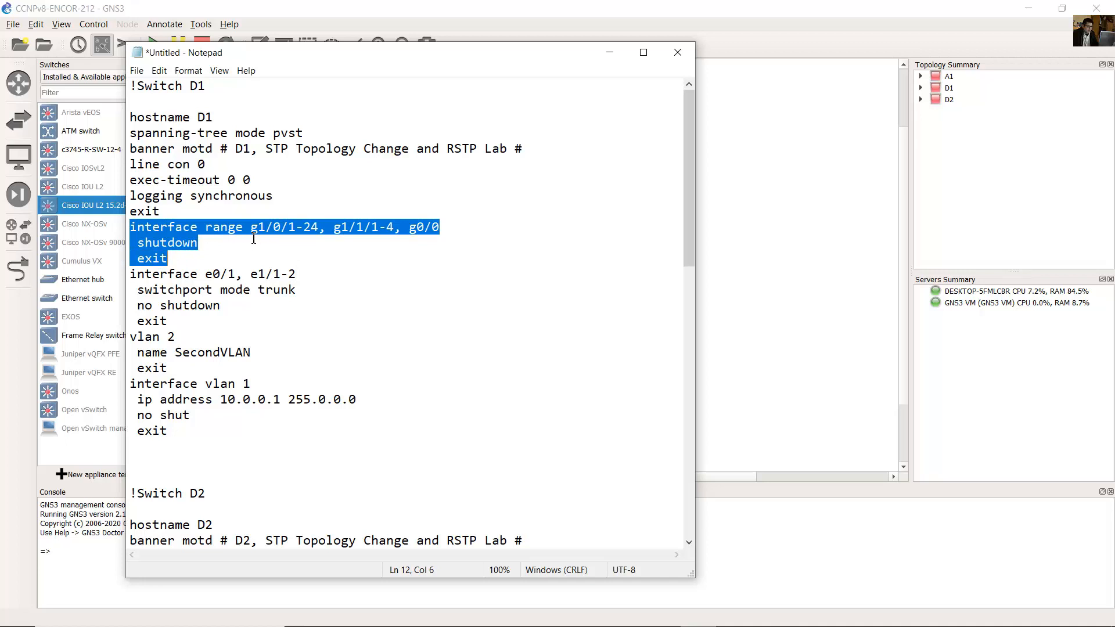
pyautogui.hotkey('alt', 'Tab')
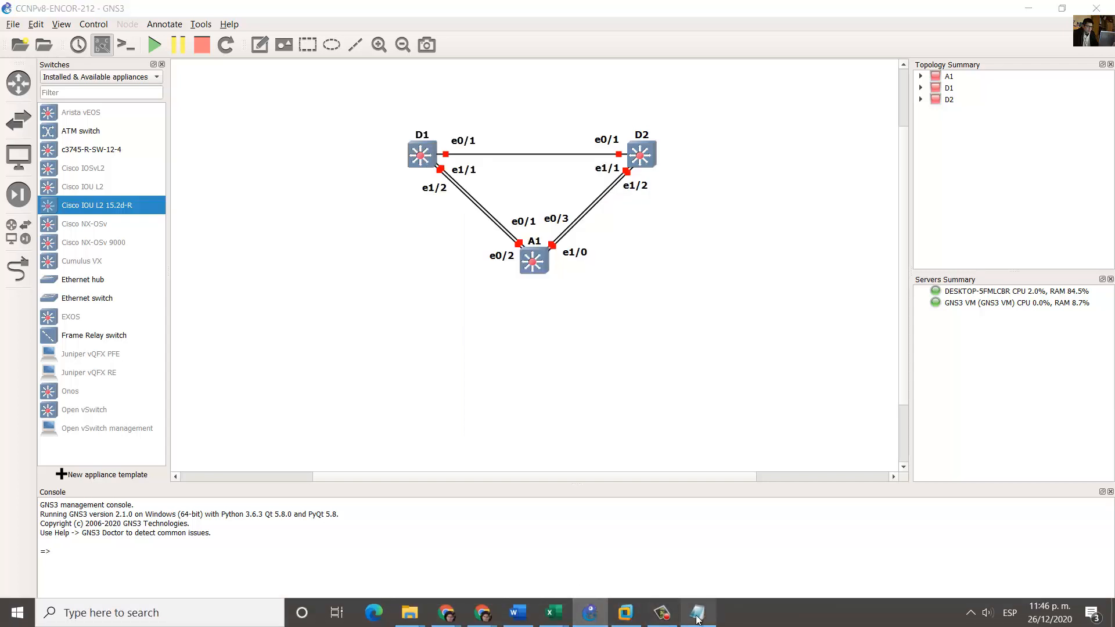
pyautogui.click(665, 613)
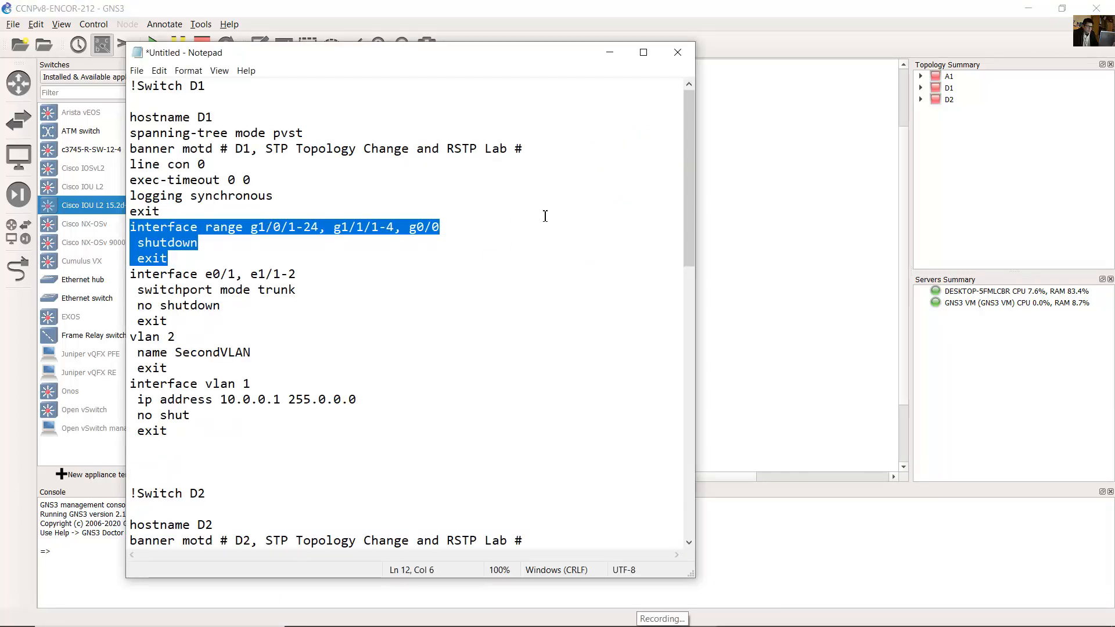
pyautogui.hotkey('alt', 'Tab')
pyautogui.moveTo(421, 150)
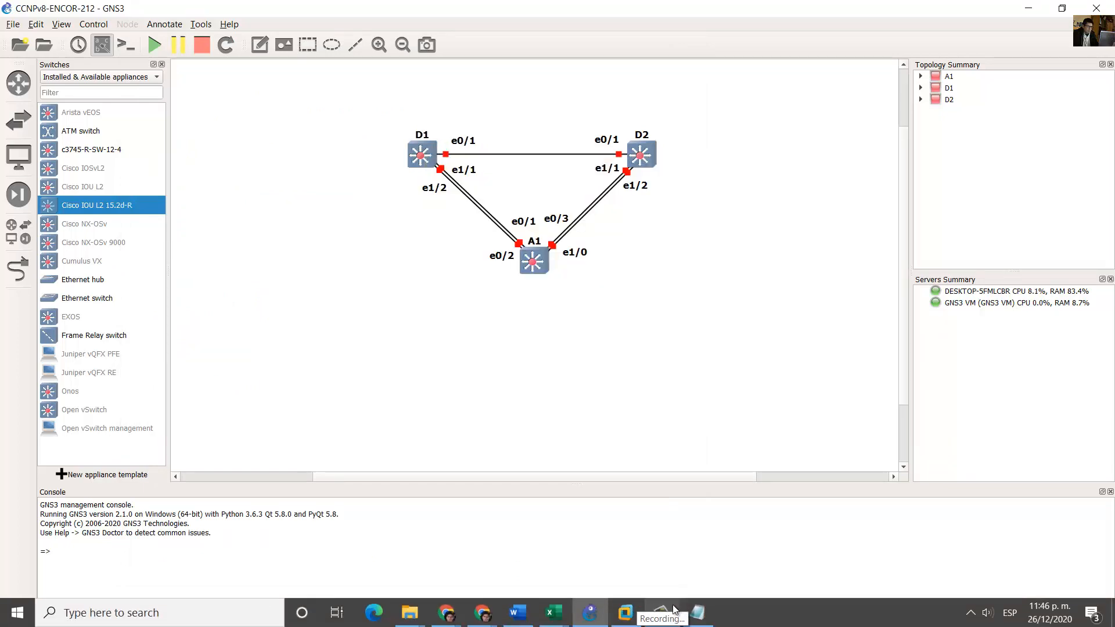
pyautogui.click(696, 618)
pyautogui.click(261, 230)
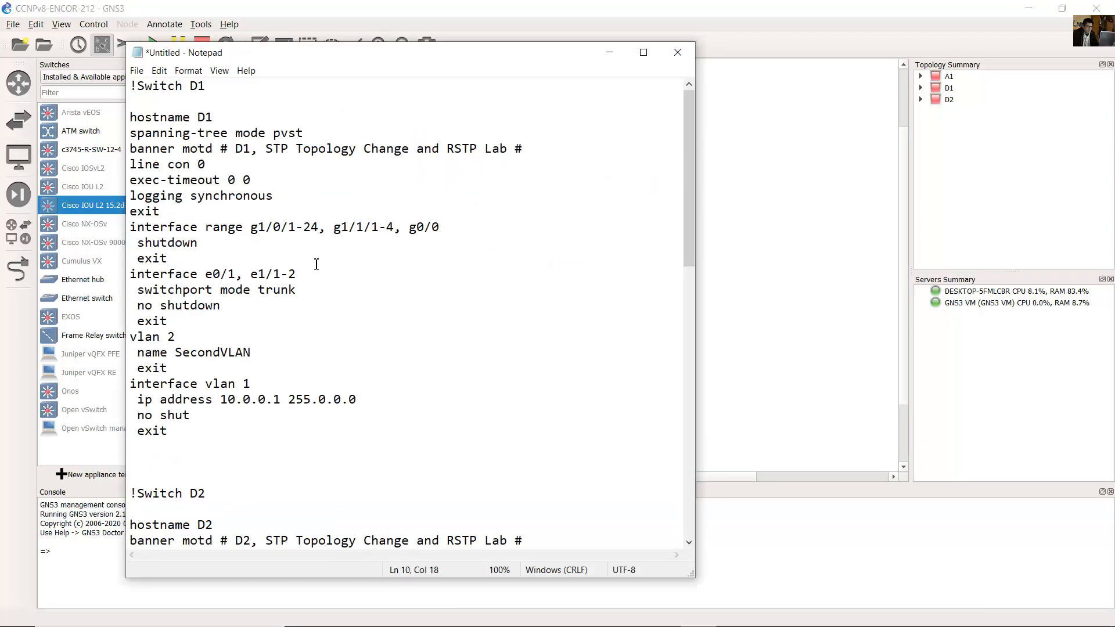
pyautogui.press('BackSpace')
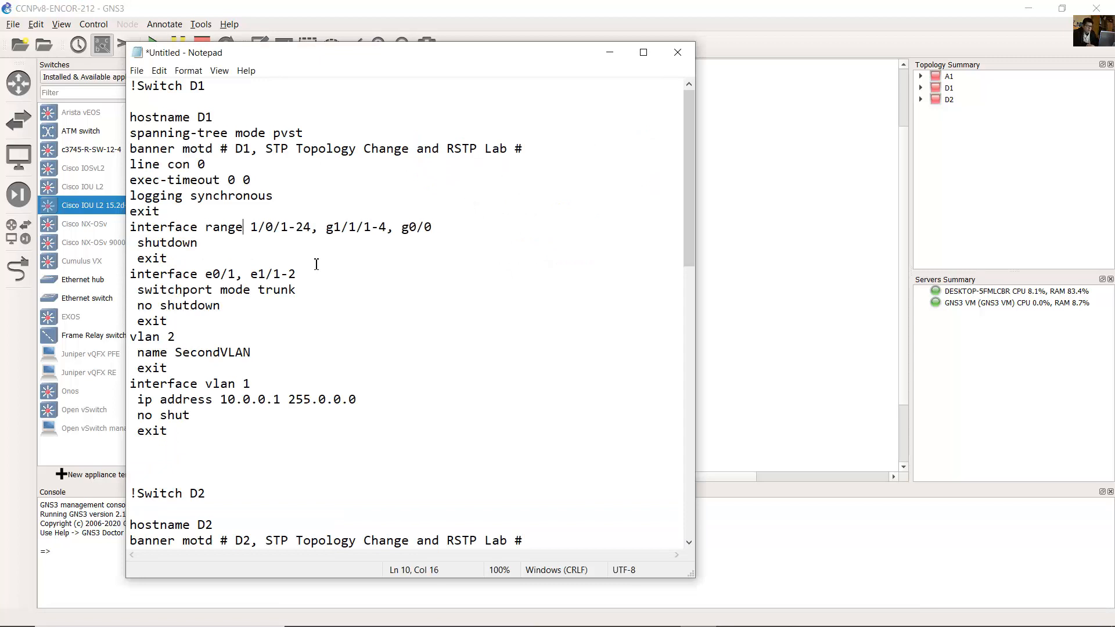
pyautogui.hotkey('shift', 'Right')
pyautogui.hotkey('shift', 'Right')
pyautogui.hotkey('shift', 'Right')
pyautogui.hotkey('shift', 'Right')
pyautogui.hotkey('shift', 'Right')
pyautogui.hotkey('shift', 'Right')
pyautogui.hotkey('shift', 'Right')
pyautogui.hotkey('shift', 'Right')
pyautogui.hotkey('shift', 'Right')
pyautogui.hotkey('shift', 'Right')
pyautogui.hotkey('shift', 'Right')
pyautogui.hotkey('shift', 'Right')
pyautogui.hotkey('shift', 'Right')
pyautogui.hotkey('shift', 'Right')
pyautogui.hotkey('shift', 'Right')
pyautogui.hotkey('shift', 'Right')
pyautogui.hotkey('shift', 'Right')
pyautogui.hotkey('shift', 'Right')
pyautogui.hotkey('shift', 'Right')
pyautogui.hotkey('shift', 'Right')
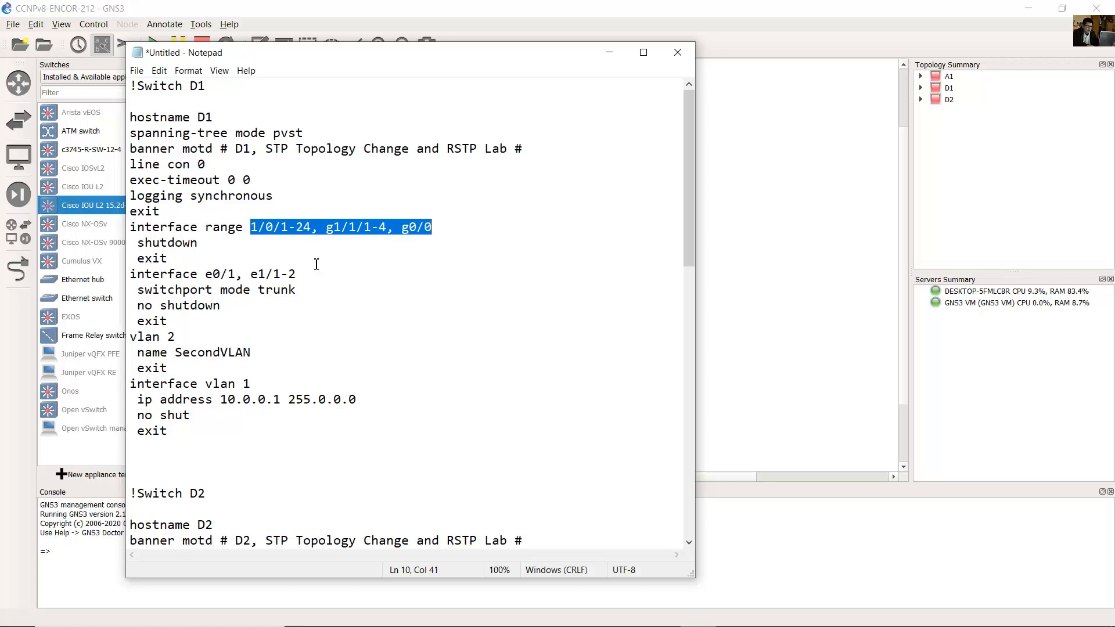
pyautogui.write('erface range e0/0')
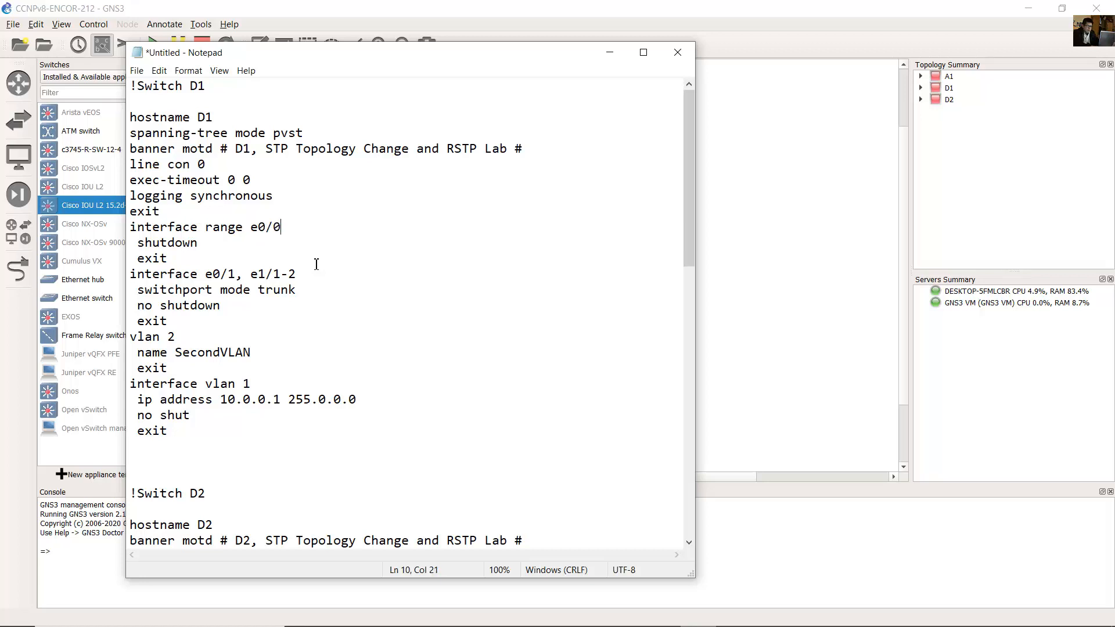
pyautogui.write('-3,e1/0-3,e2/0-3,e')
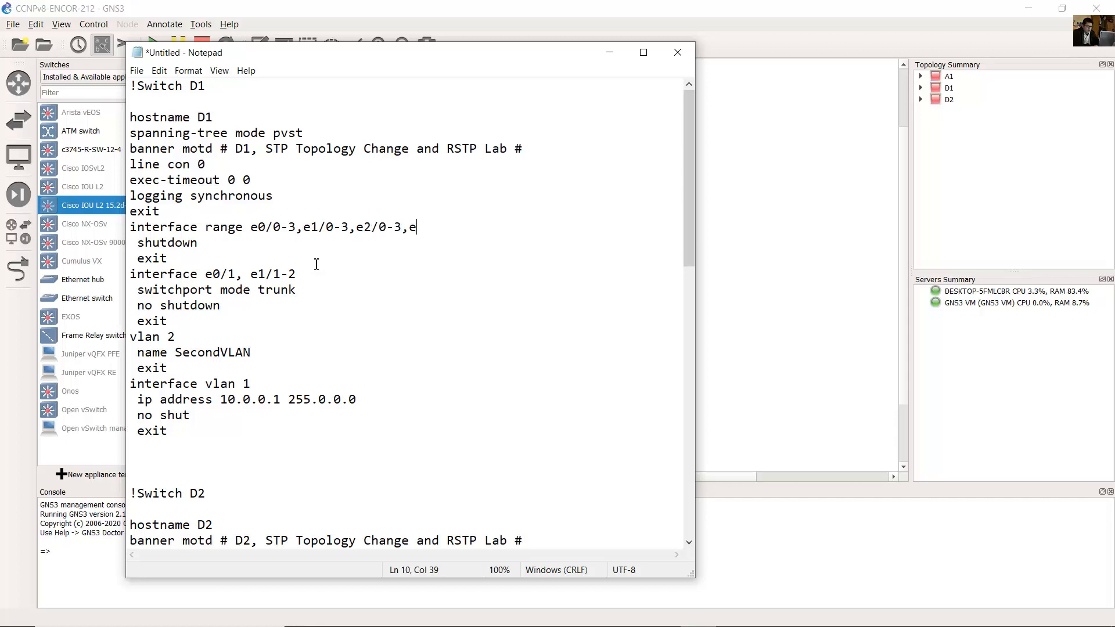
pyautogui.write('3/0-3')
# Step: Check D1's Ethernet adapters in GNS3 and review the VLAN 2 and interface VLAN 1 commands of D1 in Notepad
pyautogui.click(706, 167)
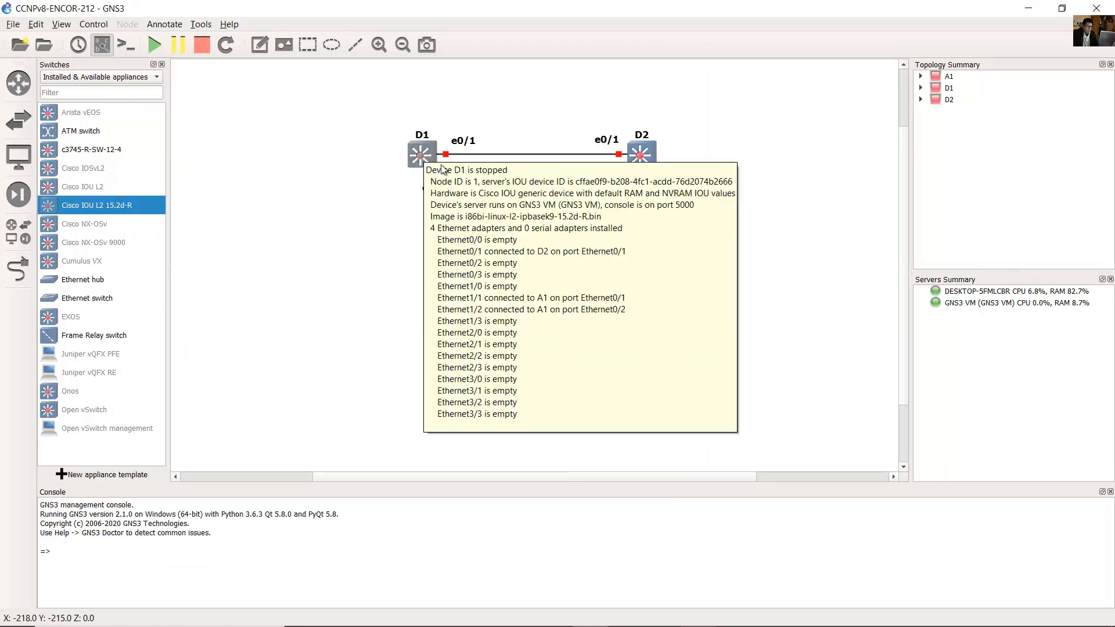
pyautogui.click(691, 621)
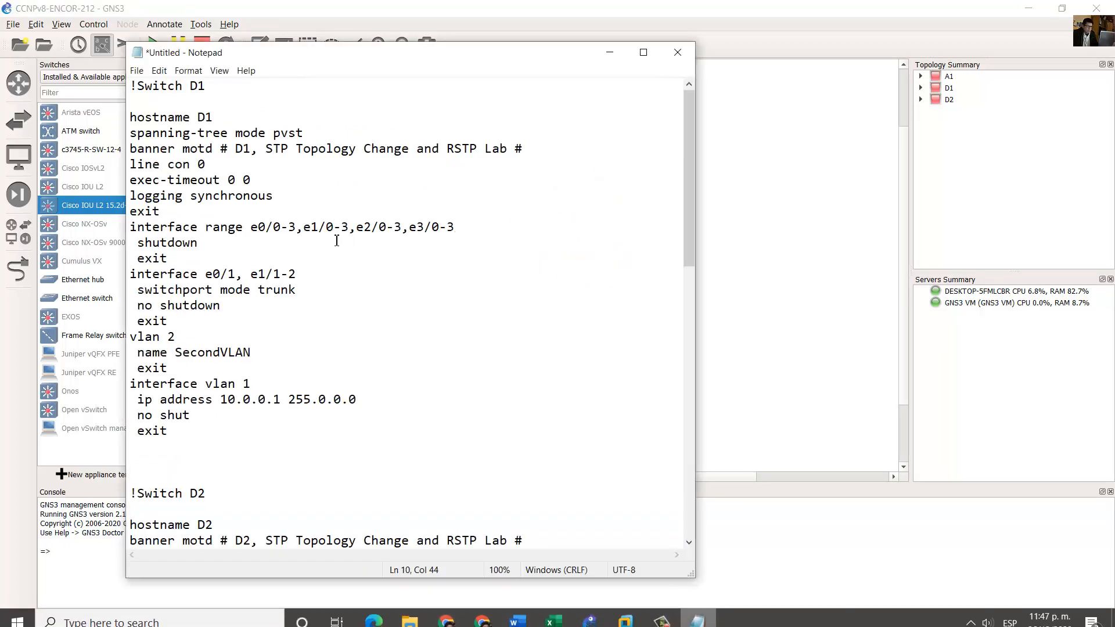
pyautogui.scroll(-1, 336, 240)
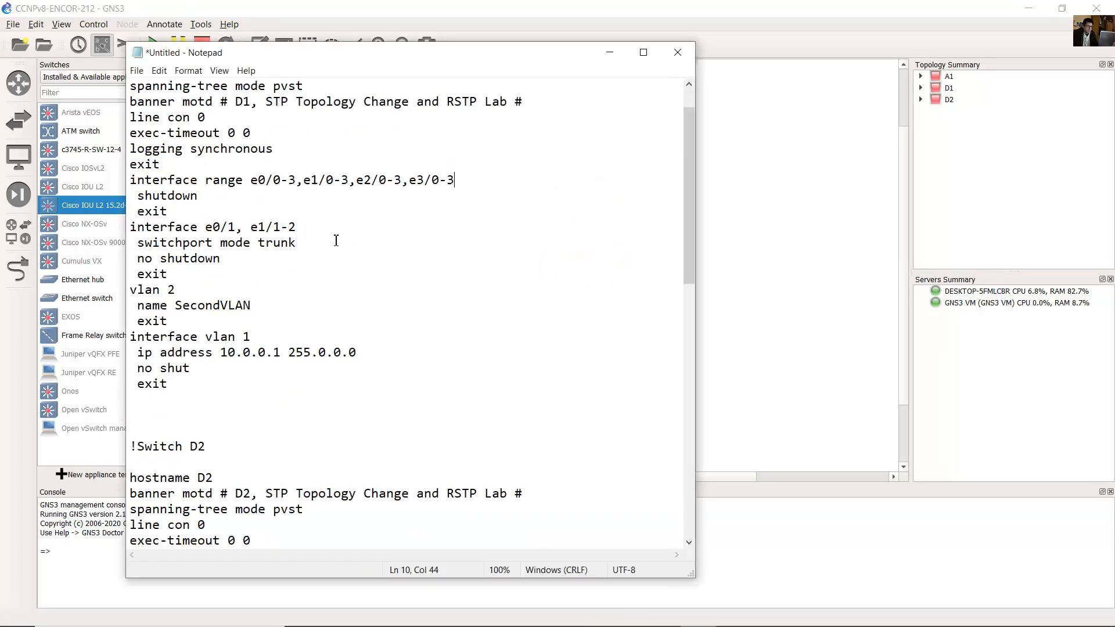
pyautogui.click(186, 293)
pyautogui.moveTo(131, 289); pyautogui.dragTo(269, 334)
pyautogui.moveTo(214, 336); pyautogui.dragTo(190, 383)
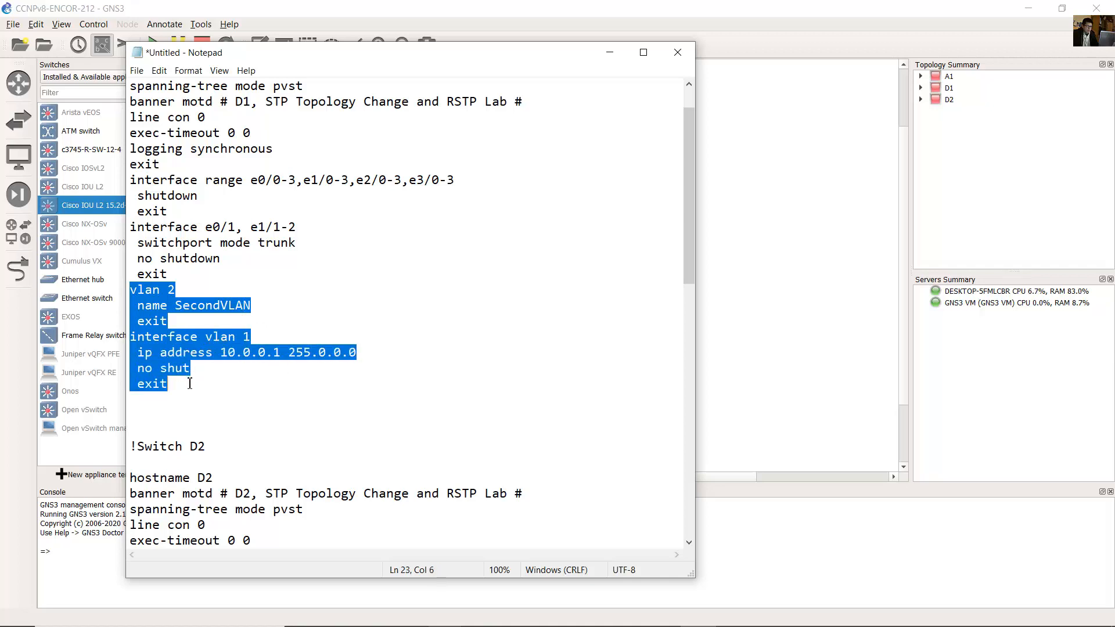
pyautogui.click(255, 368)
pyautogui.scroll(1, 386, 304)
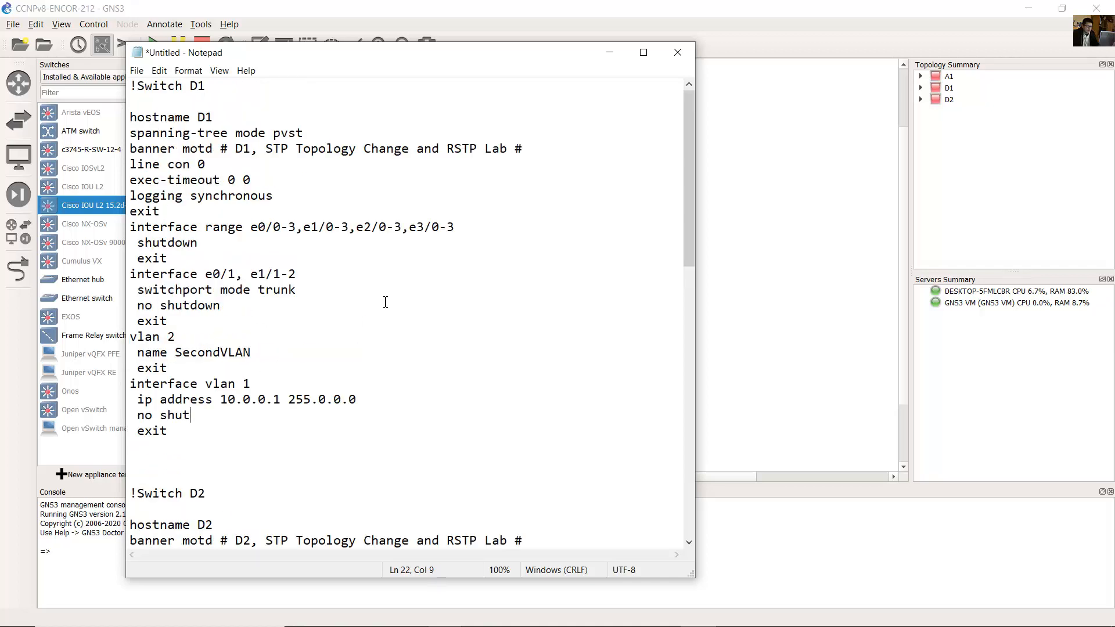
# Step: Review D2's hostname, banner, spanning-tree, console and shutdown range commands in the Notepad configuration
pyautogui.scroll(-2, 389, 296)
pyautogui.scroll(-5, 385, 286)
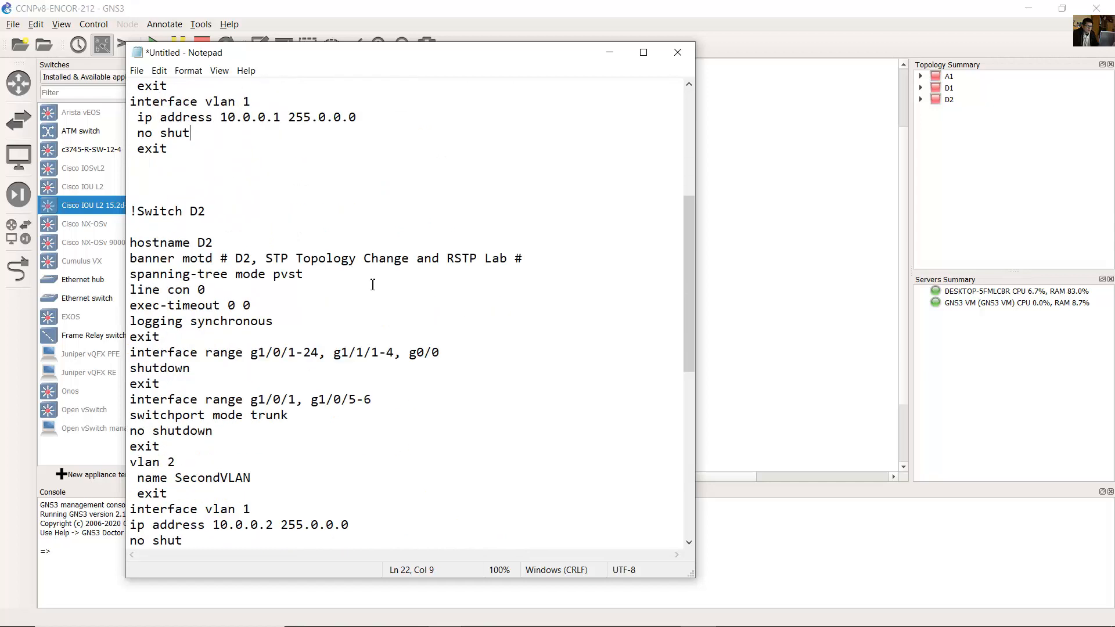
pyautogui.scroll(1, 374, 281)
pyautogui.scroll(-1, 349, 273)
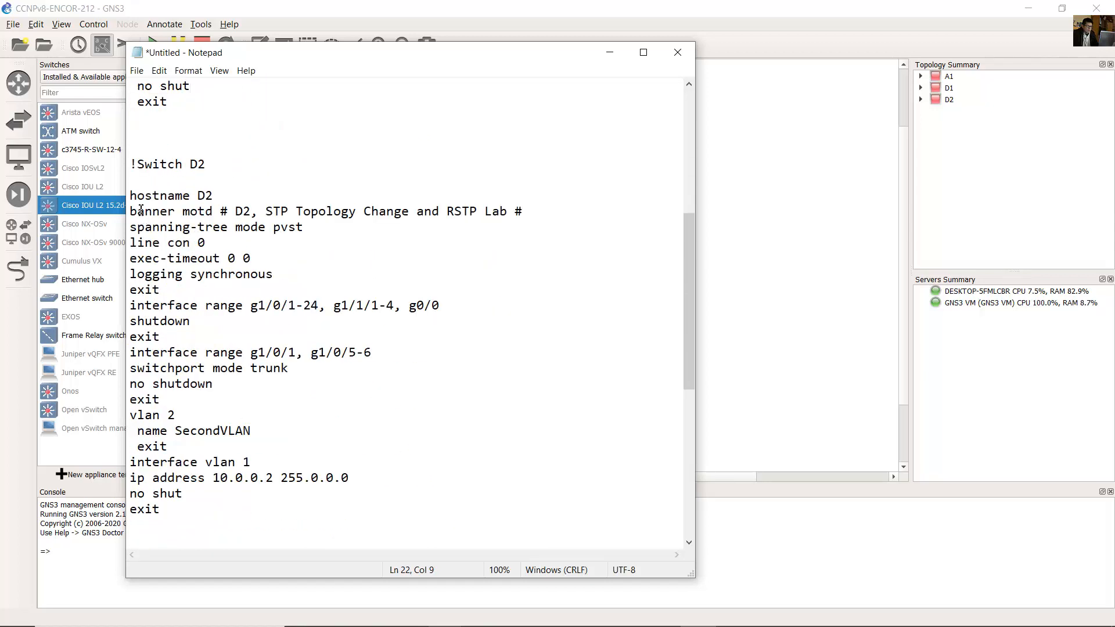
pyautogui.moveTo(156, 168); pyautogui.dragTo(234, 168)
pyautogui.moveTo(143, 198); pyautogui.dragTo(252, 294)
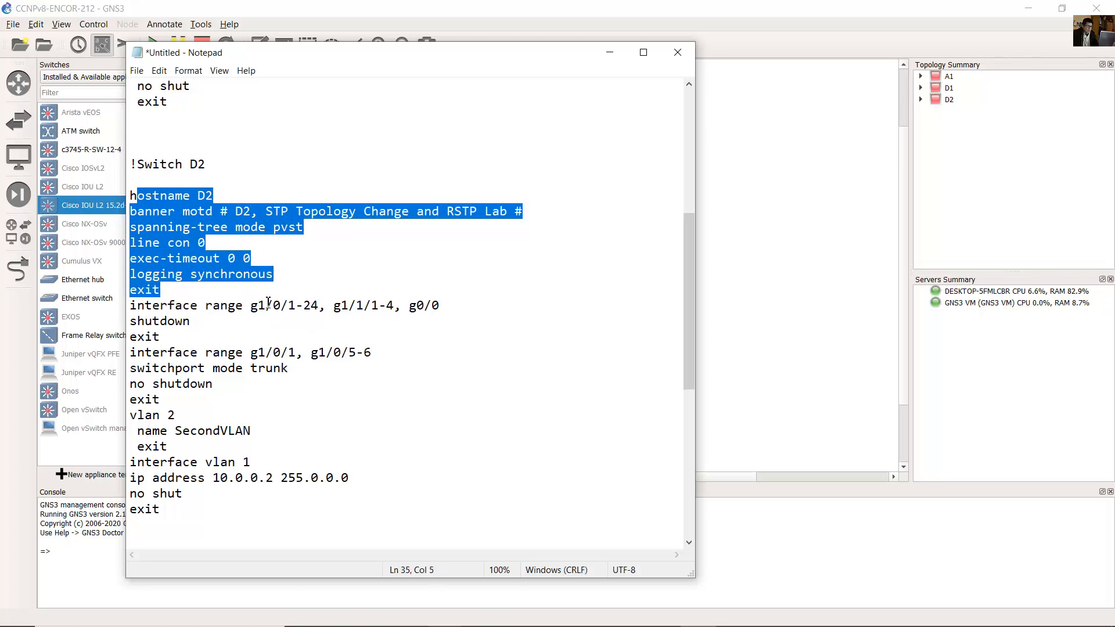
pyautogui.moveTo(131, 307); pyautogui.dragTo(164, 338)
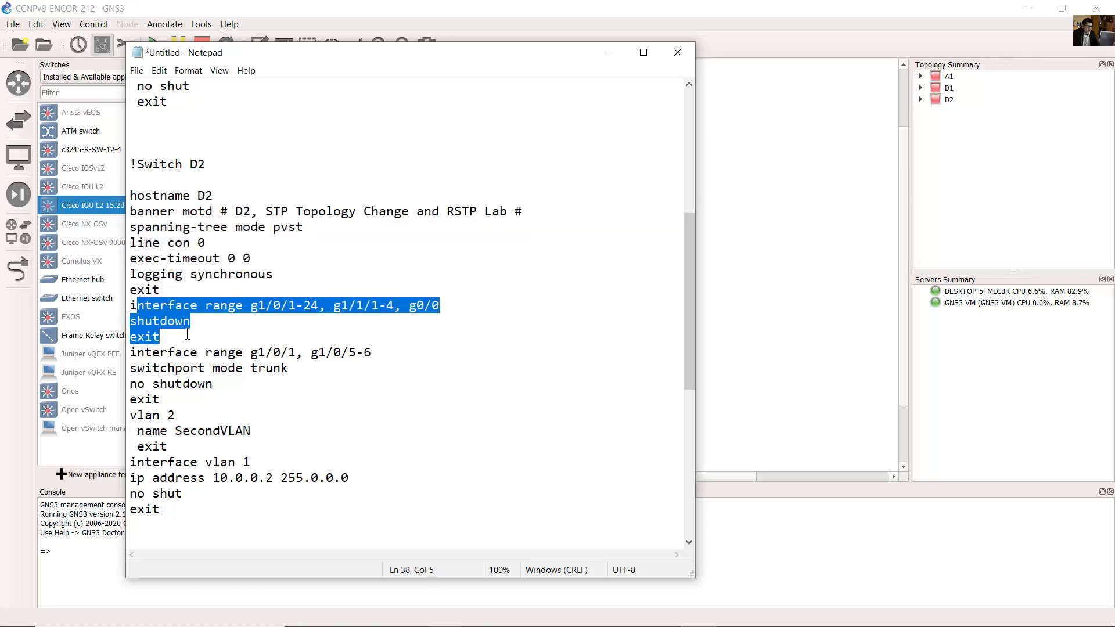
# Step: Replace D2's shutdown interface range with a copy of D1's range "e0/0-3,e1/0-3,e2/0-3,e3/0-3"
pyautogui.scroll(6, 316, 233)
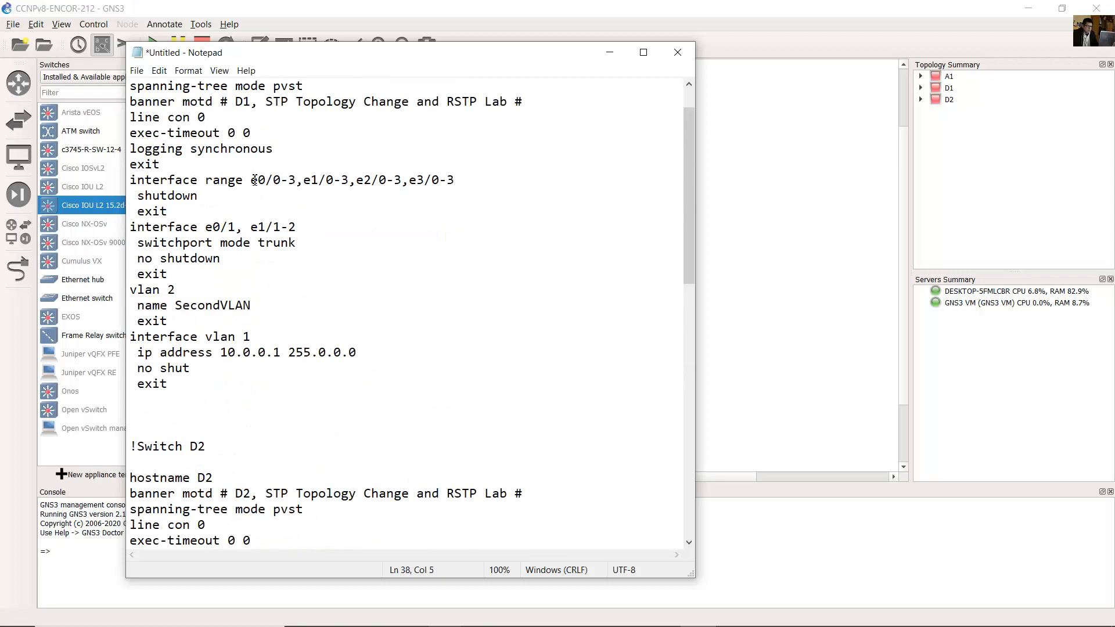
pyautogui.moveTo(253, 180); pyautogui.dragTo(455, 182)
pyautogui.rightClick(423, 180)
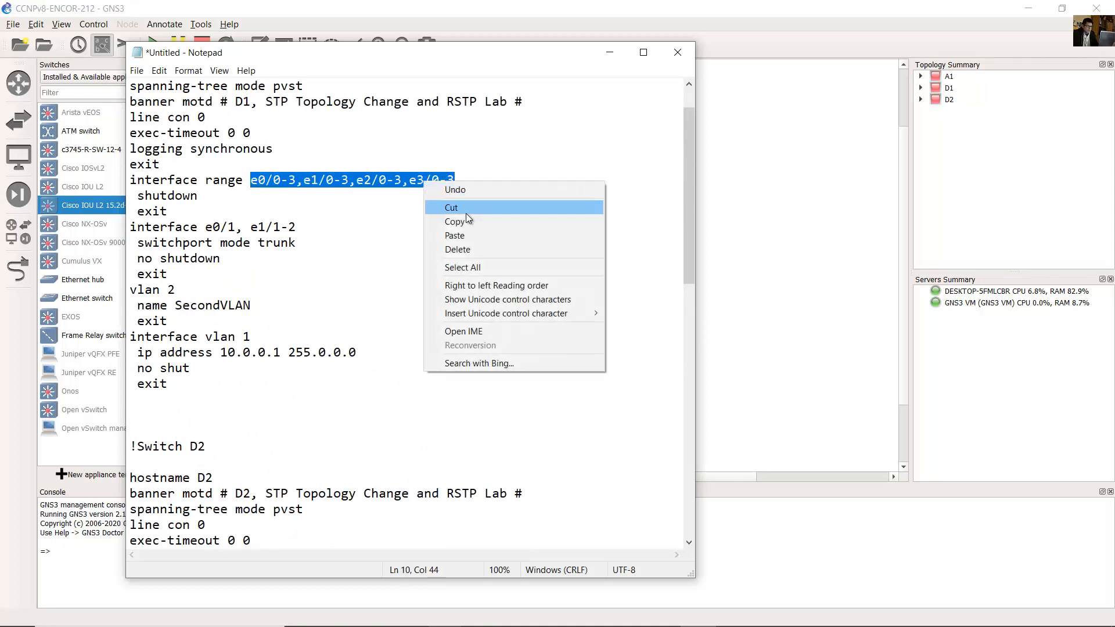
pyautogui.click(465, 218)
pyautogui.click(404, 294)
pyautogui.scroll(-5, 383, 308)
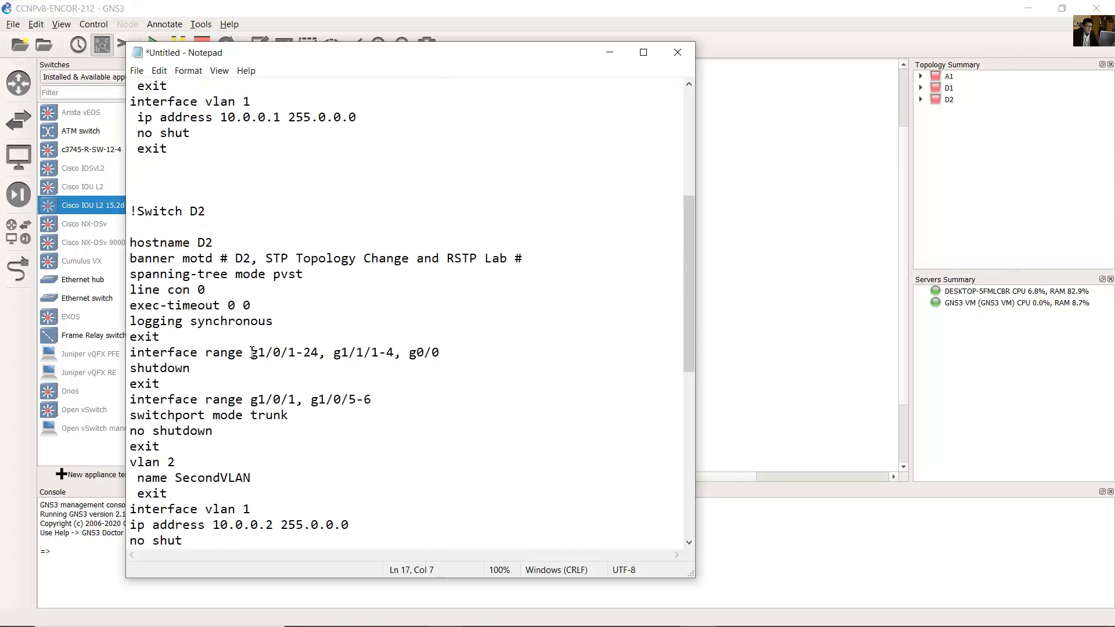
pyautogui.moveTo(252, 352); pyautogui.dragTo(439, 358)
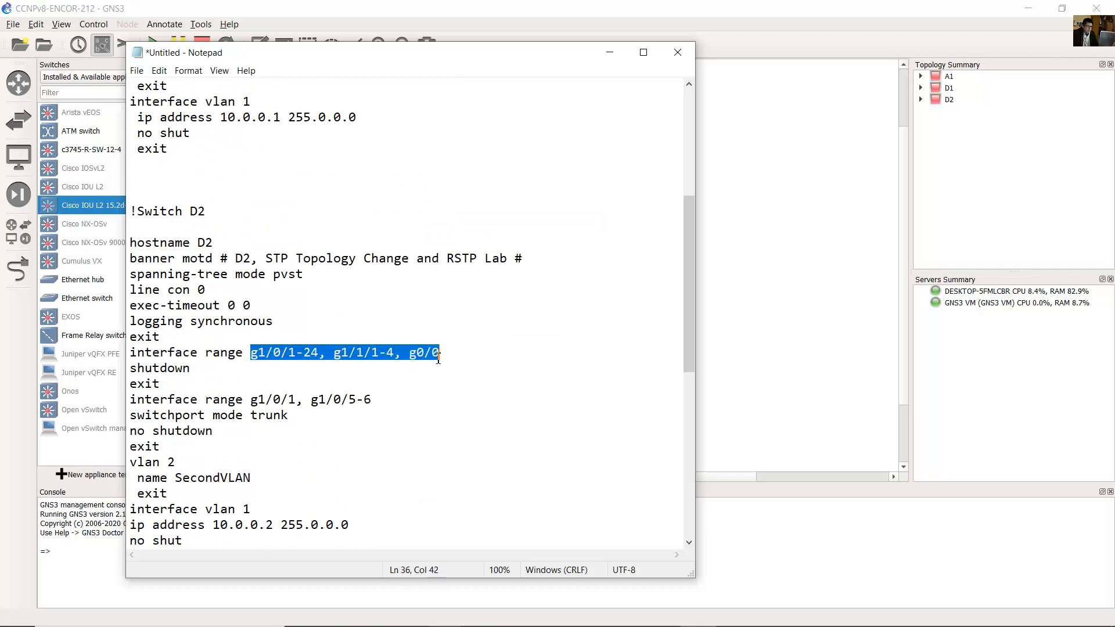
pyautogui.rightClick(438, 357)
pyautogui.click(469, 411)
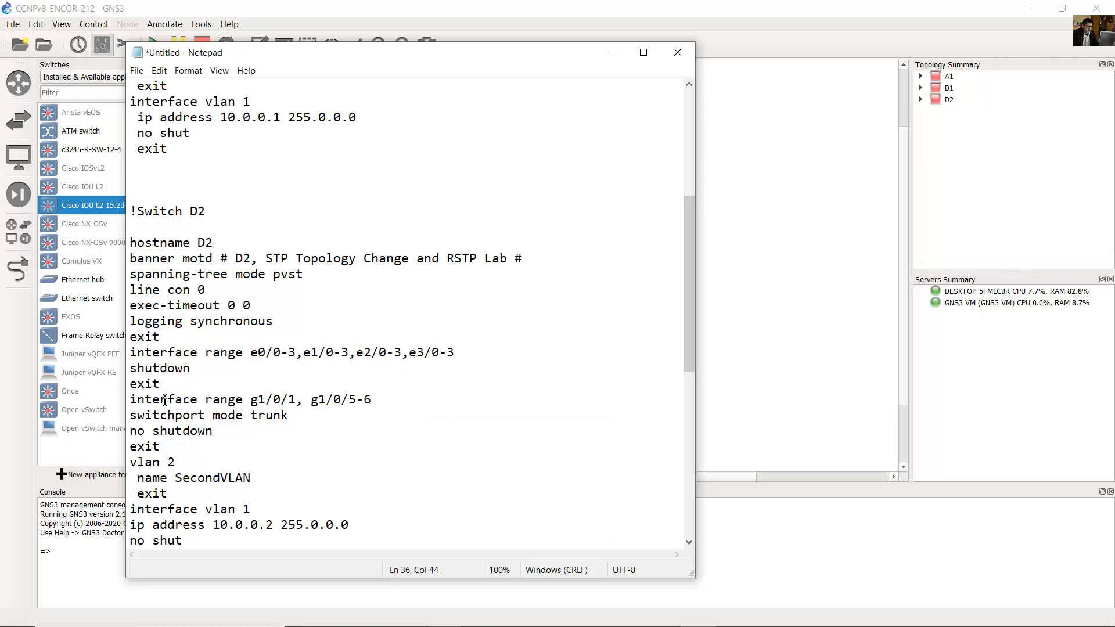
# Step: Check D2's port labels in GNS3 and replace D2's trunk interface range in Notepad with D1's "e0/1, e1/1-2"
pyautogui.moveTo(165, 401); pyautogui.dragTo(252, 432)
pyautogui.click(770, 208)
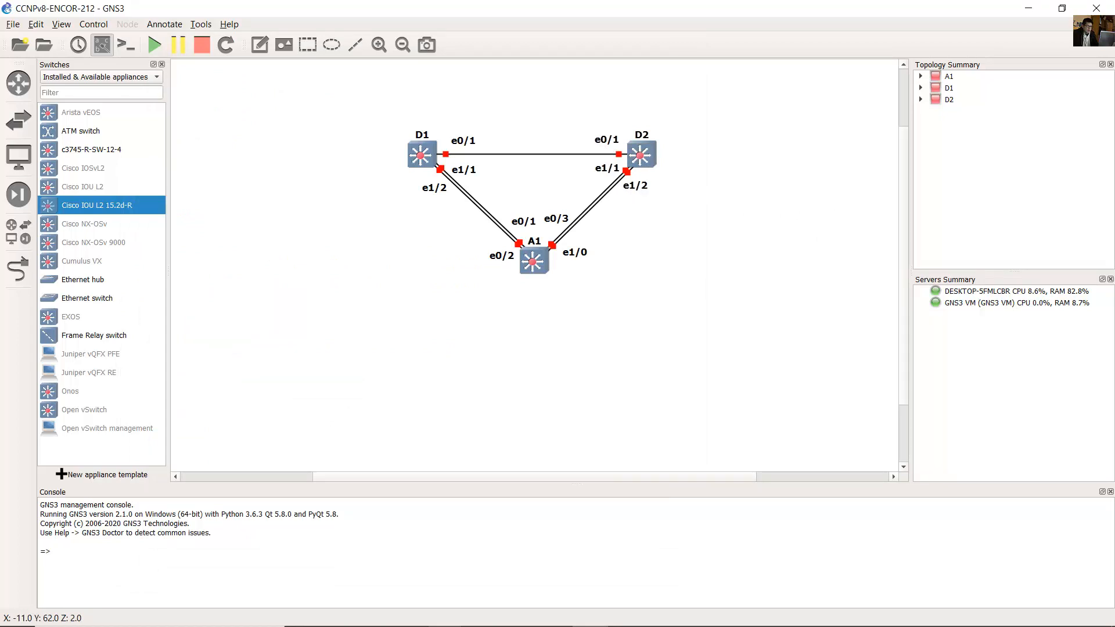
pyautogui.click(689, 621)
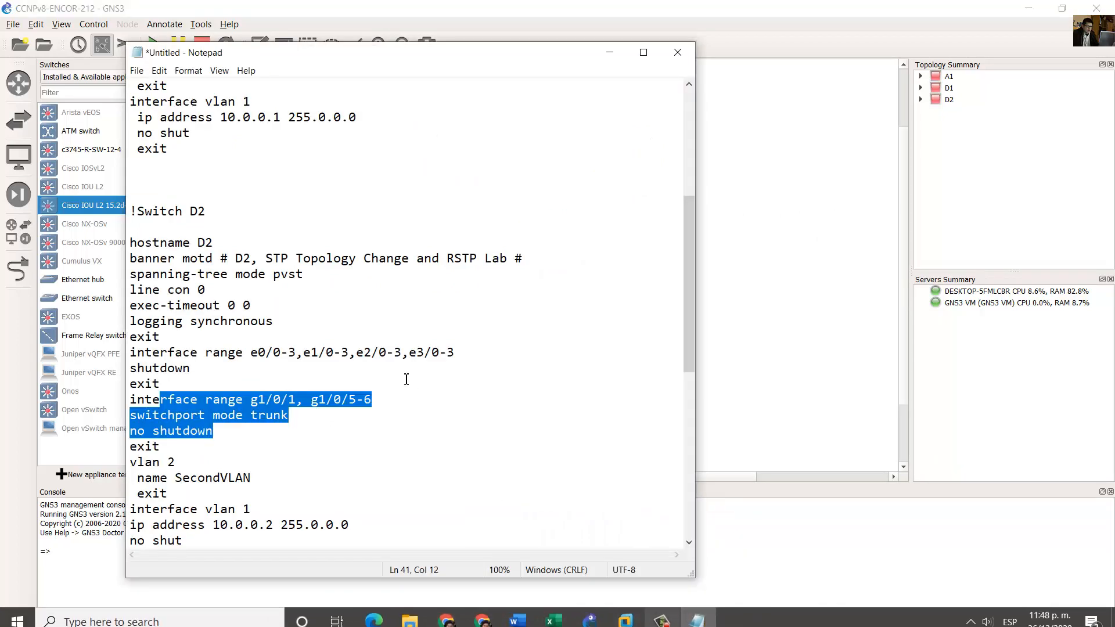
pyautogui.scroll(3, 241, 178)
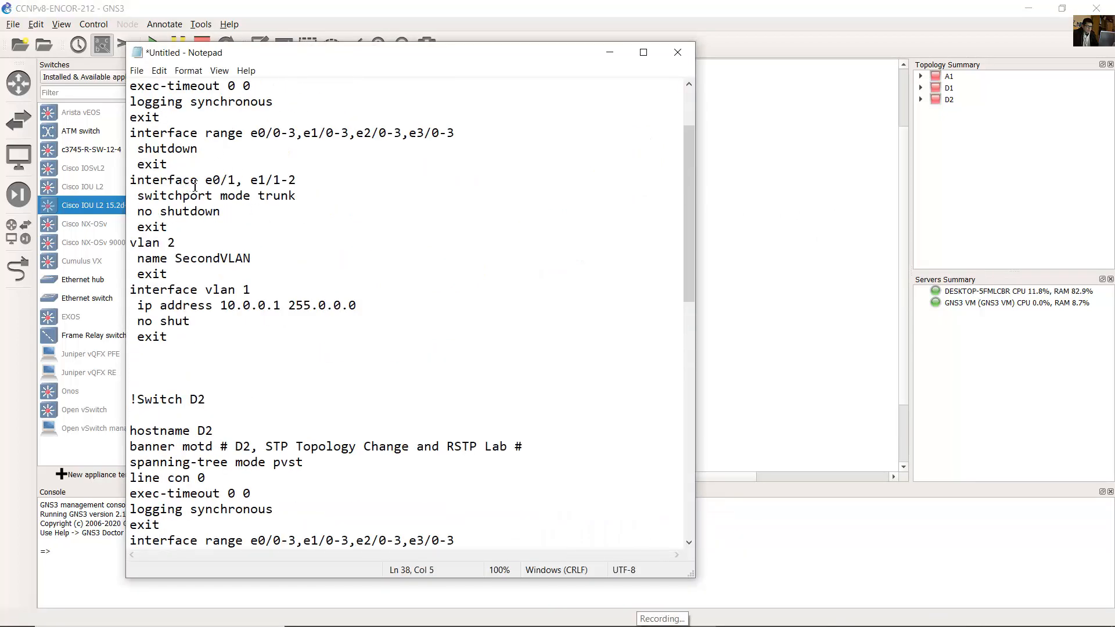
pyautogui.moveTo(209, 181); pyautogui.dragTo(297, 180)
pyautogui.rightClick(287, 181)
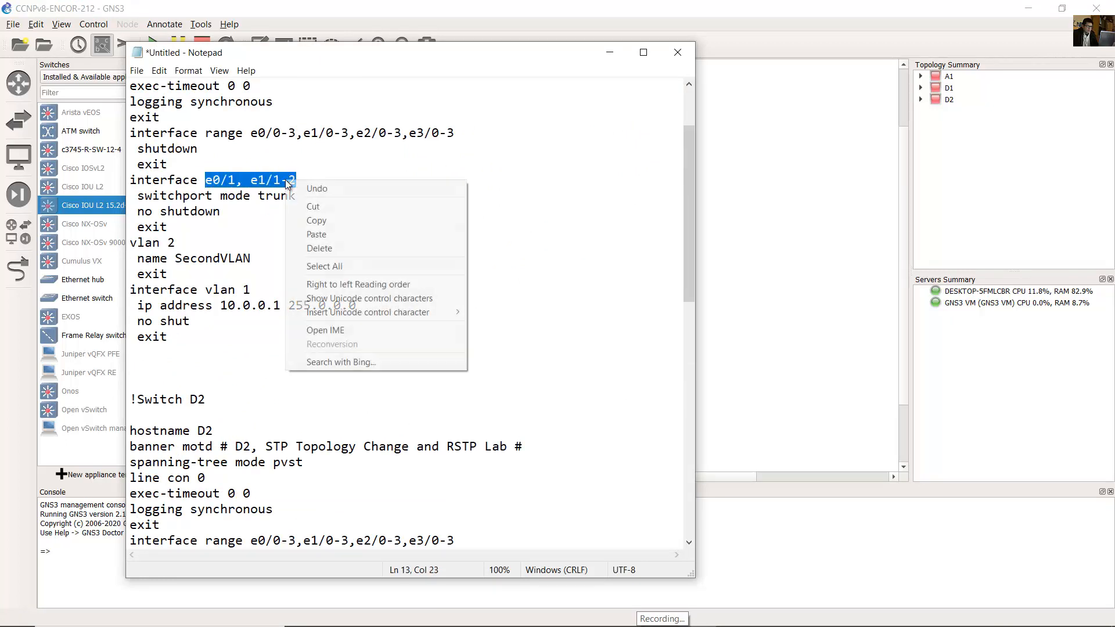
pyautogui.click(352, 221)
pyautogui.scroll(-8, 366, 320)
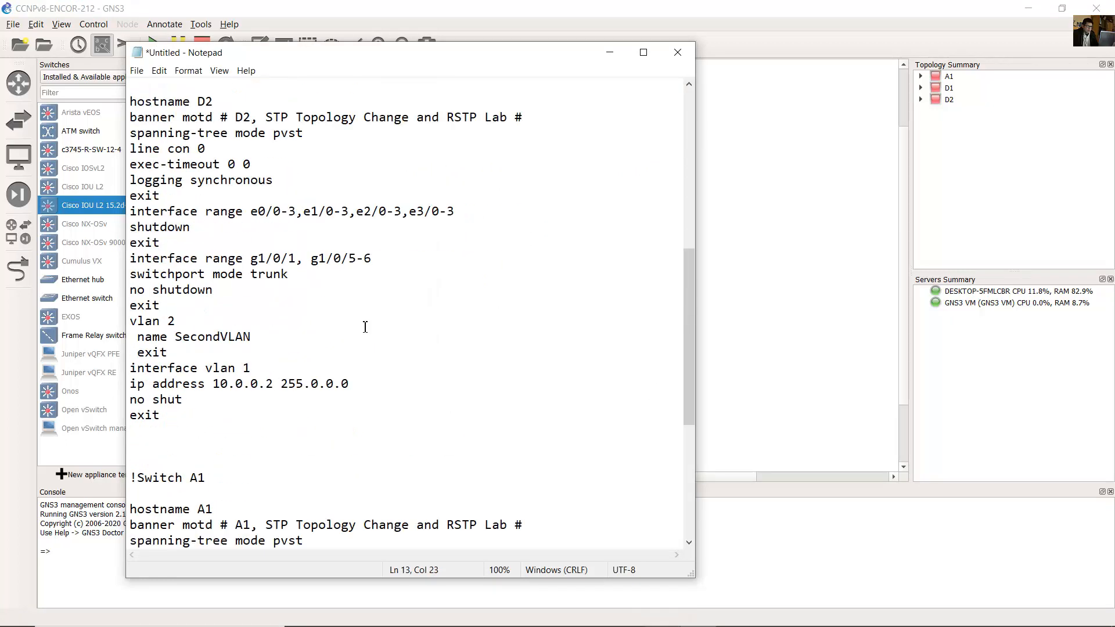
pyautogui.moveTo(250, 212); pyautogui.dragTo(377, 215)
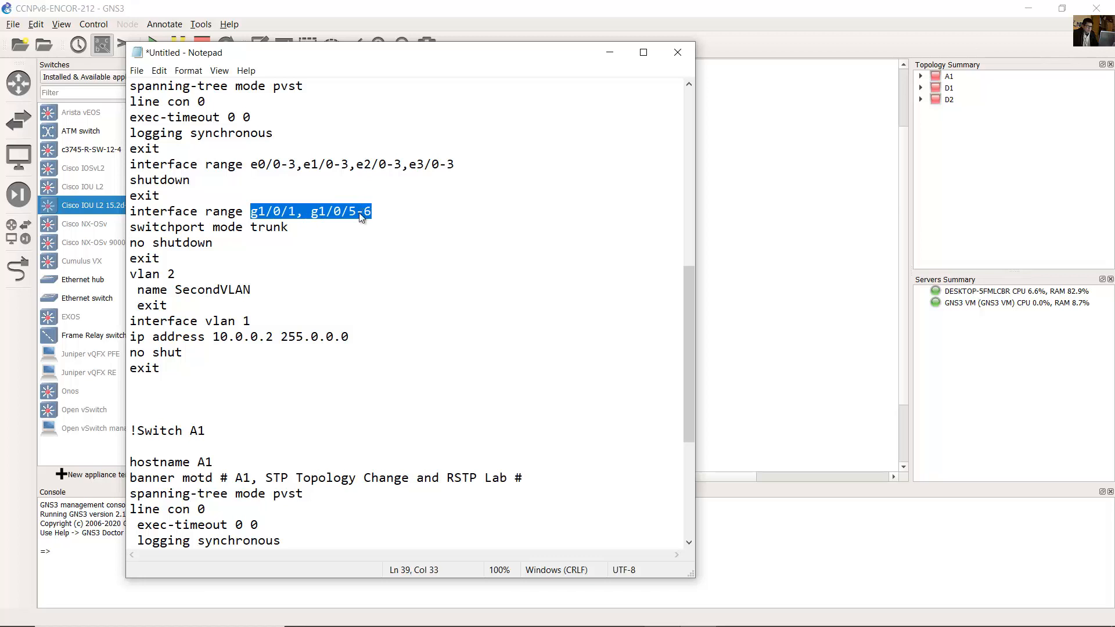
pyautogui.rightClick(361, 218)
pyautogui.click(407, 259)
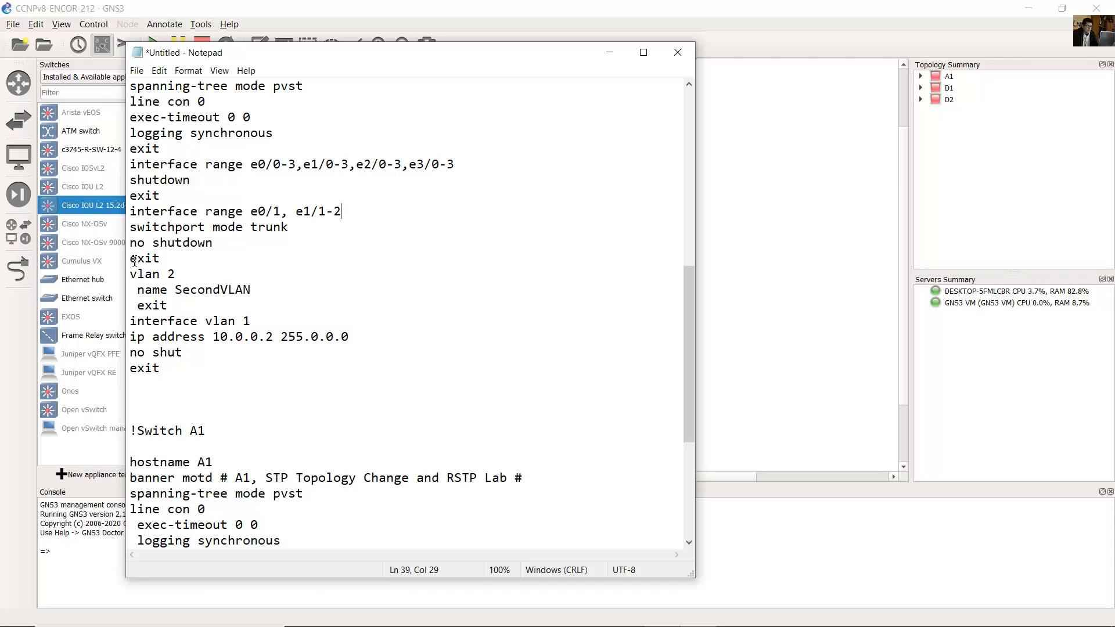
# Step: Review D2's VLAN 2 and interface VLAN 1 commands, plus A1's hostname, banner, console and shutdown range commands
pyautogui.moveTo(135, 261); pyautogui.dragTo(333, 368)
pyautogui.moveTo(248, 338); pyautogui.dragTo(295, 342)
pyautogui.click(281, 366)
pyautogui.scroll(-5, 297, 362)
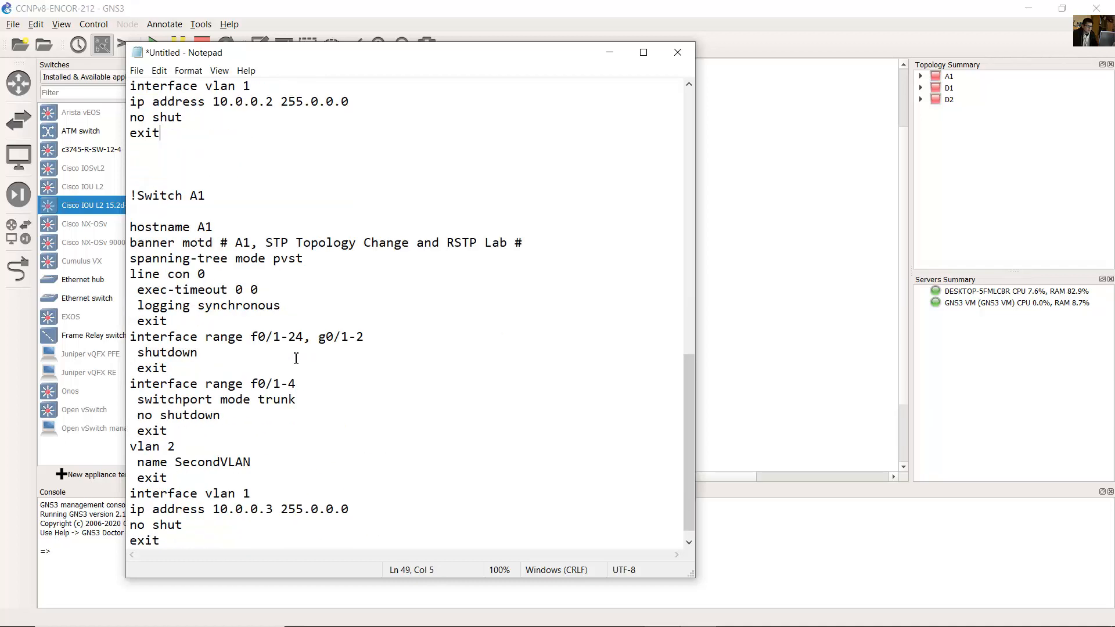
pyautogui.moveTo(143, 213); pyautogui.dragTo(214, 215)
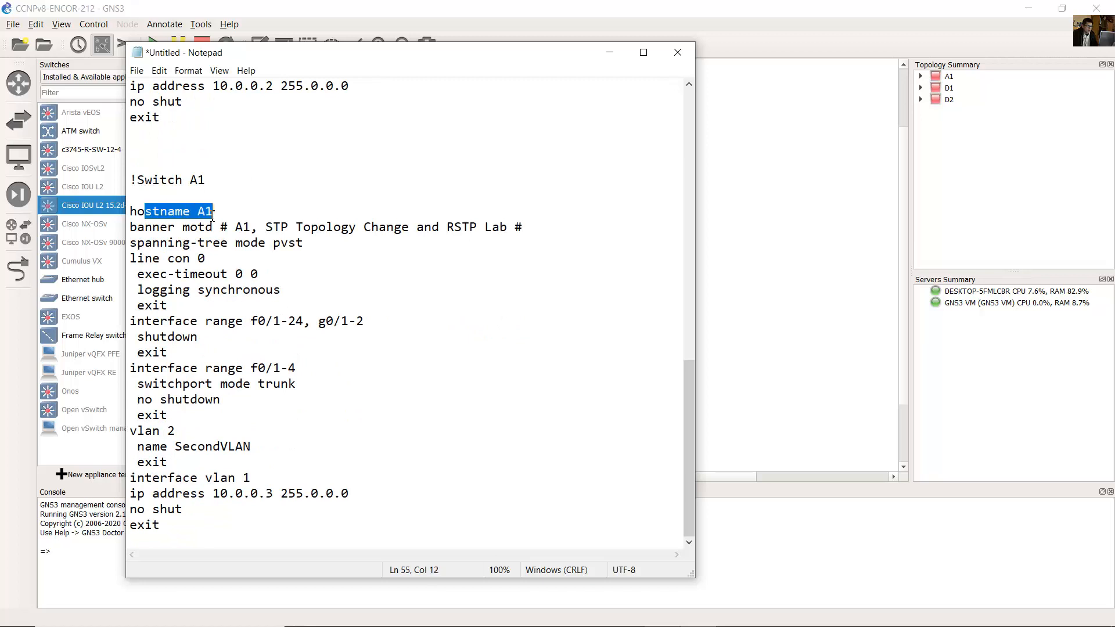
pyautogui.moveTo(145, 227); pyautogui.dragTo(231, 310)
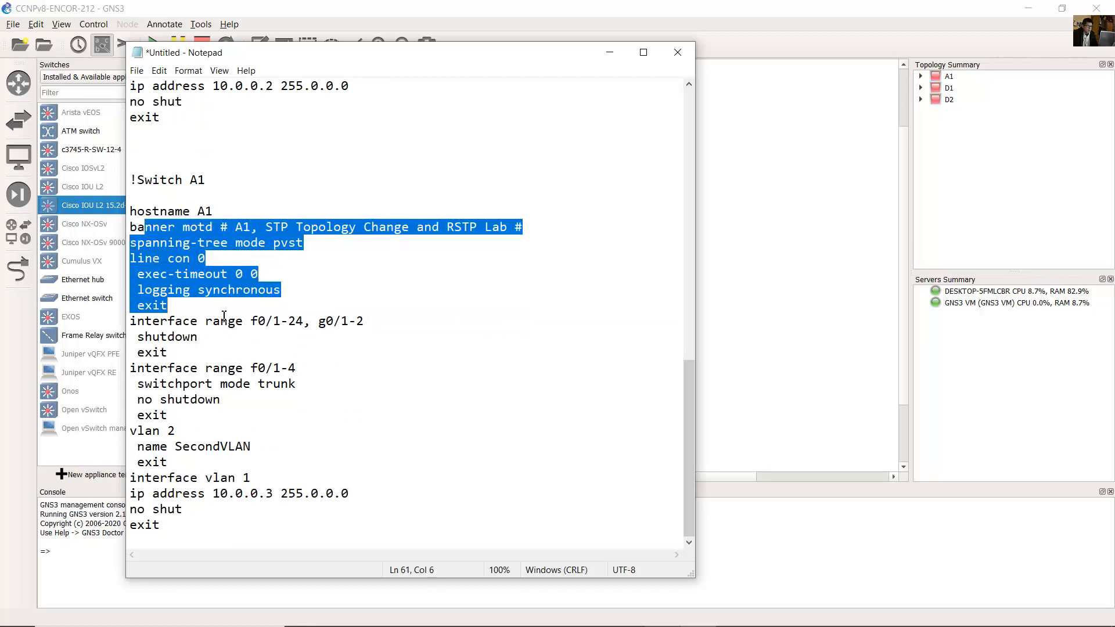
pyautogui.moveTo(145, 322); pyautogui.dragTo(233, 351)
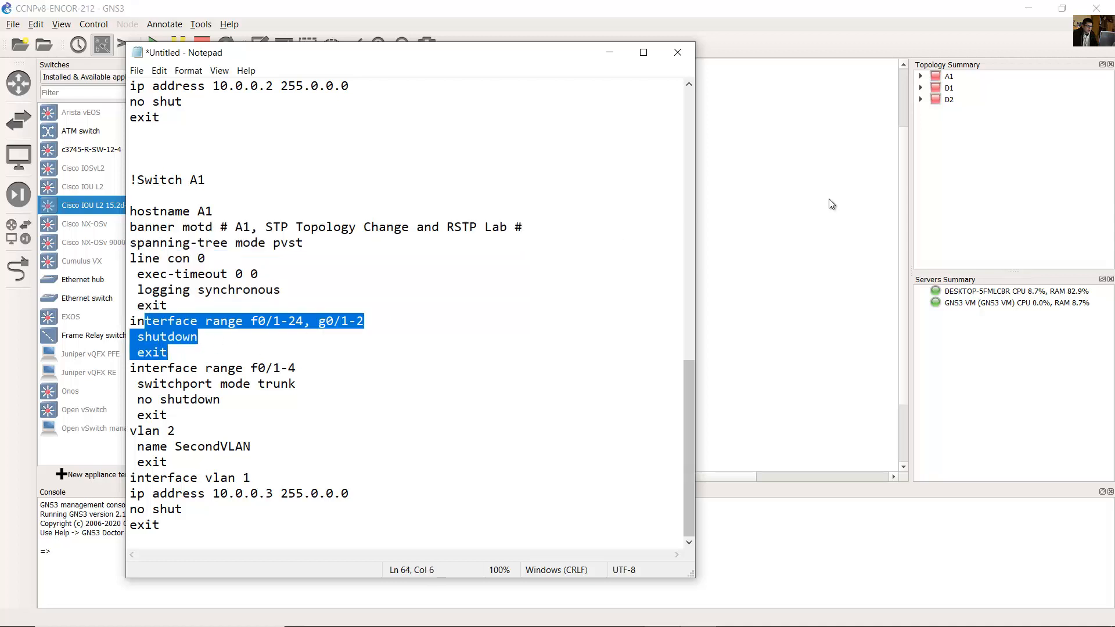
# Step: Replace A1's shutdown interface range with a copy of D2's range "e0/0-3,e1/0-3,e2/0-3,e3/0-3"
pyautogui.scroll(7, 506, 227)
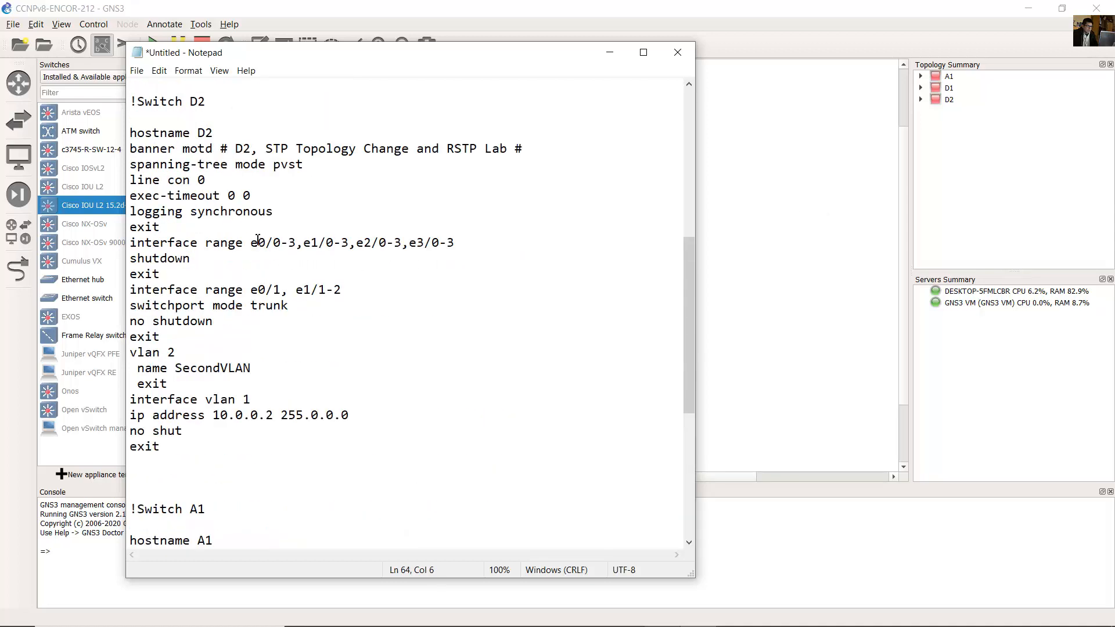
pyautogui.moveTo(251, 242); pyautogui.dragTo(448, 243)
pyautogui.rightClick(443, 244)
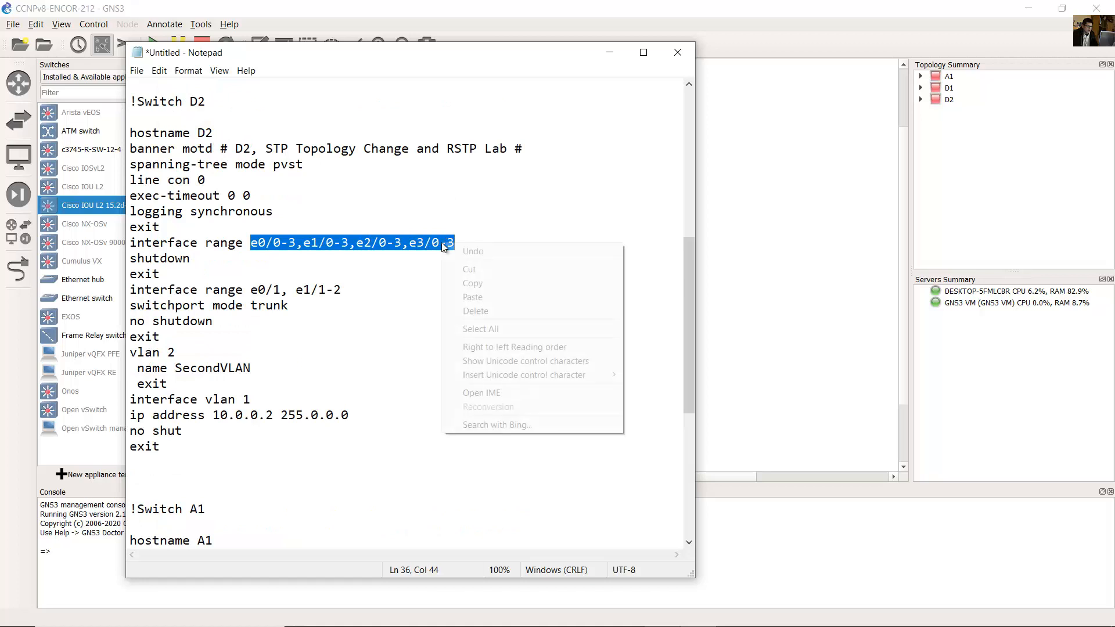
pyautogui.click(470, 283)
pyautogui.click(386, 351)
pyautogui.scroll(-6, 384, 351)
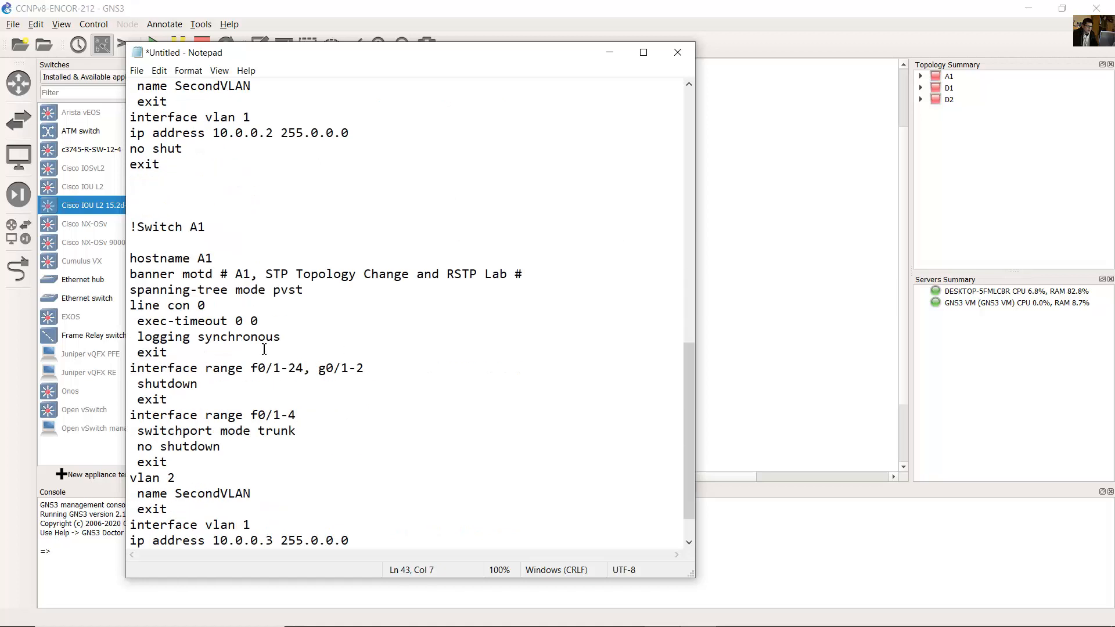
pyautogui.moveTo(252, 368); pyautogui.dragTo(366, 371)
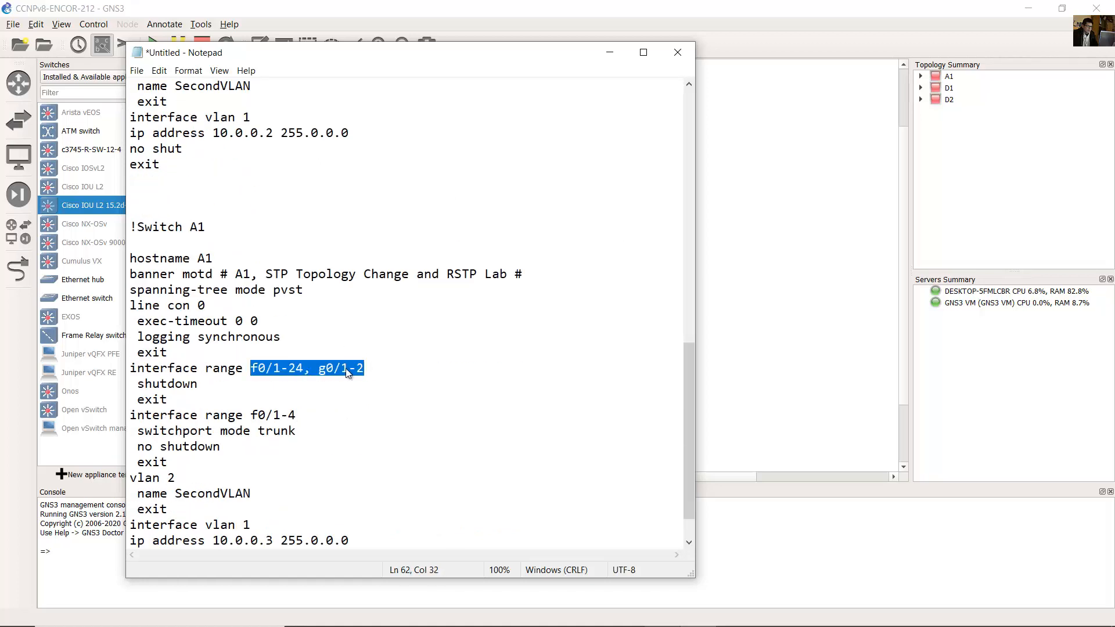
pyautogui.rightClick(347, 372)
pyautogui.click(397, 423)
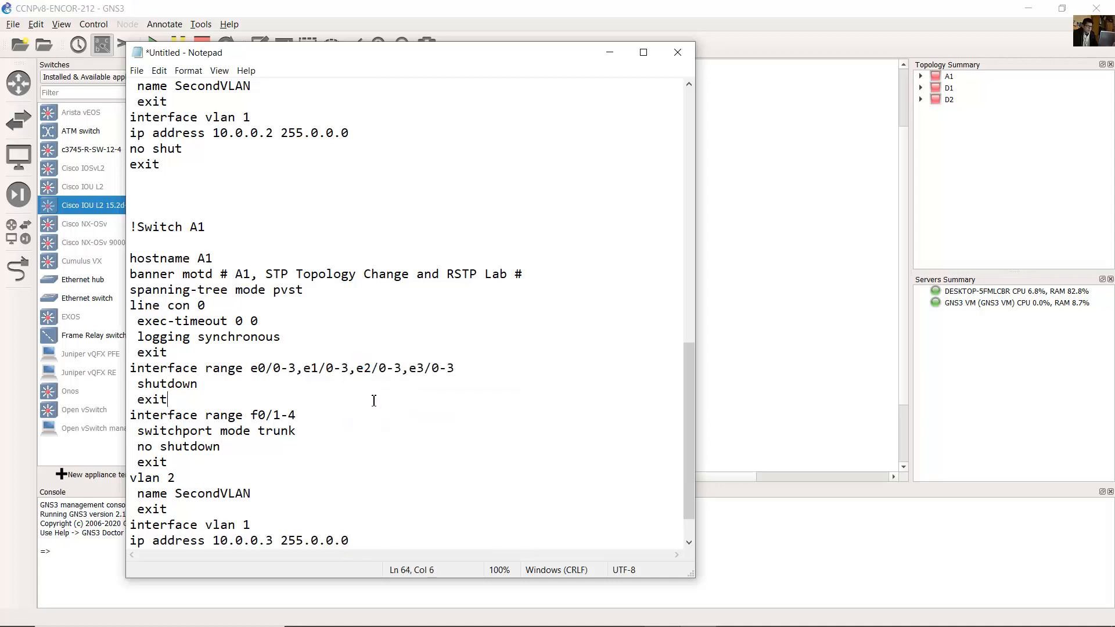
# Step: Check A1's port labels in GNS3 and set A1's trunk interface range in Notepad to "e0/1-3,e1/0"
pyautogui.scroll(-1, 372, 399)
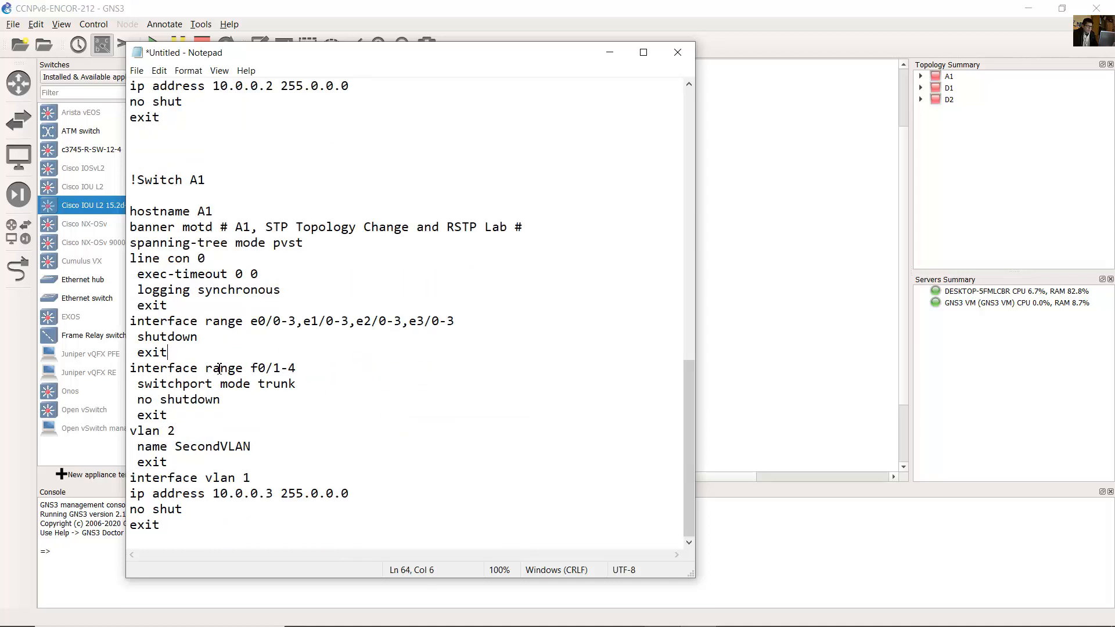
pyautogui.moveTo(131, 369); pyautogui.dragTo(296, 401)
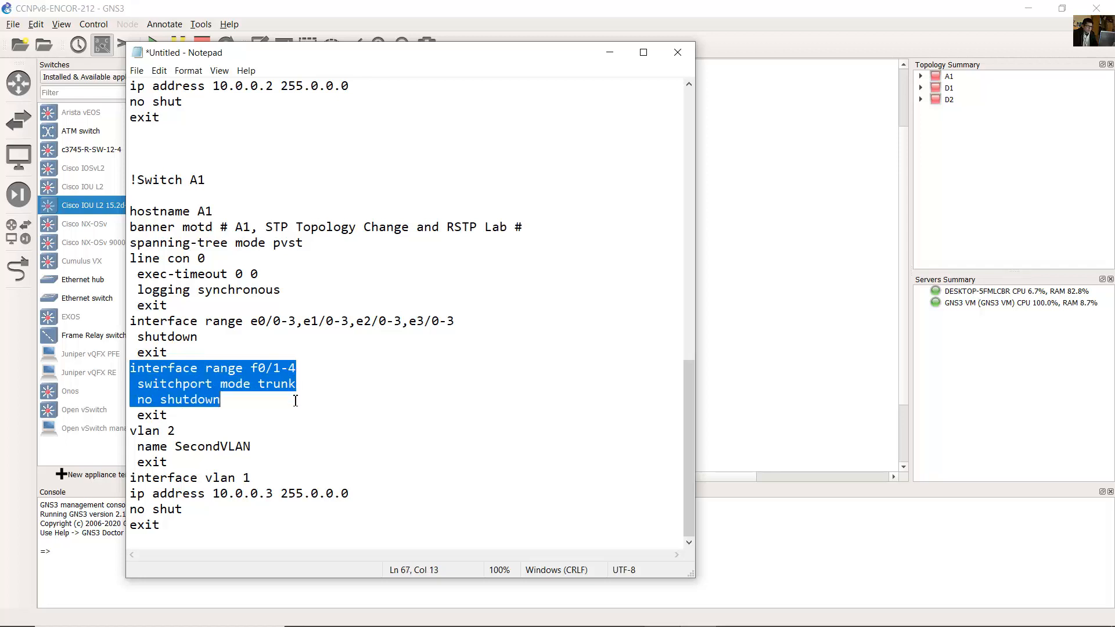
pyautogui.click(768, 347)
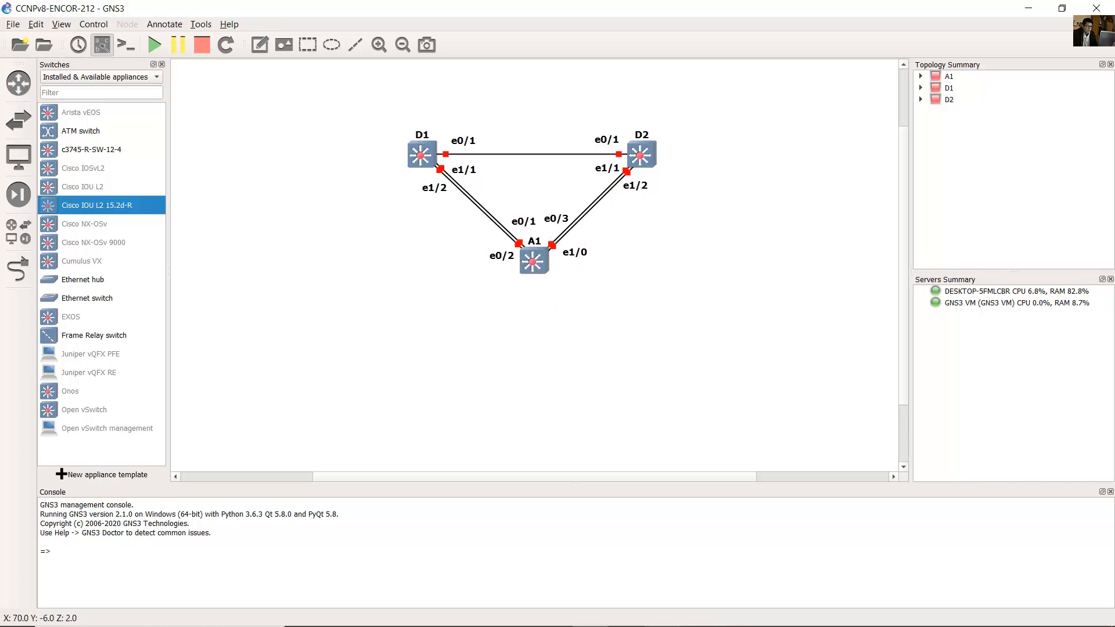
pyautogui.click(698, 614)
pyautogui.click(238, 368)
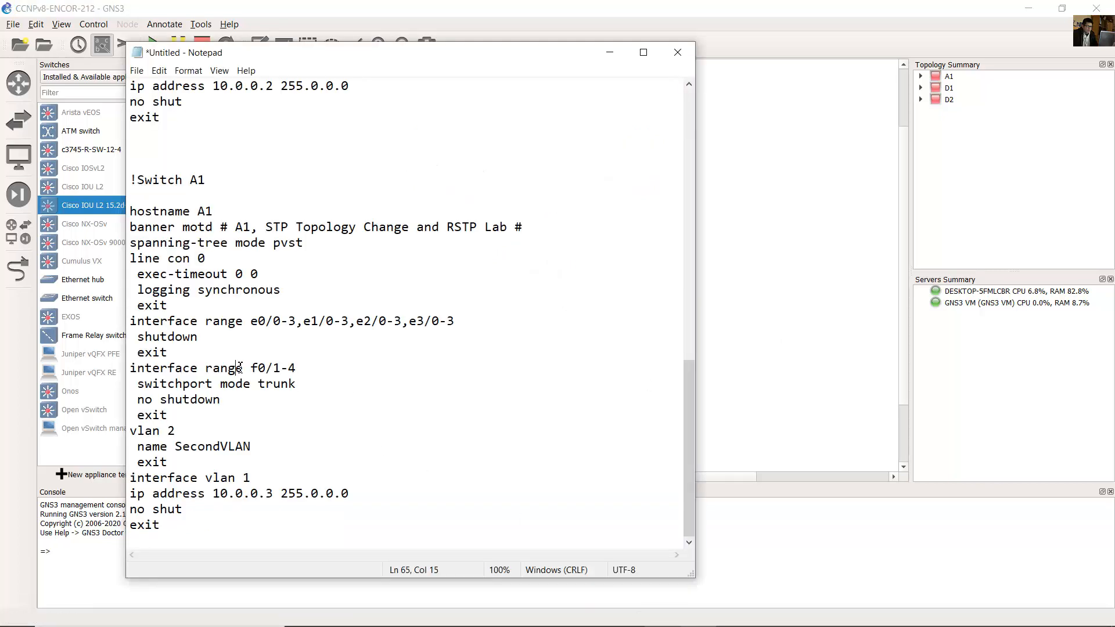
pyautogui.moveTo(254, 368); pyautogui.dragTo(349, 369)
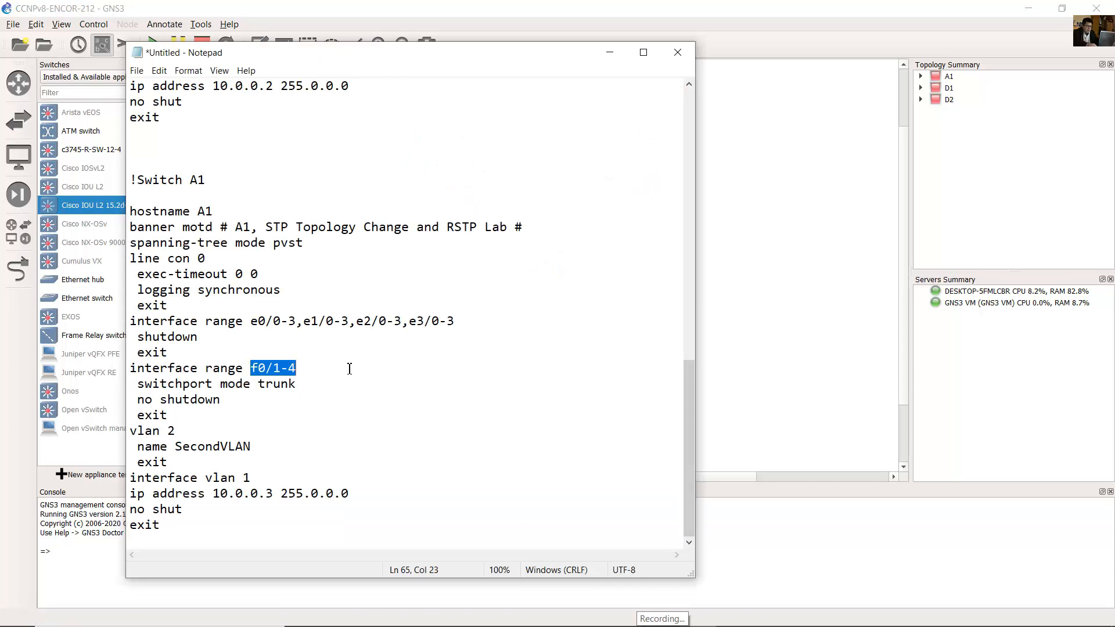
pyautogui.write('e0/1')
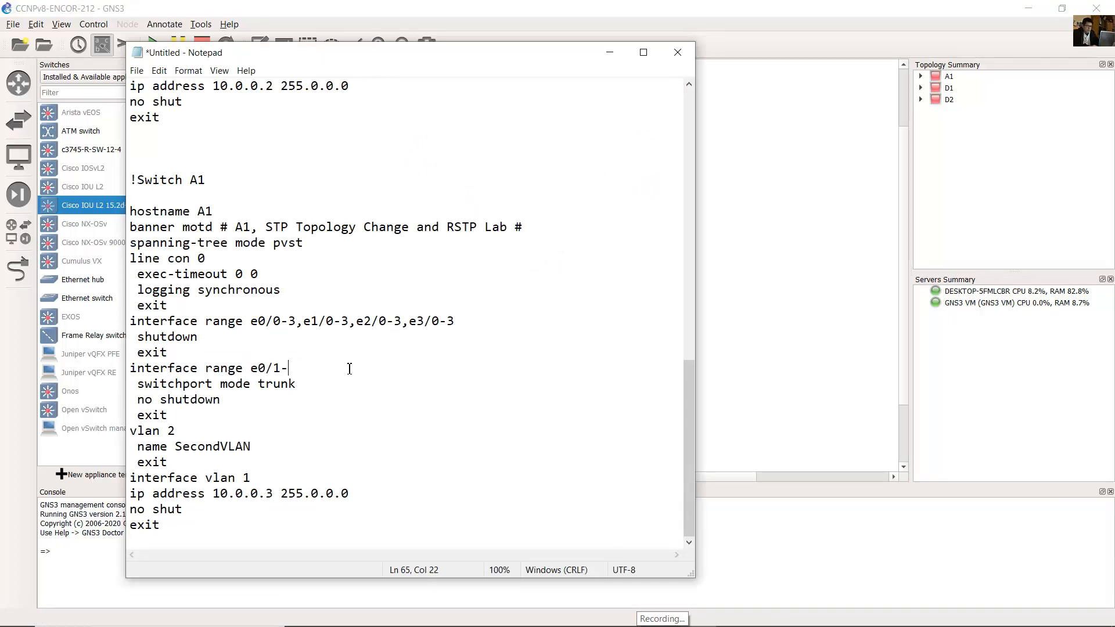
pyautogui.write('-3')
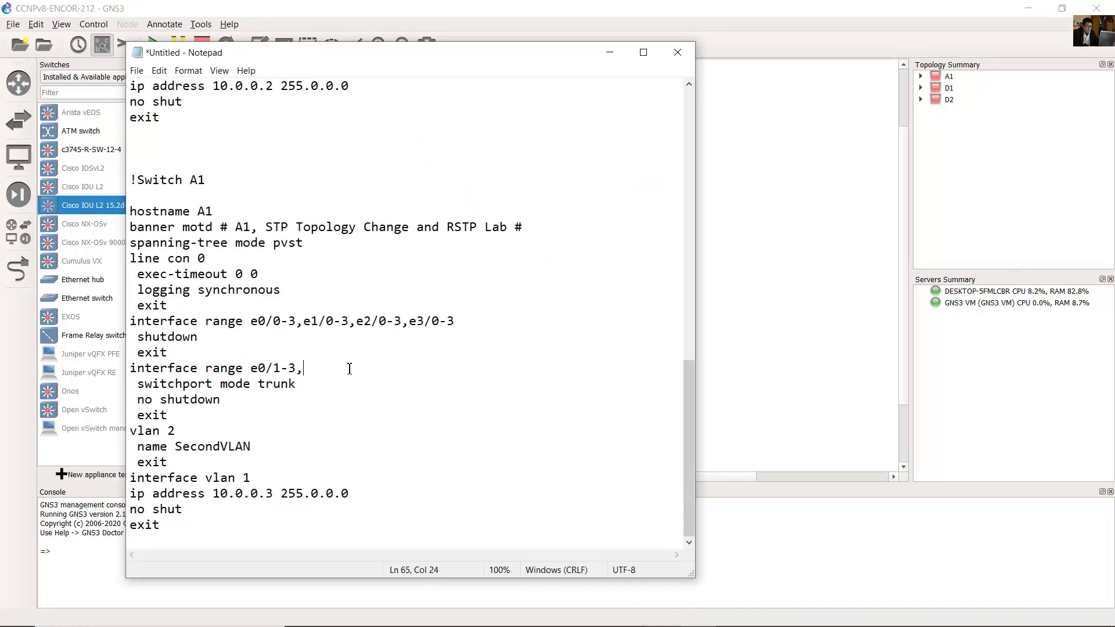
pyautogui.write(',e1/0')
# Step: Review A1's trunk, VLAN 2 and interface VLAN 1 commands and add a new line after its final exit
pyautogui.moveTo(167, 375); pyautogui.dragTo(161, 525)
pyautogui.click(245, 477)
pyautogui.moveTo(256, 494); pyautogui.dragTo(302, 494)
pyautogui.click(186, 529)
pyautogui.press('Return')
# Step: Switch to the lab document in Word and read the Step 2 instructions and startup configurations for the switches
pyautogui.moveTo(606, 623)
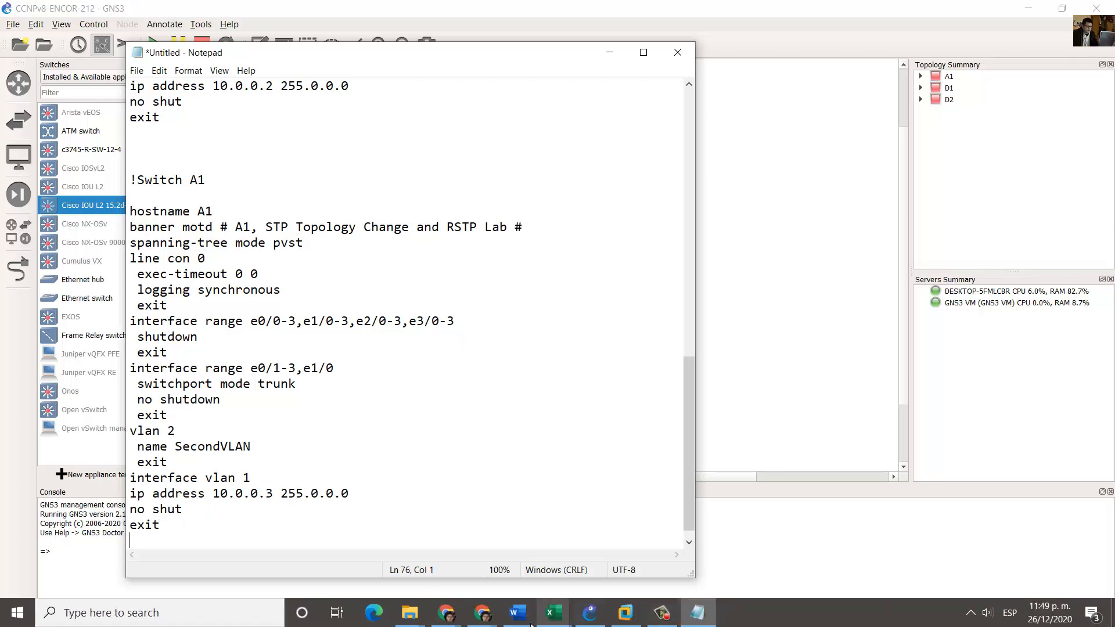
pyautogui.click(530, 623)
pyautogui.click(466, 342)
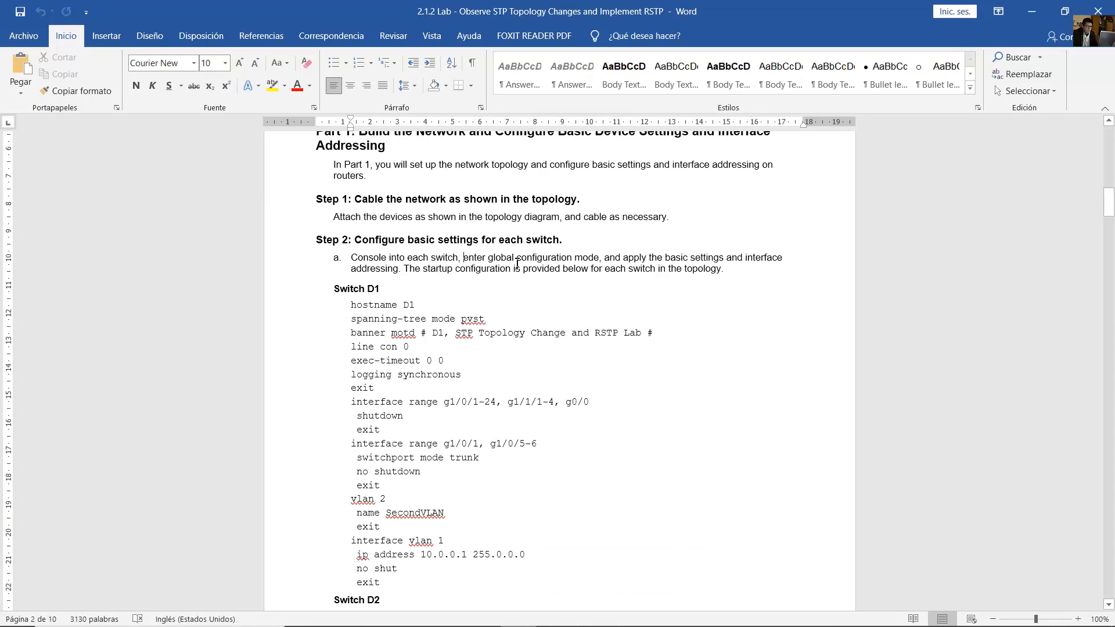
pyautogui.moveTo(518, 263); pyautogui.dragTo(746, 287)
pyautogui.scroll(-5, 656, 358)
pyautogui.scroll(-16, 655, 358)
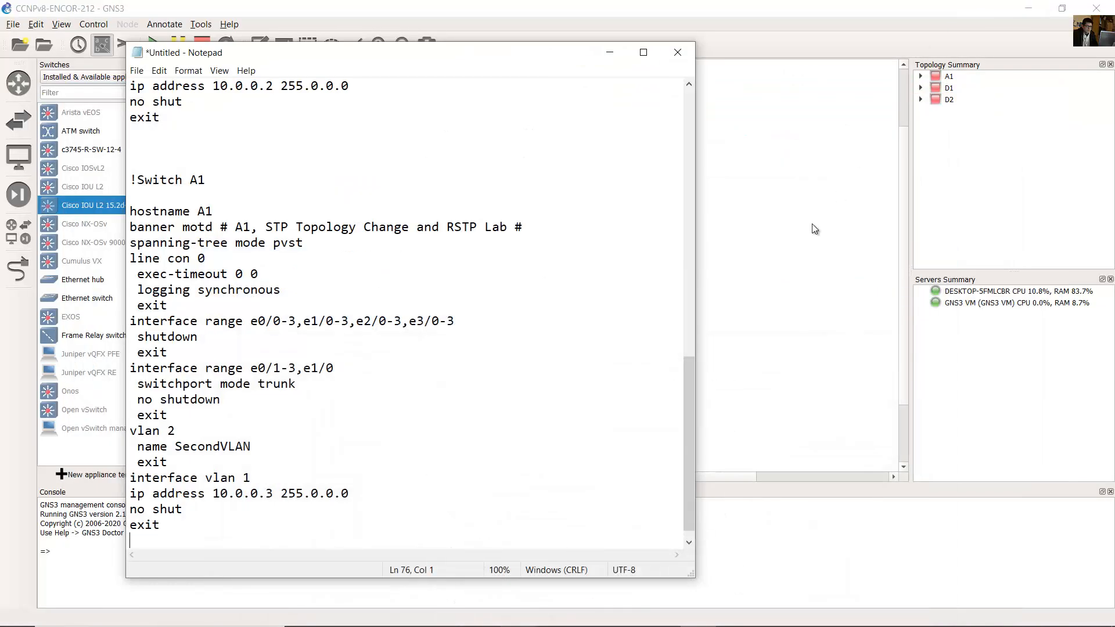
# Step: Switch to the GNS3 topology and start switches D1, D2 and A1
pyautogui.click(812, 224)
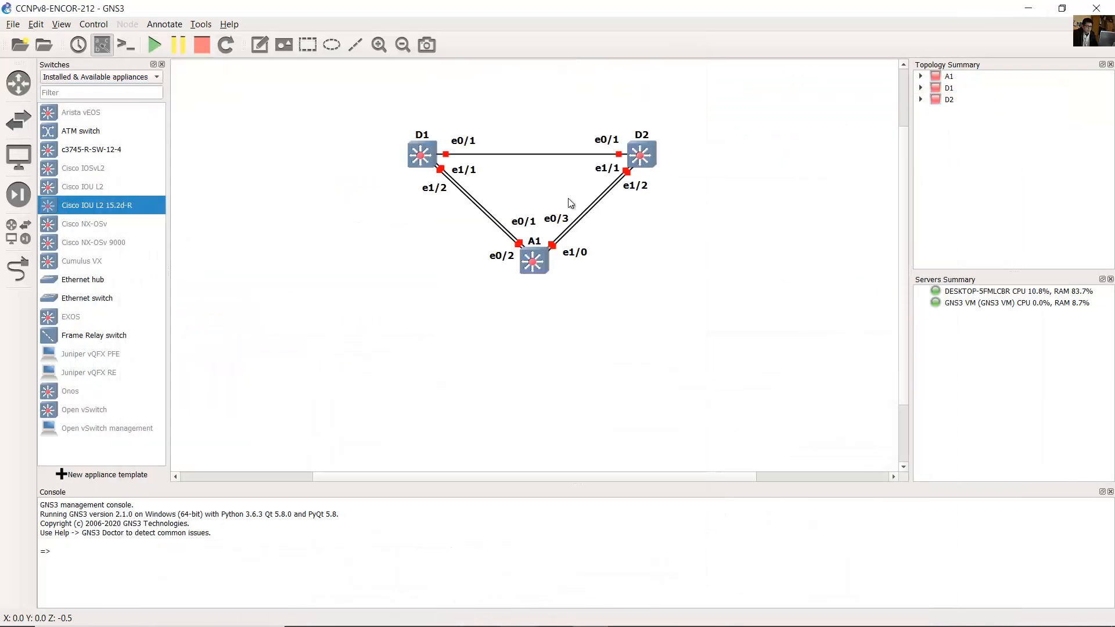
pyautogui.rightClick(418, 161)
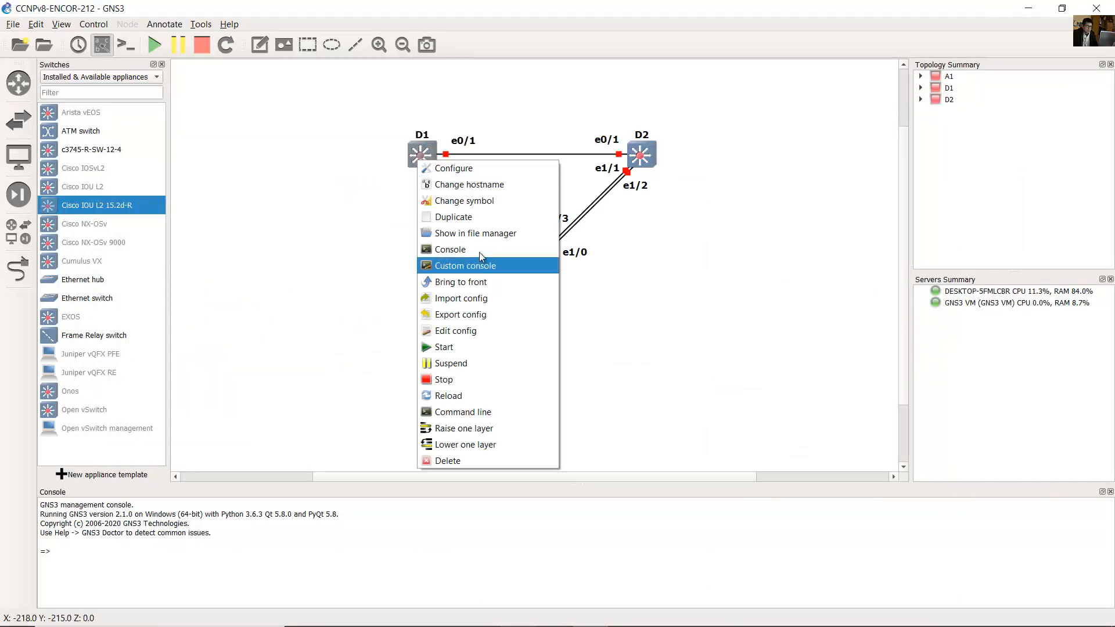
pyautogui.click(464, 345)
pyautogui.rightClick(648, 157)
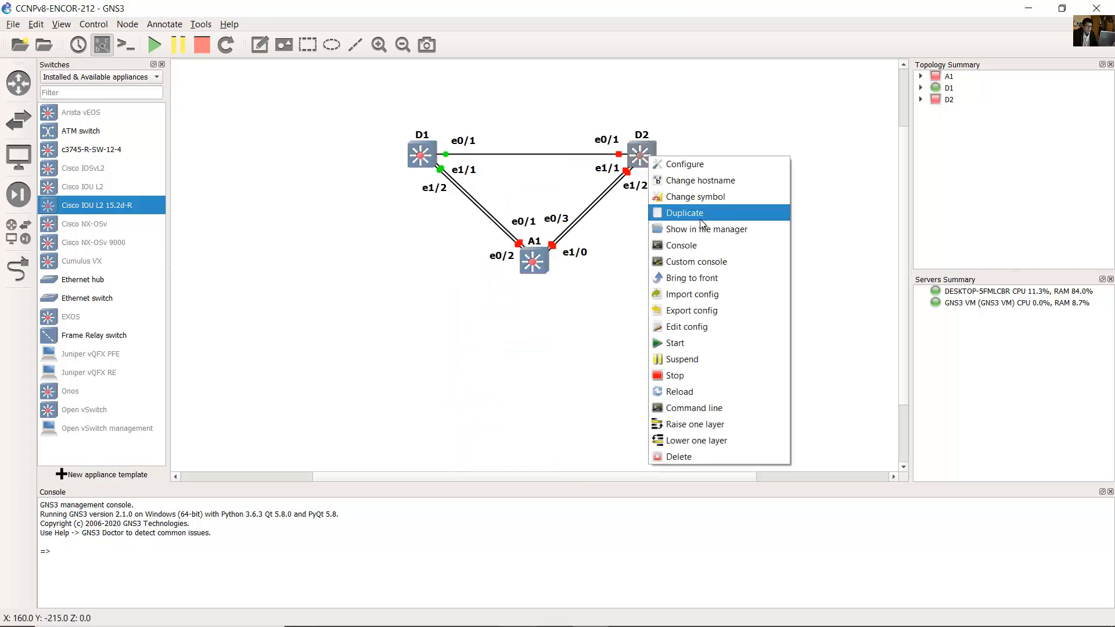
pyautogui.click(713, 344)
pyautogui.rightClick(533, 263)
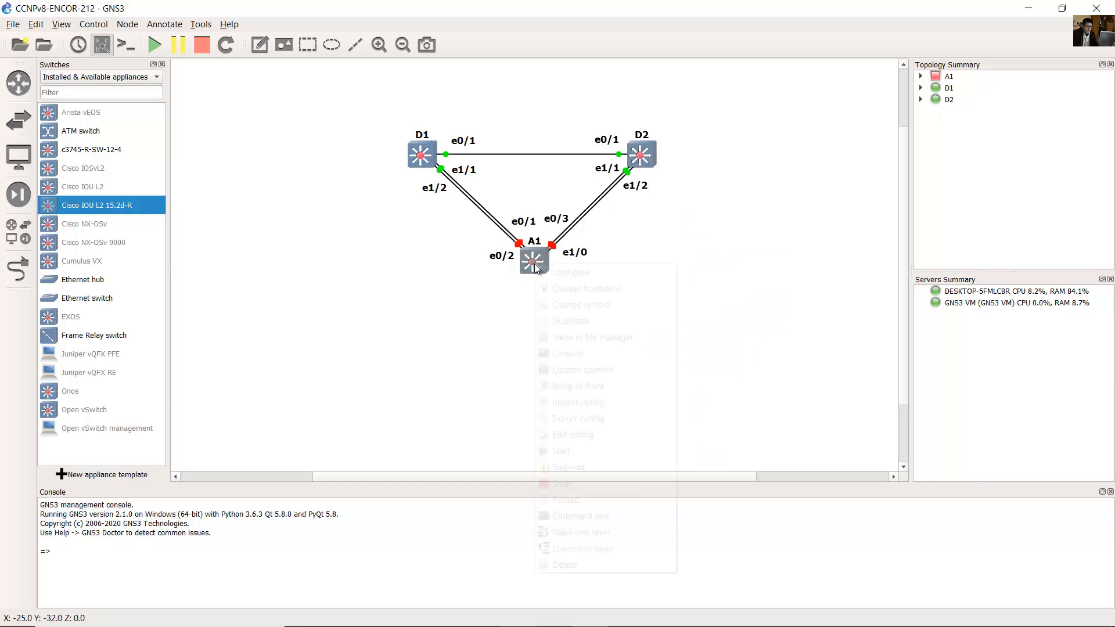
pyautogui.click(611, 451)
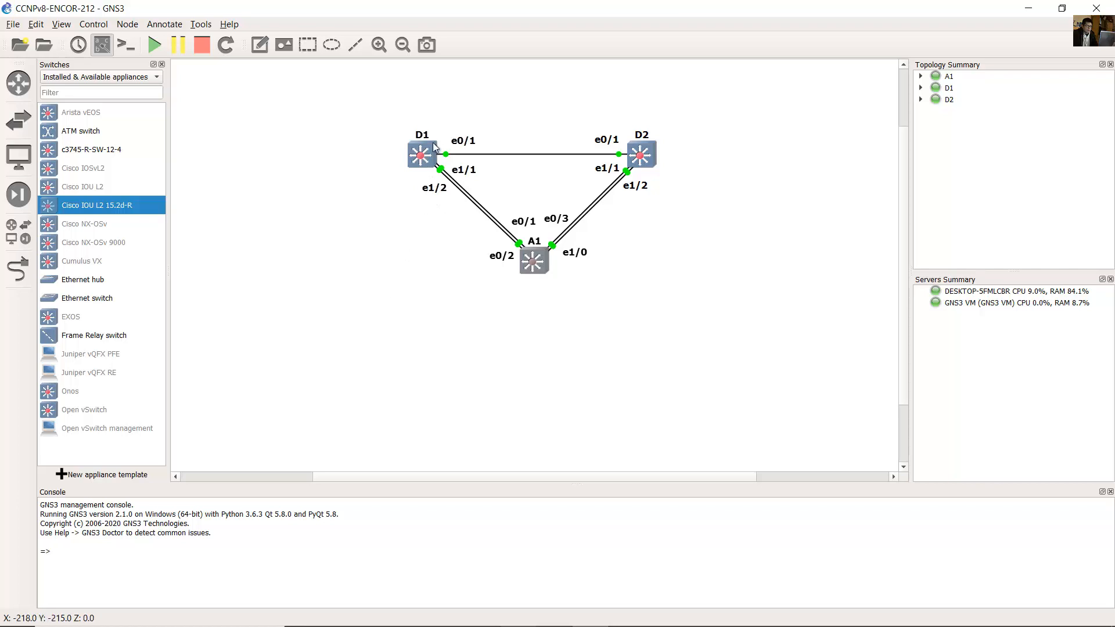
# Step: Open D1's console, move its window aside and enter global configuration mode with "conf term"
pyautogui.doubleClick(430, 161)
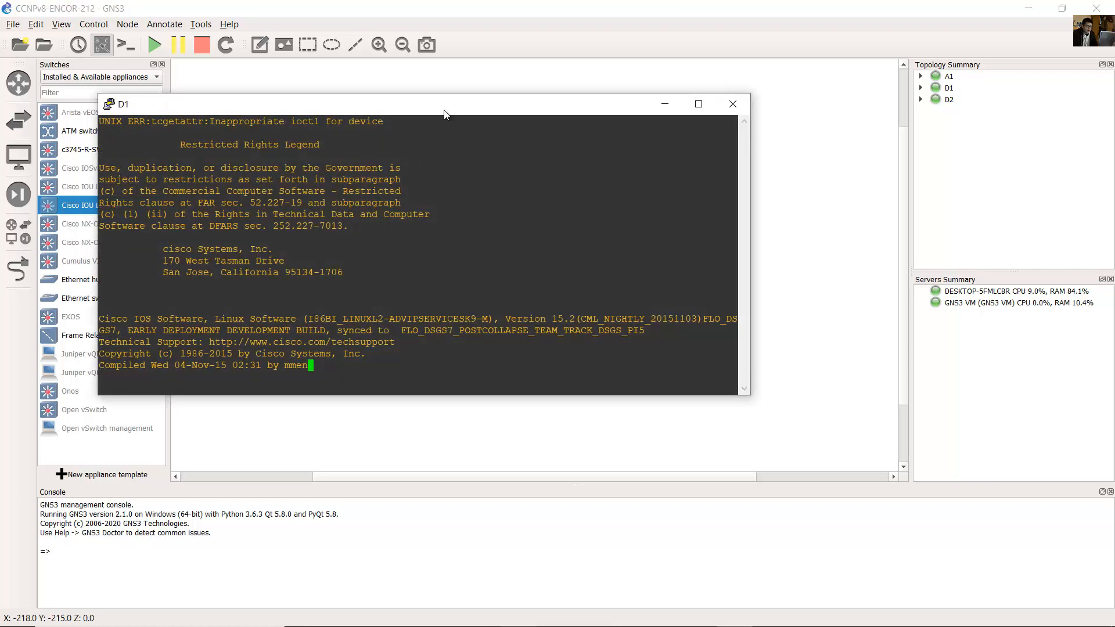
pyautogui.moveTo(444, 110); pyautogui.dragTo(747, 54)
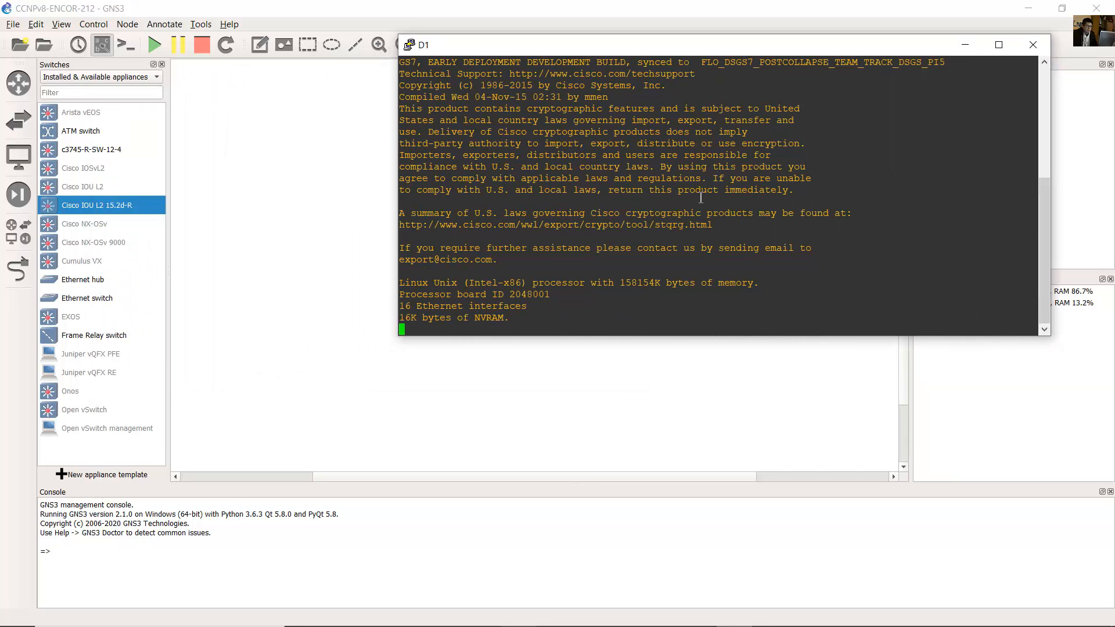
pyautogui.press('Return')
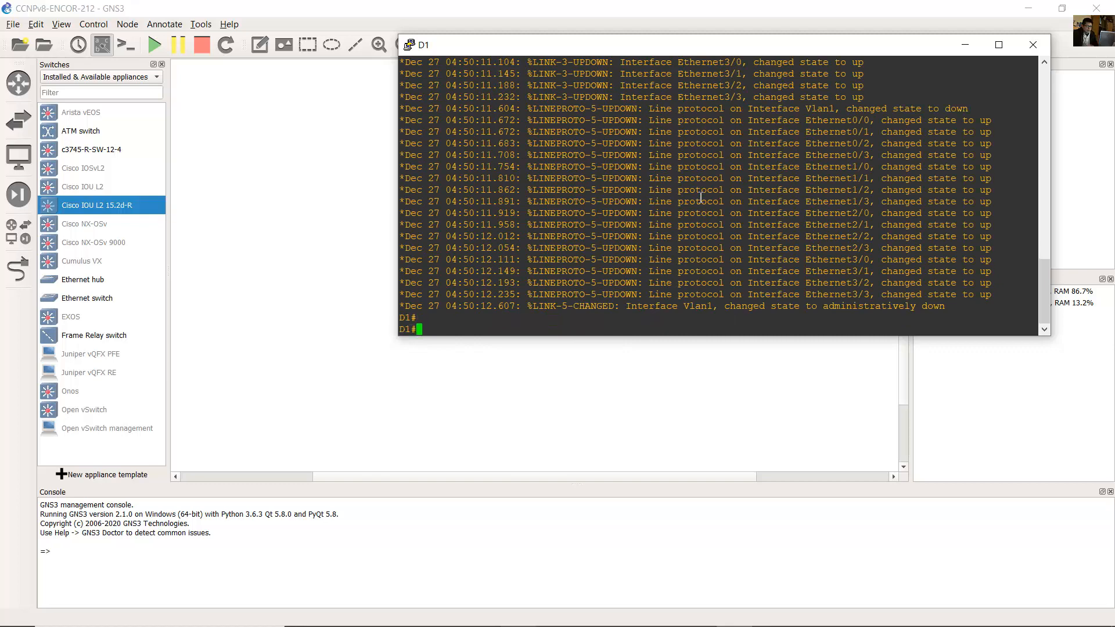
pyautogui.write('conf term')
pyautogui.press('Return')
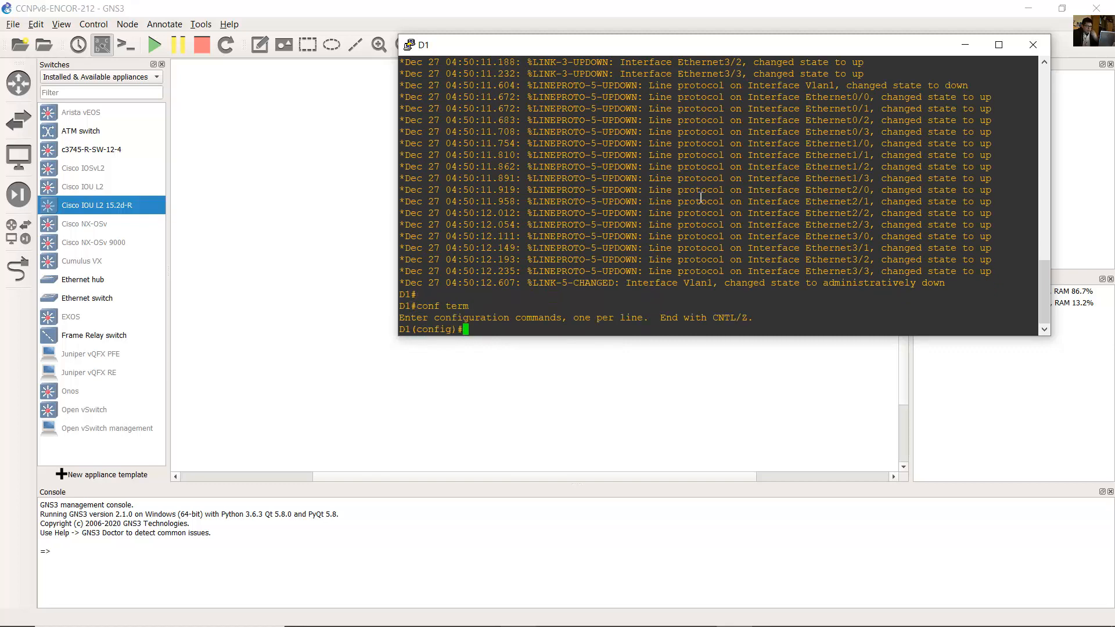
# Step: Change D1's trunk interface line in Notepad to "interface range e0/1, e1/1-2" and check it against D1's port labels in GNS3
pyautogui.moveTo(626, 620)
pyautogui.click(697, 615)
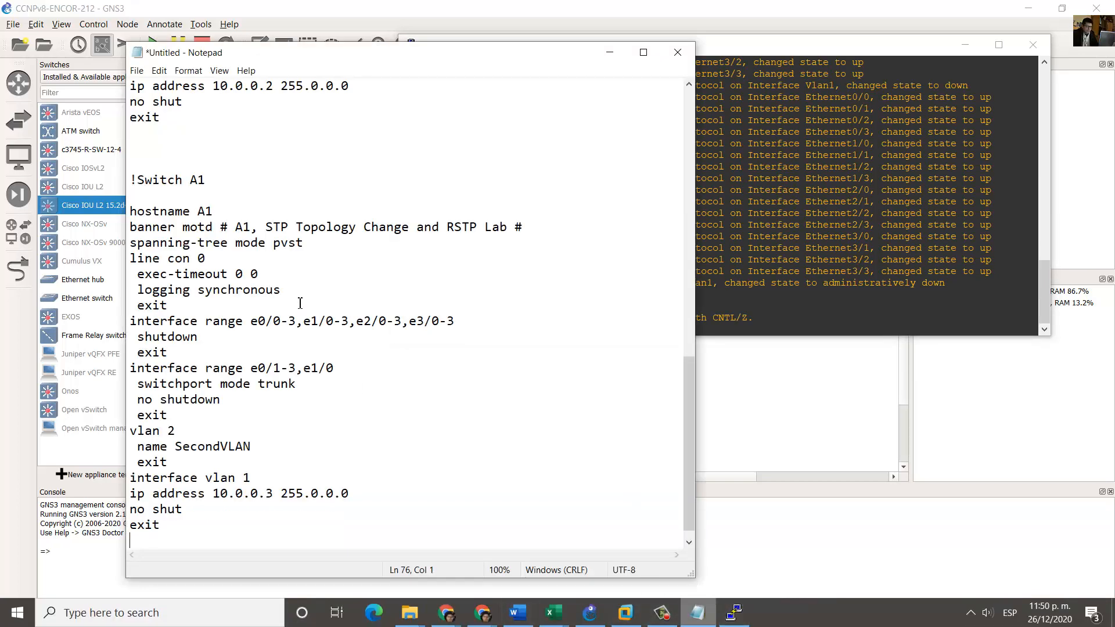
pyautogui.scroll(13, 481, 390)
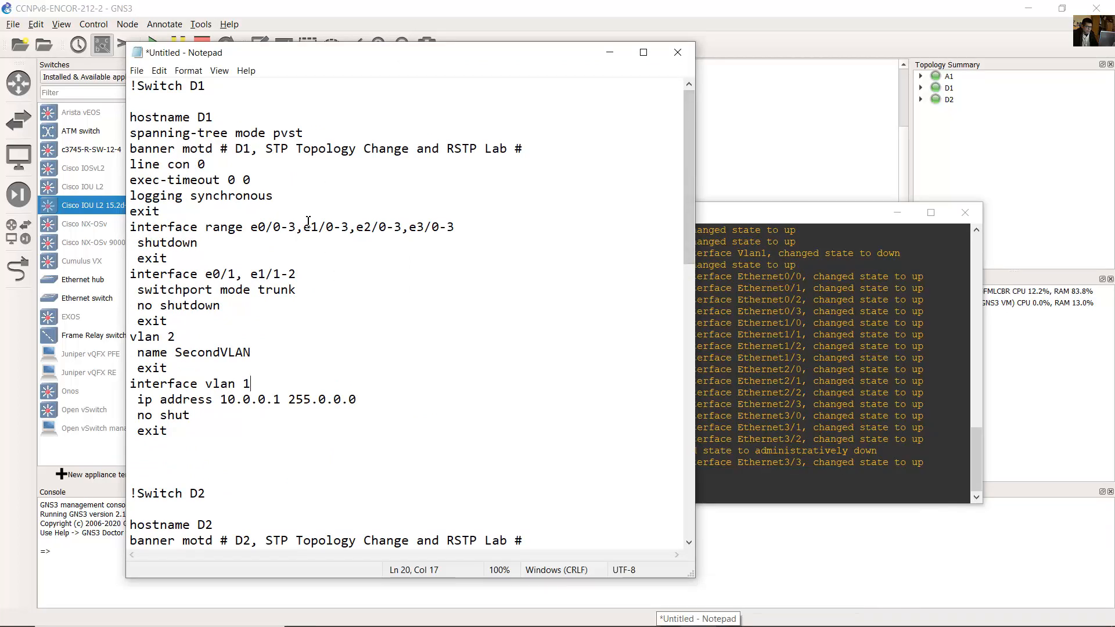
pyautogui.moveTo(131, 118); pyautogui.dragTo(296, 242)
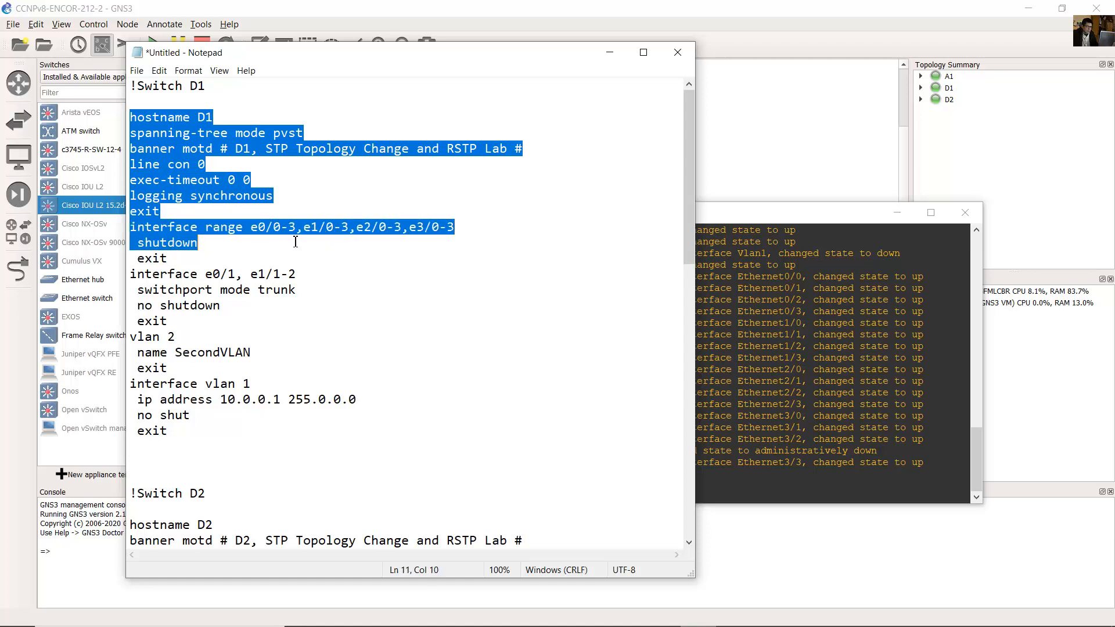
pyautogui.moveTo(219, 253); pyautogui.dragTo(213, 275)
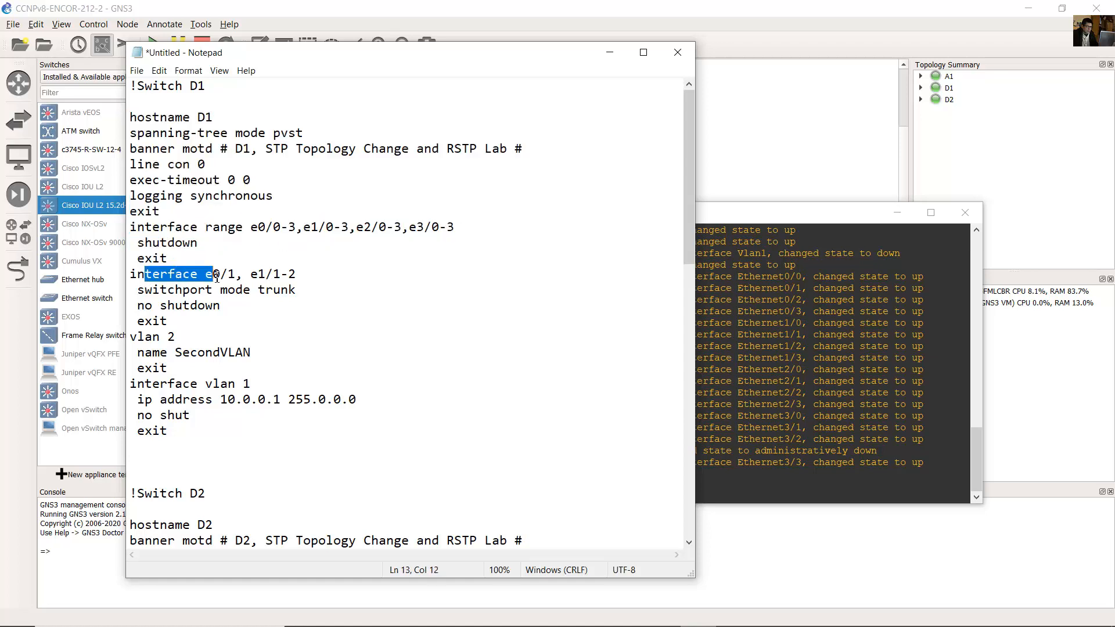
pyautogui.click(206, 275)
pyautogui.write('range')
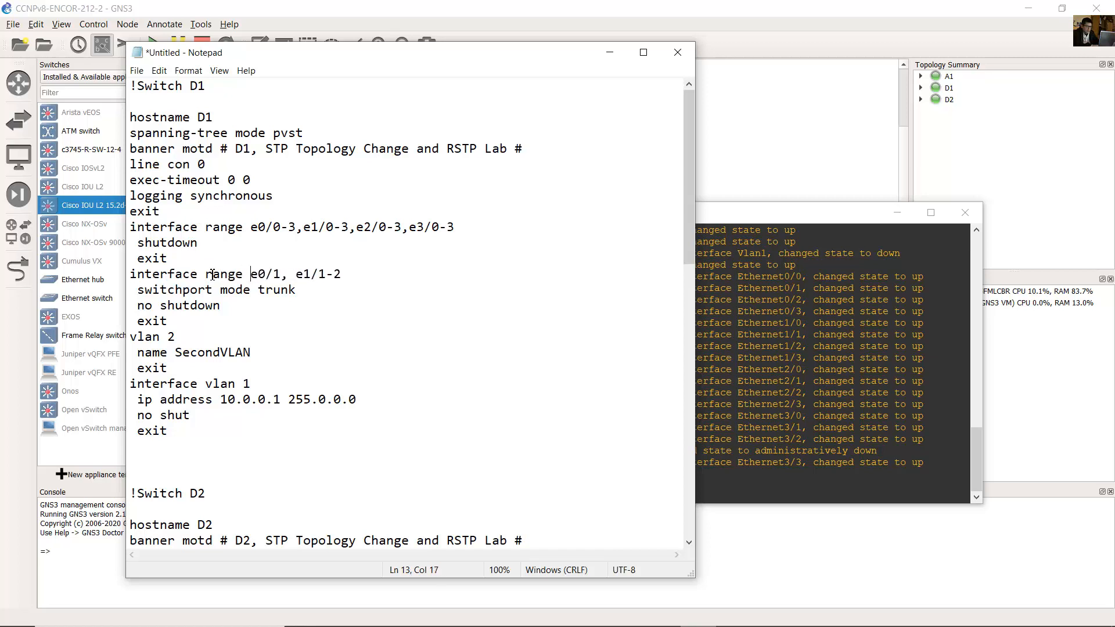
pyautogui.moveTo(149, 278); pyautogui.dragTo(350, 279)
pyautogui.click(788, 147)
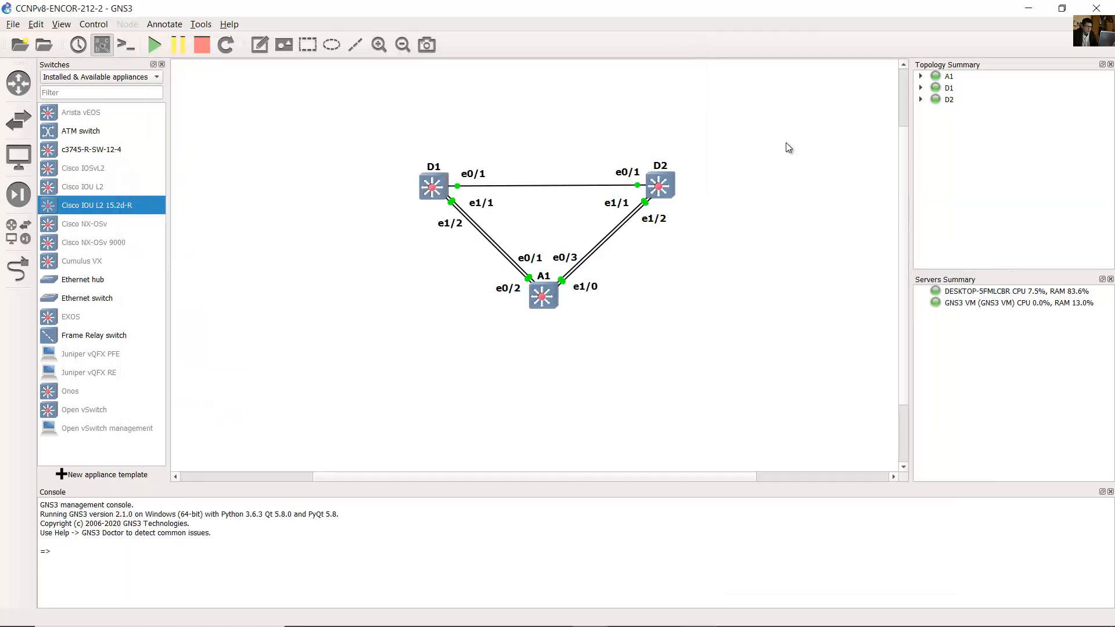
pyautogui.moveTo(461, 134); pyautogui.dragTo(449, 233)
pyautogui.click(700, 614)
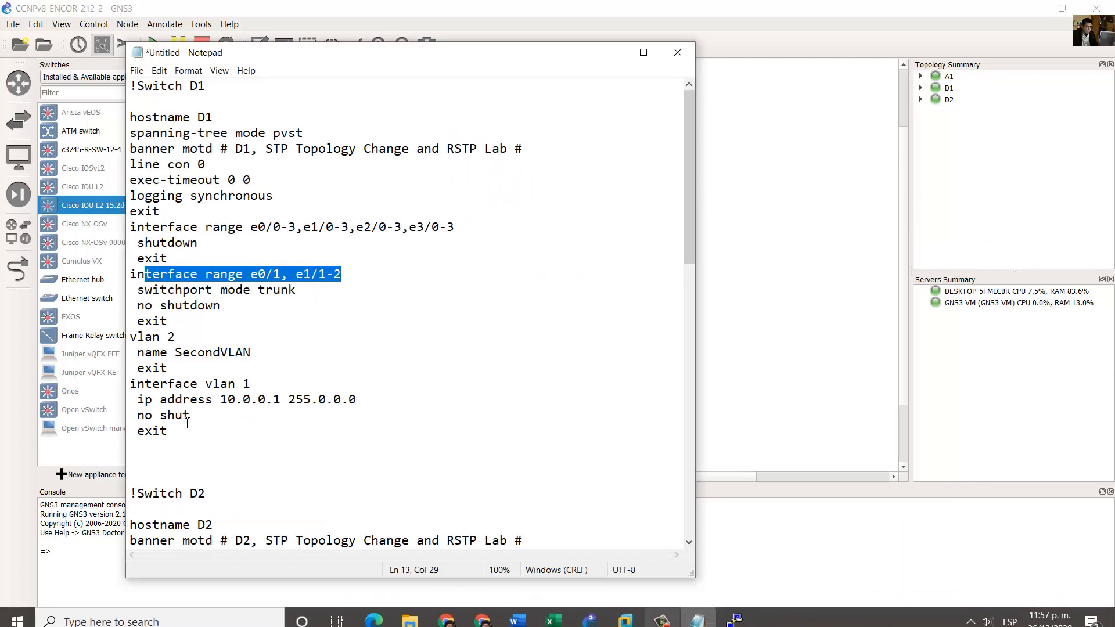
# Step: Add "switchport trunk encapsulation dot1q" above D1's "switchport mode trunk" line and review the trunk commands
pyautogui.moveTo(152, 291); pyautogui.dragTo(277, 423)
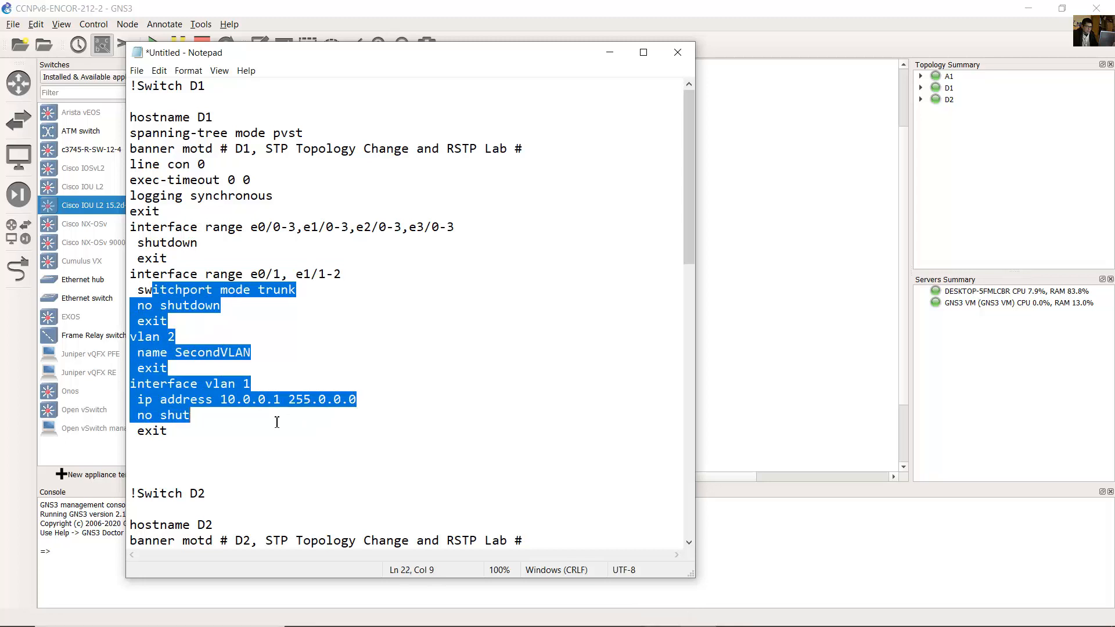
pyautogui.click(267, 316)
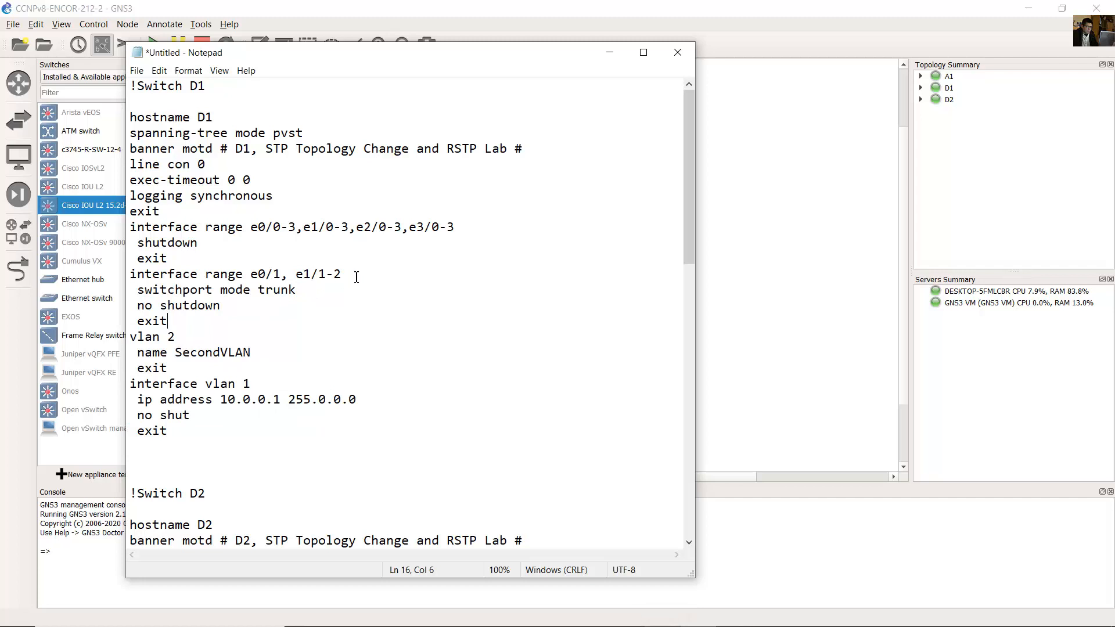
pyautogui.press('Return')
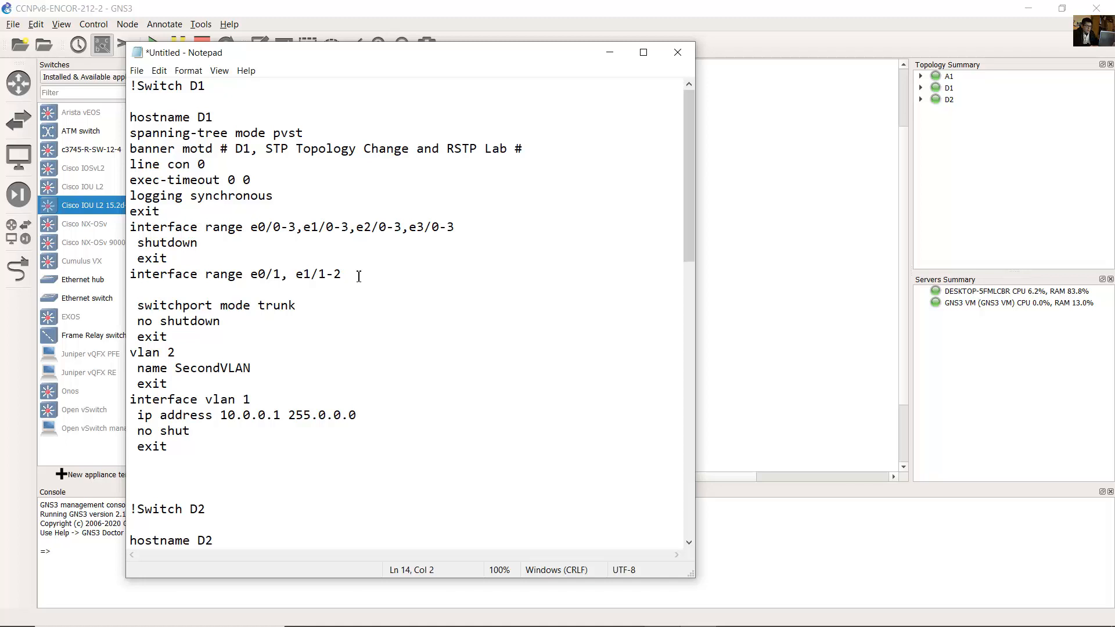
pyautogui.write('hport trun')
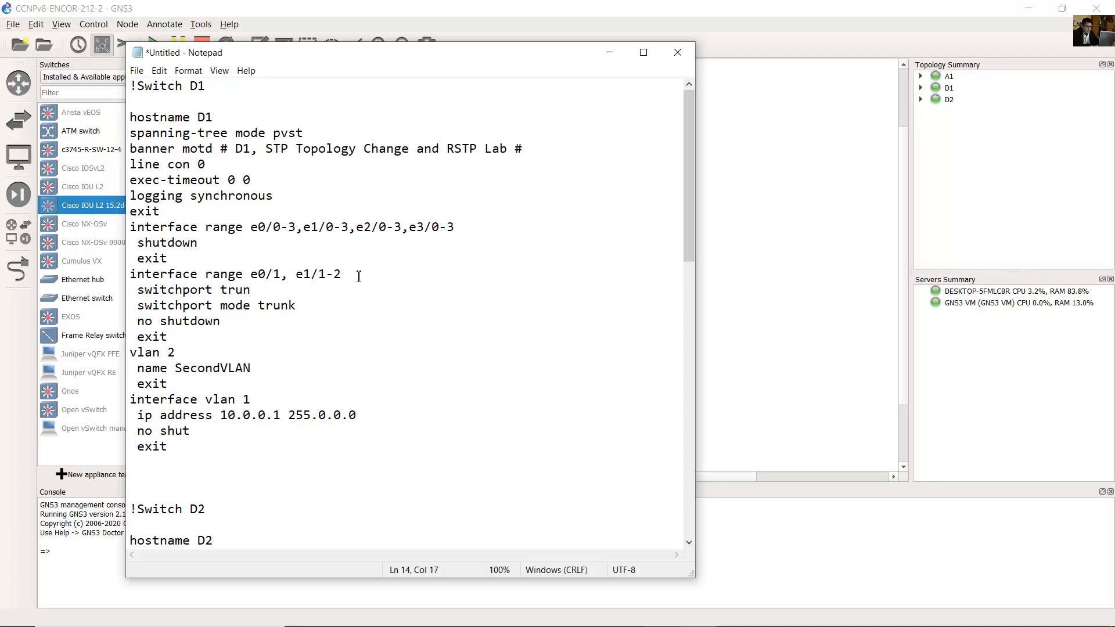
pyautogui.write('k encapsulation dot1q')
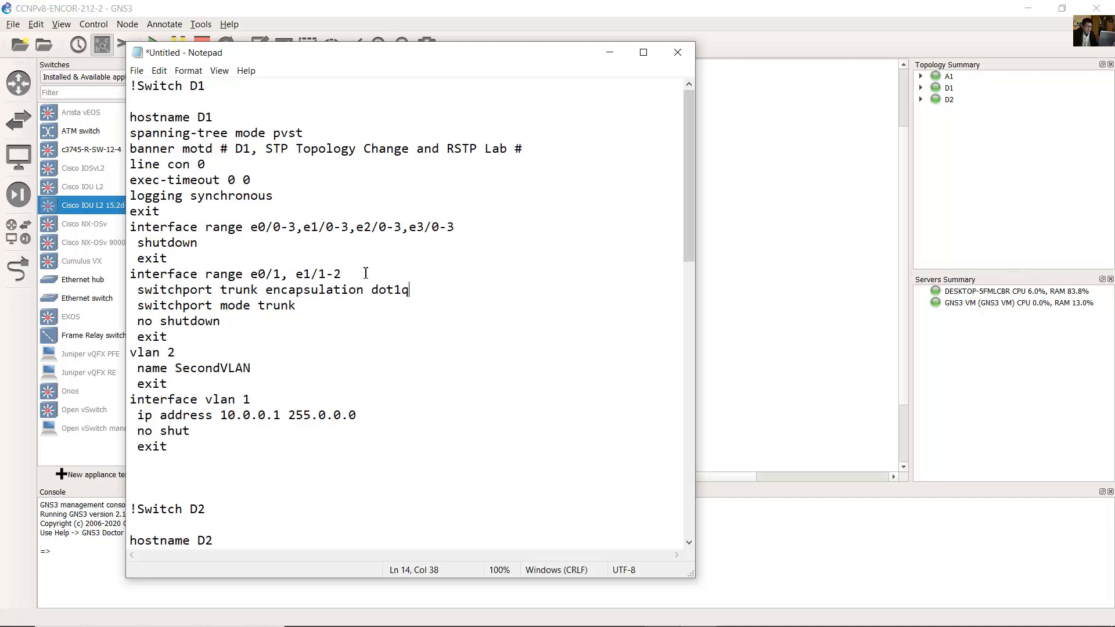
pyautogui.moveTo(412, 290); pyautogui.dragTo(138, 291)
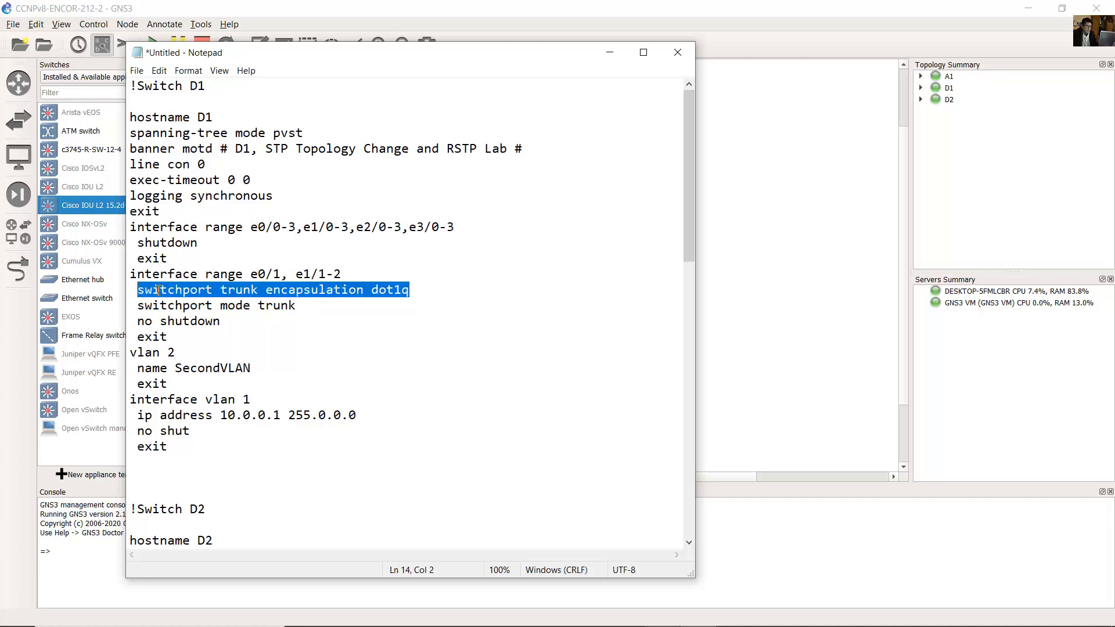
pyautogui.click(396, 290)
pyautogui.moveTo(139, 305); pyautogui.dragTo(297, 307)
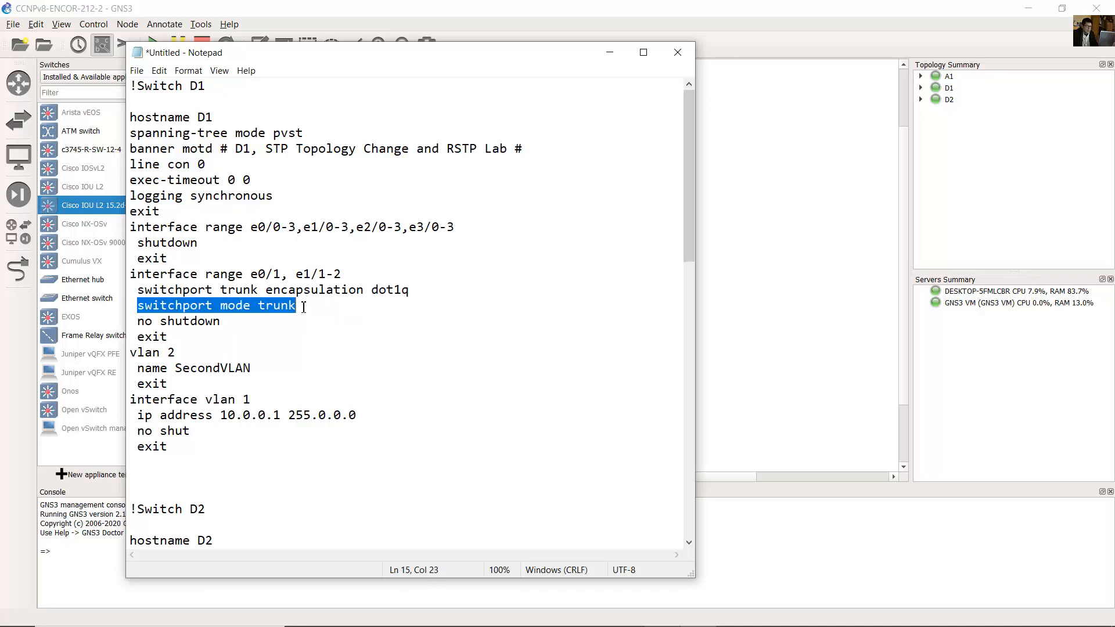
pyautogui.moveTo(222, 319); pyautogui.dragTo(137, 325)
pyautogui.click(311, 303)
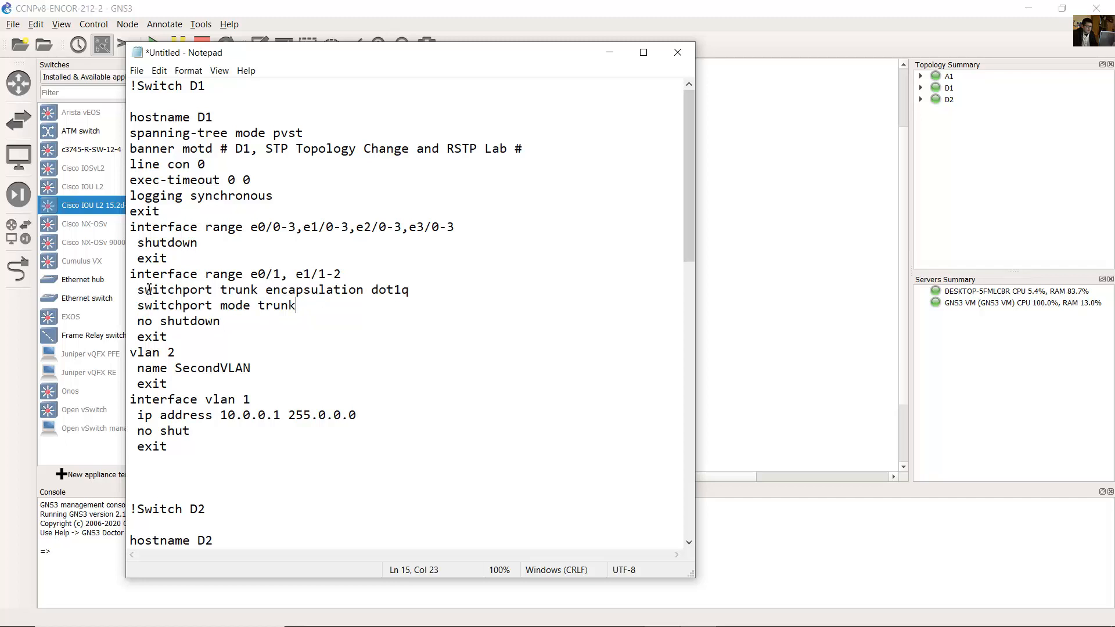
# Step: Copy D1's trunk encapsulation line into D2's configuration, directly below "interface range e0/1, e1/1-2"
pyautogui.moveTo(131, 291); pyautogui.dragTo(440, 291)
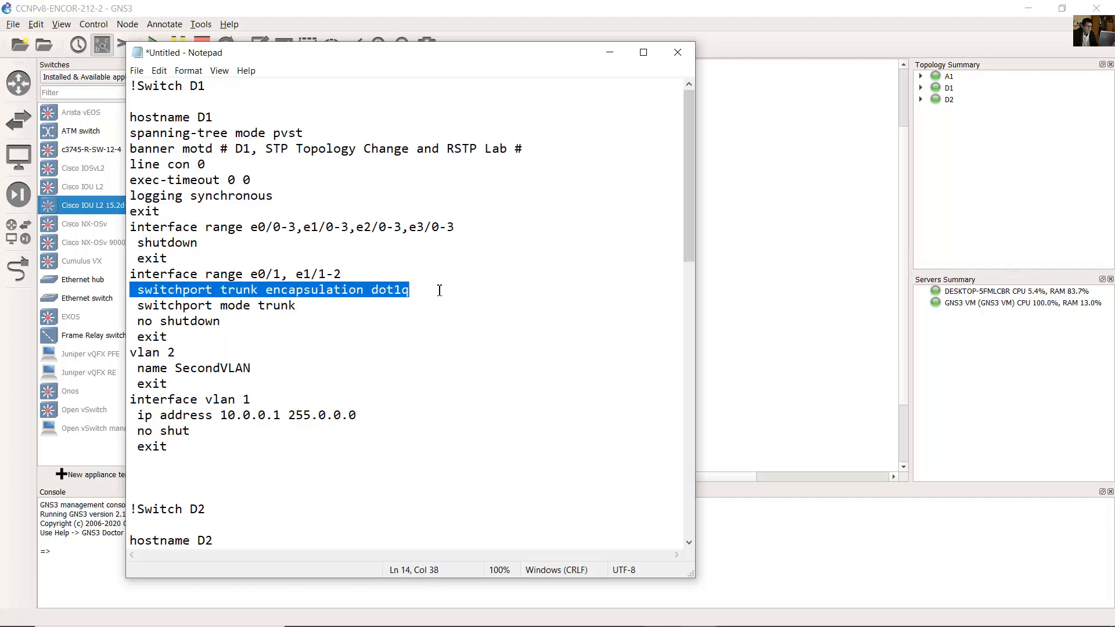
pyautogui.rightClick(387, 291)
pyautogui.click(444, 325)
pyautogui.click(321, 322)
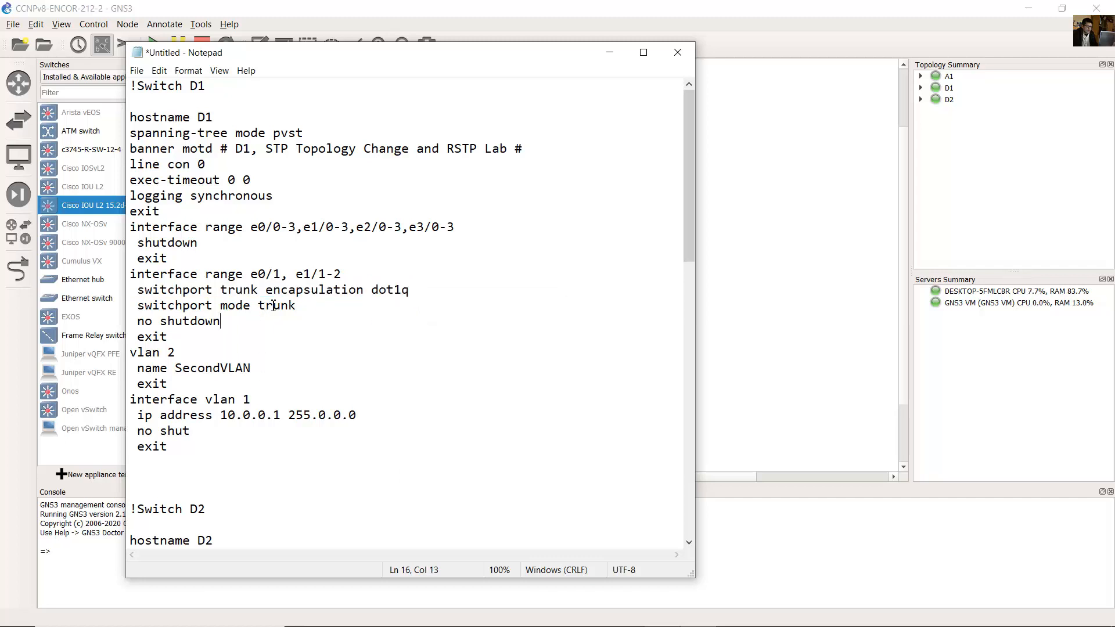
pyautogui.scroll(-8, 250, 305)
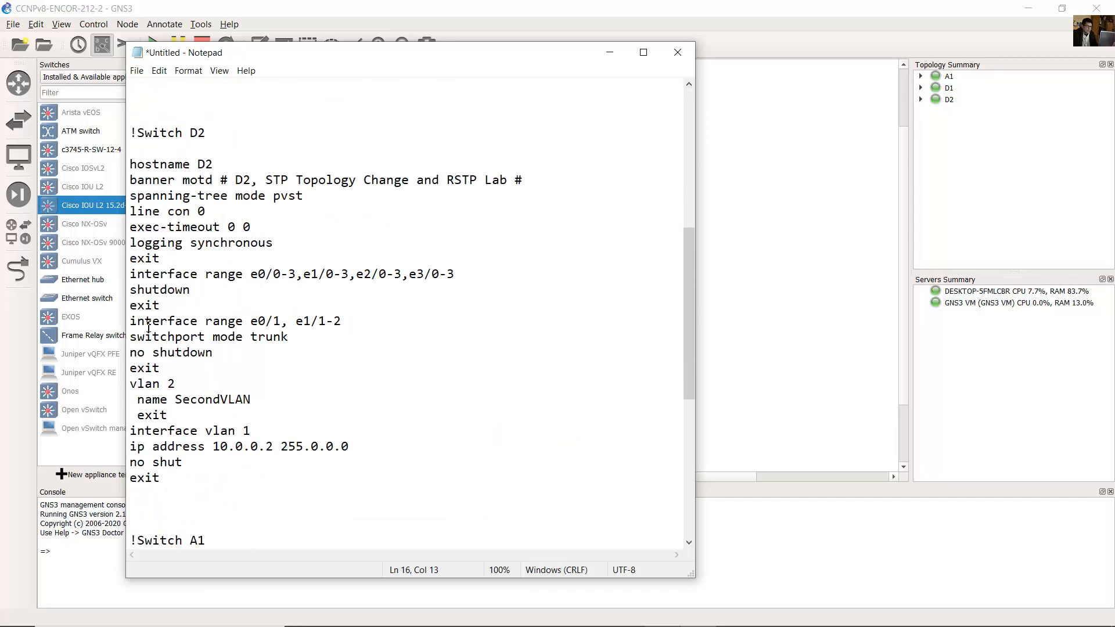
pyautogui.moveTo(138, 320); pyautogui.dragTo(364, 329)
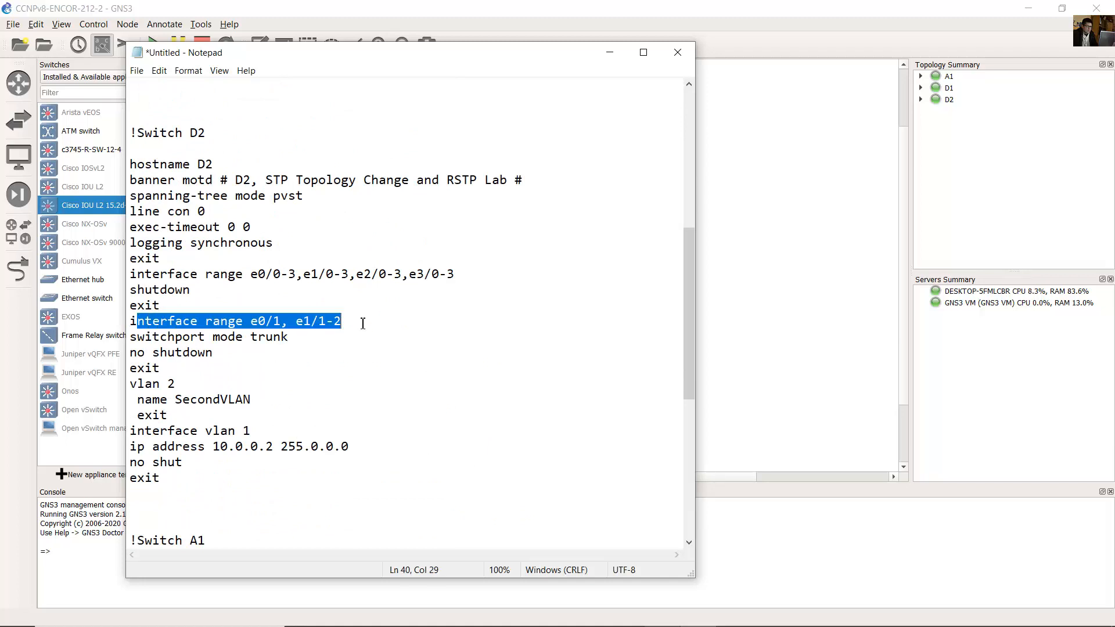
pyautogui.click(363, 323)
pyautogui.press('Return')
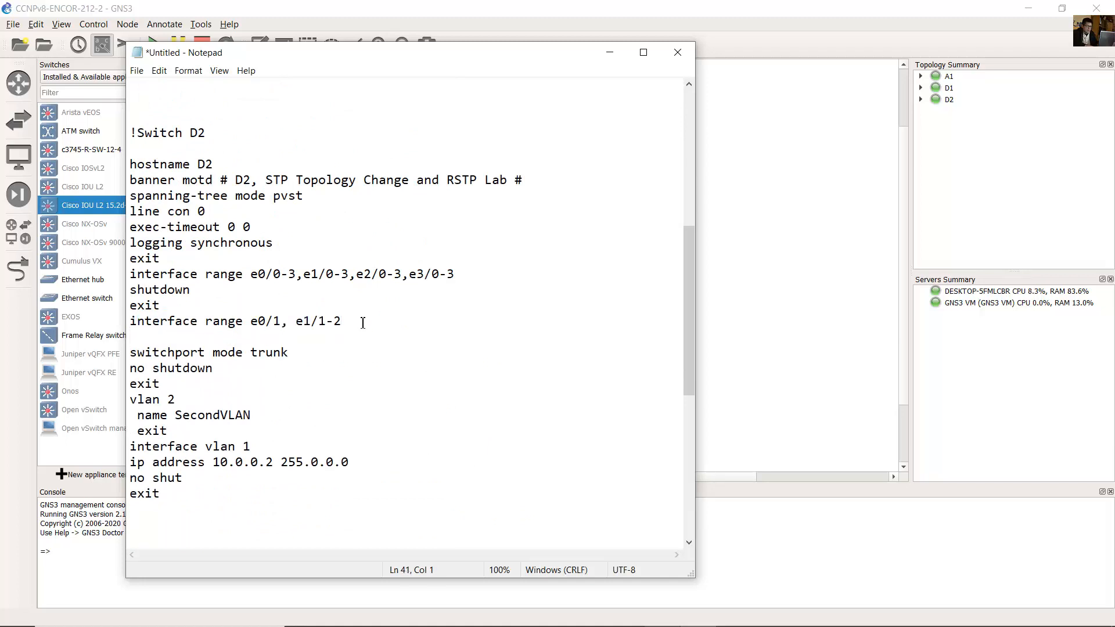
pyautogui.hotkey('ctrl', 'v')
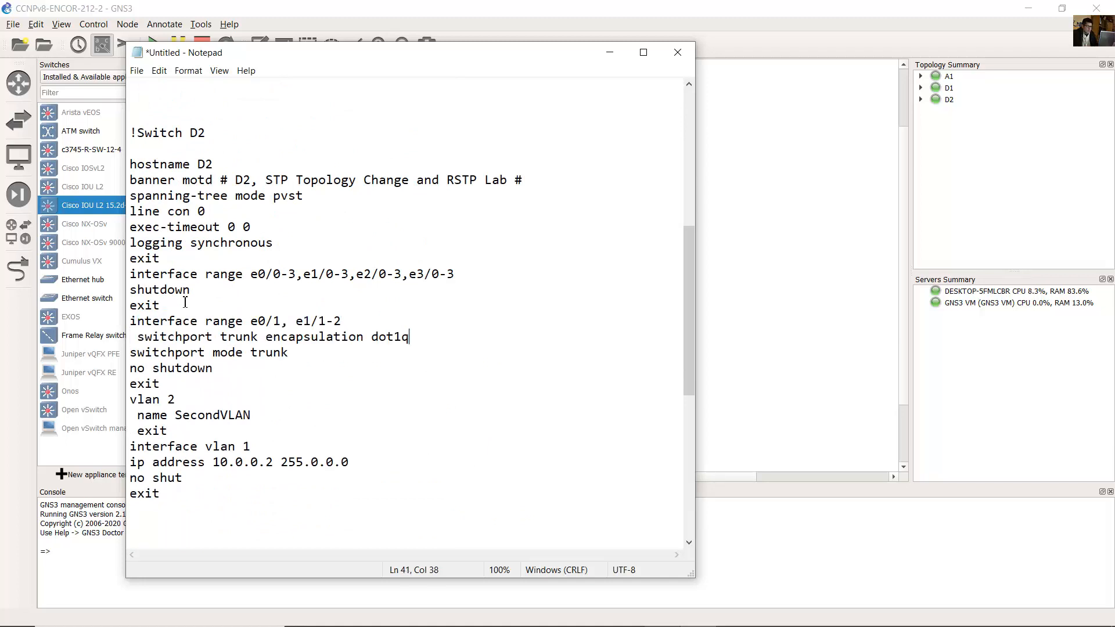
# Step: Paste the dot1q encapsulation line below A1's "interface range e0/1-3,e1/0" and review A1's trunk commands
pyautogui.scroll(-8, 320, 325)
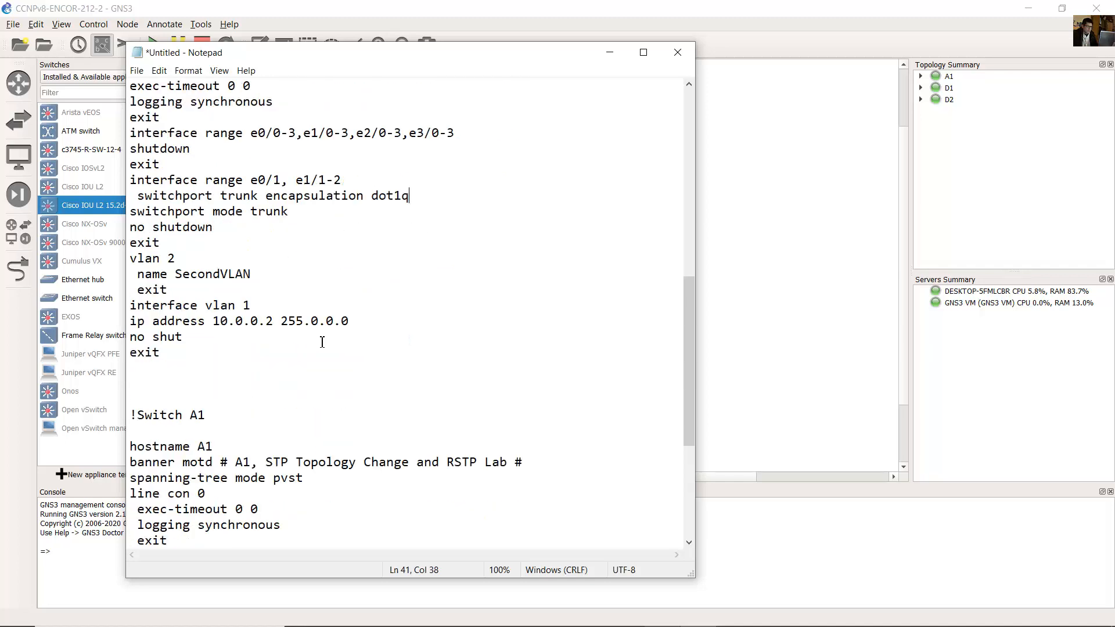
pyautogui.scroll(-1, 323, 341)
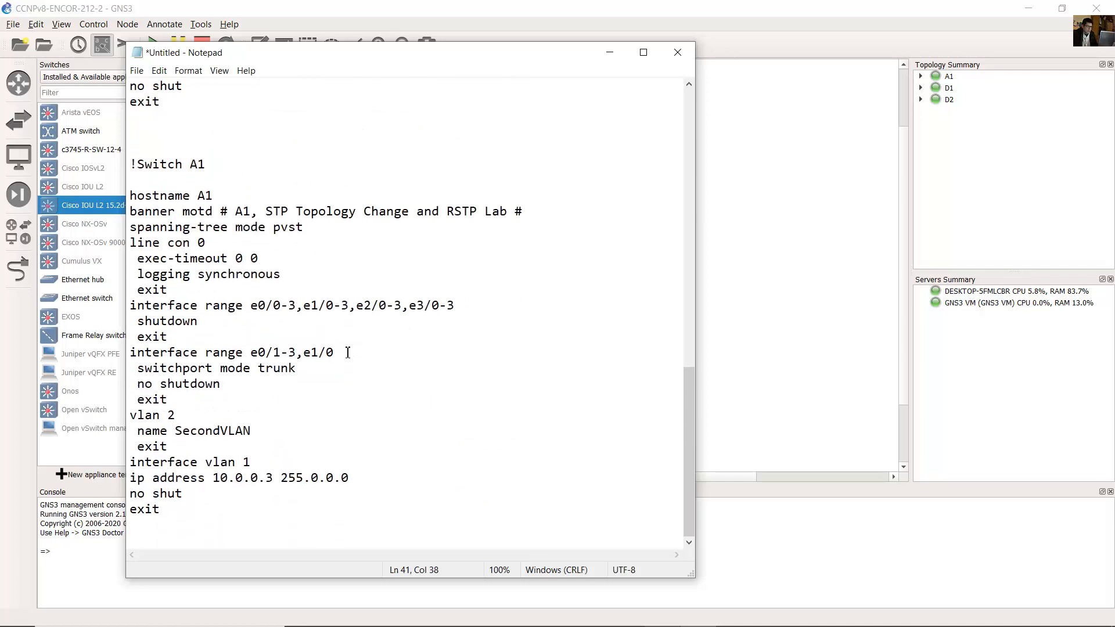
pyautogui.click(348, 353)
pyautogui.moveTo(198, 356); pyautogui.dragTo(231, 384)
pyautogui.click(360, 355)
pyautogui.press('Return')
pyautogui.hotkey('ctrl', 'v')
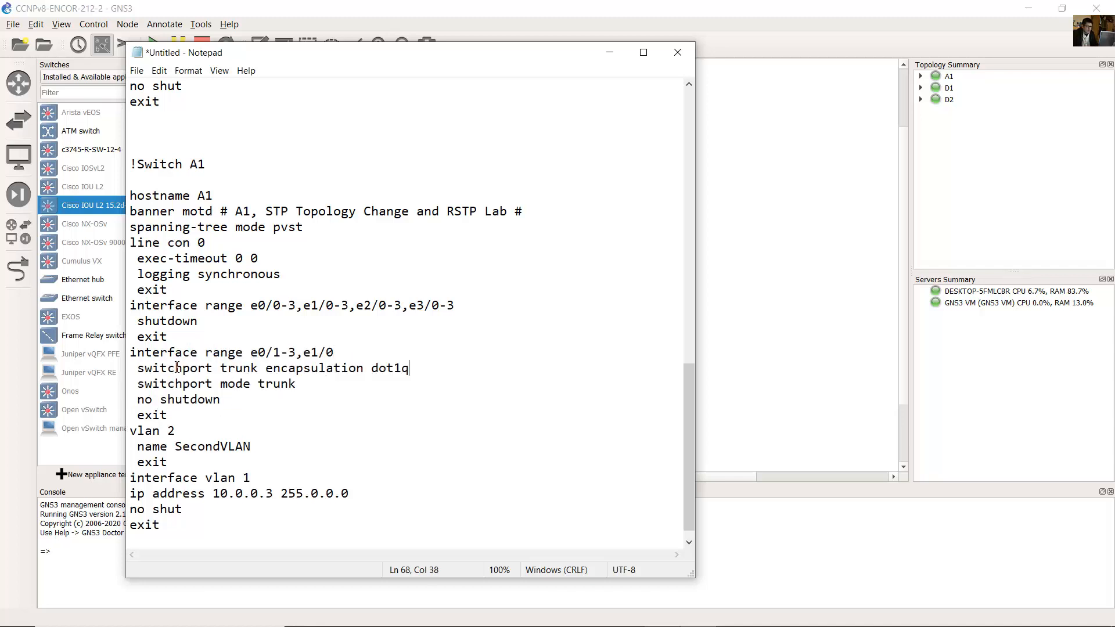
pyautogui.moveTo(160, 368); pyautogui.dragTo(401, 368)
pyautogui.moveTo(151, 386); pyautogui.dragTo(302, 384)
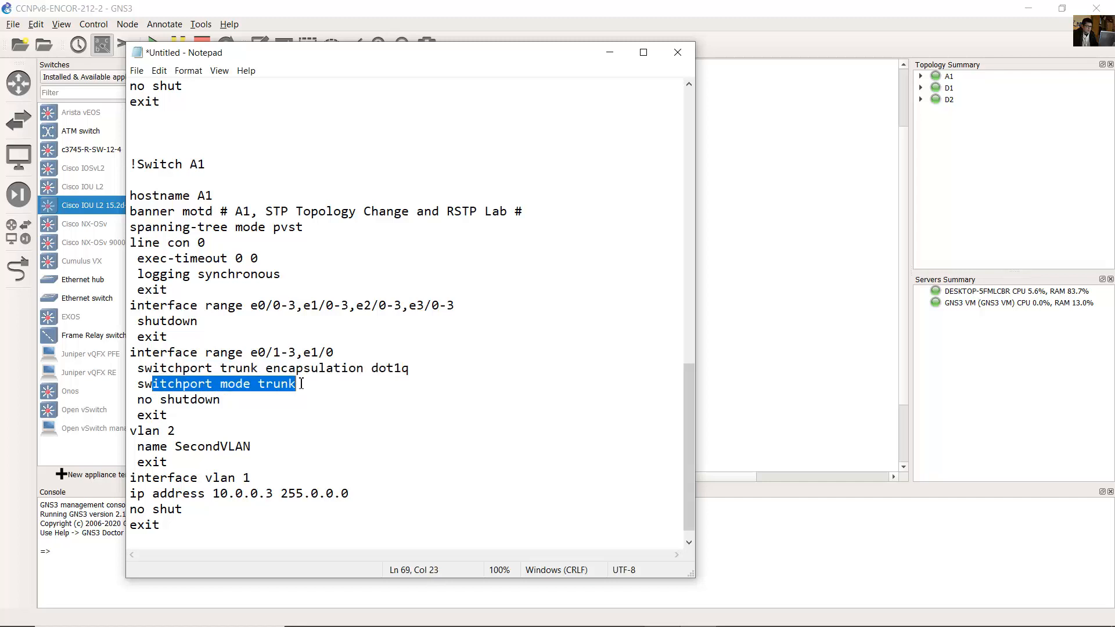
pyautogui.click(334, 394)
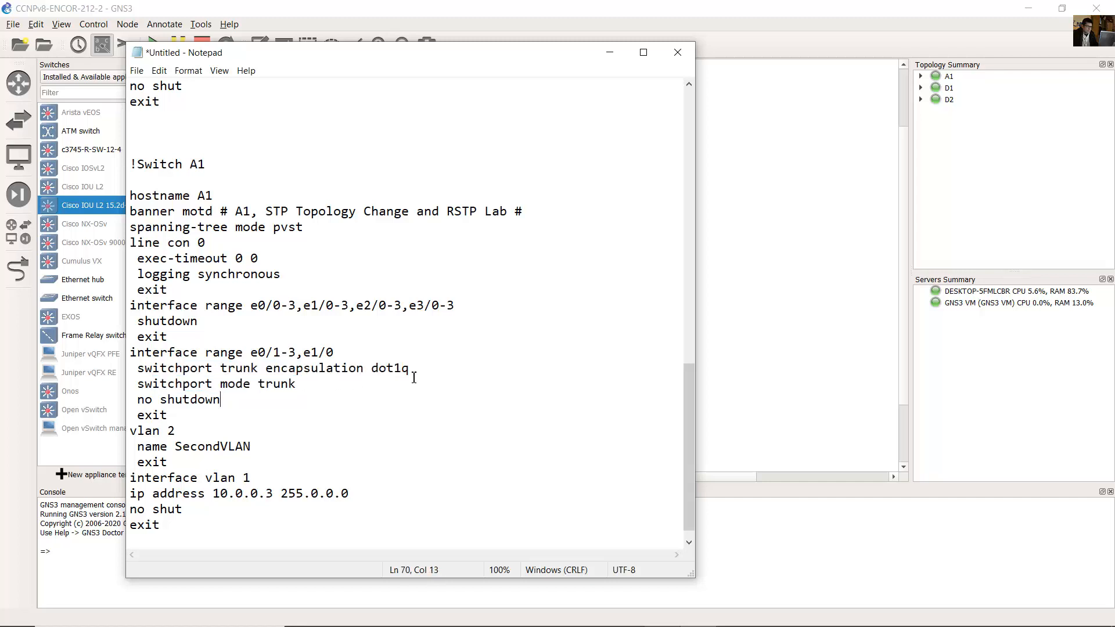
# Step: Copy D1's configuration block in Notepad, from "hostname D1" through the final "exit" under interface vlan 1
pyautogui.scroll(15, 407, 375)
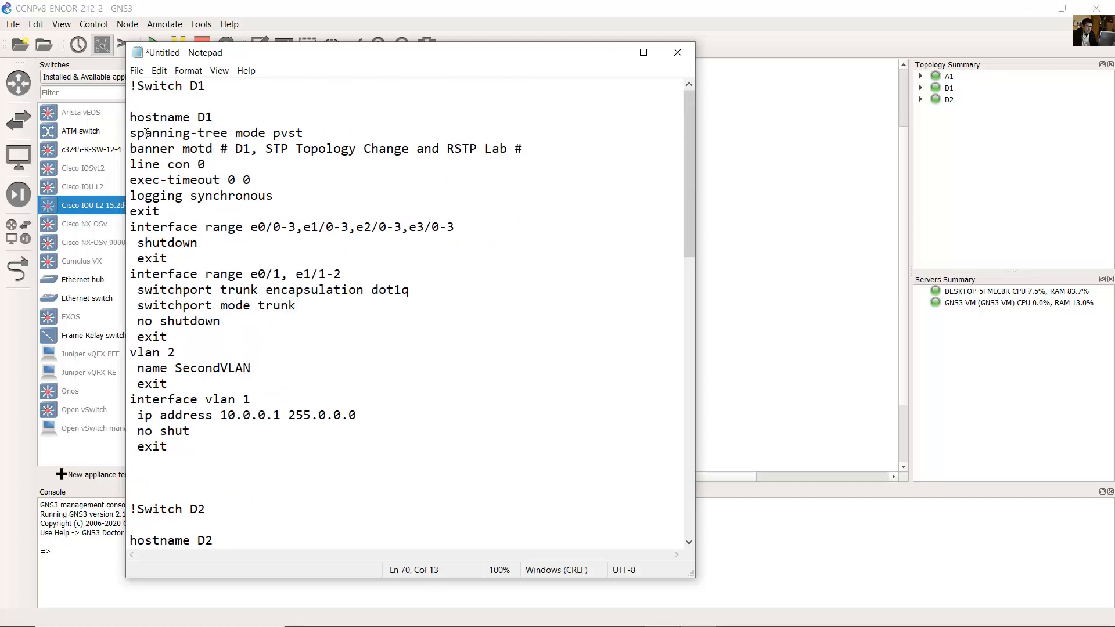
pyautogui.moveTo(131, 116); pyautogui.dragTo(257, 456)
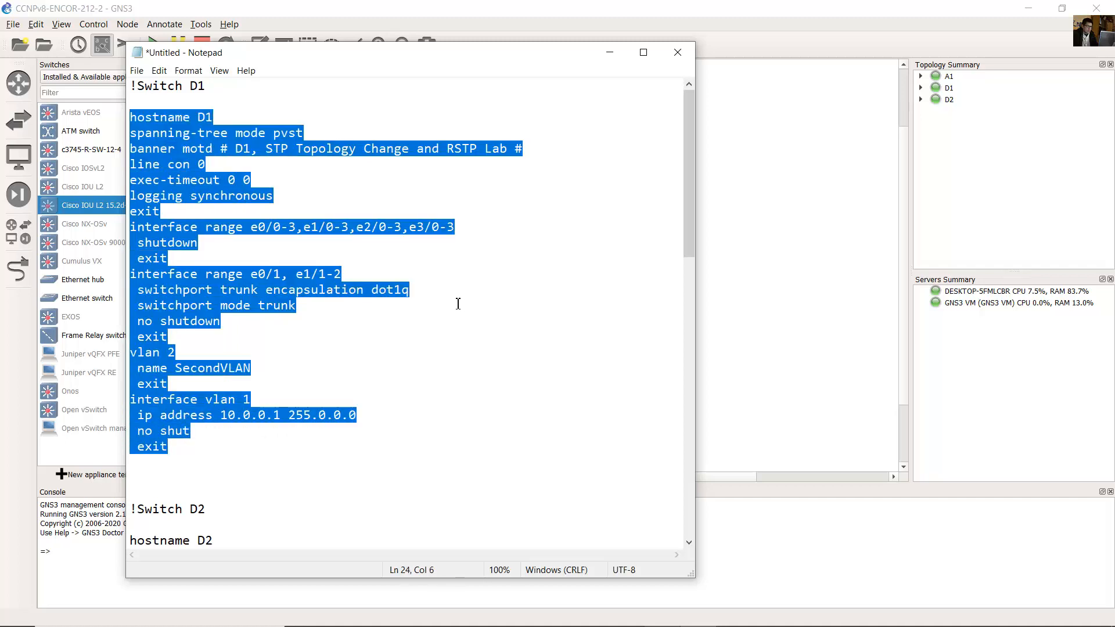
pyautogui.rightClick(257, 283)
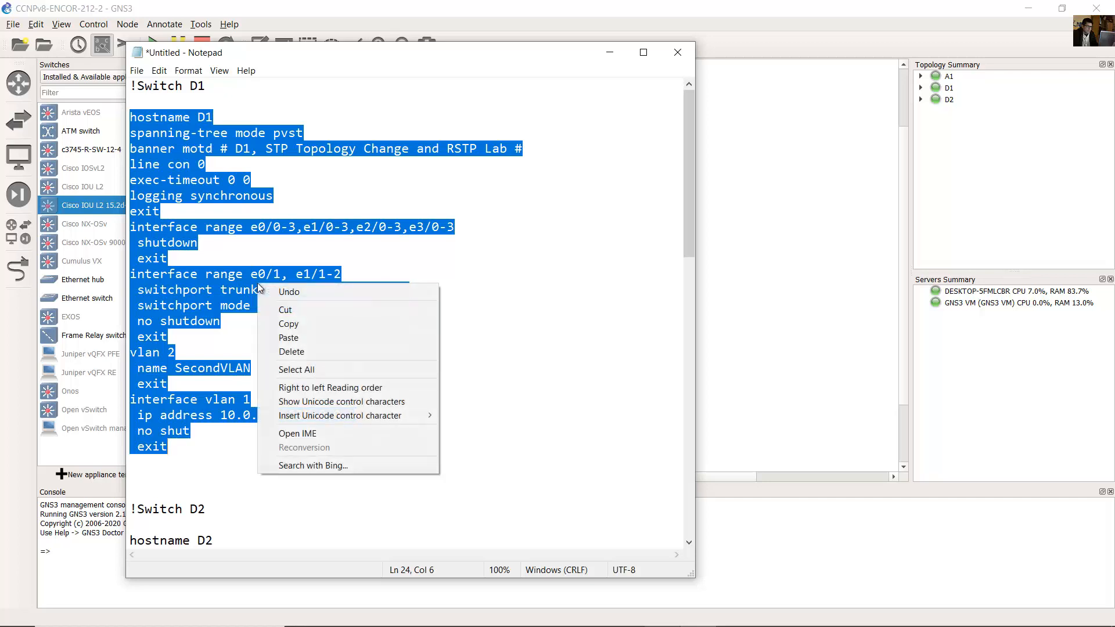
pyautogui.click(317, 325)
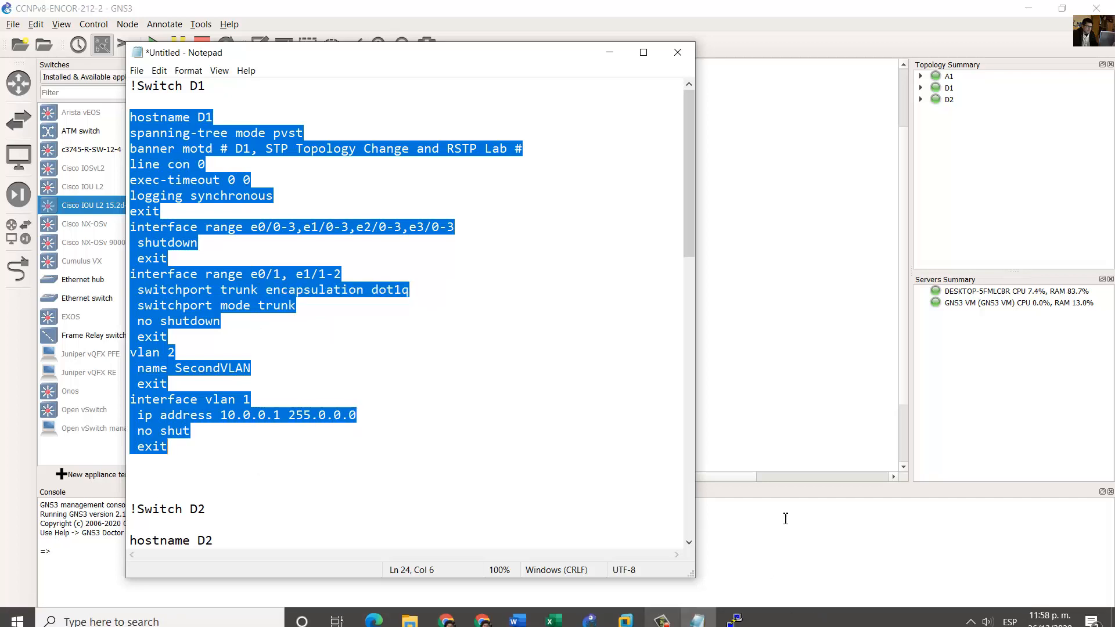
# Step: Switch to D1's console and try to paste the configuration at its global configuration prompt
pyautogui.click(782, 386)
pyautogui.moveTo(733, 613)
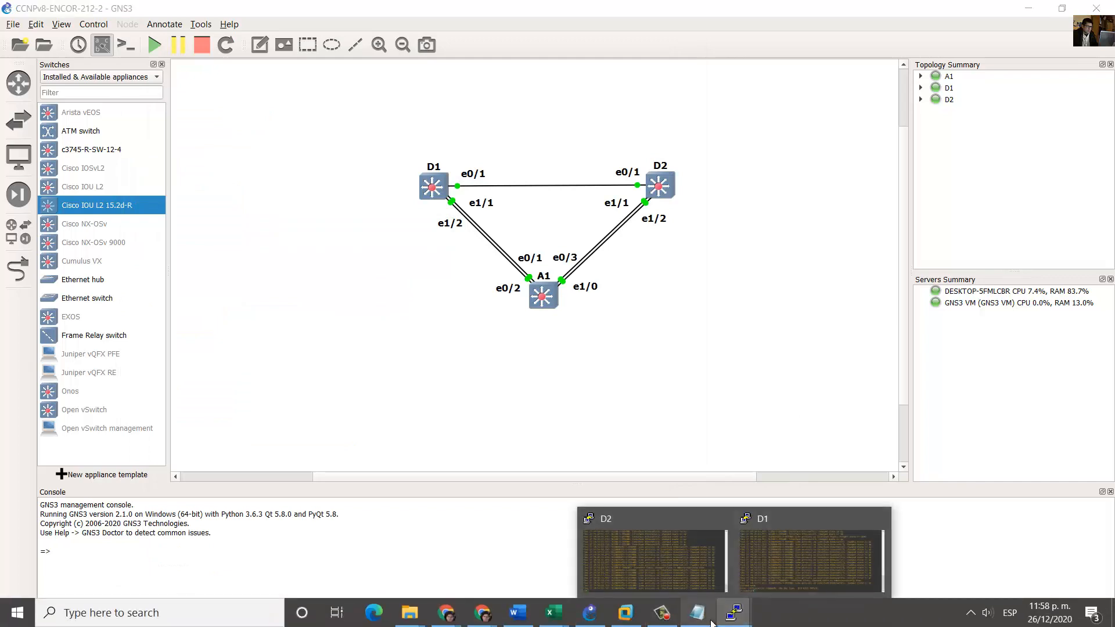
pyautogui.click(848, 560)
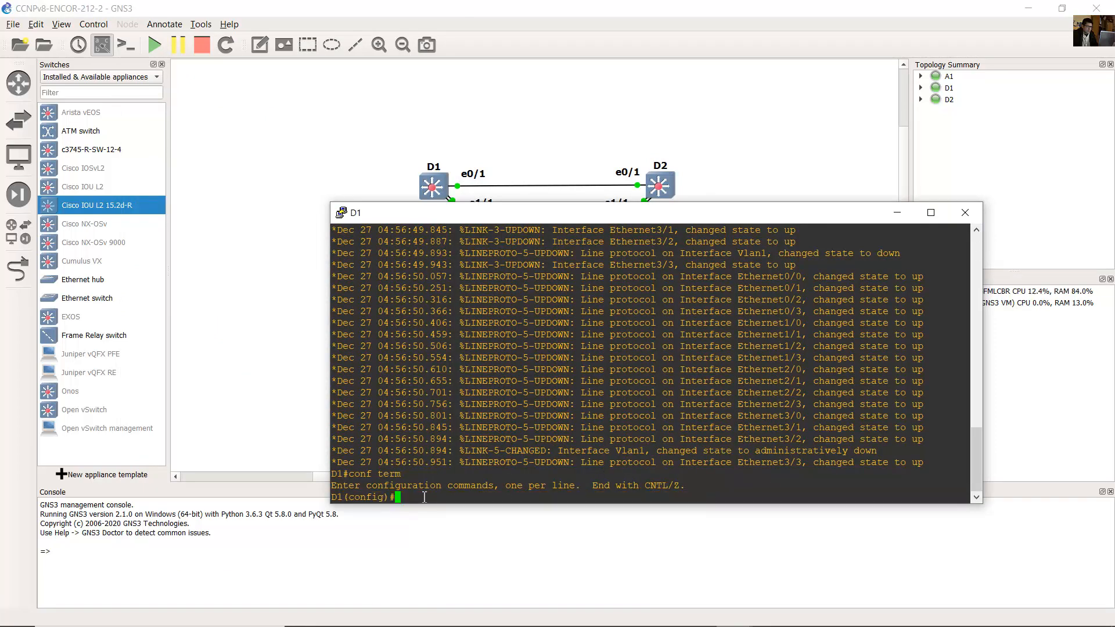
pyautogui.rightClick(404, 498)
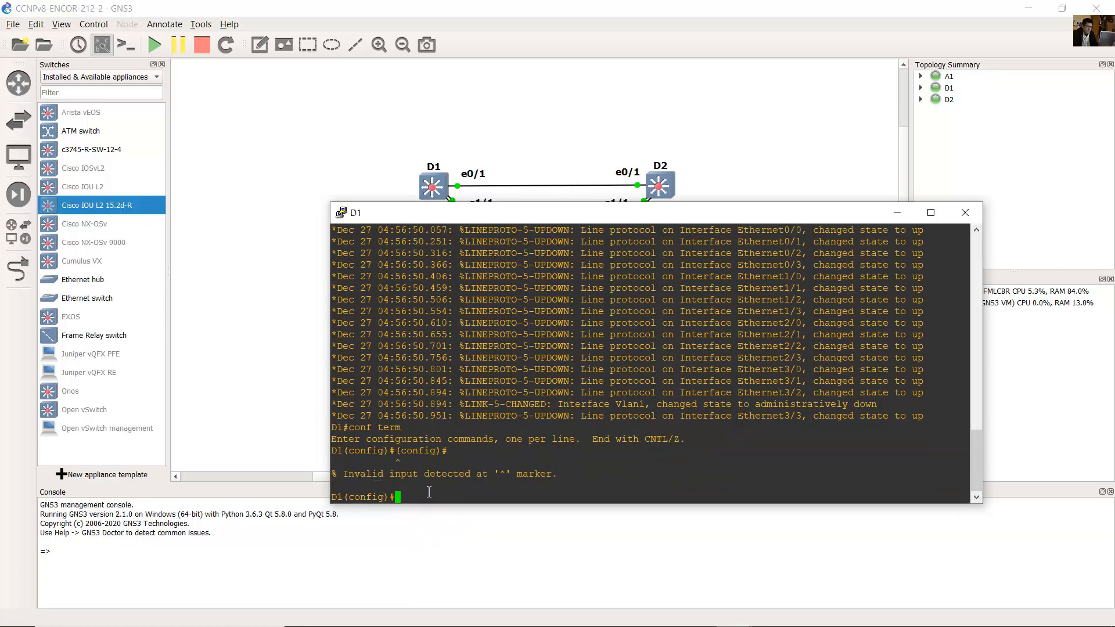
# Step: Copy D1's selected configuration block from Notepad again and paste it into D1's console in global configuration mode
pyautogui.click(697, 623)
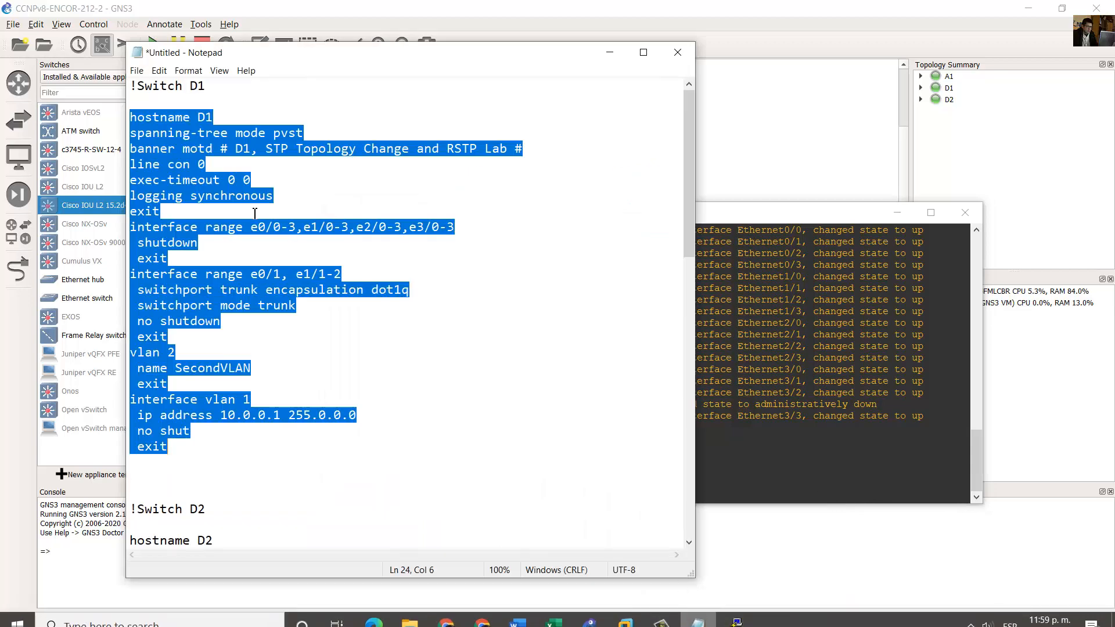
pyautogui.rightClick(202, 181)
pyautogui.click(270, 218)
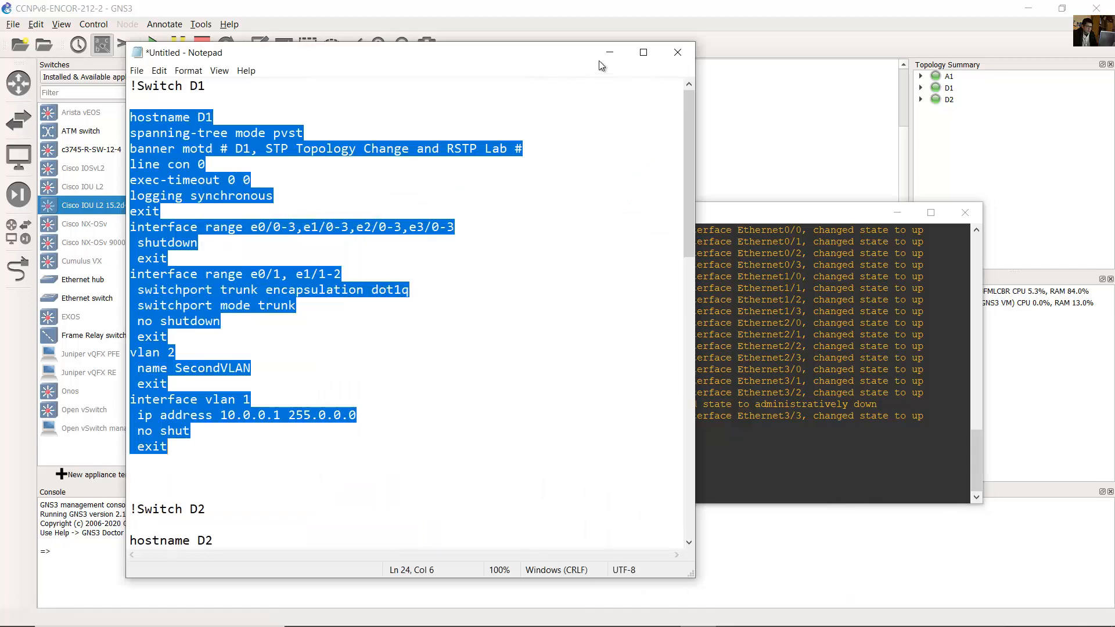
pyautogui.click(610, 52)
pyautogui.rightClick(436, 486)
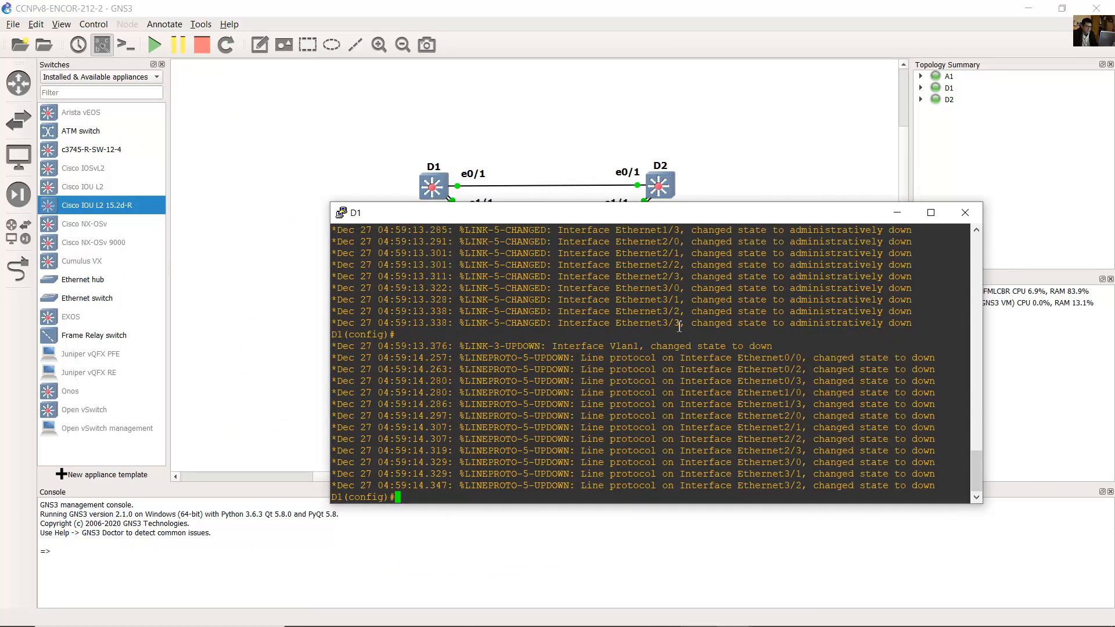
# Step: Examine the commands entered in D1's console, from the hostname through the trunk interfaces, VLAN 2 and interface vlan 1
pyautogui.scroll(15, 611, 387)
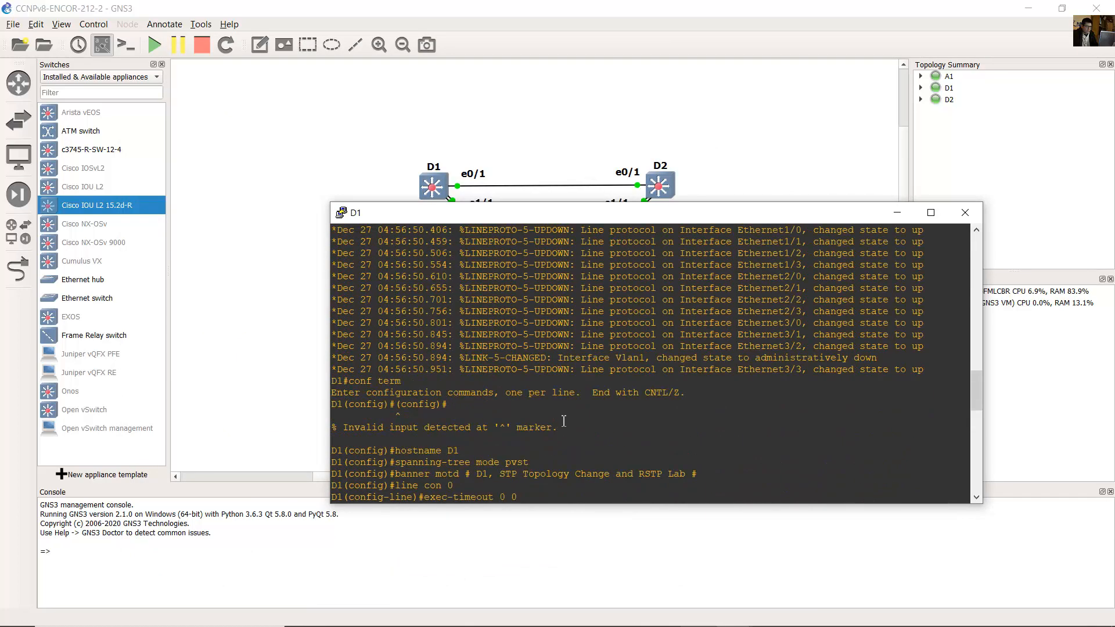
pyautogui.scroll(-3, 564, 421)
pyautogui.scroll(10, 565, 420)
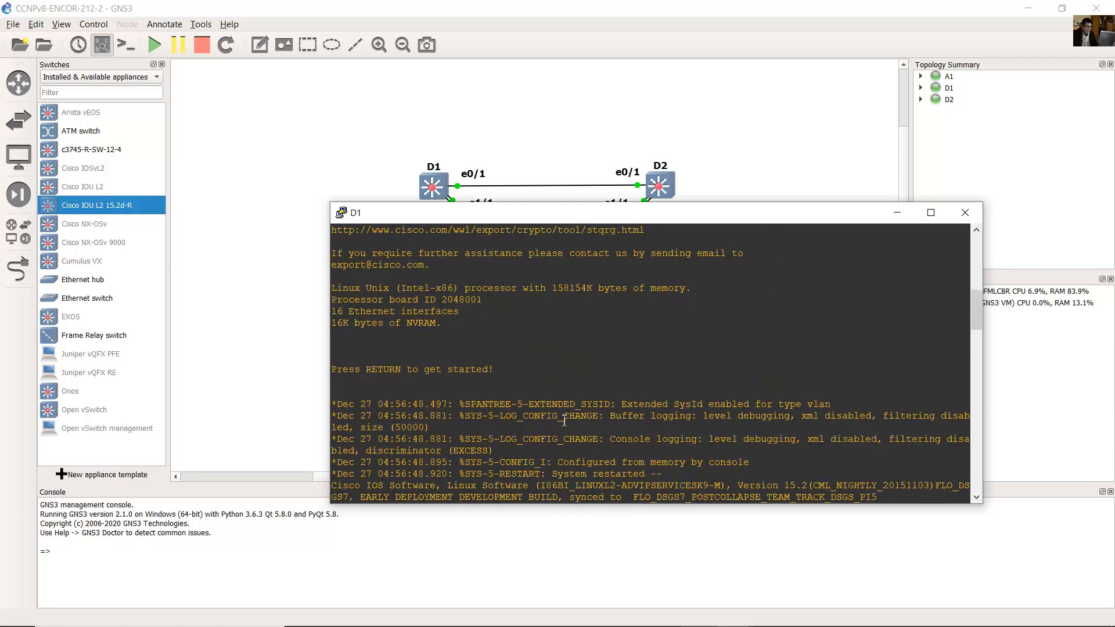
pyautogui.scroll(-10, 564, 420)
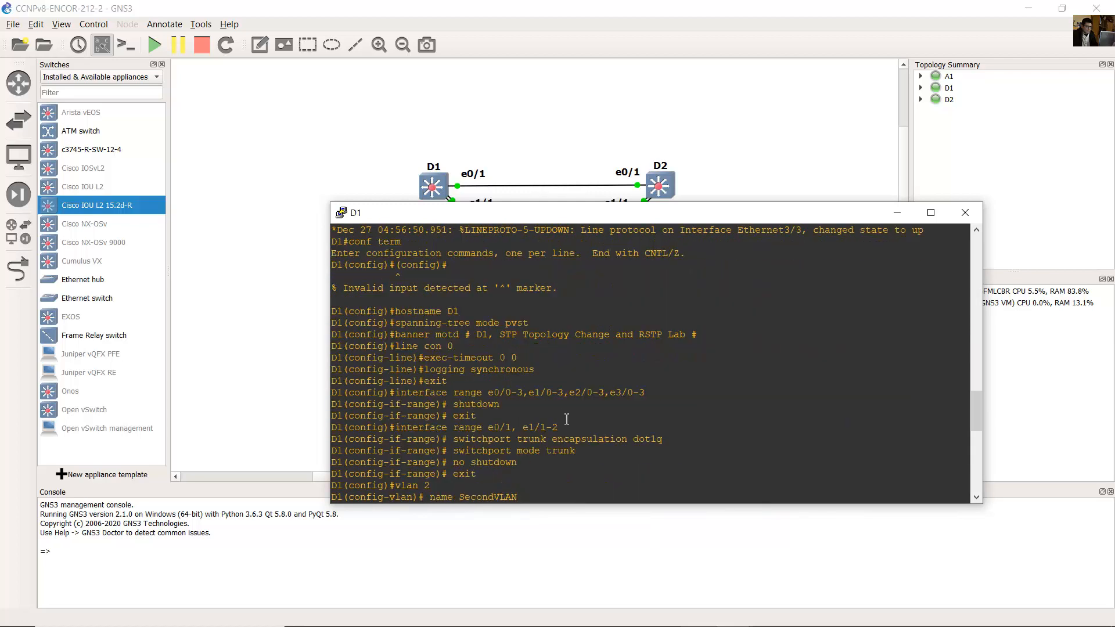
pyautogui.moveTo(410, 314); pyautogui.dragTo(511, 470)
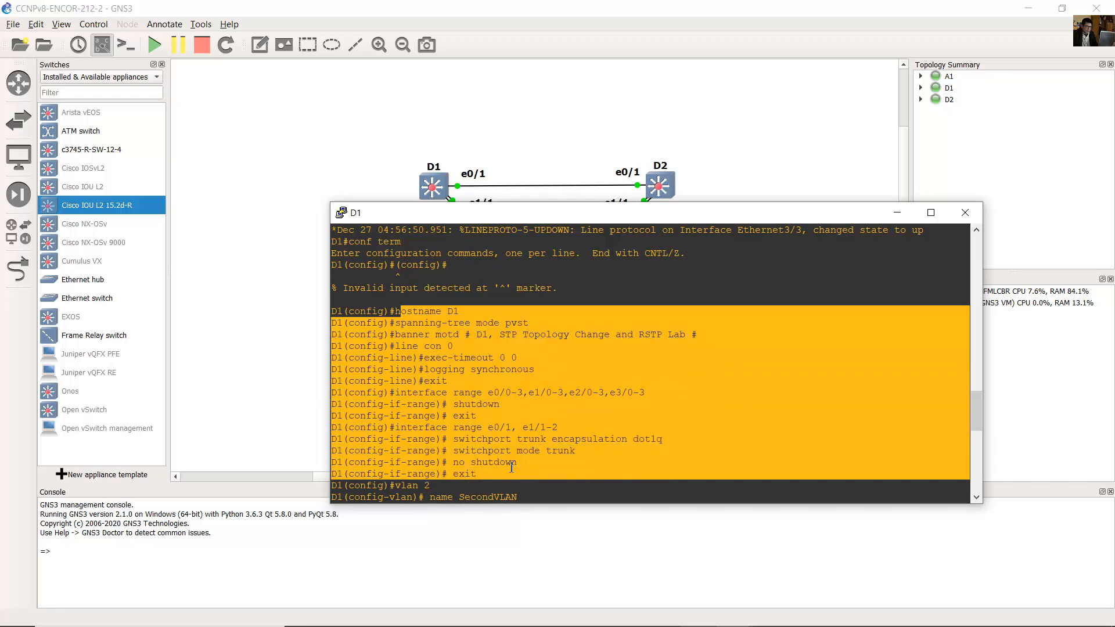
pyautogui.scroll(-6, 511, 465)
pyautogui.scroll(2, 511, 465)
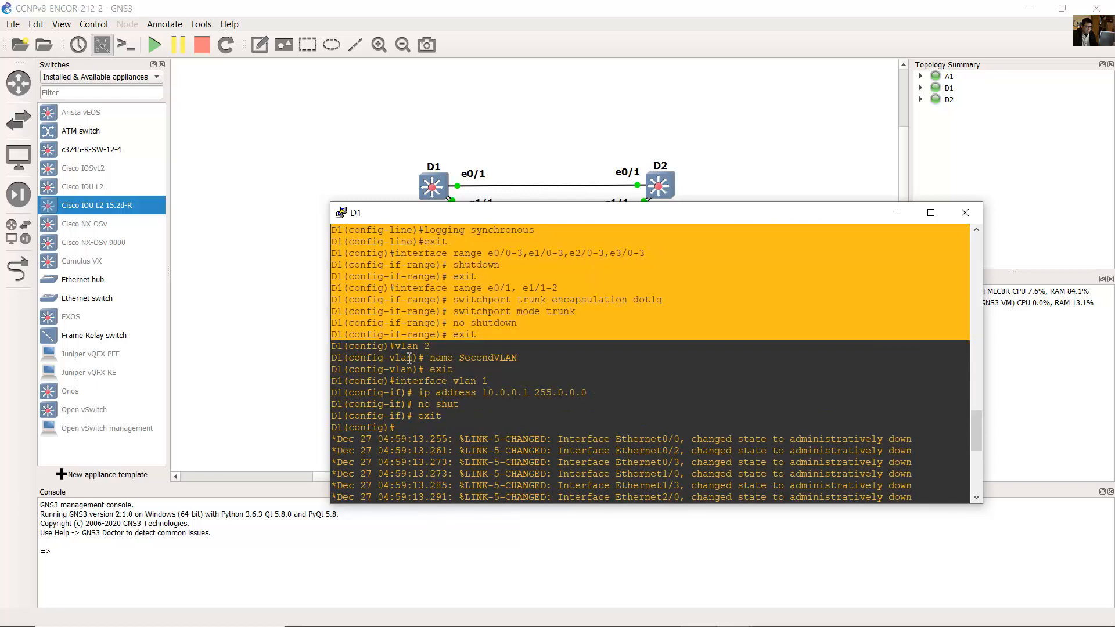
pyautogui.moveTo(407, 350); pyautogui.dragTo(528, 418)
pyautogui.click(528, 424)
pyautogui.scroll(-8, 533, 424)
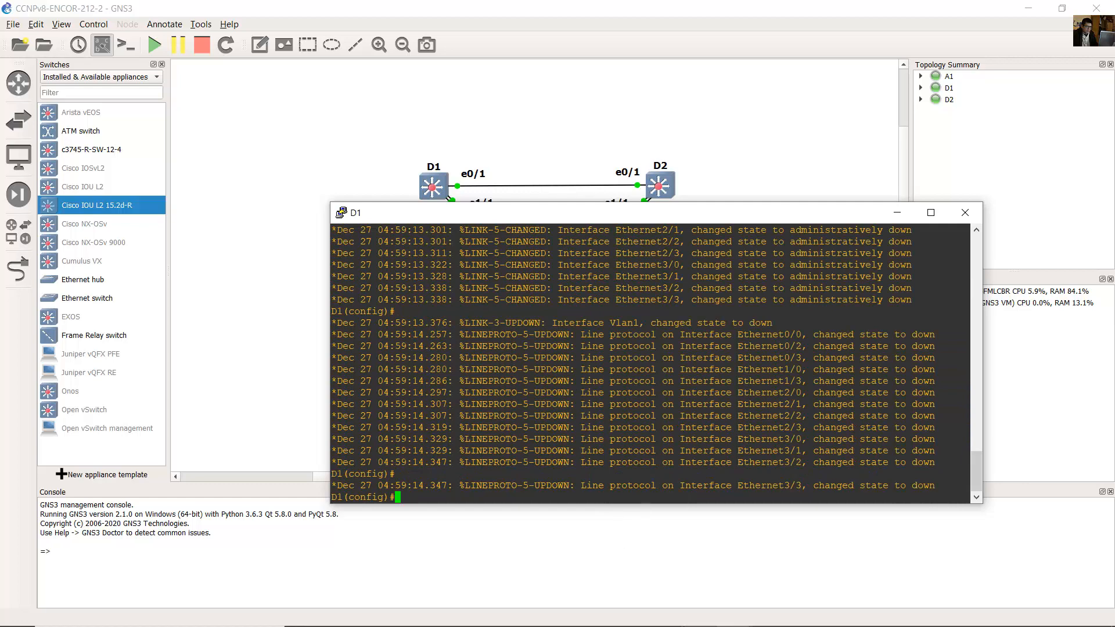
# Step: Open switch D2's console from the GNS3 topology and enter global configuration mode with "conf term"
pyautogui.click(730, 176)
pyautogui.doubleClick(659, 186)
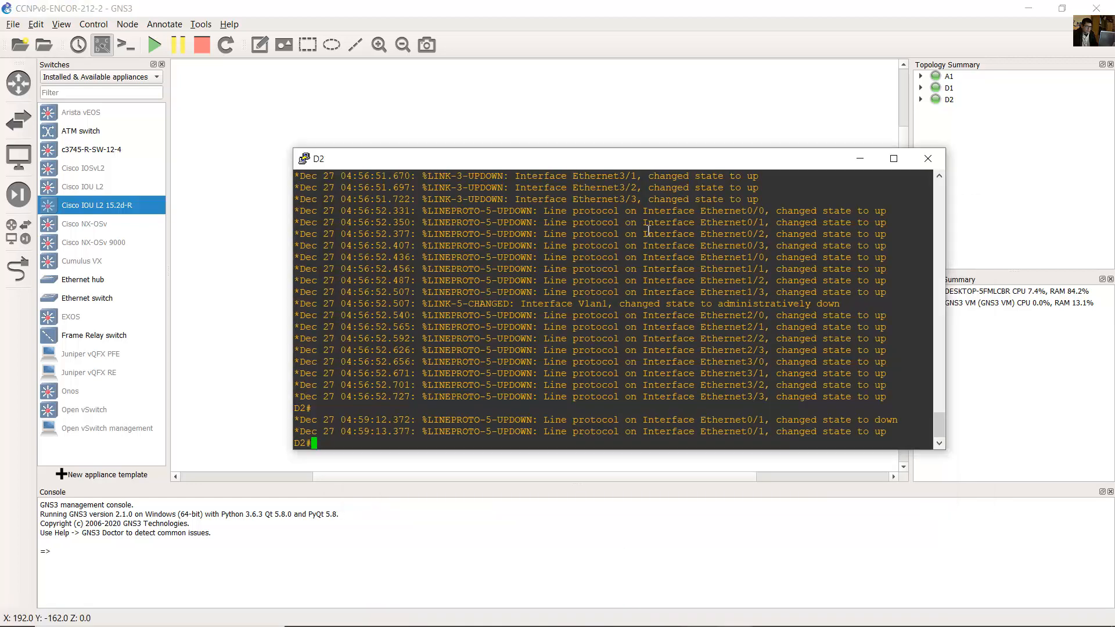
pyautogui.write('conf term')
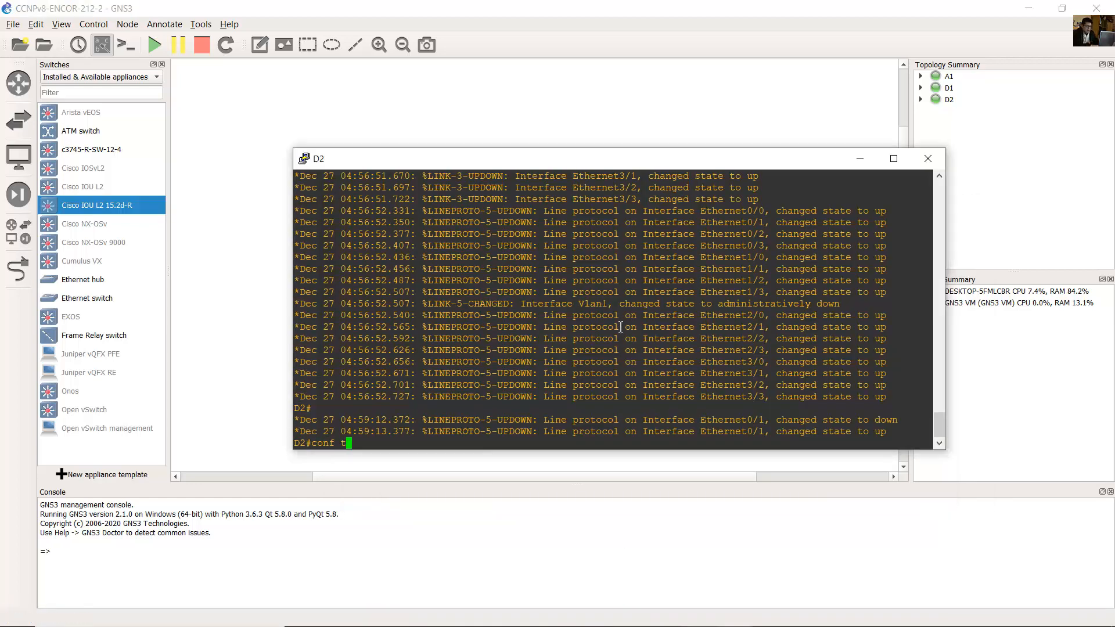
pyautogui.press('Return')
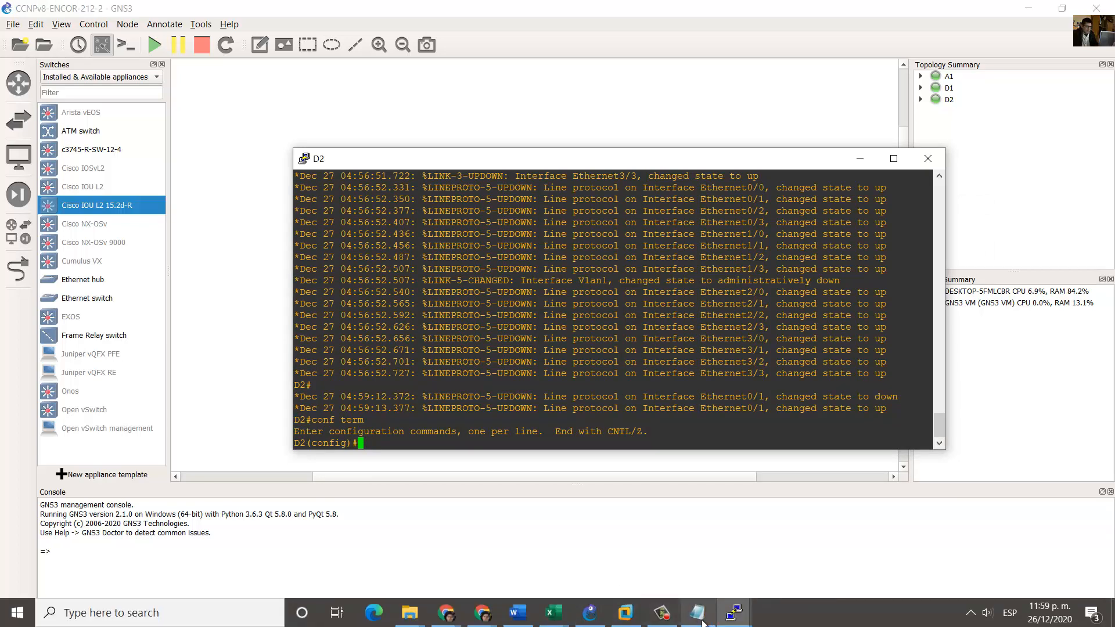
# Step: Copy D2's configuration block in Notepad, from "hostname D2" through the final "exit" under interface vlan 1
pyautogui.click(697, 612)
pyautogui.click(168, 258)
pyautogui.scroll(-9, 329, 281)
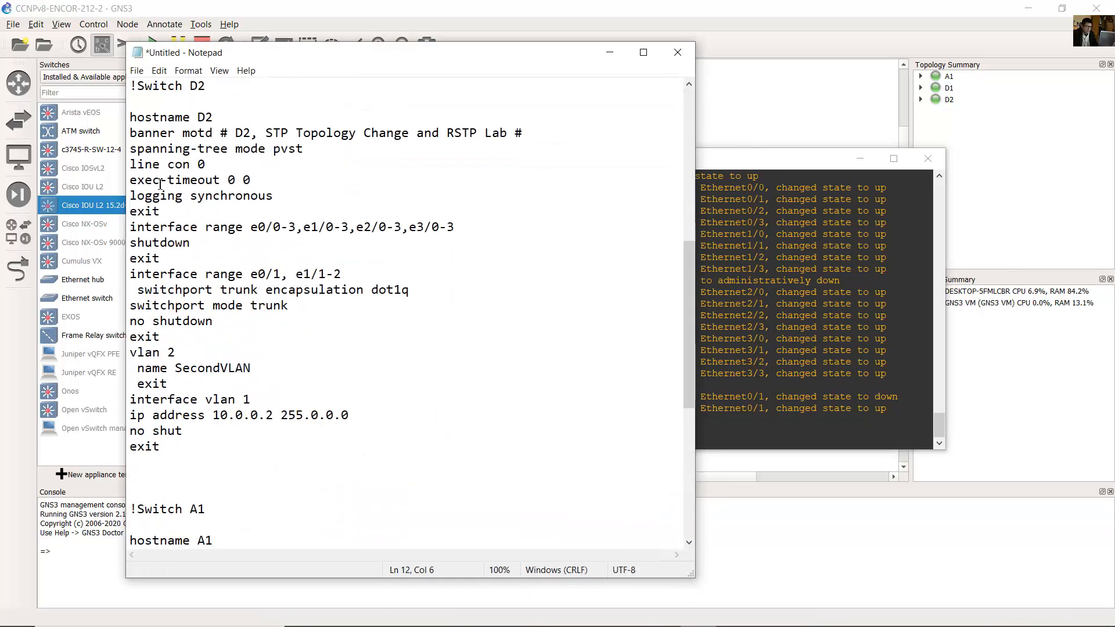
pyautogui.moveTo(132, 116); pyautogui.dragTo(187, 436)
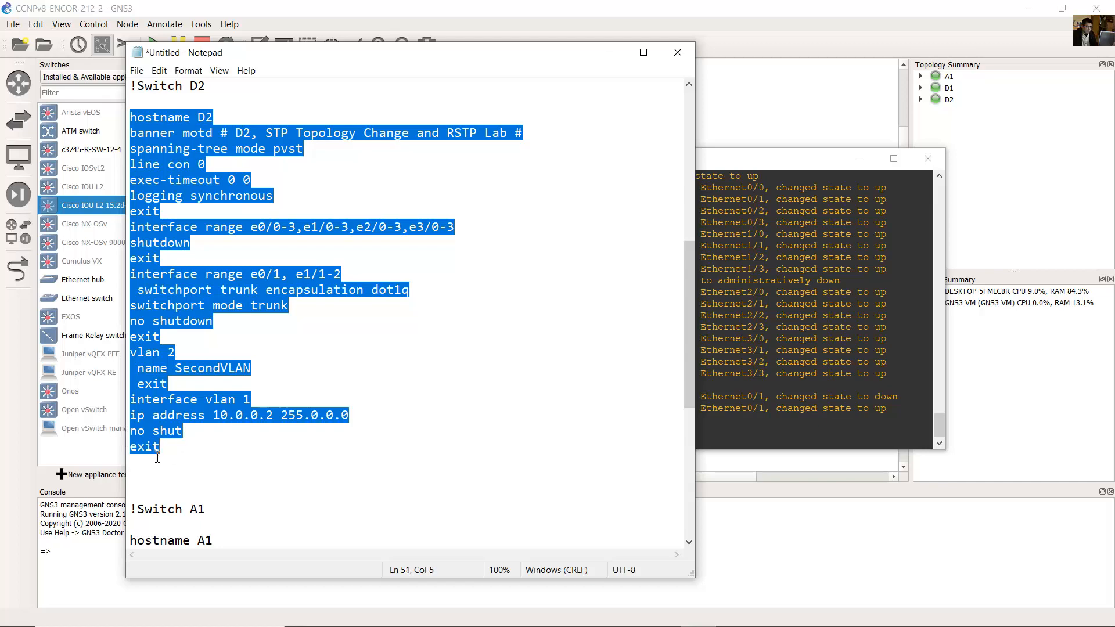
pyautogui.rightClick(221, 278)
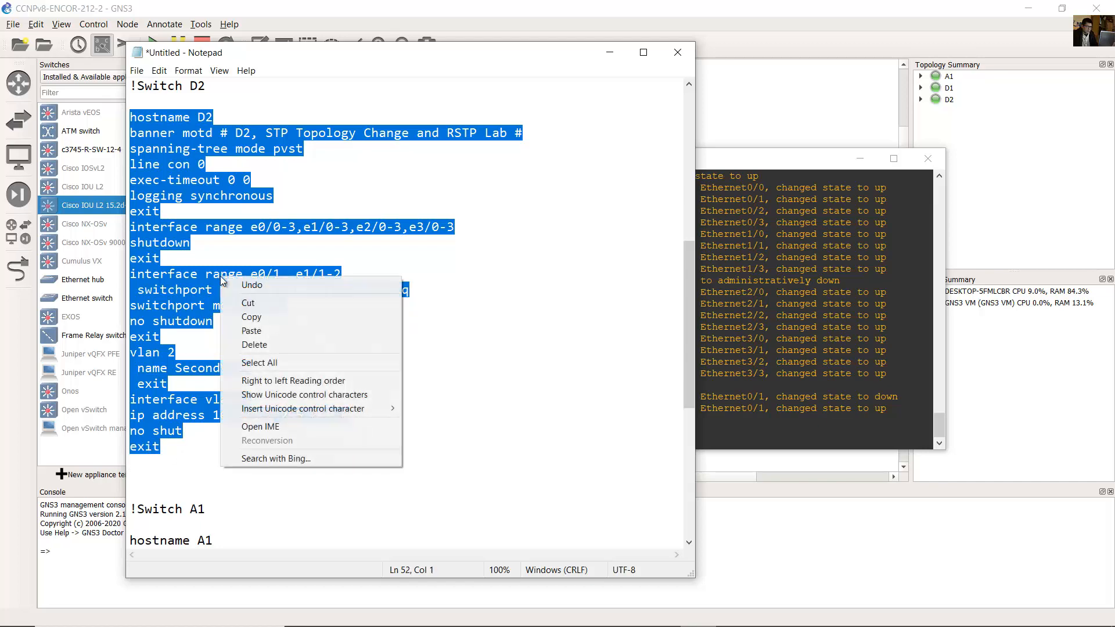
pyautogui.click(267, 320)
# Step: Paste the configuration into D2's console and review the entered commands from the hostname through interface vlan 1
pyautogui.click(609, 53)
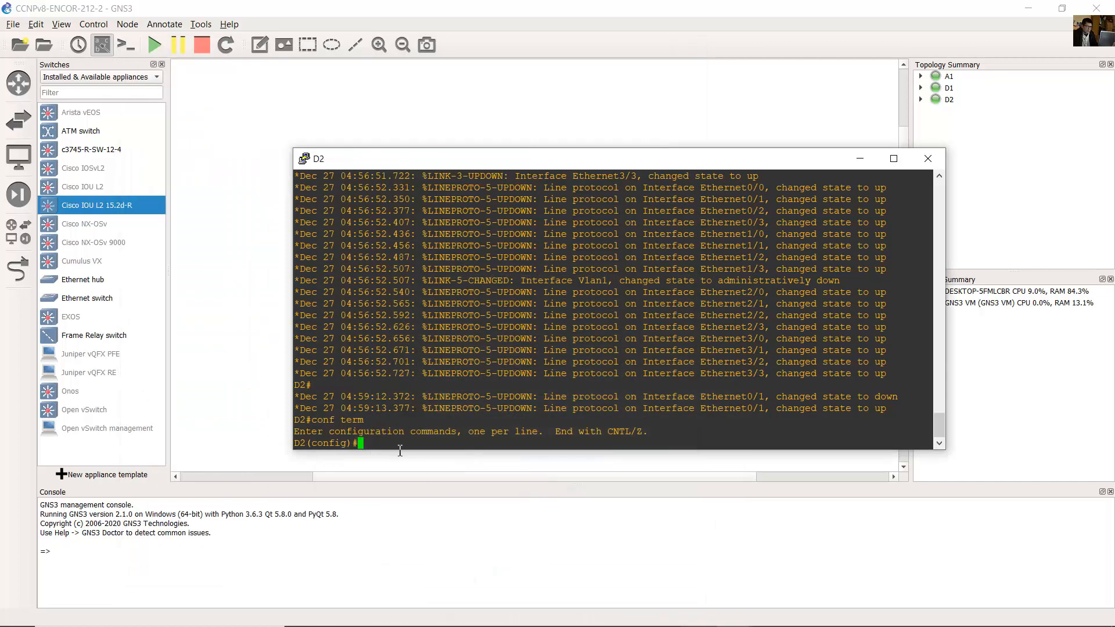
pyautogui.rightClick(450, 416)
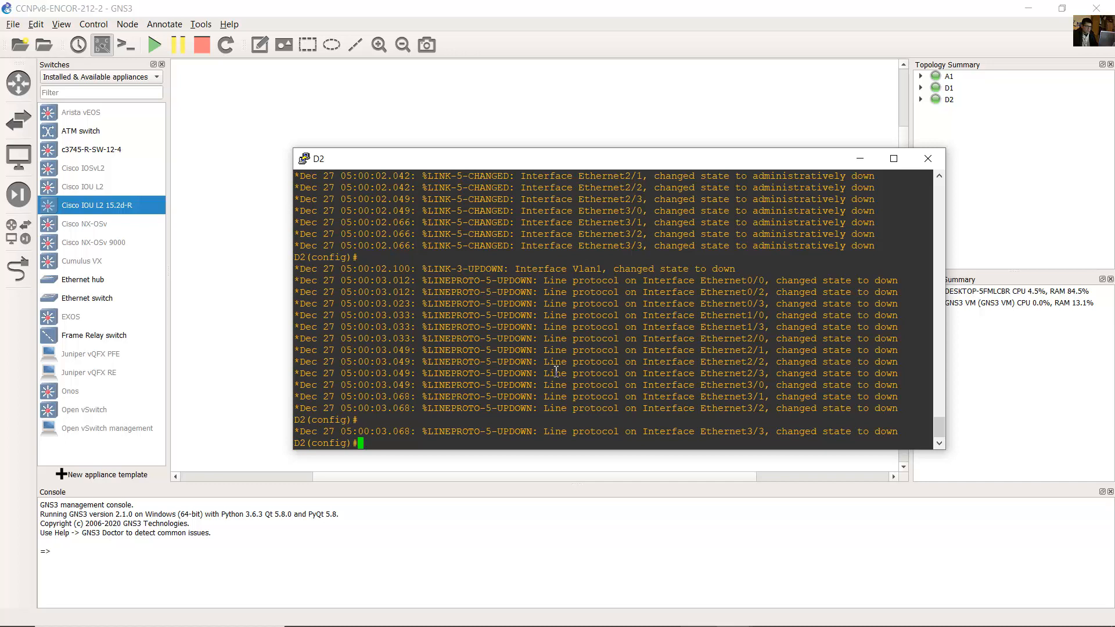
pyautogui.scroll(15, 556, 372)
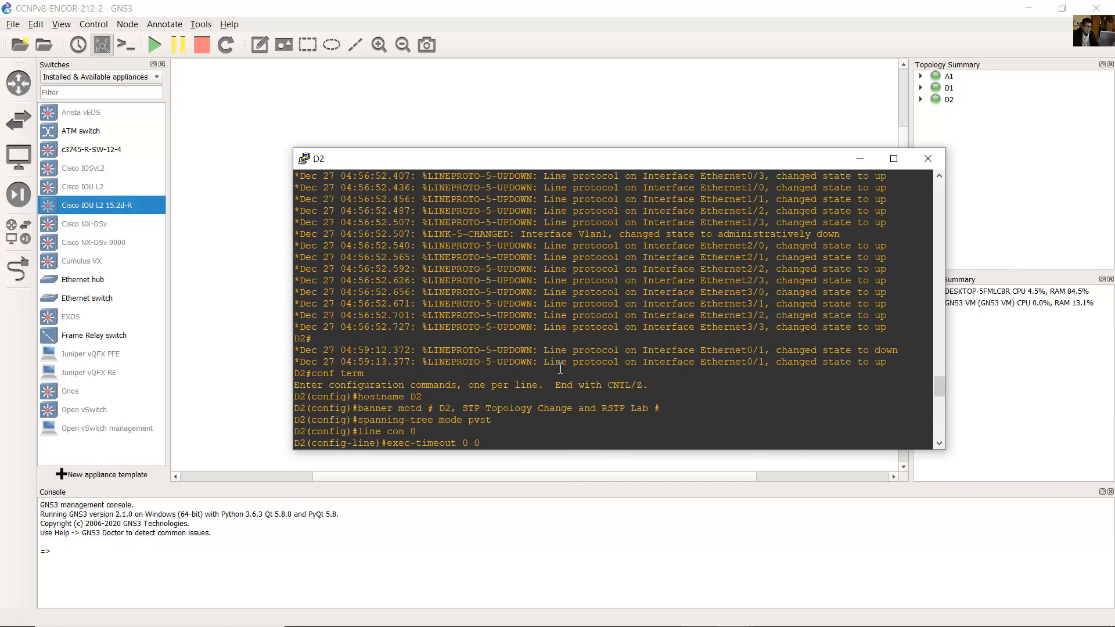
pyautogui.moveTo(358, 257); pyautogui.dragTo(546, 407)
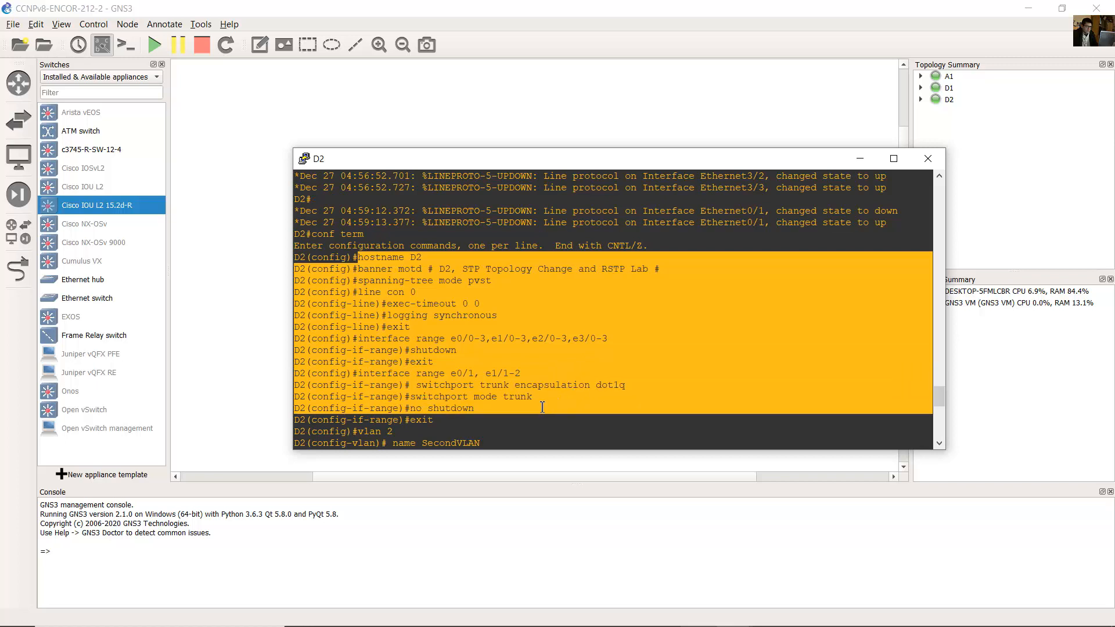
pyautogui.scroll(-4, 563, 343)
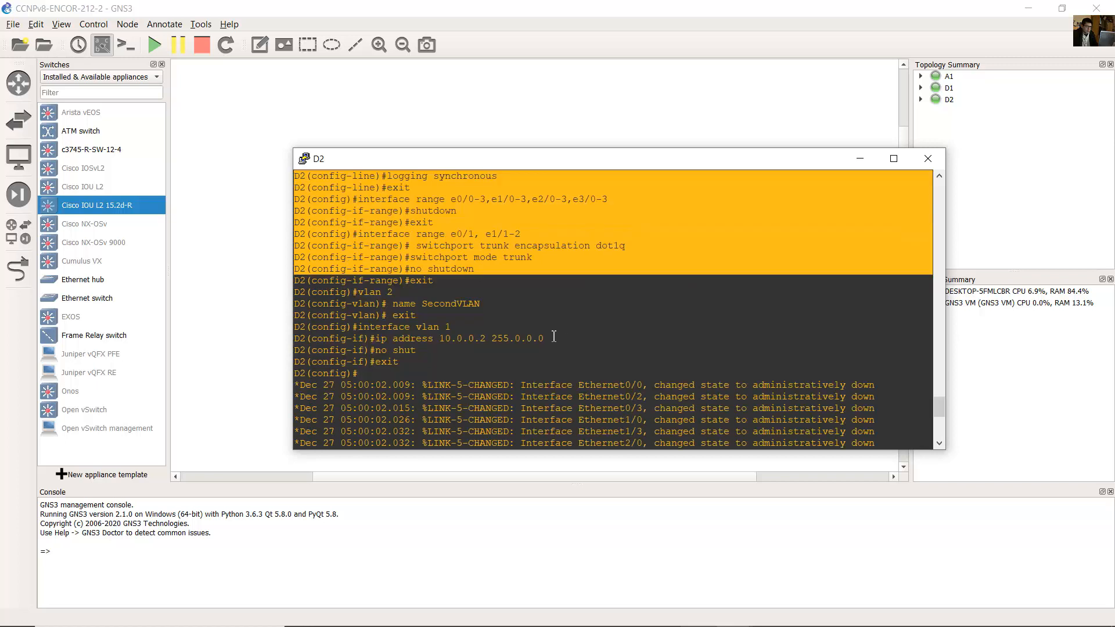
pyautogui.click(554, 337)
pyautogui.moveTo(349, 293); pyautogui.dragTo(498, 360)
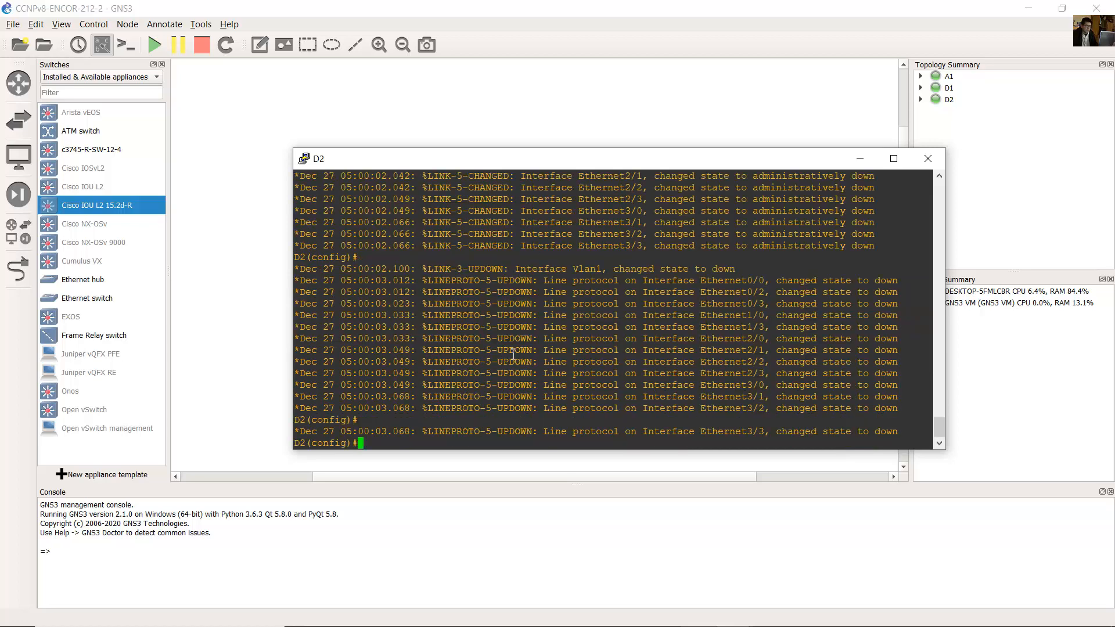
# Step: Open switch A1's console from the GNS3 topology and enter global configuration mode with "conf term"
pyautogui.click(604, 98)
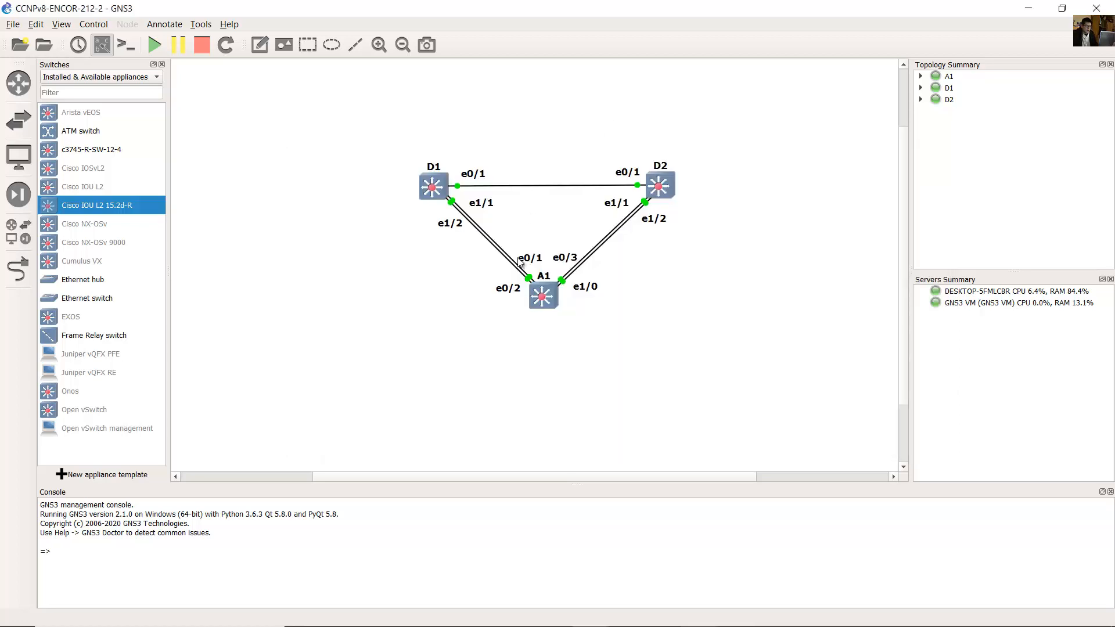
pyautogui.doubleClick(543, 301)
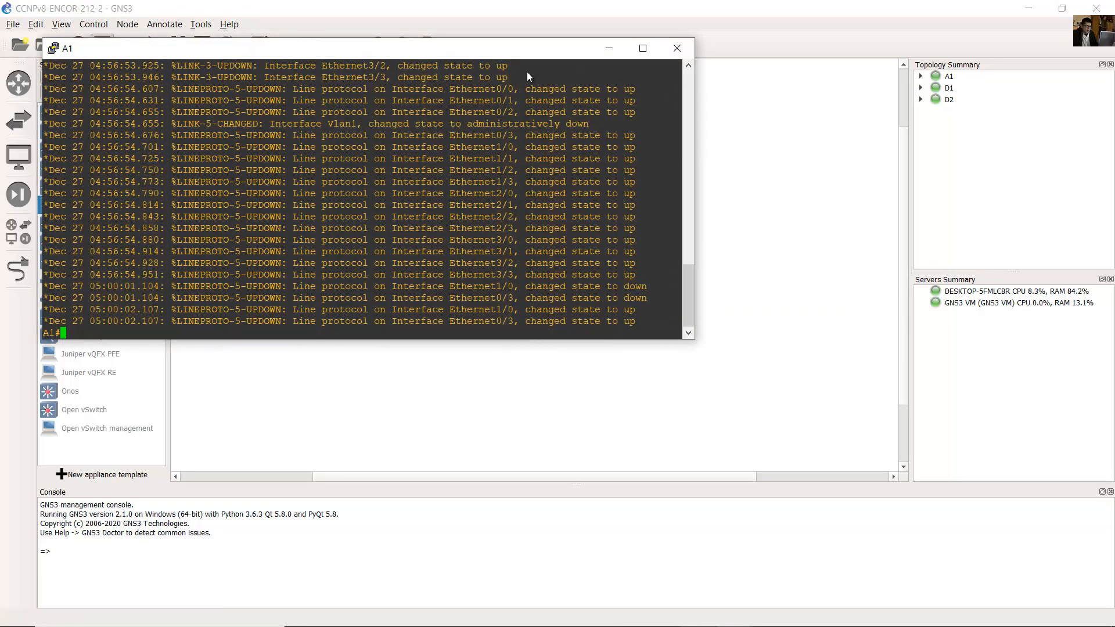
pyautogui.write('conf term')
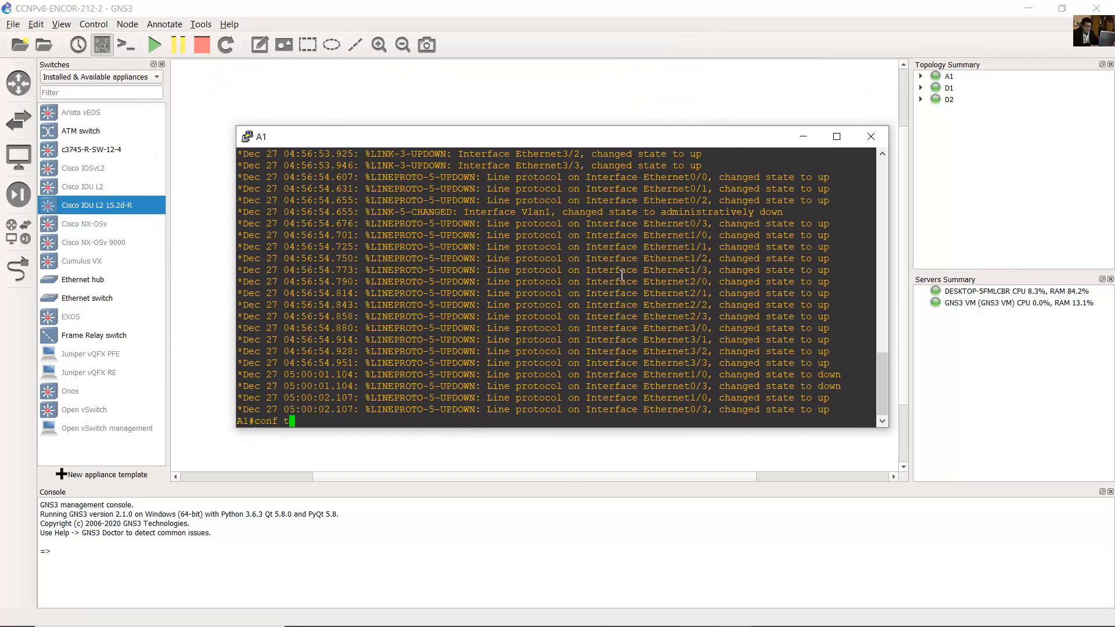
pyautogui.press('Return')
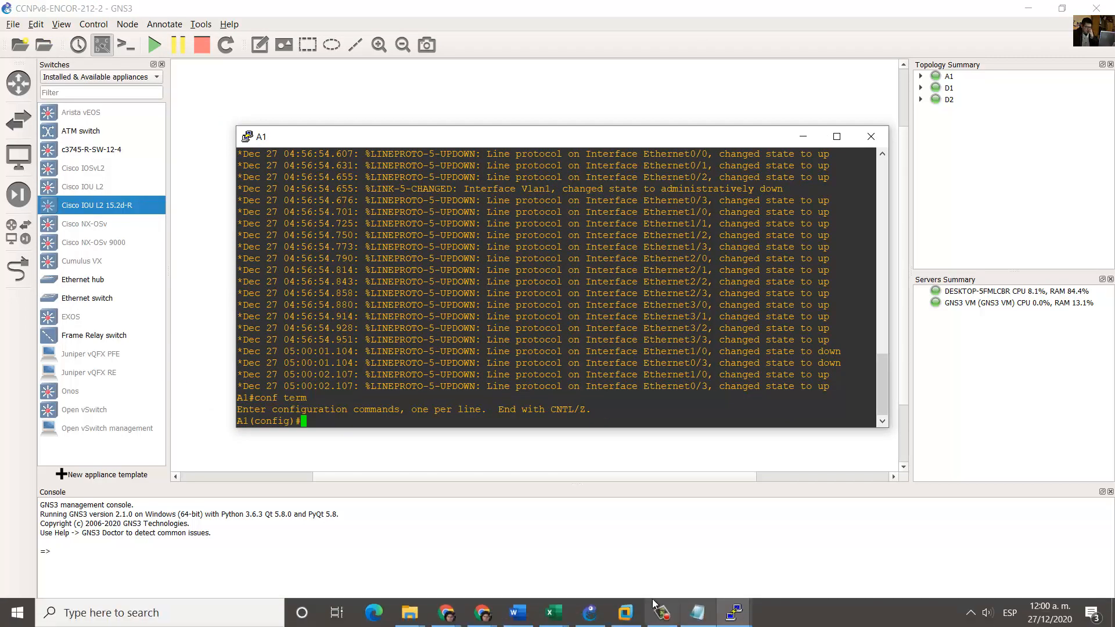
# Step: Copy A1's configuration block in Notepad, from "hostname A1" through the final "exit" under interface vlan 1
pyautogui.click(698, 612)
pyautogui.scroll(-8, 231, 411)
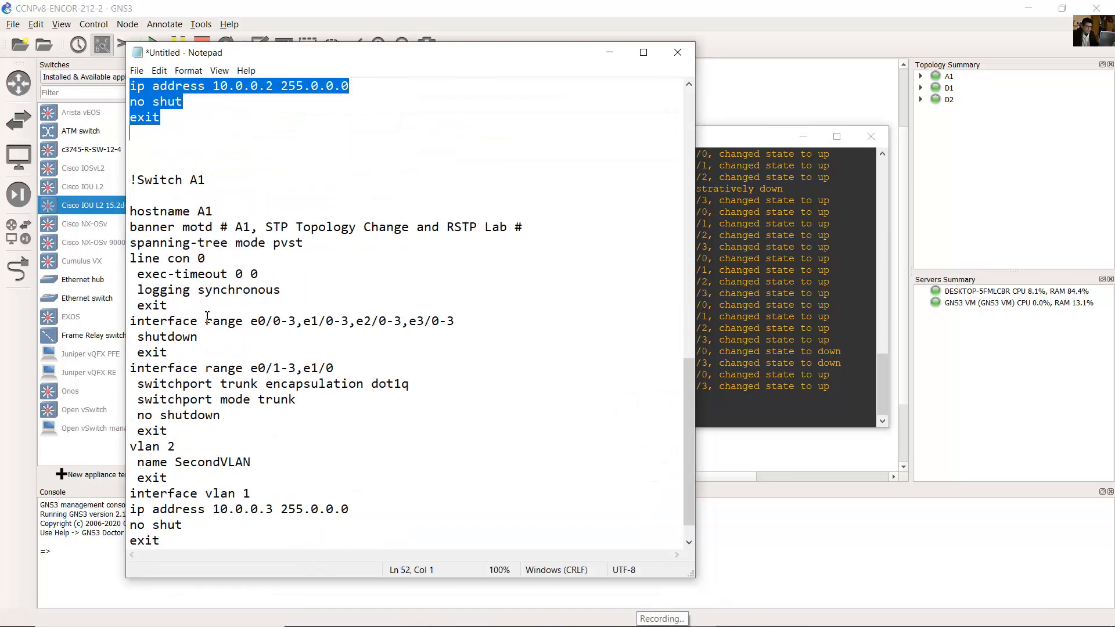
pyautogui.moveTo(132, 176); pyautogui.dragTo(166, 510)
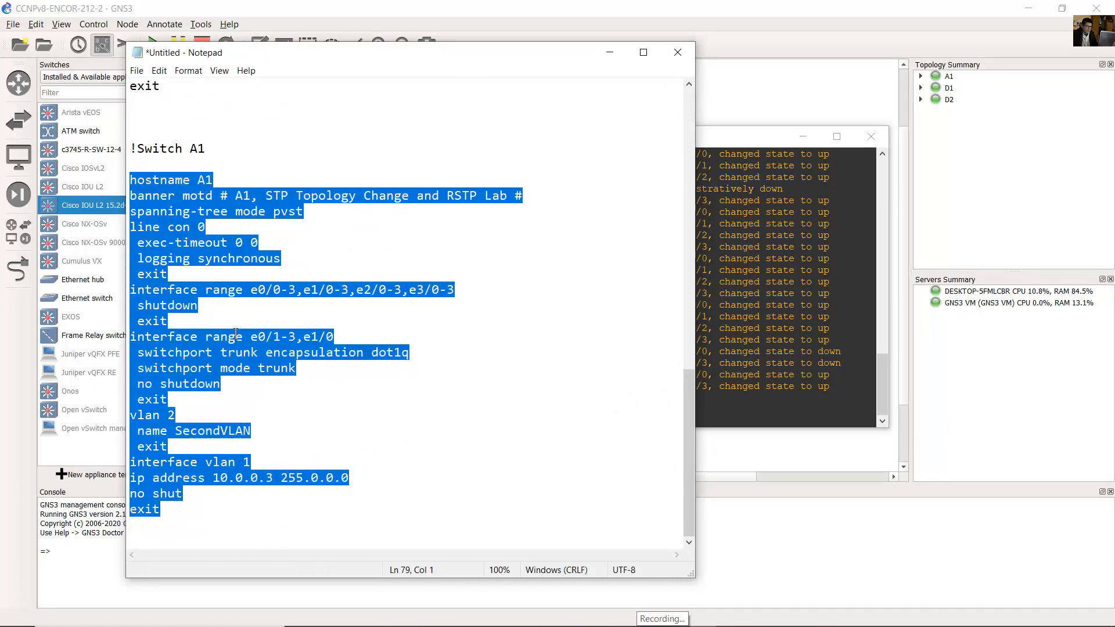
pyautogui.rightClick(228, 359)
pyautogui.click(295, 402)
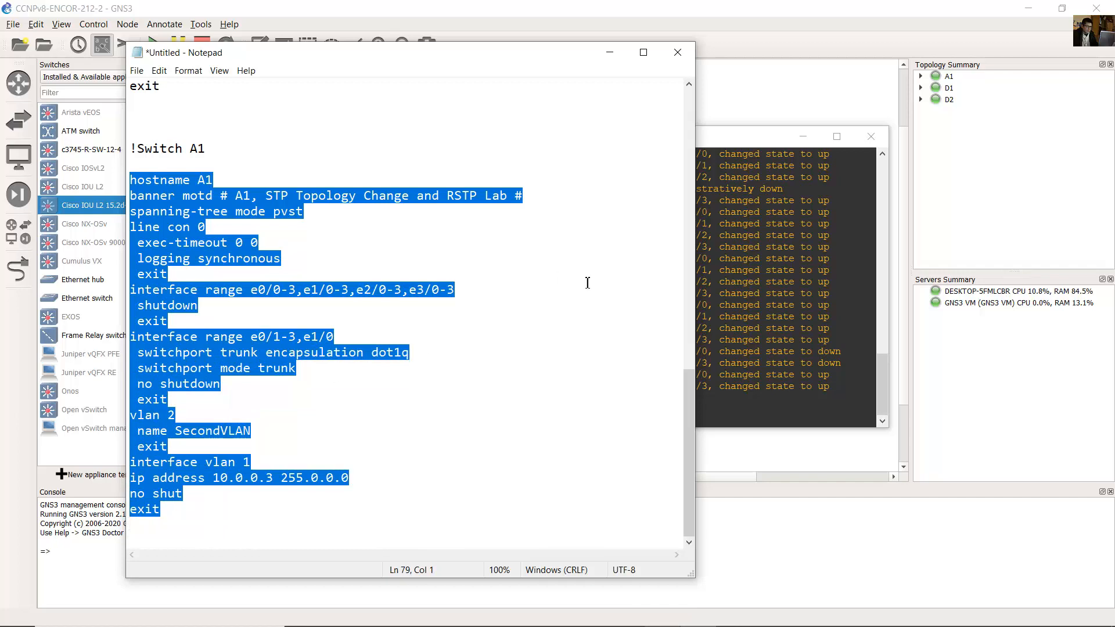
# Step: Paste the configuration into A1's console and review the entered commands from the hostname through interface vlan 1
pyautogui.click(618, 56)
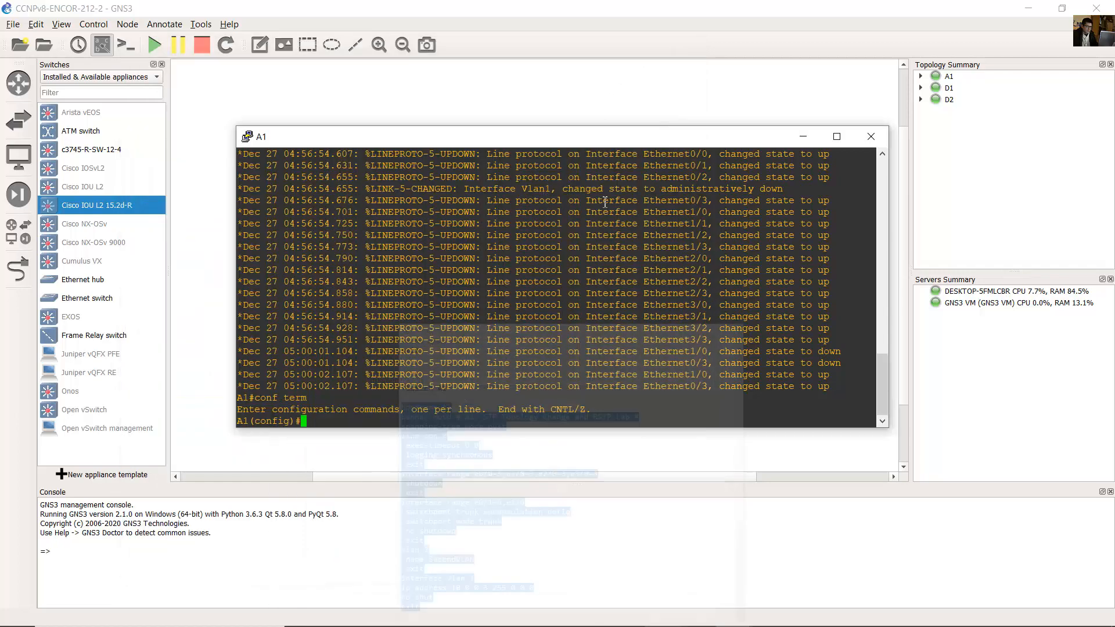
pyautogui.rightClick(339, 421)
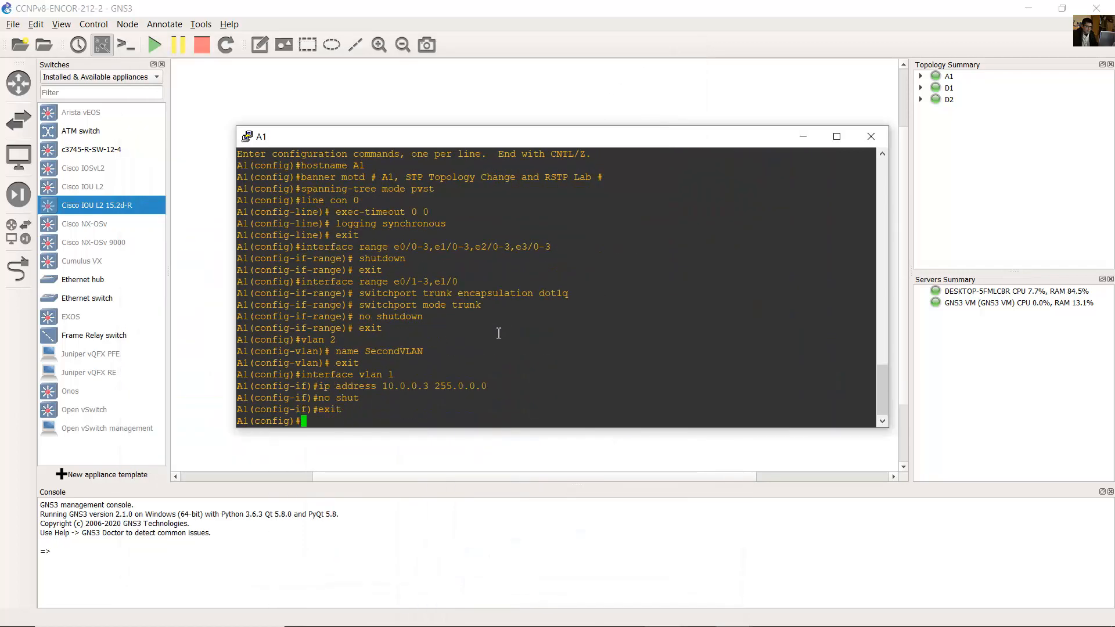
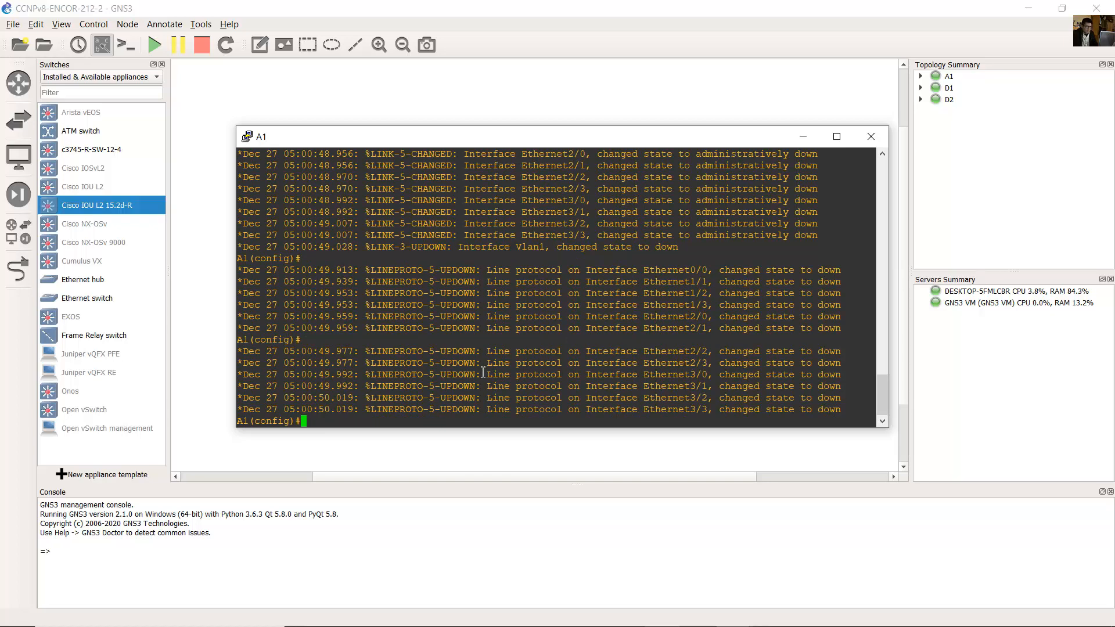
pyautogui.scroll(13, 483, 372)
pyautogui.scroll(-5, 479, 370)
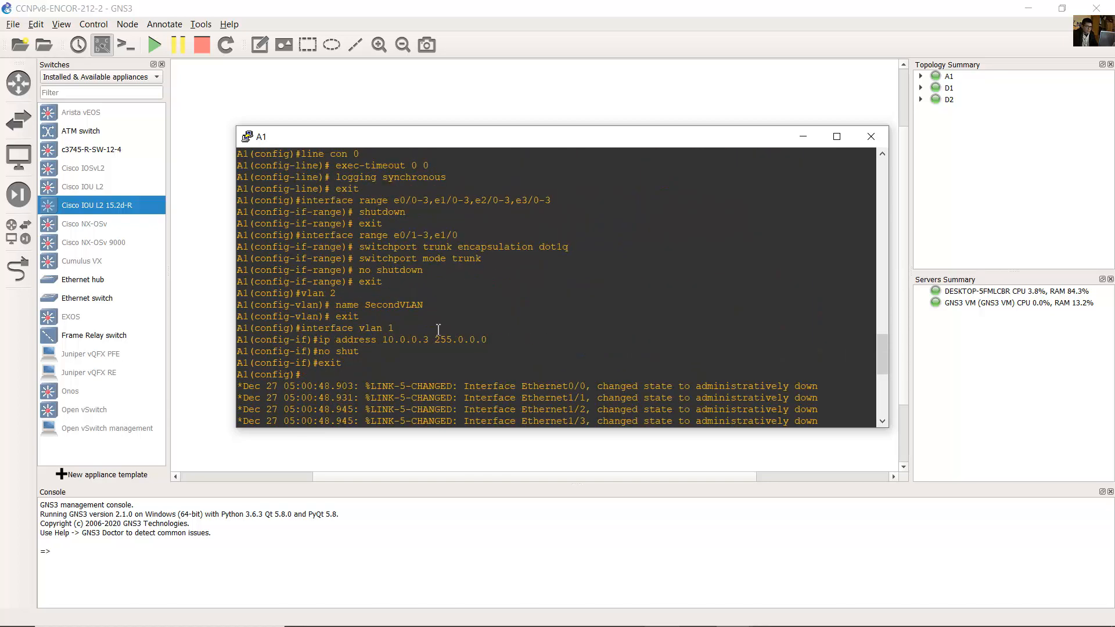
pyautogui.scroll(4, 349, 229)
pyautogui.moveTo(311, 264); pyautogui.dragTo(449, 364)
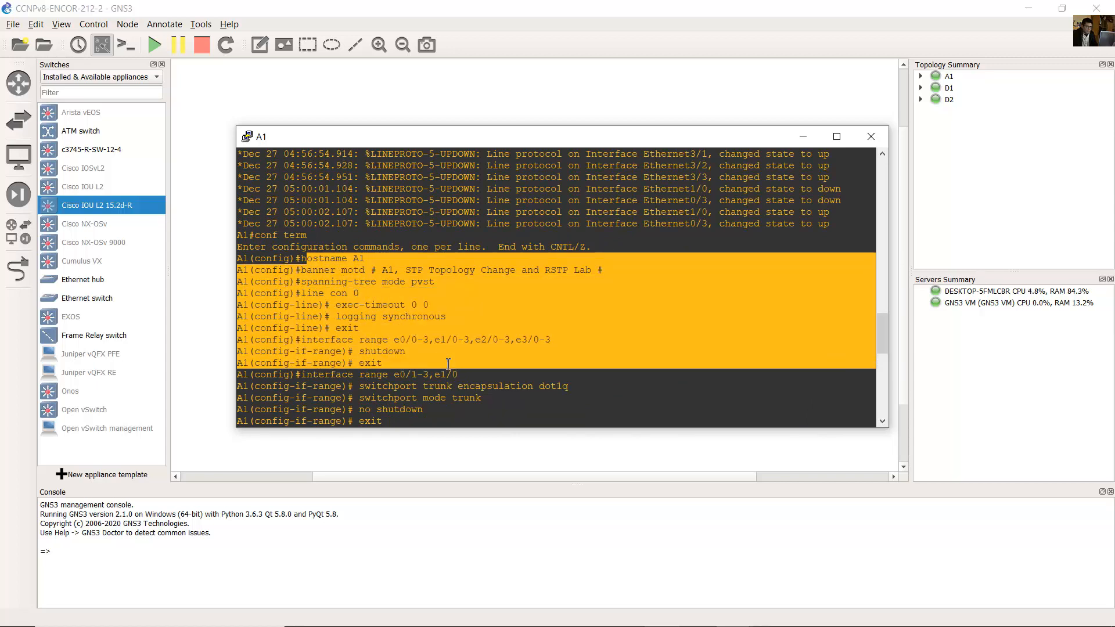
pyautogui.scroll(-4, 444, 354)
pyautogui.moveTo(350, 238); pyautogui.dragTo(418, 373)
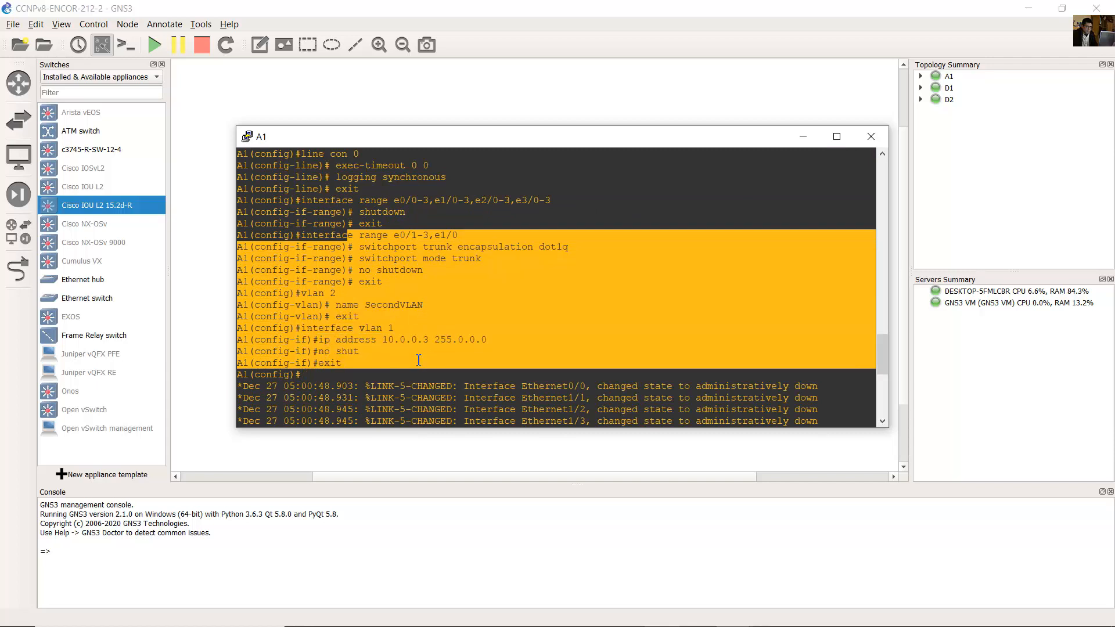
pyautogui.doubleClick(424, 339)
pyautogui.click(458, 340)
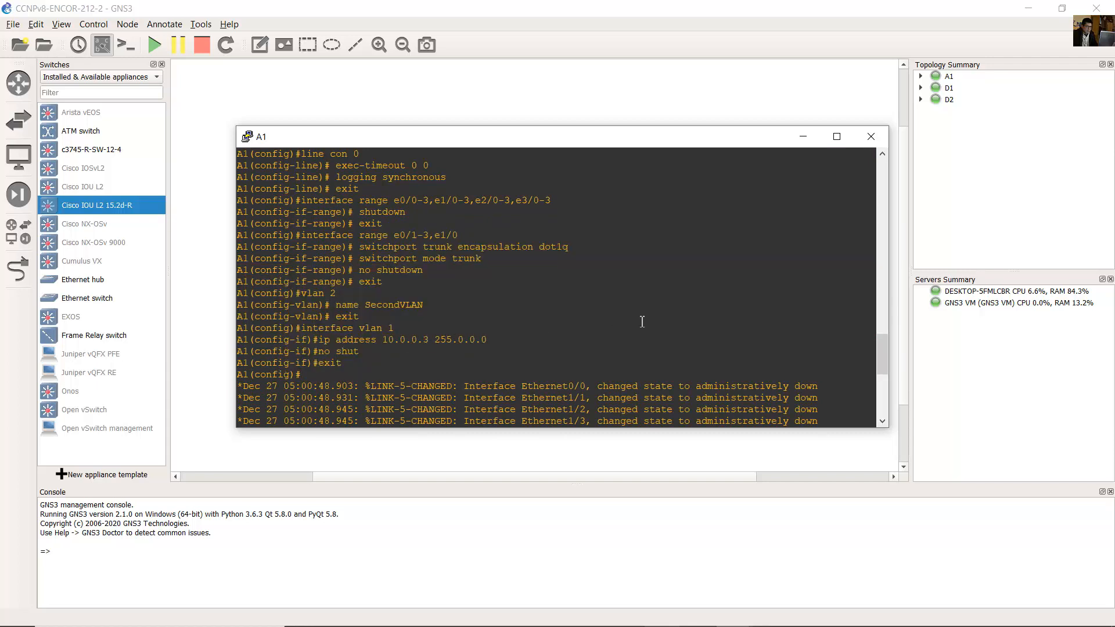
pyautogui.click(803, 137)
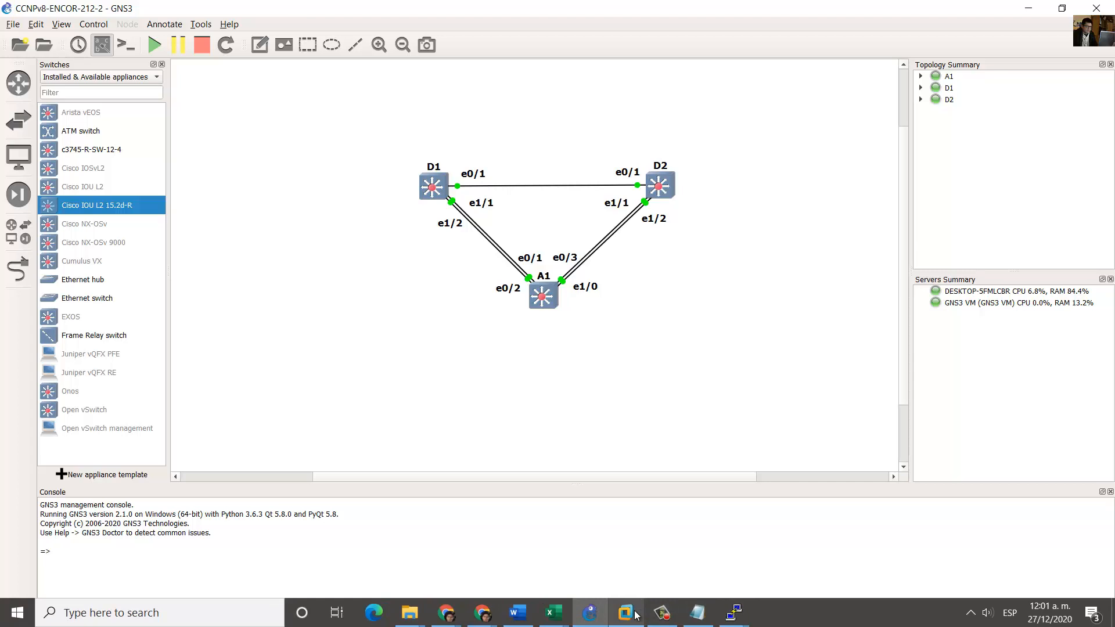
# Step: Switch to the Word lab guide and read the note on outputs and Spanning Tree topologies that precedes Part 2
pyautogui.click(517, 612)
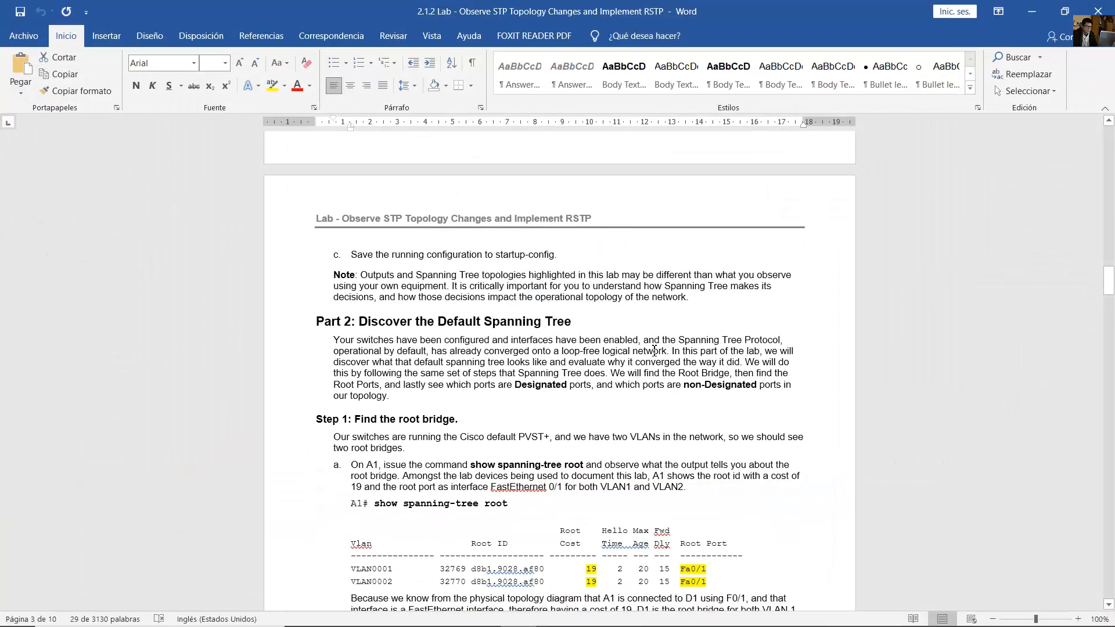
pyautogui.scroll(-3, 655, 351)
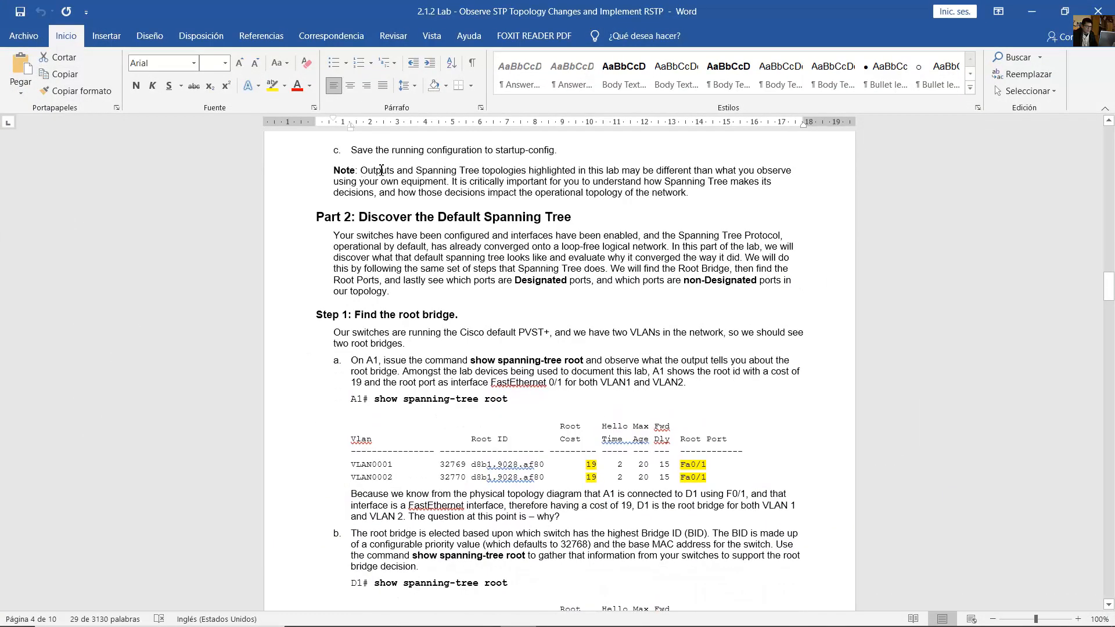
pyautogui.moveTo(381, 170); pyautogui.dragTo(728, 173)
pyautogui.click(675, 203)
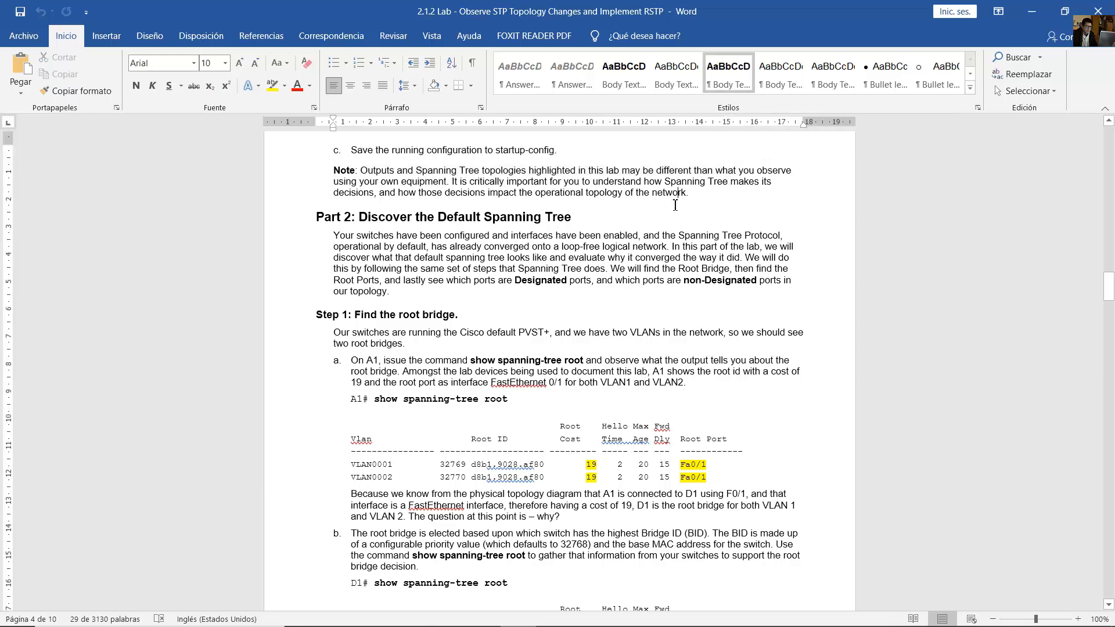
pyautogui.scroll(-1, 672, 210)
pyautogui.scroll(-1, 673, 210)
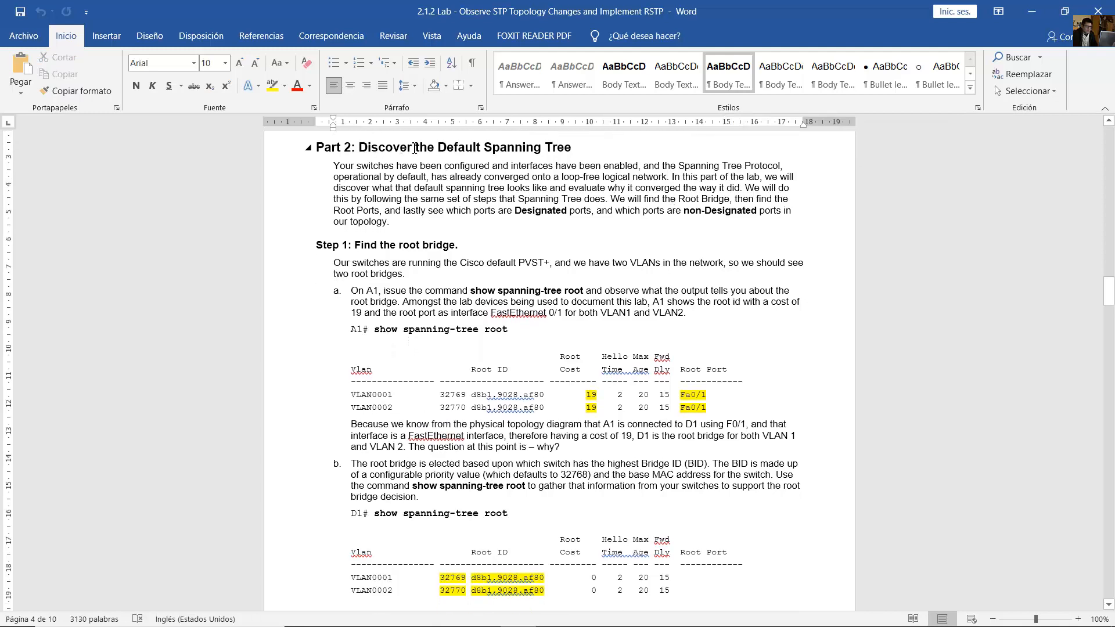
# Step: Read the introduction of "Part 2: Discover the Default Spanning Tree" at a slightly larger zoom
pyautogui.moveTo(415, 148); pyautogui.dragTo(574, 148)
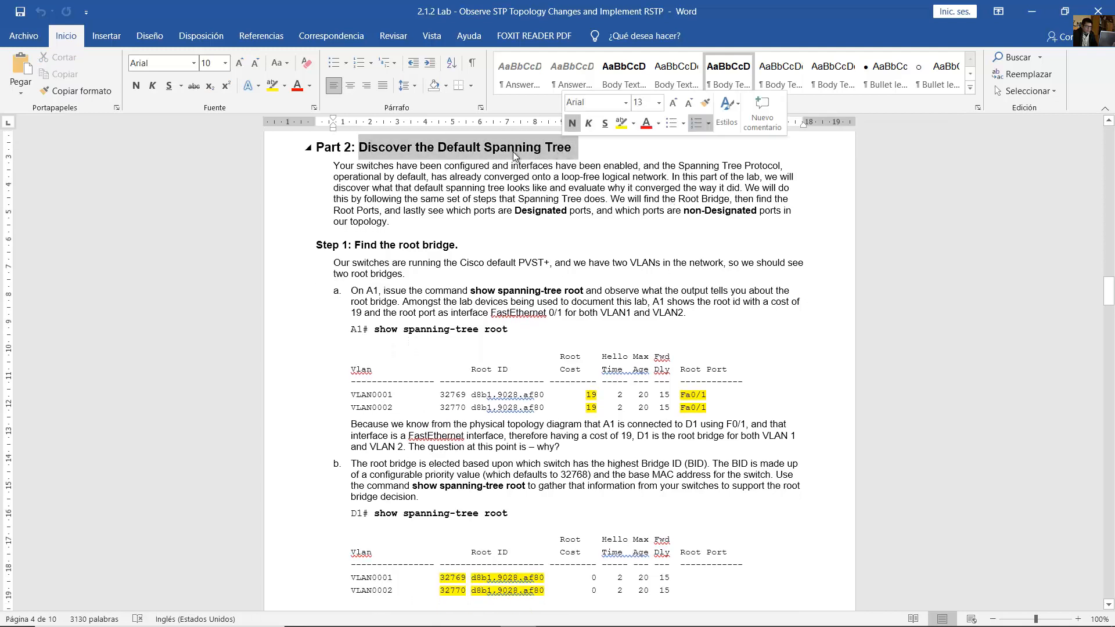
pyautogui.click(367, 174)
pyautogui.keyDown('ctrl'); pyautogui.scroll(1, 367, 175); pyautogui.keyUp('ctrl')
pyautogui.moveTo(310, 168); pyautogui.dragTo(789, 171)
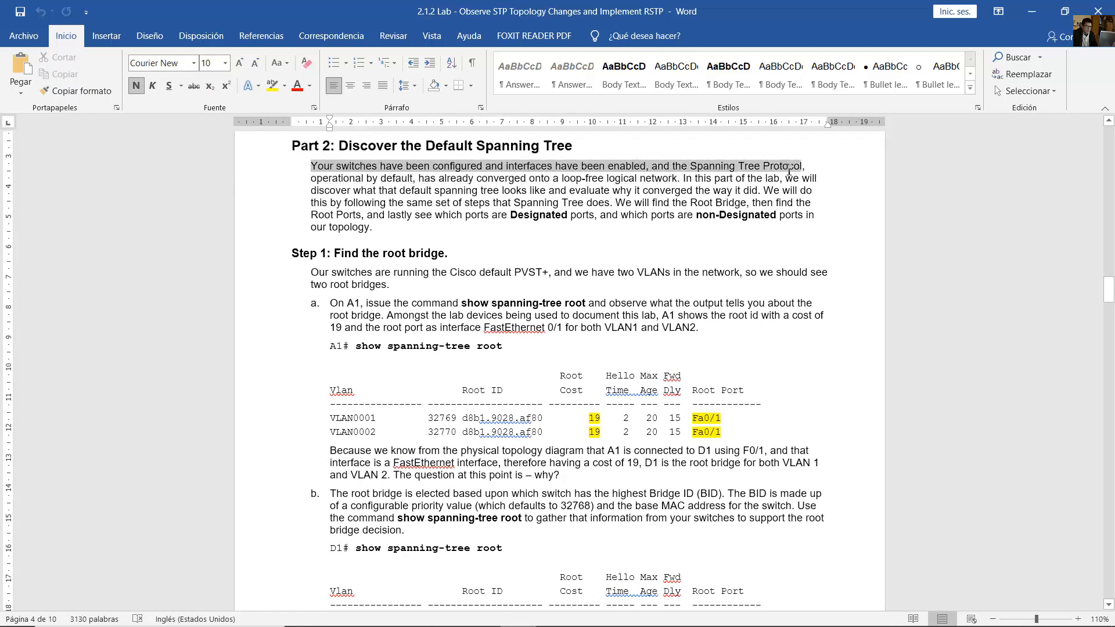
pyautogui.moveTo(586, 163); pyautogui.dragTo(672, 180)
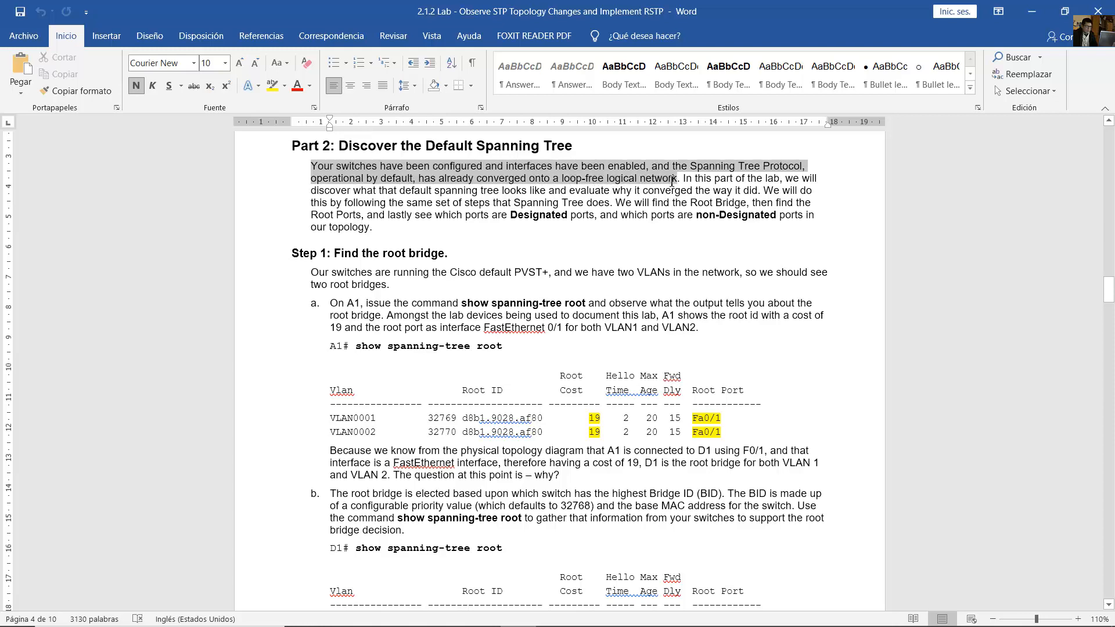
pyautogui.moveTo(663, 184); pyautogui.dragTo(517, 226)
pyautogui.scroll(-3, 407, 209)
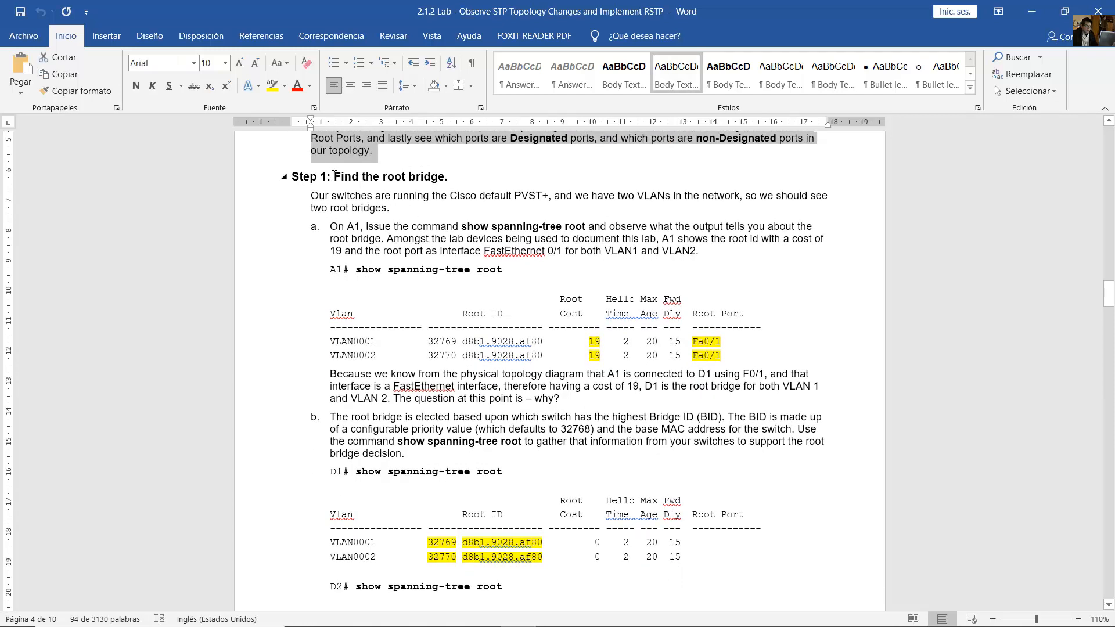
# Step: Read Step 1, "Find the root bridge", including instruction a about issuing show spanning-tree root on A1
pyautogui.tripleClick(416, 177)
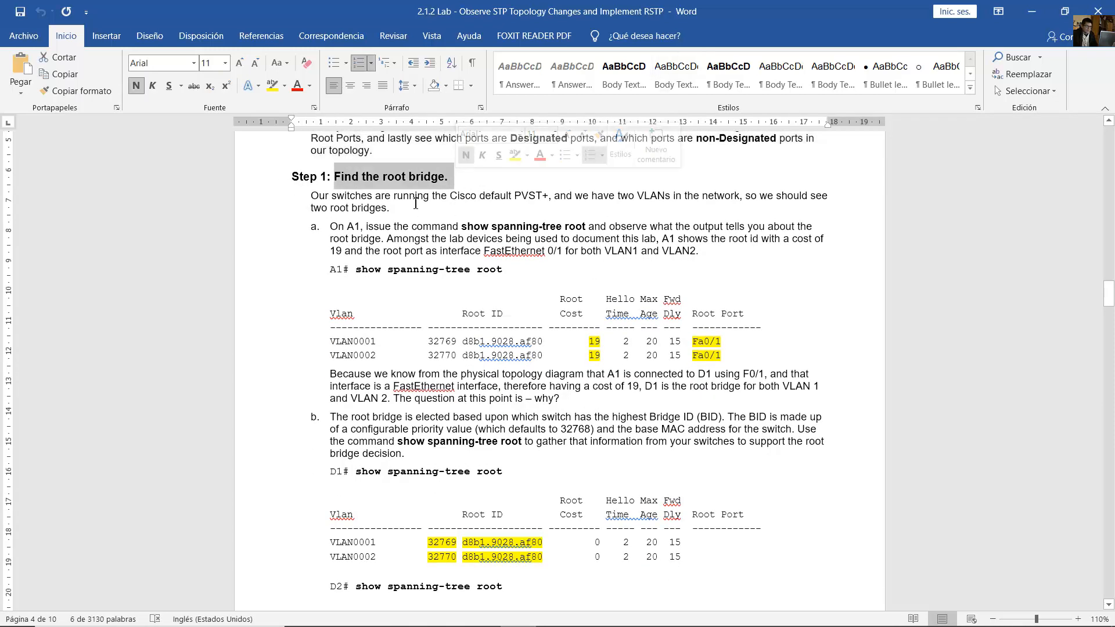
pyautogui.moveTo(311, 198); pyautogui.dragTo(445, 210)
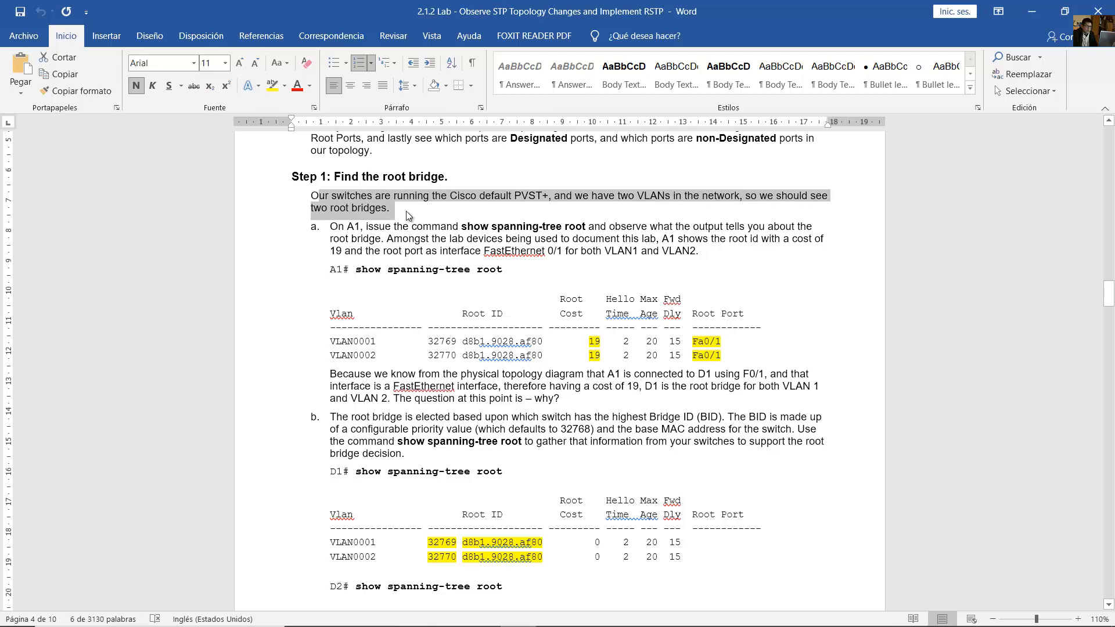
pyautogui.moveTo(406, 210); pyautogui.dragTo(406, 211)
pyautogui.click(399, 235)
pyautogui.scroll(-1, 399, 235)
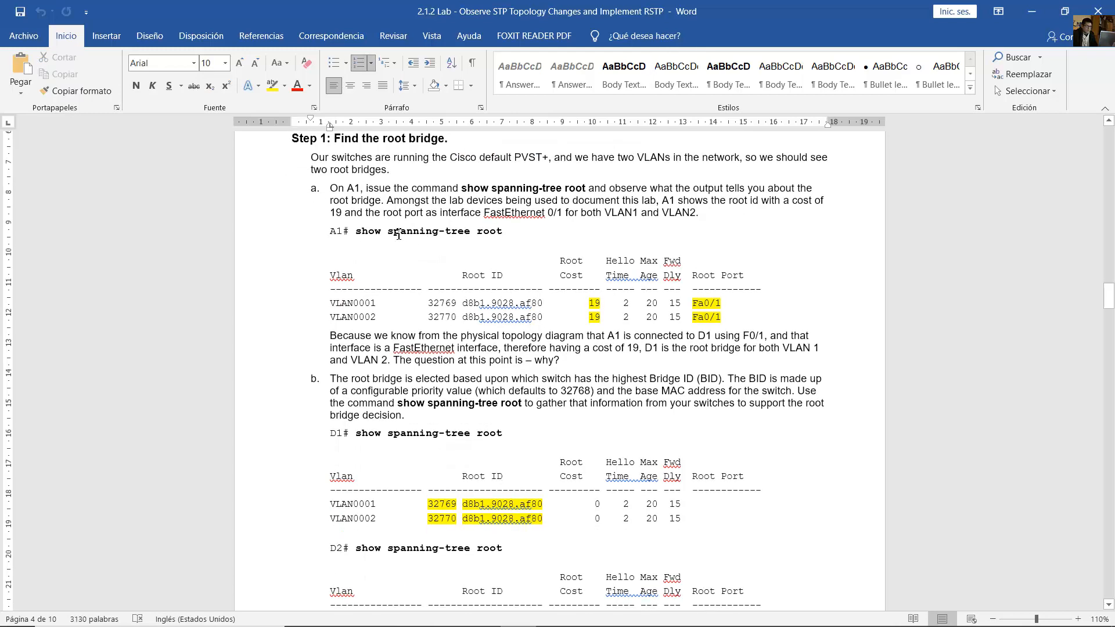
pyautogui.moveTo(346, 191); pyautogui.dragTo(388, 203)
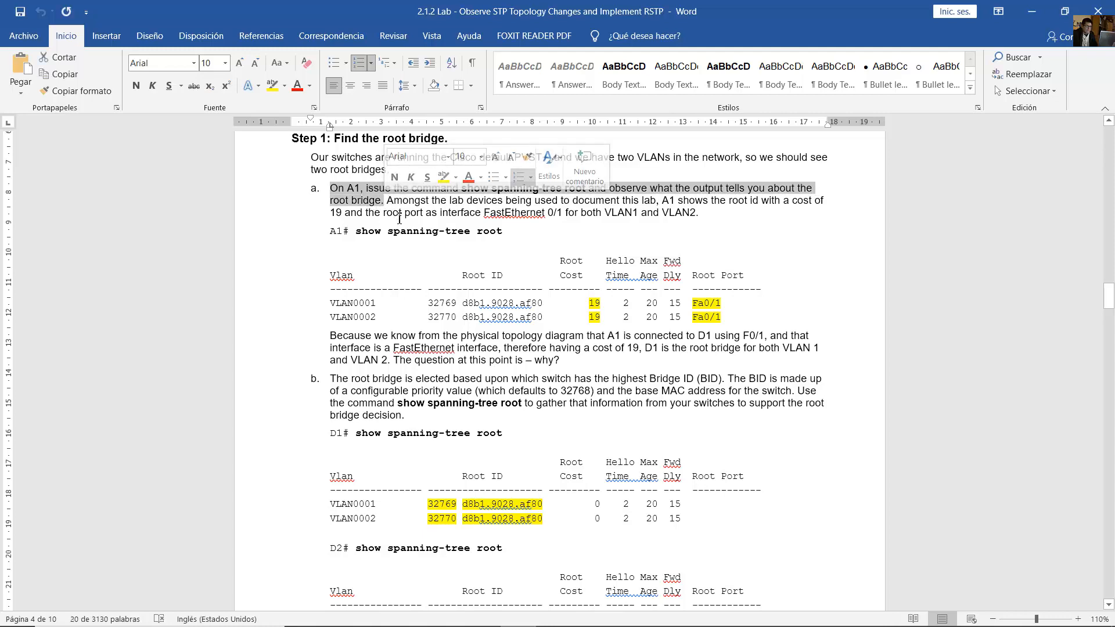
pyautogui.click(406, 219)
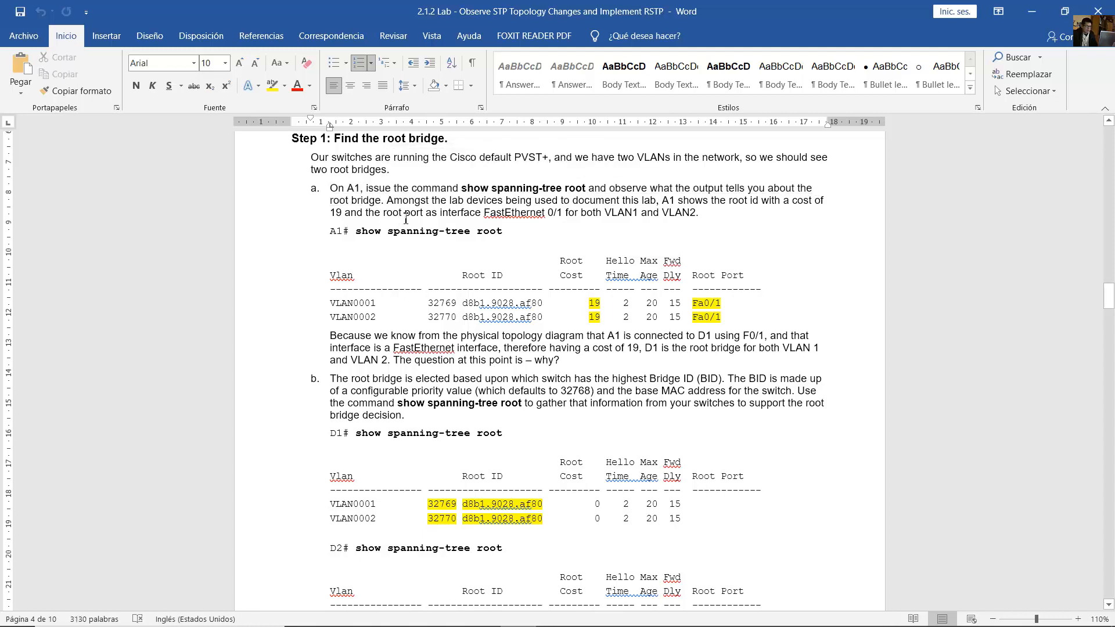
# Step: Switch to GNS3 and arrange A1's console beside the topology so the switches and their links stay visible
pyautogui.moveTo(681, 616)
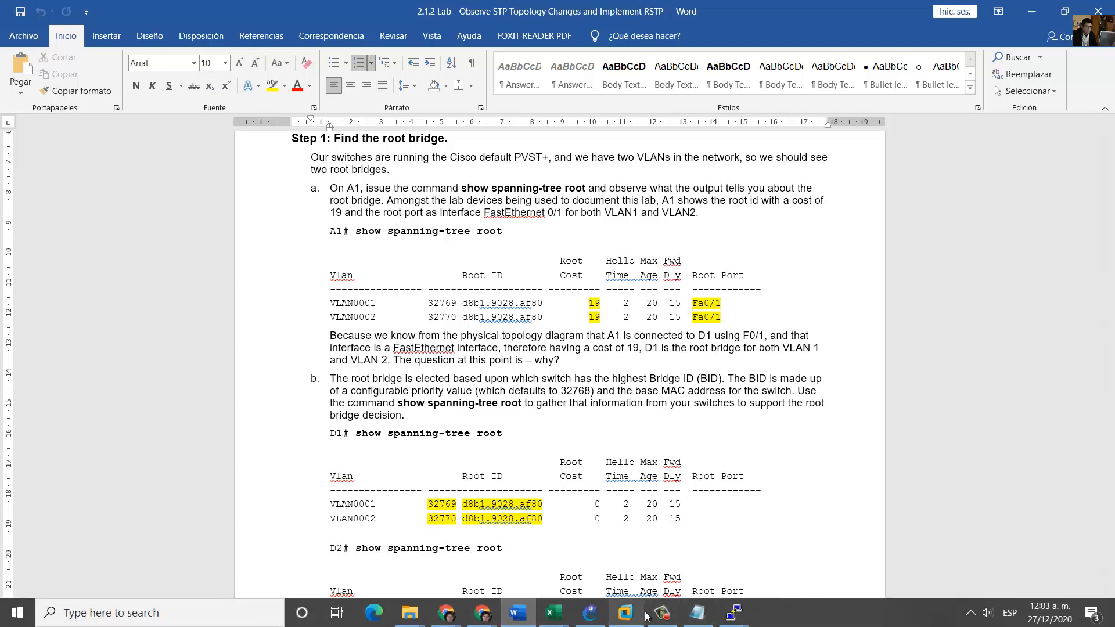
pyautogui.click(591, 613)
pyautogui.moveTo(614, 413); pyautogui.dragTo(483, 284)
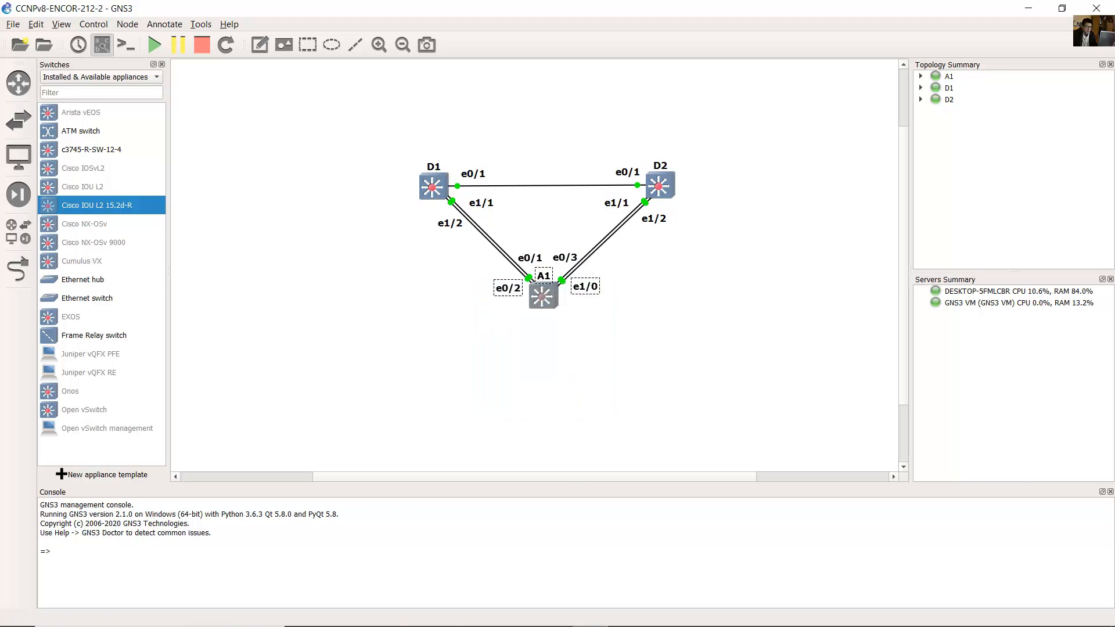
pyautogui.moveTo(734, 611)
pyautogui.click(859, 560)
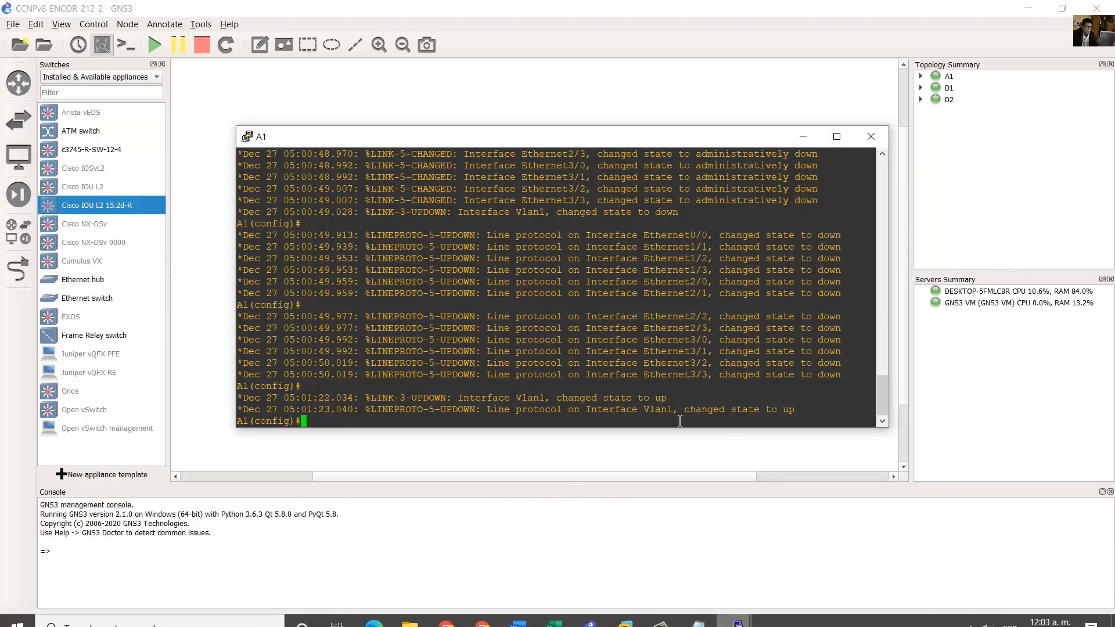
pyautogui.moveTo(593, 131); pyautogui.dragTo(710, 205)
pyautogui.click(871, 140)
pyautogui.moveTo(904, 150); pyautogui.dragTo(903, 203)
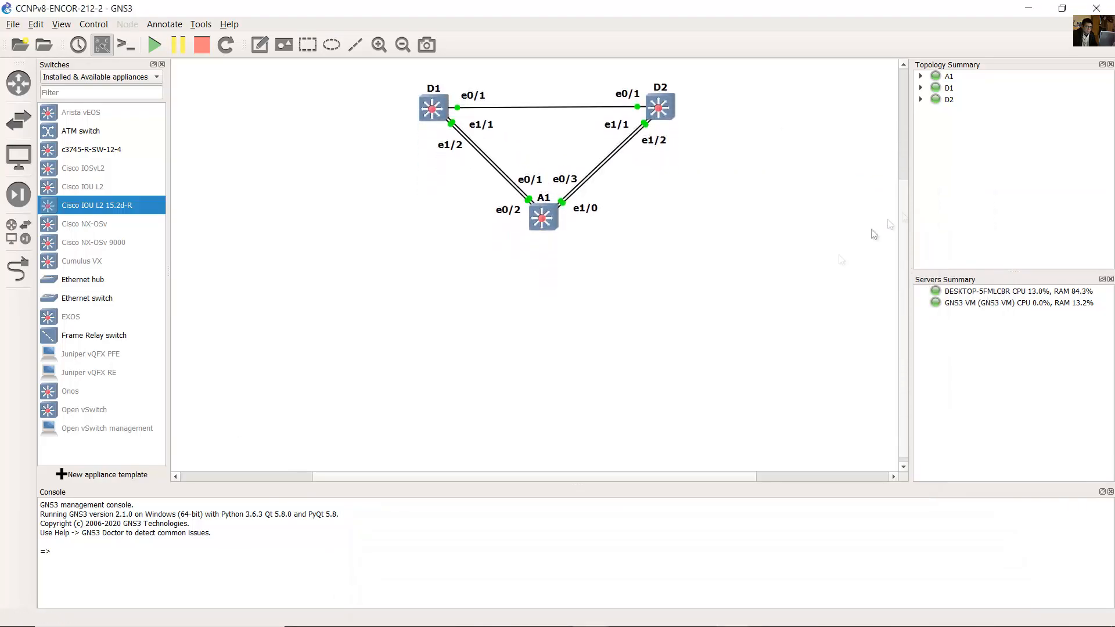
pyautogui.moveTo(546, 476); pyautogui.dragTo(678, 476)
pyautogui.moveTo(734, 611)
pyautogui.click(823, 566)
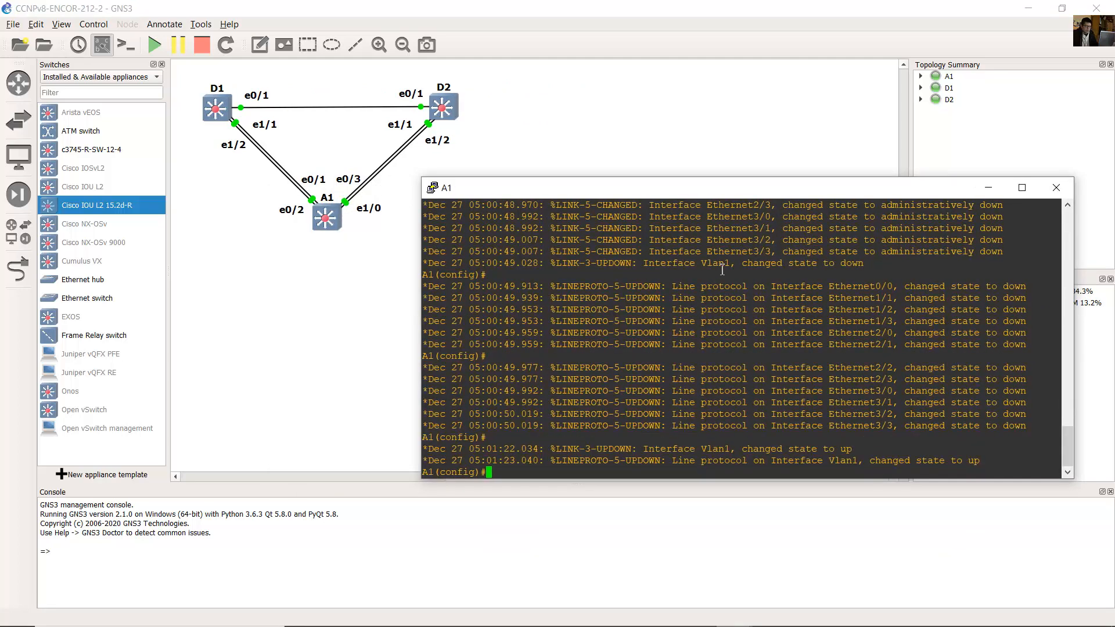
# Step: Leave A1's configuration mode with "end" and run "show spanning-tree root"
pyautogui.write('end')
pyautogui.press('Return')
pyautogui.write('show')
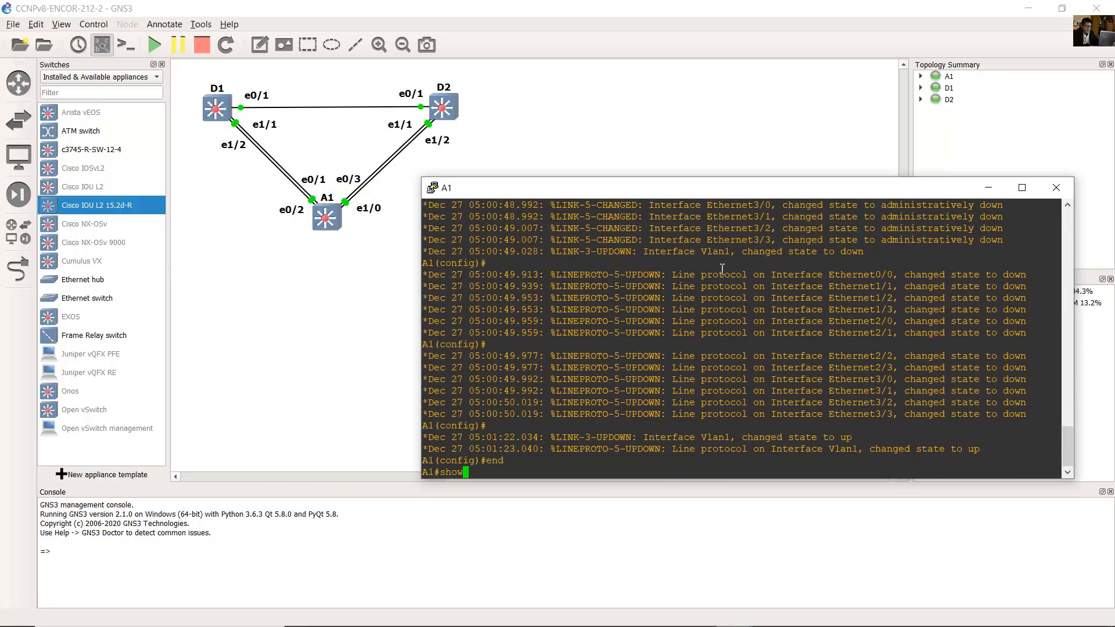
pyautogui.write(' spanning-tre')
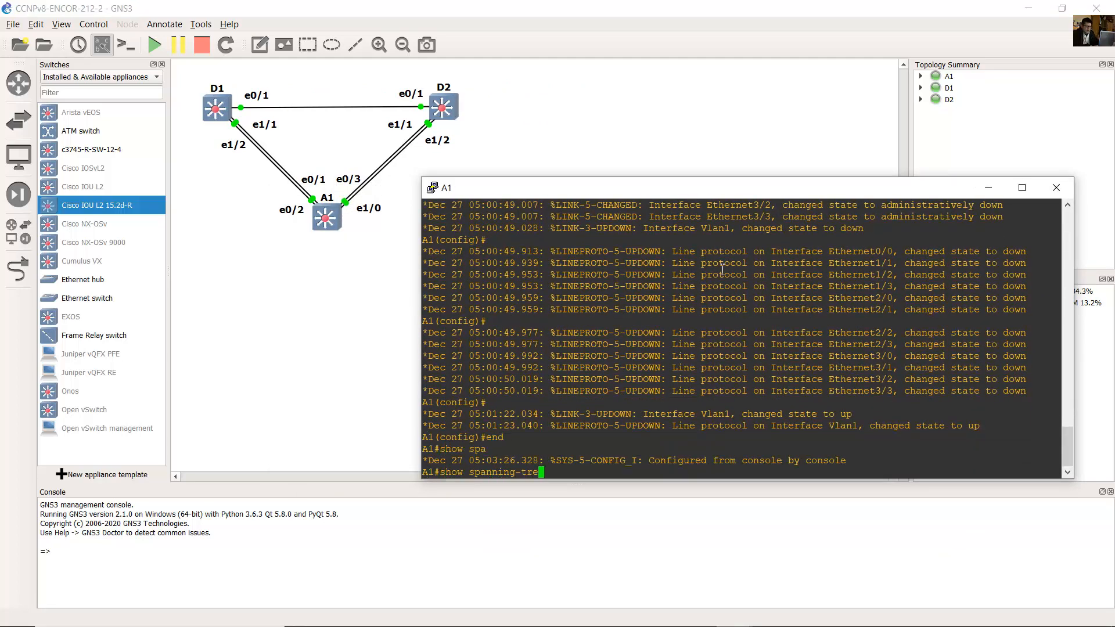
pyautogui.write('e root')
pyautogui.press('Return')
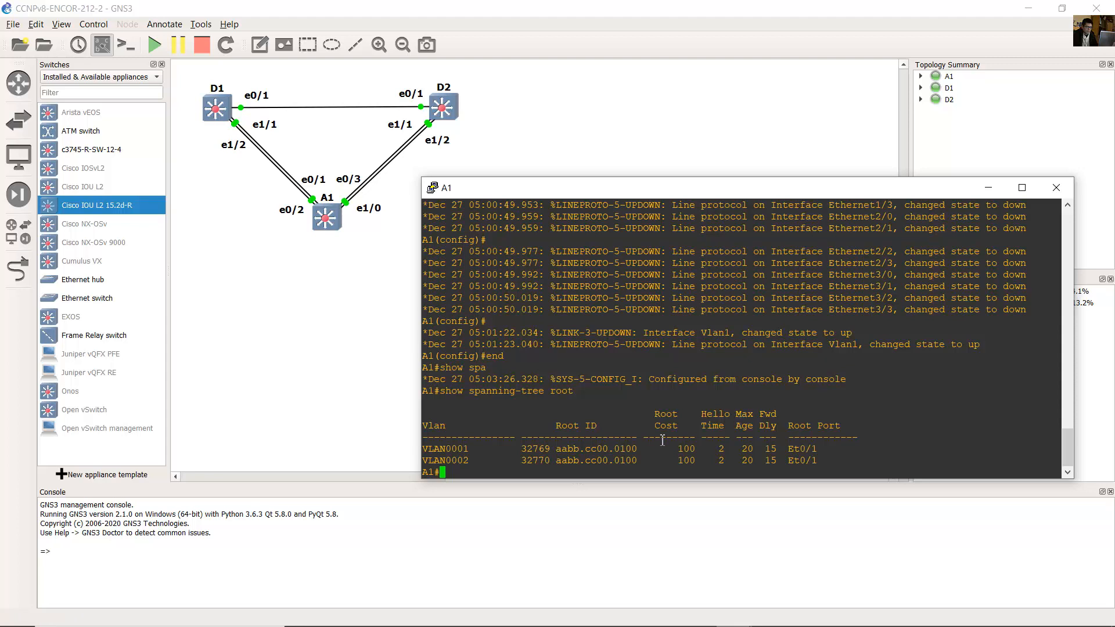
# Step: Examine the root ID, root cost and root port for VLAN0001 and VLAN0002 in A1's output
pyautogui.moveTo(517, 449); pyautogui.dragTo(640, 449)
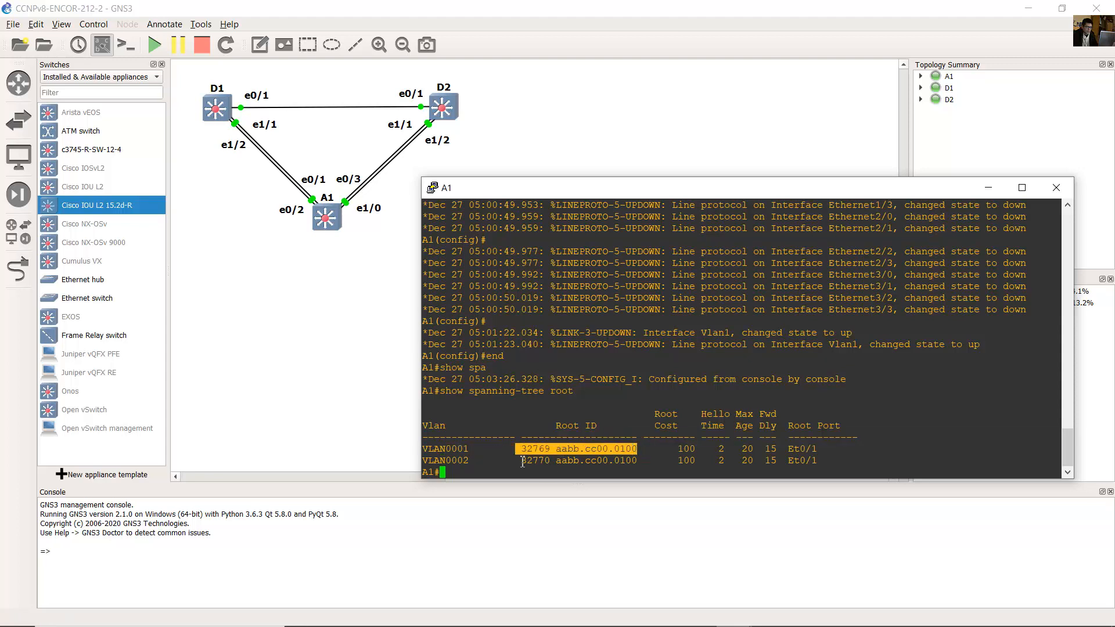
pyautogui.moveTo(522, 462); pyautogui.dragTo(688, 471)
pyautogui.click(625, 457)
pyautogui.click(712, 450)
pyautogui.moveTo(788, 451); pyautogui.dragTo(820, 449)
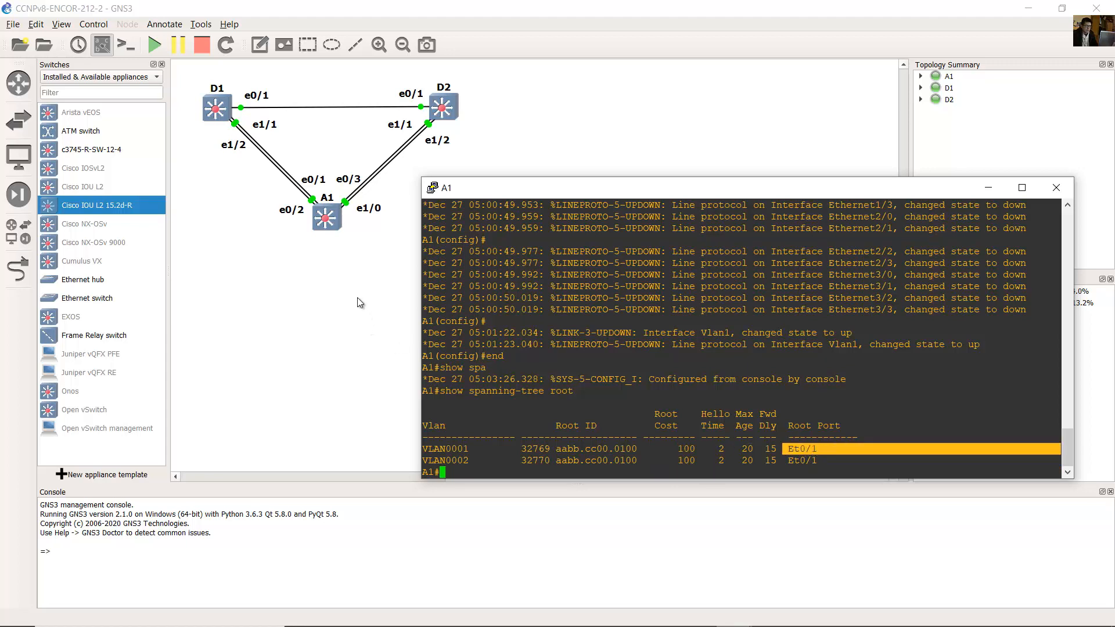
# Step: Locate A1's root port e0/1 in the topology and trace its link to the root bridge
pyautogui.click(349, 265)
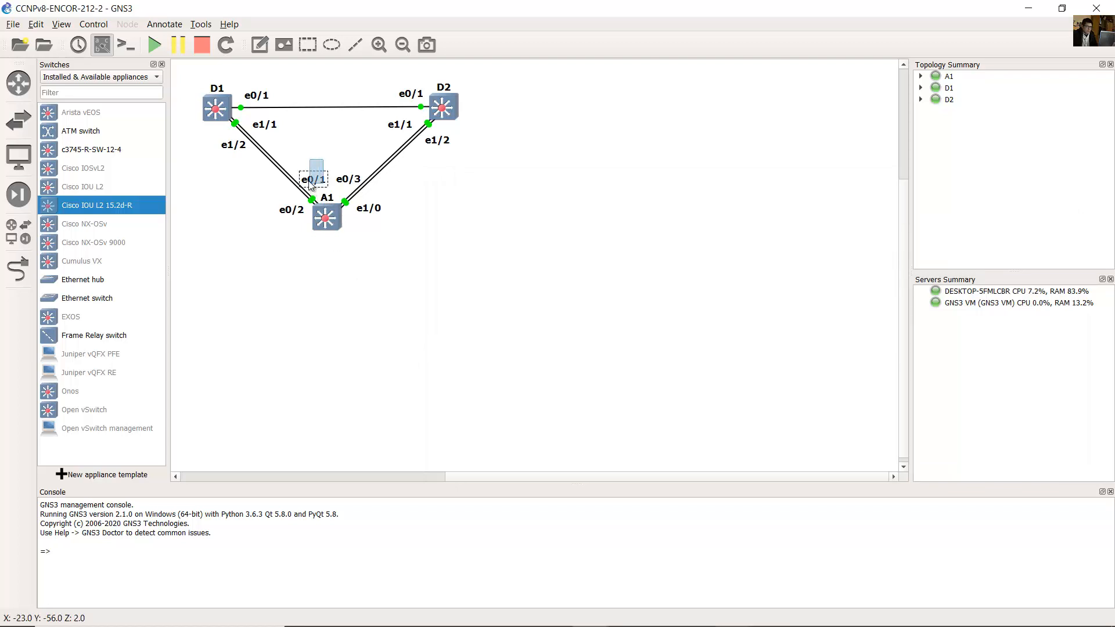
pyautogui.moveTo(309, 182); pyautogui.dragTo(312, 183)
pyautogui.moveTo(330, 152); pyautogui.dragTo(307, 185)
pyautogui.moveTo(179, 82); pyautogui.dragTo(230, 128)
pyautogui.click(292, 142)
pyautogui.click(316, 179)
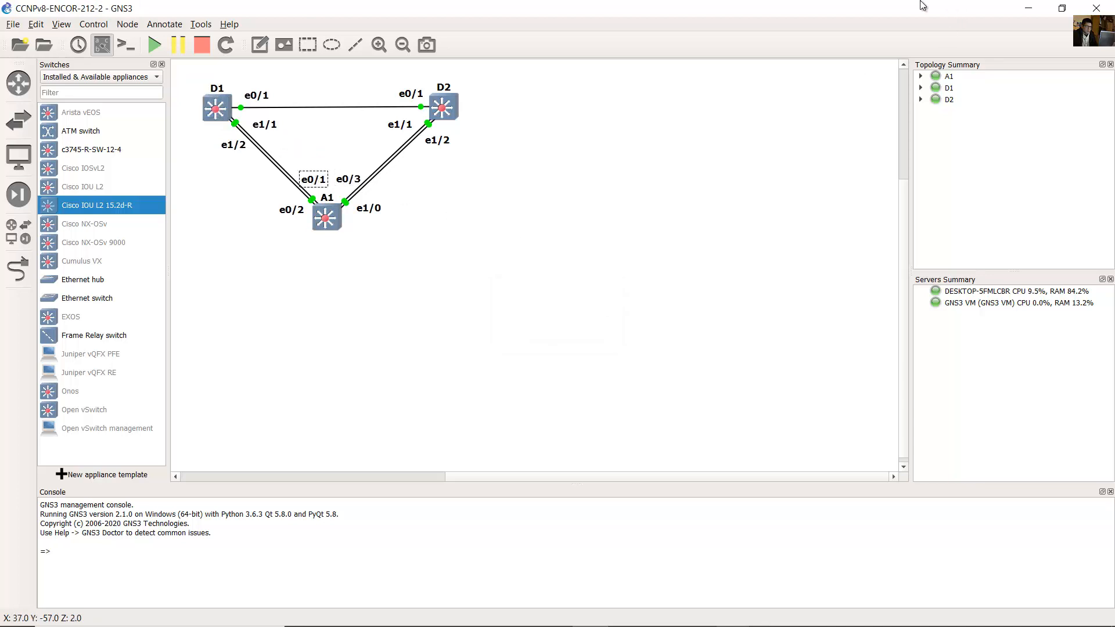
# Step: Bring up A1's console again, then return to Step 1a in the Word lab guide
pyautogui.moveTo(734, 613)
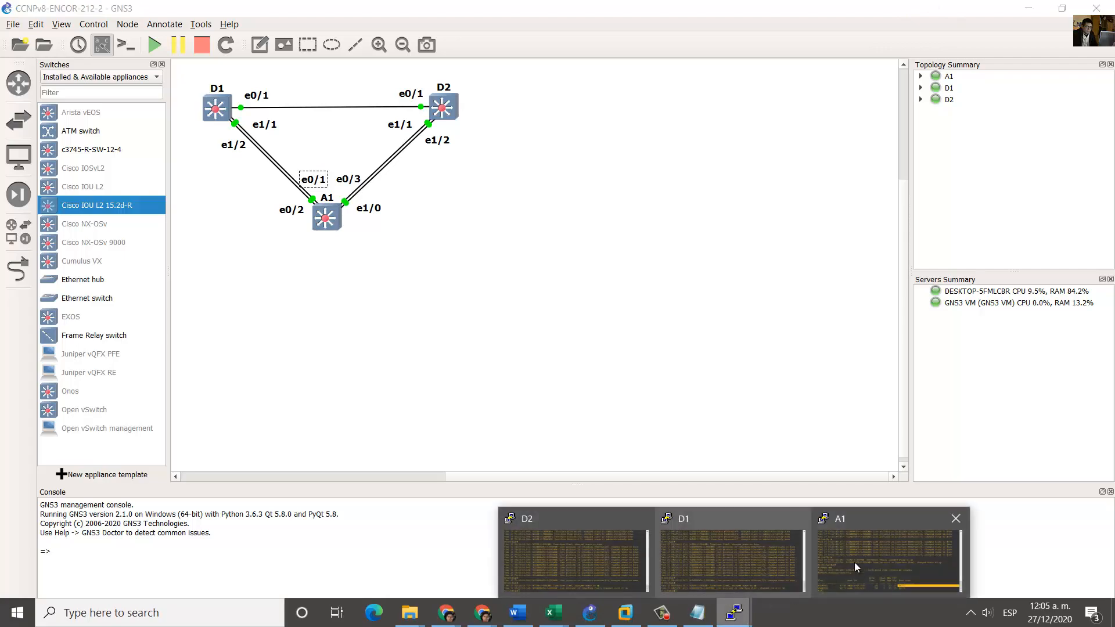
pyautogui.click(856, 568)
pyautogui.hotkey('alt', 'Tab')
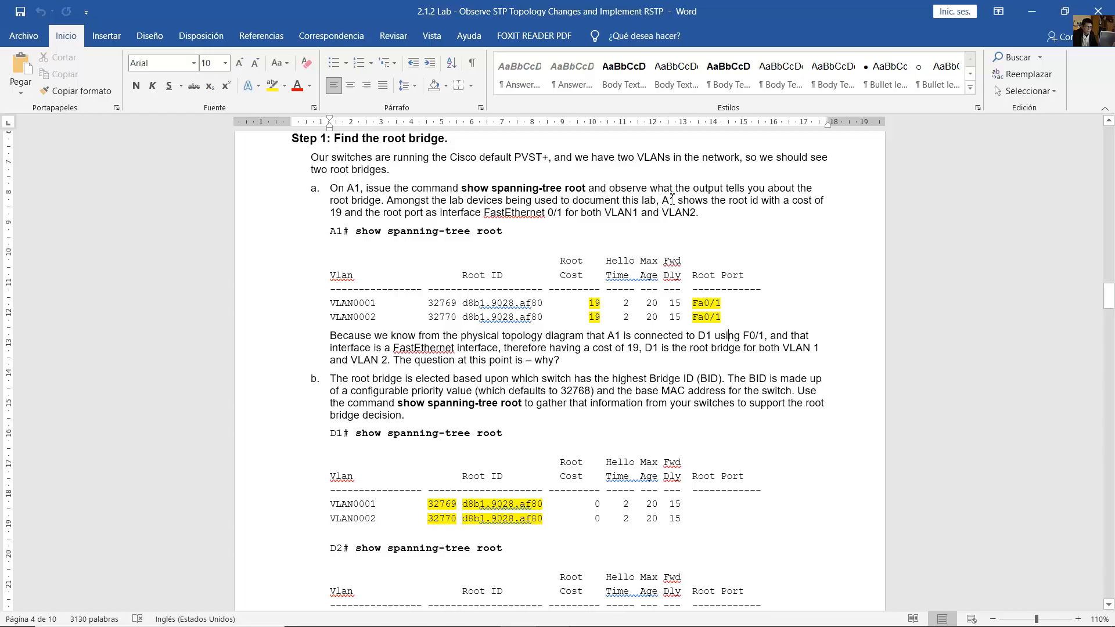
# Step: Read Step 1a's statement on A1's root cost and root port and the matching columns in its sample output
pyautogui.moveTo(657, 201); pyautogui.dragTo(566, 212)
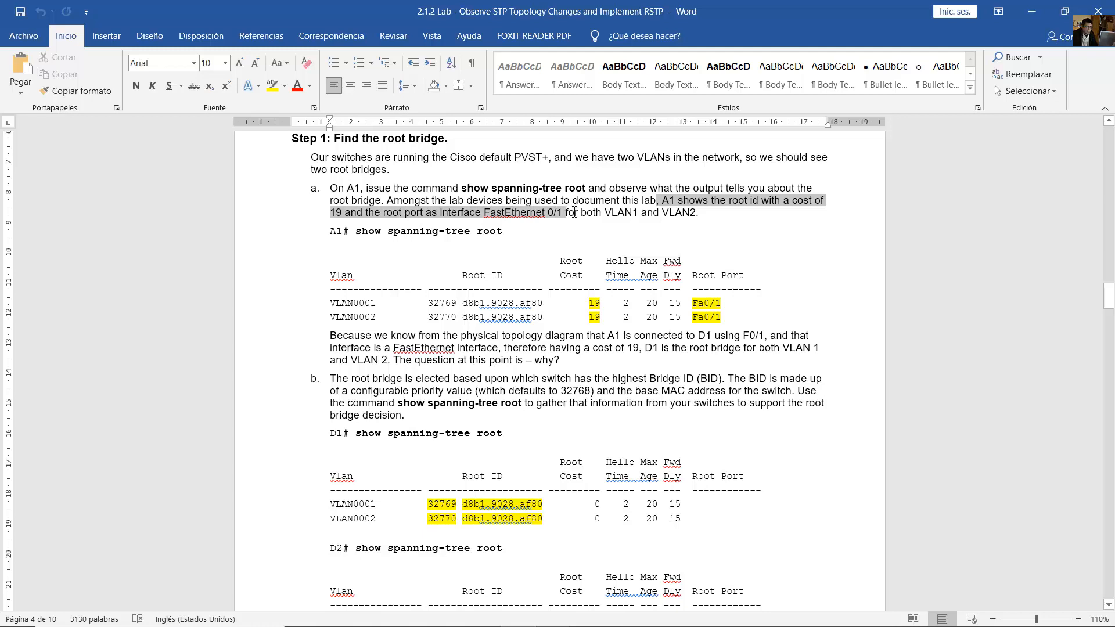
pyautogui.moveTo(591, 211); pyautogui.dragTo(694, 210)
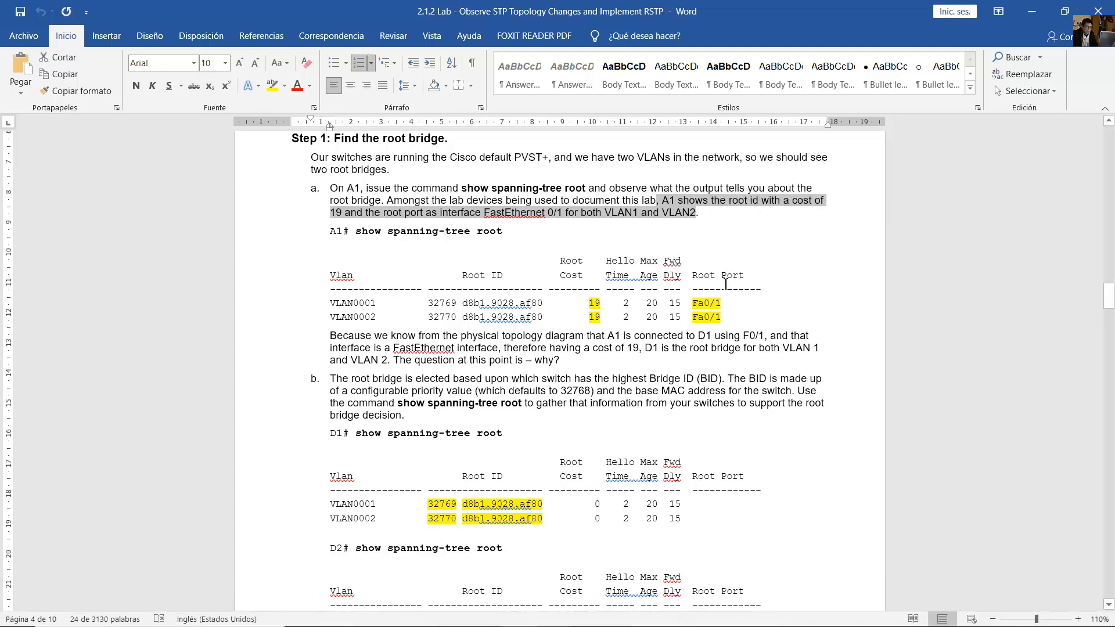
pyautogui.moveTo(704, 303); pyautogui.dragTo(729, 317)
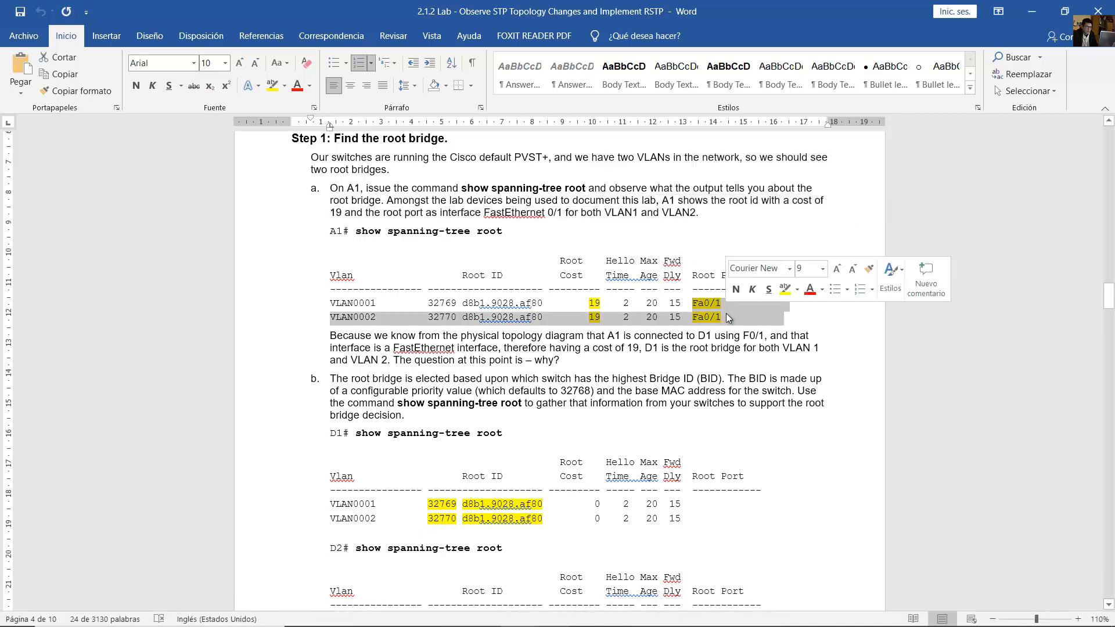
# Step: Switch to GNS3, check the root port entries in A1's console output and locate A1's e0/1 link in the topology
pyautogui.click(1038, 16)
pyautogui.moveTo(785, 449); pyautogui.dragTo(816, 463)
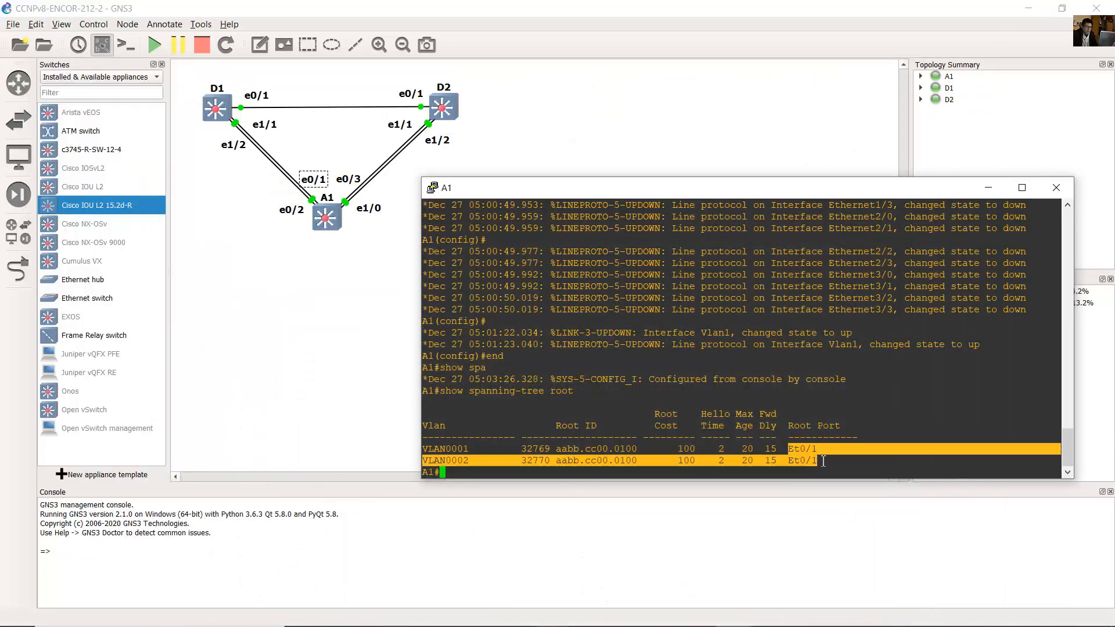
pyautogui.moveTo(323, 156); pyautogui.dragTo(303, 182)
pyautogui.click(321, 148)
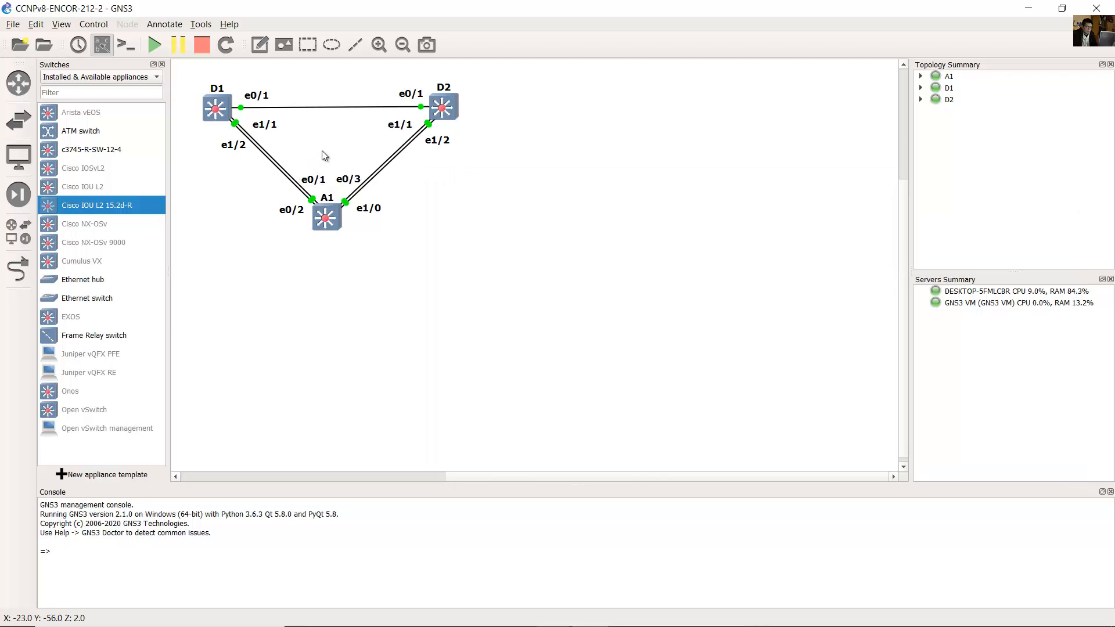
# Step: Return to the Word lab guide and read the explanation of why D1 is the root bridge for both VLANs
pyautogui.moveTo(764, 597)
pyautogui.click(518, 613)
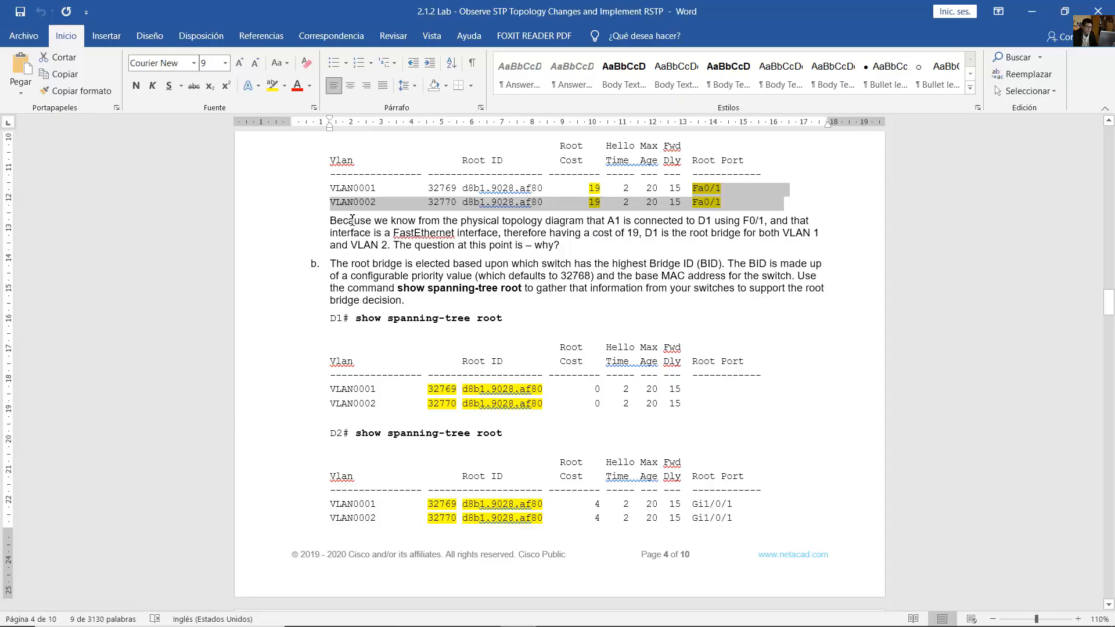
pyautogui.moveTo(338, 223); pyautogui.dragTo(816, 233)
pyautogui.moveTo(487, 230); pyautogui.dragTo(564, 253)
pyautogui.scroll(-1, 511, 241)
pyautogui.press('Up')
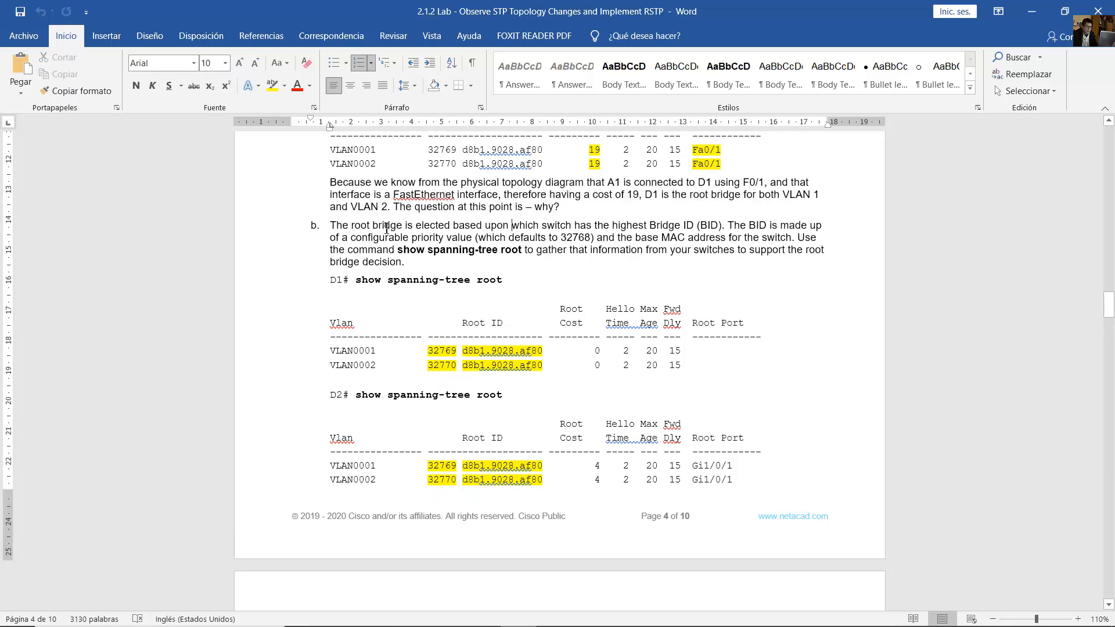
# Step: Read Step 1b on electing the root bridge by Bridge ID and the command to run on D1
pyautogui.moveTo(330, 225); pyautogui.dragTo(720, 228)
pyautogui.moveTo(728, 227); pyautogui.dragTo(445, 269)
pyautogui.click(400, 280)
pyautogui.moveTo(332, 282); pyautogui.dragTo(510, 284)
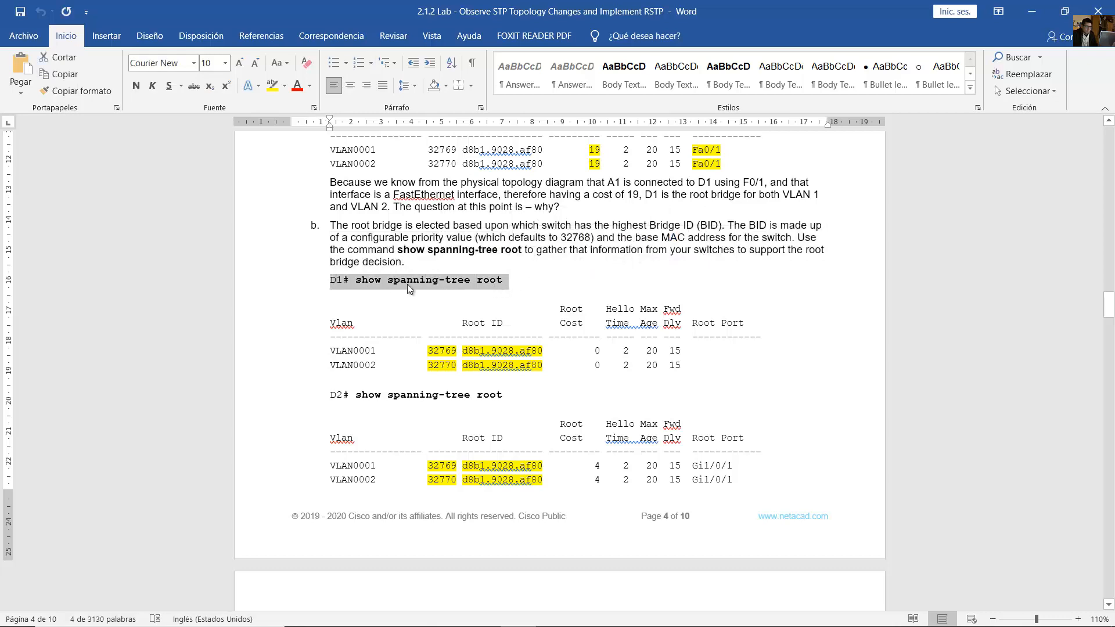
pyautogui.scroll(-2, 582, 288)
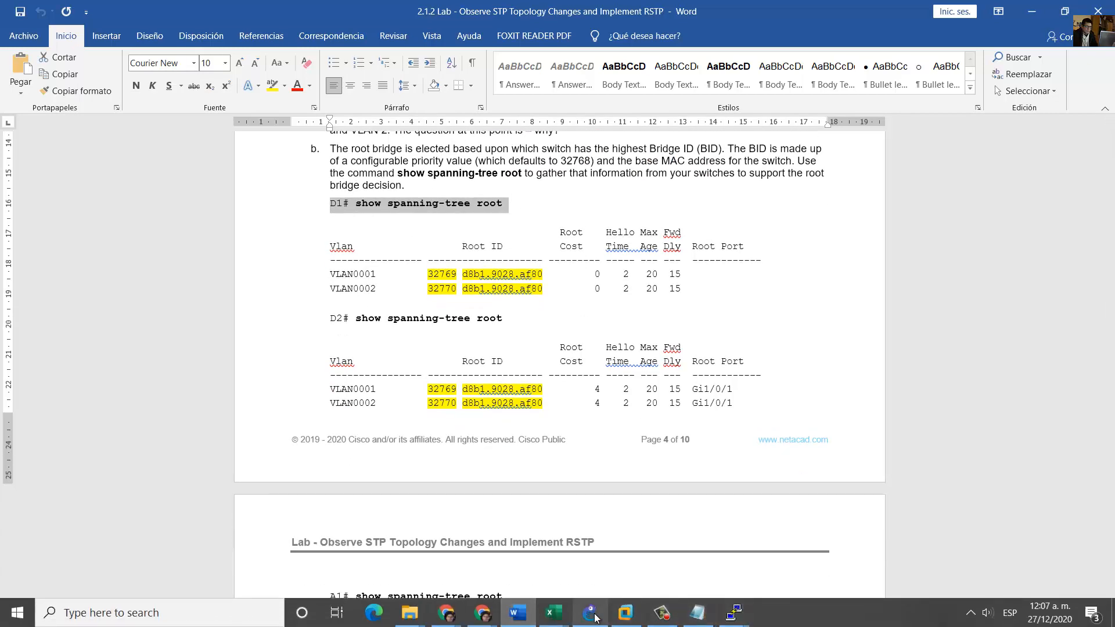
# Step: Switch to D1's console in GNS3, leave configuration mode with "end" and run "show spanning-tree root"
pyautogui.click(590, 619)
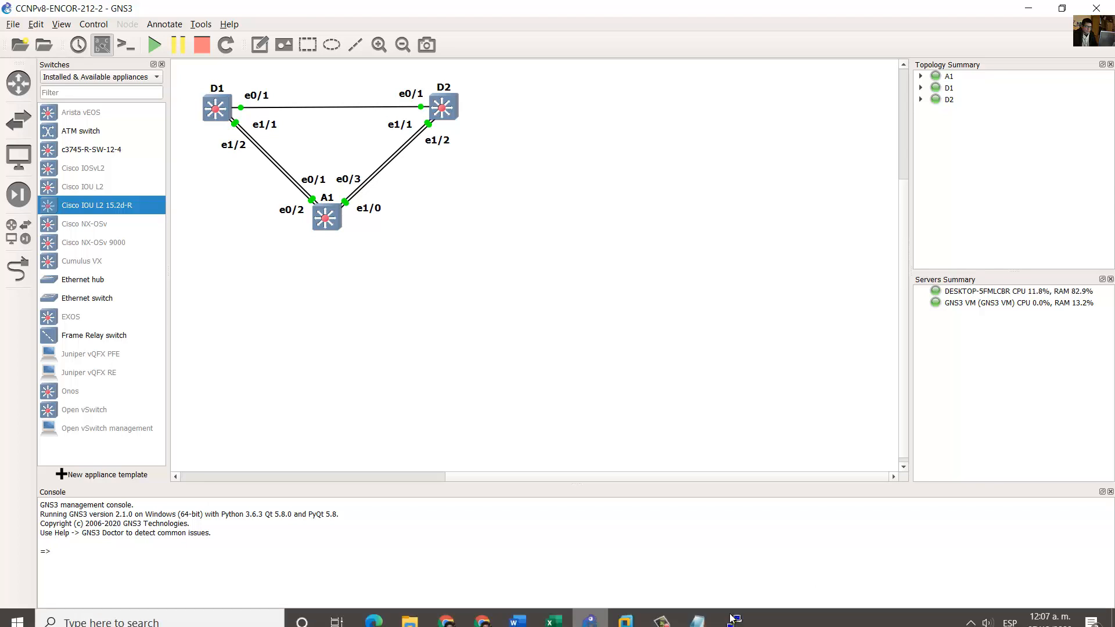
pyautogui.moveTo(734, 615)
pyautogui.click(713, 582)
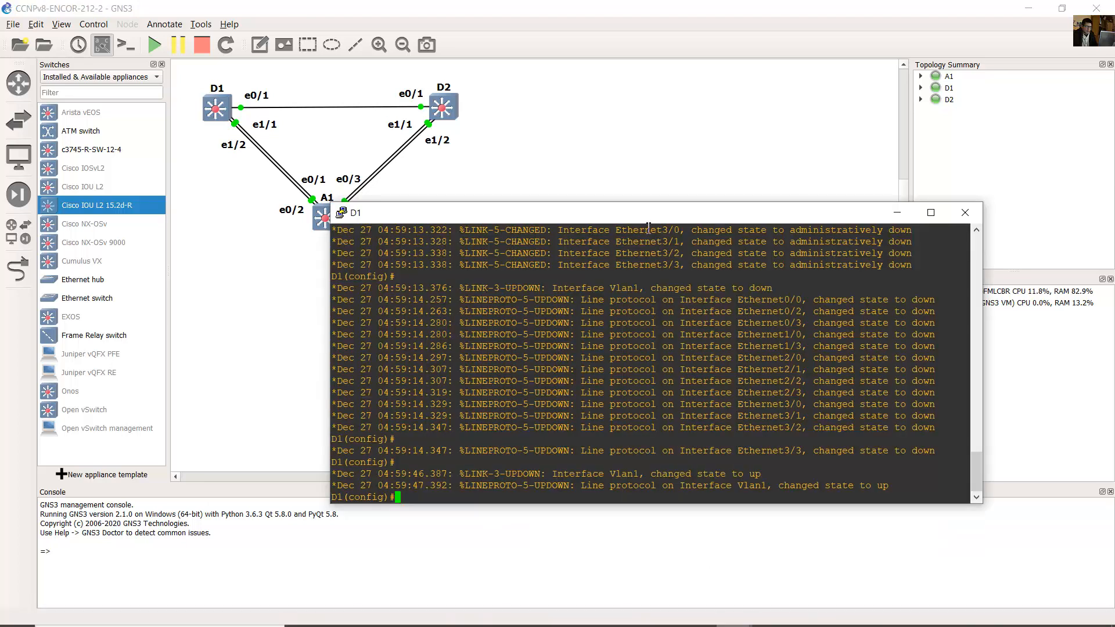
pyautogui.moveTo(648, 215); pyautogui.dragTo(743, 206)
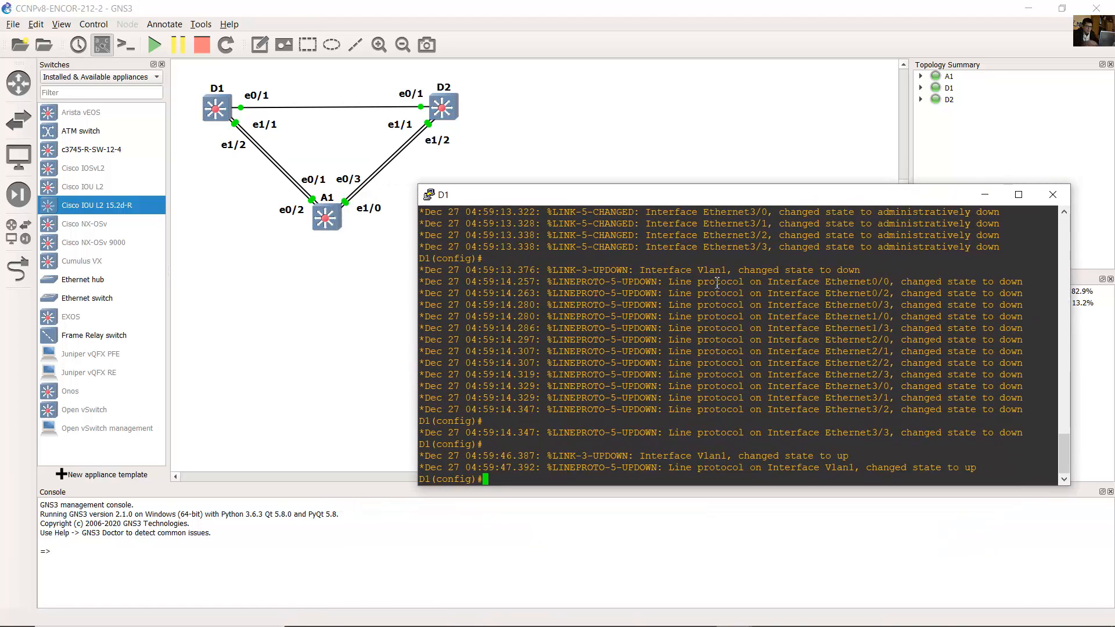
pyautogui.write('end')
pyautogui.press('Return')
pyautogui.press('Return')
pyautogui.write('show sp')
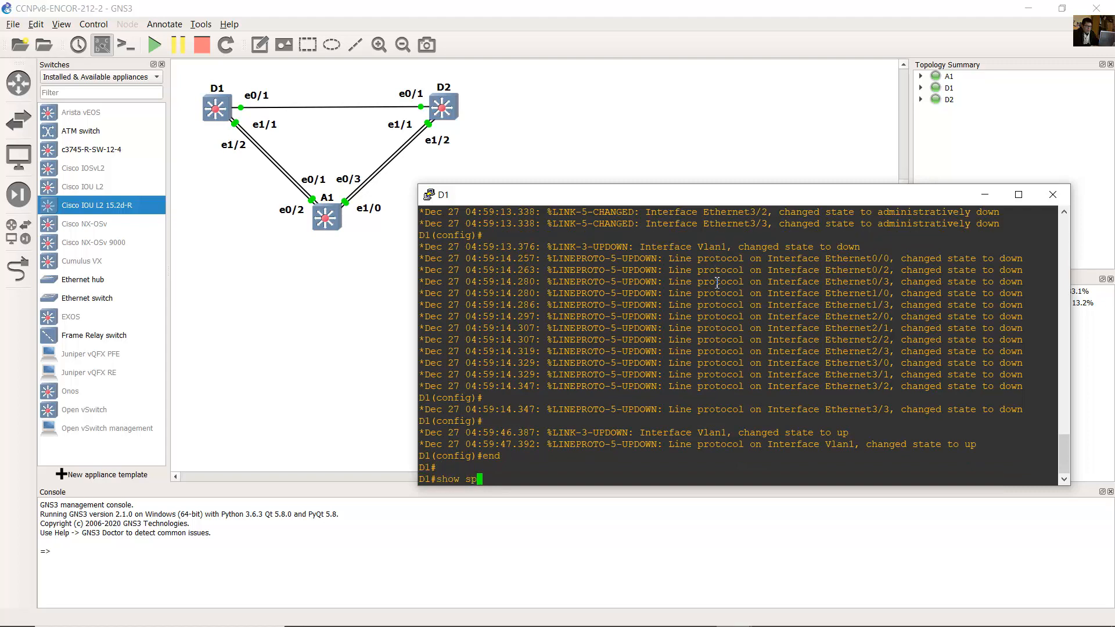
pyautogui.write('anning-tree root')
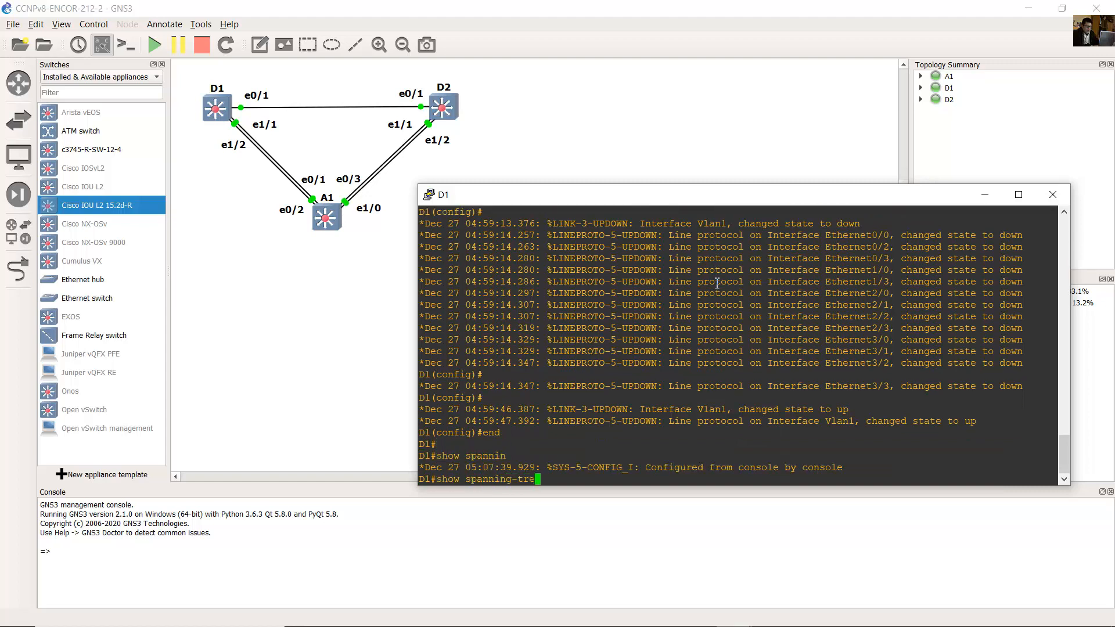
pyautogui.press('Return')
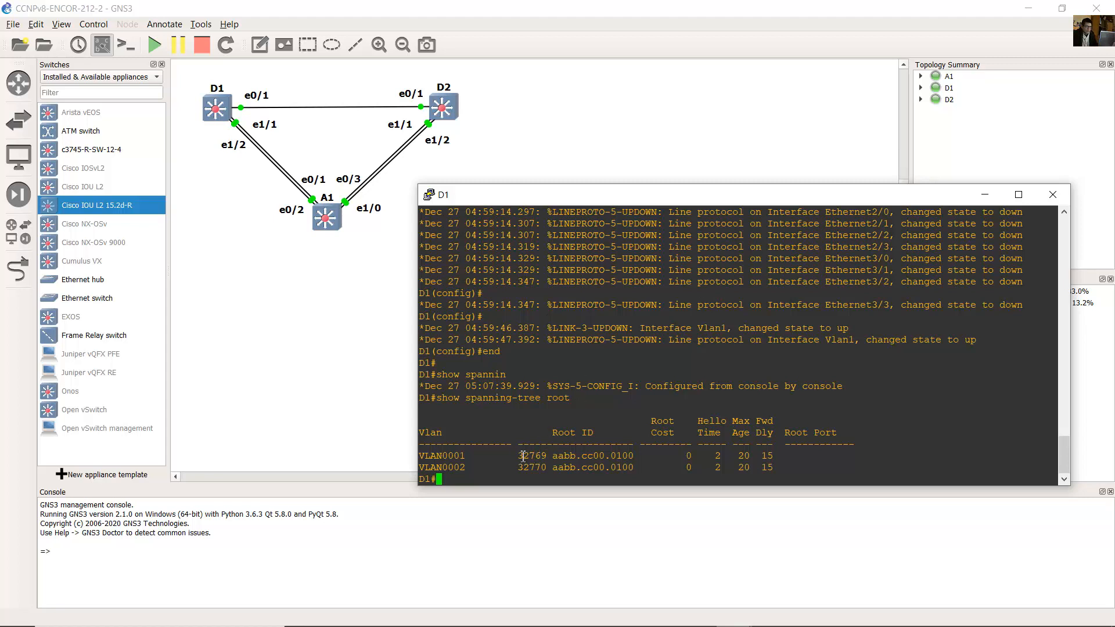
# Step: Examine the priority and MAC address that form the VLAN0001 root ID in D1's output
pyautogui.moveTo(555, 457); pyautogui.dragTo(641, 459)
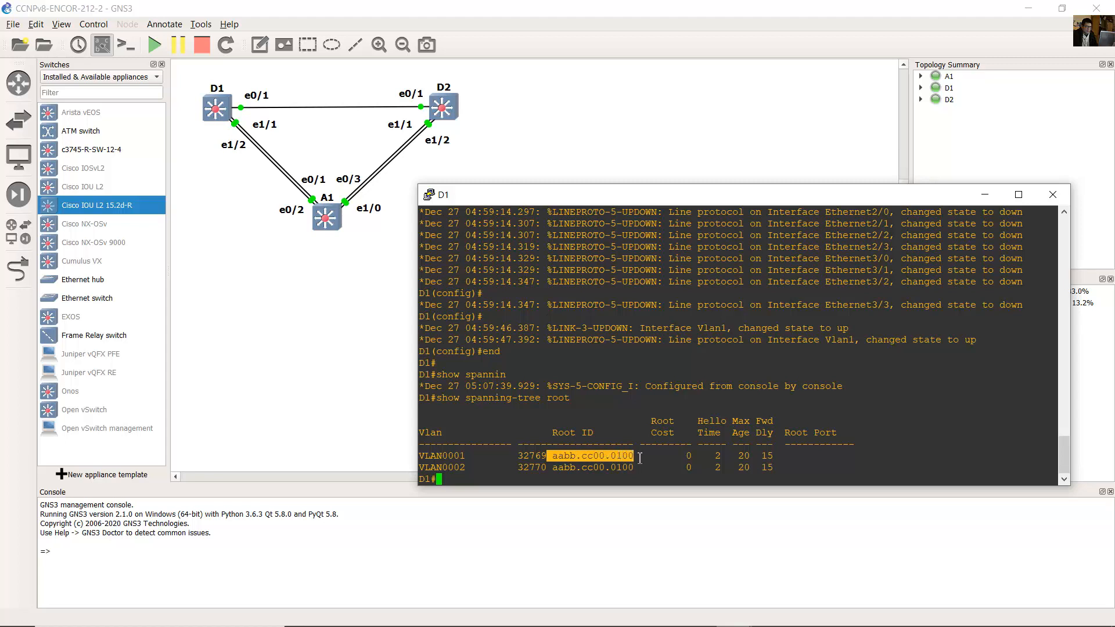
pyautogui.click(599, 458)
pyautogui.moveTo(508, 457); pyautogui.dragTo(633, 457)
pyautogui.click(634, 457)
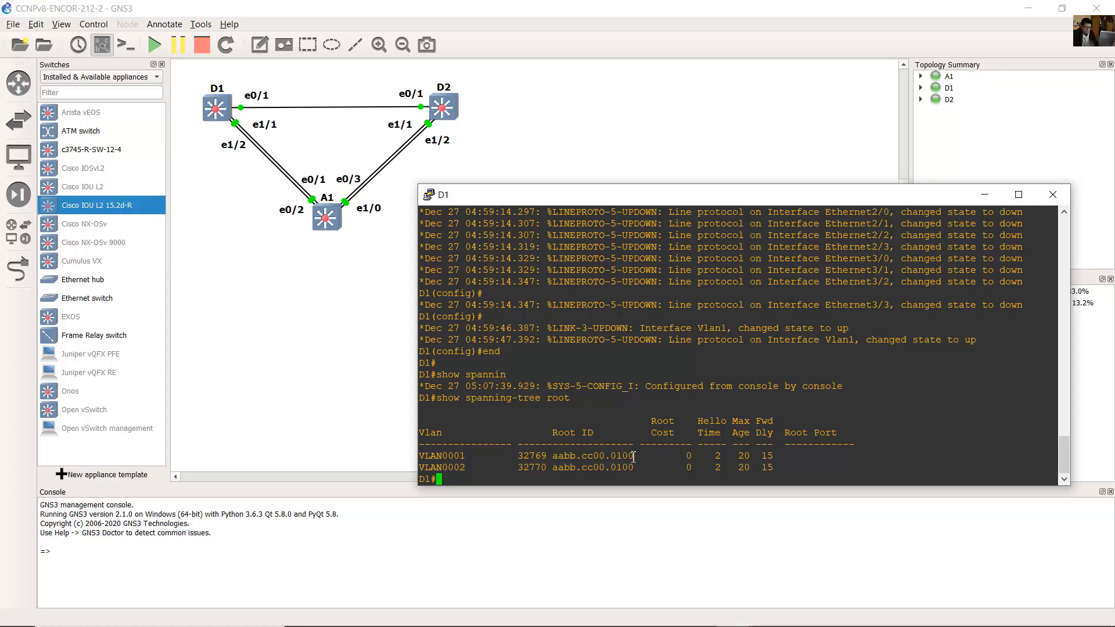
pyautogui.moveTo(519, 457); pyautogui.dragTo(544, 457)
pyautogui.click(524, 459)
pyautogui.moveTo(523, 456); pyautogui.dragTo(533, 455)
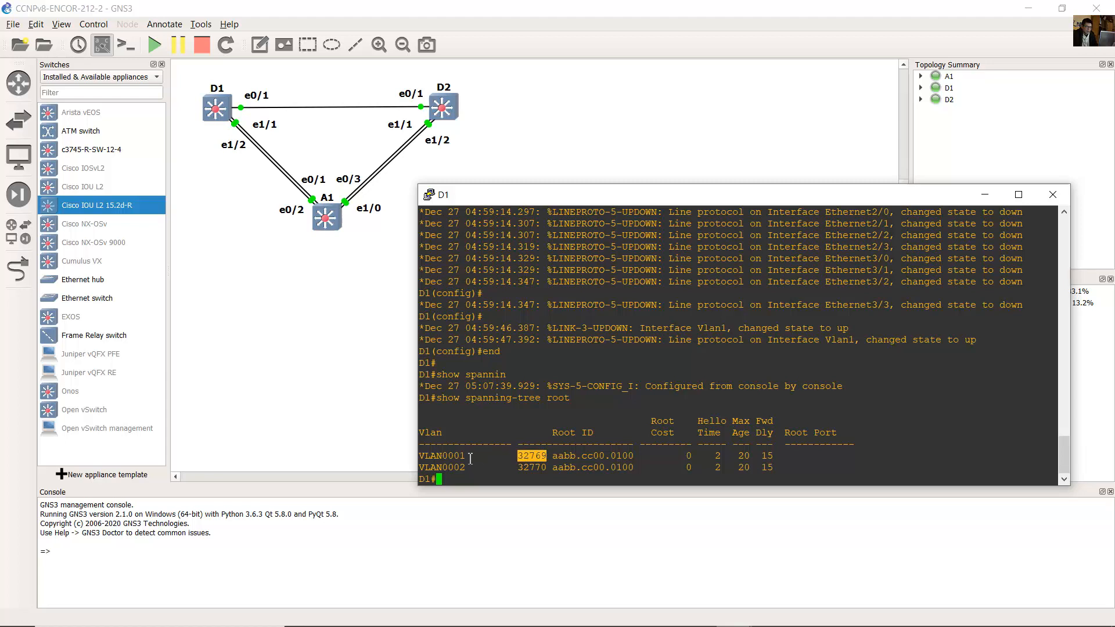
pyautogui.moveTo(448, 456); pyautogui.dragTo(646, 456)
pyautogui.click(572, 456)
pyautogui.click(615, 459)
# Step: Examine the VLAN0002 root ID in D1's output and relate its priority to the VLAN number
pyautogui.moveTo(518, 468); pyautogui.dragTo(548, 468)
pyautogui.click(533, 468)
pyautogui.moveTo(468, 467); pyautogui.dragTo(443, 468)
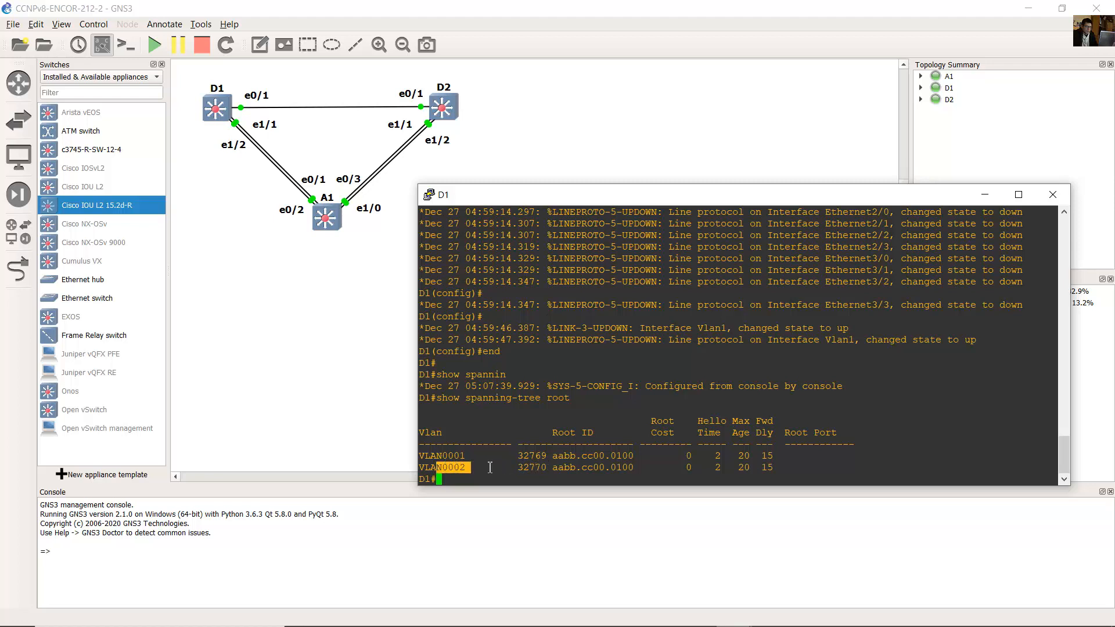
pyautogui.moveTo(519, 468); pyautogui.dragTo(534, 469)
pyautogui.click(535, 470)
pyautogui.moveTo(515, 468); pyautogui.dragTo(631, 468)
pyautogui.click(565, 470)
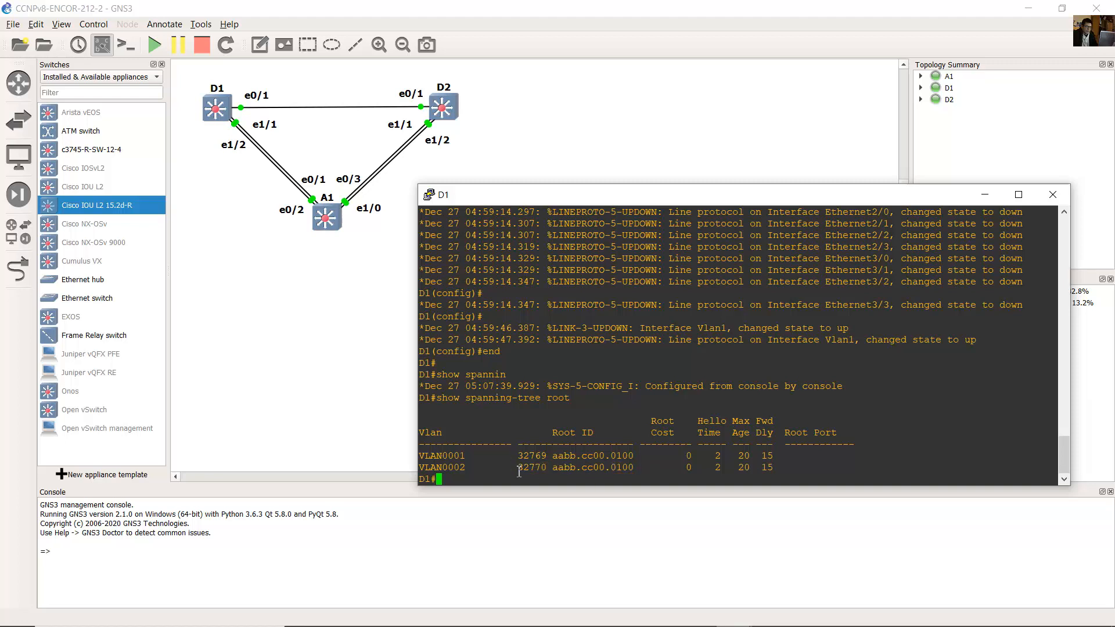
pyautogui.moveTo(515, 468); pyautogui.dragTo(549, 469)
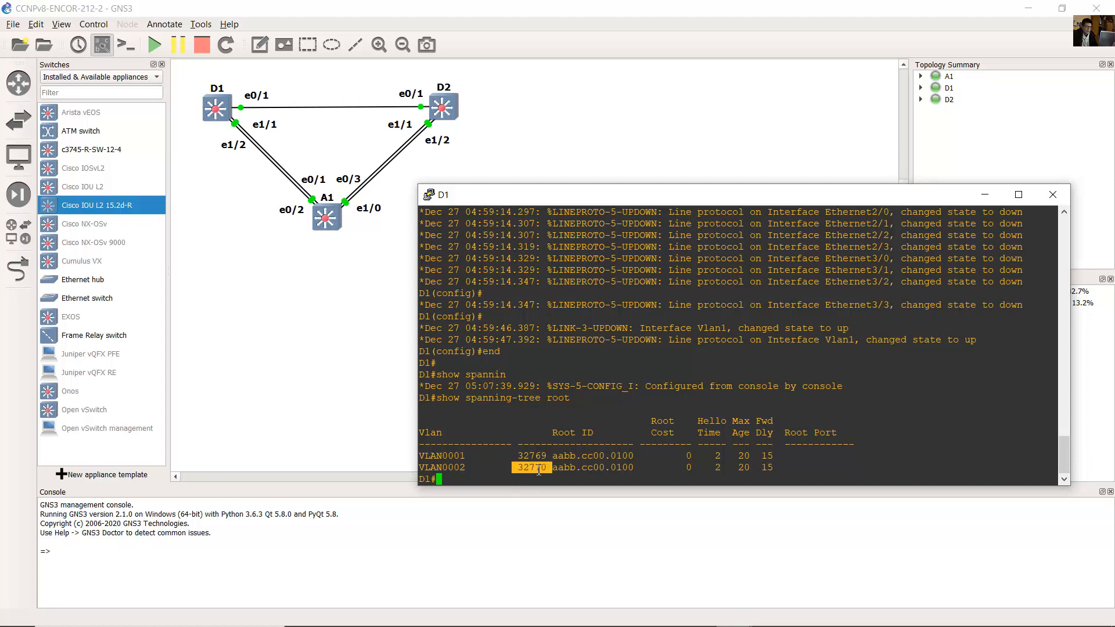
pyautogui.click(539, 471)
pyautogui.moveTo(471, 470); pyautogui.dragTo(424, 470)
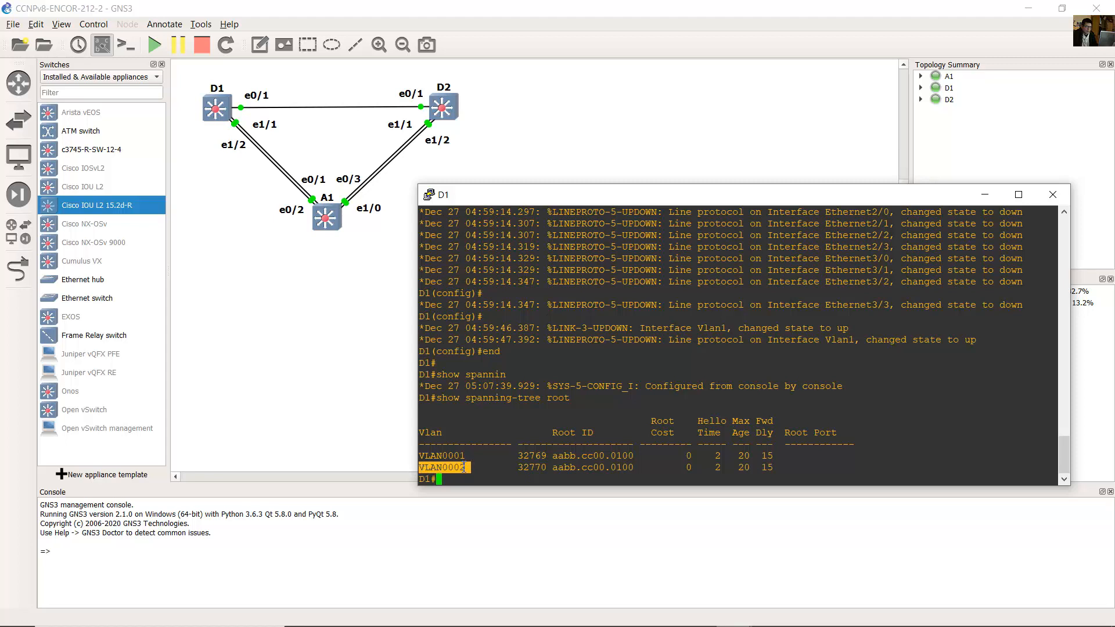
pyautogui.click(567, 473)
# Step: Check the root cost and root port columns in D1's spanning-tree root output
pyautogui.moveTo(570, 474); pyautogui.dragTo(687, 468)
pyautogui.click(695, 464)
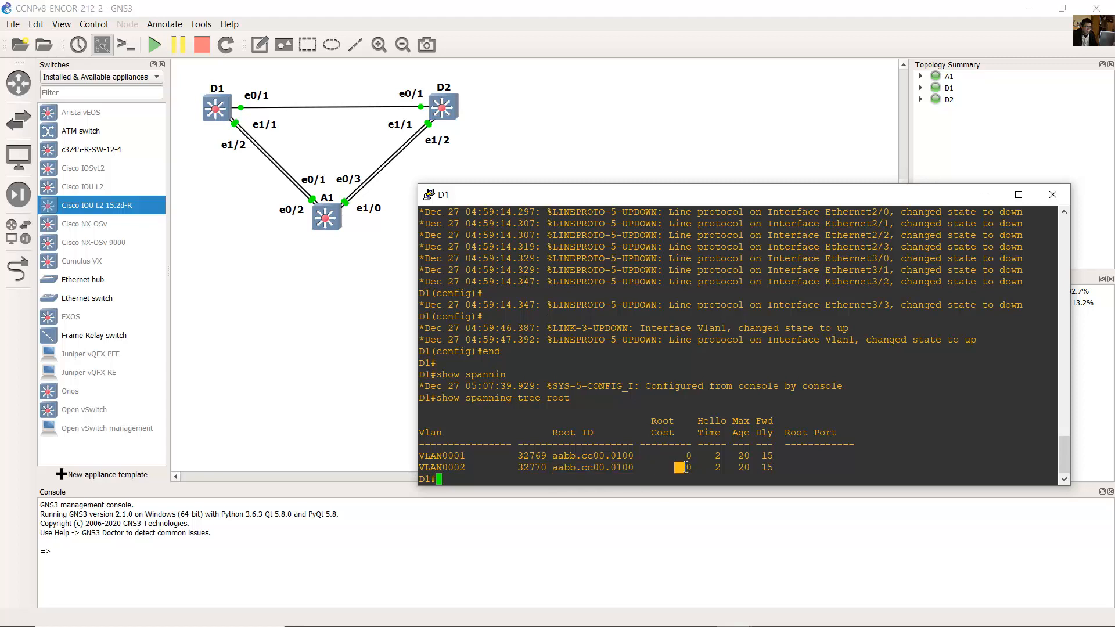
pyautogui.moveTo(793, 435); pyautogui.dragTo(488, 427)
pyautogui.click(808, 456)
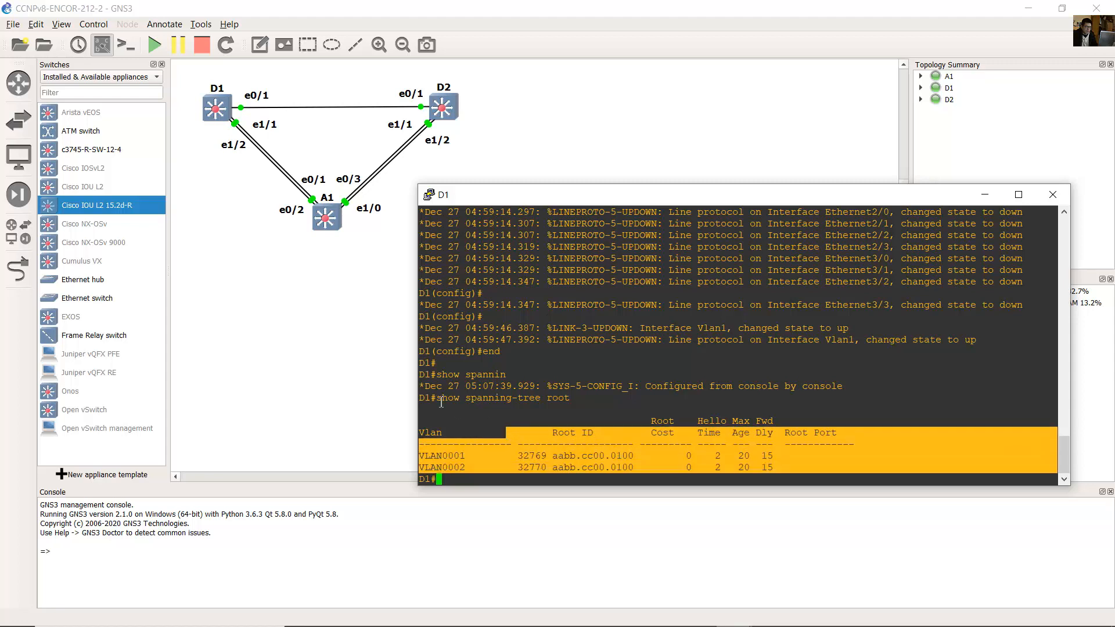
pyautogui.moveTo(440, 401); pyautogui.dragTo(426, 401)
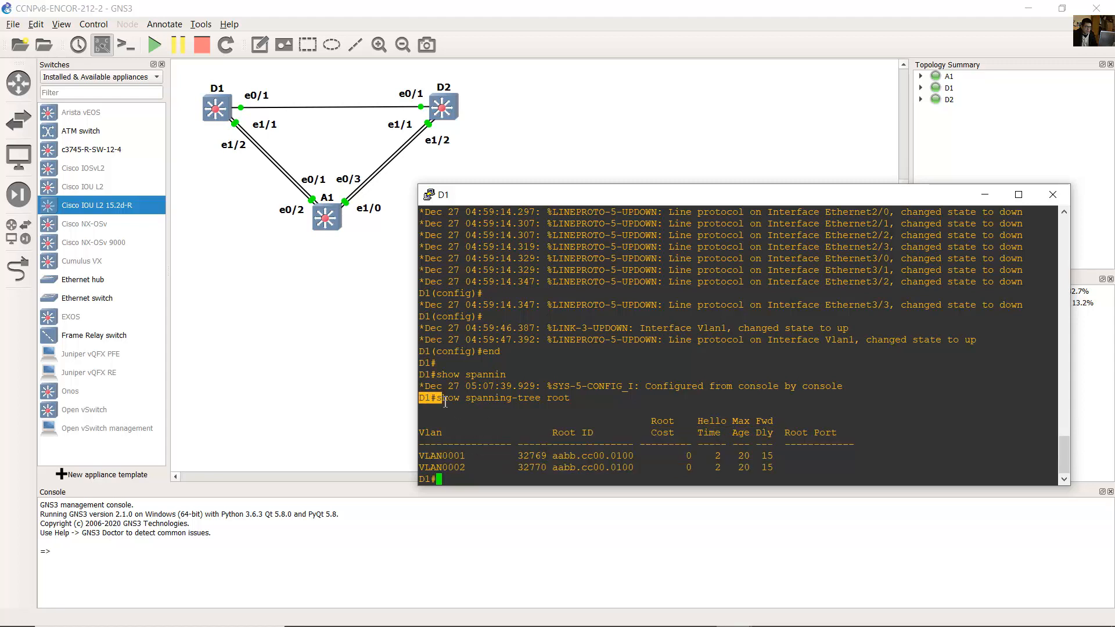
# Step: Go back to the Word lab guide and review the sample "show spanning-tree root" outputs for D2 and A1
pyautogui.hotkey('alt', 'Tab')
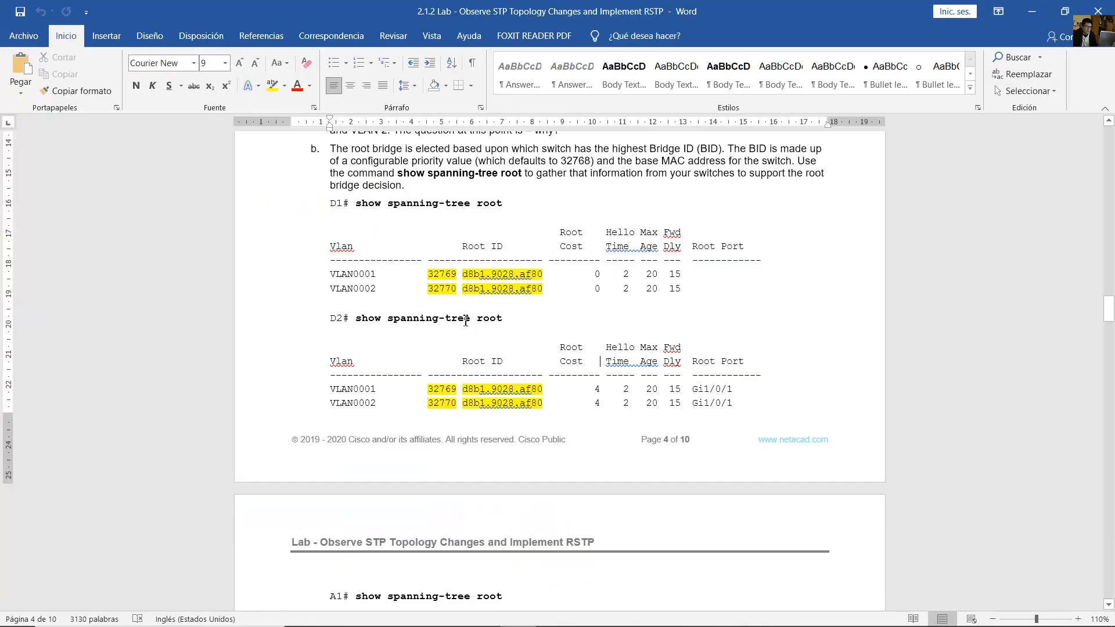
pyautogui.moveTo(351, 318); pyautogui.dragTo(581, 409)
pyautogui.scroll(-5, 575, 412)
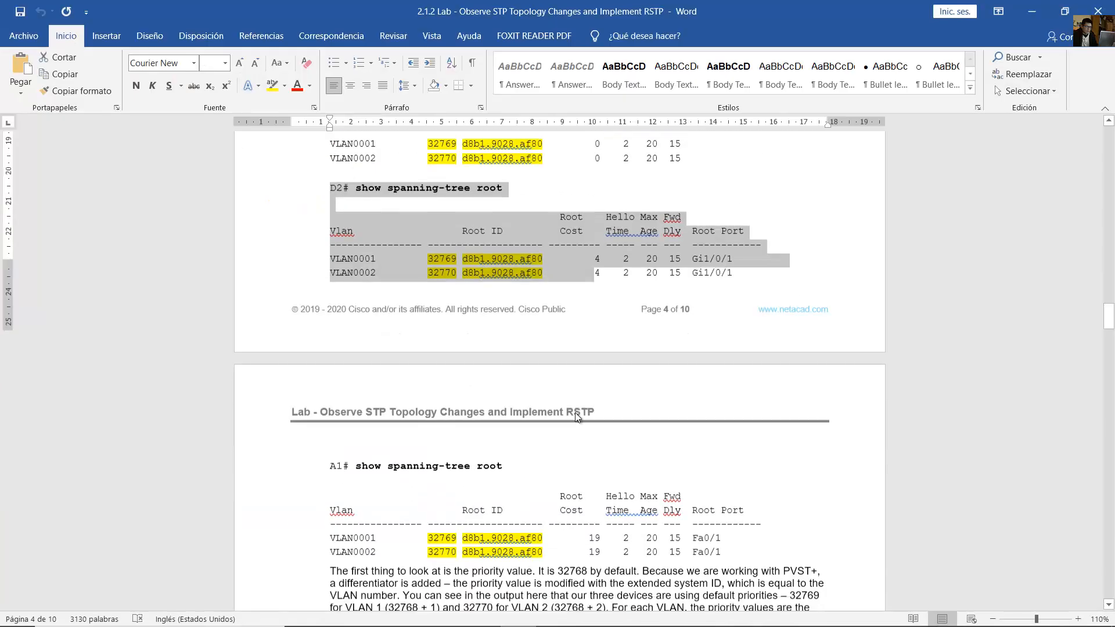
pyautogui.scroll(-4, 576, 414)
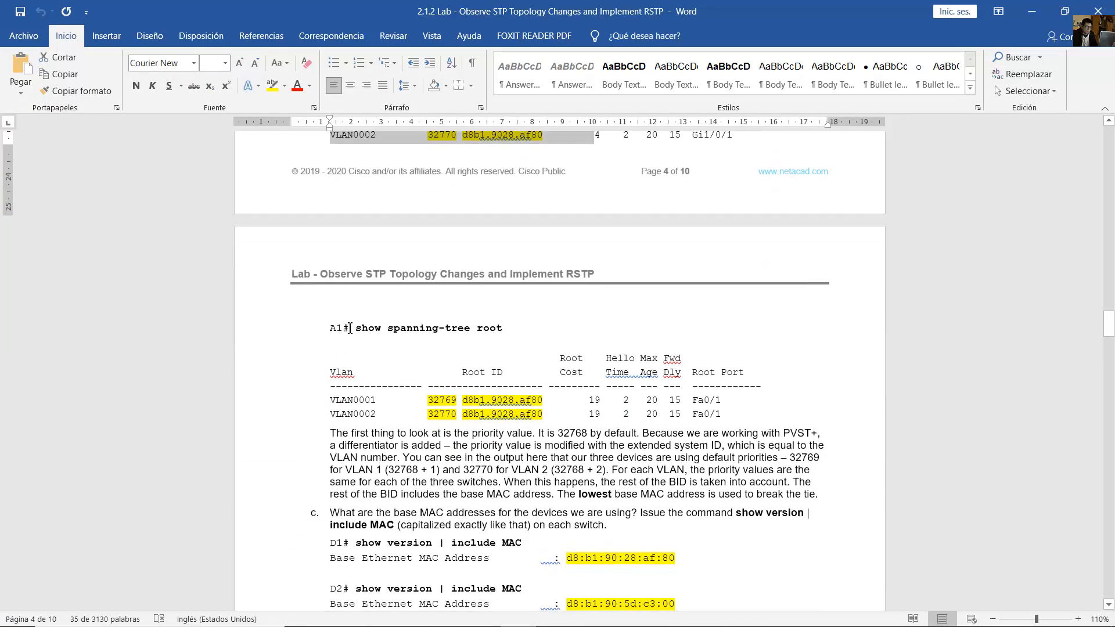
pyautogui.moveTo(344, 329); pyautogui.dragTo(670, 423)
pyautogui.scroll(8, 668, 420)
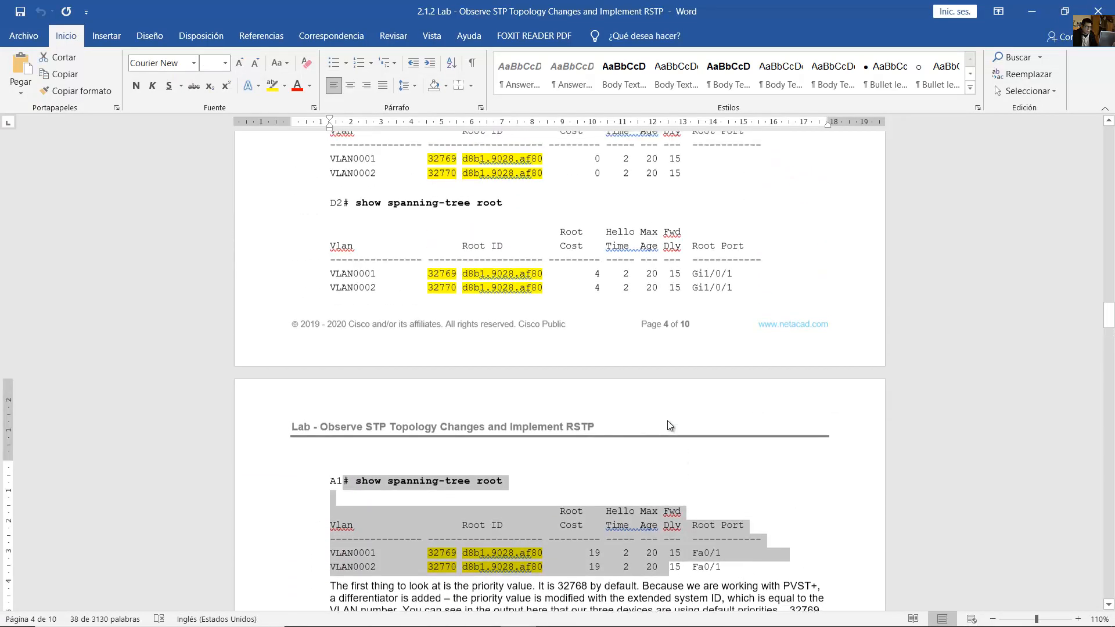
pyautogui.scroll(-4, 668, 421)
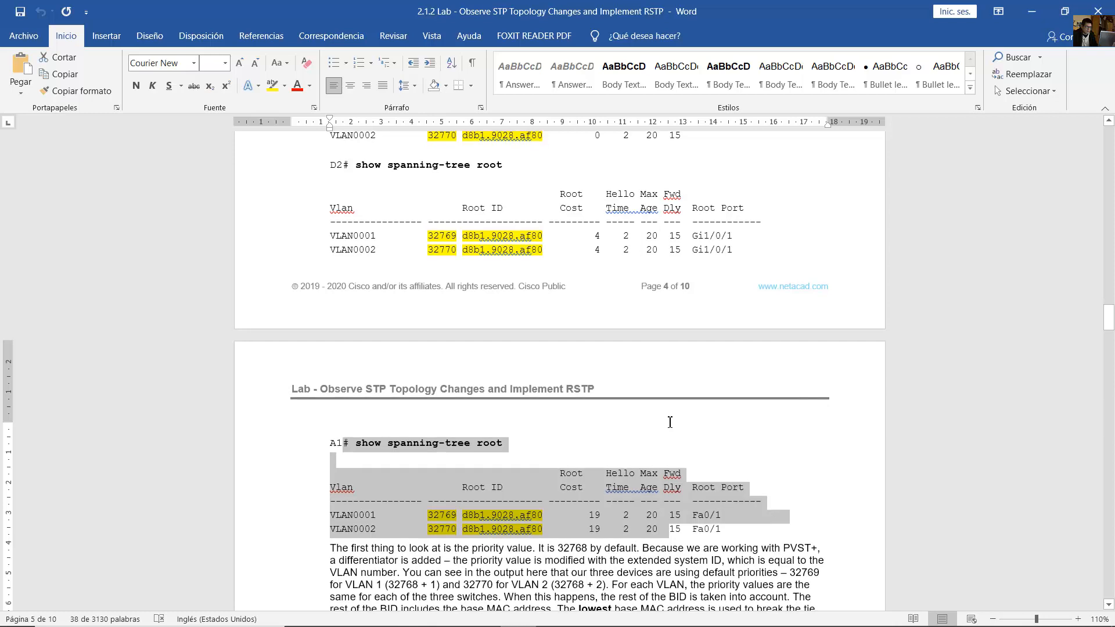
# Step: Switch to D2's console in GNS3, leave configuration mode with "end" and run "show spanning-tree root"
pyautogui.click(1033, 5)
pyautogui.click(659, 97)
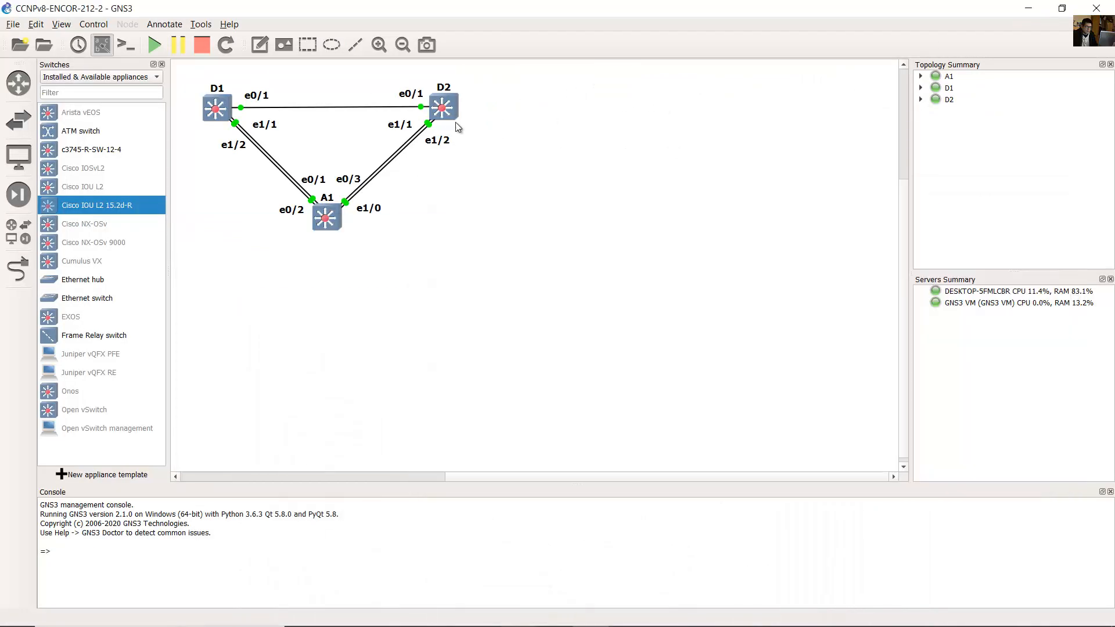
pyautogui.moveTo(733, 613)
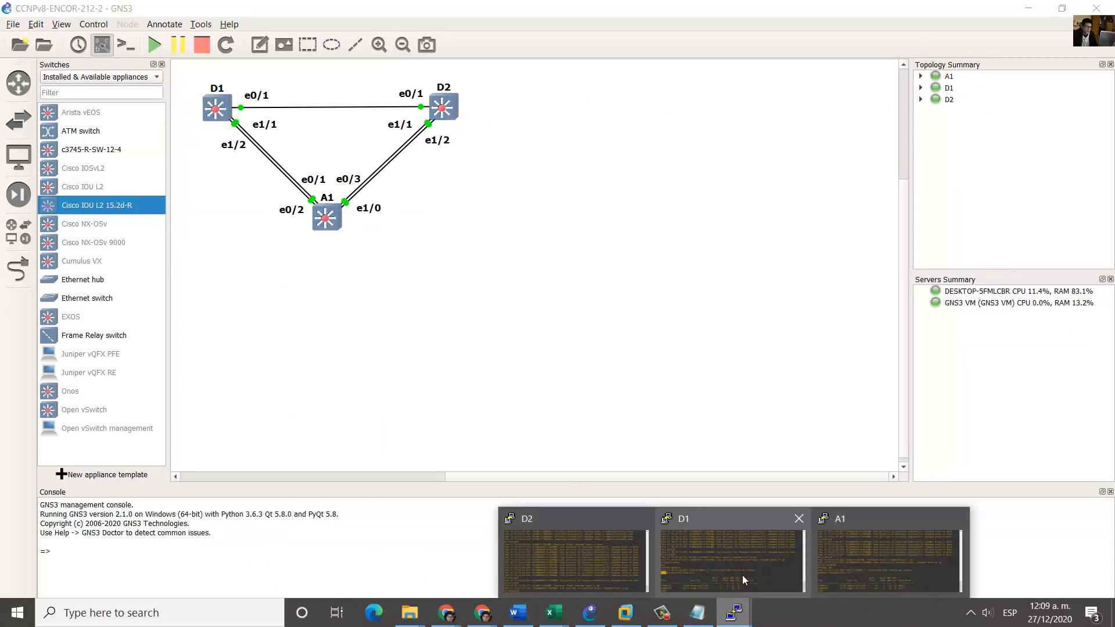
pyautogui.click(598, 559)
pyautogui.write('end')
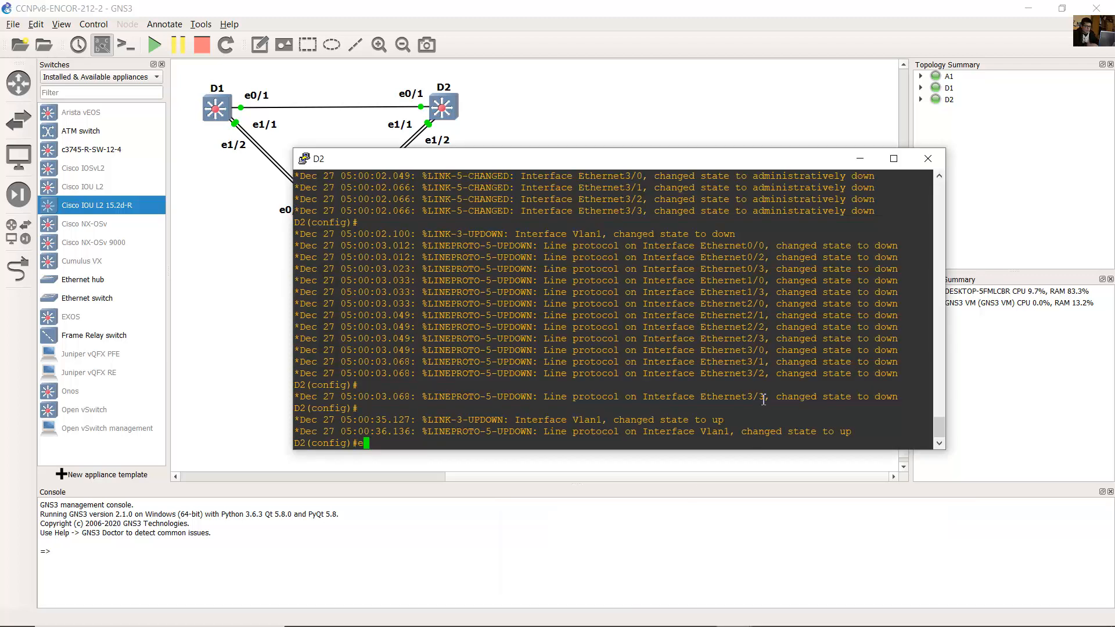
pyautogui.press('Return')
pyautogui.moveTo(658, 163); pyautogui.dragTo(795, 189)
pyautogui.write('s')
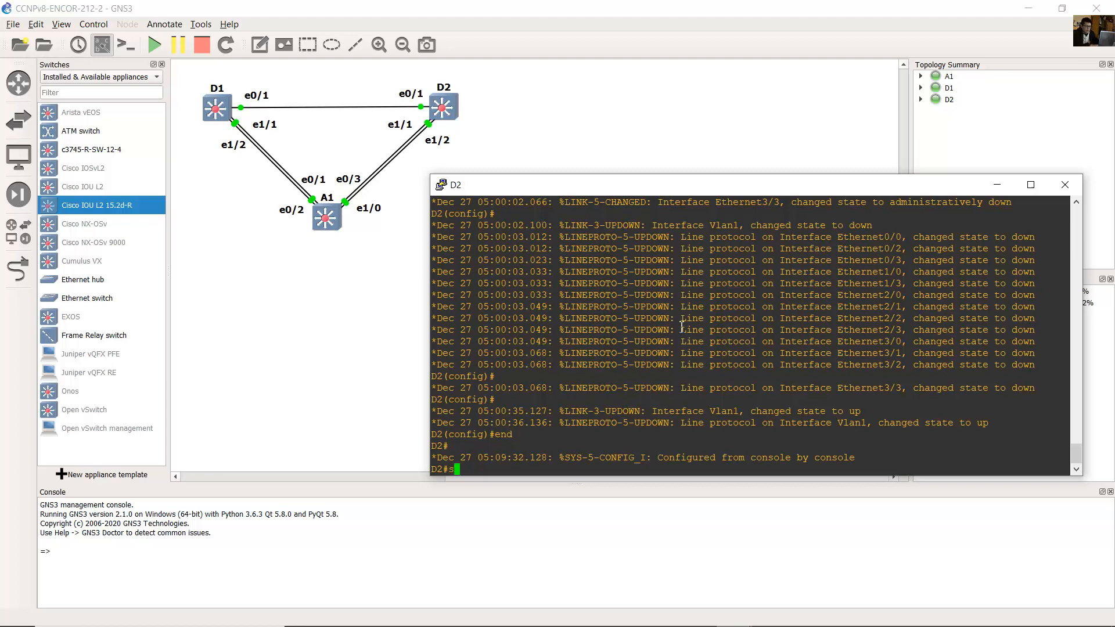
pyautogui.write('how spanning-tree root')
pyautogui.press('Return')
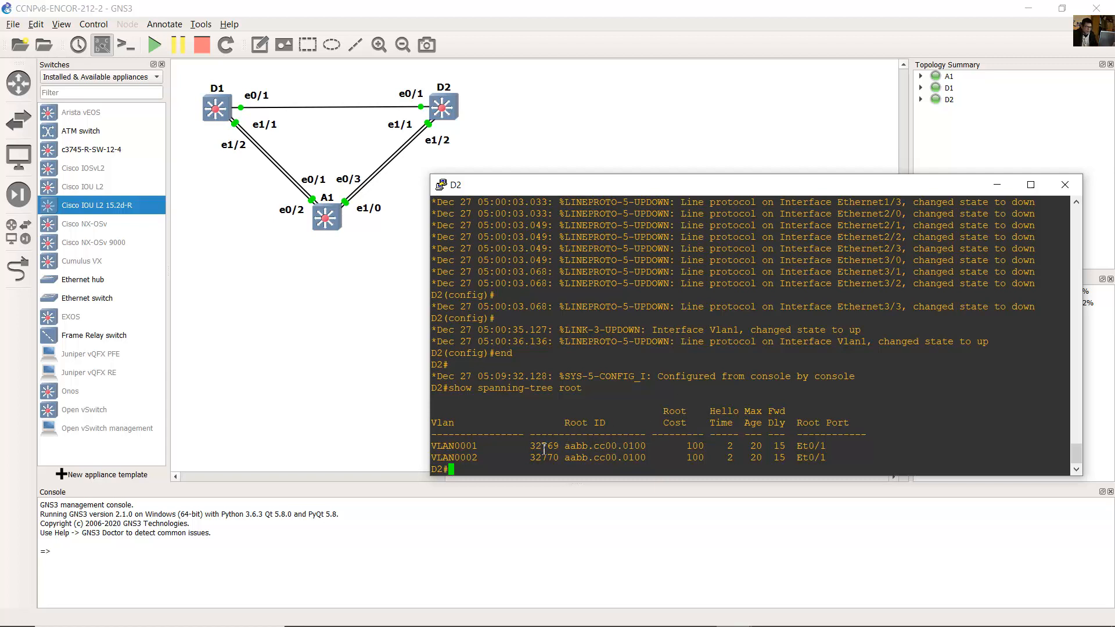
# Step: Examine the root IDs, root costs and root ports for VLAN0001 and VLAN0002 in D2's spanning-tree root output
pyautogui.moveTo(527, 446); pyautogui.dragTo(640, 446)
pyautogui.moveTo(528, 459); pyautogui.dragTo(657, 459)
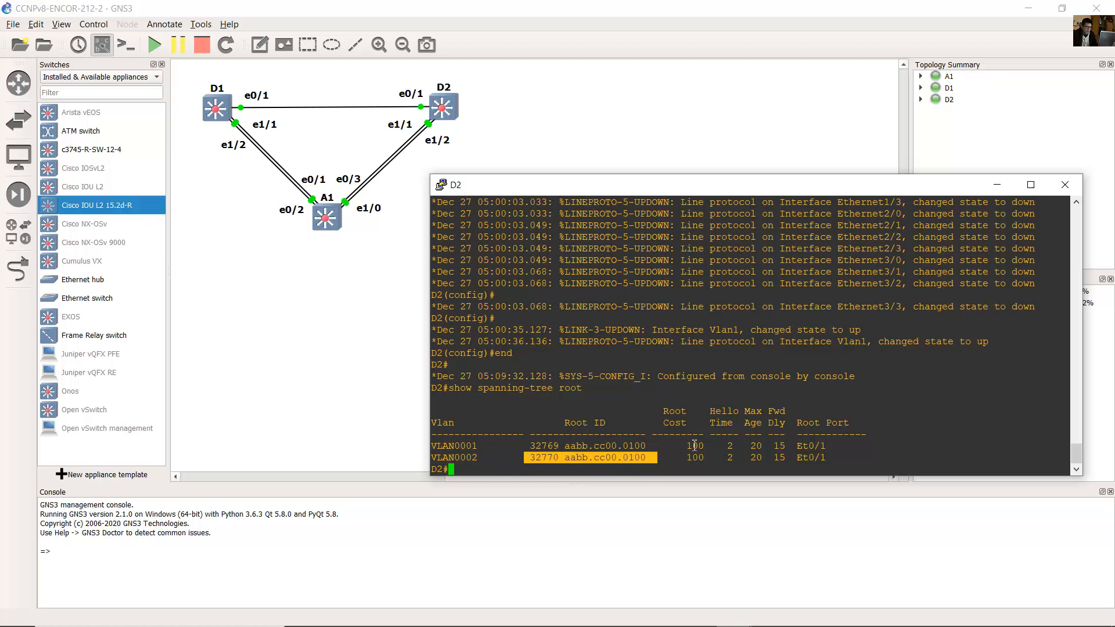
pyautogui.click(695, 446)
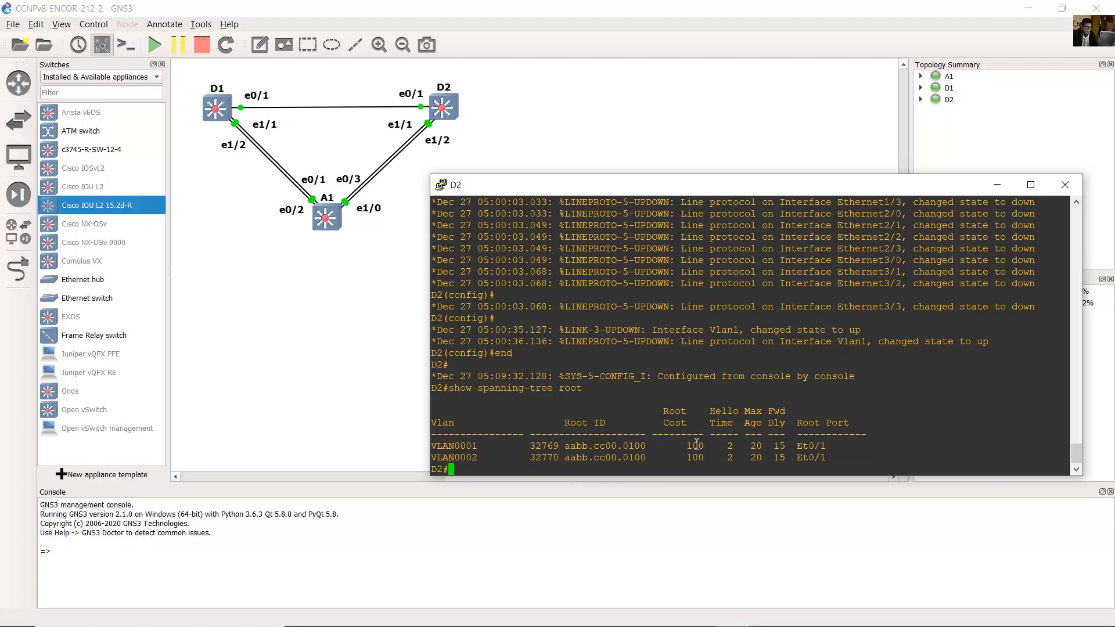
pyautogui.moveTo(677, 445); pyautogui.dragTo(704, 455)
pyautogui.moveTo(797, 445); pyautogui.dragTo(823, 460)
pyautogui.moveTo(446, 444)
pyautogui.mouseDown()
pyautogui.moveTo(486, 446)
pyautogui.moveTo(452, 458)
pyautogui.moveTo(464, 458)
pyautogui.mouseUp()
pyautogui.moveTo(806, 446); pyautogui.dragTo(818, 458)
# Step: Trace D2's root port e0/1 along its link to D1 in the GNS3 topology
pyautogui.click(518, 146)
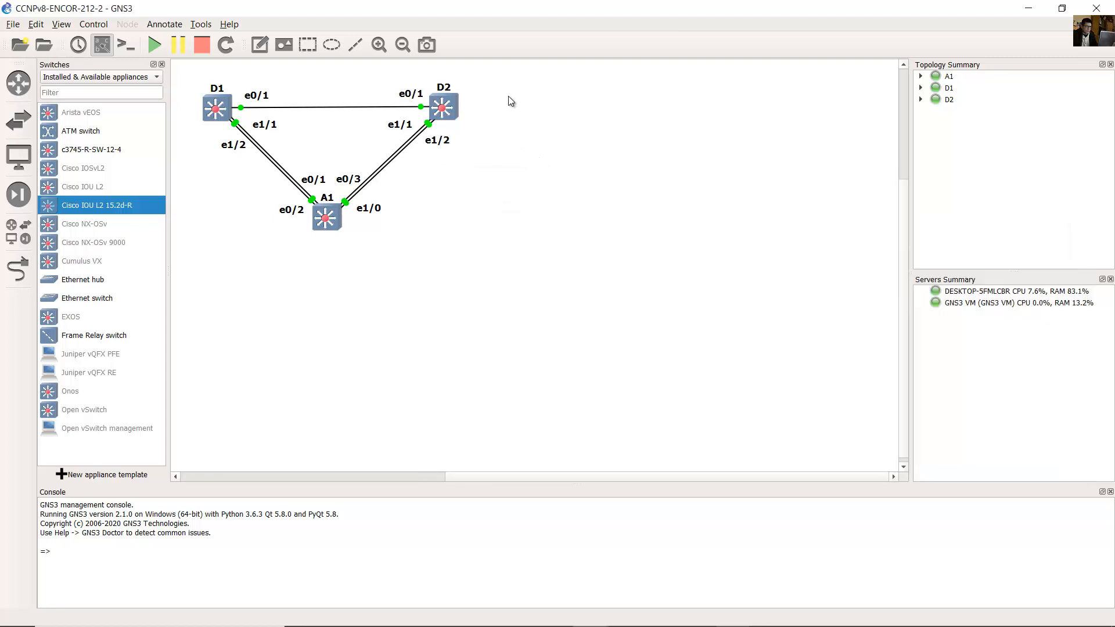
pyautogui.moveTo(511, 96); pyautogui.dragTo(444, 122)
pyautogui.moveTo(388, 76); pyautogui.dragTo(388, 107)
pyautogui.moveTo(185, 78); pyautogui.dragTo(232, 119)
pyautogui.moveTo(395, 80); pyautogui.dragTo(405, 103)
pyautogui.moveTo(296, 74); pyautogui.dragTo(196, 117)
pyautogui.click(506, 132)
# Step: Return to D1's console and check the root bridge MAC address listed for VLAN0001
pyautogui.click(733, 613)
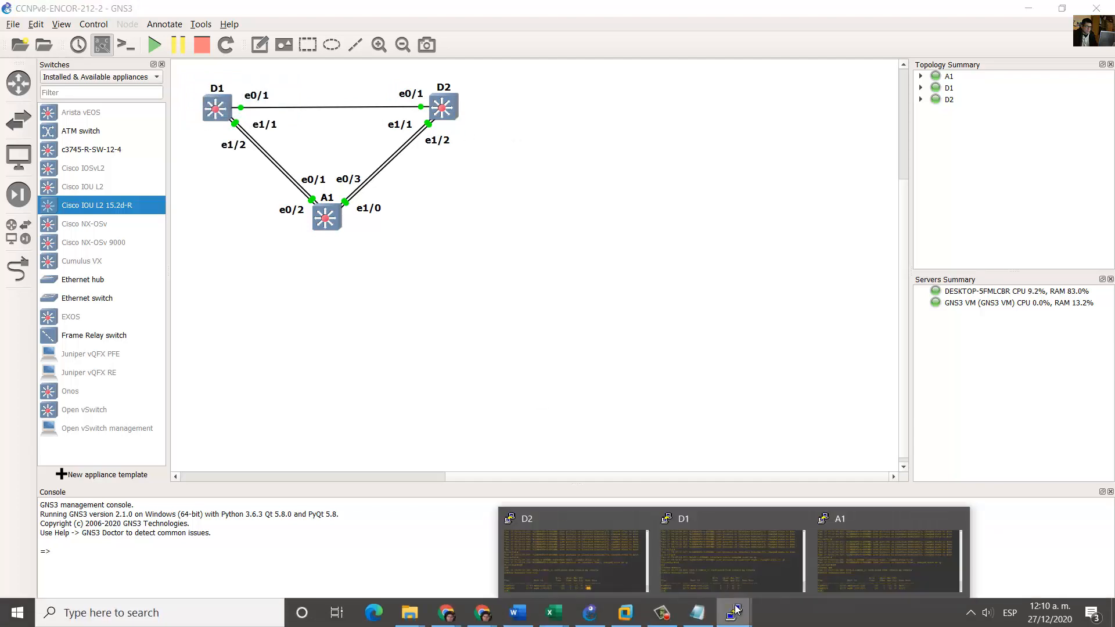
pyautogui.click(724, 536)
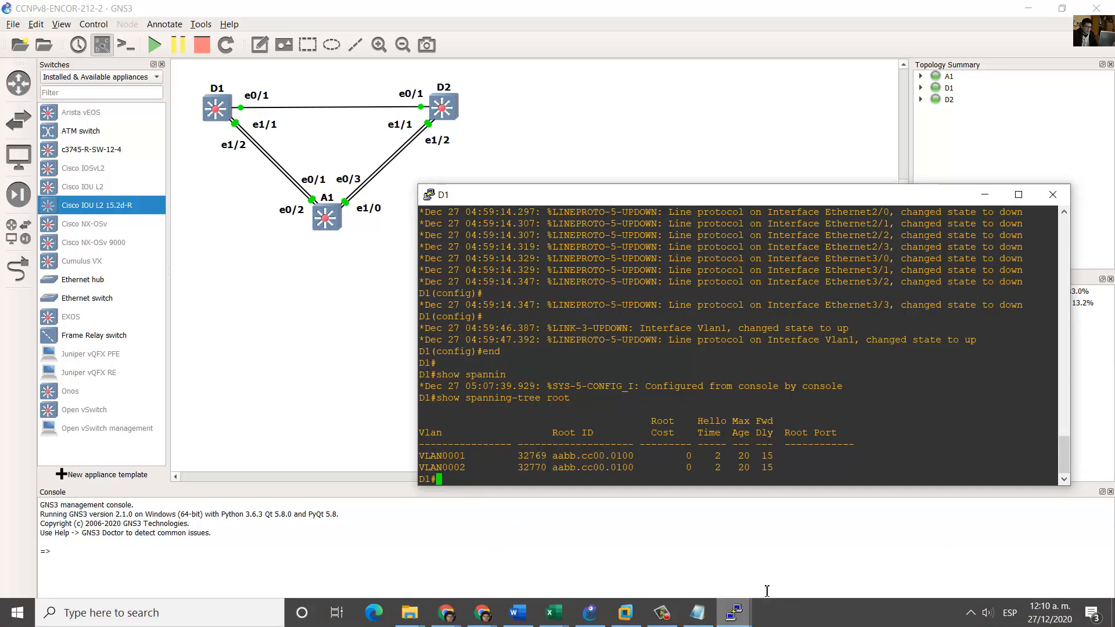
pyautogui.moveTo(447, 482); pyautogui.dragTo(418, 481)
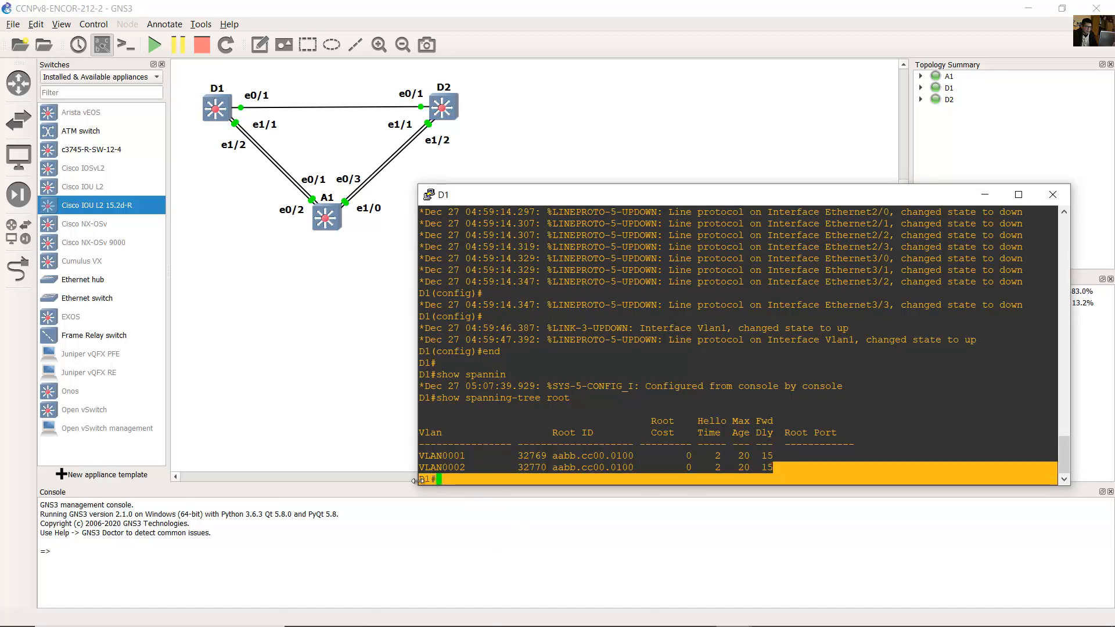
pyautogui.click(543, 457)
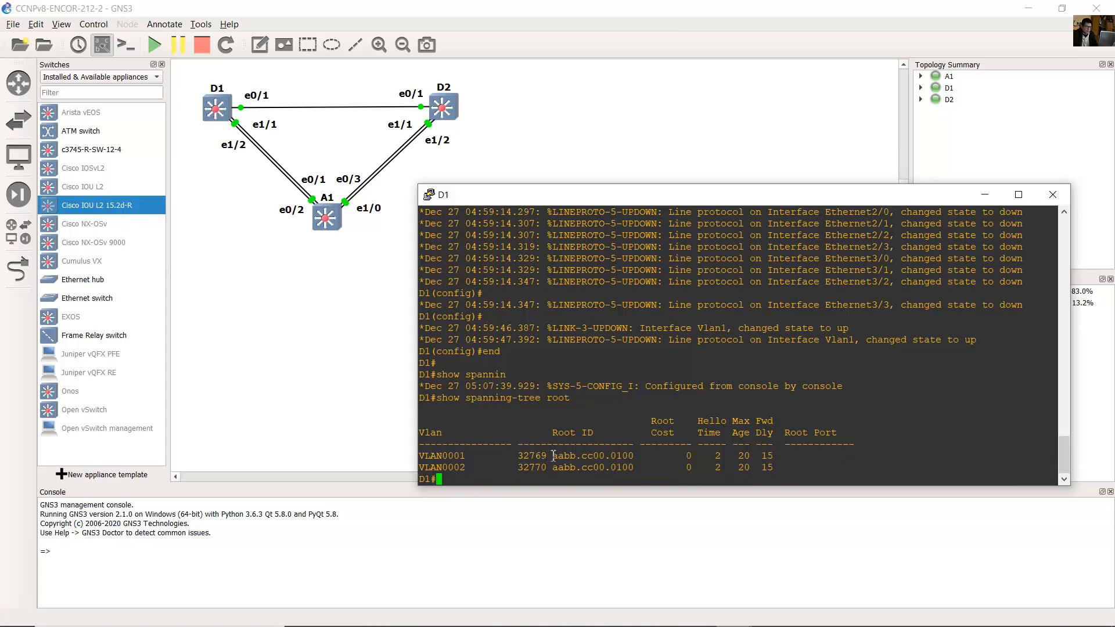
pyautogui.moveTo(557, 456); pyautogui.dragTo(642, 456)
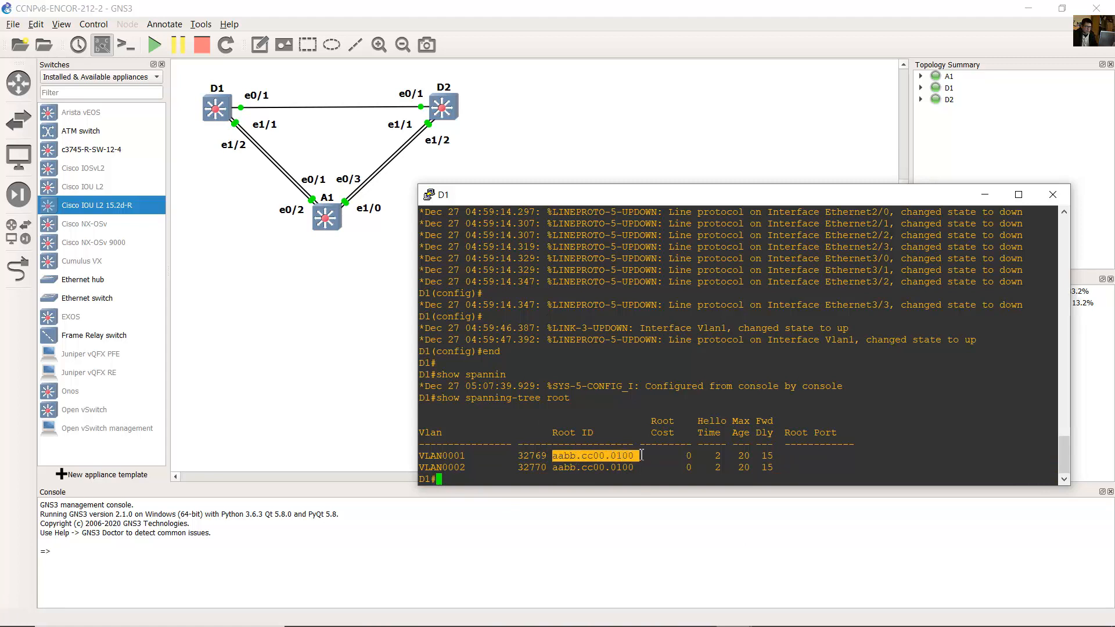
pyautogui.click(541, 136)
# Step: Bring up D2's console and compare its VLAN0001 root MAC address with the one on D1
pyautogui.moveTo(735, 613)
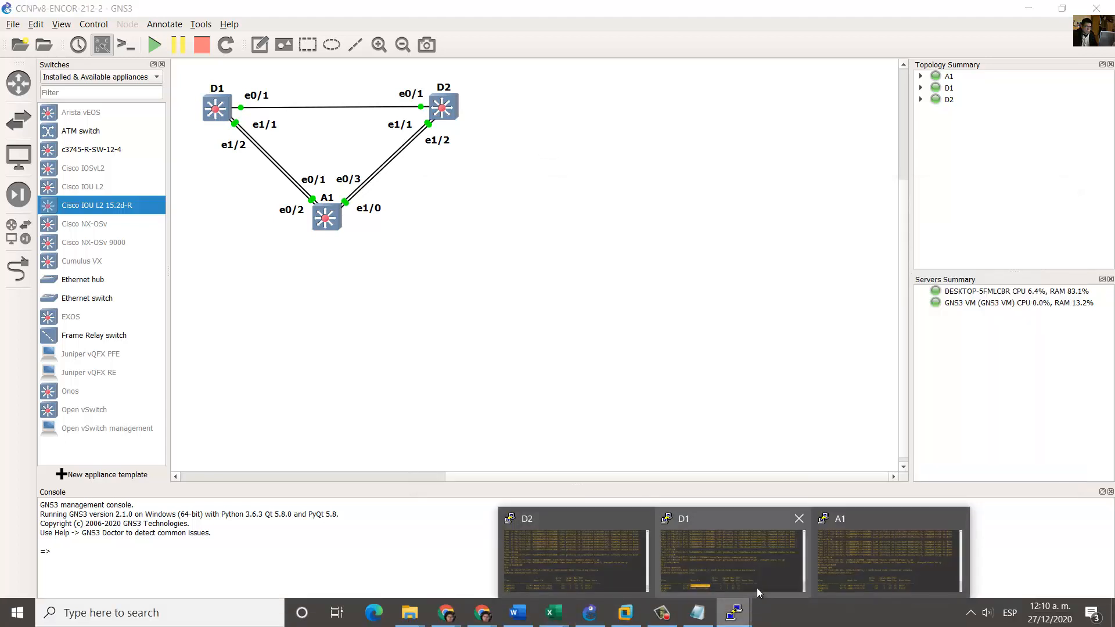
pyautogui.click(538, 560)
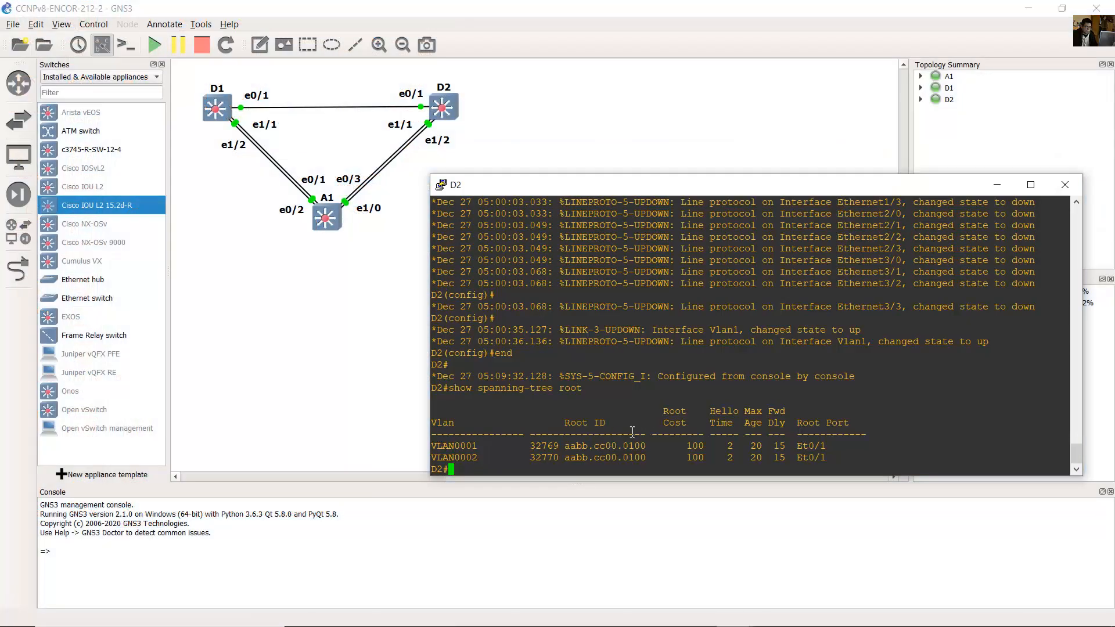
pyautogui.moveTo(565, 426); pyautogui.dragTo(625, 446)
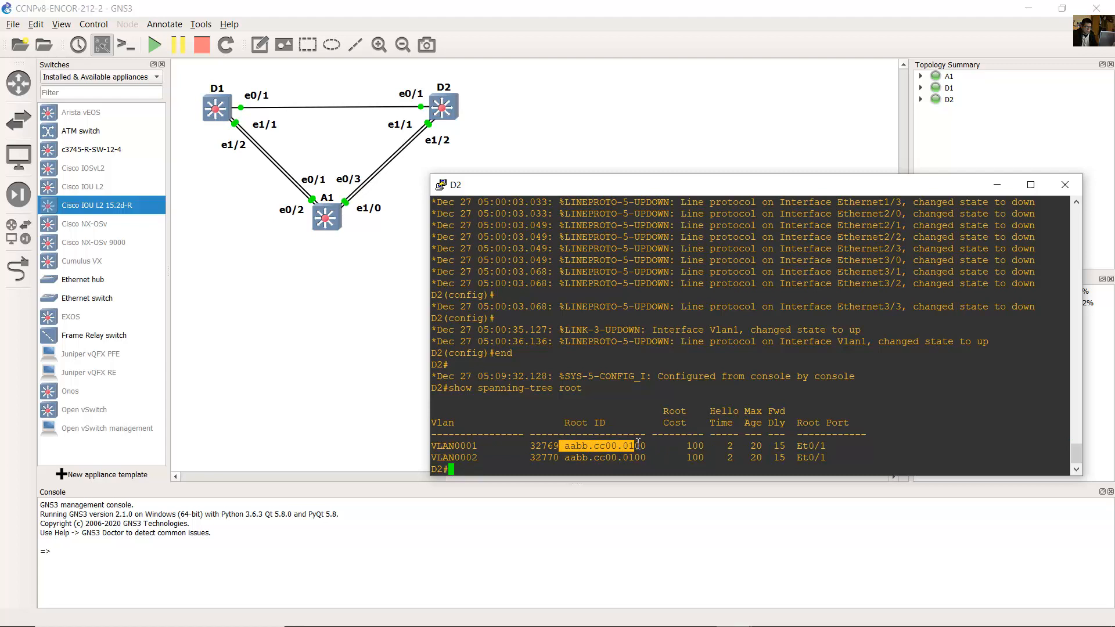
pyautogui.click(596, 441)
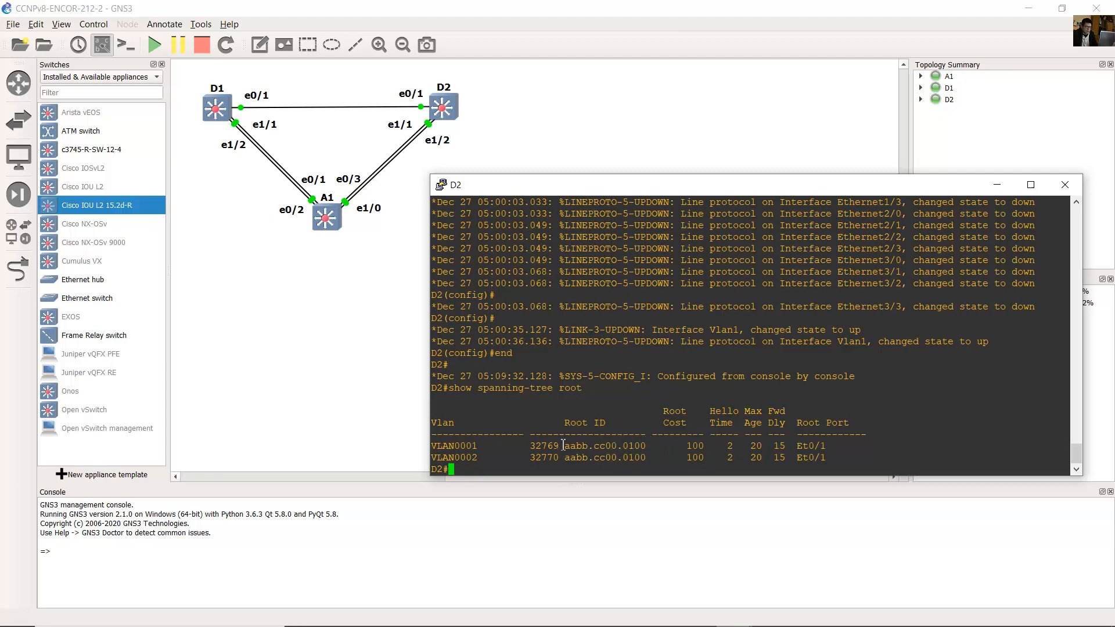
pyautogui.moveTo(562, 445); pyautogui.dragTo(647, 448)
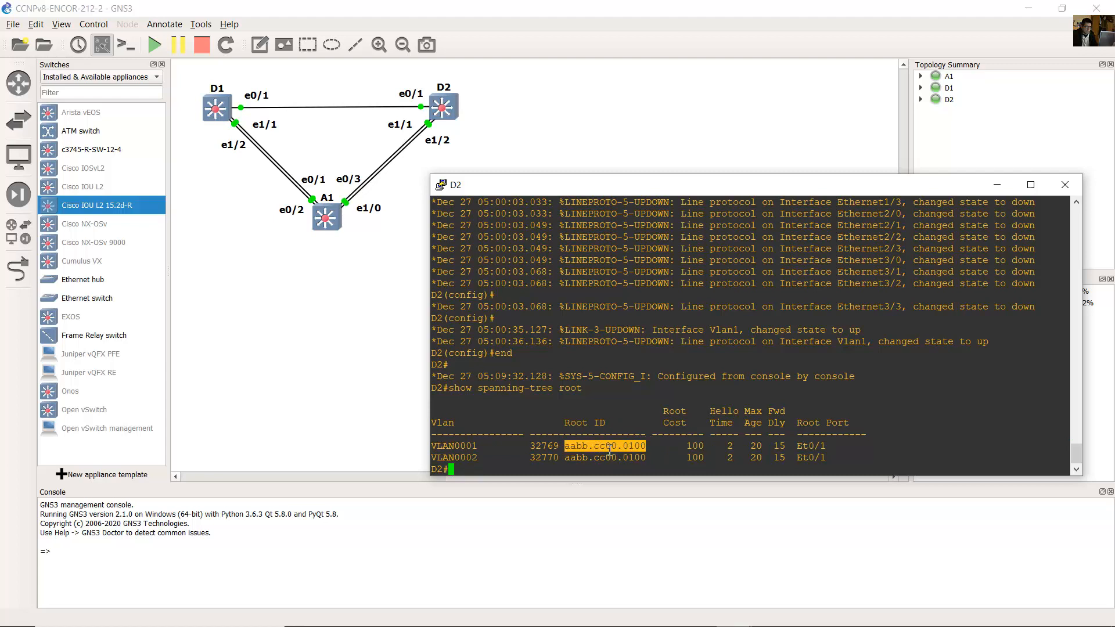
pyautogui.click(604, 166)
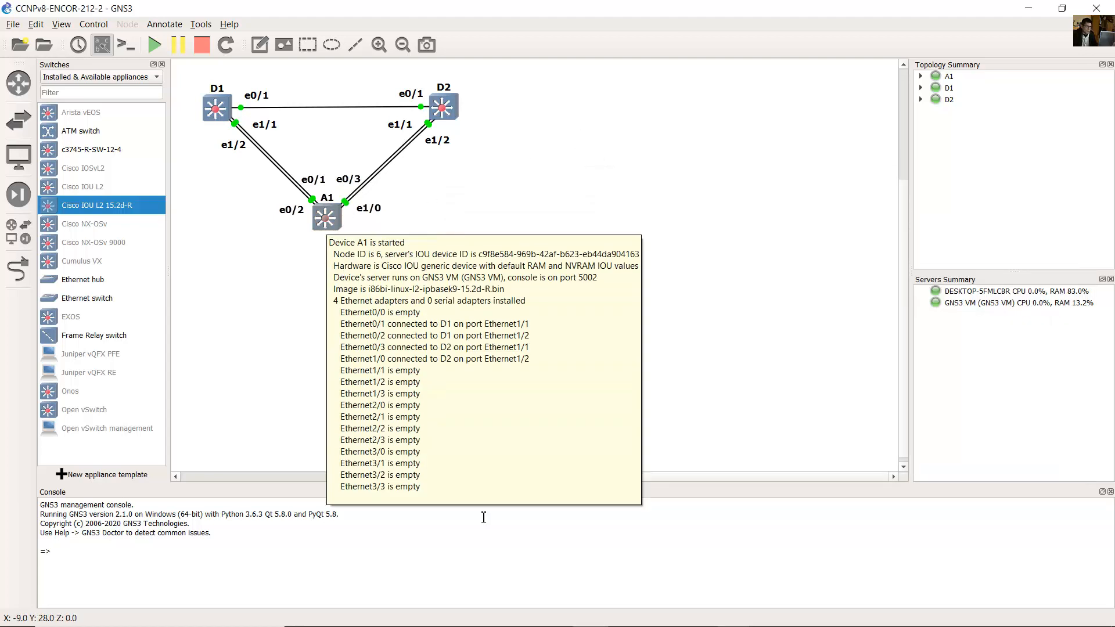
# Step: Run "show spanning-tree root" again on A1's console and check the VLAN0001 root ID and root port
pyautogui.click(734, 615)
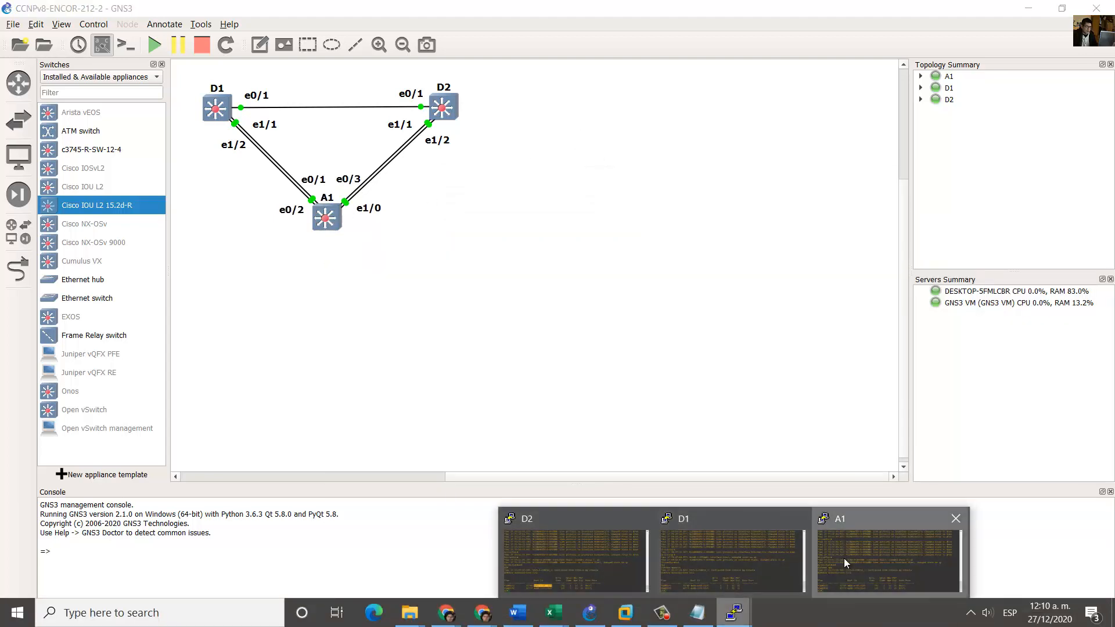
pyautogui.click(845, 559)
pyautogui.press('Up')
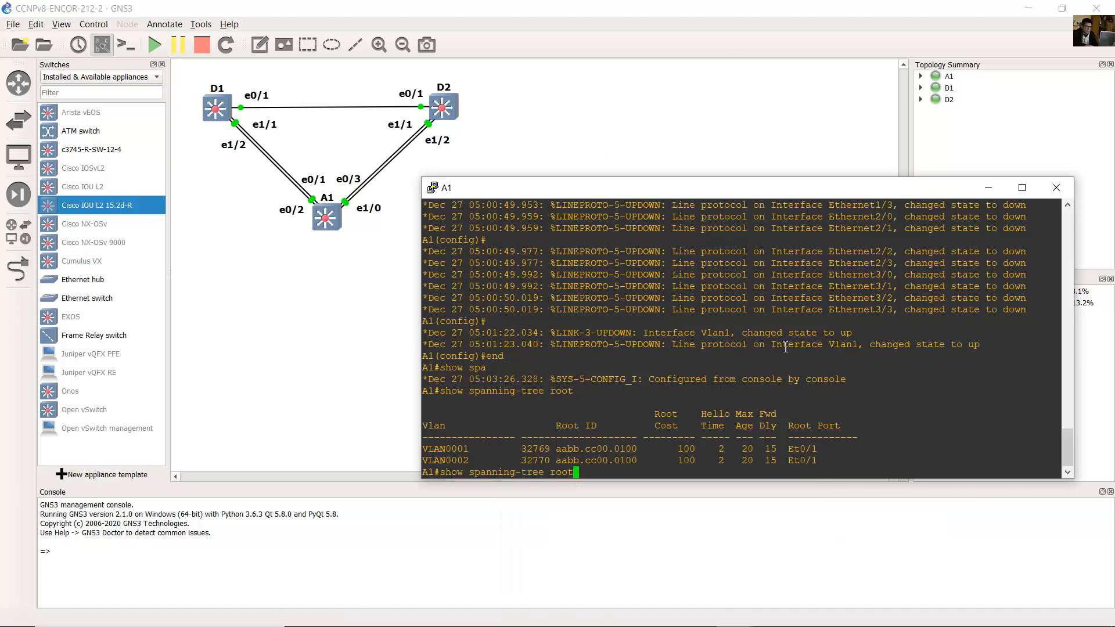
pyautogui.press('Return')
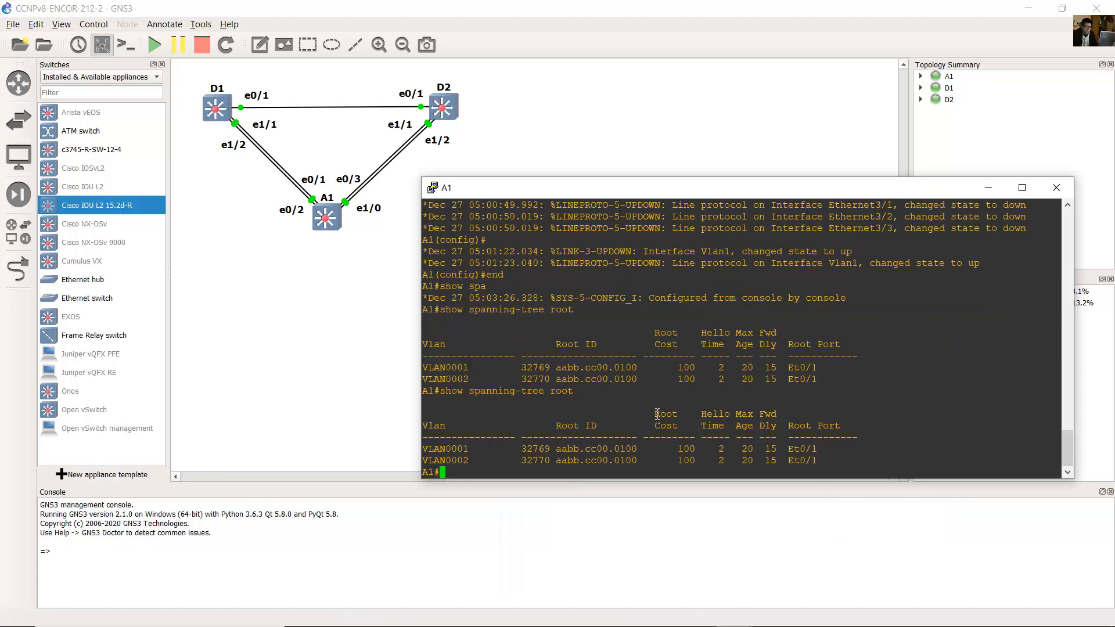
pyautogui.moveTo(552, 449); pyautogui.dragTo(639, 449)
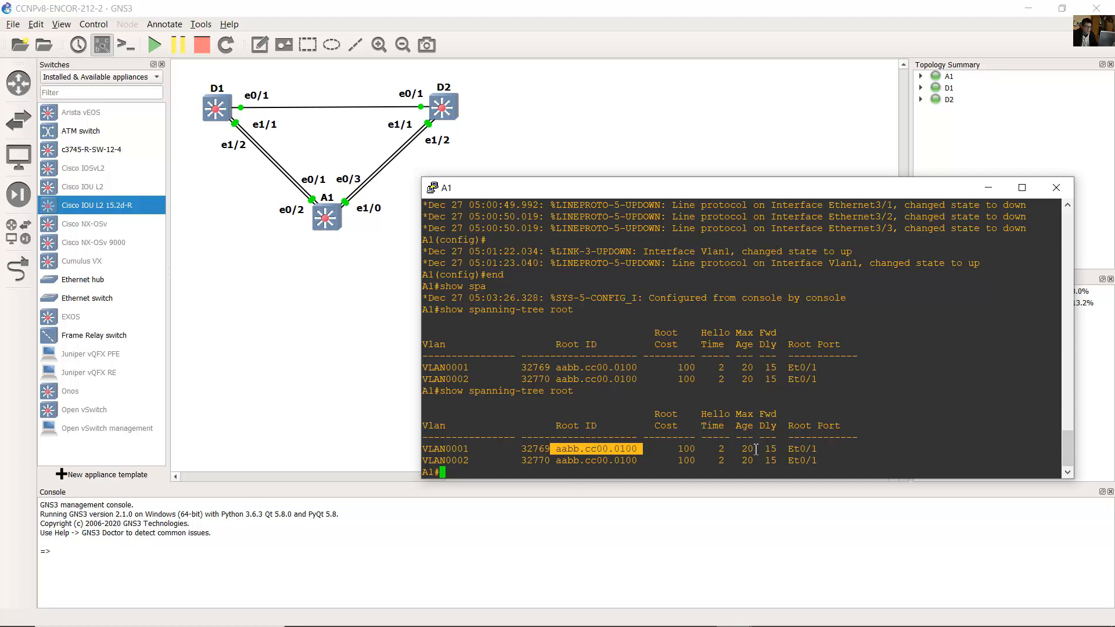
pyautogui.moveTo(789, 449); pyautogui.dragTo(819, 449)
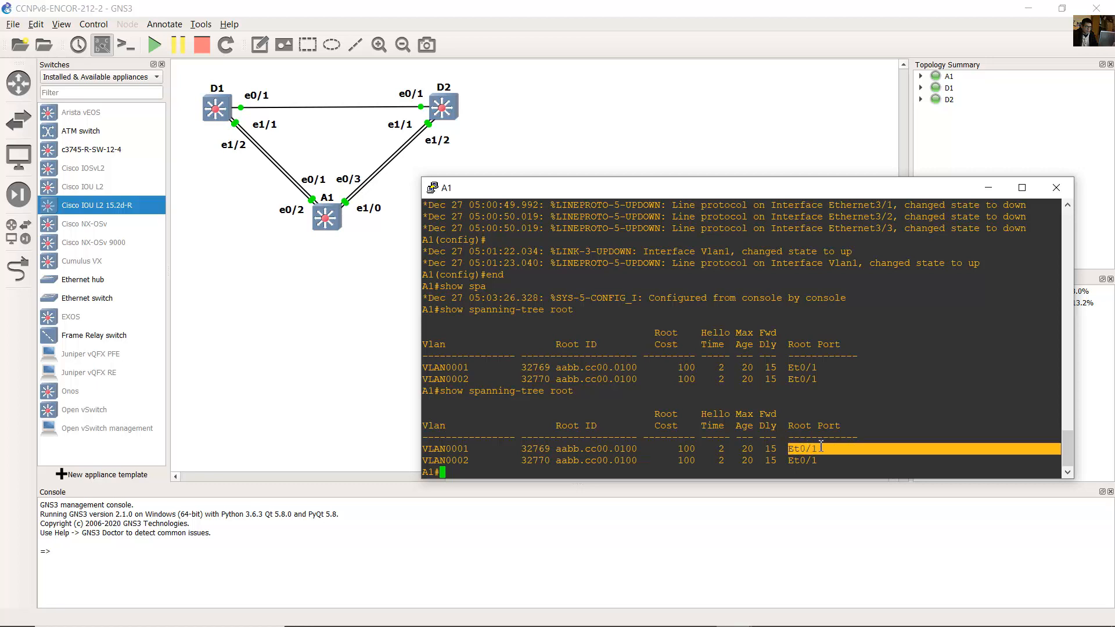
# Step: Locate A1's root port e0/1 in the GNS3 topology and follow its link to D1
pyautogui.click(263, 230)
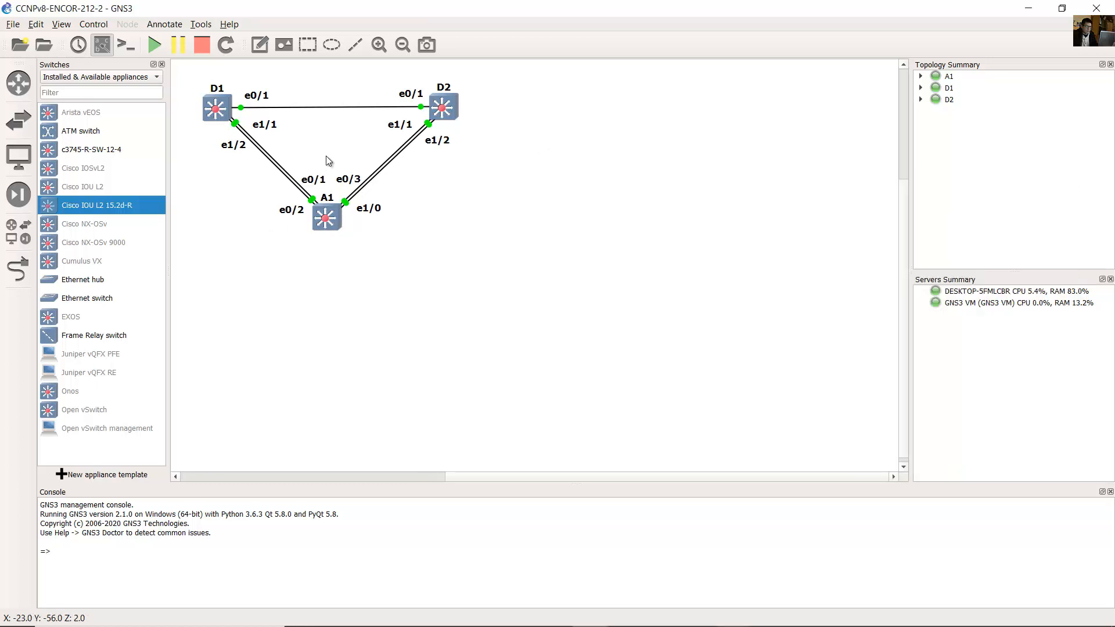
pyautogui.moveTo(326, 156); pyautogui.dragTo(307, 185)
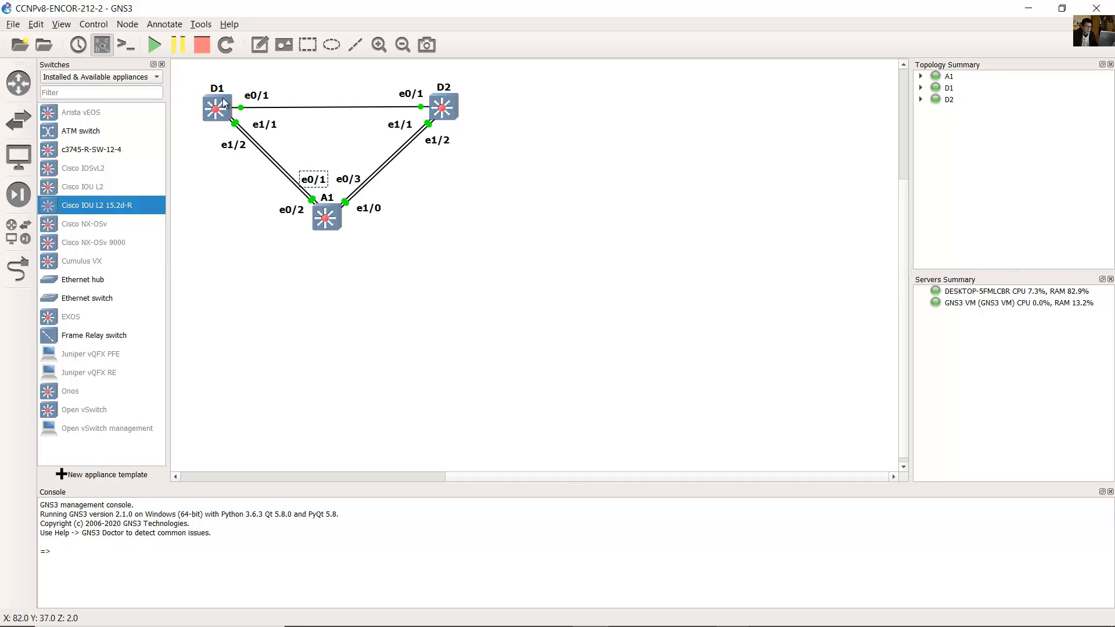
pyautogui.click(205, 89)
pyautogui.moveTo(196, 74); pyautogui.dragTo(239, 111)
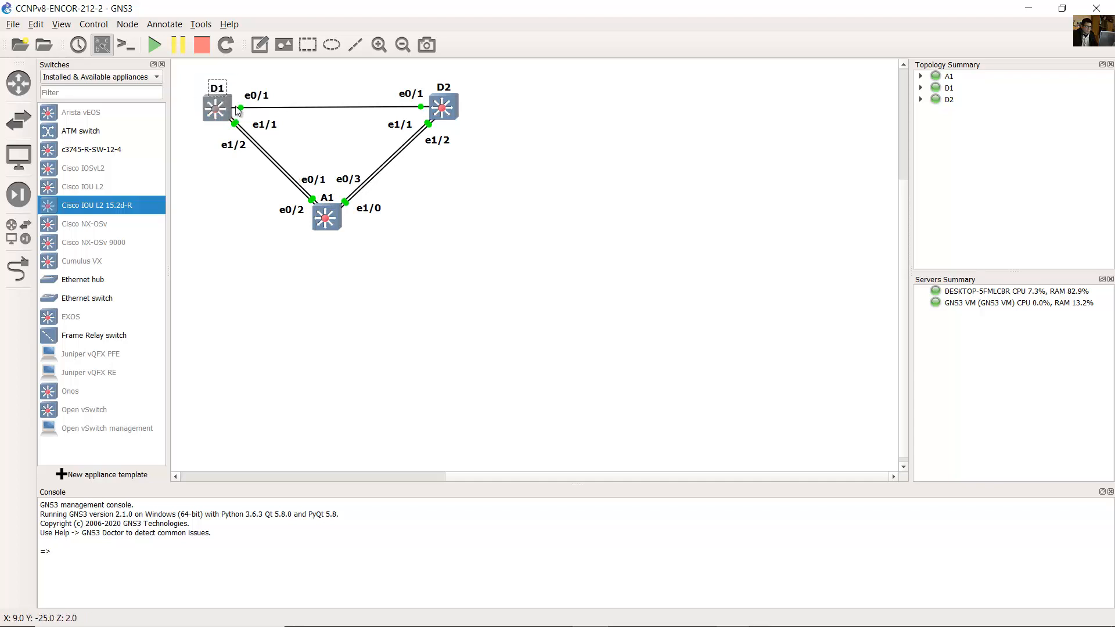
pyautogui.click(602, 336)
# Step: Switch to the Word lab guide and read the paragraph on default priority, extended system ID and the base MAC tie-breaker
pyautogui.moveTo(538, 608)
pyautogui.click(527, 578)
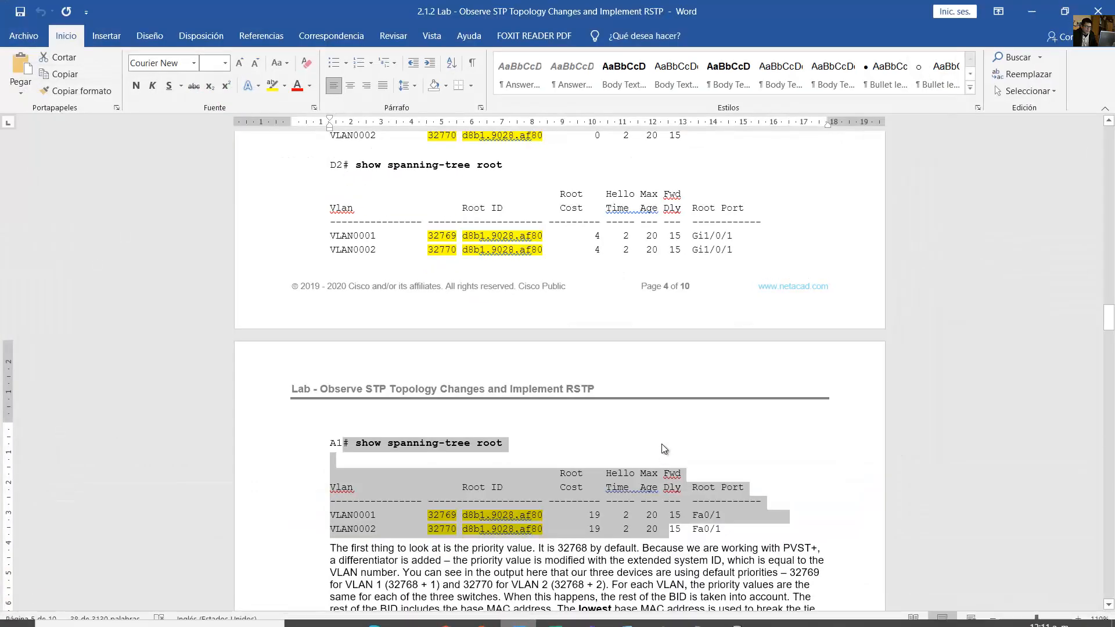
pyautogui.scroll(-3, 661, 433)
pyautogui.scroll(-3, 661, 434)
pyautogui.moveTo(332, 243); pyautogui.dragTo(502, 245)
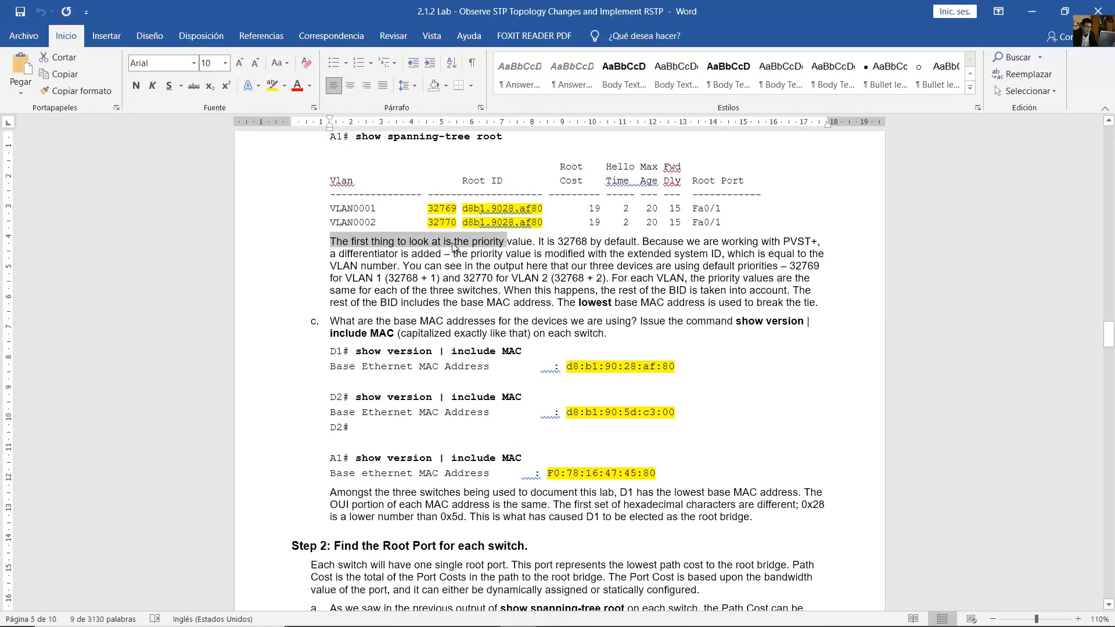
pyautogui.click(451, 243)
pyautogui.moveTo(349, 241); pyautogui.dragTo(571, 243)
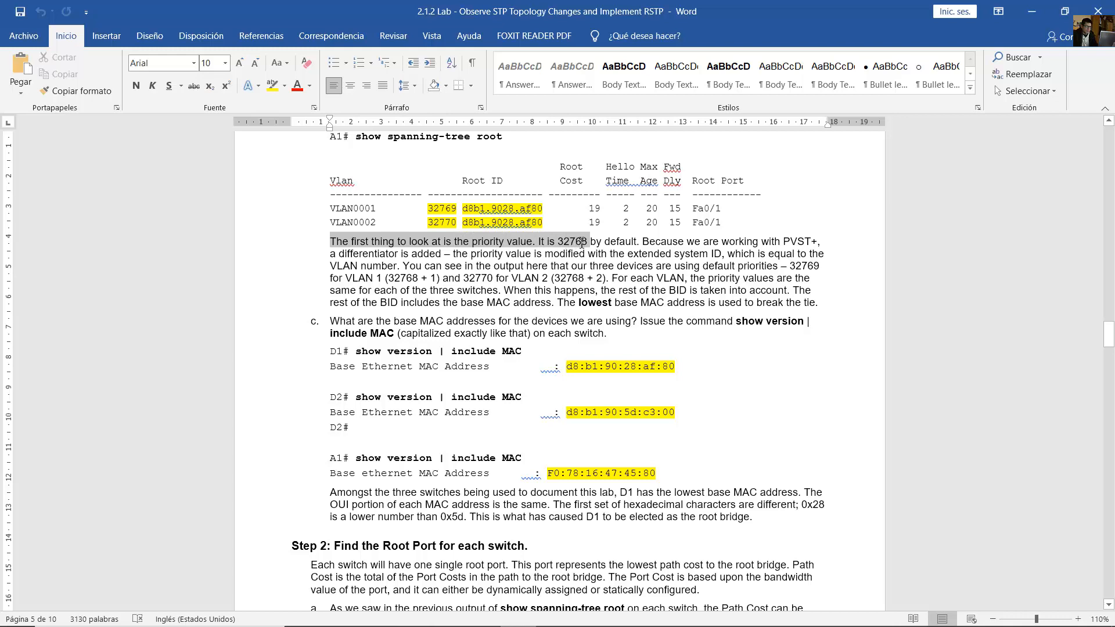
pyautogui.moveTo(592, 243); pyautogui.dragTo(722, 257)
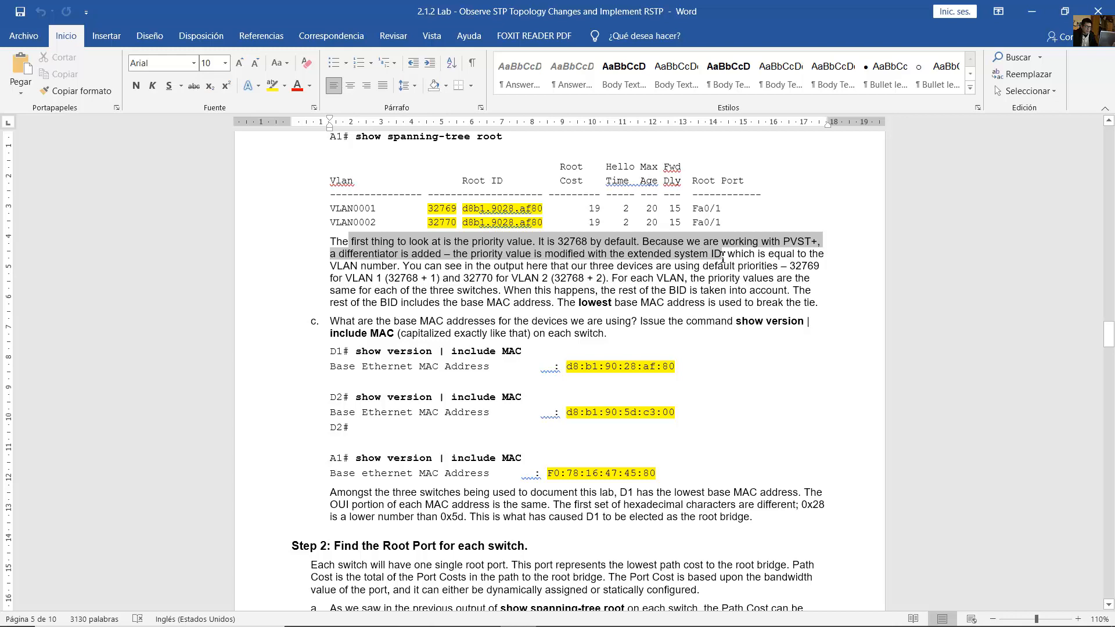
pyautogui.moveTo(737, 248); pyautogui.dragTo(813, 301)
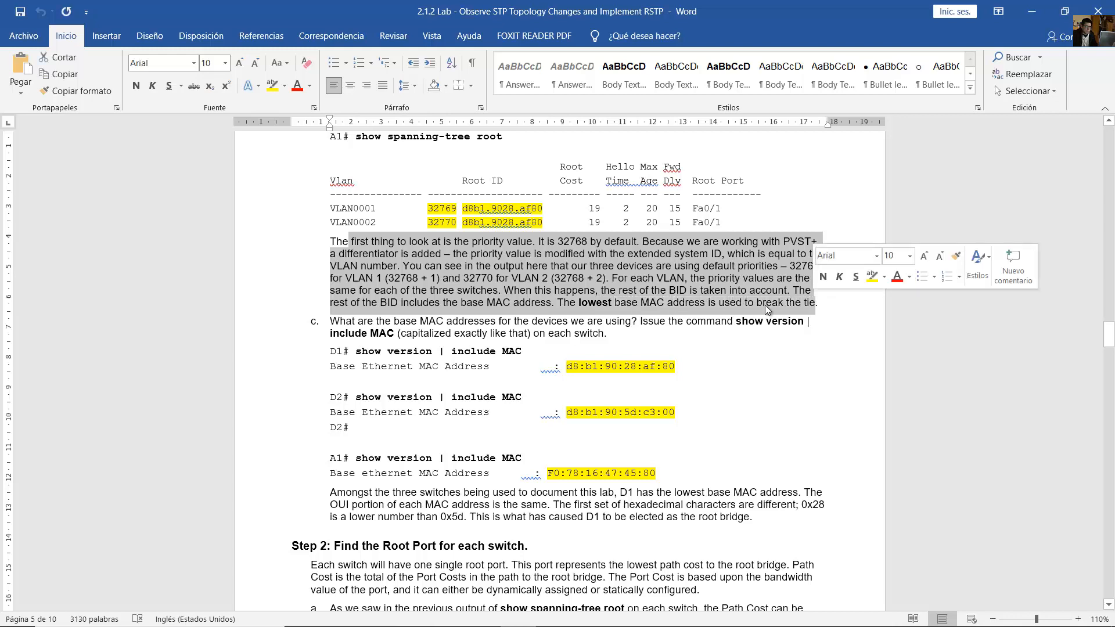
pyautogui.click(600, 305)
# Step: Read item c of the lab guide on finding each switch's base MAC address, including the sample outputs
pyautogui.scroll(-2, 599, 308)
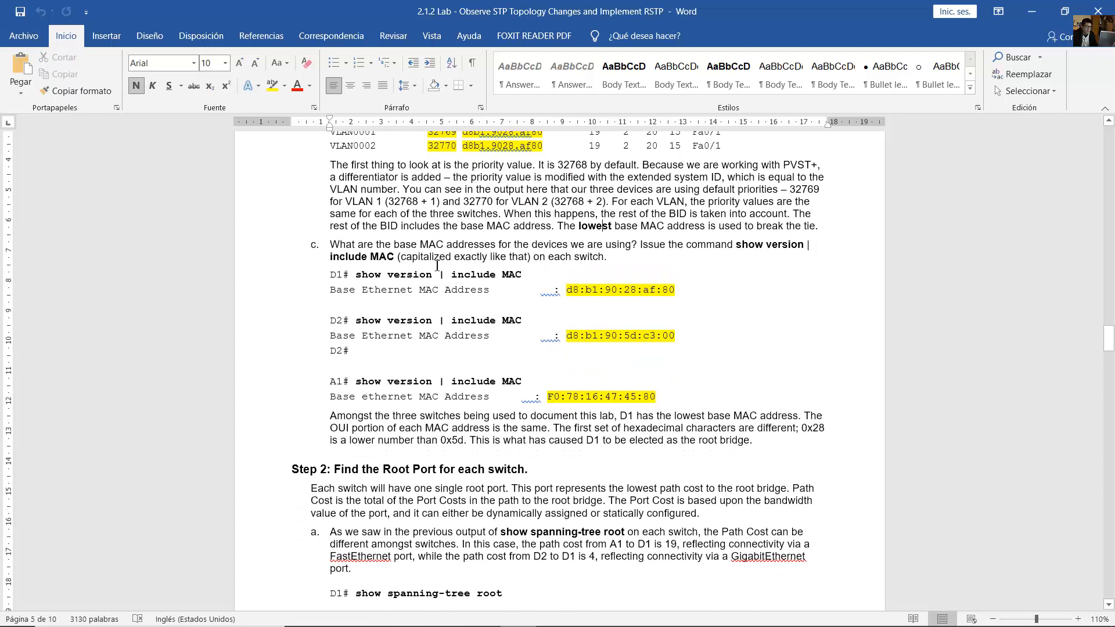
pyautogui.moveTo(339, 248); pyautogui.dragTo(621, 248)
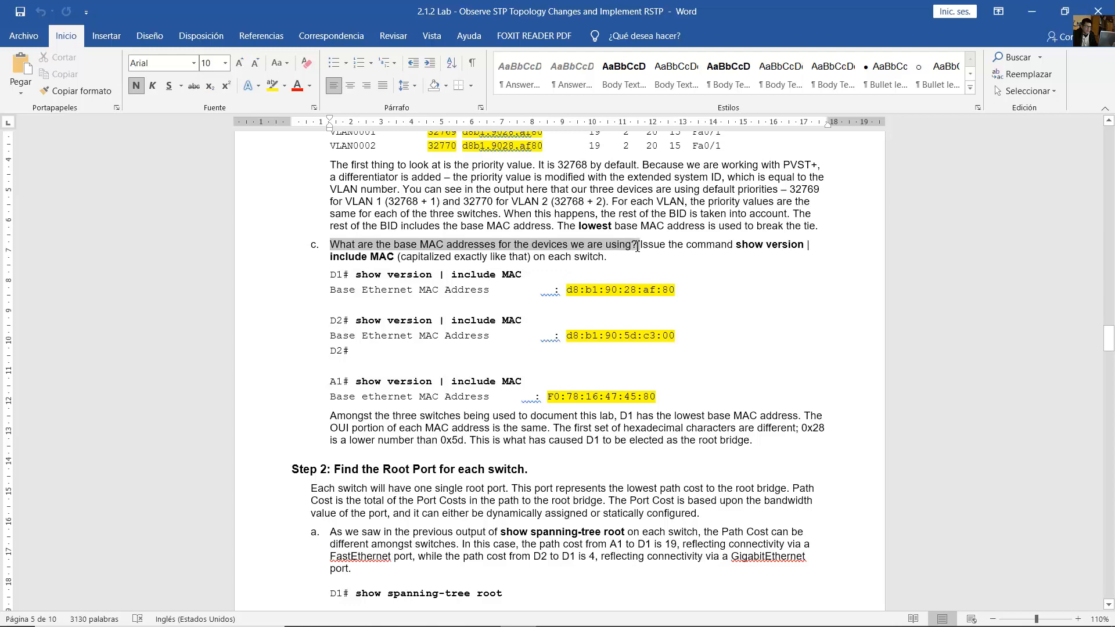
pyautogui.moveTo(644, 247); pyautogui.dragTo(812, 246)
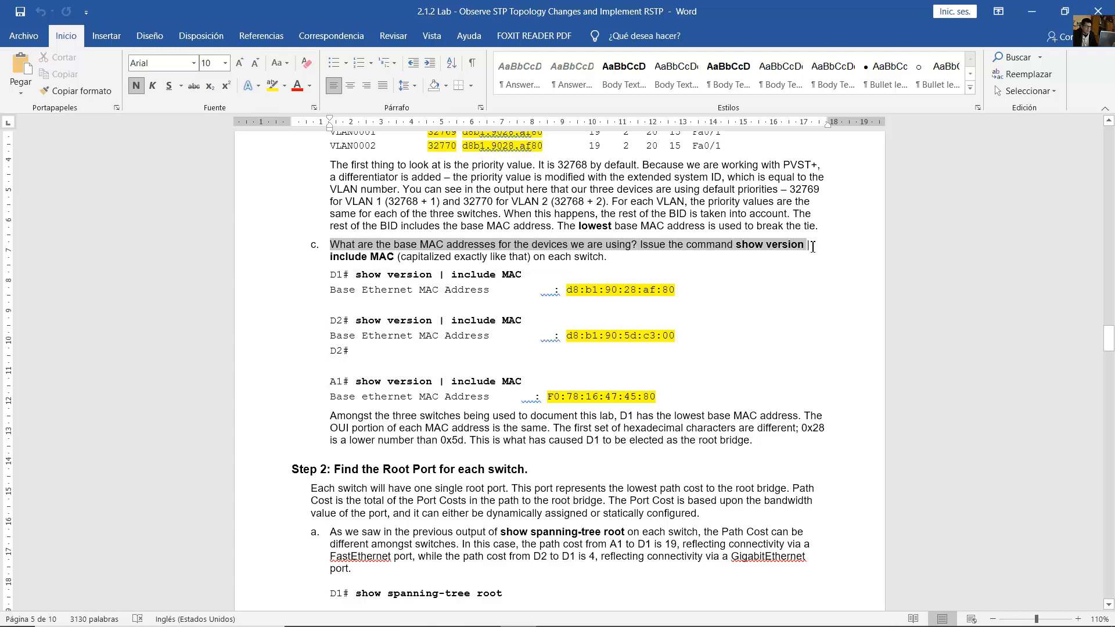
pyautogui.moveTo(550, 246); pyautogui.dragTo(395, 256)
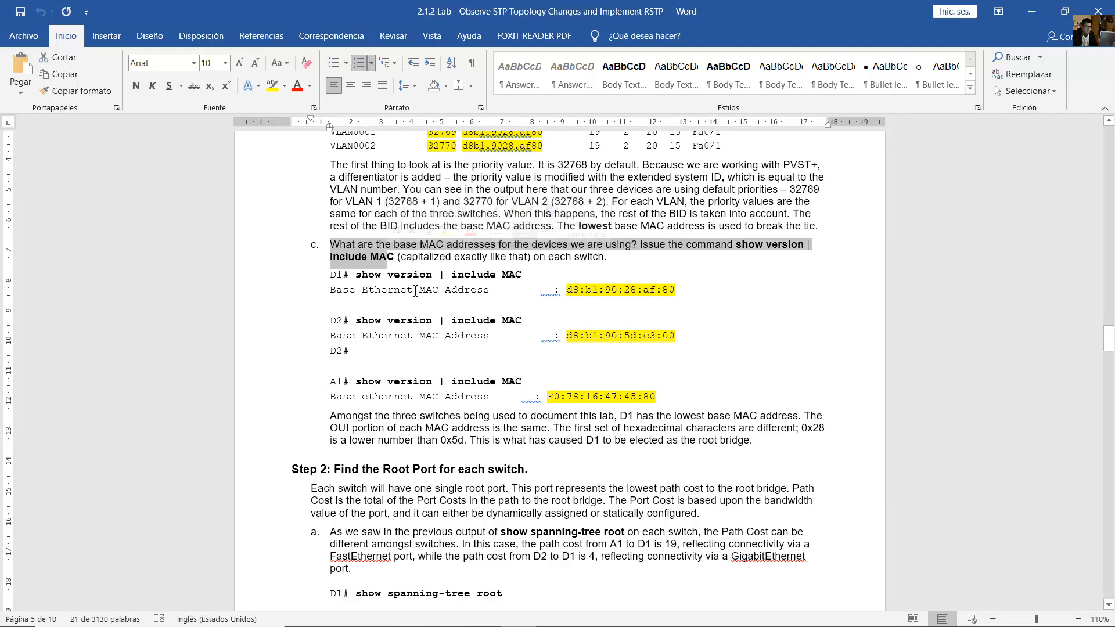
pyautogui.moveTo(362, 290); pyautogui.dragTo(566, 401)
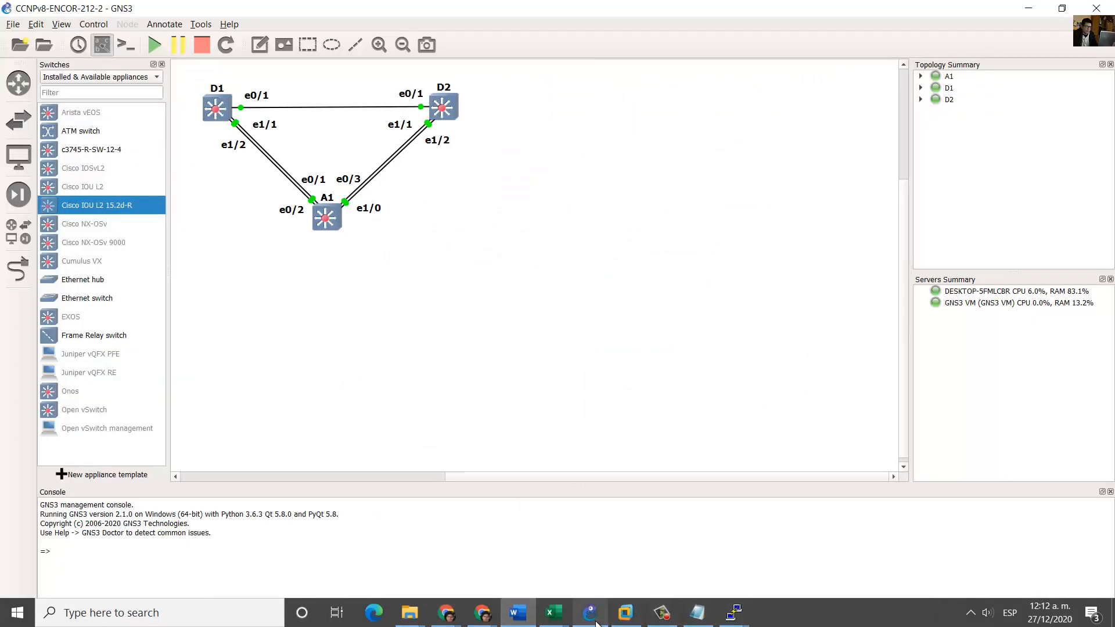
# Step: Switch to D1's console in GNS3 and run "show version | include MAC"
pyautogui.click(590, 612)
pyautogui.click(733, 589)
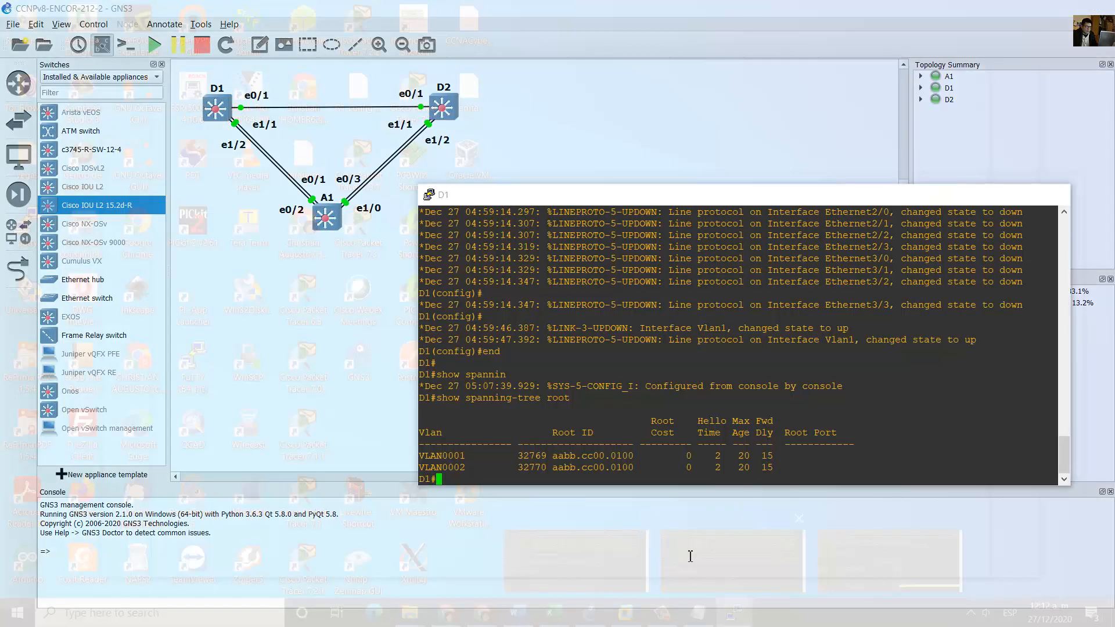
pyautogui.write('sho')
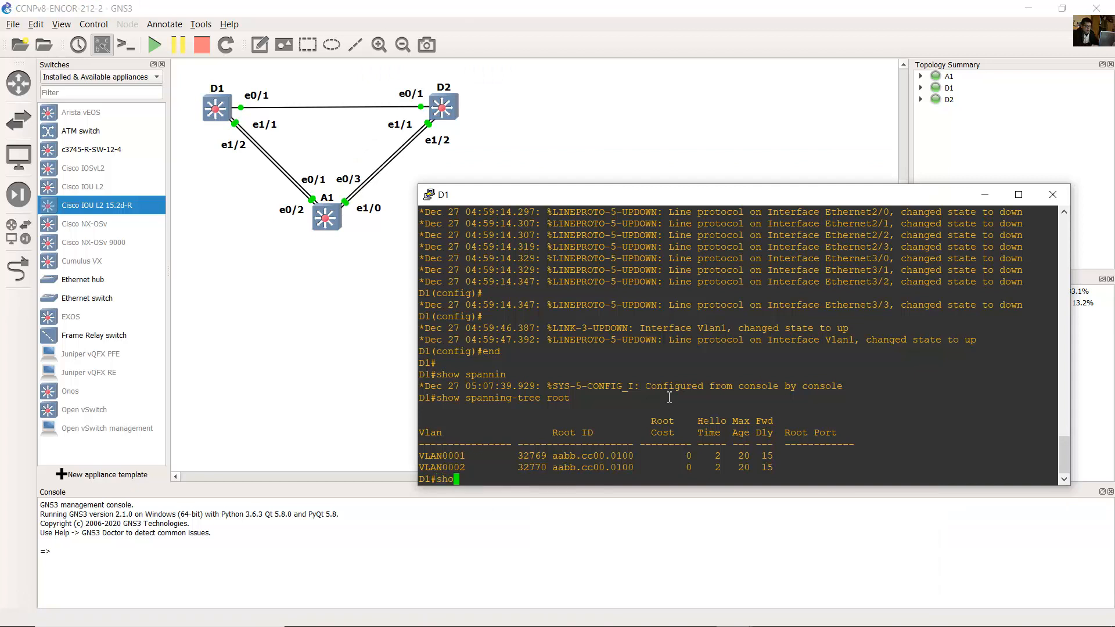
pyautogui.write('w version | include MAC')
pyautogui.press('Return')
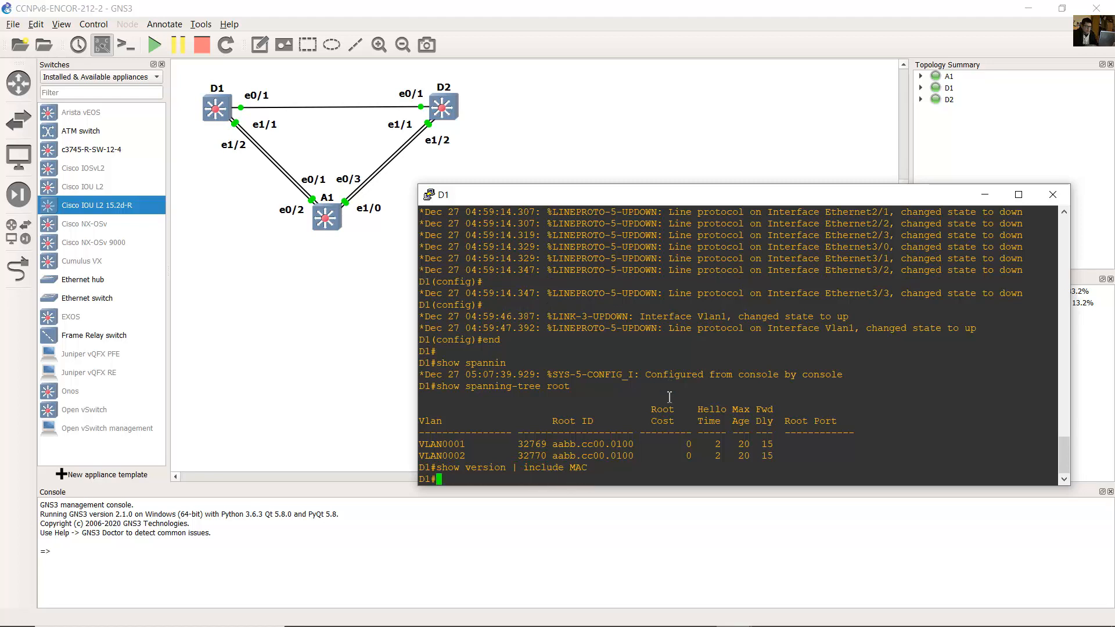
# Step: Run the unfiltered "show version" command on D1 and page through its full output
pyautogui.press('Up')
pyautogui.press('BackSpace')
pyautogui.press('BackSpace')
pyautogui.press('BackSpace')
pyautogui.press('BackSpace')
pyautogui.press('BackSpace')
pyautogui.press('BackSpace')
pyautogui.press('BackSpace')
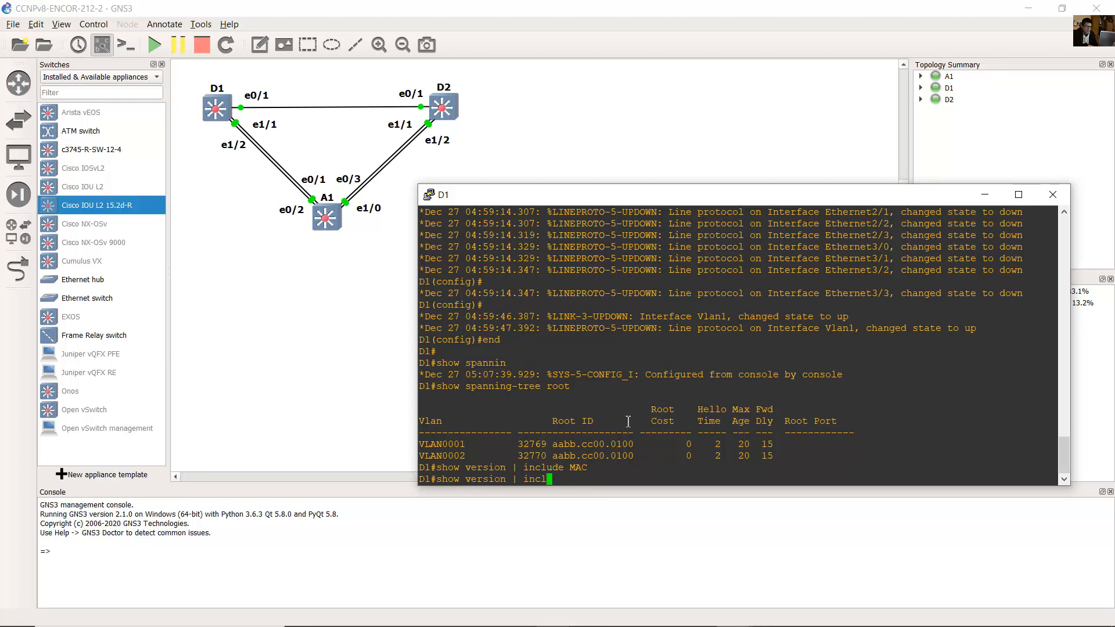
pyautogui.press('BackSpace')
pyautogui.press('BackSpace')
pyautogui.press('BackSpace')
pyautogui.press('BackSpace')
pyautogui.press('BackSpace')
pyautogui.press('BackSpace')
pyautogui.press('BackSpace')
pyautogui.press('Return')
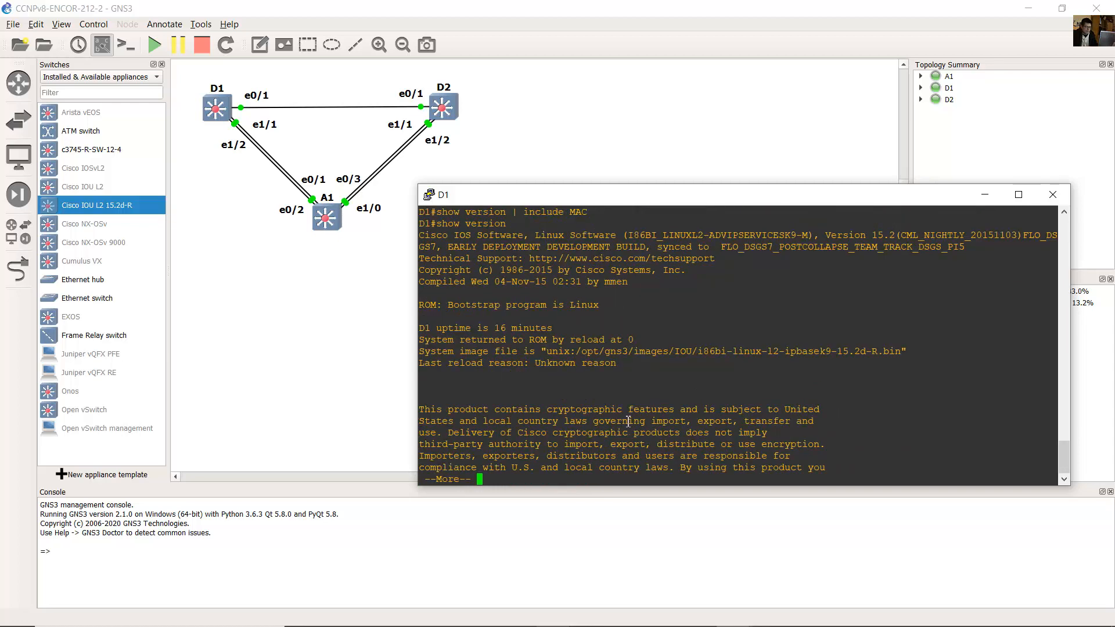
pyautogui.press('space')
# Step: Examine D1's "show version" output from start to end for a base MAC address entry
pyautogui.scroll(4, 562, 385)
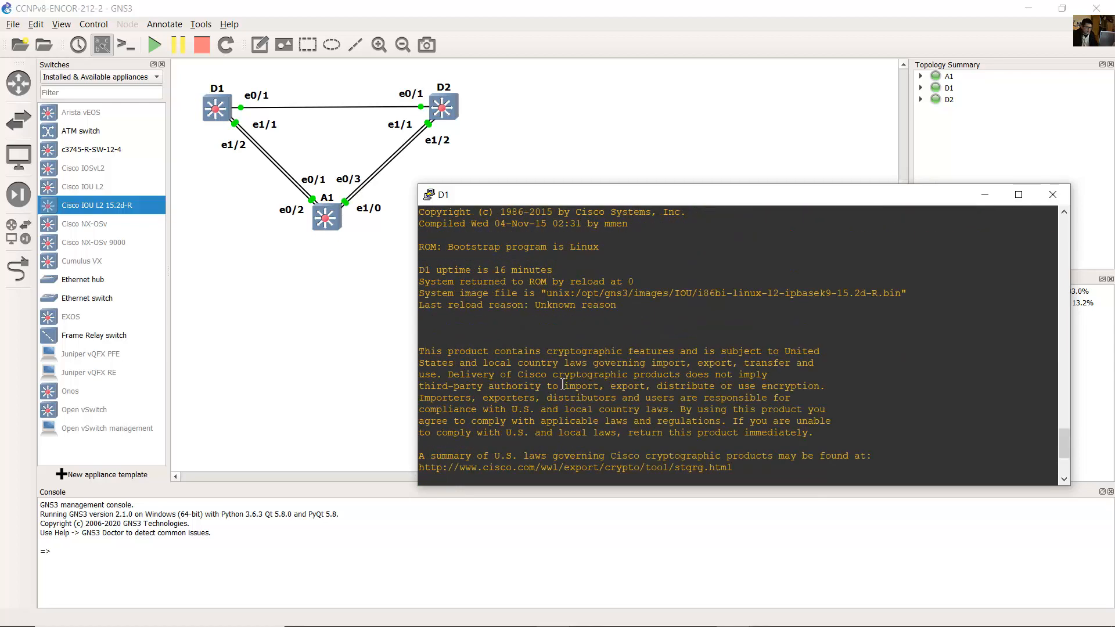
pyautogui.scroll(5, 562, 385)
pyautogui.scroll(-5, 560, 379)
pyautogui.scroll(4, 535, 341)
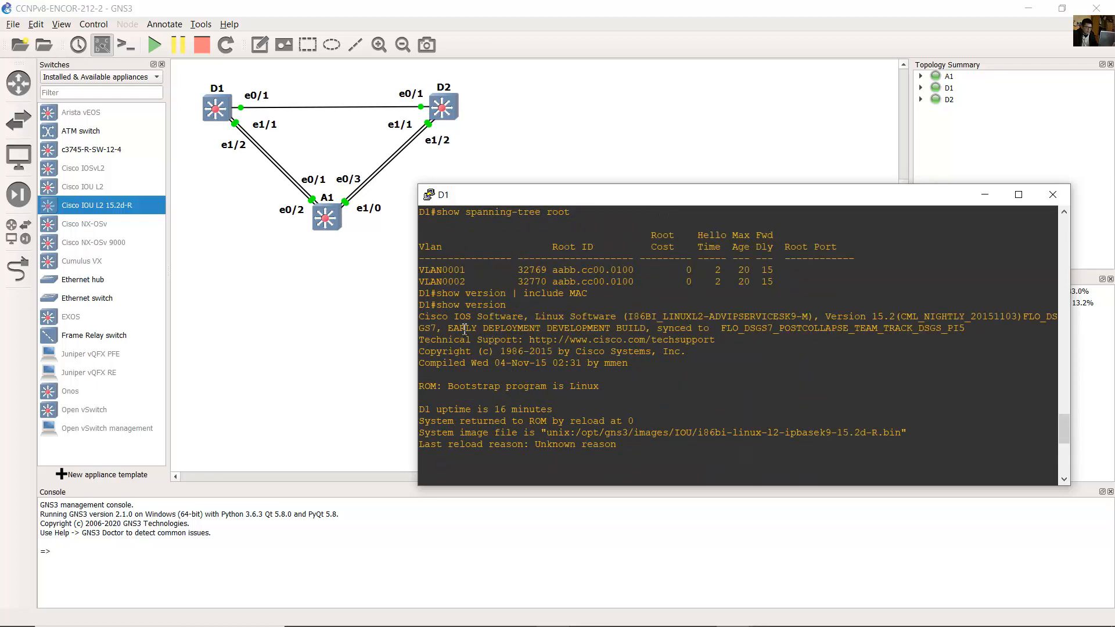
pyautogui.moveTo(465, 330); pyautogui.dragTo(653, 405)
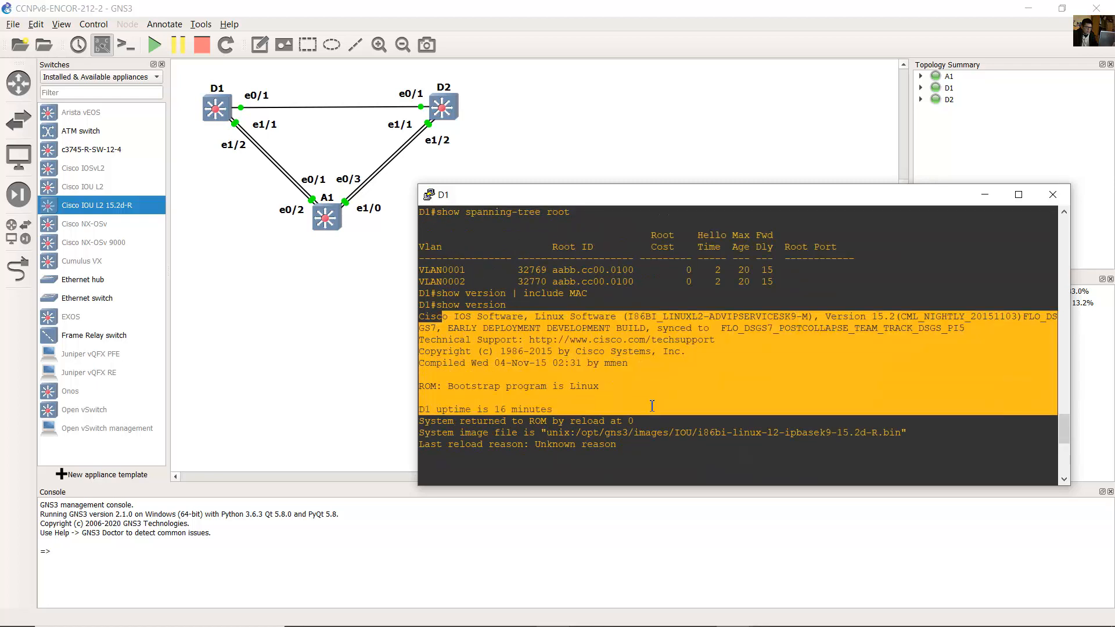
pyautogui.scroll(-4, 652, 406)
pyautogui.moveTo(575, 332); pyautogui.dragTo(618, 398)
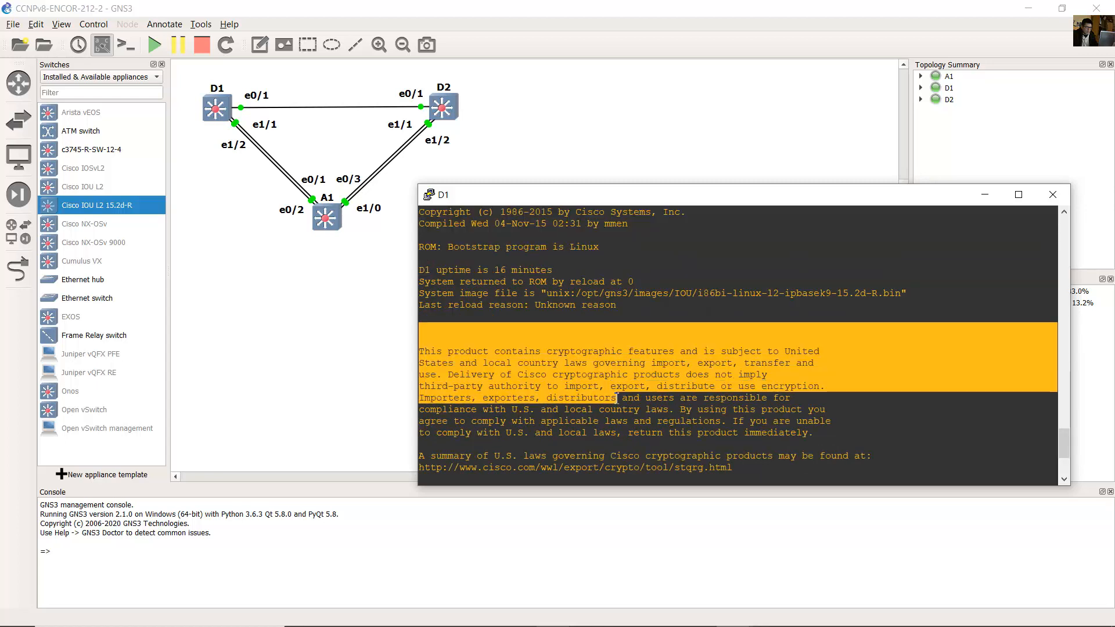
pyautogui.scroll(-4, 616, 395)
pyautogui.click(585, 293)
pyautogui.moveTo(583, 283); pyautogui.dragTo(624, 390)
pyautogui.click(716, 376)
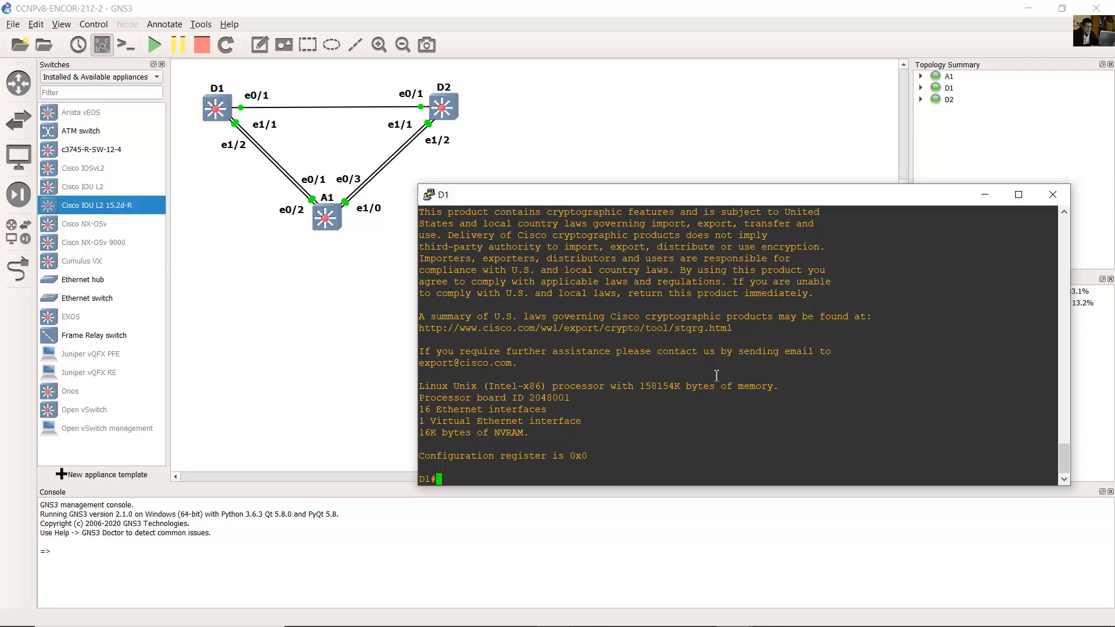
# Step: Run "show spanning-tree" on D1 and locate the Bridge ID address for VLAN0001
pyautogui.write('show spanning-tree')
pyautogui.press('Return')
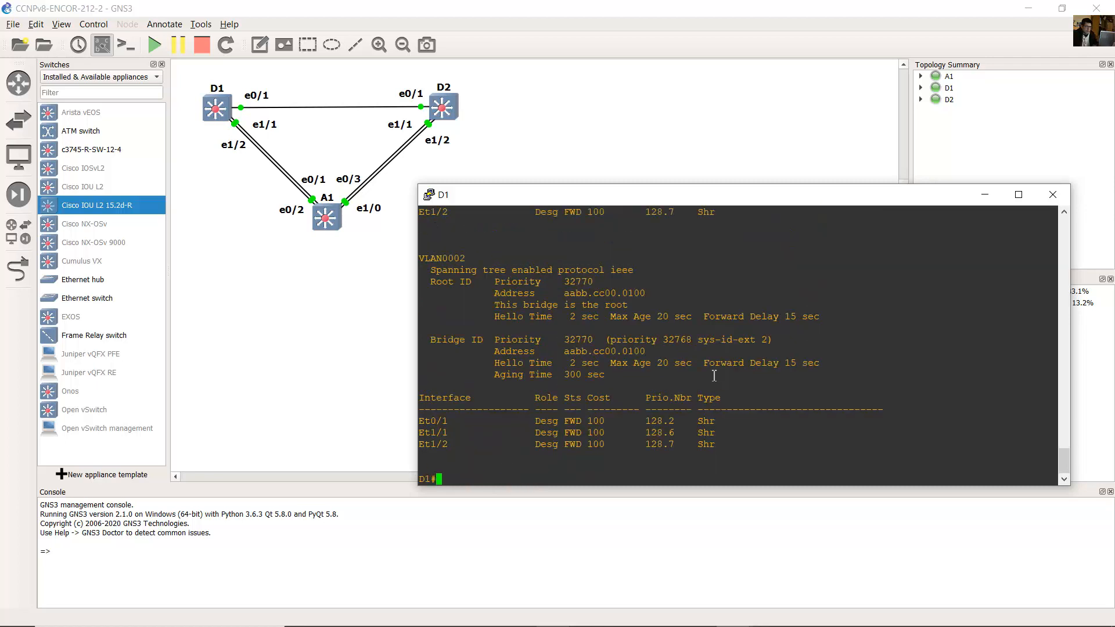
pyautogui.scroll(8, 714, 376)
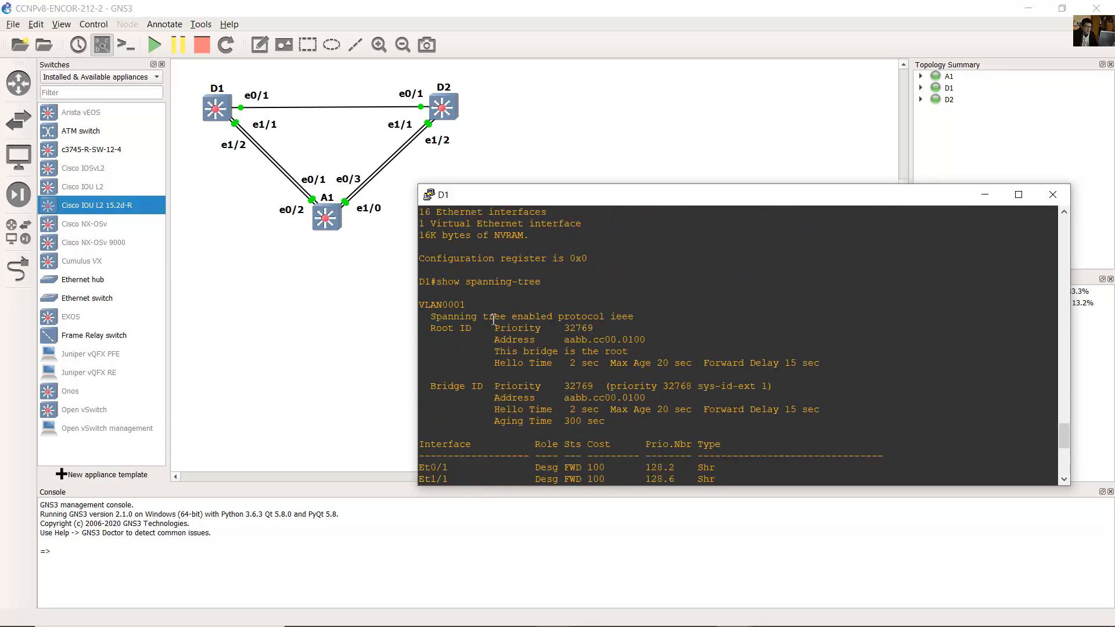
pyautogui.moveTo(425, 304); pyautogui.dragTo(471, 305)
pyautogui.moveTo(431, 388); pyautogui.dragTo(652, 399)
pyautogui.click(610, 402)
pyautogui.doubleClick(585, 399)
pyautogui.moveTo(591, 399); pyautogui.dragTo(649, 398)
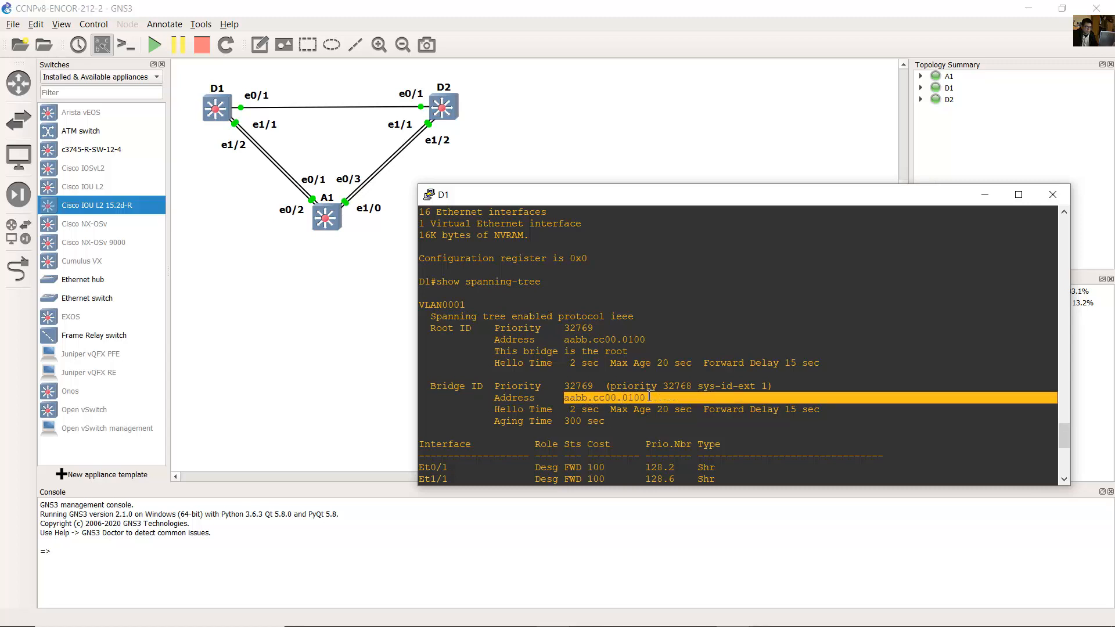
pyautogui.click(649, 398)
pyautogui.moveTo(502, 399); pyautogui.dragTo(656, 398)
# Step: Compare D1's bridge address with the VLAN0001 Root ID in the earlier "show spanning-tree root" output
pyautogui.scroll(12, 578, 390)
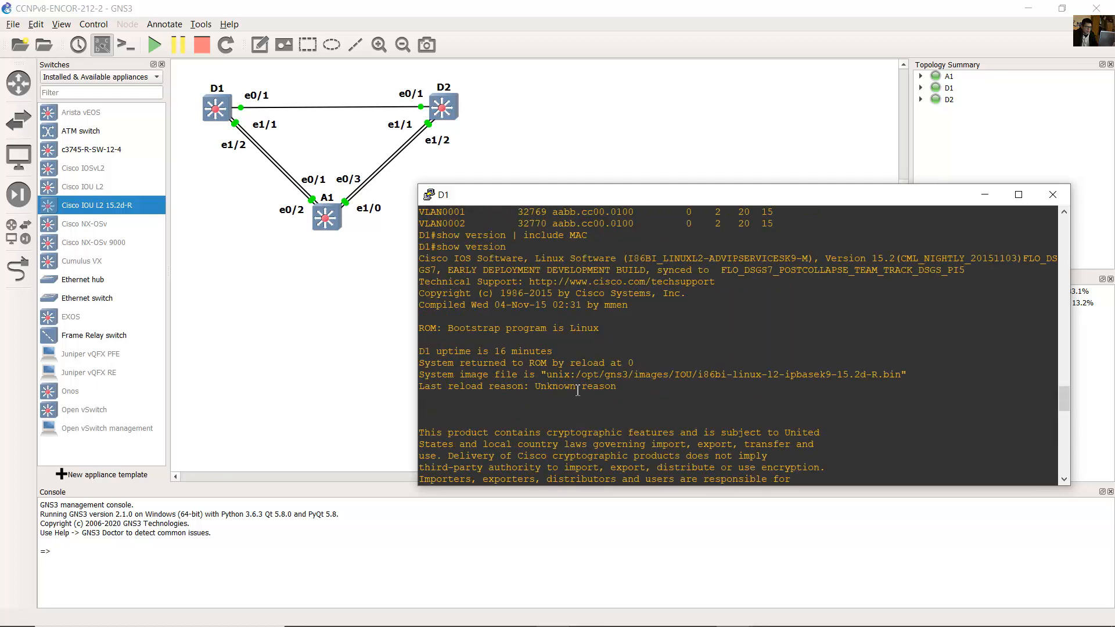
pyautogui.moveTo(547, 352); pyautogui.dragTo(629, 357)
pyautogui.moveTo(549, 352); pyautogui.dragTo(635, 349)
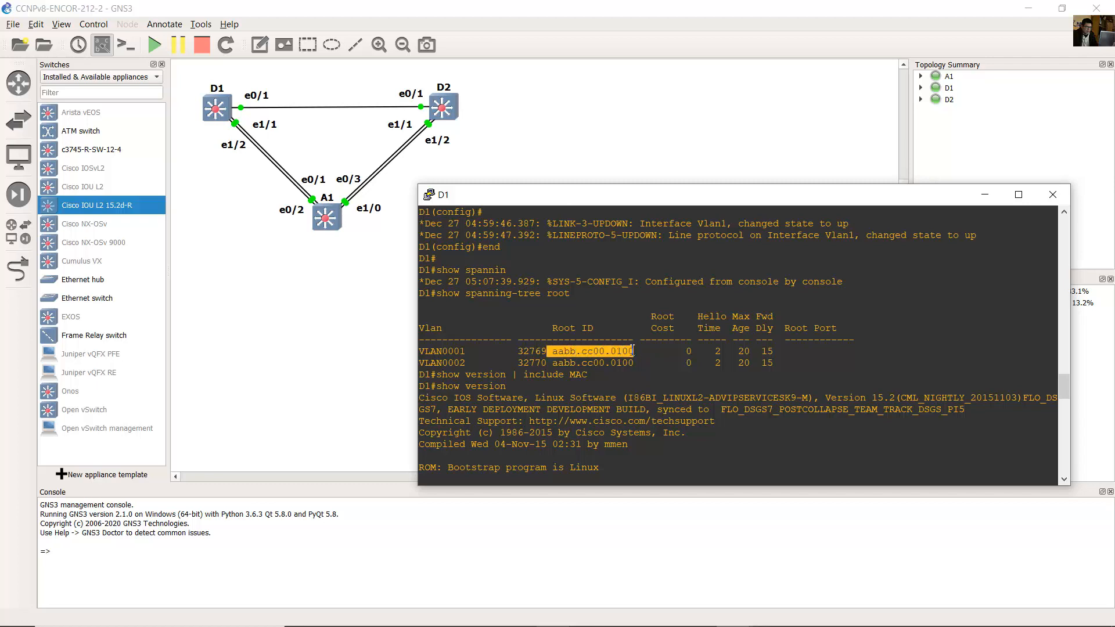
pyautogui.moveTo(441, 299); pyautogui.dragTo(421, 297)
pyautogui.click(556, 336)
pyautogui.scroll(-5, 706, 385)
pyautogui.scroll(-8, 726, 394)
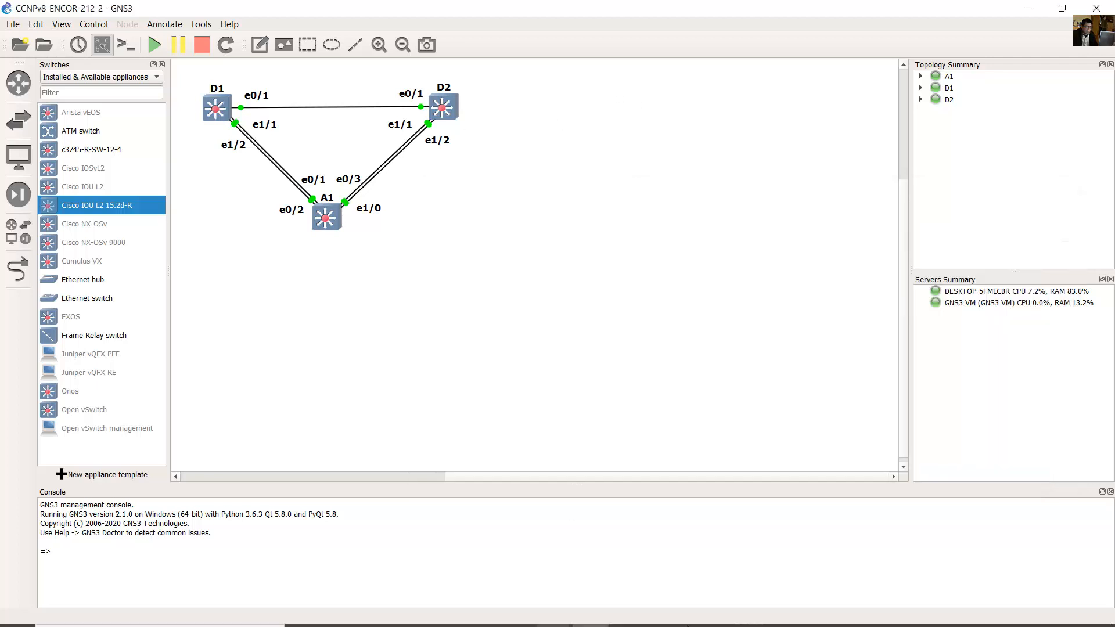
# Step: Switch to D2's console and run "show spanning-tree"
pyautogui.moveTo(734, 613)
pyautogui.click(572, 557)
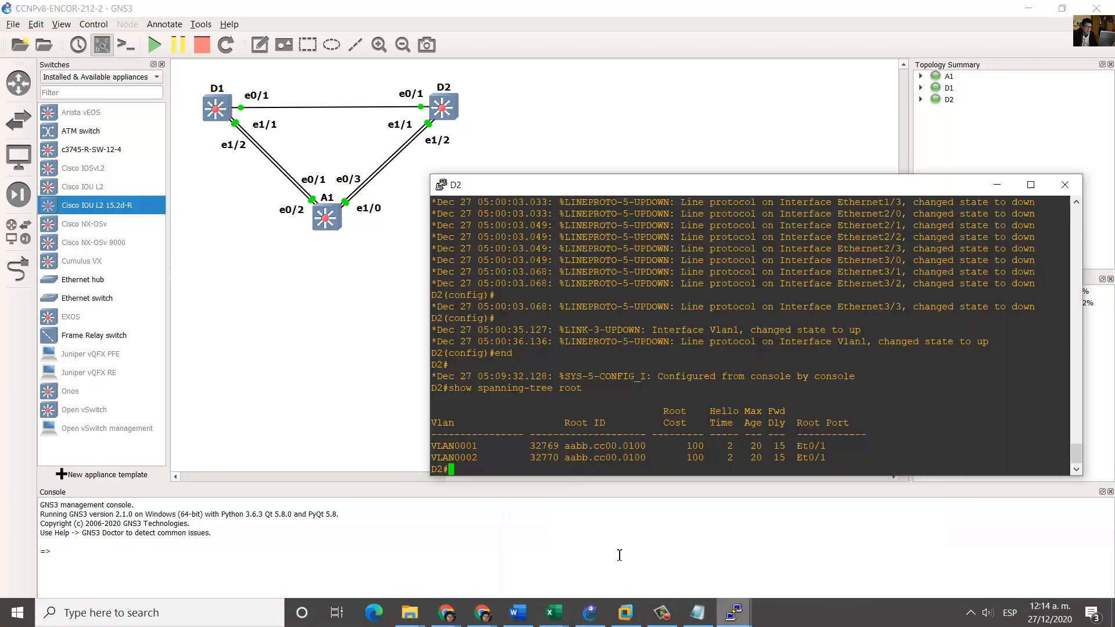
pyautogui.press('Up')
pyautogui.press('BackSpace')
pyautogui.press('BackSpace')
pyautogui.press('BackSpace')
pyautogui.press('BackSpace')
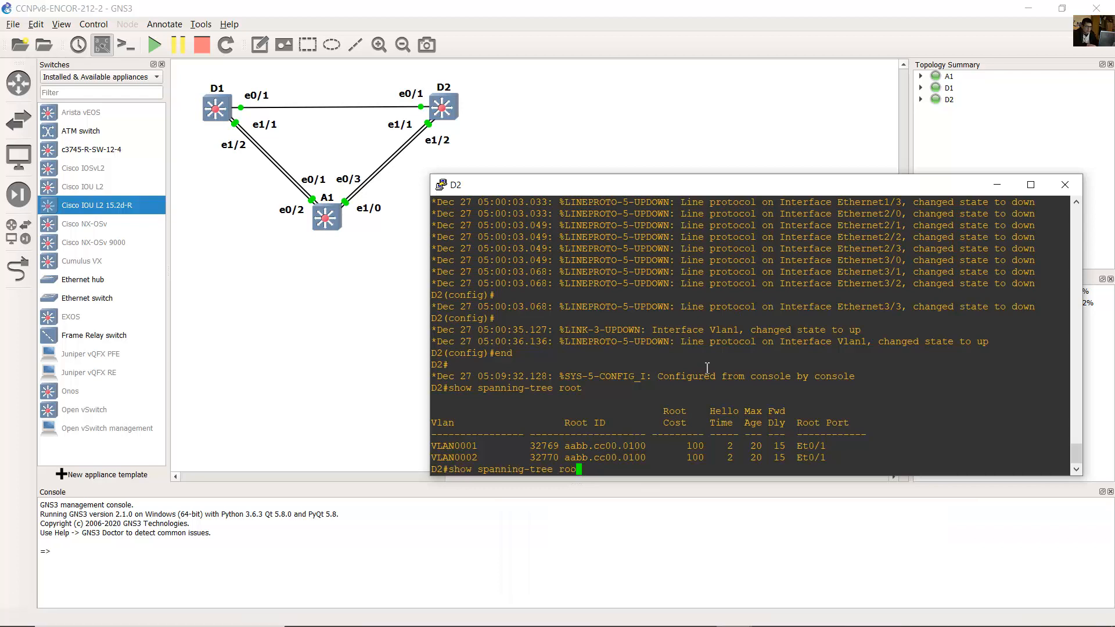
pyautogui.press('Return')
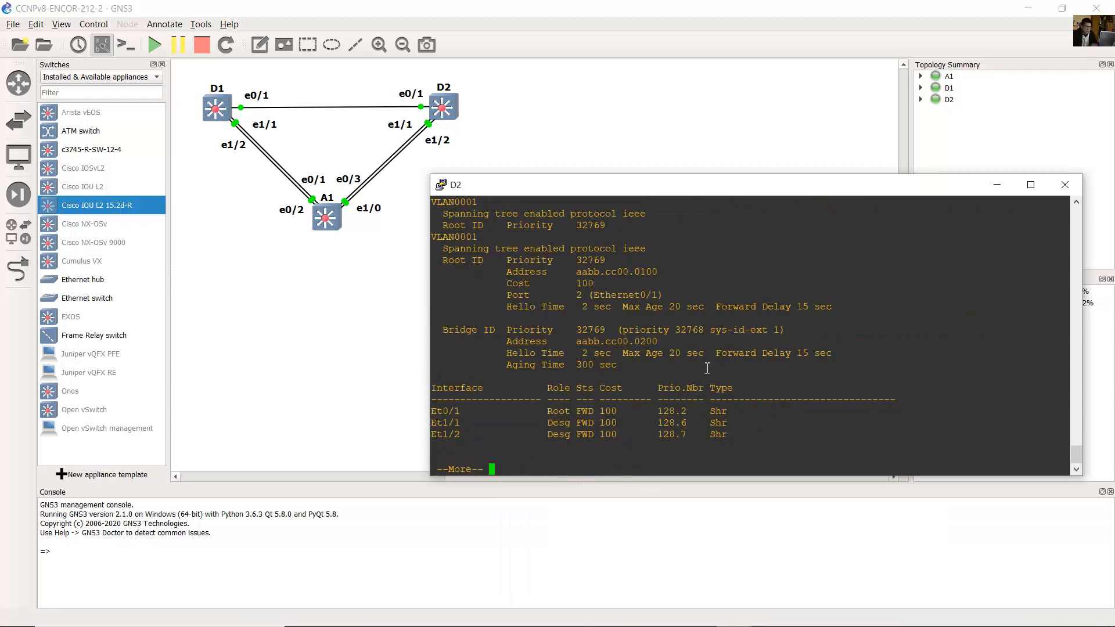
# Step: Locate D2's Bridge ID address for VLAN0001 in the spanning-tree output, then return to the topology
pyautogui.scroll(6, 571, 398)
pyautogui.scroll(-8, 572, 398)
pyautogui.scroll(4, 550, 339)
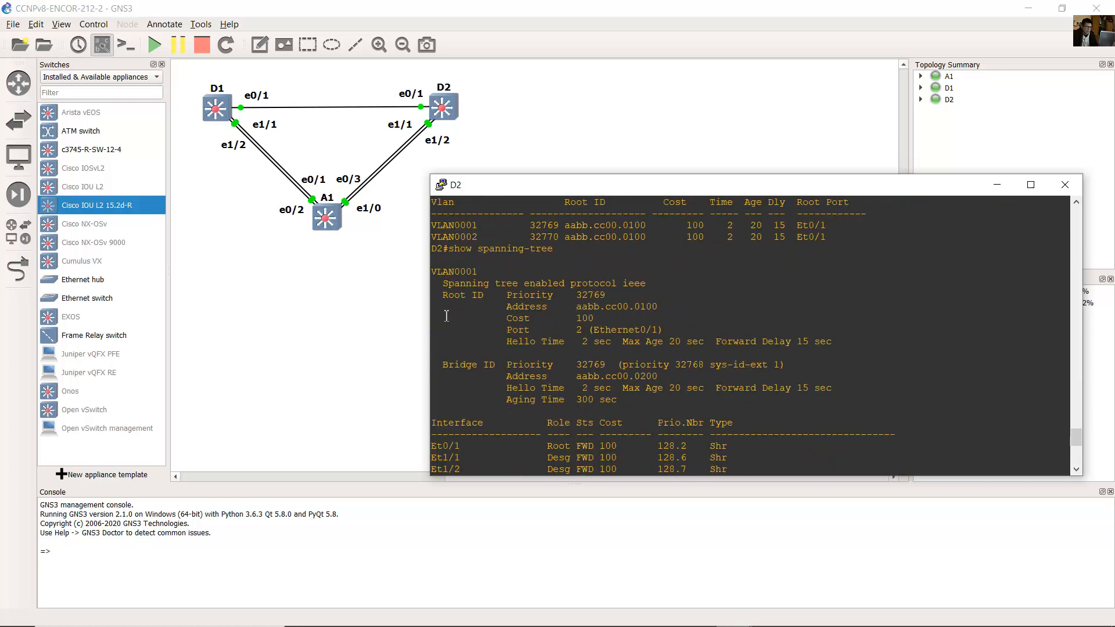
pyautogui.moveTo(444, 366); pyautogui.dragTo(661, 378)
pyautogui.click(580, 381)
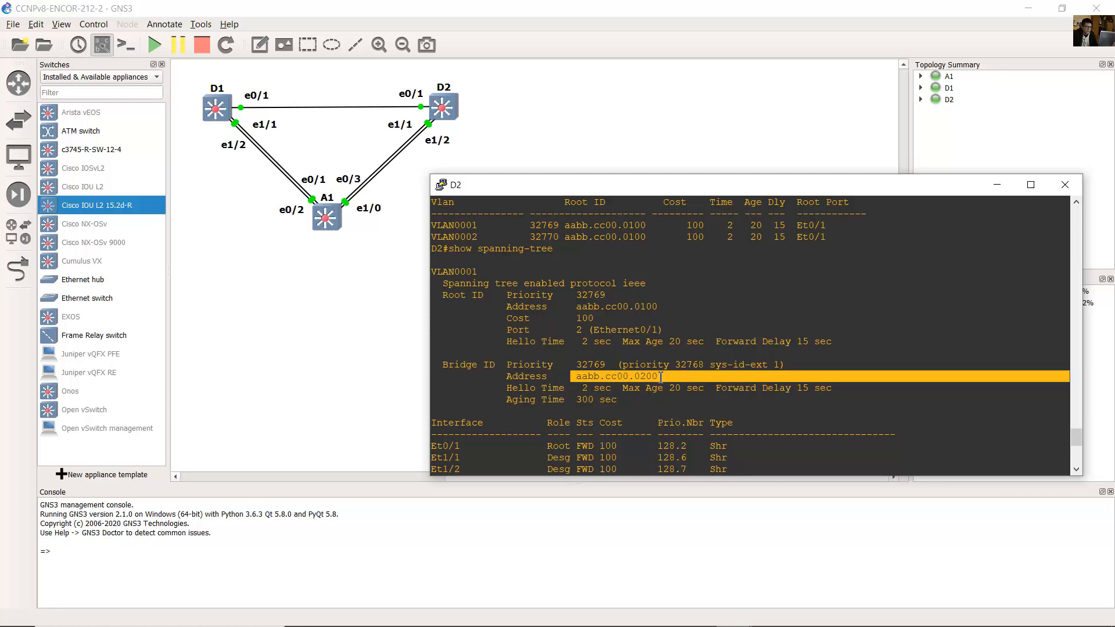
pyautogui.click(640, 378)
pyautogui.click(405, 317)
# Step: Switch to A1's console, run "show spanning-tree" and page to the VLAN0002 section
pyautogui.moveTo(803, 603)
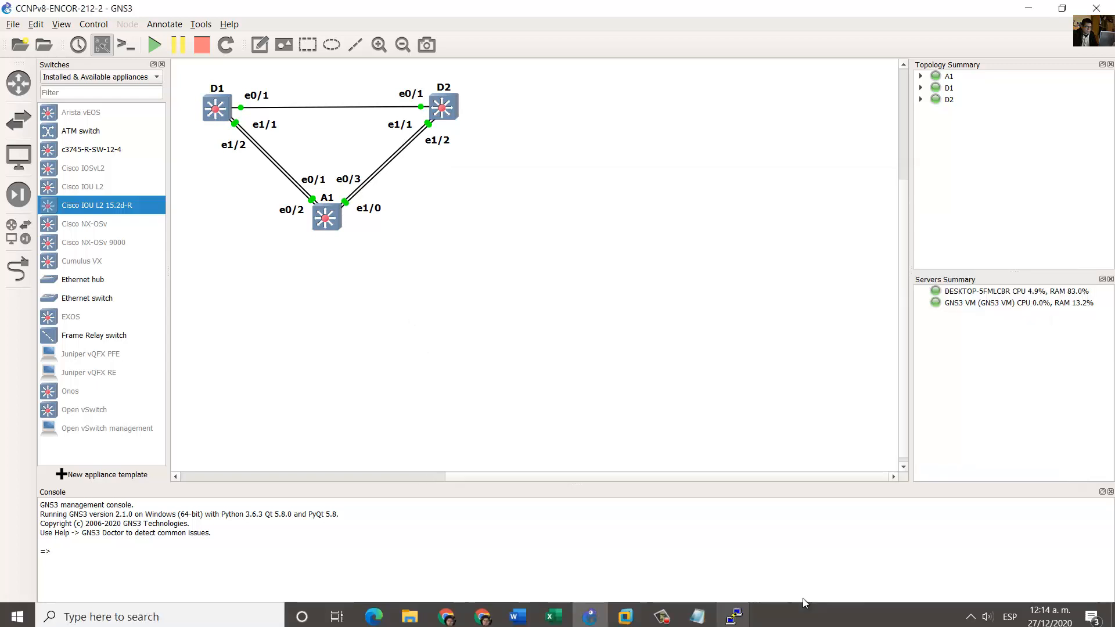
pyautogui.click(744, 624)
pyautogui.click(890, 552)
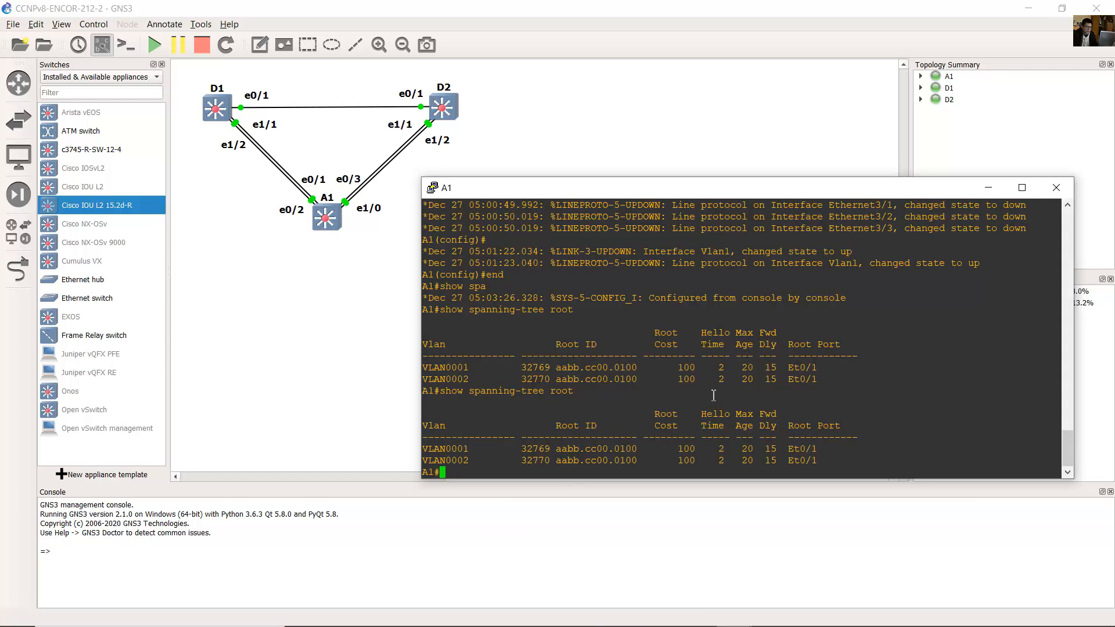
pyautogui.press('BackSpace')
pyautogui.press('BackSpace')
pyautogui.press('BackSpace')
pyautogui.press('BackSpace')
pyautogui.press('BackSpace')
pyautogui.press('Return')
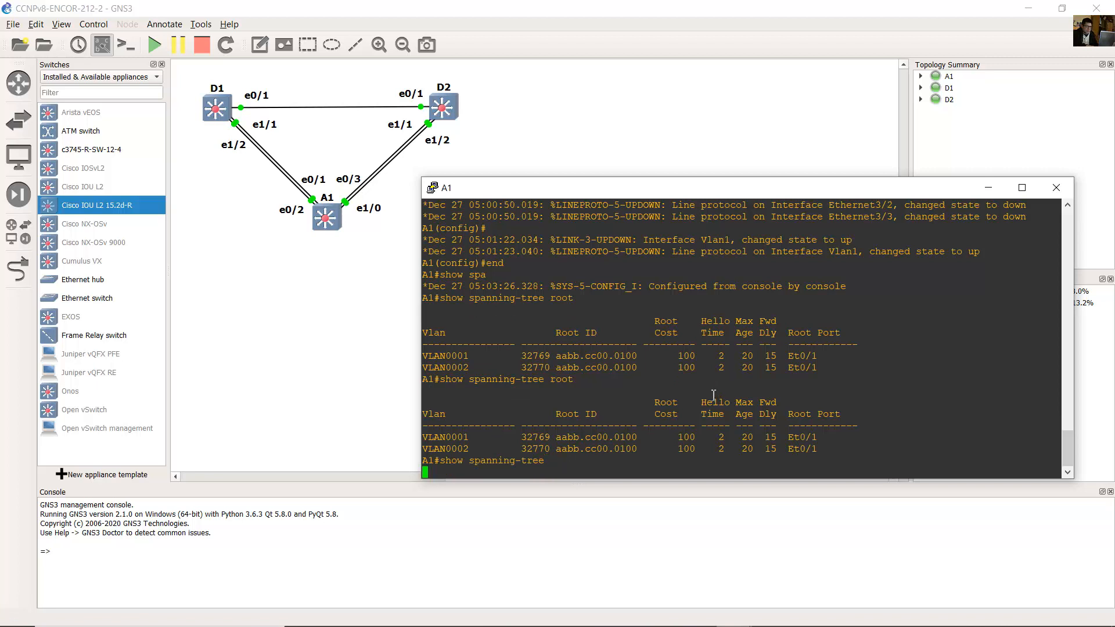
pyautogui.press('space')
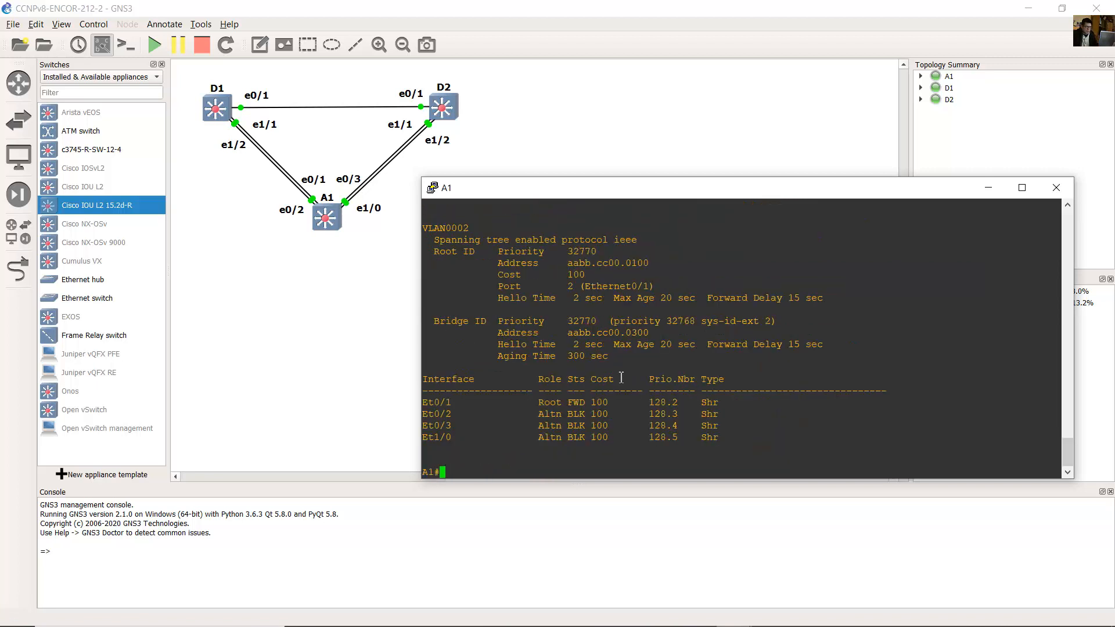
# Step: Check A1's Bridge ID address for VLAN0002, then select switch D1 in the topology
pyautogui.moveTo(483, 321); pyautogui.dragTo(452, 321)
pyautogui.moveTo(561, 331); pyautogui.dragTo(653, 333)
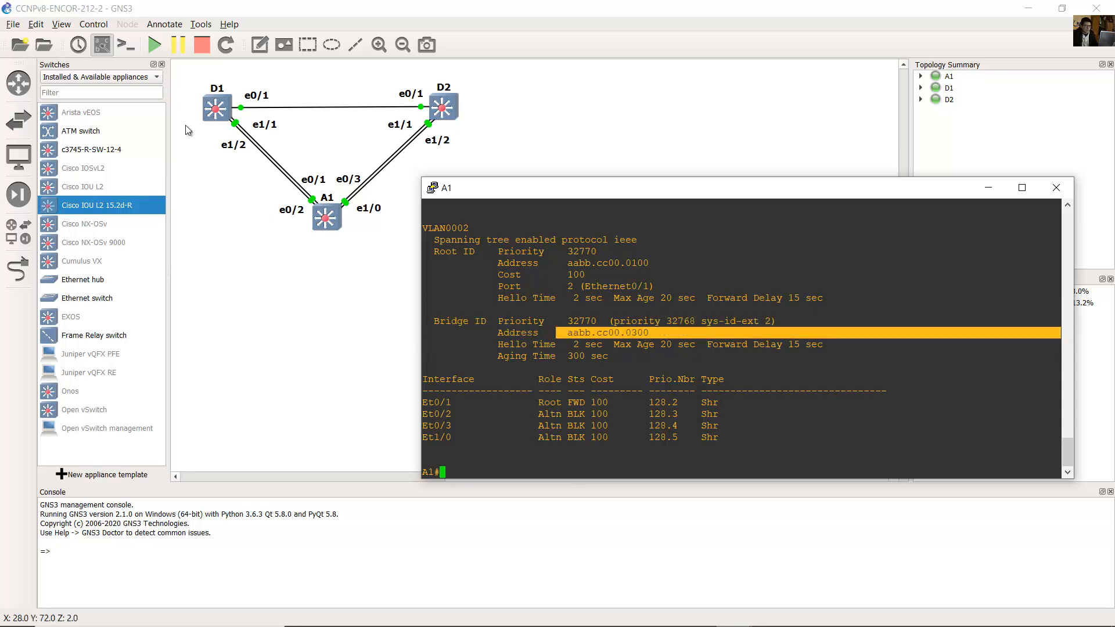
pyautogui.click(216, 112)
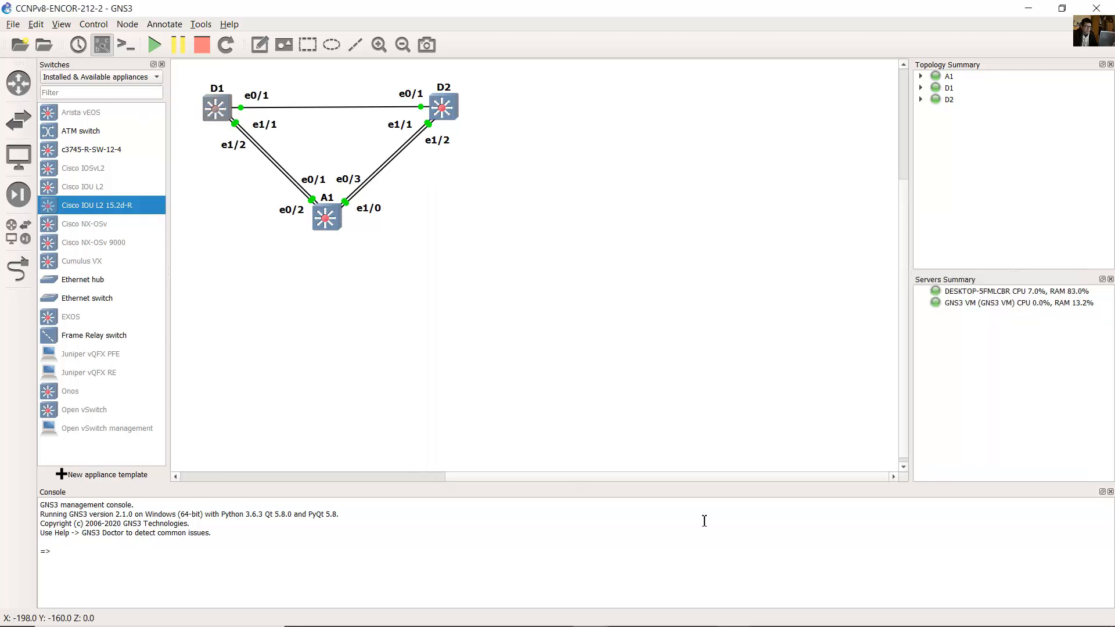
# Step: Reopen D1's console and review its Bridge ID address for VLAN0002 against the other switches' MAC addresses
pyautogui.moveTo(746, 620)
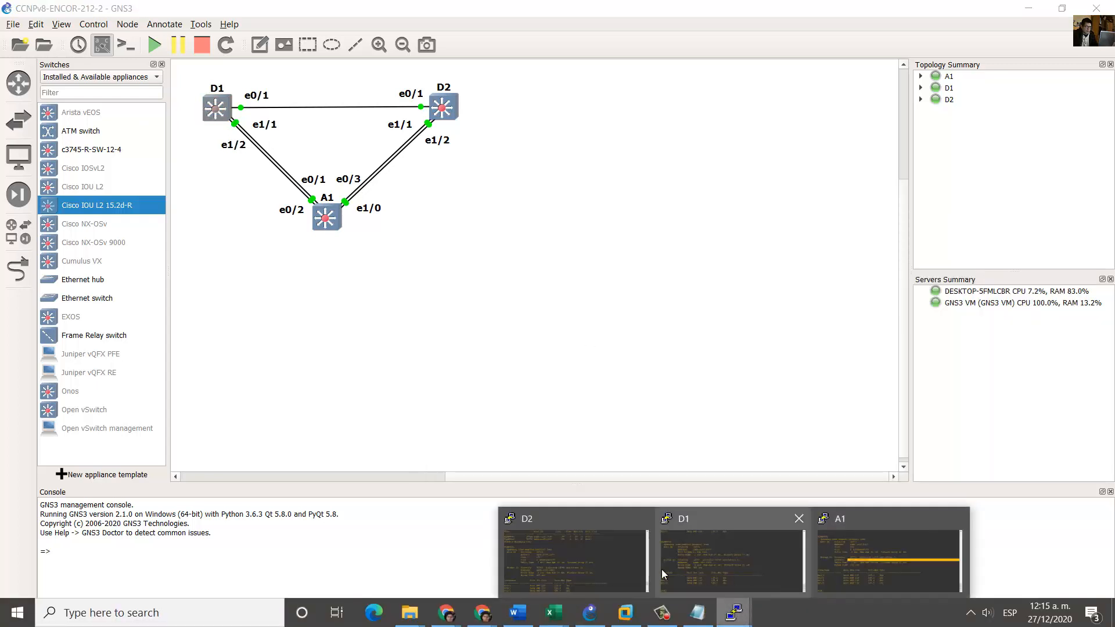
pyautogui.click(661, 570)
pyautogui.moveTo(432, 286); pyautogui.dragTo(649, 363)
pyautogui.click(636, 360)
pyautogui.moveTo(433, 339); pyautogui.dragTo(646, 351)
pyautogui.click(619, 352)
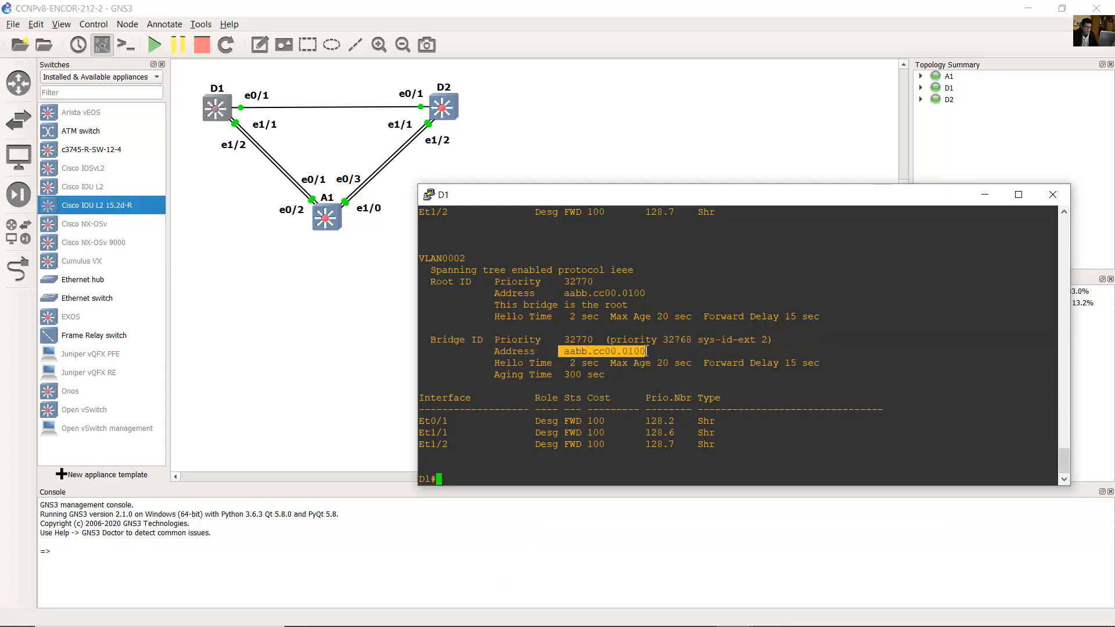
pyautogui.click(620, 355)
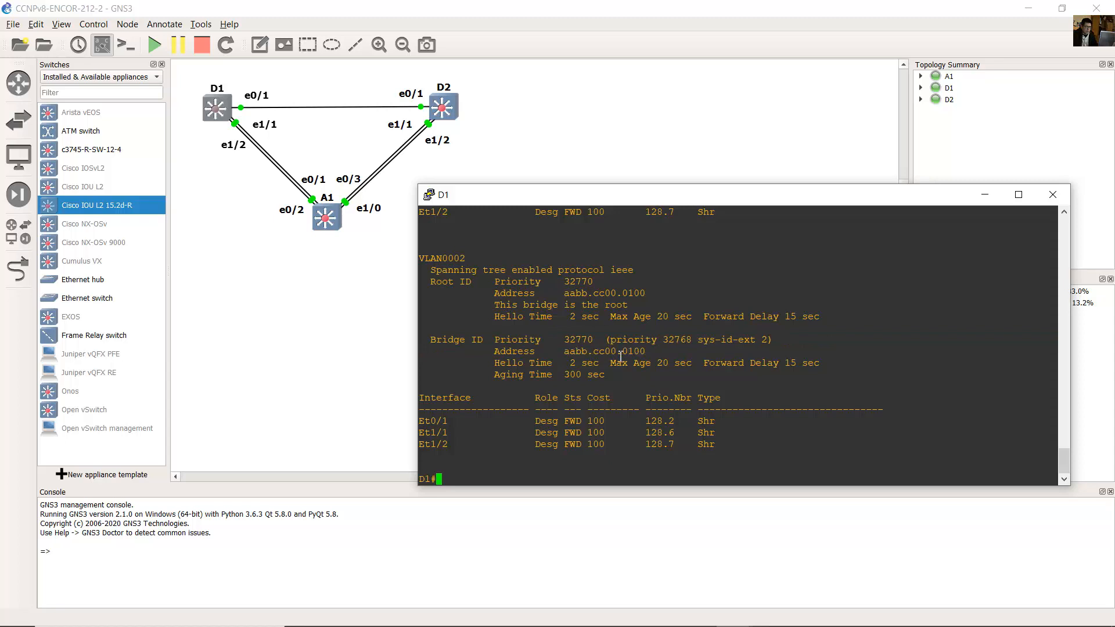
pyautogui.moveTo(562, 351); pyautogui.dragTo(686, 352)
pyautogui.click(635, 351)
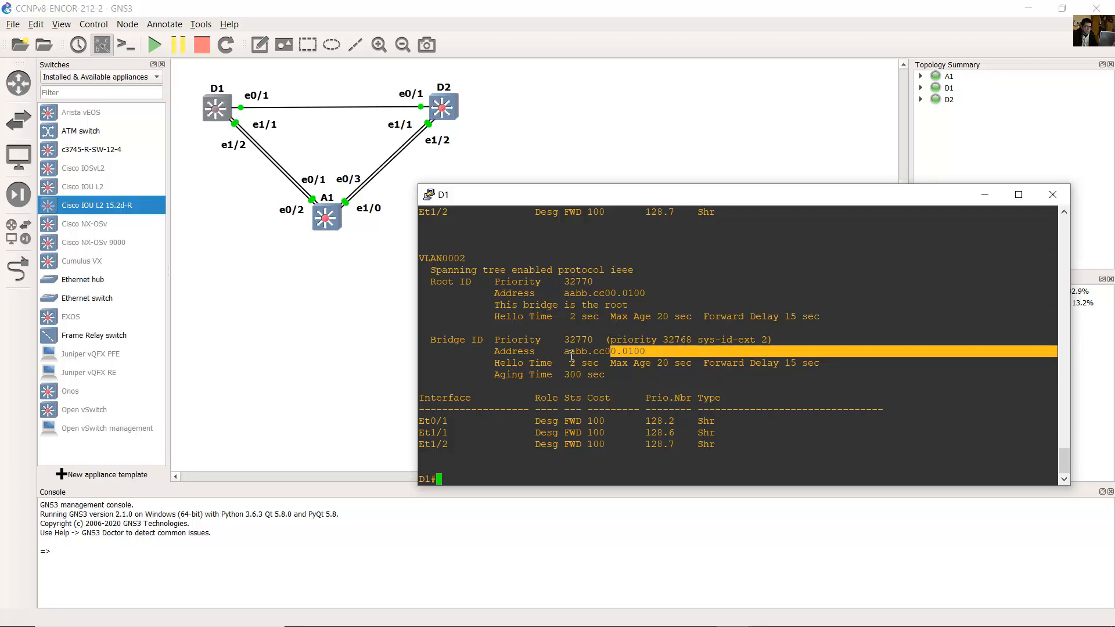
pyautogui.moveTo(564, 352); pyautogui.dragTo(684, 357)
# Step: Find the Bridge ID priority of VLAN0001 in D1's spanning-tree output
pyautogui.scroll(8, 423, 391)
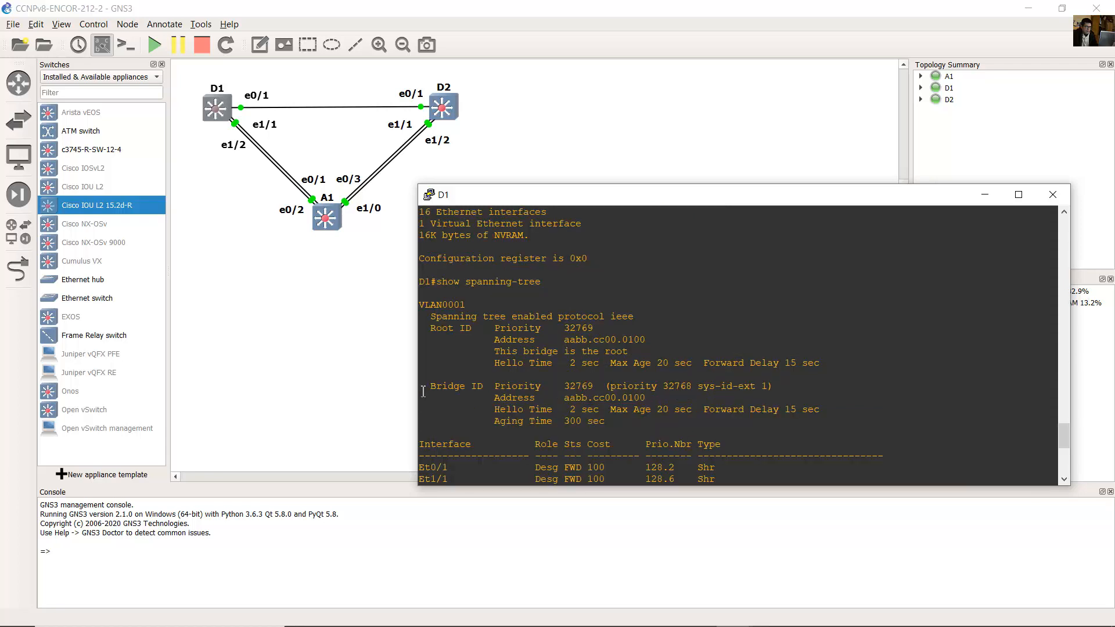
pyautogui.moveTo(439, 306); pyautogui.dragTo(482, 310)
pyautogui.moveTo(441, 387); pyautogui.dragTo(599, 386)
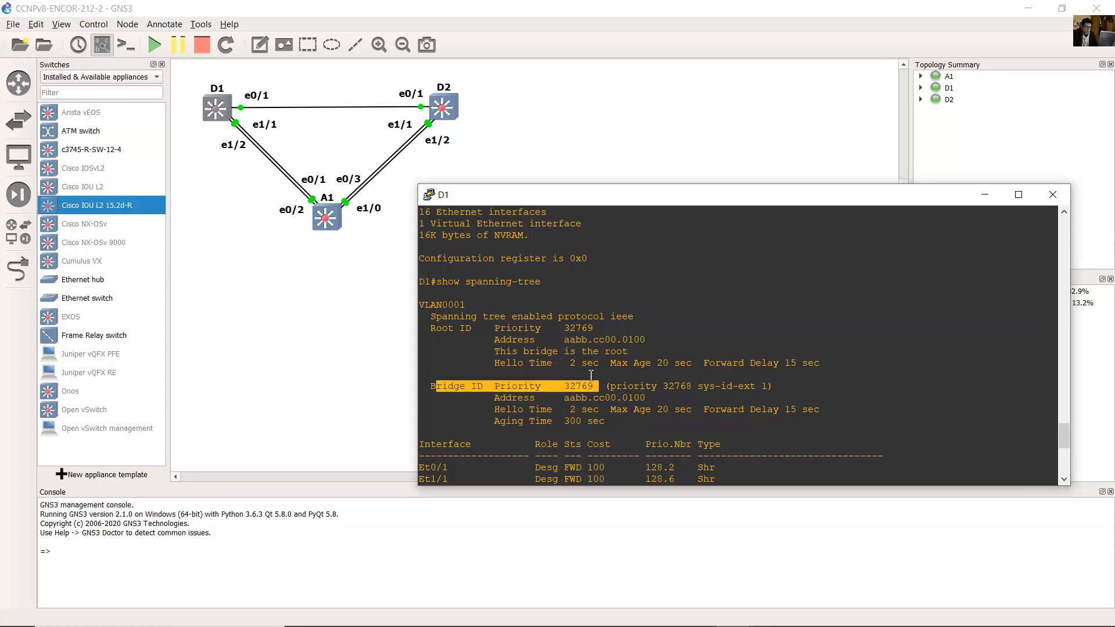
# Step: Switch to D2's console and check its Bridge ID priority for VLAN0001
pyautogui.click(743, 609)
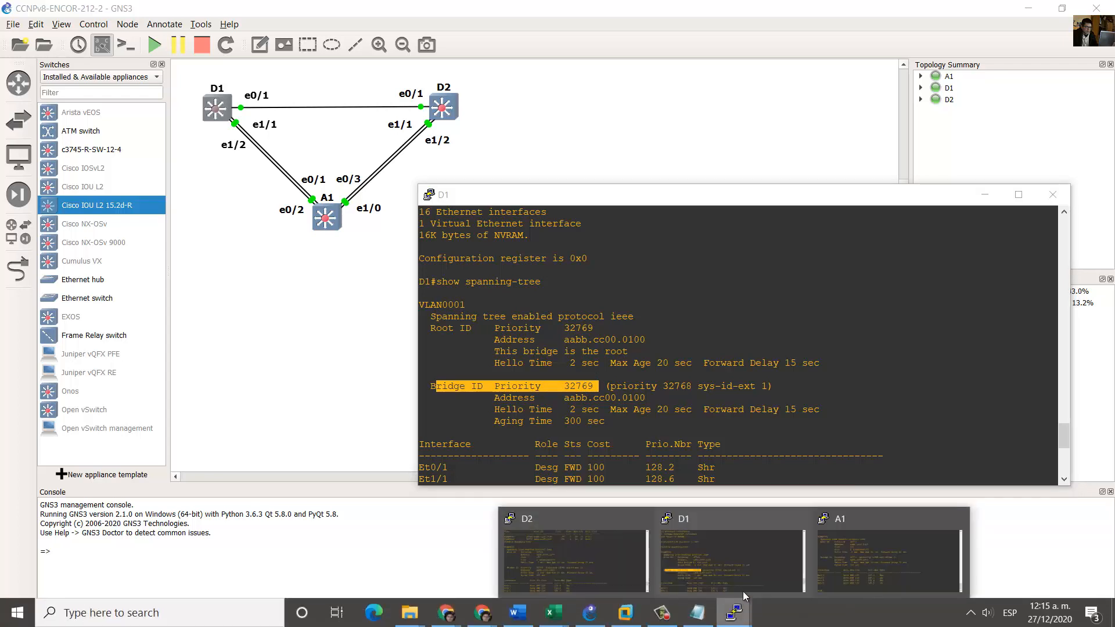
pyautogui.click(574, 557)
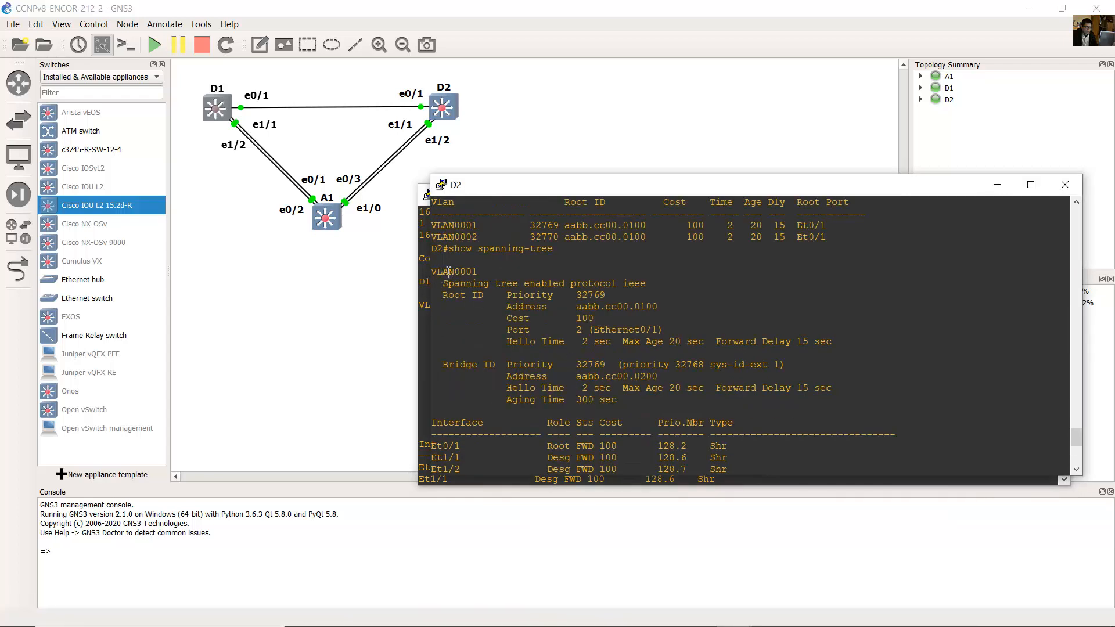
pyautogui.moveTo(433, 271); pyautogui.dragTo(506, 287)
pyautogui.click(519, 298)
pyautogui.moveTo(456, 368); pyautogui.dragTo(610, 367)
pyautogui.click(555, 367)
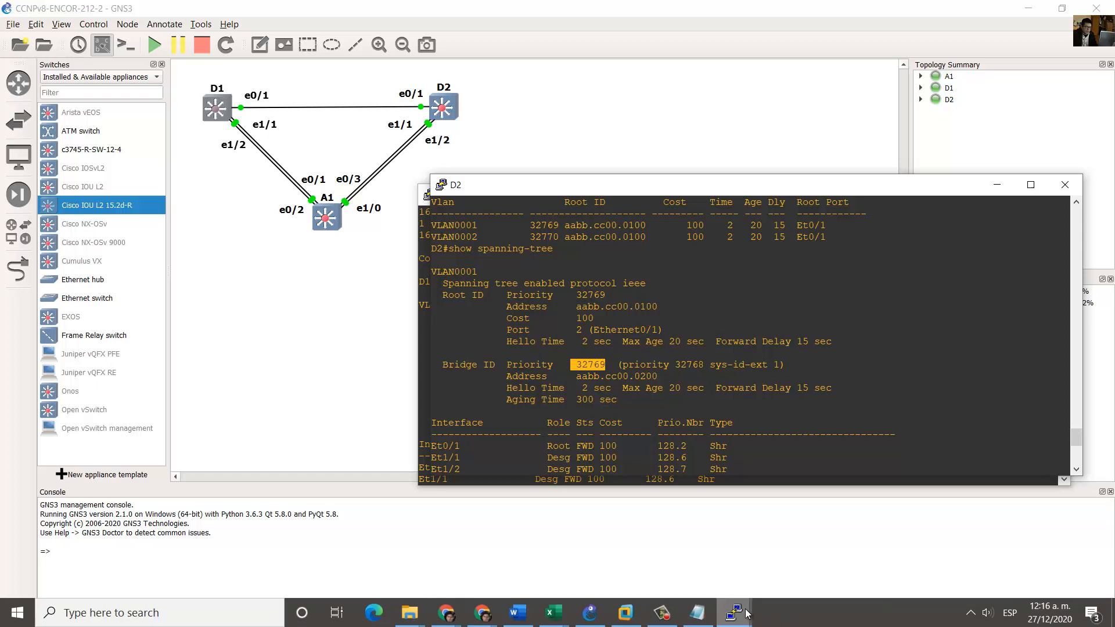
# Step: Switch to A1's console and check its Bridge ID priority for VLAN0002
pyautogui.moveTo(741, 611)
pyautogui.click(885, 548)
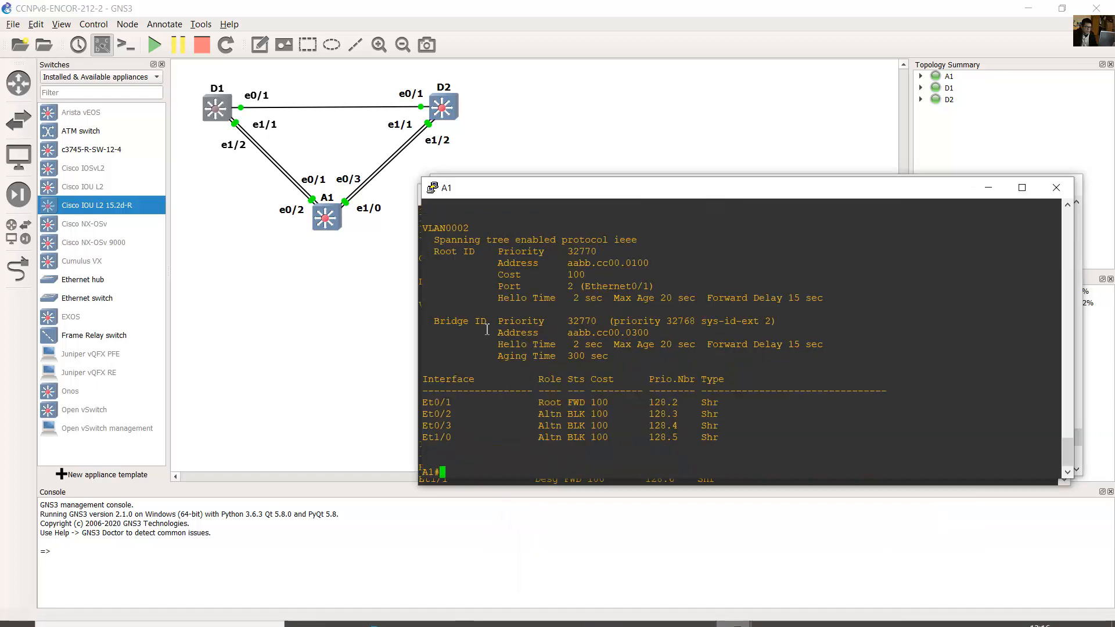
pyautogui.moveTo(434, 321); pyautogui.dragTo(487, 321)
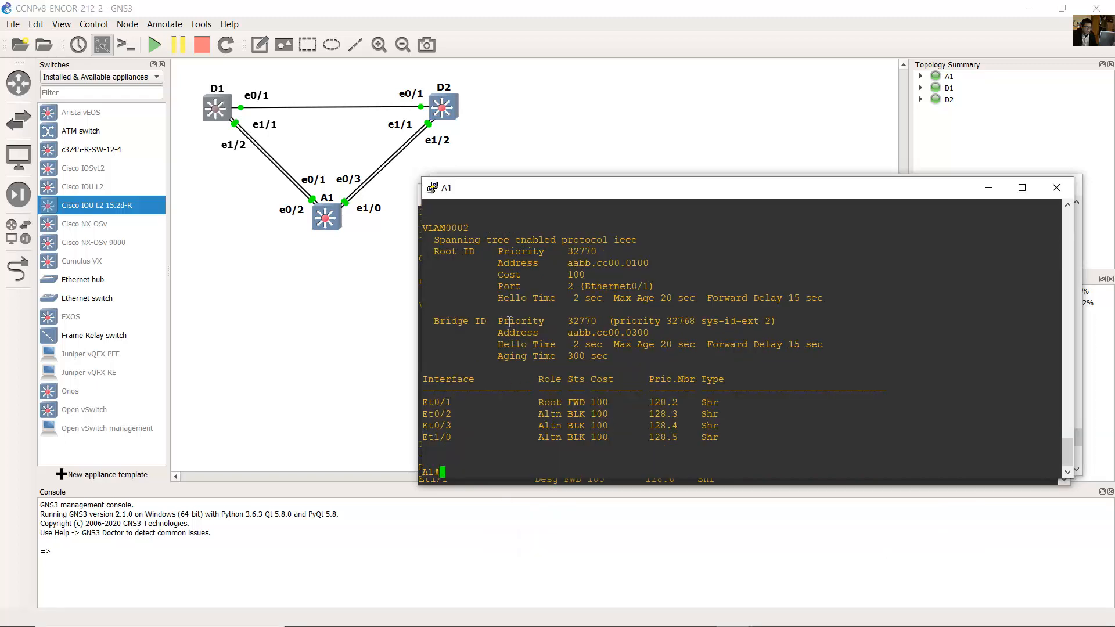
pyautogui.doubleClick(507, 321)
pyautogui.moveTo(568, 321); pyautogui.dragTo(578, 321)
pyautogui.click(579, 323)
# Step: Find the VLAN0001 section of A1's spanning-tree output and review its Bridge ID priority and address
pyautogui.scroll(8, 560, 331)
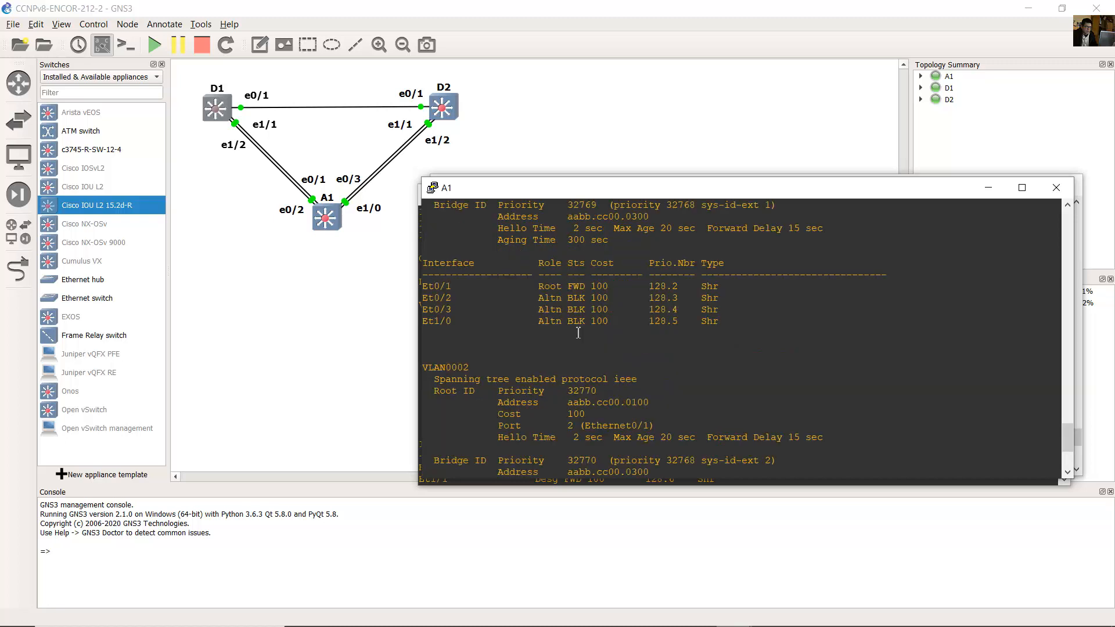
pyautogui.moveTo(423, 253); pyautogui.dragTo(480, 251)
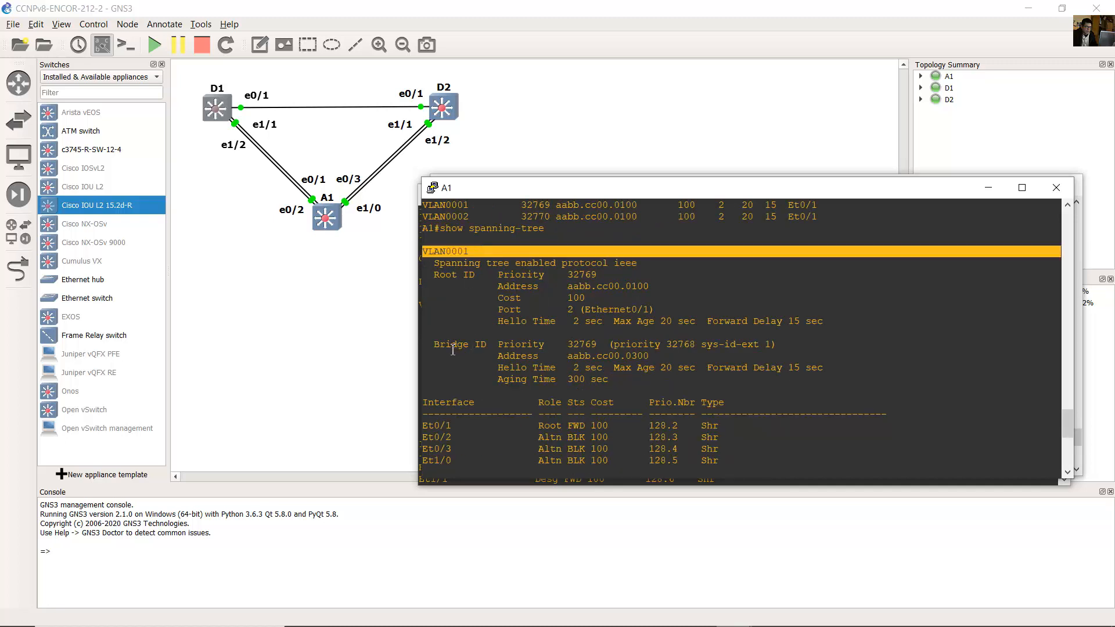
pyautogui.moveTo(445, 346); pyautogui.dragTo(630, 345)
pyautogui.click(568, 346)
pyautogui.click(603, 345)
pyautogui.click(582, 347)
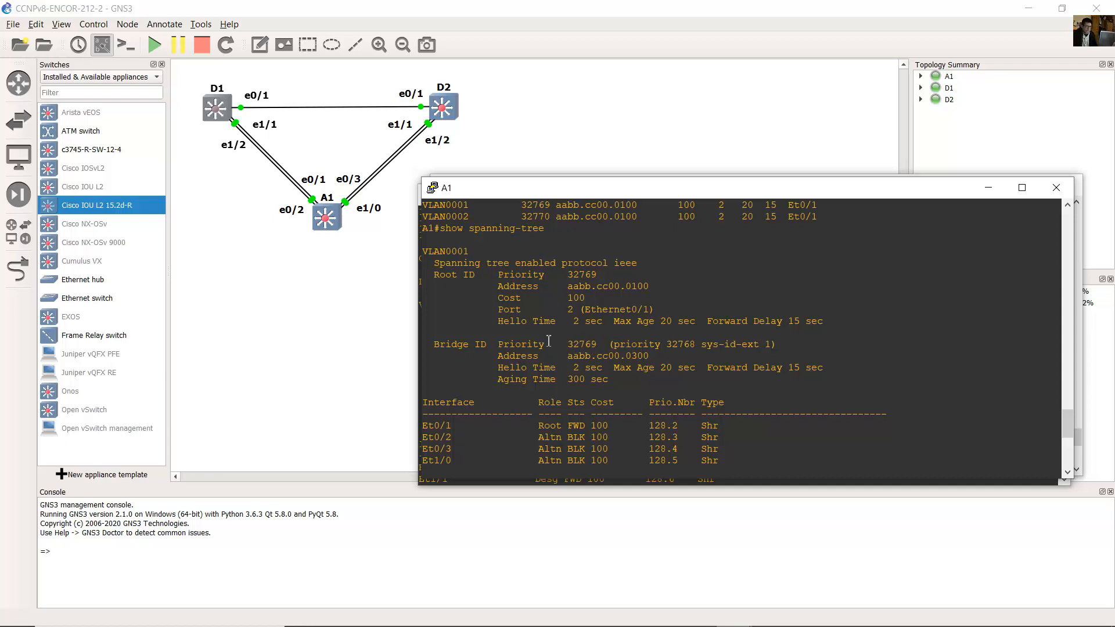
pyautogui.moveTo(499, 344); pyautogui.dragTo(639, 344)
pyautogui.click(658, 360)
pyautogui.moveTo(498, 355); pyautogui.dragTo(670, 352)
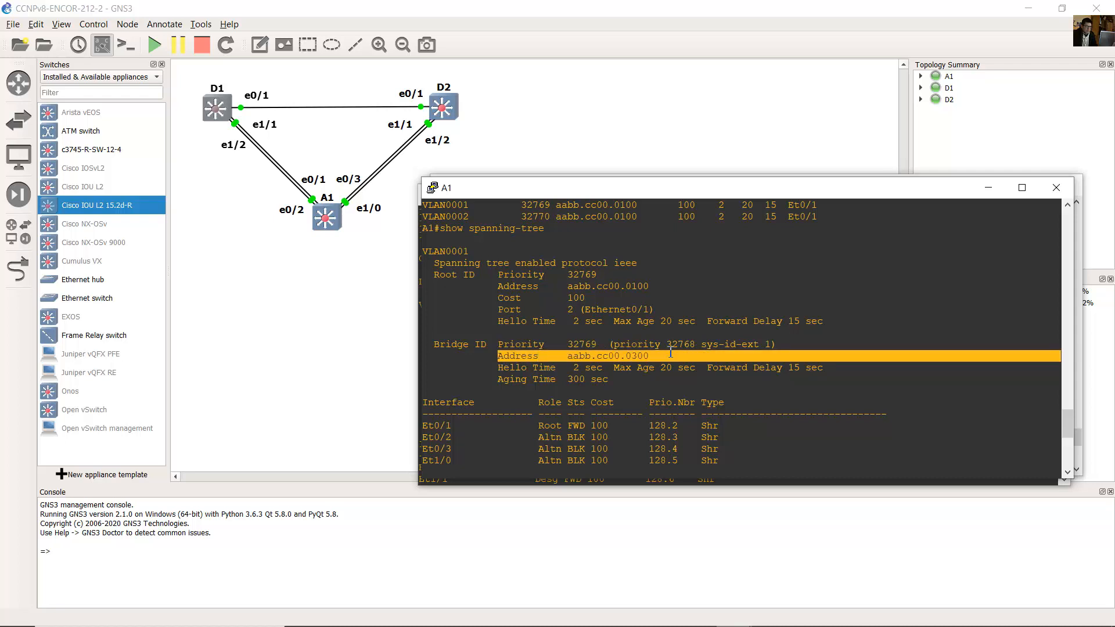
# Step: Mark D1 in the topology, then switch to the Word lab guide and read which switch has the lowest base MAC address
pyautogui.click(207, 86)
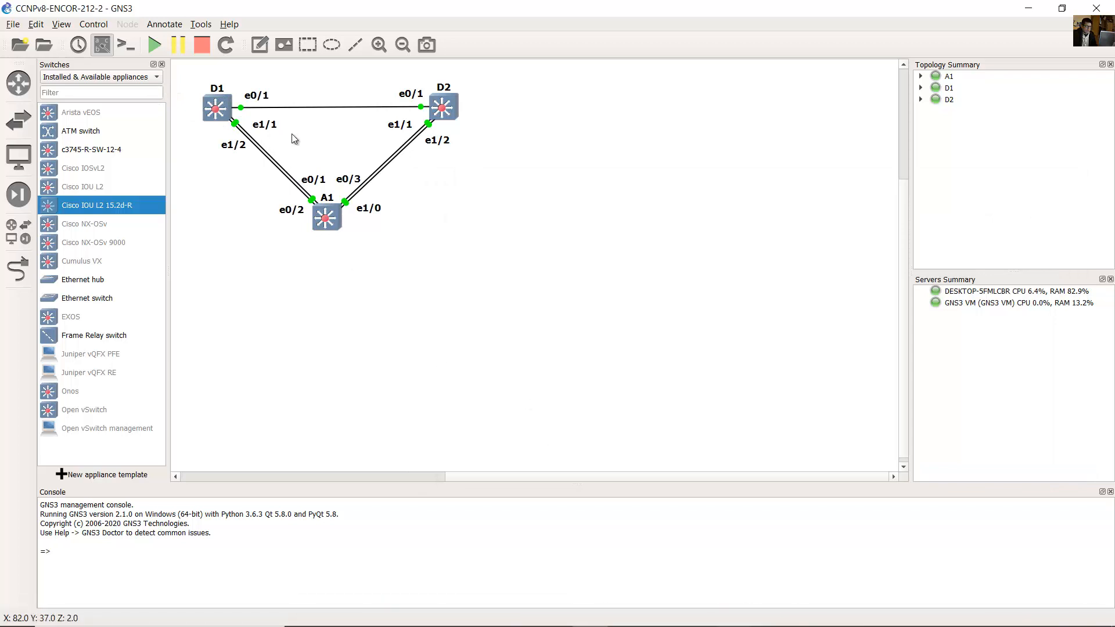
pyautogui.moveTo(291, 135); pyautogui.dragTo(210, 86)
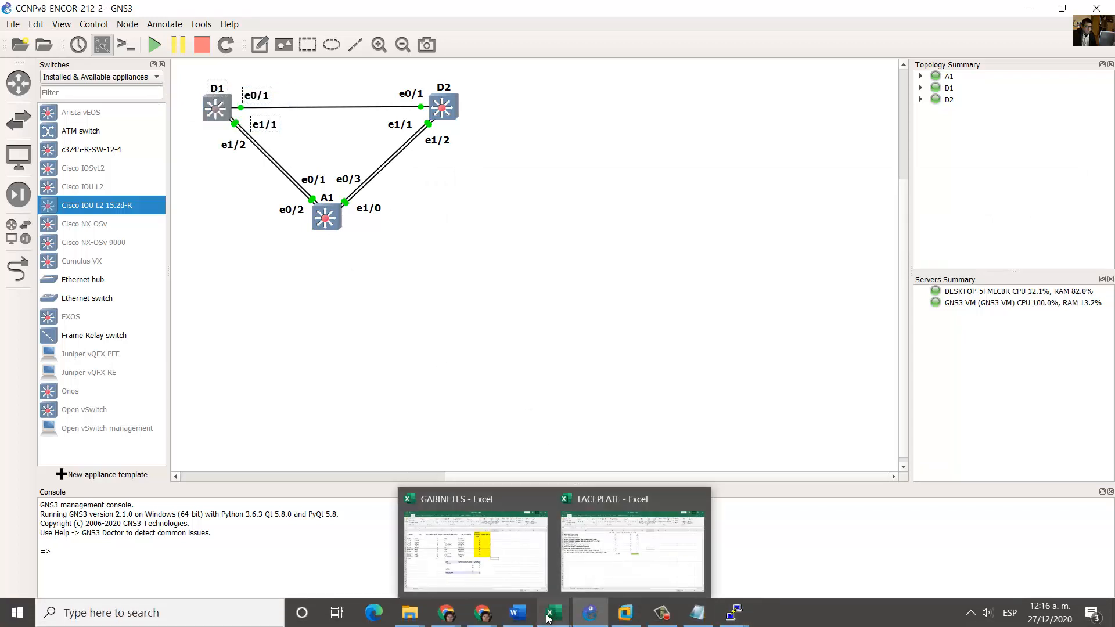
pyautogui.click(518, 613)
pyautogui.scroll(2, 641, 338)
pyautogui.scroll(-3, 642, 339)
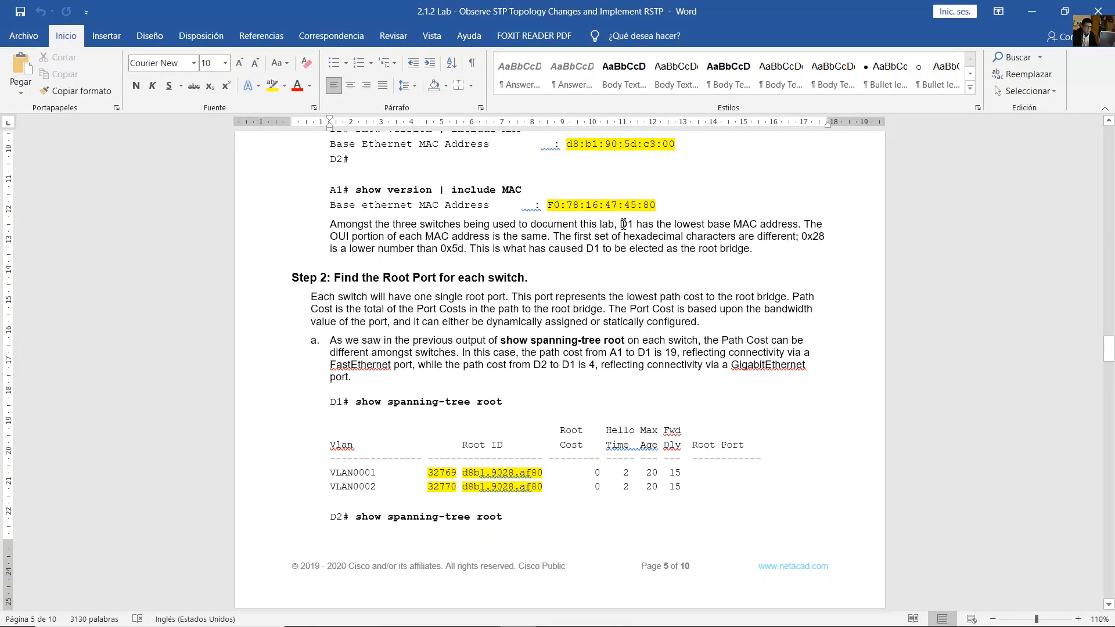
pyautogui.moveTo(666, 224); pyautogui.dragTo(791, 223)
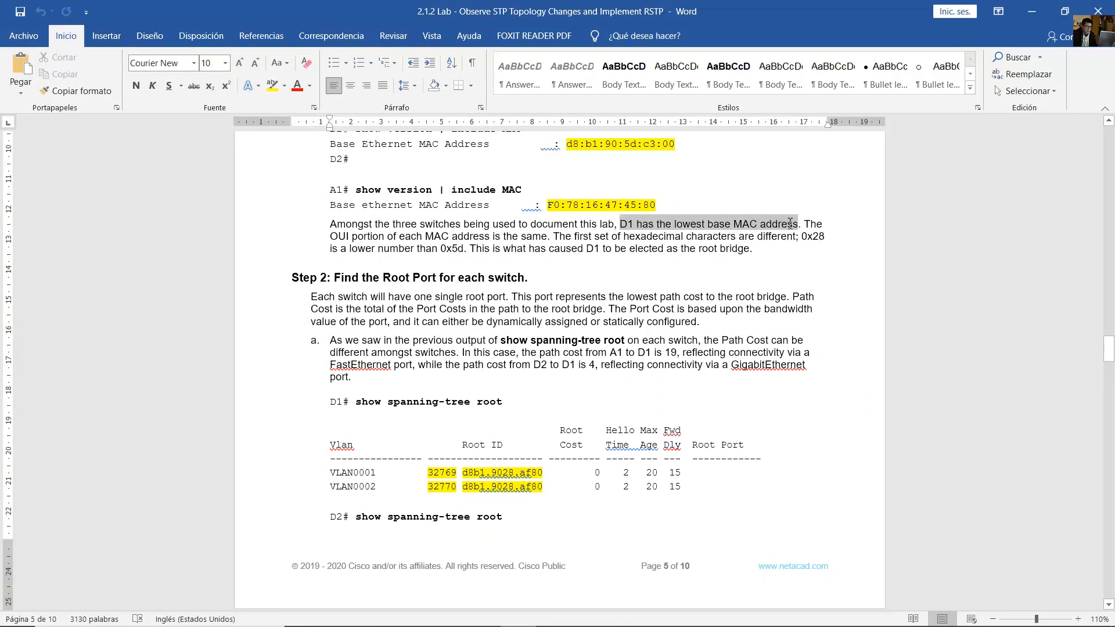
pyautogui.click(720, 275)
pyautogui.scroll(-2, 720, 274)
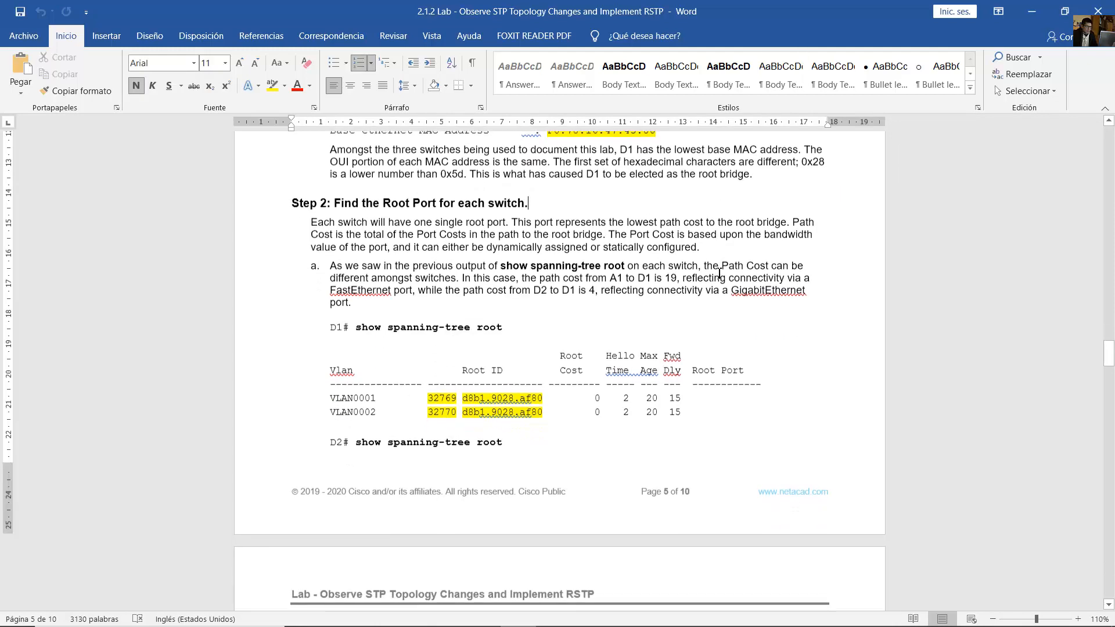
# Step: Read the heading and introduction of Step 2 on finding each switch's root port and how path cost is determined
pyautogui.moveTo(351, 201); pyautogui.dragTo(526, 201)
pyautogui.click(721, 266)
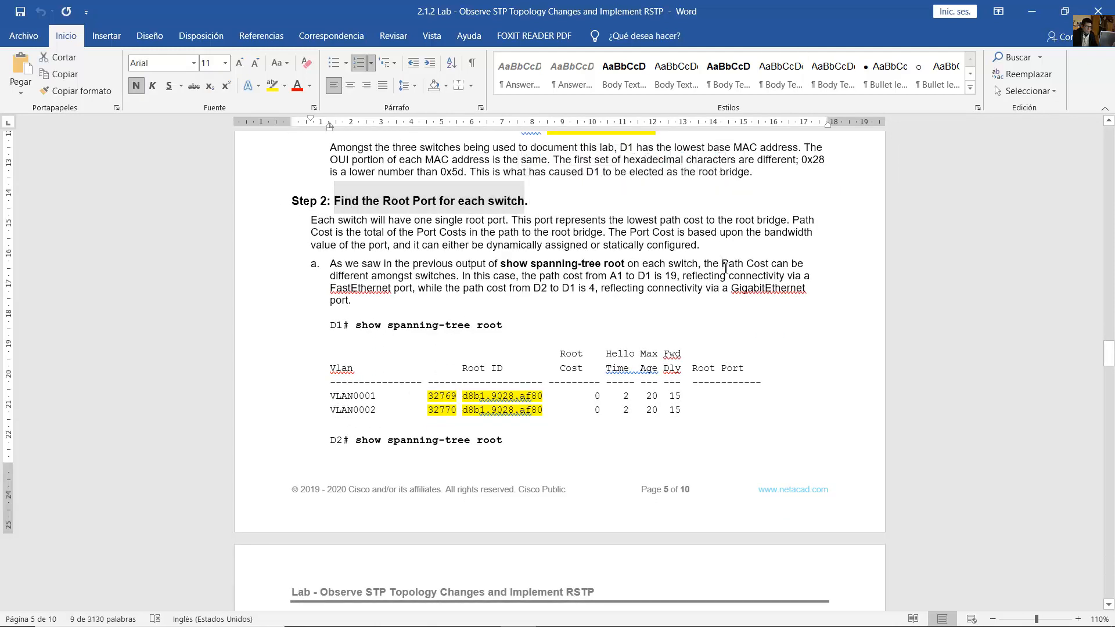
pyautogui.moveTo(316, 218); pyautogui.dragTo(609, 236)
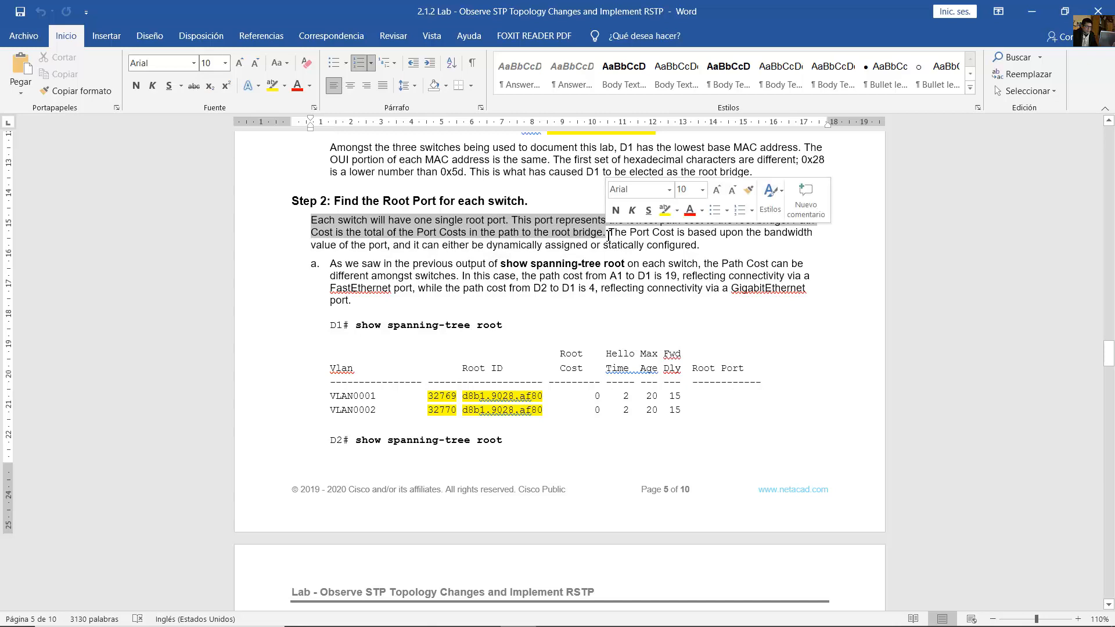
pyautogui.moveTo(610, 233); pyautogui.dragTo(688, 239)
pyautogui.click(640, 246)
pyautogui.scroll(-1, 397, 223)
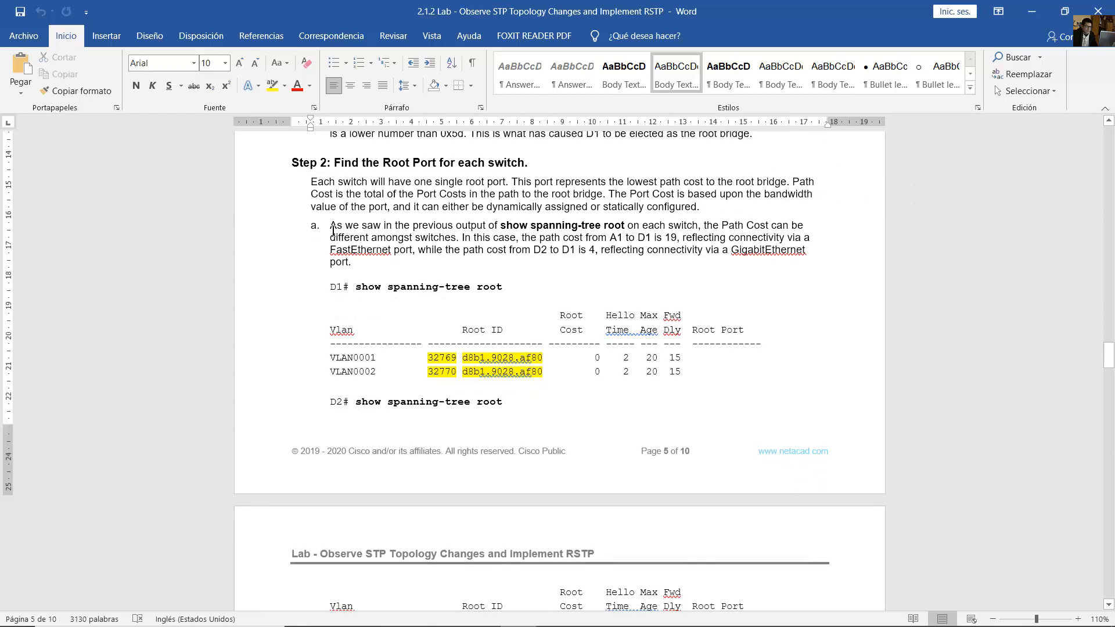
# Step: Read item a of Step 2 on the path costs from A1 and D2 to D1 and their port types
pyautogui.moveTo(346, 225); pyautogui.dragTo(818, 242)
pyautogui.moveTo(659, 246); pyautogui.dragTo(360, 264)
pyautogui.moveTo(638, 238)
pyautogui.mouseDown()
pyautogui.moveTo(676, 238)
pyautogui.moveTo(648, 239)
pyautogui.mouseUp()
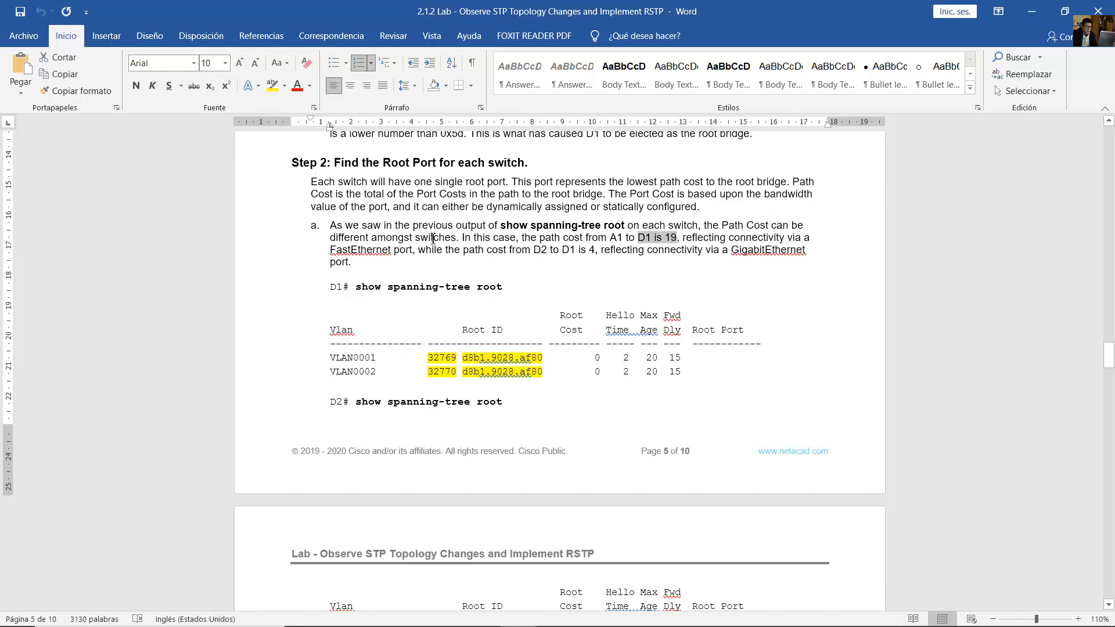
pyautogui.doubleClick(360, 250)
pyautogui.moveTo(579, 251); pyautogui.dragTo(811, 254)
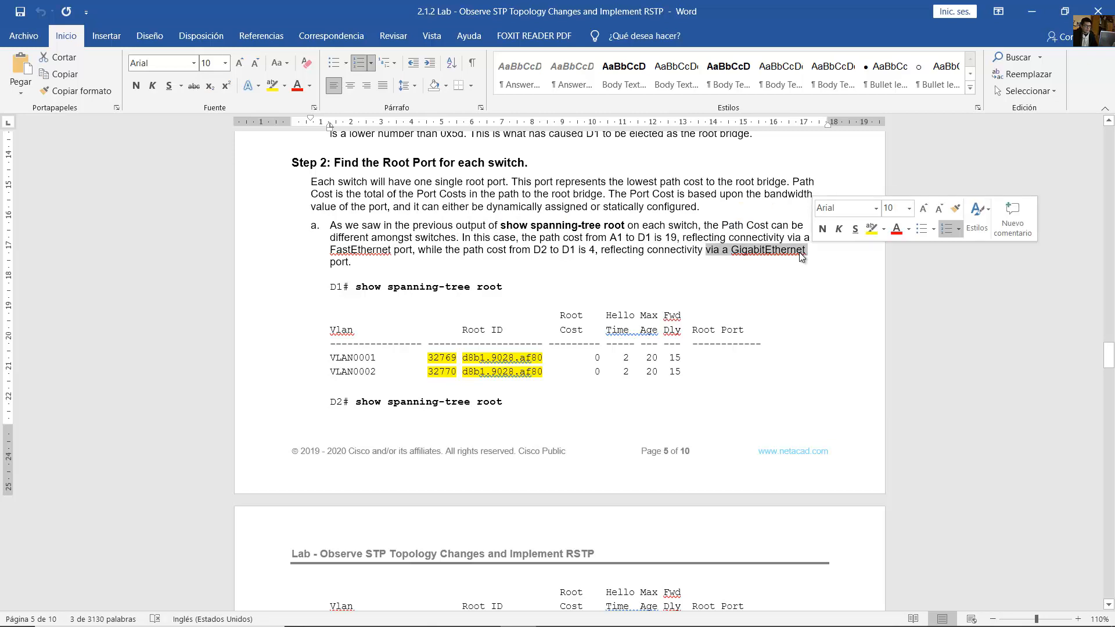
# Step: Review the guide's sample show spanning-tree root commands and outputs for D1, D2 and A1
pyautogui.scroll(-1, 415, 288)
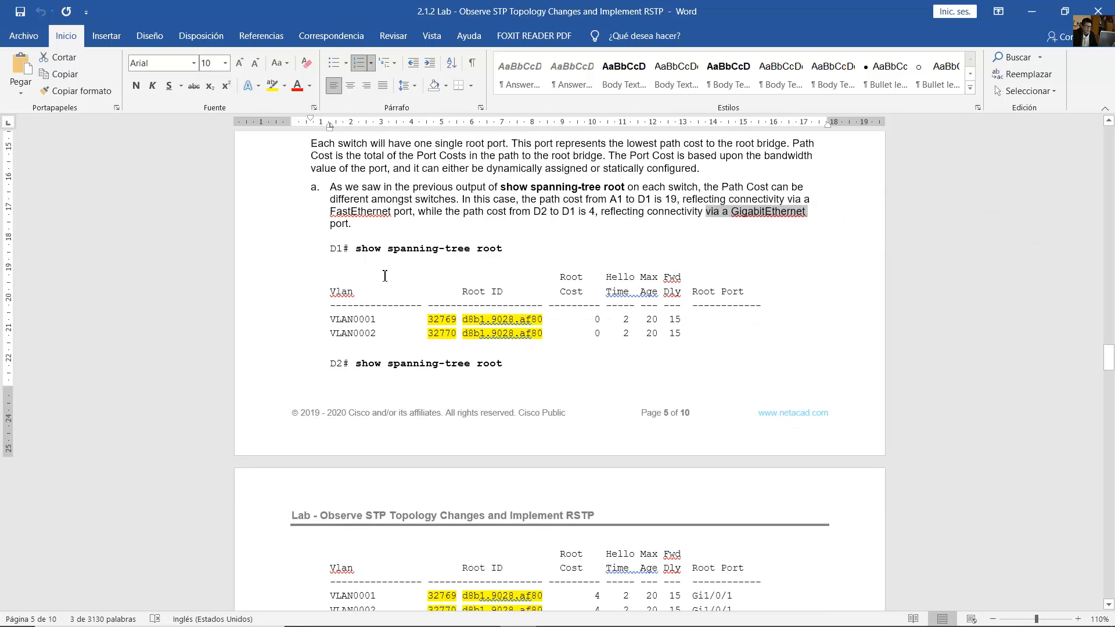
pyautogui.moveTo(333, 250); pyautogui.dragTo(507, 250)
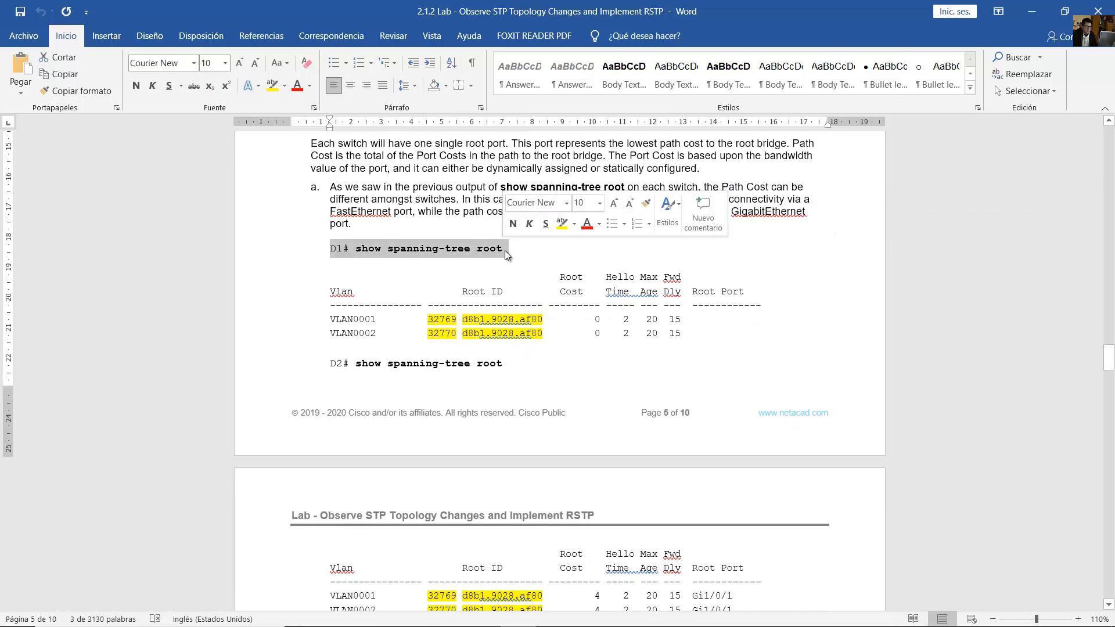
pyautogui.scroll(-2, 566, 292)
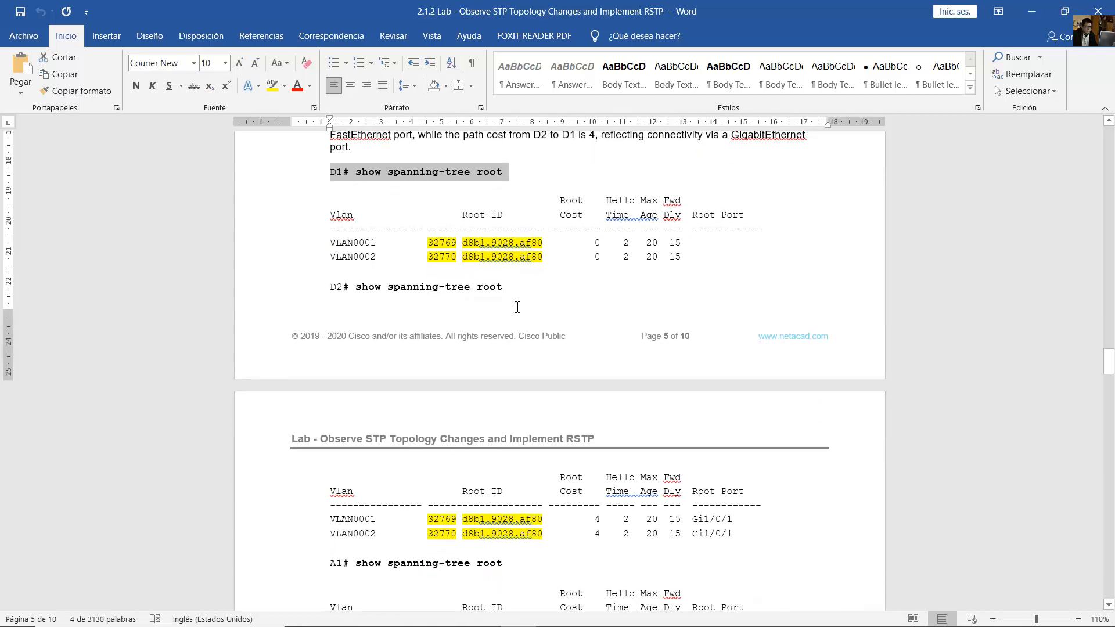
pyautogui.moveTo(422, 293); pyautogui.dragTo(510, 295)
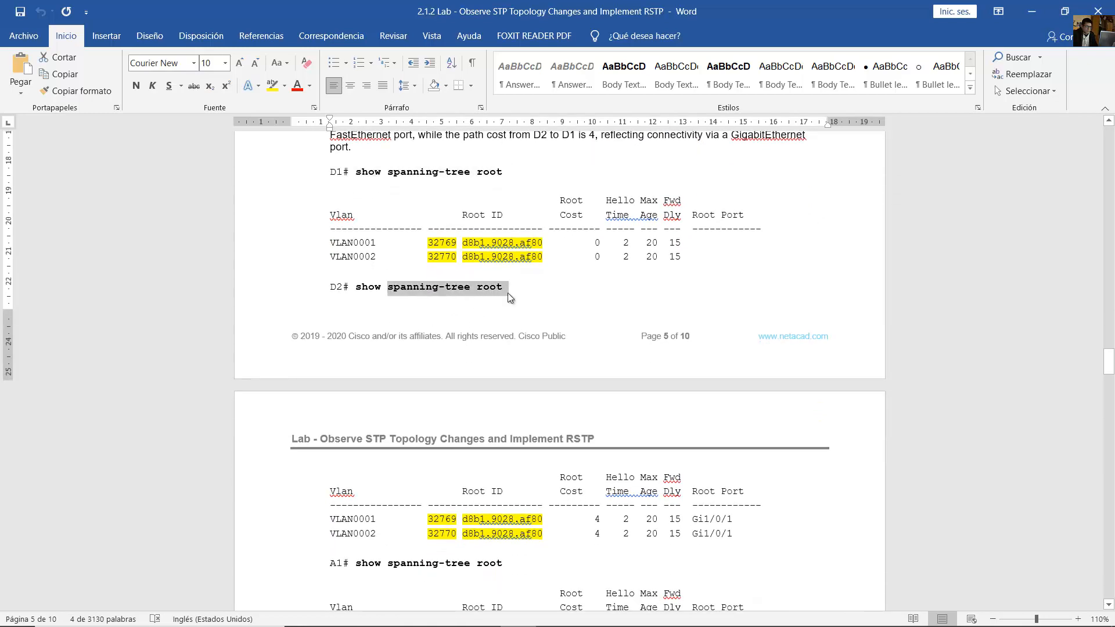
pyautogui.scroll(-6, 429, 333)
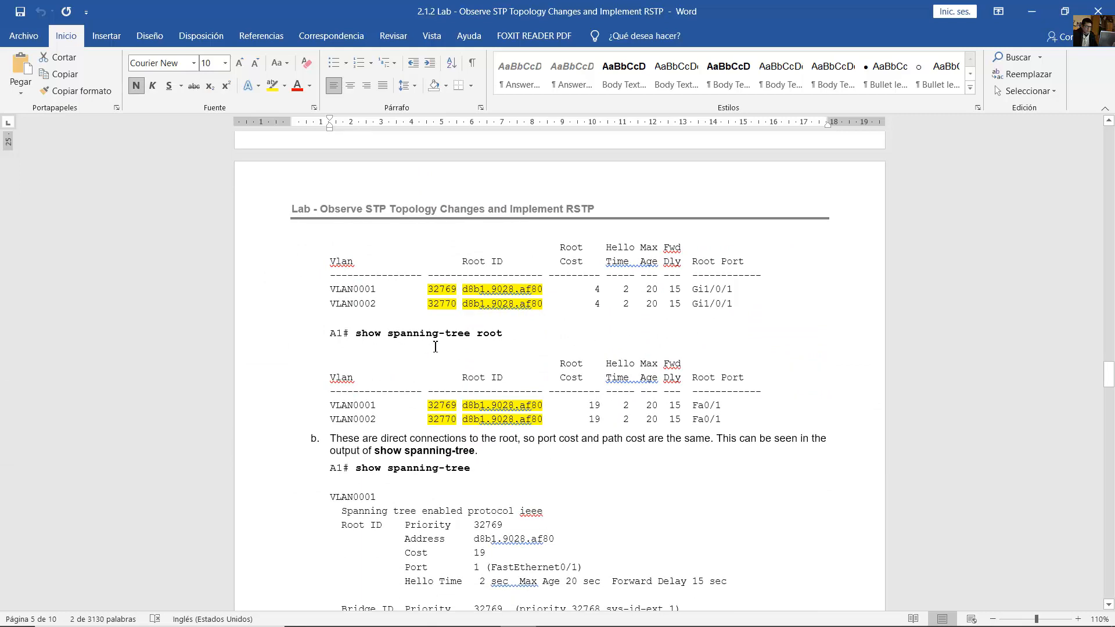
pyautogui.moveTo(357, 334); pyautogui.dragTo(591, 410)
pyautogui.moveTo(689, 611)
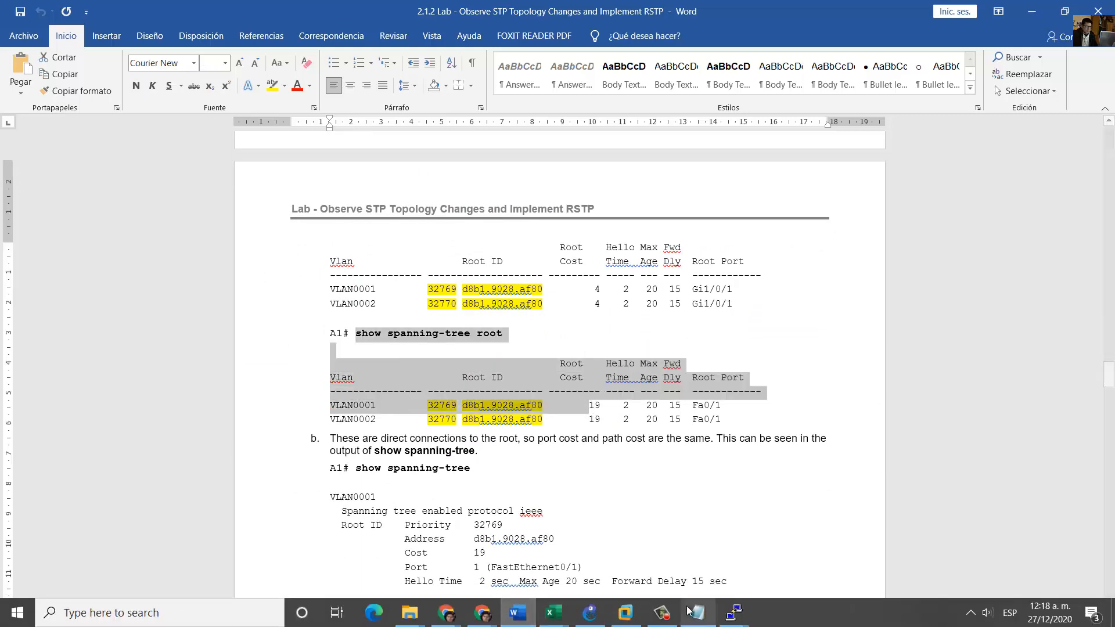
# Step: Switch to D1's console in GNS3, run show spanning-tree root and check the root cost for VLAN0001
pyautogui.click(590, 612)
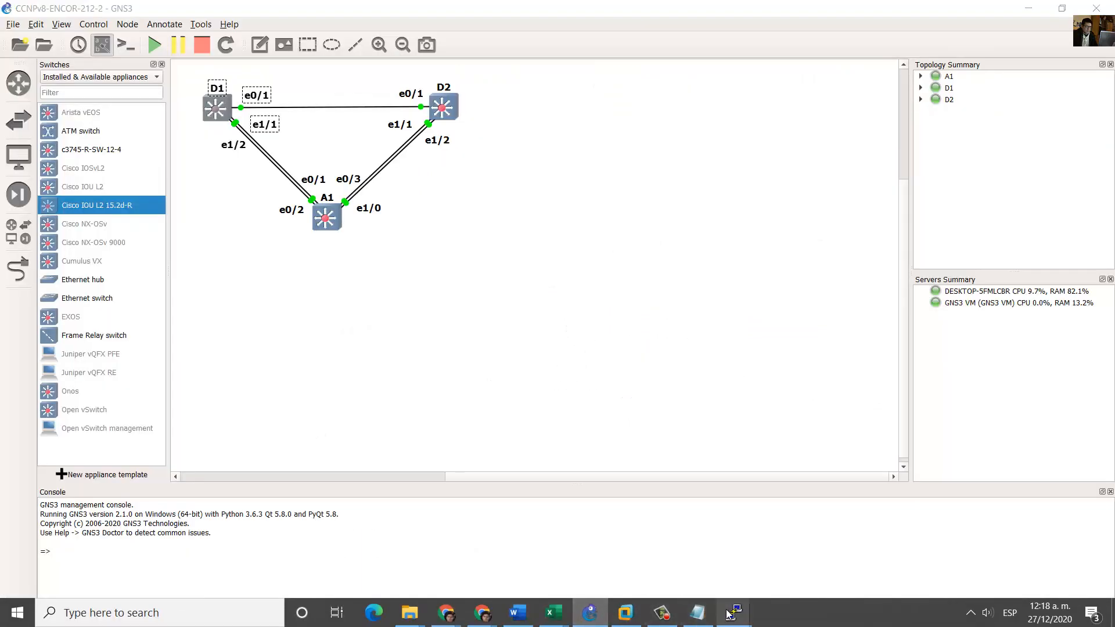
pyautogui.moveTo(731, 615)
pyautogui.click(601, 557)
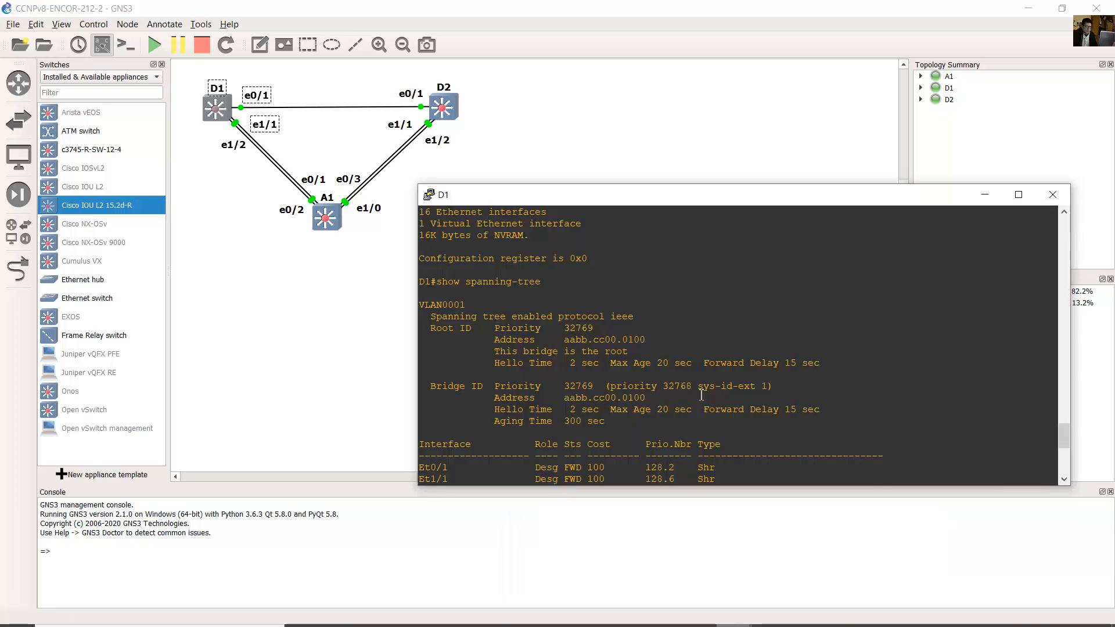
pyautogui.press('Up')
pyautogui.press('Up')
pyautogui.write('| include MAC')
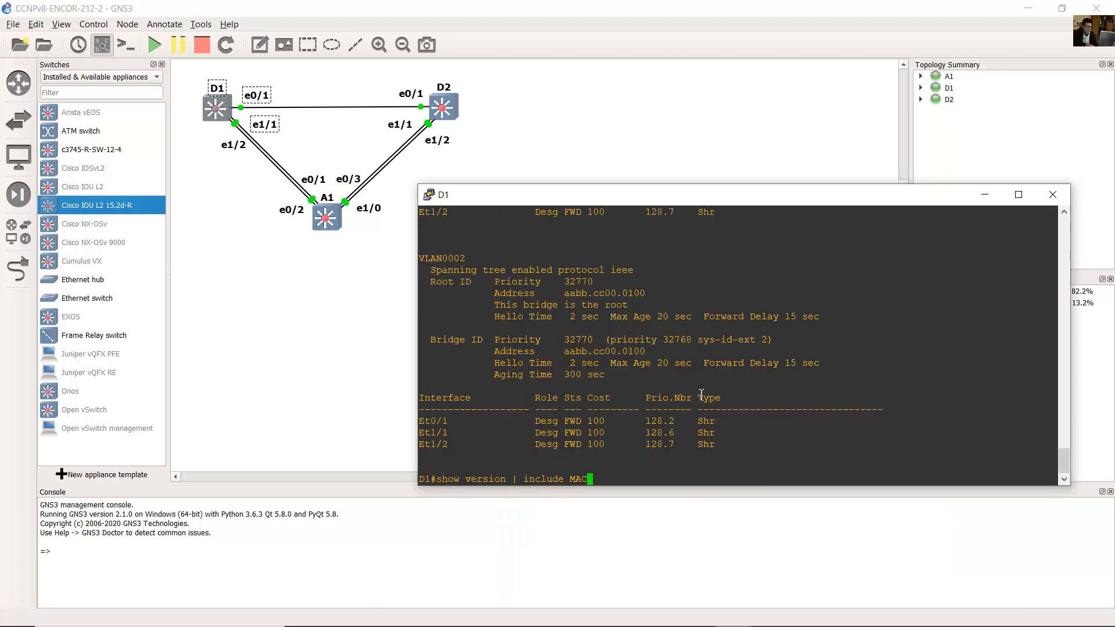
pyautogui.press('Up')
pyautogui.press('Return')
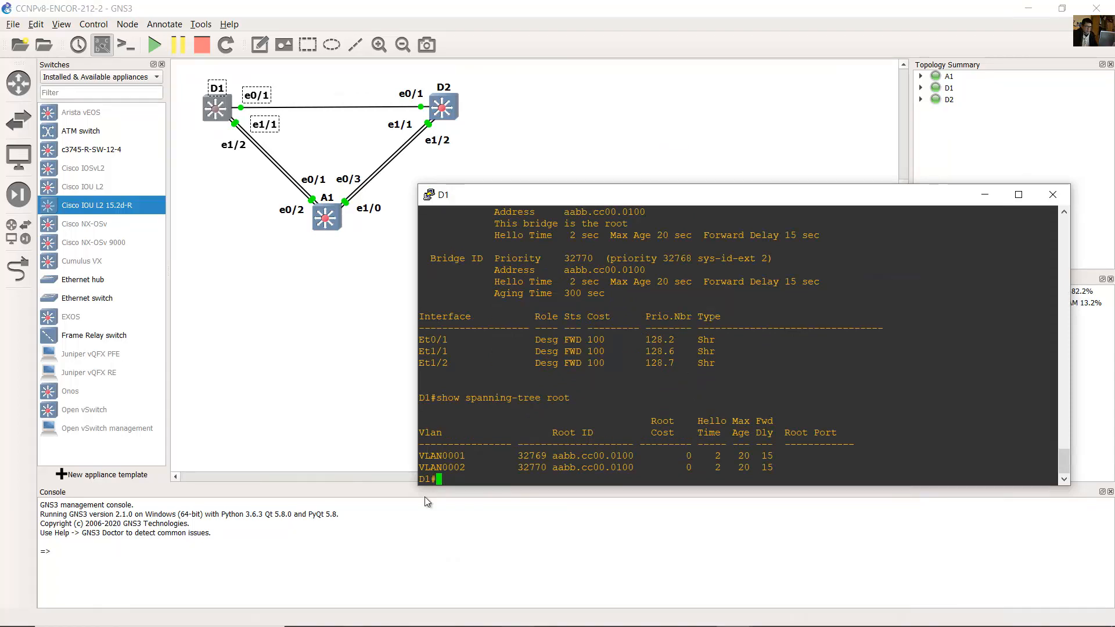
pyautogui.moveTo(429, 480); pyautogui.dragTo(553, 444)
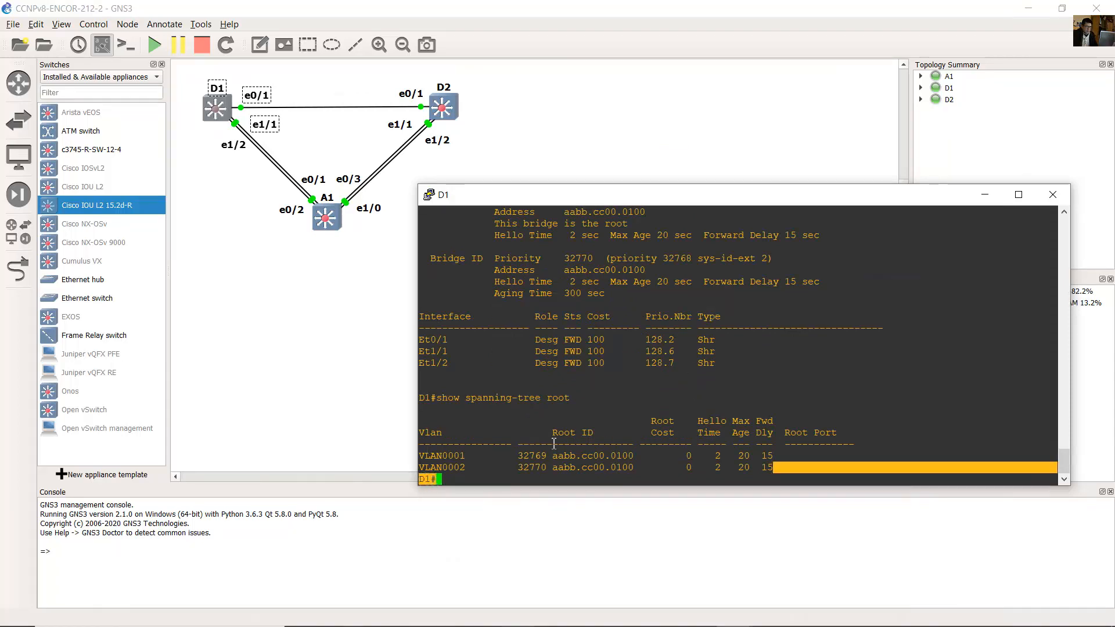
pyautogui.moveTo(697, 456)
pyautogui.mouseDown()
pyautogui.moveTo(681, 456)
pyautogui.moveTo(700, 467)
pyautogui.moveTo(675, 457)
pyautogui.mouseUp()
pyautogui.click(694, 457)
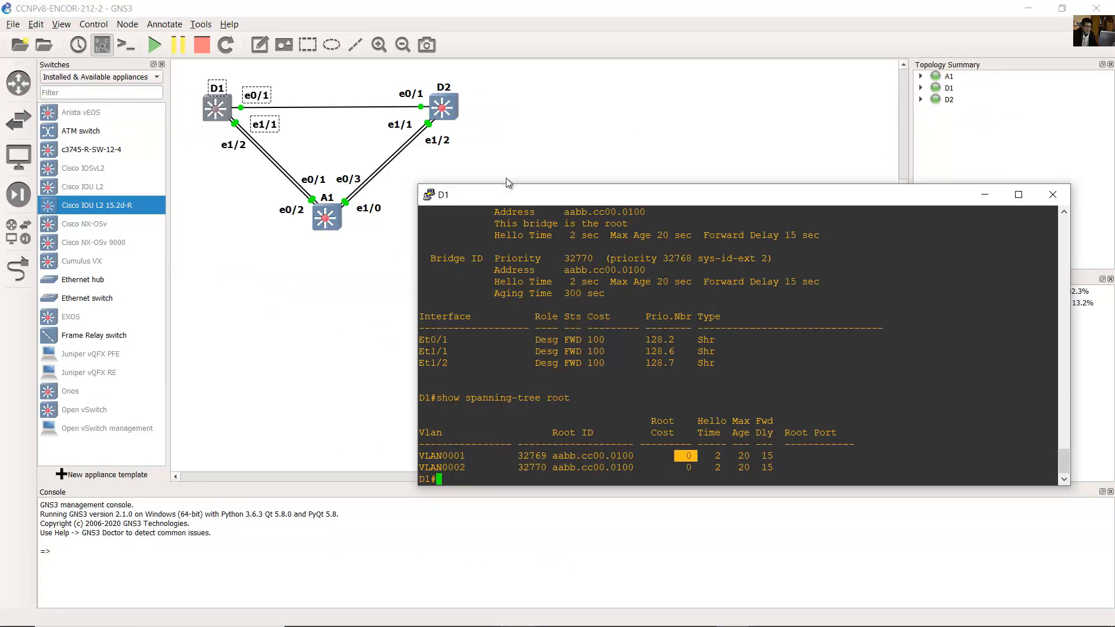
# Step: Switch to D2's console, run show spanning-tree root and check the root cost for VLAN0001
pyautogui.moveTo(733, 615)
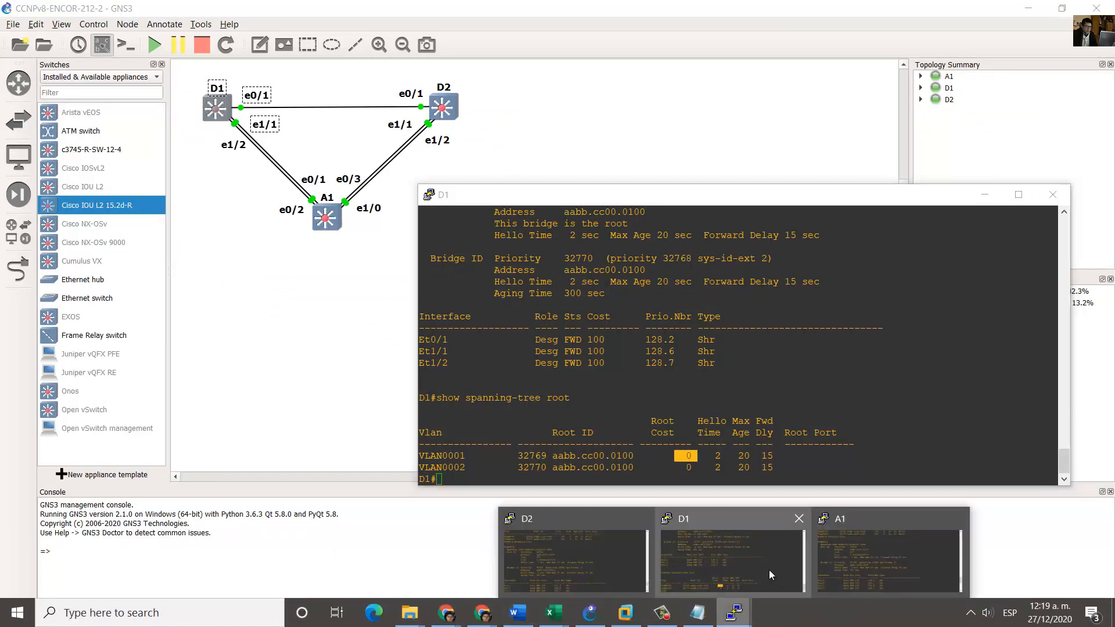
pyautogui.click(575, 555)
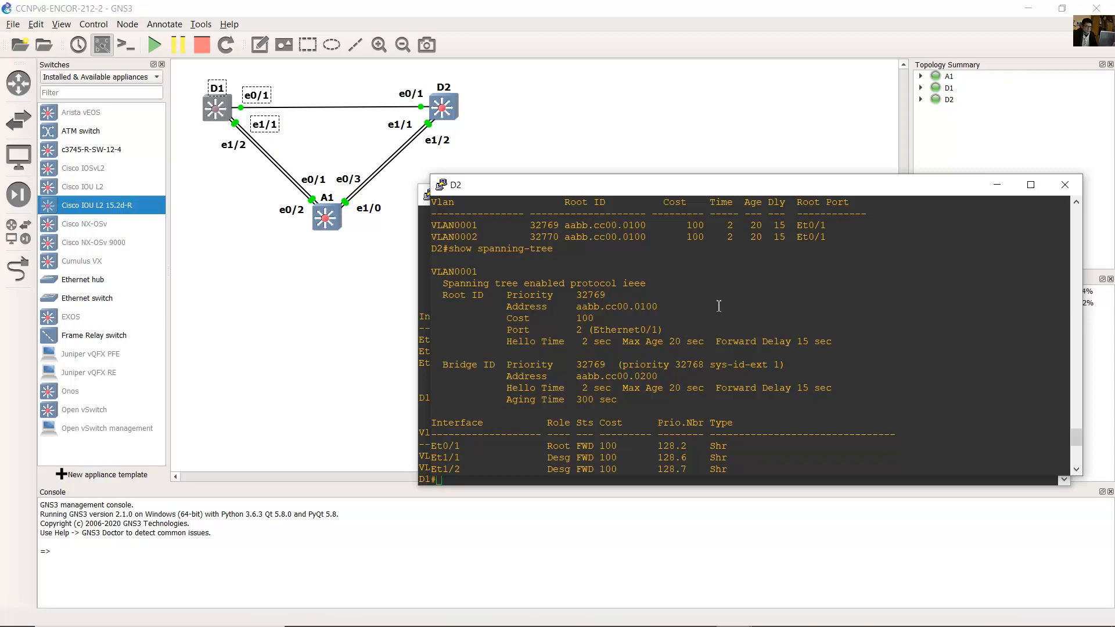
pyautogui.moveTo(779, 191); pyautogui.dragTo(771, 197)
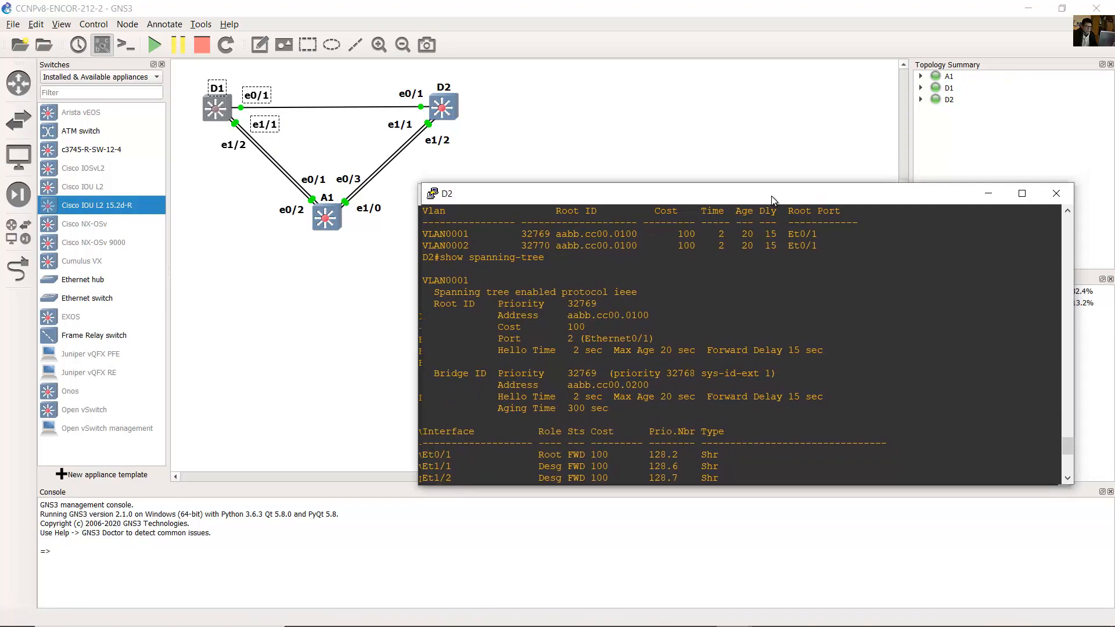
pyautogui.press('Up')
pyautogui.write('root')
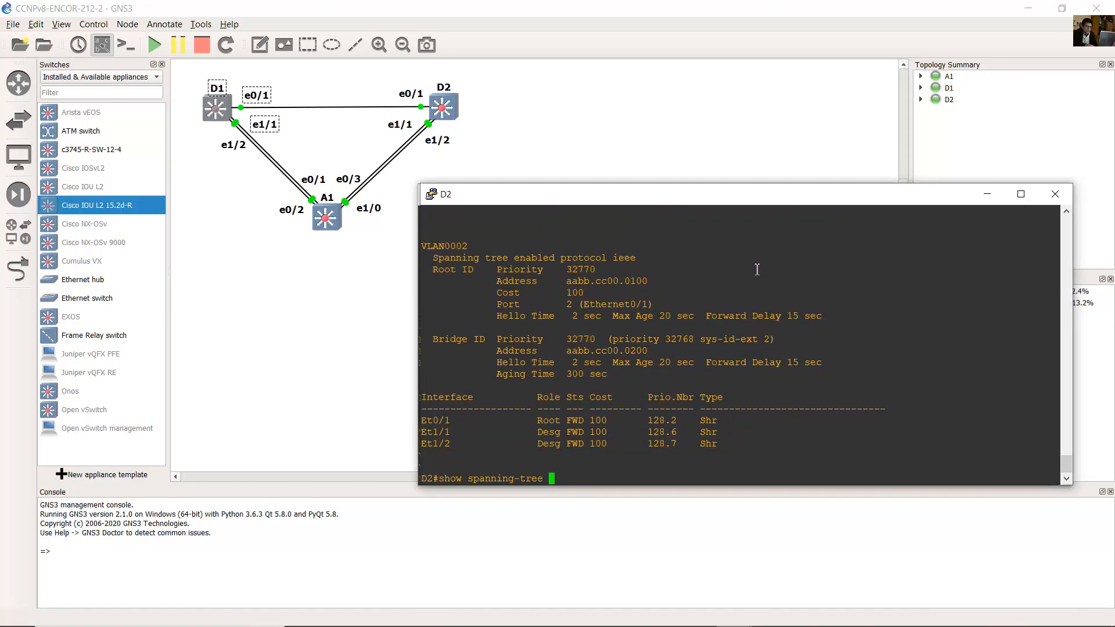
pyautogui.press('Return')
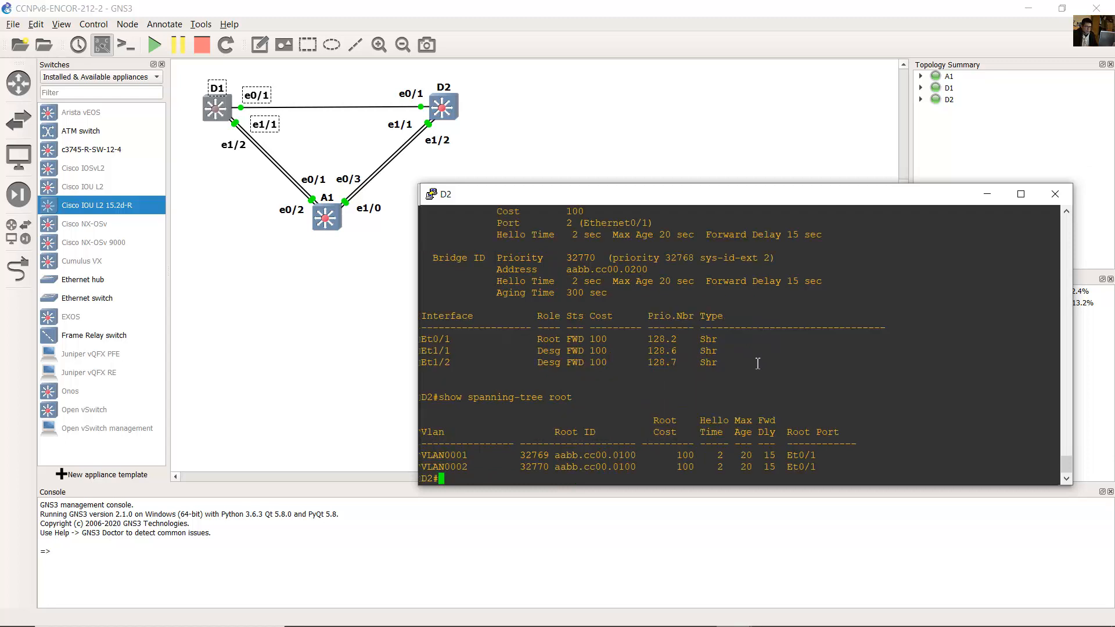
pyautogui.moveTo(671, 455); pyautogui.dragTo(695, 459)
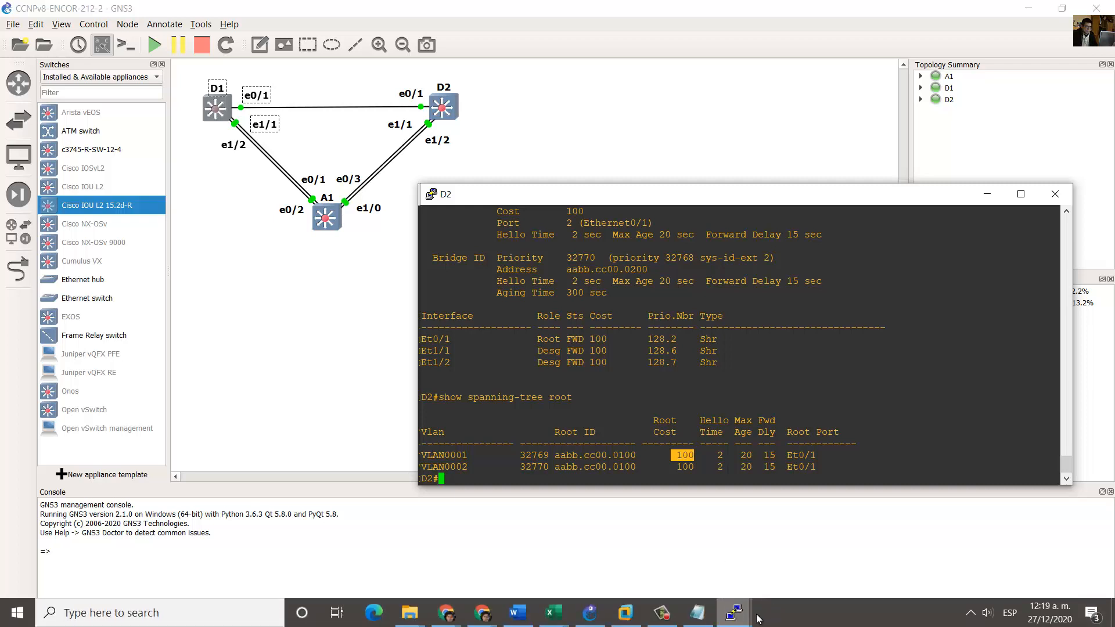
# Step: Switch to A1's console, run show spanning-tree root and check the root cost for VLAN0001
pyautogui.click(748, 616)
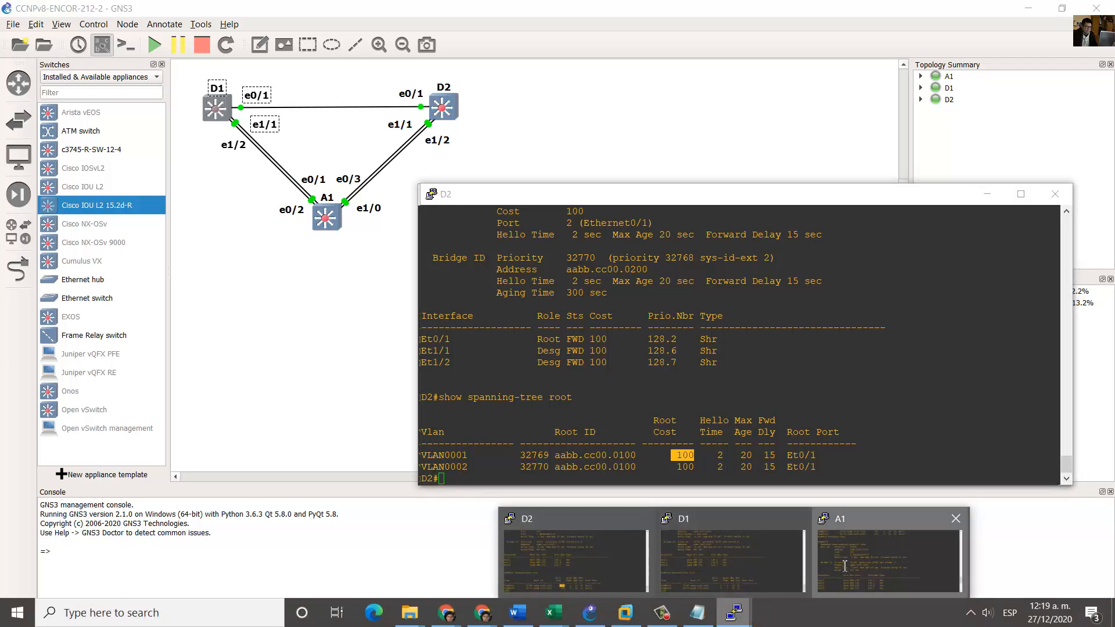
pyautogui.click(888, 554)
pyautogui.write('show spanning-tree')
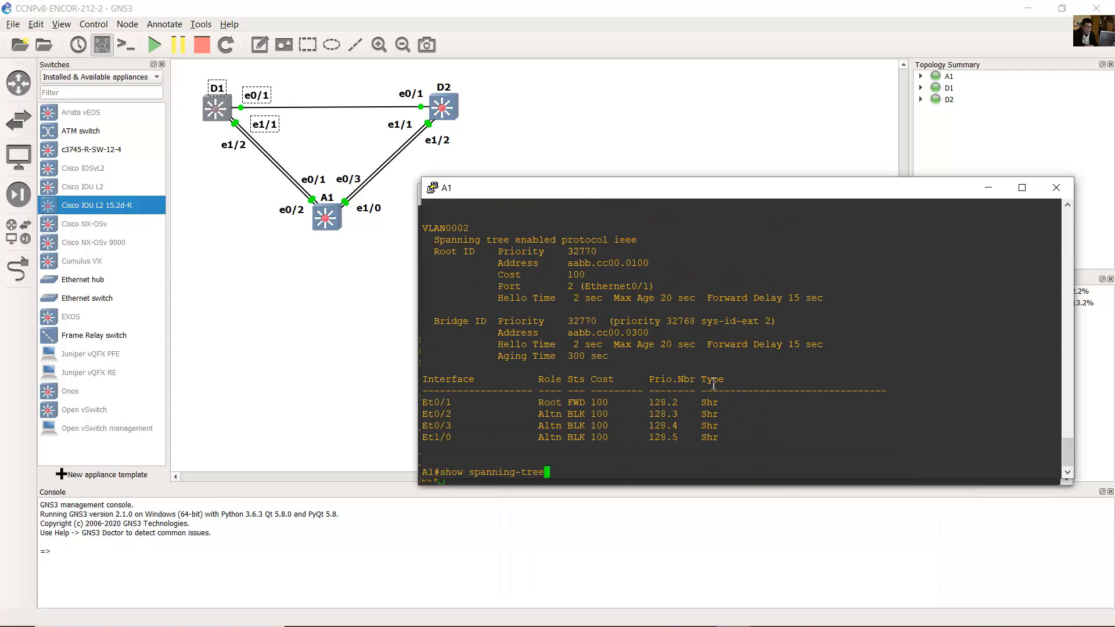
pyautogui.write(' root')
pyautogui.press('Return')
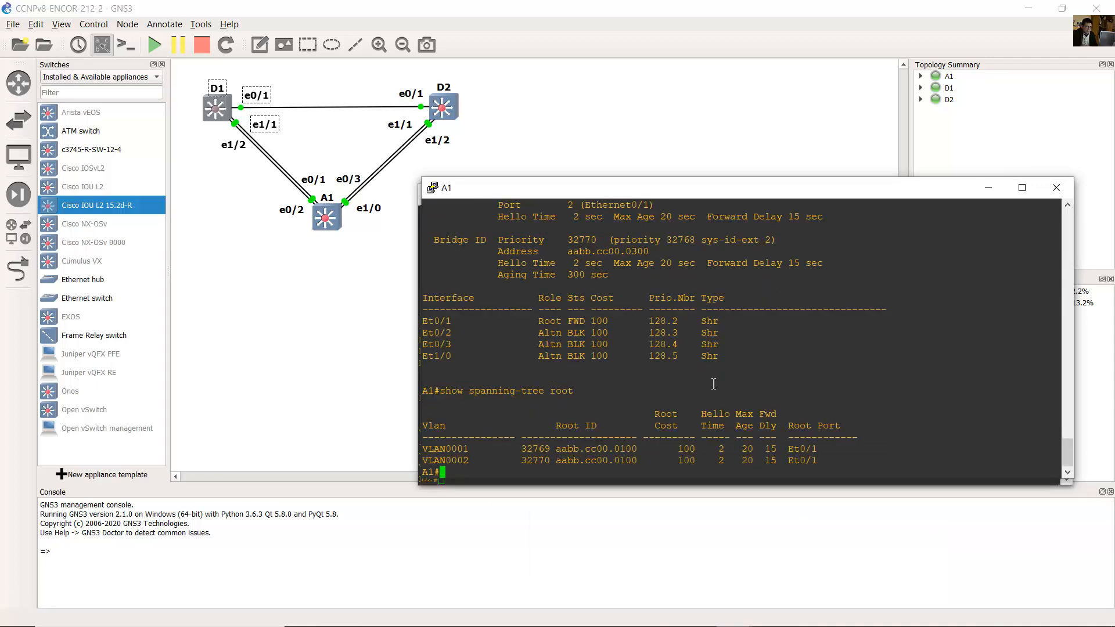
pyautogui.moveTo(667, 449); pyautogui.dragTo(694, 450)
pyautogui.click(680, 452)
pyautogui.moveTo(638, 451); pyautogui.dragTo(688, 460)
# Step: Return to the Word lab guide and find item b of Step 2 about port cost and path cost
pyautogui.click(700, 619)
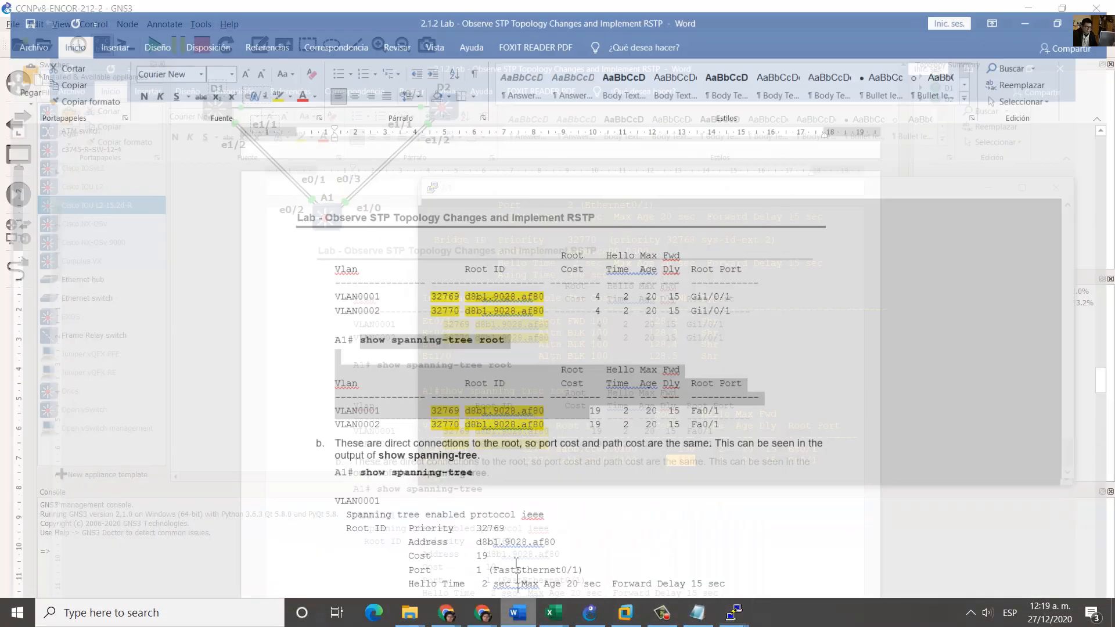
pyautogui.click(578, 422)
pyautogui.scroll(5, 578, 422)
pyautogui.scroll(-12, 578, 422)
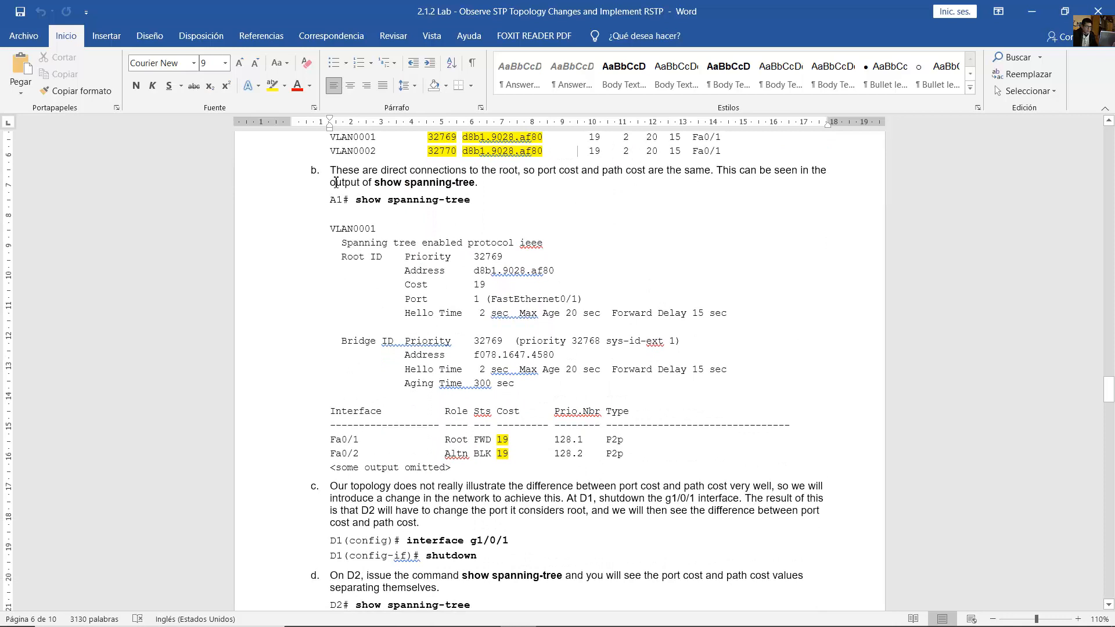
# Step: Review lab step b and its show spanning-tree example in Word, and switch to the A1 console
pyautogui.moveTo(353, 169); pyautogui.dragTo(482, 184)
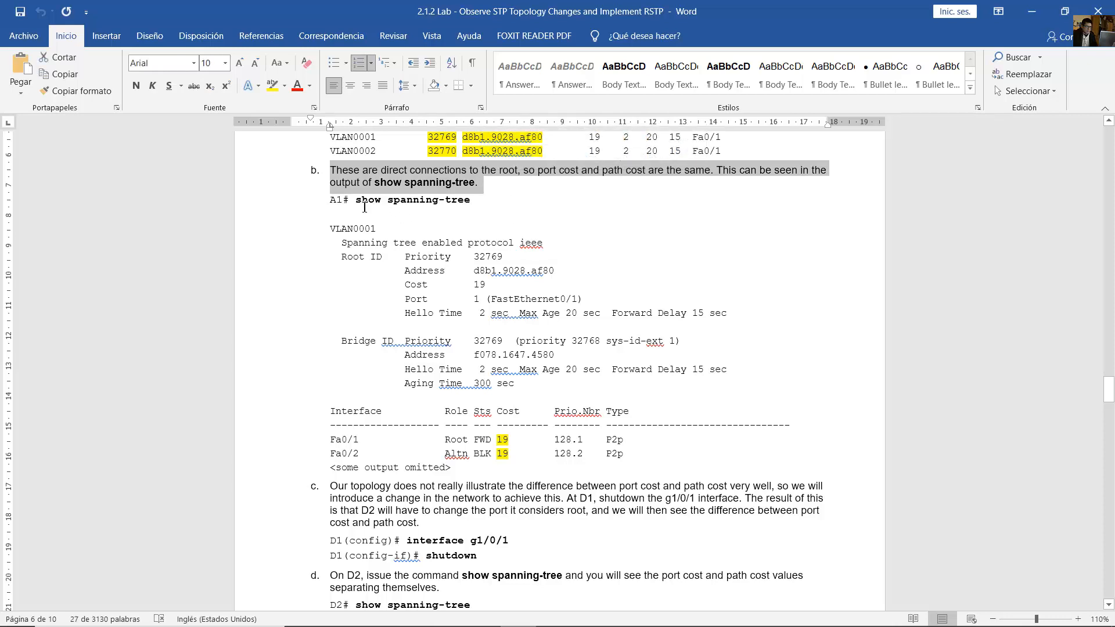
pyautogui.moveTo(356, 200); pyautogui.dragTo(624, 456)
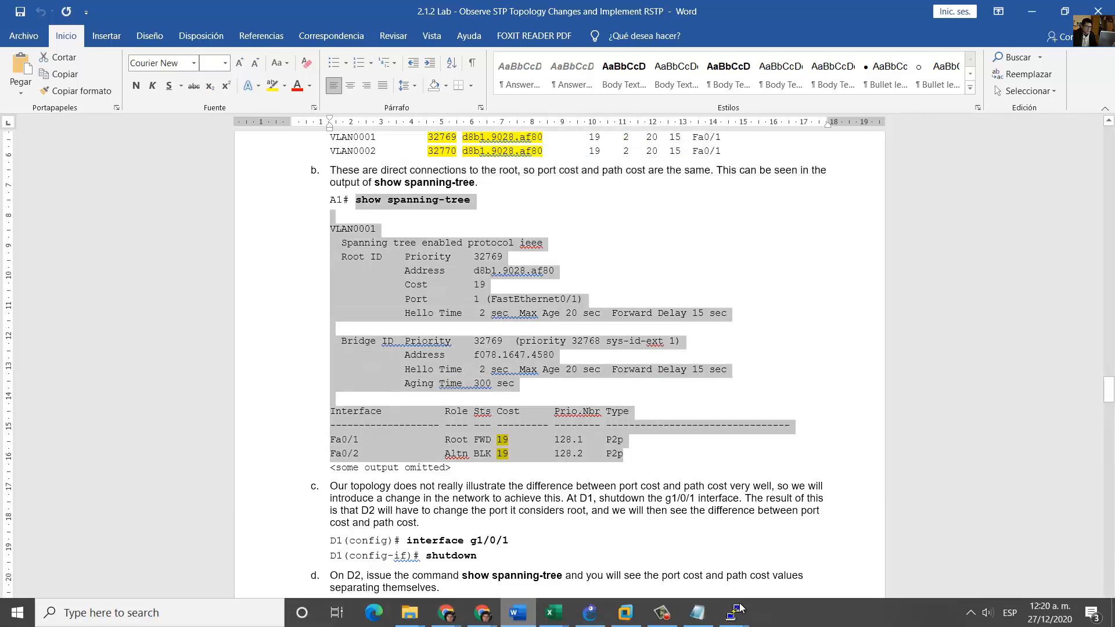
pyautogui.click(734, 617)
pyautogui.click(592, 617)
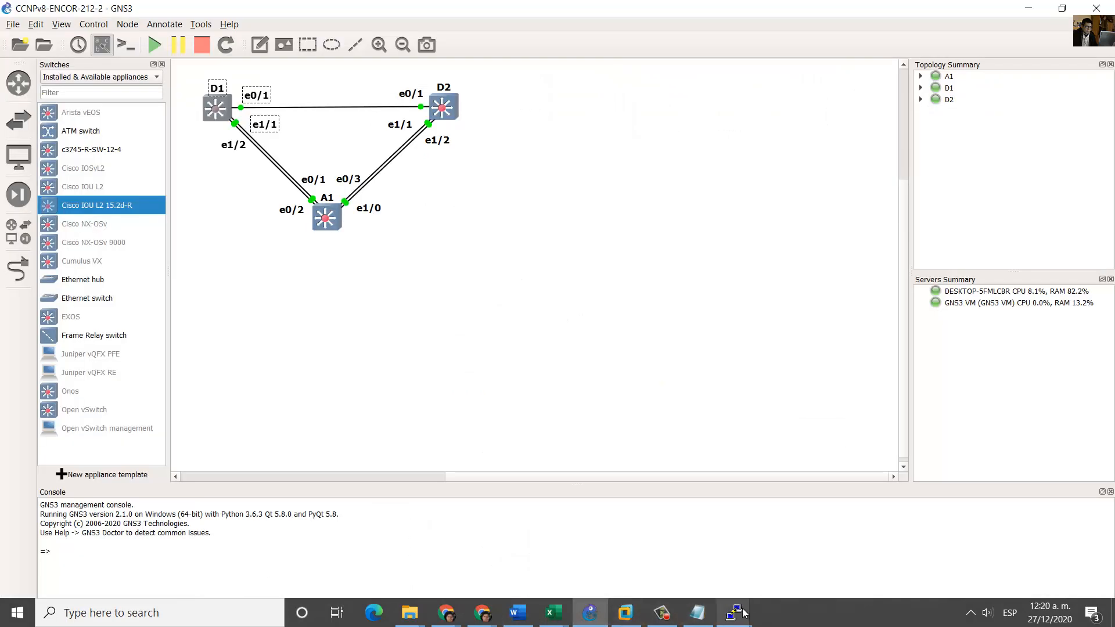
pyautogui.click(736, 616)
pyautogui.click(889, 561)
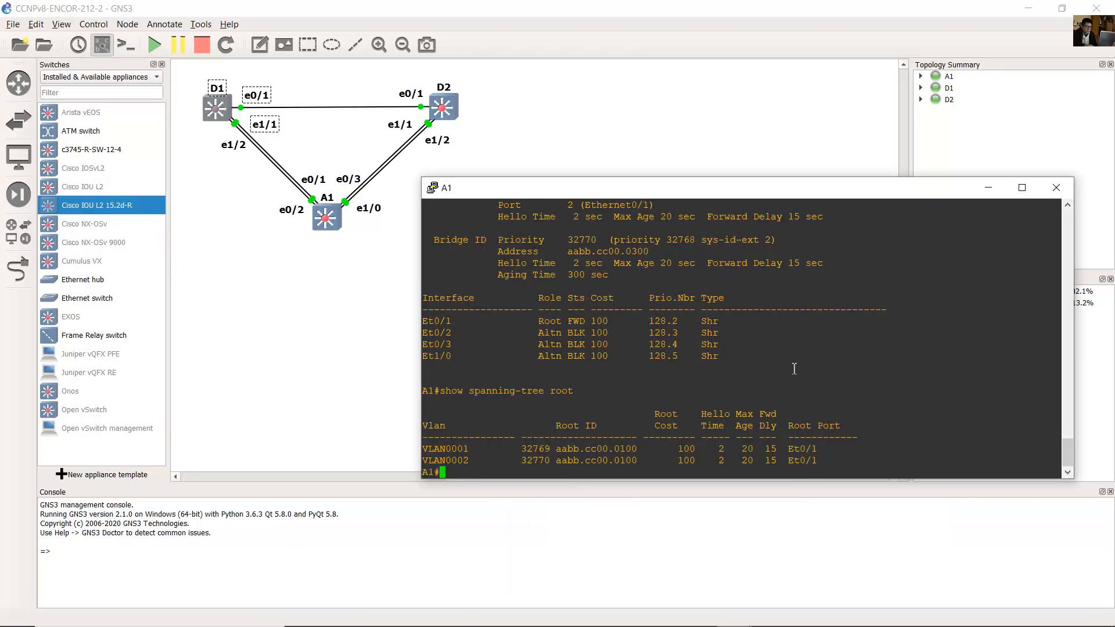
# Step: Run show spanning-tree on A1 and page through to the end of the VLAN0002 output
pyautogui.press('Up')
pyautogui.press('BackSpace')
pyautogui.press('BackSpace')
pyautogui.press('BackSpace')
pyautogui.press('BackSpace')
pyautogui.press('BackSpace')
pyautogui.press('Return')
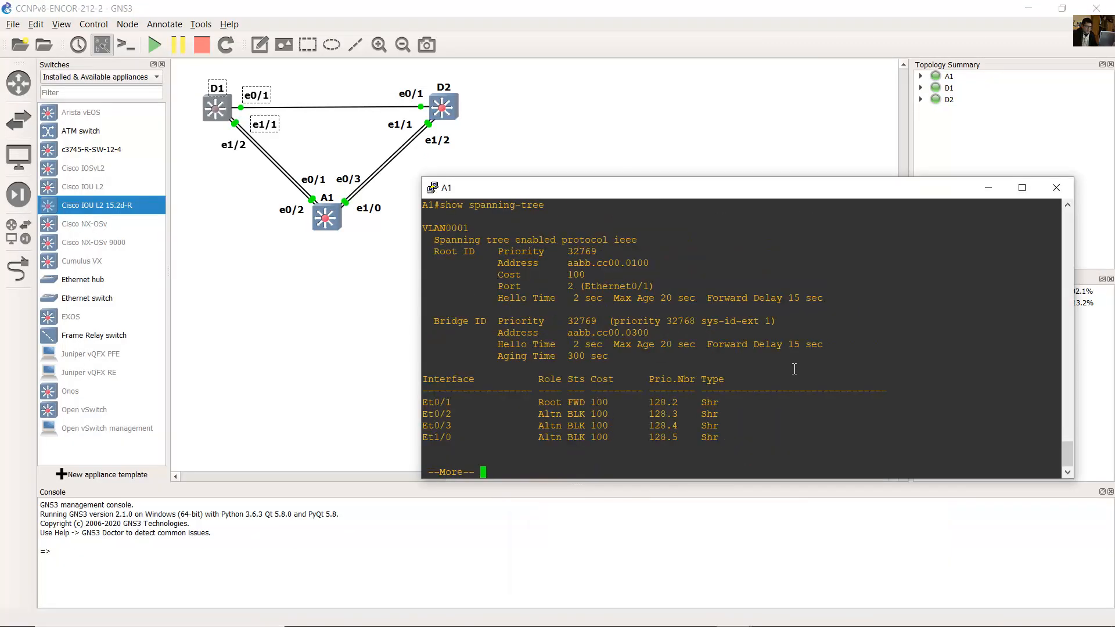
pyautogui.press('space')
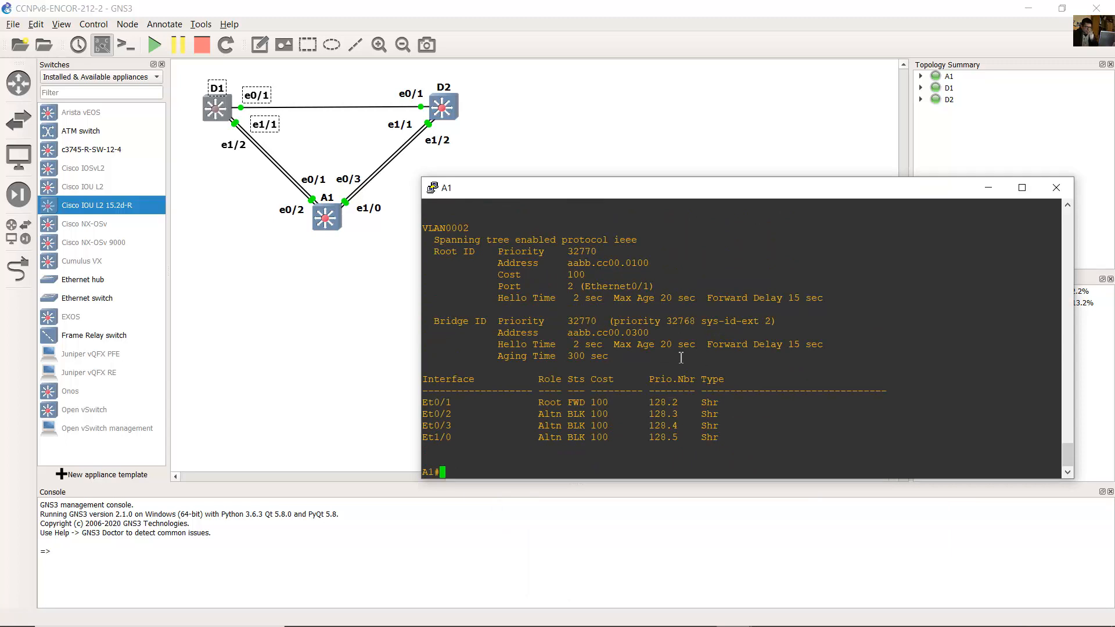
# Step: Examine the cost of A1's interfaces in the VLAN0002 output and locate A1 and D1 in the GNS3 topology
pyautogui.moveTo(592, 379); pyautogui.dragTo(605, 438)
pyautogui.click(599, 426)
pyautogui.moveTo(424, 403); pyautogui.dragTo(604, 402)
pyautogui.click(339, 265)
pyautogui.moveTo(339, 260); pyautogui.dragTo(316, 198)
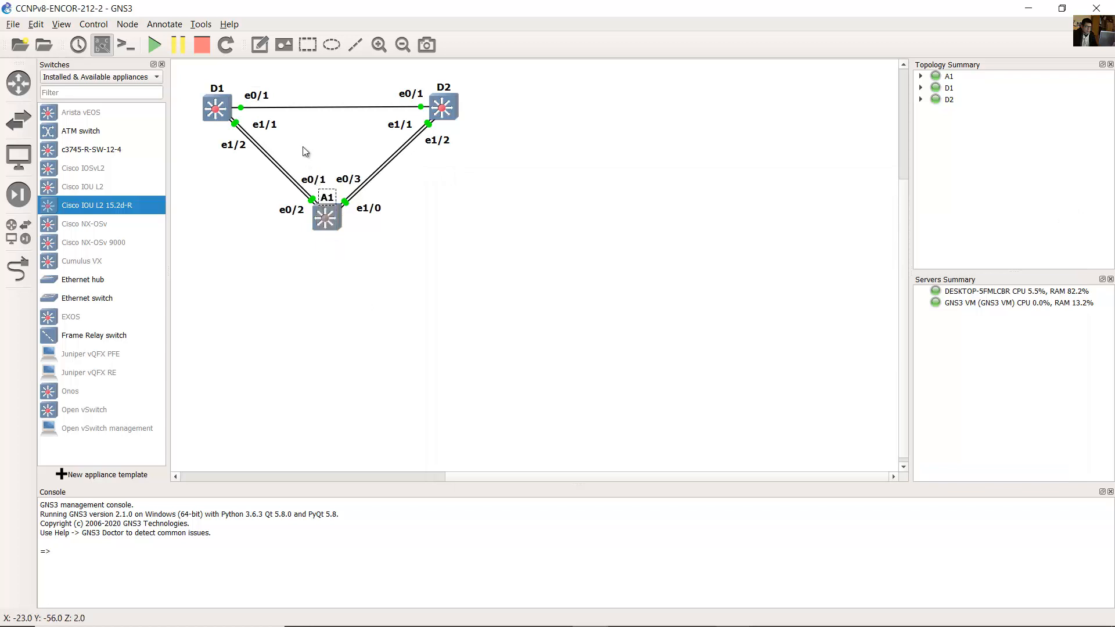
pyautogui.moveTo(327, 151); pyautogui.dragTo(308, 184)
pyautogui.moveTo(188, 98); pyautogui.dragTo(211, 120)
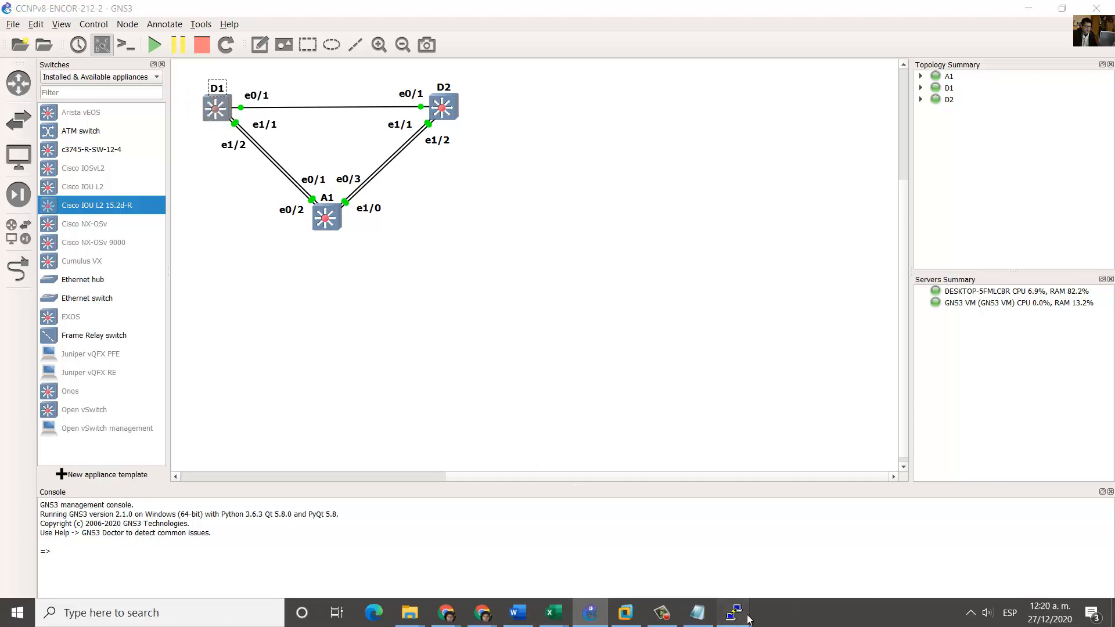
# Step: Compare the roles and port priority numbers of Et0/1 and Et0/2 in A1's spanning-tree output
pyautogui.moveTo(734, 611)
pyautogui.click(842, 552)
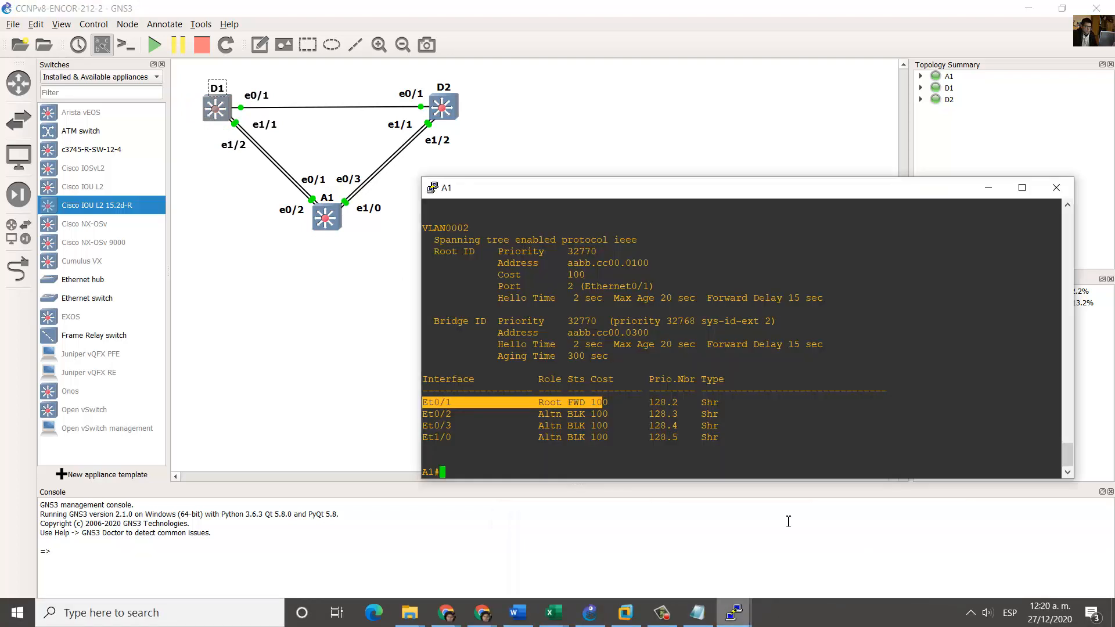
pyautogui.click(642, 416)
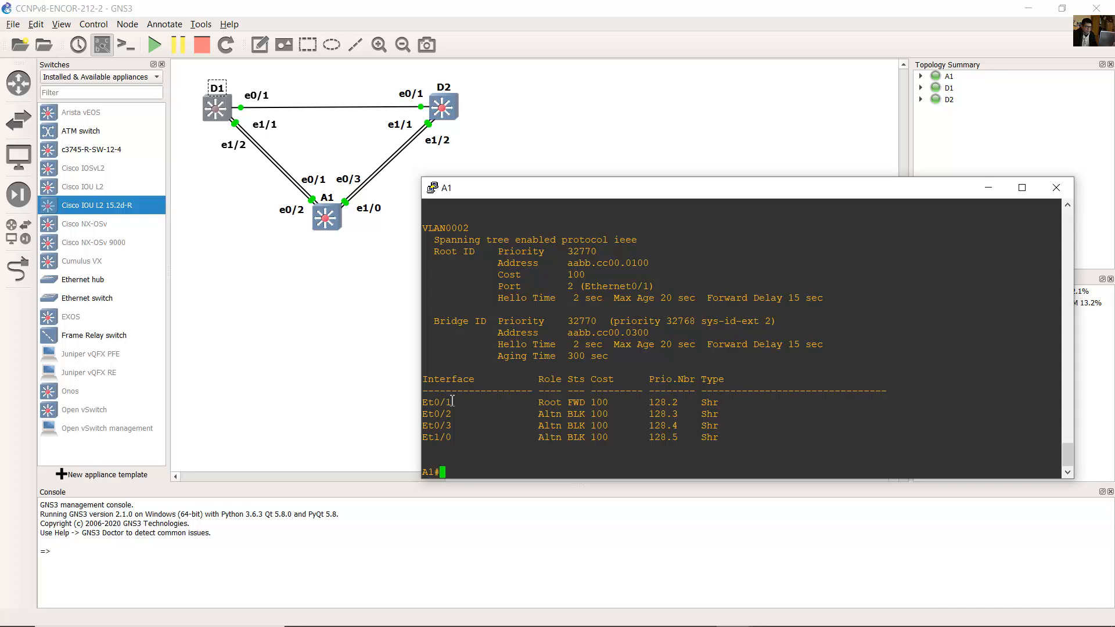
pyautogui.moveTo(452, 402); pyautogui.dragTo(434, 401)
pyautogui.moveTo(667, 402); pyautogui.dragTo(678, 402)
pyautogui.moveTo(454, 415); pyautogui.dragTo(422, 415)
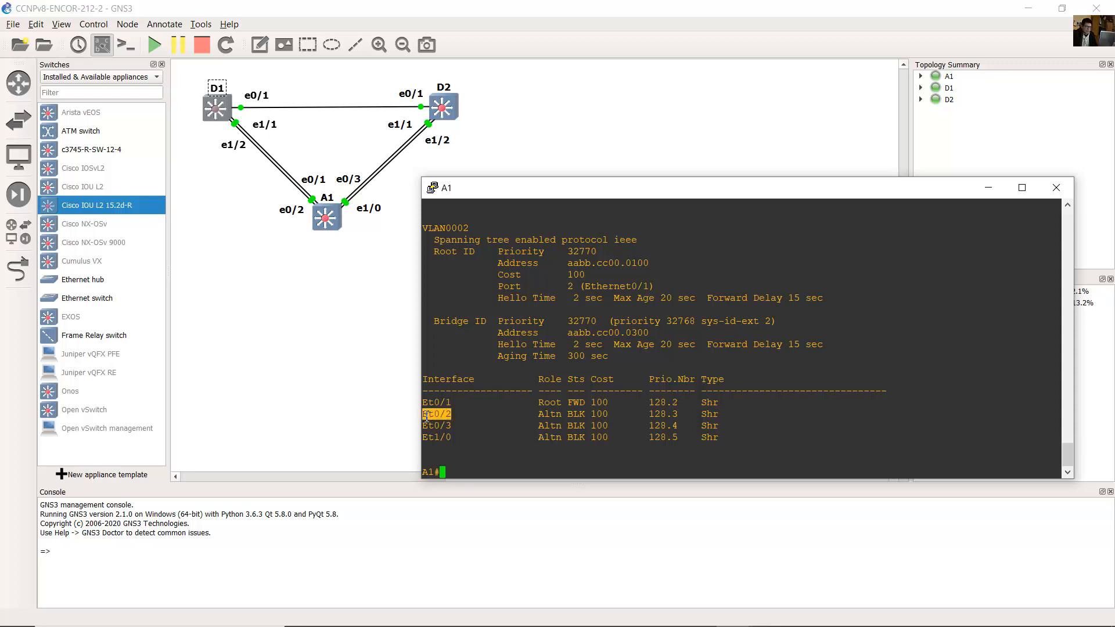
pyautogui.click(682, 416)
pyautogui.moveTo(682, 415); pyautogui.dragTo(667, 415)
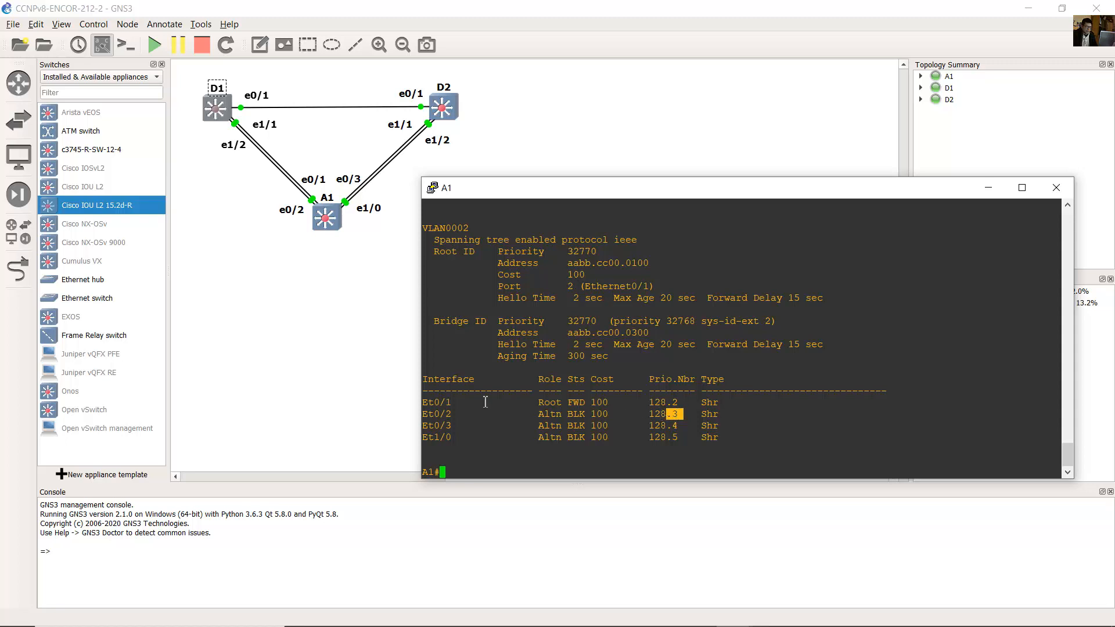
pyautogui.moveTo(437, 402); pyautogui.dragTo(562, 403)
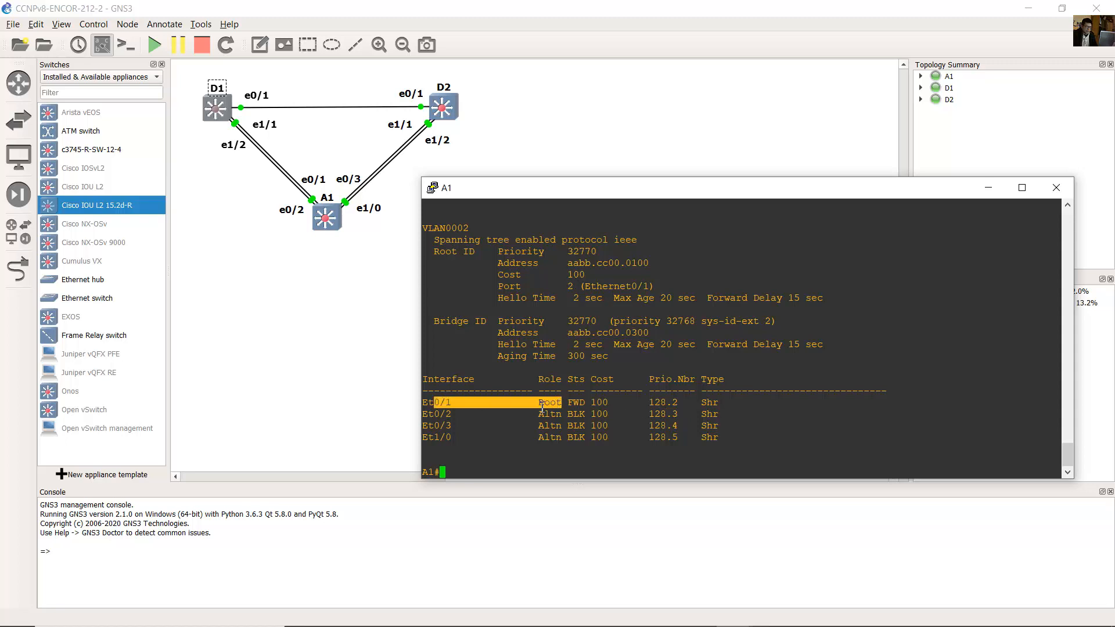
pyautogui.moveTo(430, 414); pyautogui.dragTo(563, 414)
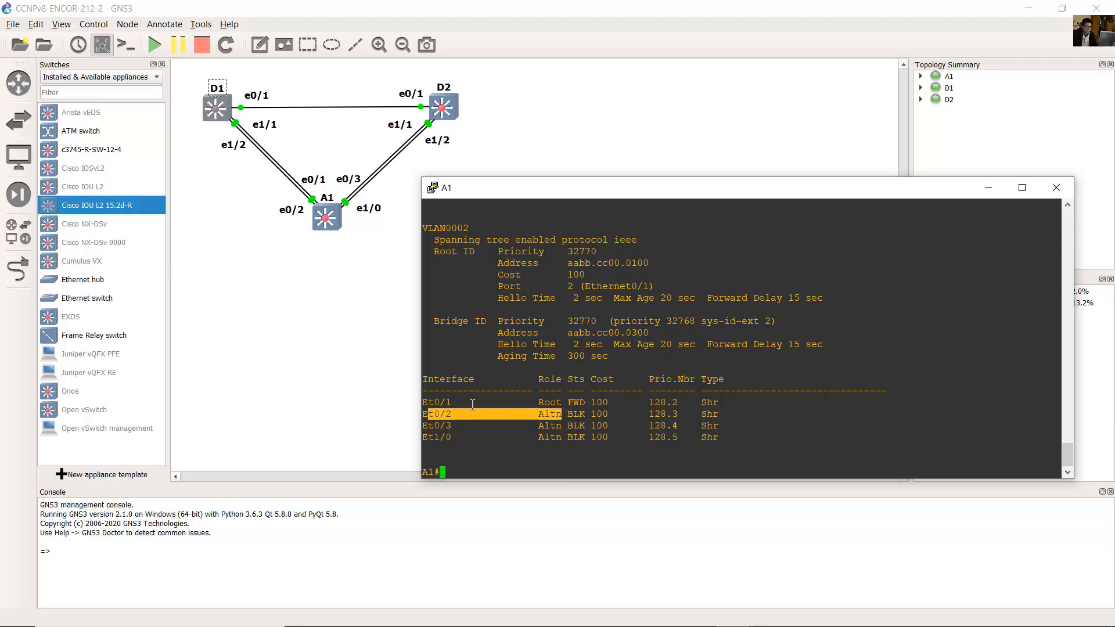
pyautogui.moveTo(427, 402); pyautogui.dragTo(468, 403)
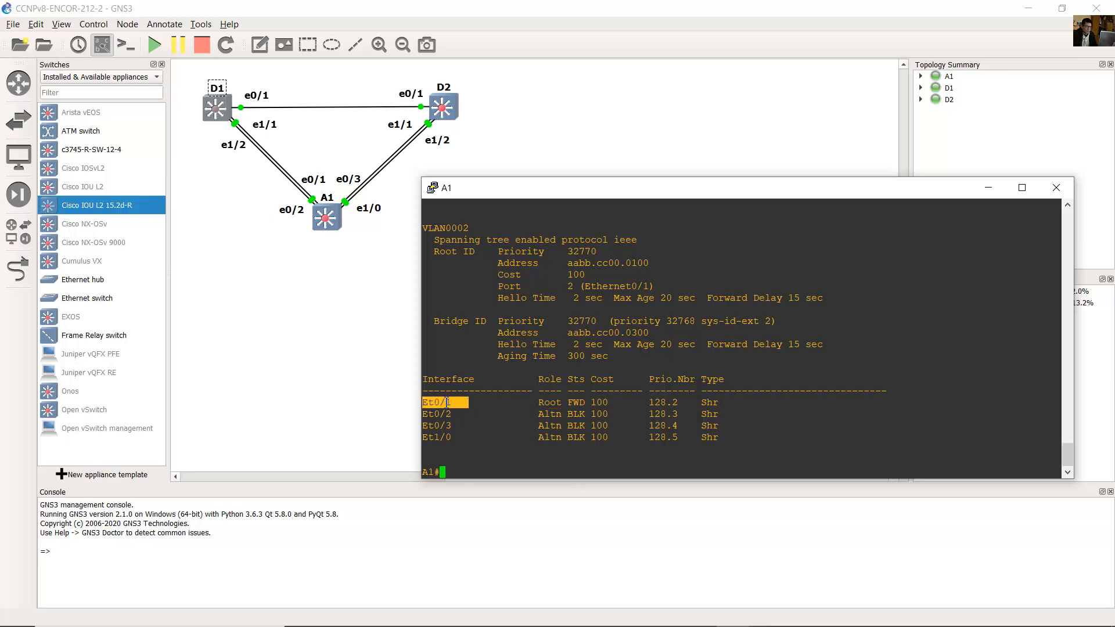
pyautogui.moveTo(668, 402); pyautogui.dragTo(431, 407)
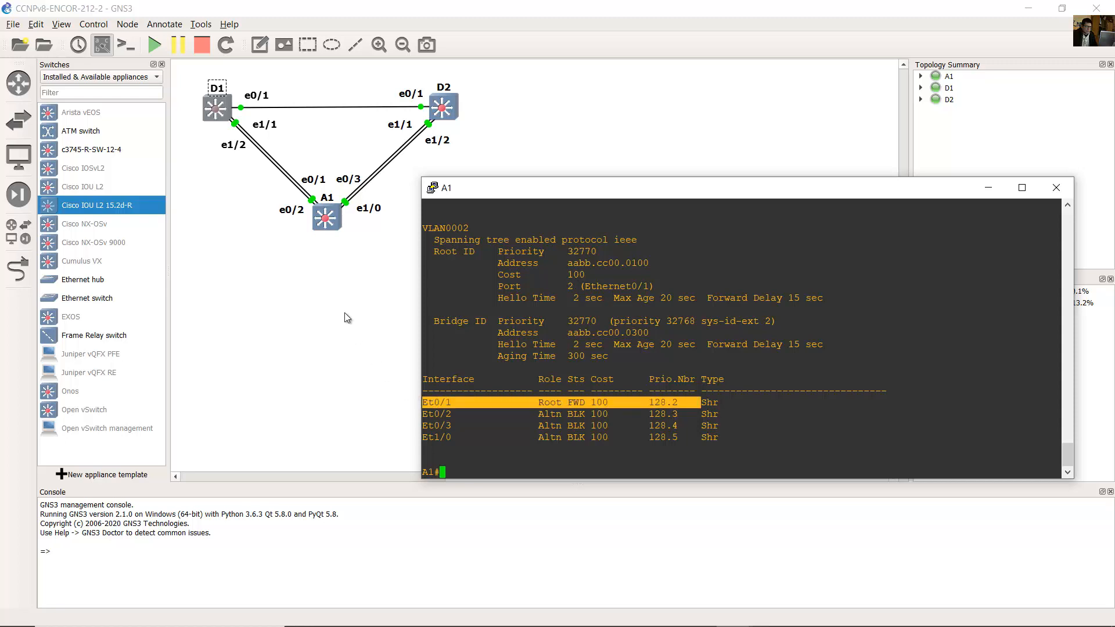
# Step: Trace the two direct links between D1 and A1 in the GNS3 topology
pyautogui.click(294, 242)
pyautogui.moveTo(294, 234); pyautogui.dragTo(195, 103)
pyautogui.moveTo(318, 140); pyautogui.dragTo(274, 223)
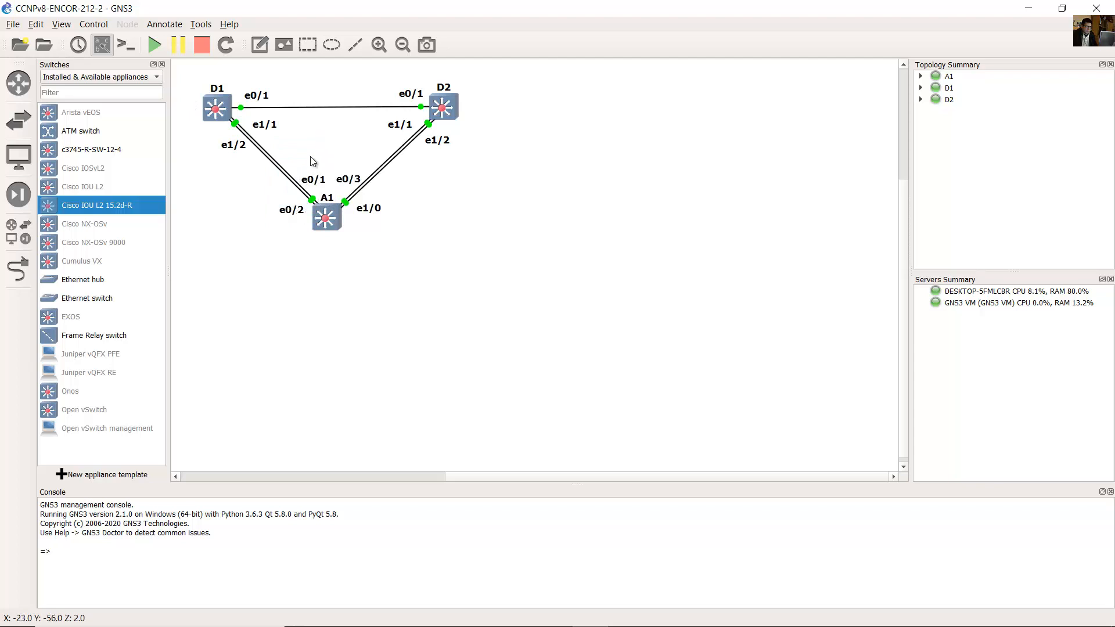
pyautogui.click(270, 179)
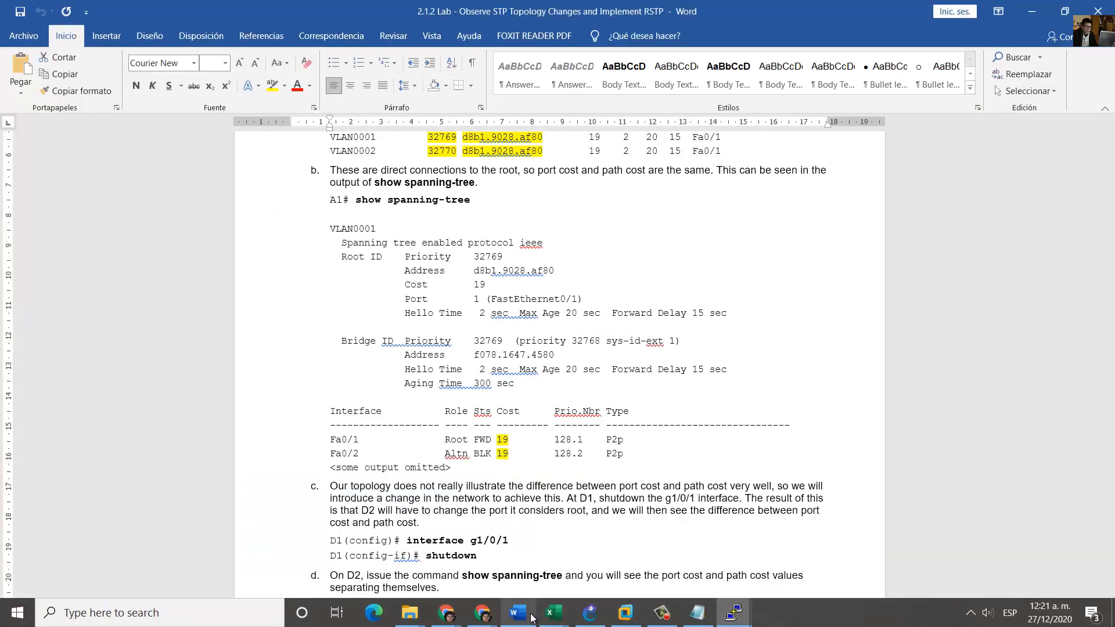
# Step: Switch to the Word lab guide and read step c's instruction to shut down D1's g1/0/1 interface
pyautogui.click(517, 613)
pyautogui.click(679, 392)
pyautogui.scroll(-3, 683, 394)
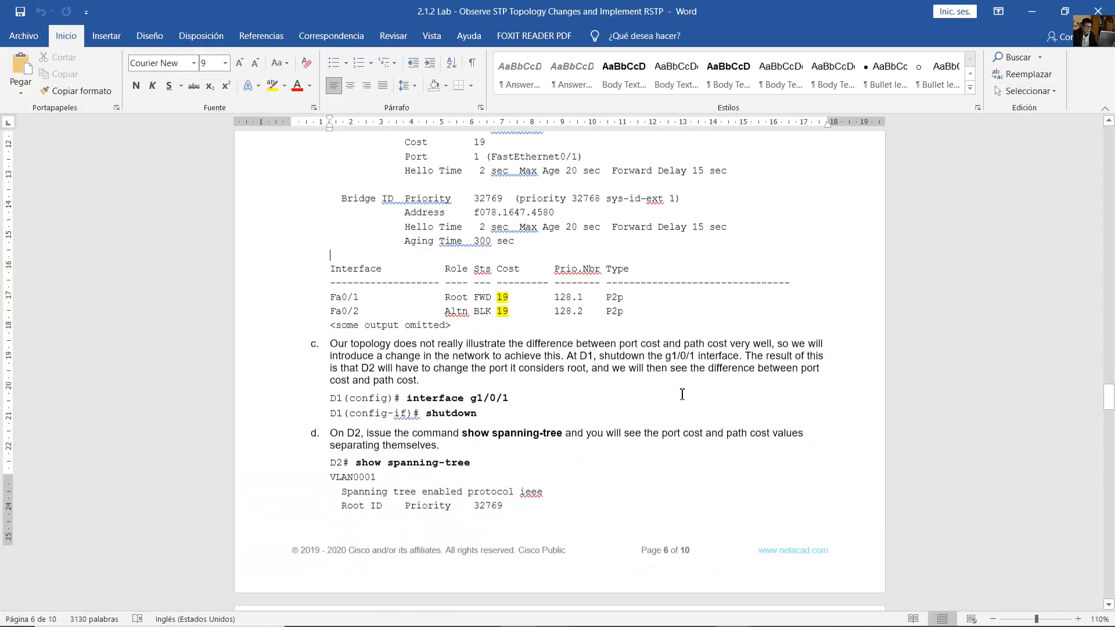
pyautogui.scroll(-3, 682, 394)
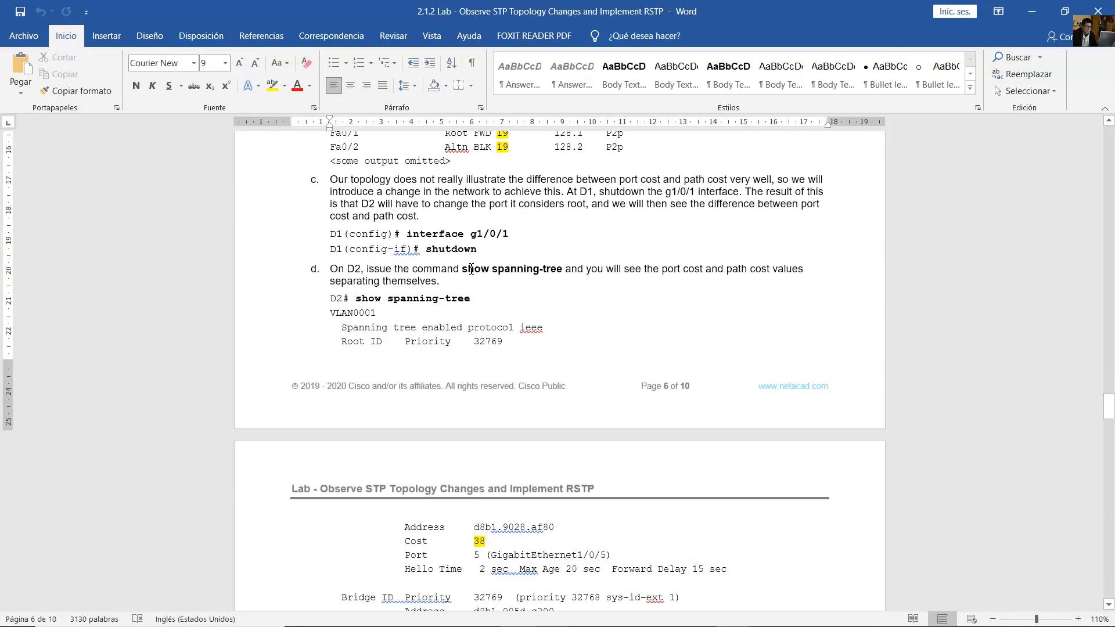
pyautogui.moveTo(330, 179); pyautogui.dragTo(727, 187)
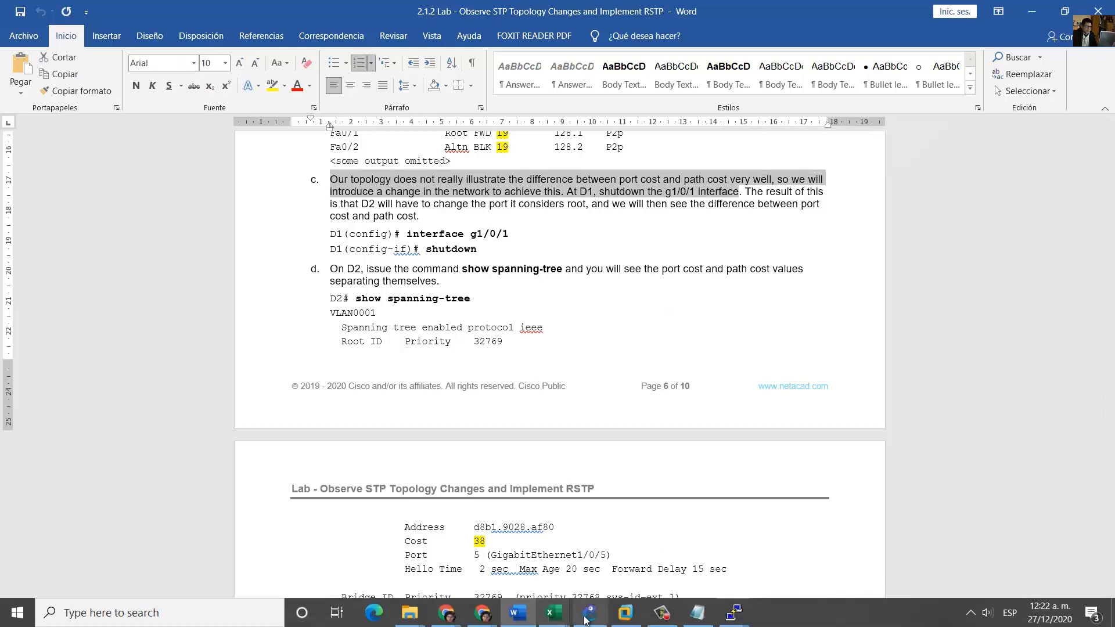
# Step: Switch to the GNS3 topology and identify interface e0/1 on D1's link to D2
pyautogui.click(590, 617)
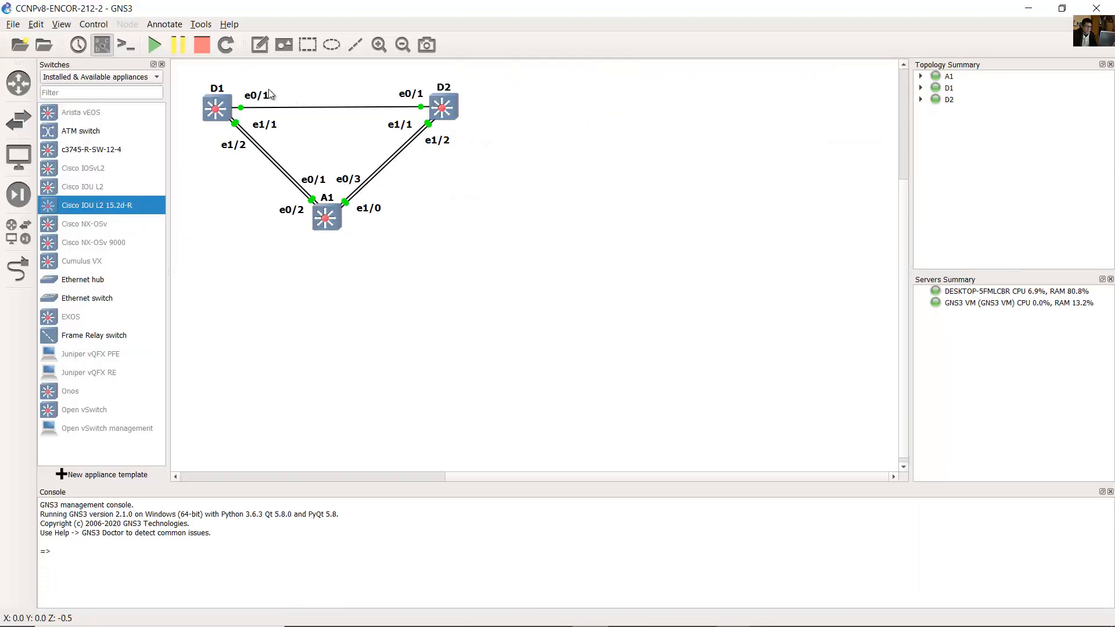
pyautogui.moveTo(293, 76); pyautogui.dragTo(206, 103)
pyautogui.click(248, 99)
# Step: Return to the Word lab guide and read the rest of step c, including the D1 interface and shutdown commands
pyautogui.click(549, 615)
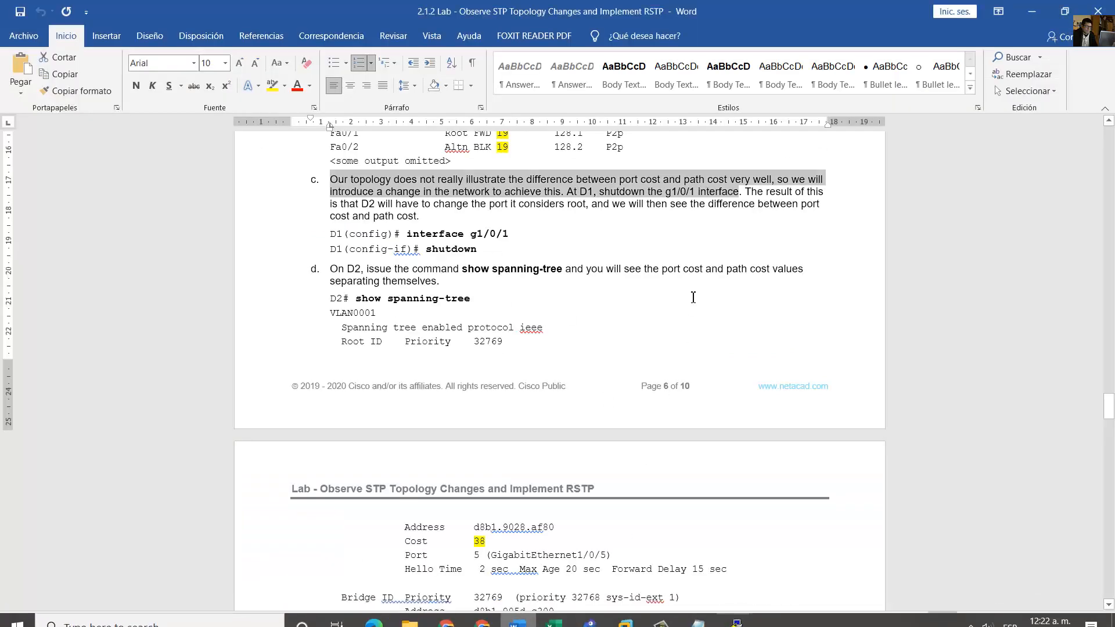
pyautogui.click(756, 204)
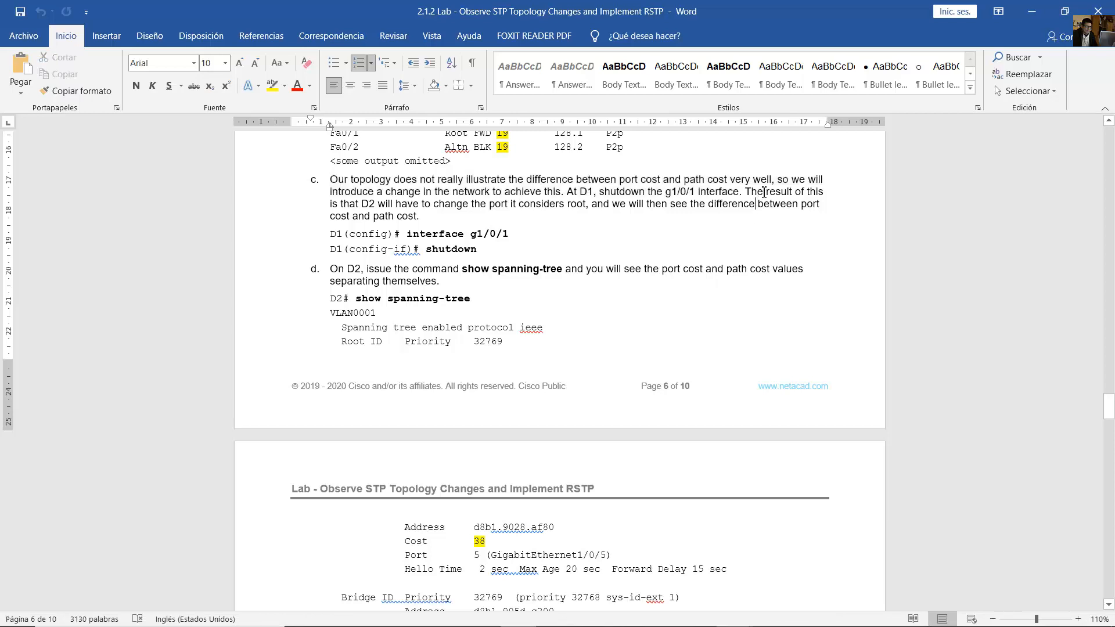
pyautogui.moveTo(763, 193); pyautogui.dragTo(584, 208)
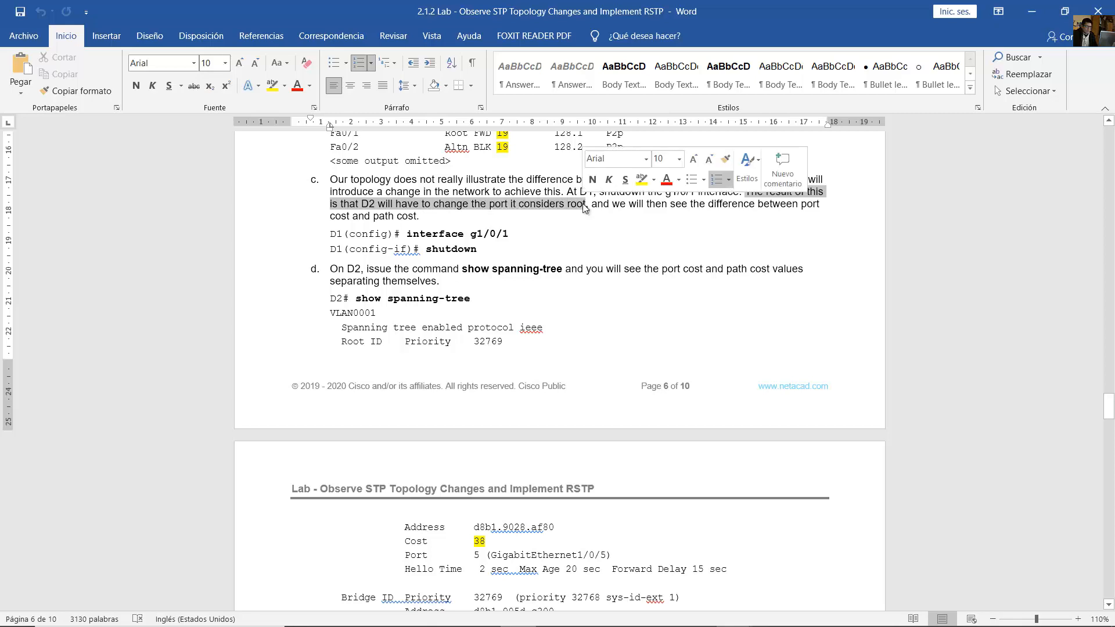
pyautogui.click(584, 207)
pyautogui.moveTo(755, 194); pyautogui.dragTo(427, 218)
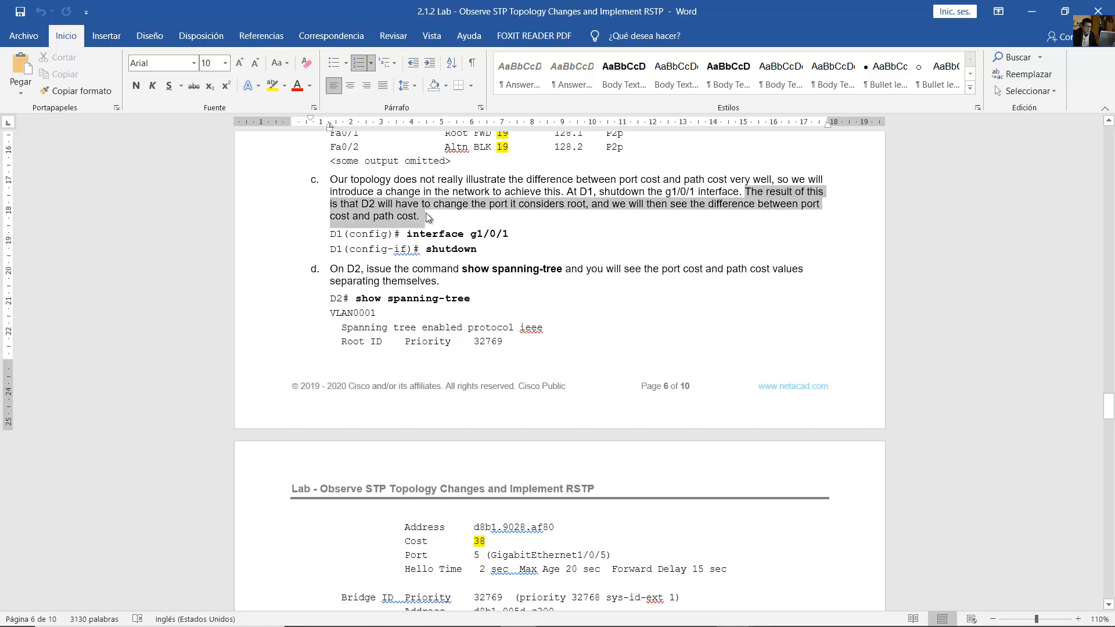
pyautogui.click(472, 250)
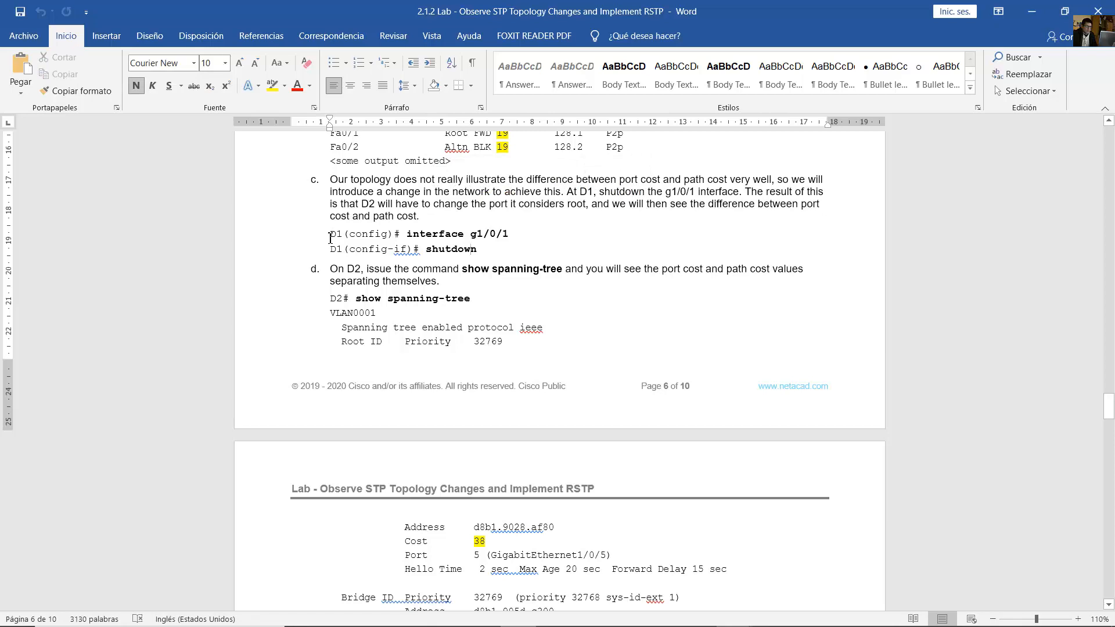
pyautogui.moveTo(330, 236); pyautogui.dragTo(486, 246)
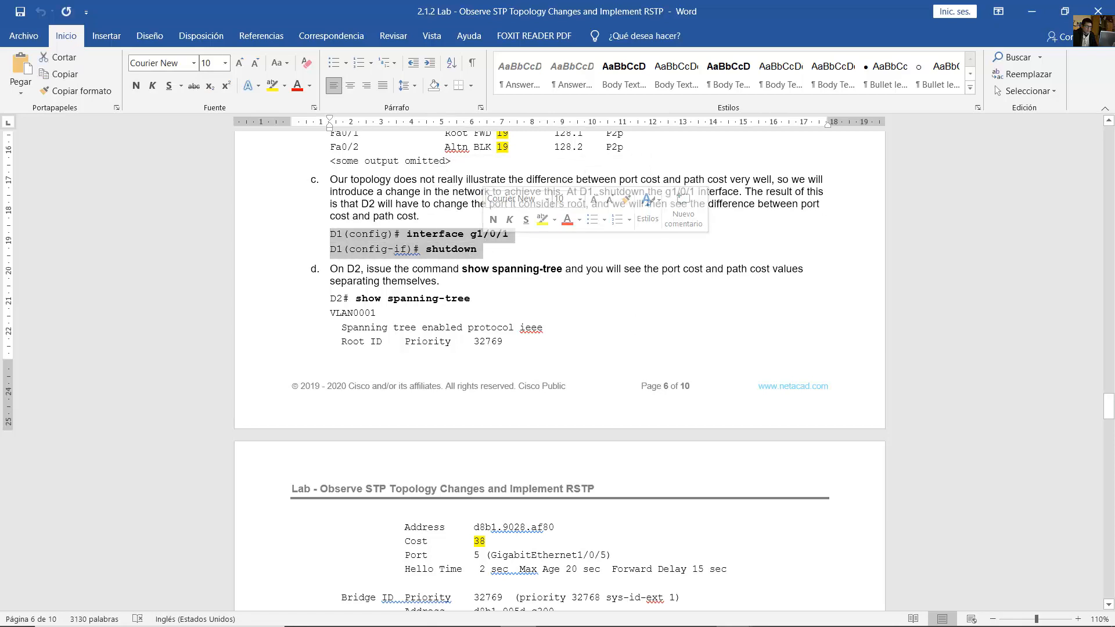
# Step: On the D1 console, enter global configuration mode, shut down interface e0/1 and check the link-state messages
pyautogui.click(1033, 11)
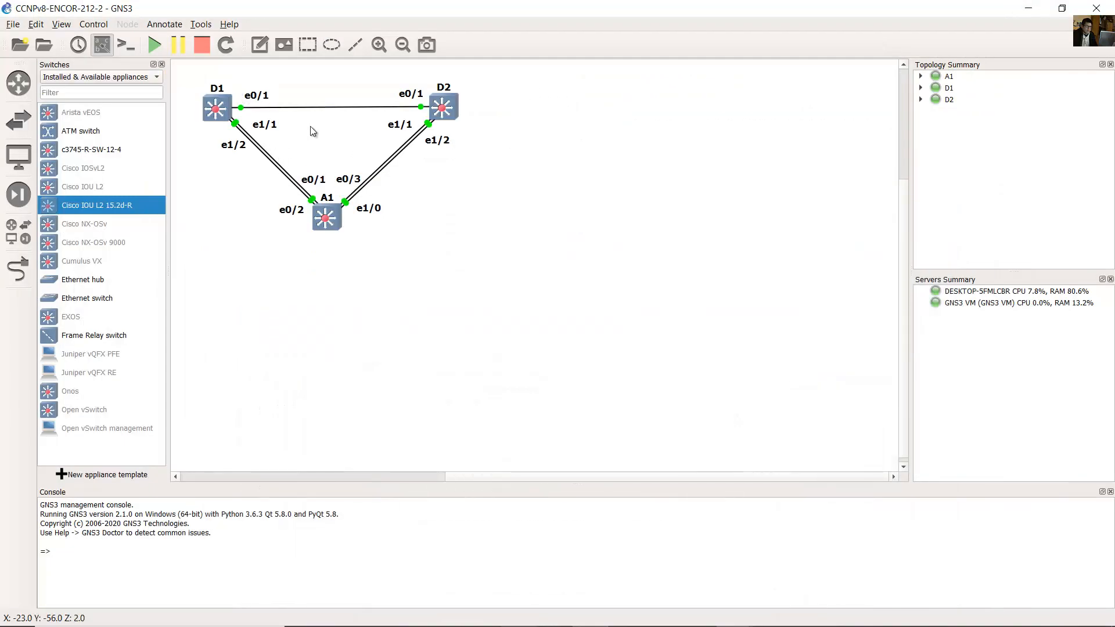
pyautogui.moveTo(271, 76); pyautogui.dragTo(207, 99)
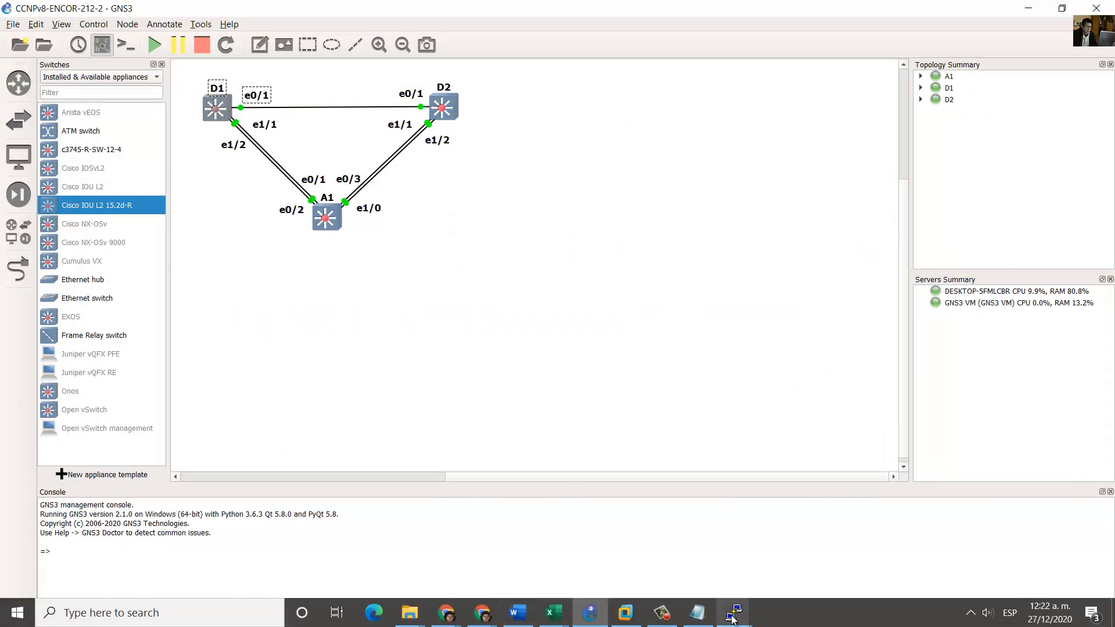
pyautogui.moveTo(735, 619)
pyautogui.click(739, 588)
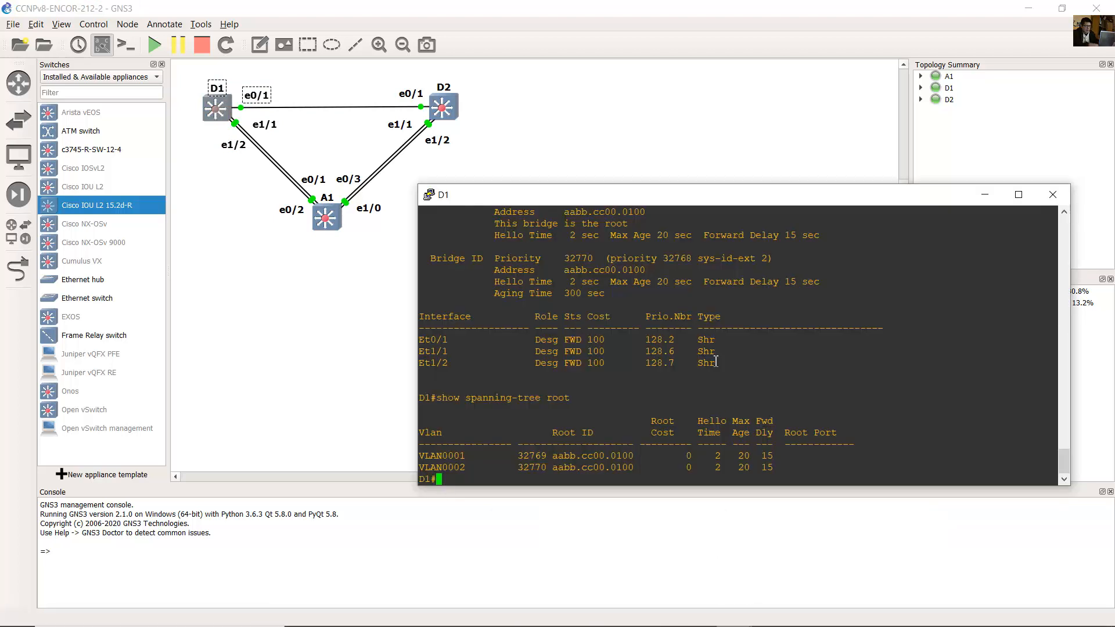
pyautogui.write('conf term')
pyautogui.press('Return')
pyautogui.write('int ')
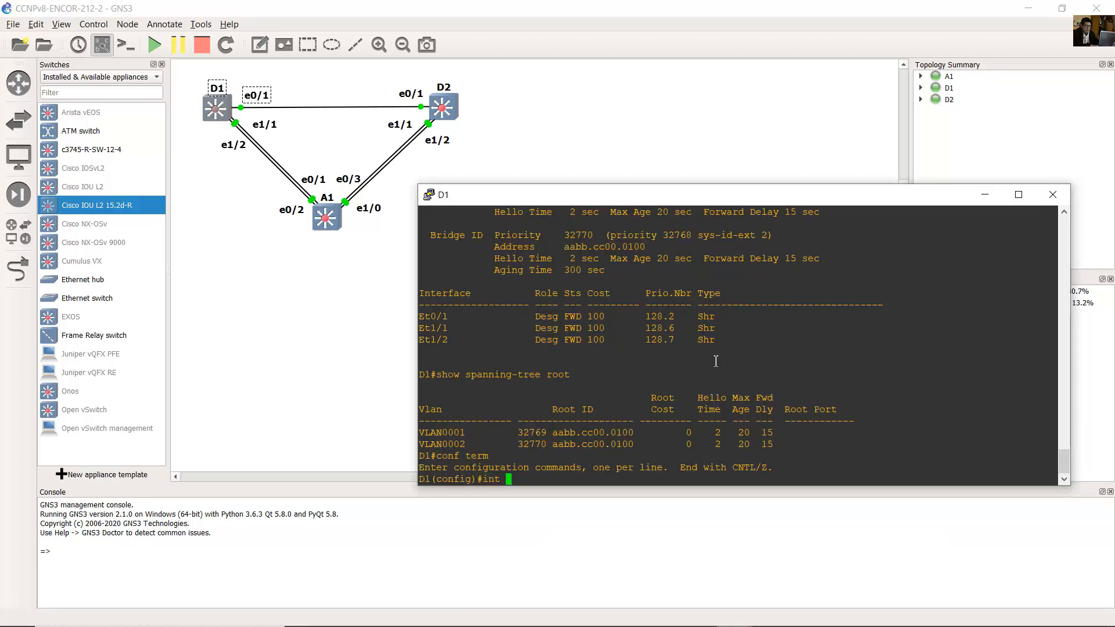
pyautogui.write('e0/1')
pyautogui.press('Return')
pyautogui.write('shutdown')
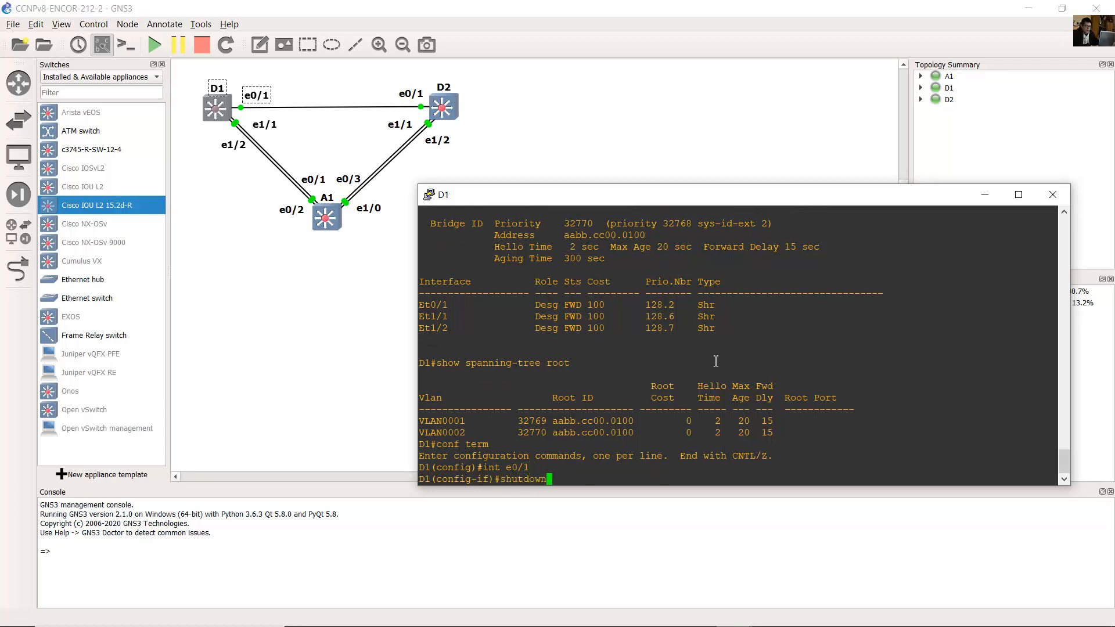
pyautogui.press('Return')
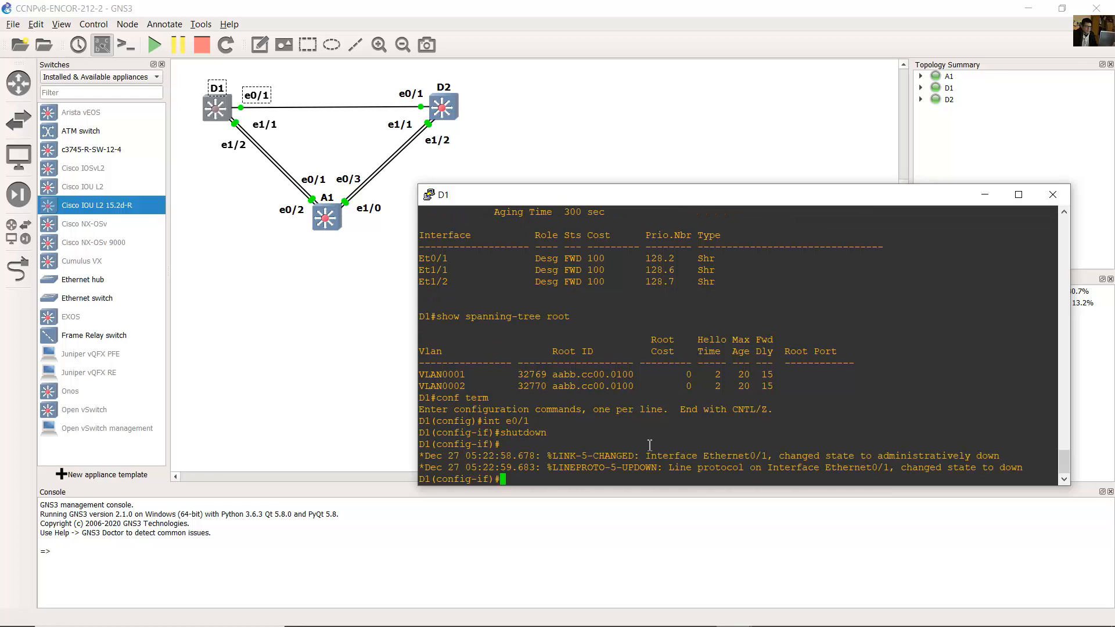
pyautogui.moveTo(622, 456); pyautogui.dragTo(1029, 467)
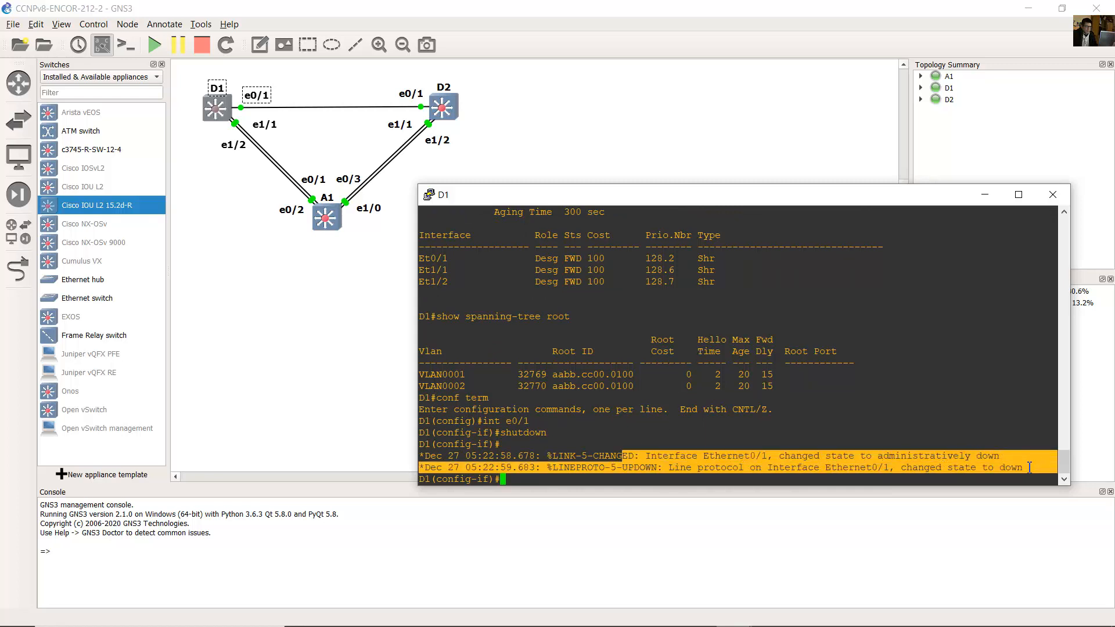
# Step: Switch to the Word lab guide and read step d about issuing show spanning-tree on D2
pyautogui.click(814, 103)
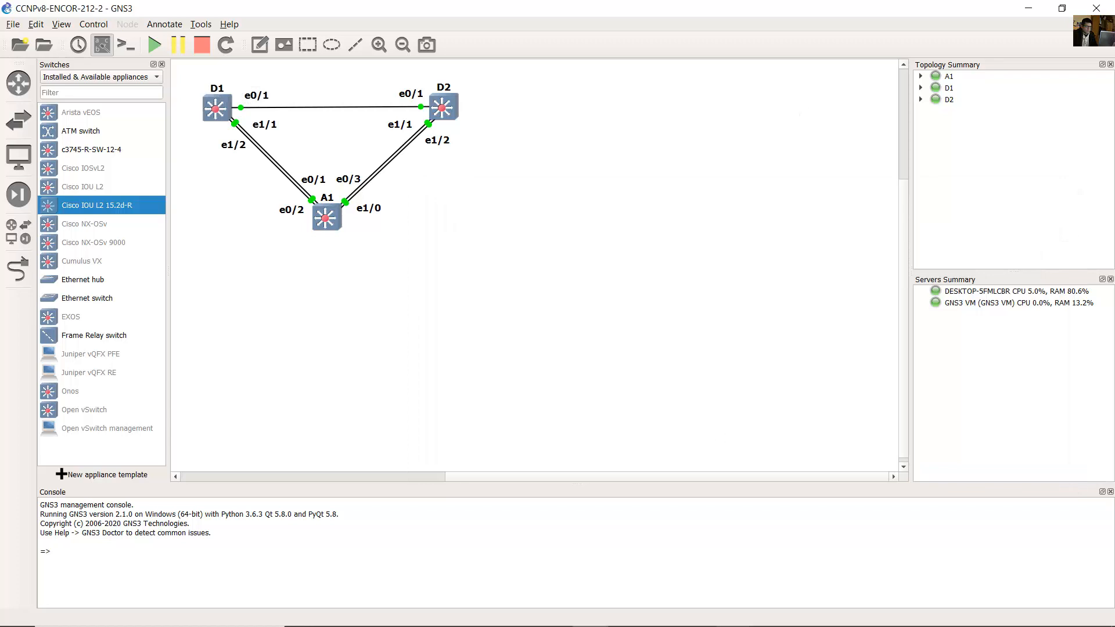
pyautogui.click(517, 613)
pyautogui.scroll(-3, 587, 419)
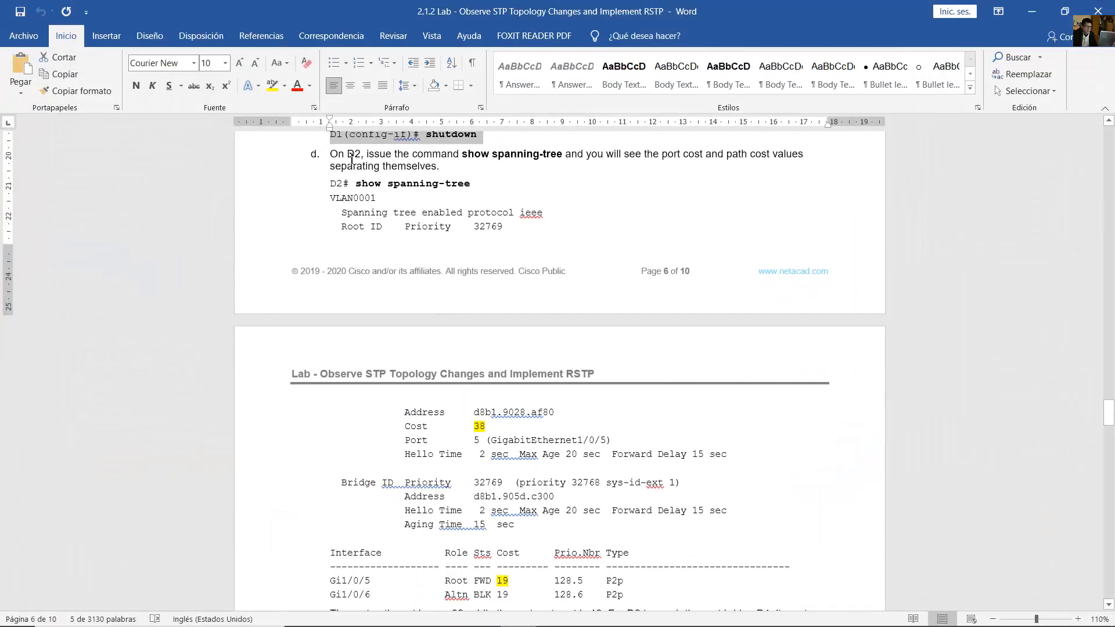
pyautogui.moveTo(330, 154)
pyautogui.mouseDown()
pyautogui.moveTo(523, 169)
pyautogui.moveTo(558, 153)
pyautogui.moveTo(810, 156)
pyautogui.moveTo(446, 167)
pyautogui.mouseUp()
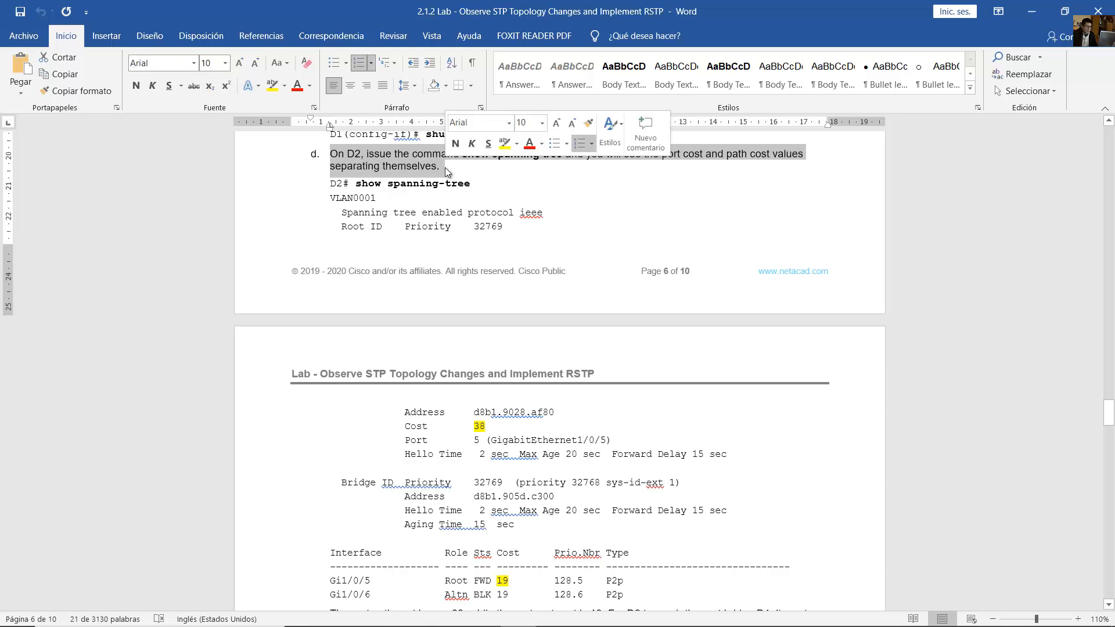
pyautogui.click(537, 173)
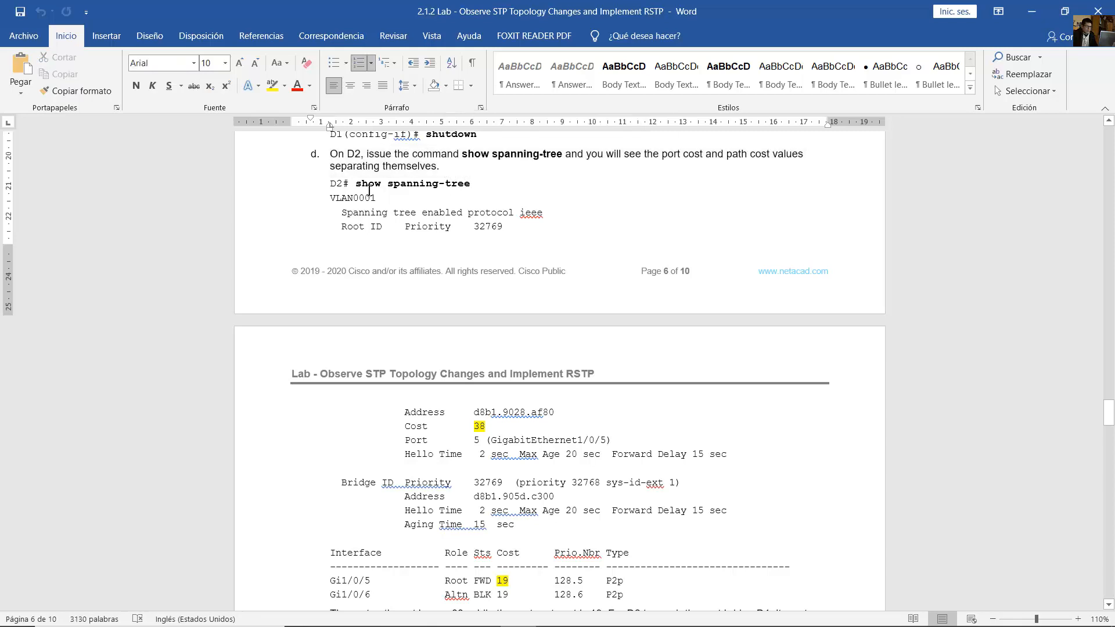
pyautogui.moveTo(355, 184); pyautogui.dragTo(513, 183)
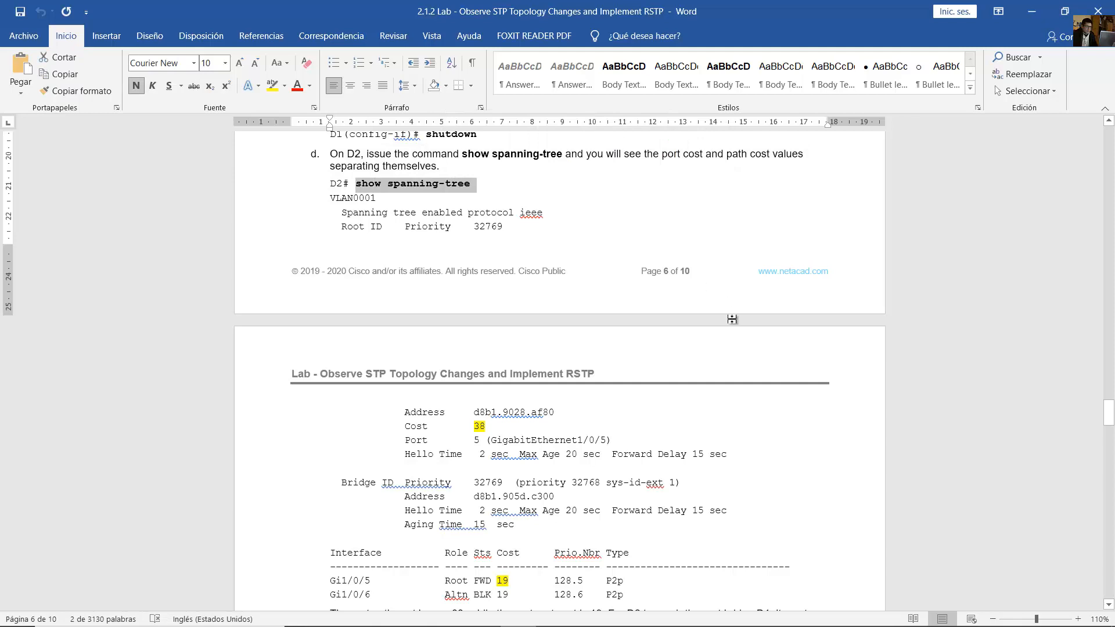
pyautogui.scroll(-1, 735, 320)
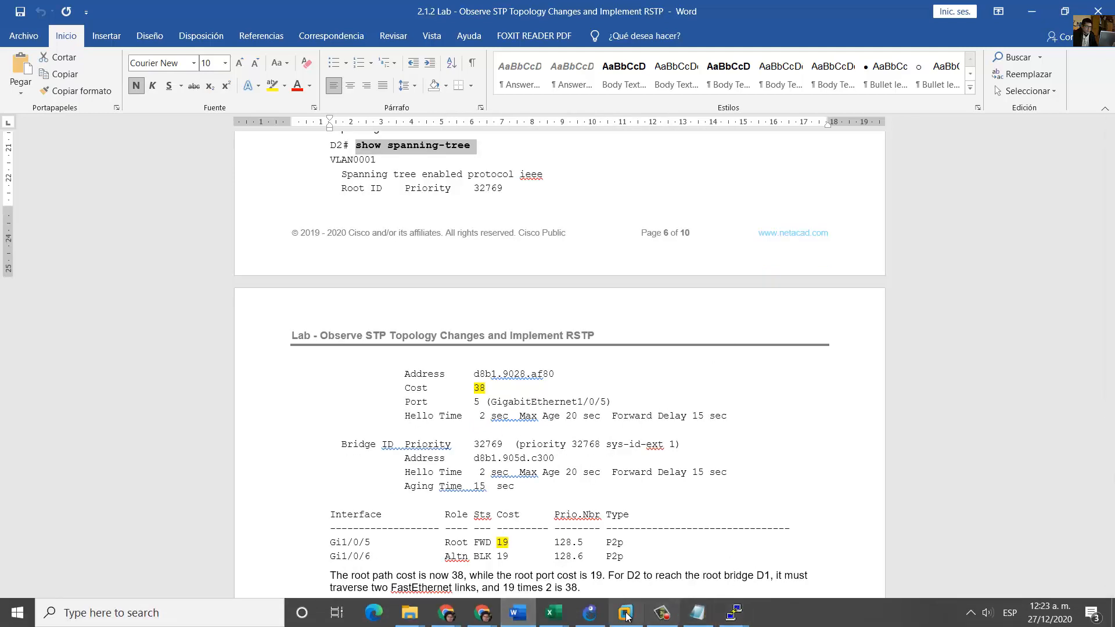
# Step: Switch to the D2 console and run the show spanning-tree command
pyautogui.click(589, 613)
pyautogui.moveTo(735, 612)
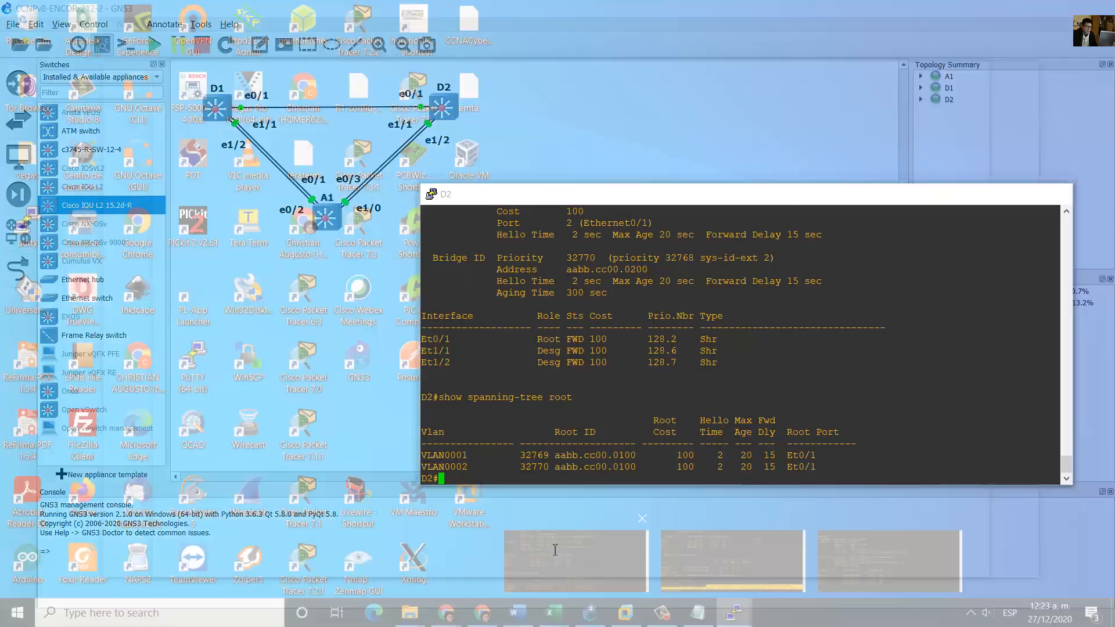
pyautogui.click(554, 550)
pyautogui.press('Up')
pyautogui.press('BackSpace')
pyautogui.press('BackSpace')
pyautogui.press('BackSpace')
pyautogui.press('BackSpace')
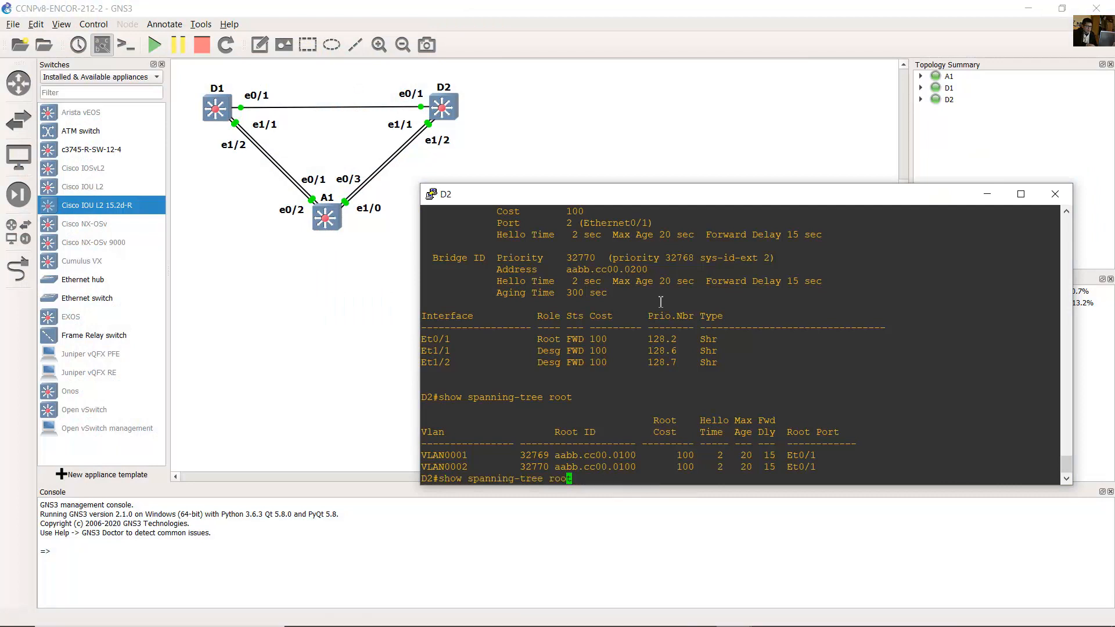
pyautogui.press('Return')
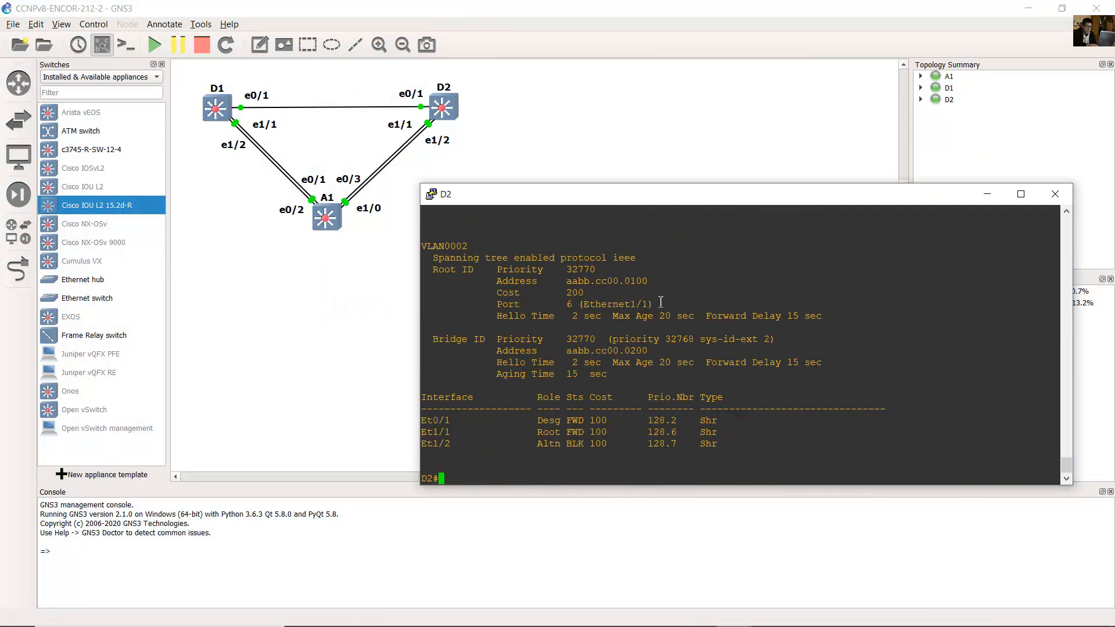
# Step: Compare D2's earlier spanning-tree output with the new one and examine the Root ID cost for VLAN0001
pyautogui.scroll(8, 660, 302)
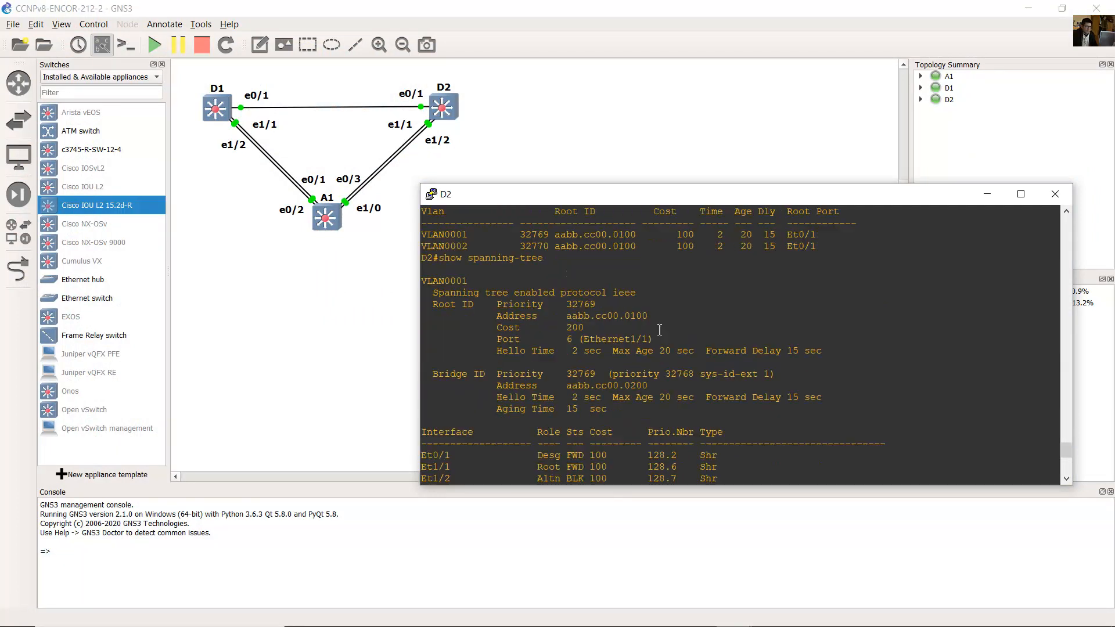
pyautogui.click(1067, 475)
pyautogui.scroll(4, 895, 390)
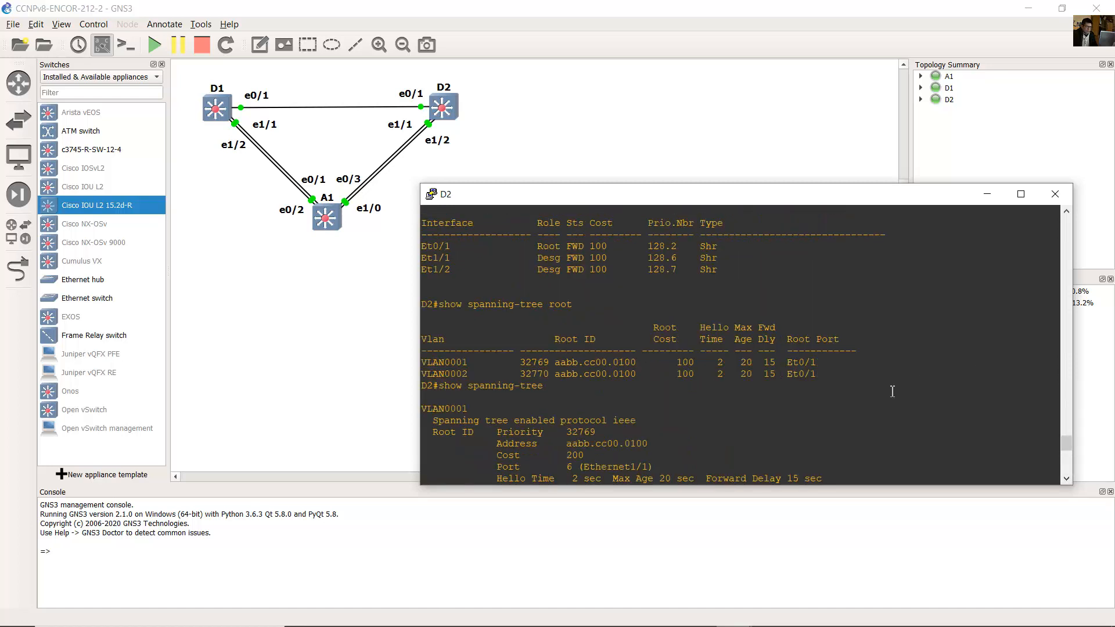
pyautogui.scroll(4, 893, 392)
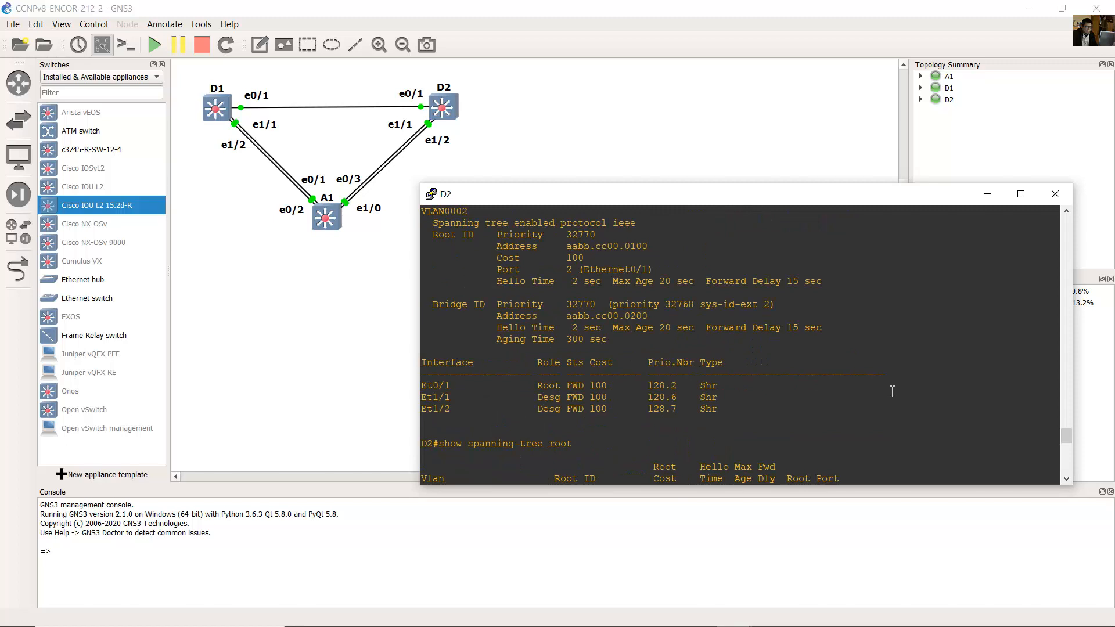
pyautogui.scroll(-8, 893, 391)
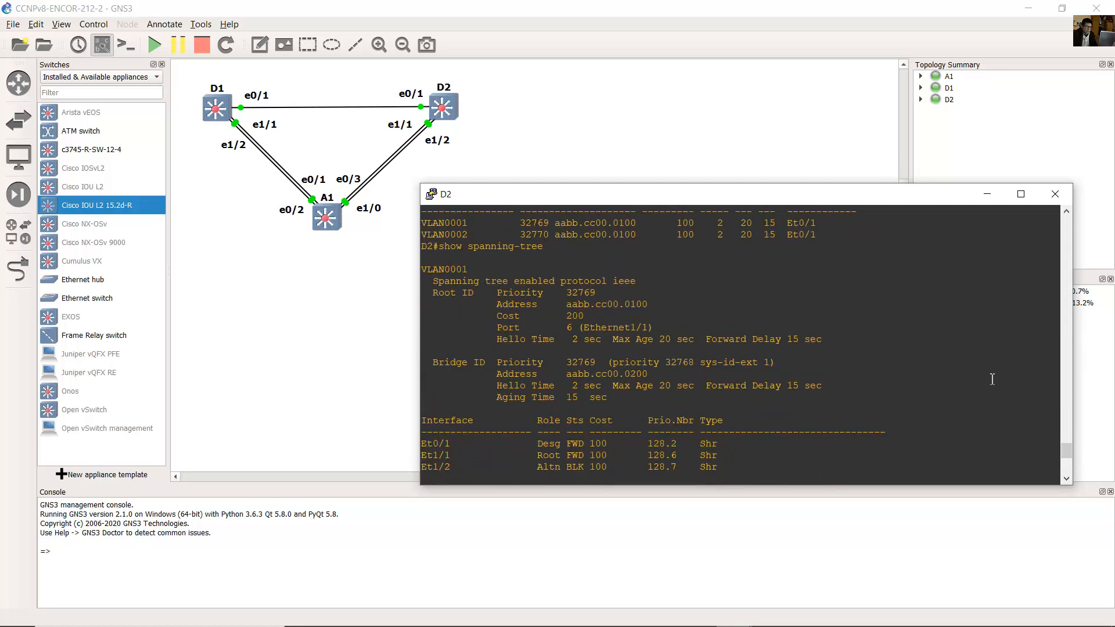
pyautogui.moveTo(432, 263); pyautogui.dragTo(550, 281)
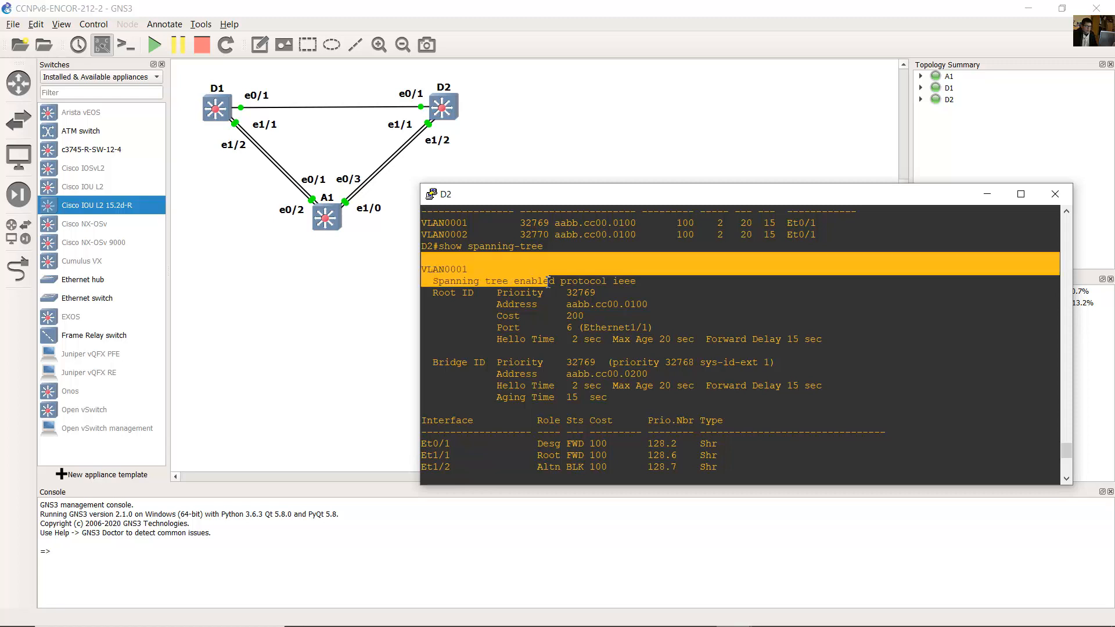
pyautogui.click(598, 278)
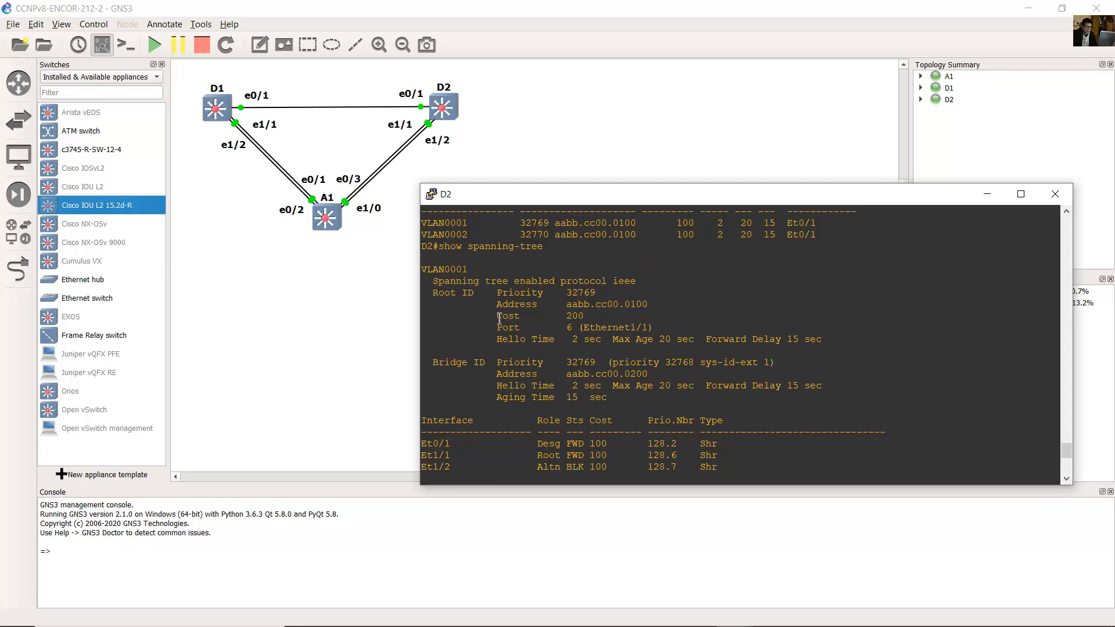
pyautogui.moveTo(499, 318); pyautogui.dragTo(592, 315)
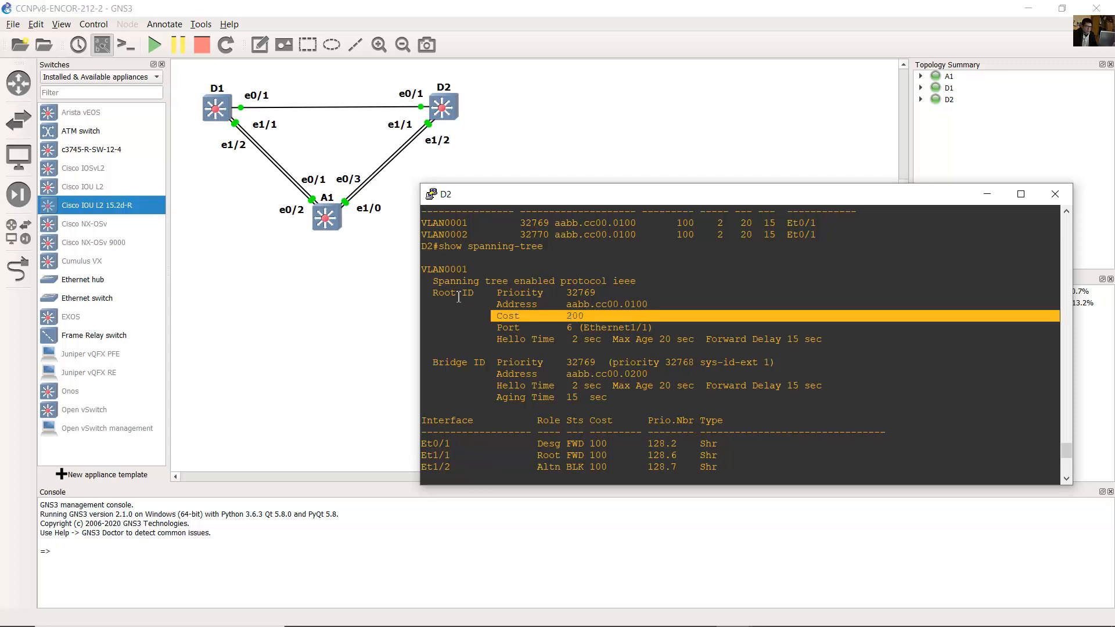
pyautogui.moveTo(434, 292); pyautogui.dragTo(601, 314)
pyautogui.click(562, 314)
pyautogui.moveTo(566, 316); pyautogui.dragTo(588, 311)
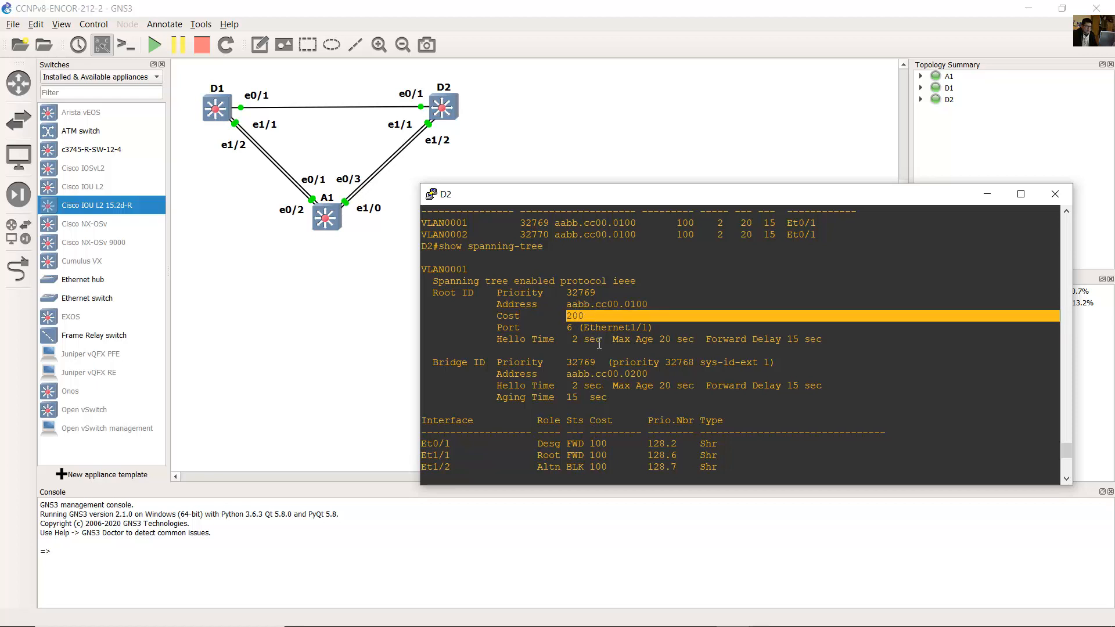
# Step: Glance at the Word lab guide, return to the GNS3 topology and trace the D1–D2 link and the two links through A1
pyautogui.click(535, 614)
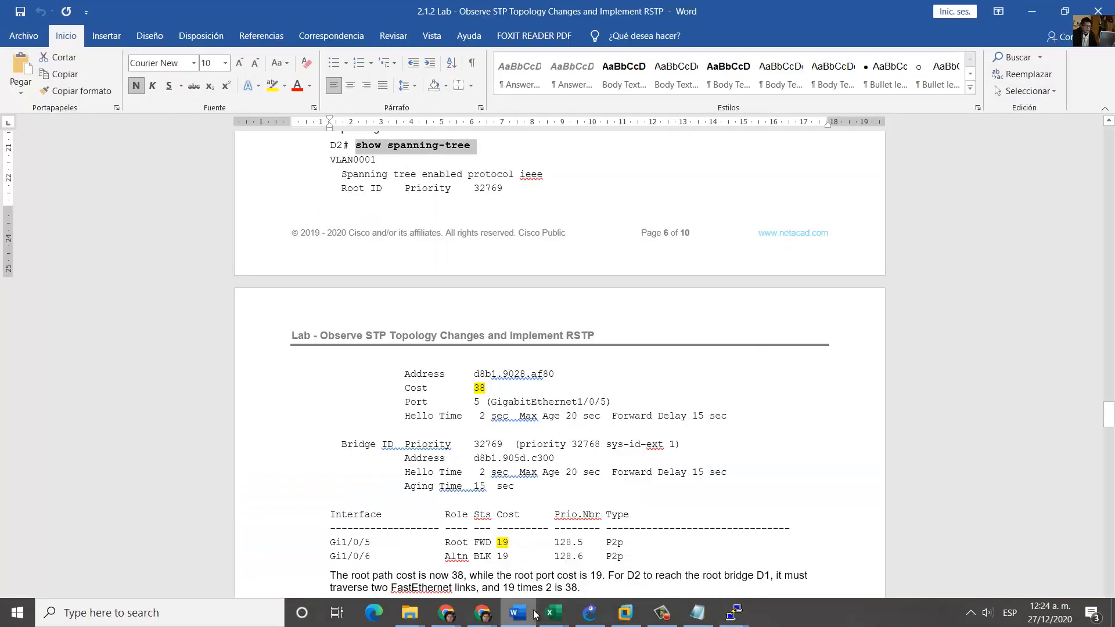
pyautogui.click(535, 613)
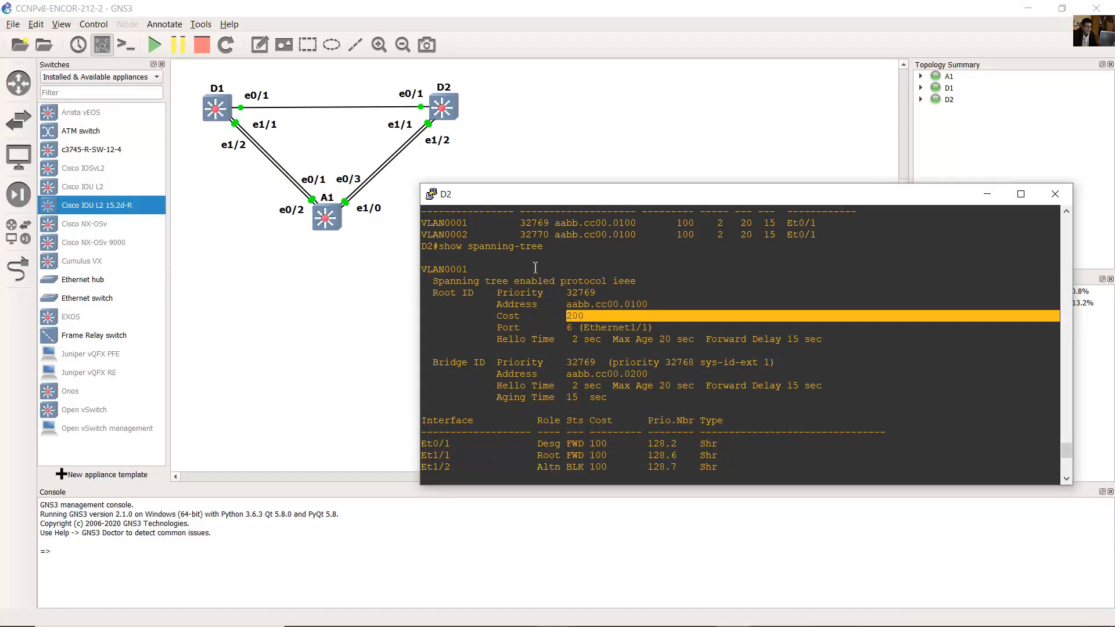
pyautogui.click(329, 131)
pyautogui.moveTo(302, 81); pyautogui.dragTo(358, 129)
pyautogui.moveTo(288, 78); pyautogui.dragTo(358, 120)
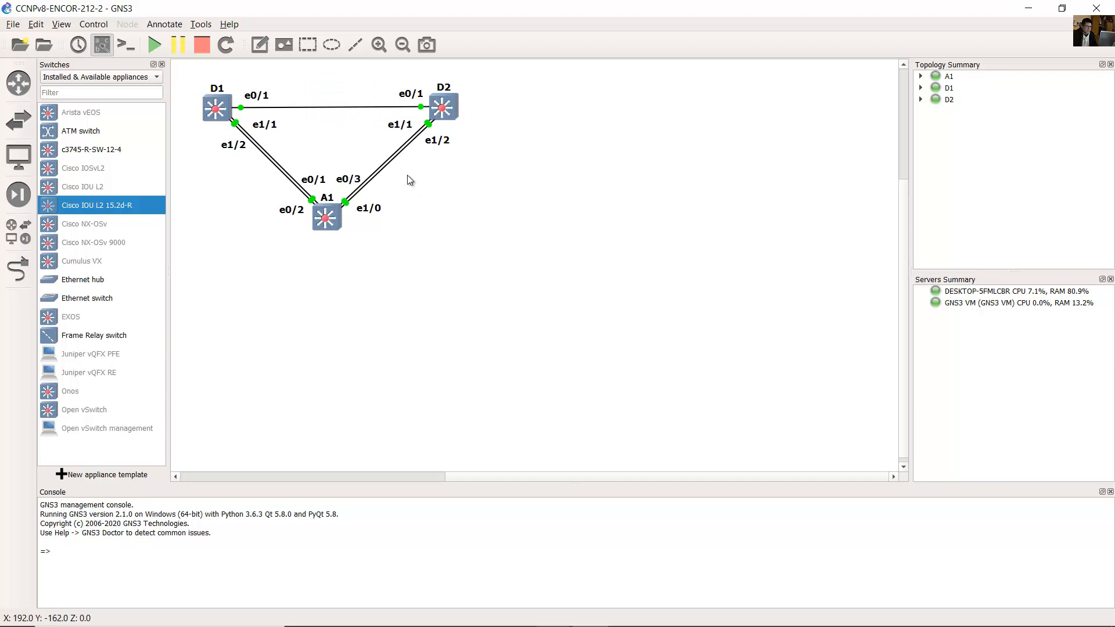
pyautogui.moveTo(412, 181); pyautogui.dragTo(369, 152)
pyautogui.moveTo(277, 192); pyautogui.dragTo(256, 150)
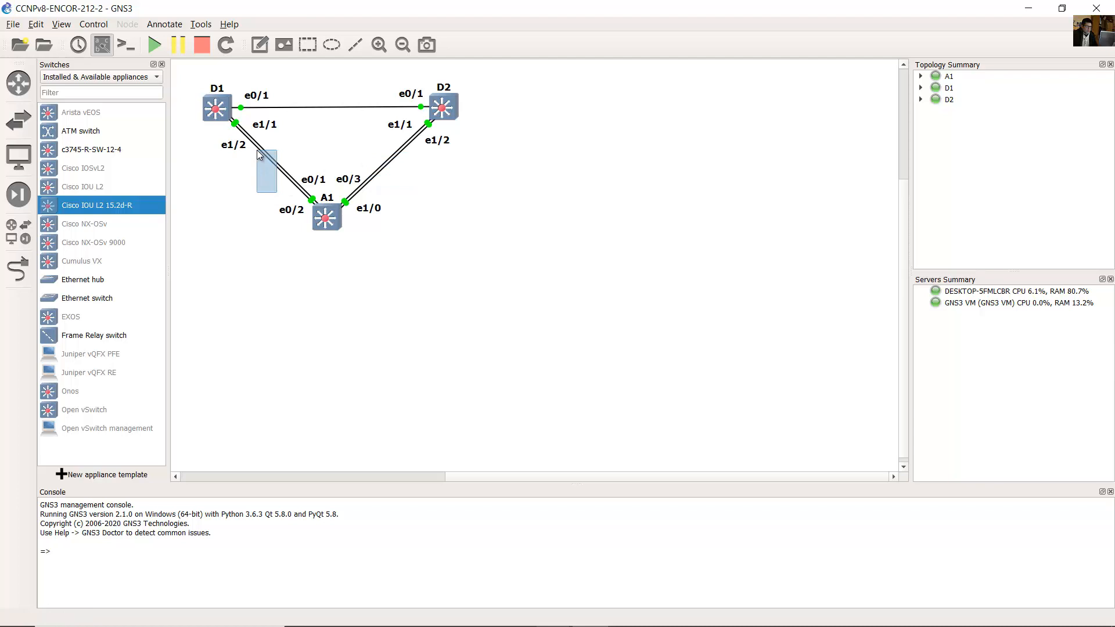
pyautogui.moveTo(257, 150); pyautogui.dragTo(257, 150)
# Step: Add two text notes reading "100" to the topology, one beside the A1–D2 links and one beside the D1–A1 links
pyautogui.click(259, 45)
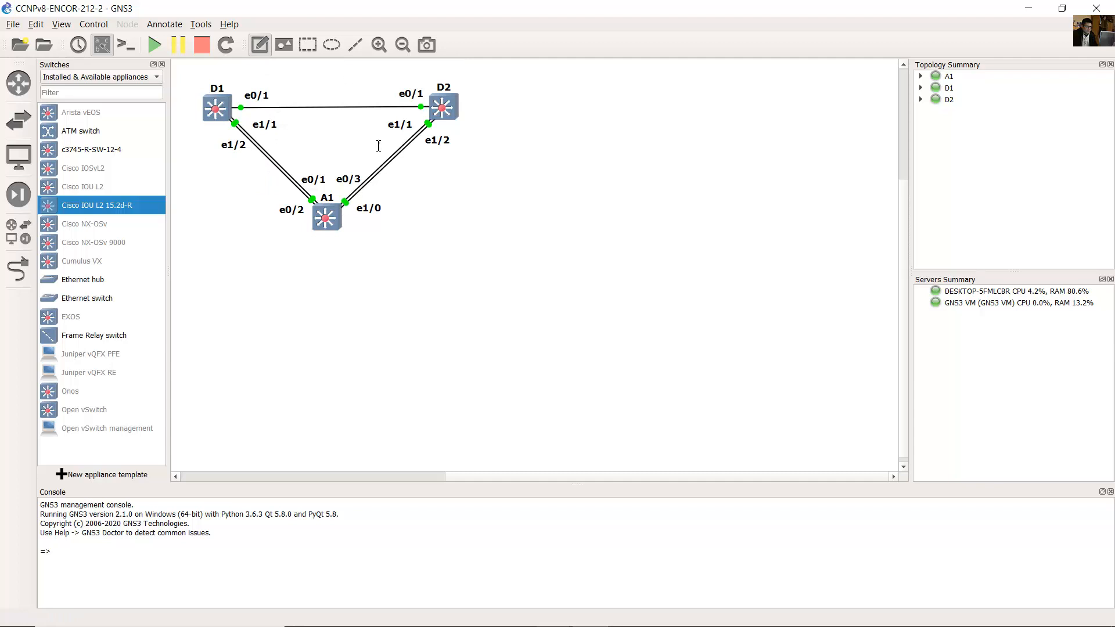
pyautogui.click(401, 170)
pyautogui.write('100')
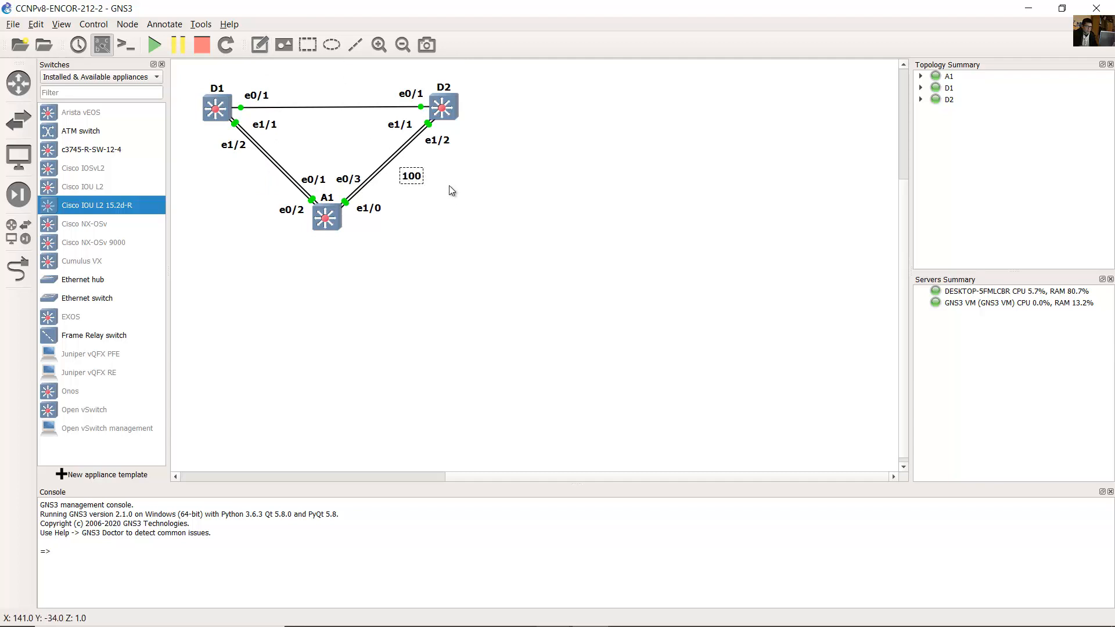
pyautogui.click(259, 45)
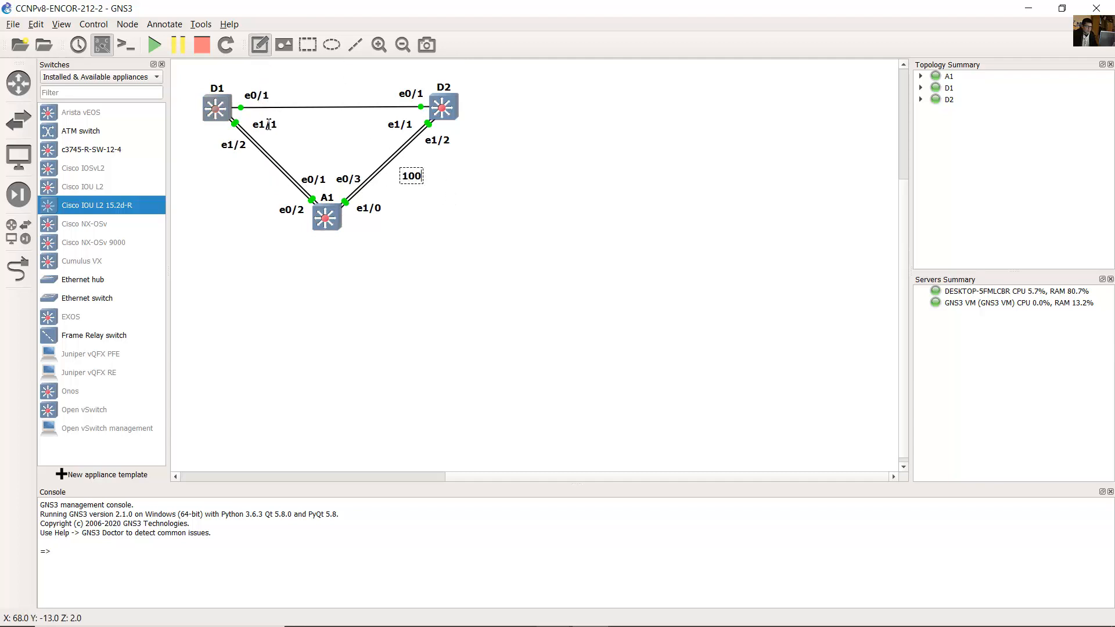
pyautogui.click(252, 167)
pyautogui.write('100')
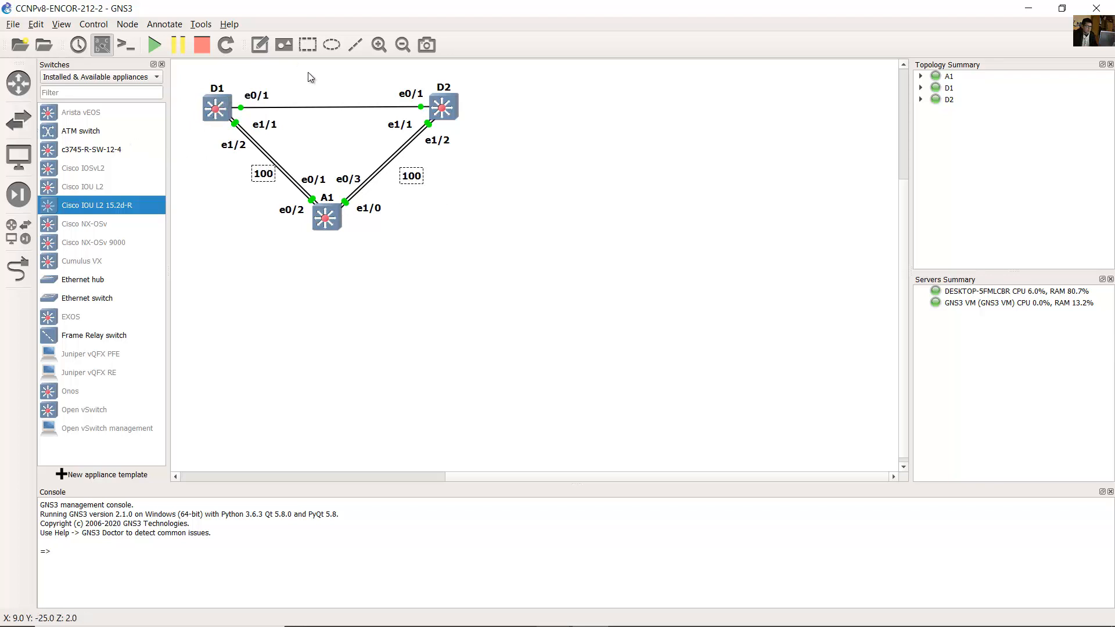
# Step: Add an "X" text note and place it on the middle of the D1–D2 link
pyautogui.click(316, 91)
pyautogui.write('X')
pyautogui.click(312, 83)
pyautogui.moveTo(323, 98); pyautogui.dragTo(337, 104)
pyautogui.click(344, 98)
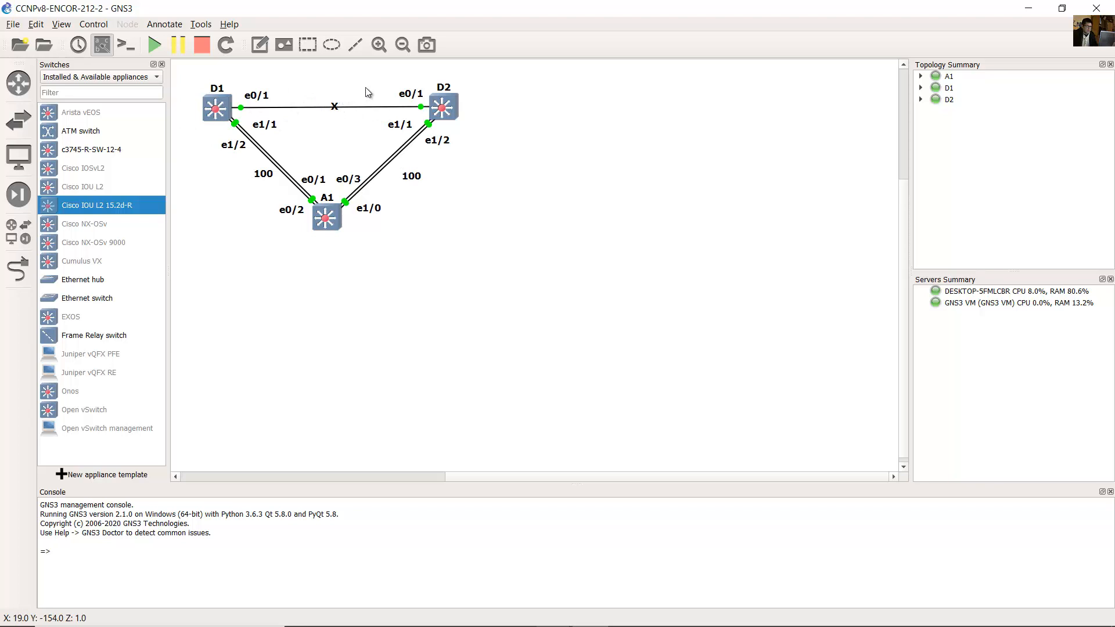
# Step: Trace the path from D2 through A1 to D1 and check it against VLAN0001's root cost on the D2 console
pyautogui.moveTo(500, 83); pyautogui.dragTo(444, 114)
pyautogui.moveTo(190, 100); pyautogui.dragTo(216, 129)
pyautogui.moveTo(485, 195); pyautogui.dragTo(402, 168)
pyautogui.moveTo(220, 169); pyautogui.dragTo(445, 187)
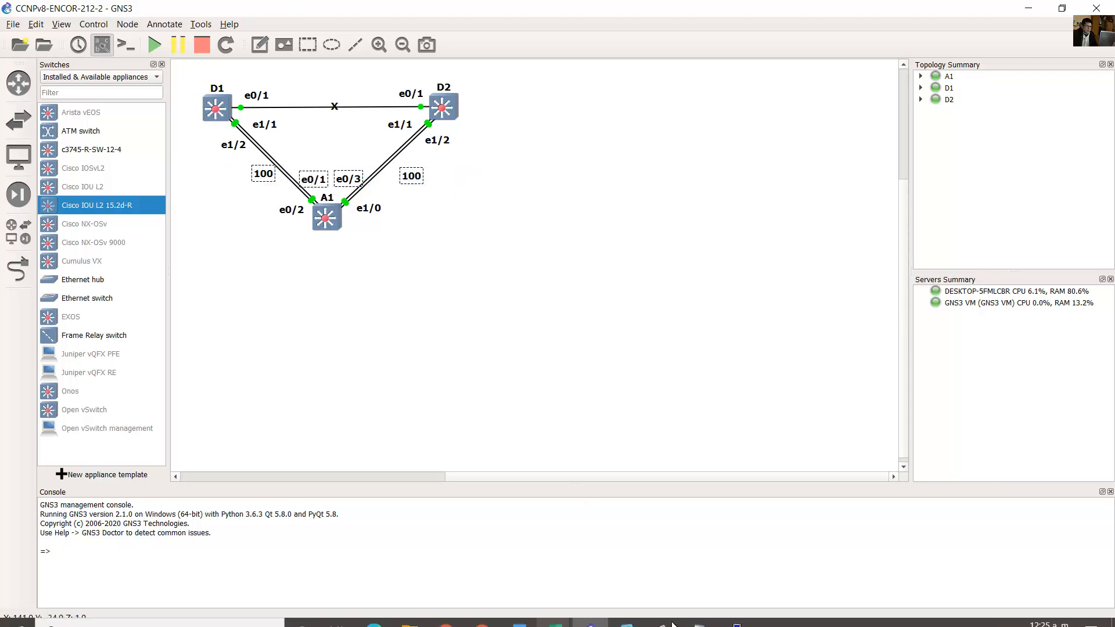
pyautogui.moveTo(736, 613)
pyautogui.click(592, 556)
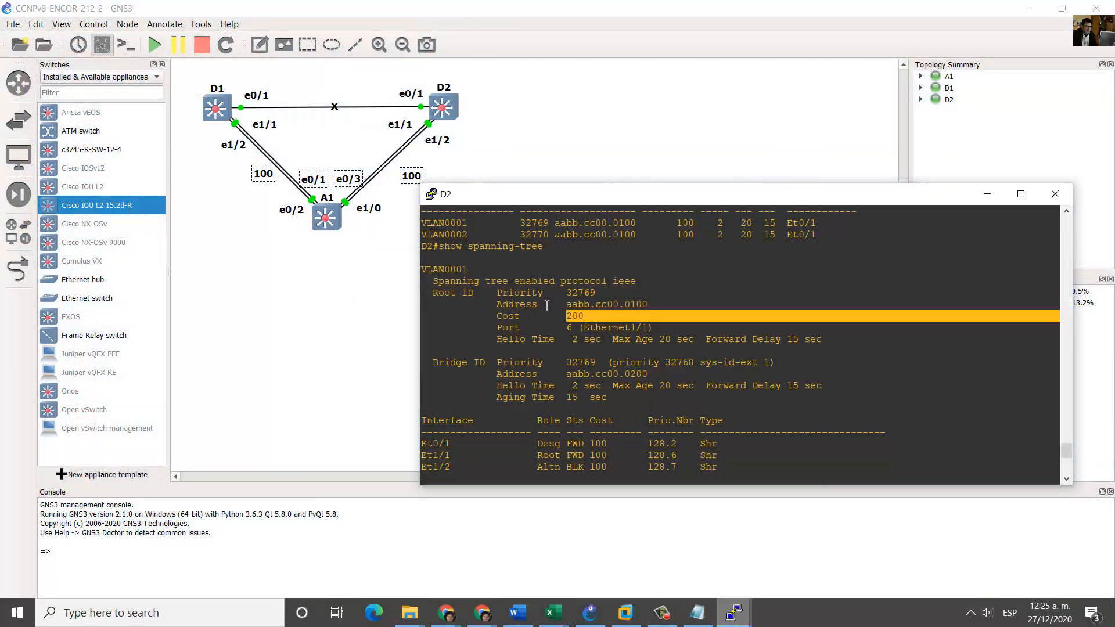
pyautogui.moveTo(487, 317); pyautogui.dragTo(587, 317)
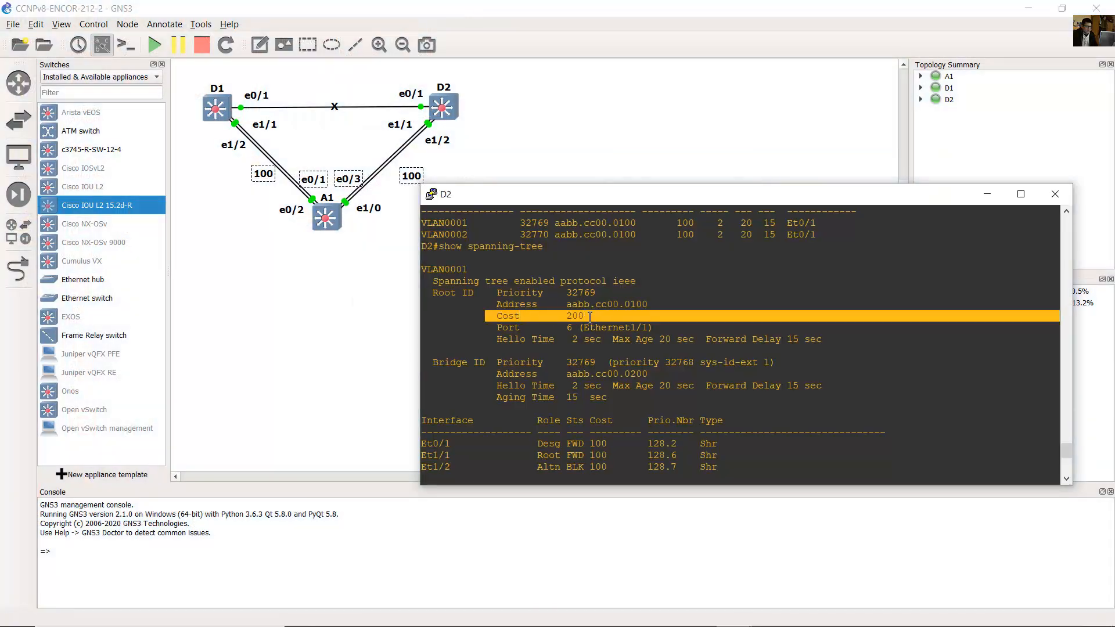
pyautogui.click(519, 314)
pyautogui.moveTo(429, 294); pyautogui.dragTo(614, 293)
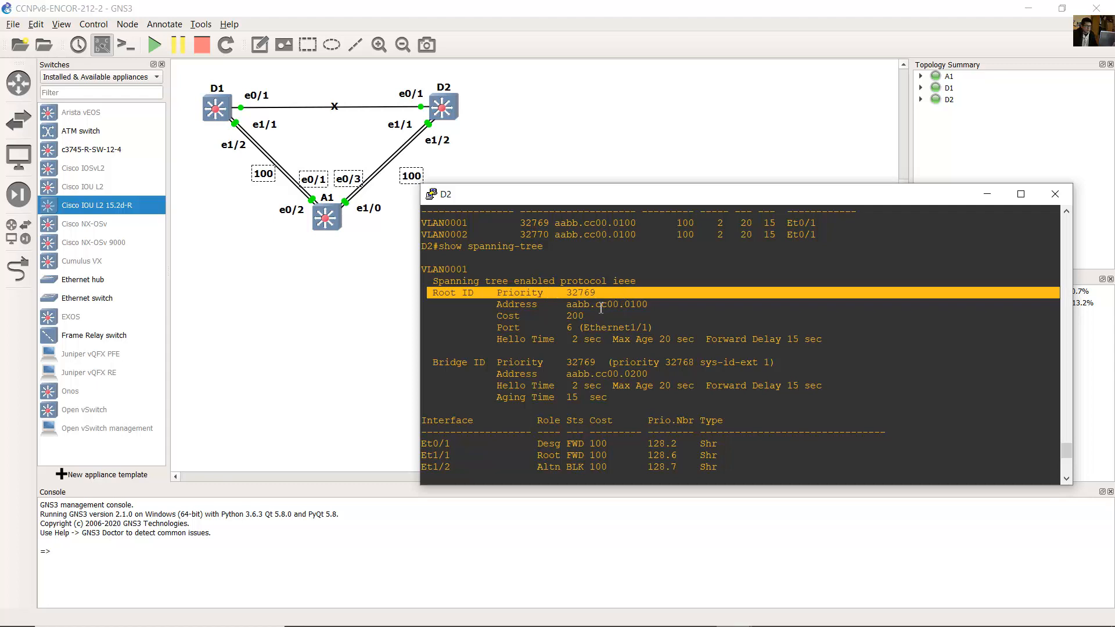
pyautogui.click(603, 306)
pyautogui.click(657, 186)
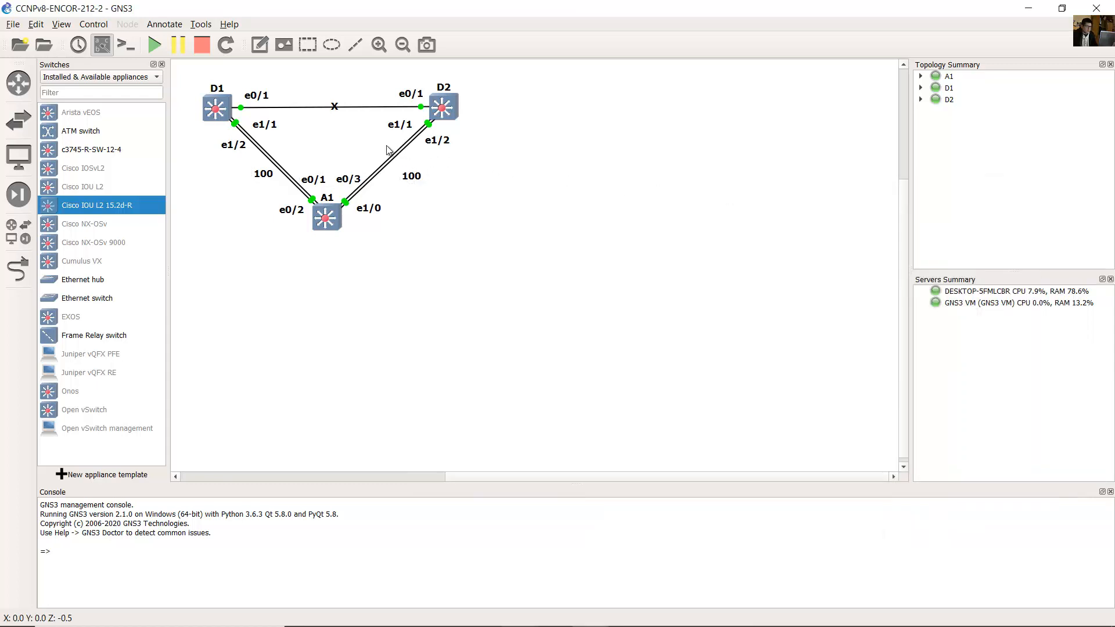
# Step: Delete the link between D1 e0/1 and D2 e0/1 from the topology
pyautogui.moveTo(373, 87); pyautogui.dragTo(324, 119)
pyautogui.click(285, 87)
pyautogui.moveTo(266, 96); pyautogui.dragTo(244, 109)
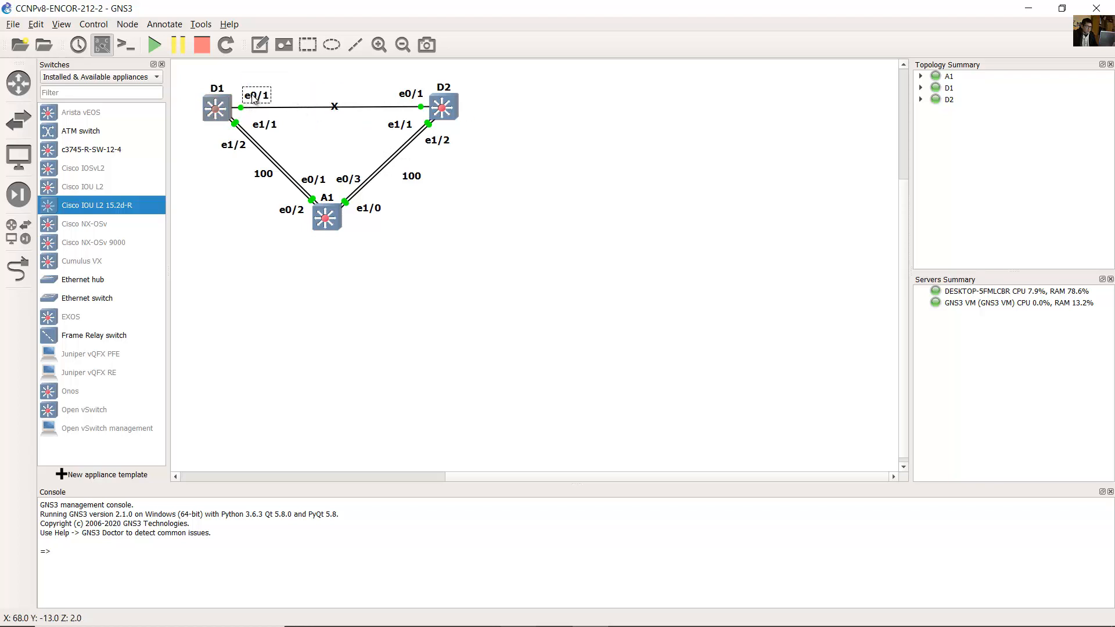
pyautogui.click(308, 84)
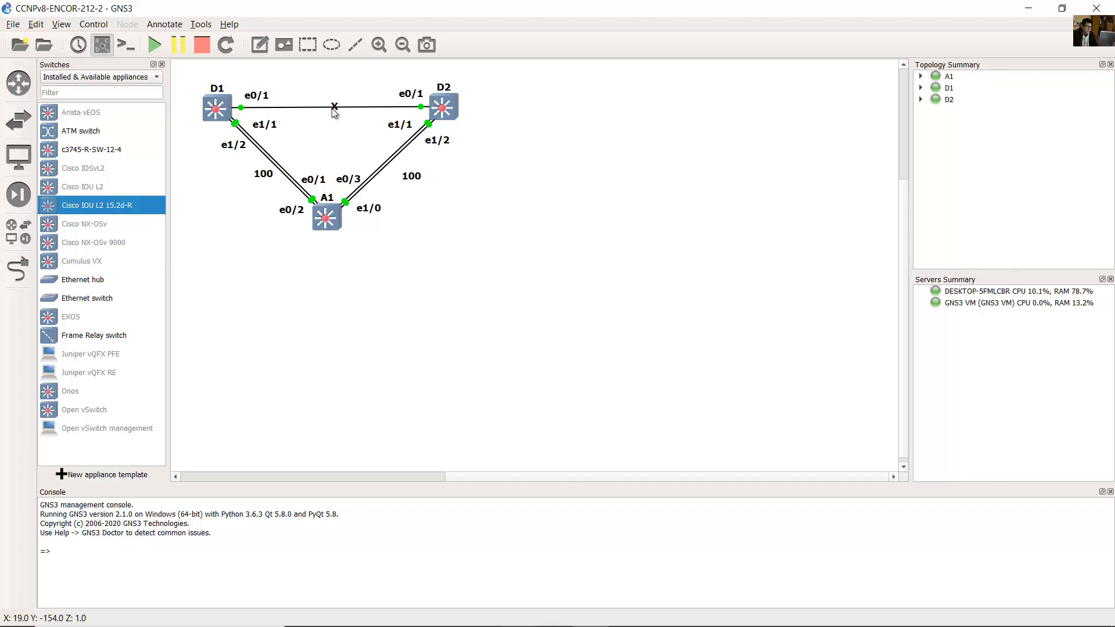
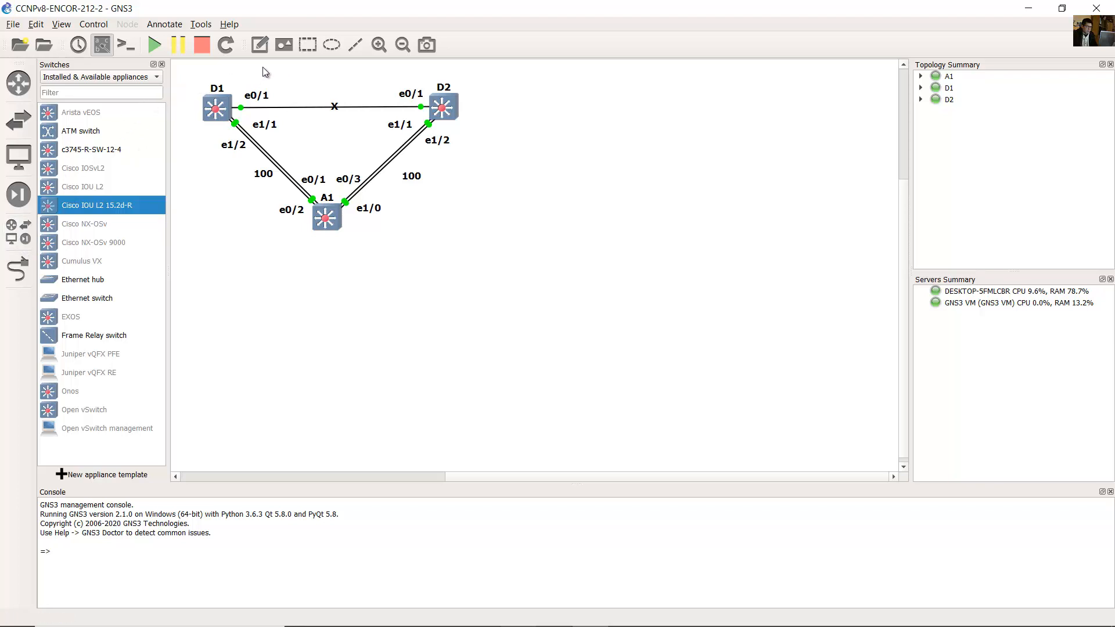
pyautogui.rightClick(316, 108)
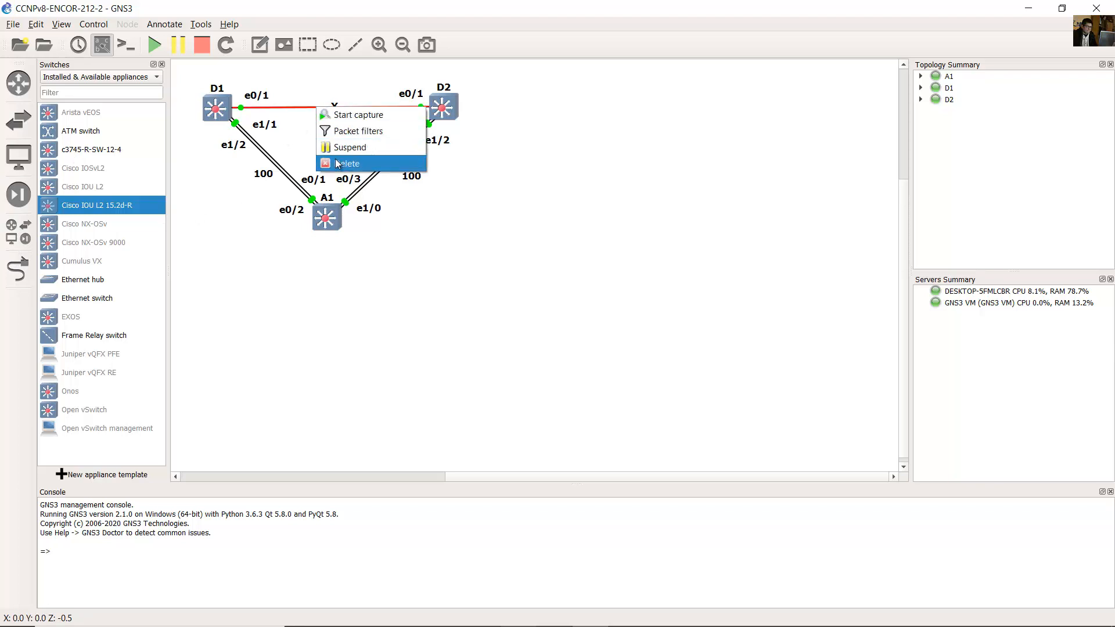
pyautogui.click(337, 164)
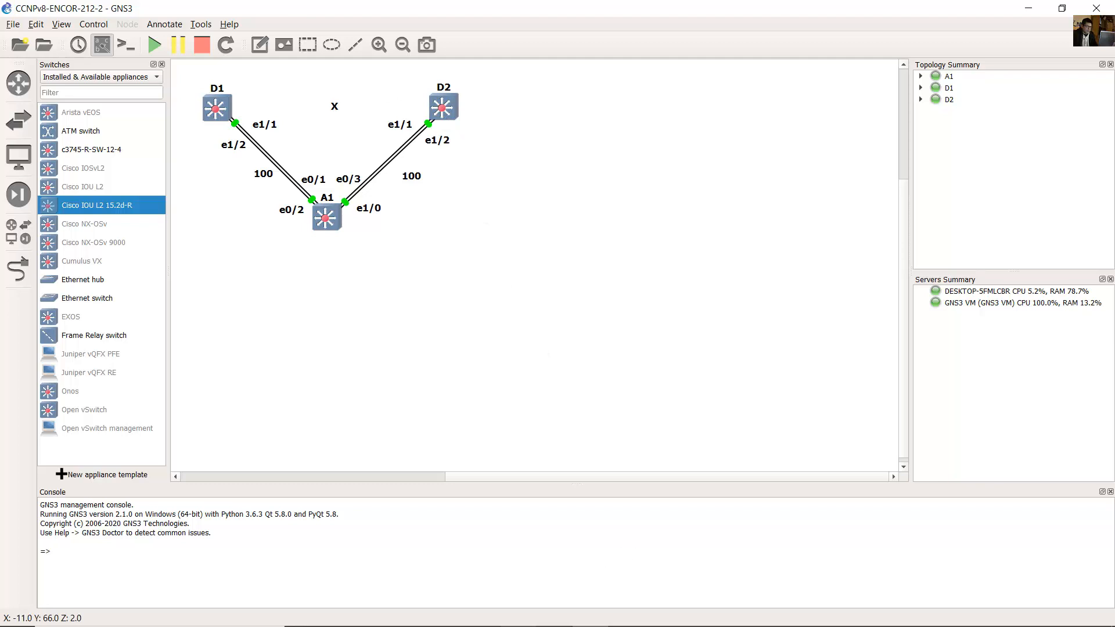
# Step: Open the D2 console and review the Et0/1 entry in the existing VLAN0001 and VLAN0002 spanning-tree output
pyautogui.moveTo(734, 611)
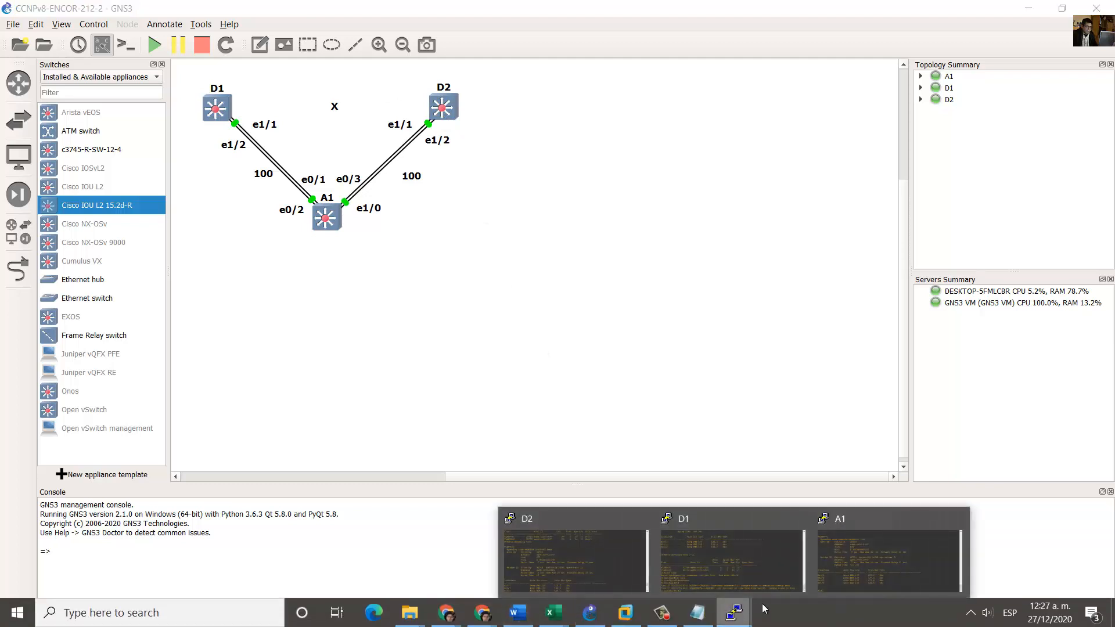
pyautogui.click(632, 556)
pyautogui.scroll(-1, 754, 396)
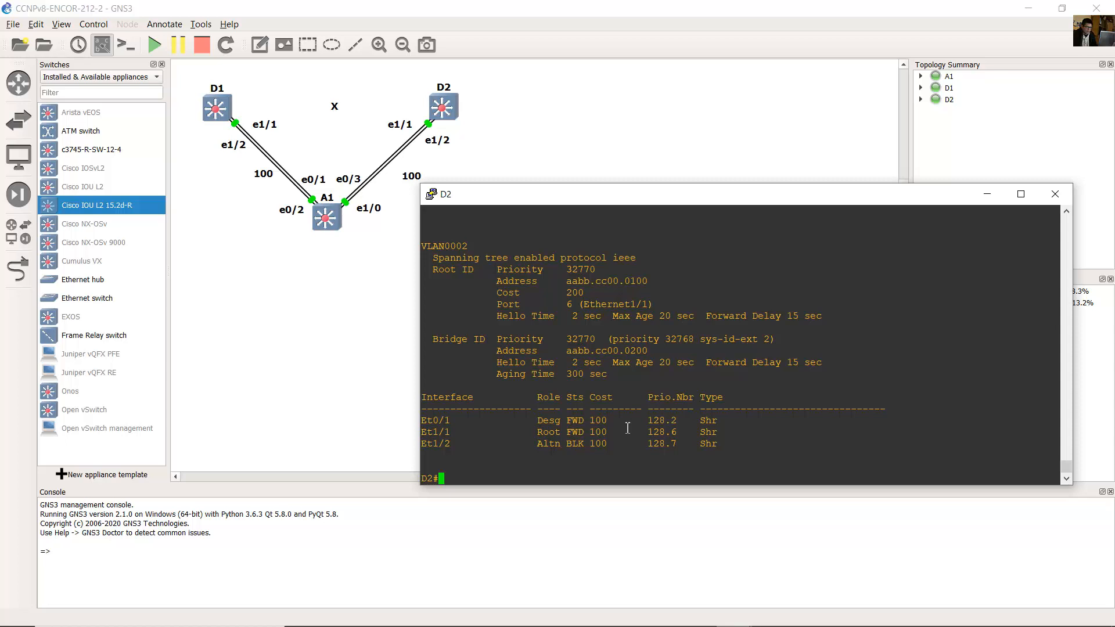
pyautogui.scroll(7, 628, 428)
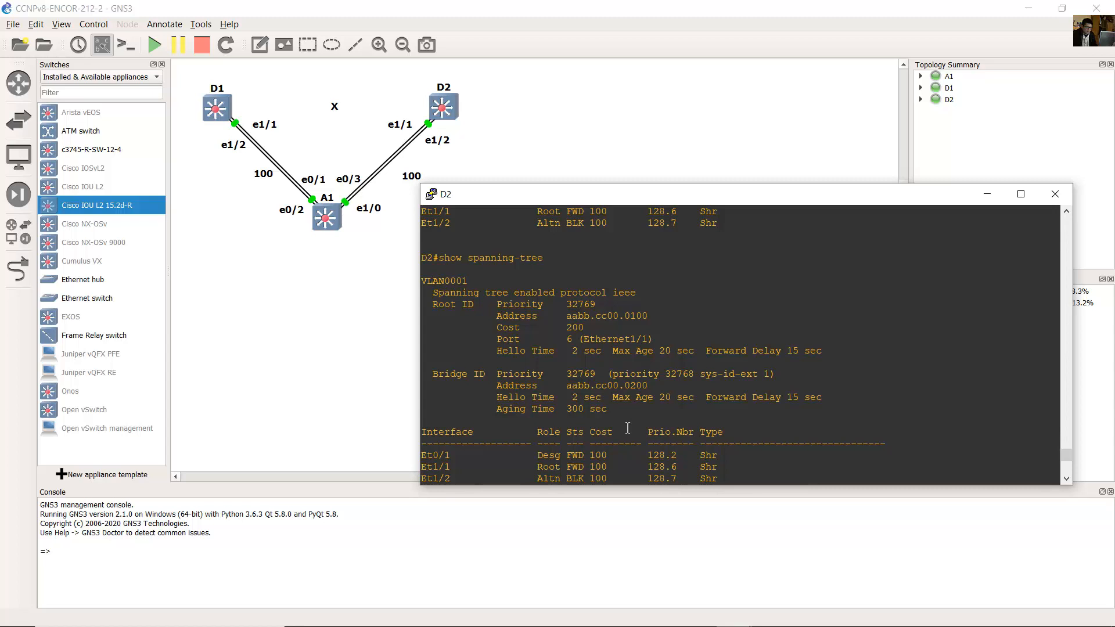
pyautogui.scroll(-4, 628, 428)
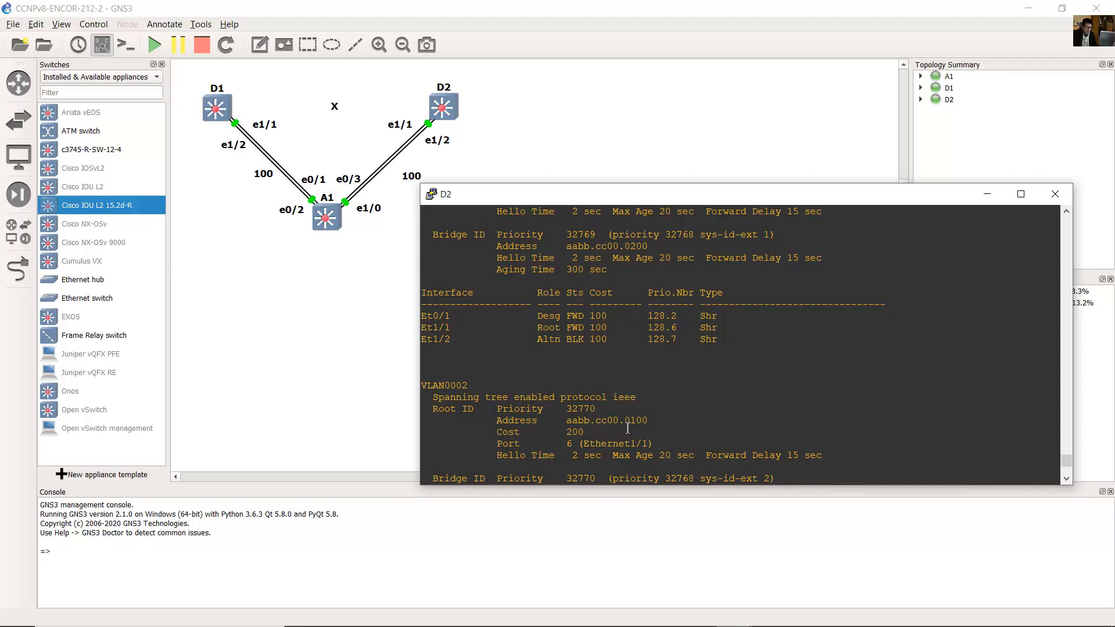
pyautogui.doubleClick(428, 318)
pyautogui.scroll(-4, 581, 406)
# Step: Enter configuration mode on D2 and shut down interface e0/1
pyautogui.write('conf')
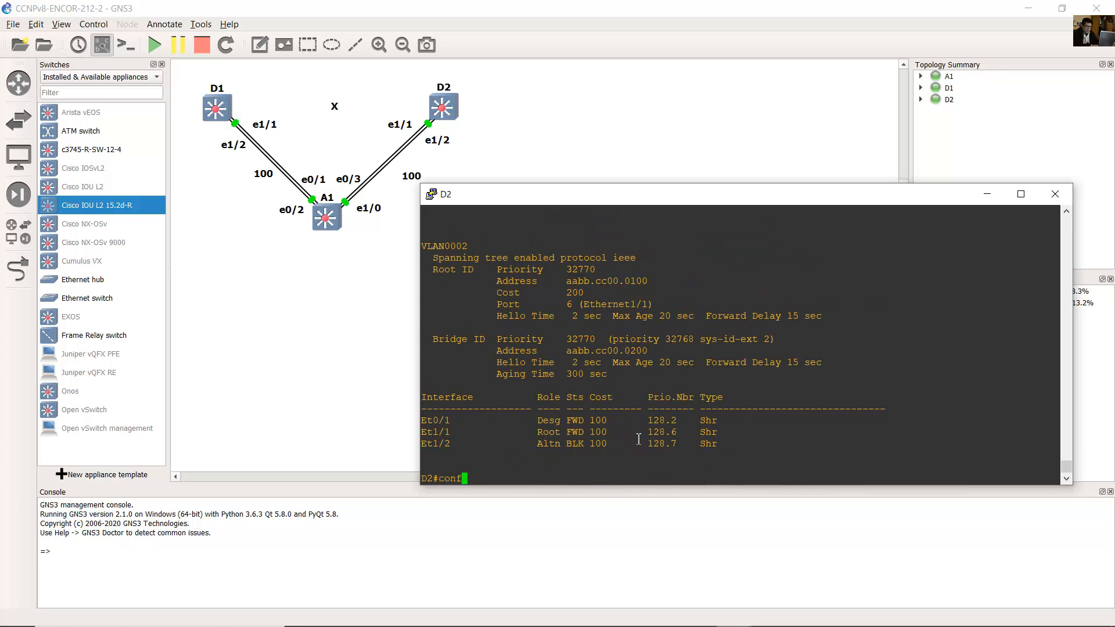
pyautogui.write(' term')
pyautogui.press('Return')
pyautogui.write('int e')
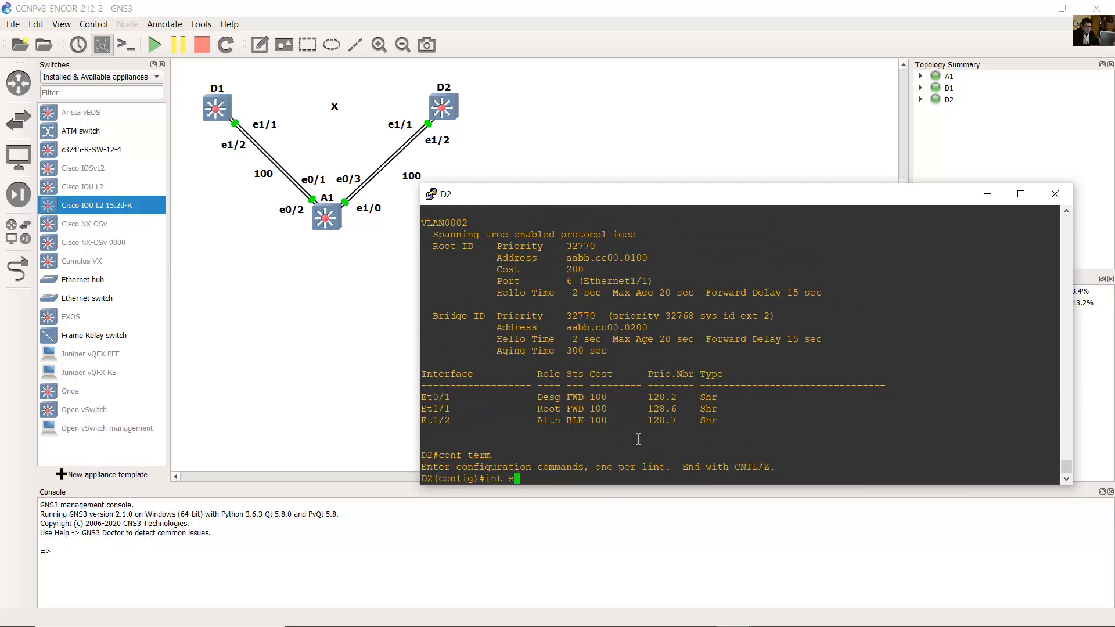
pyautogui.write('0/1')
pyautogui.press('Return')
pyautogui.write('shutdown')
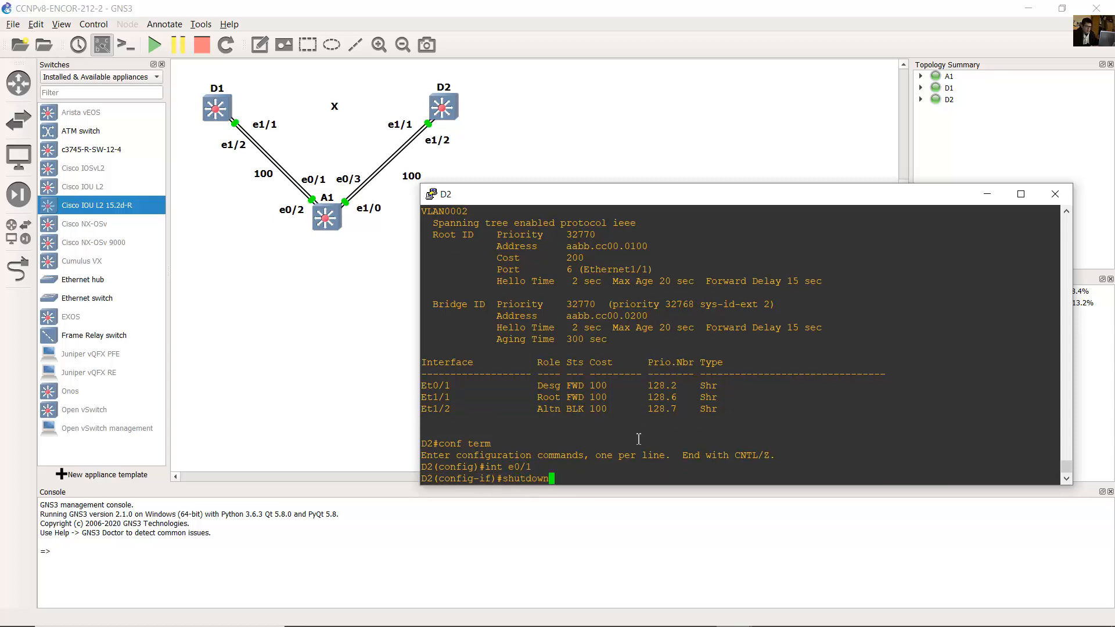
pyautogui.press('Return')
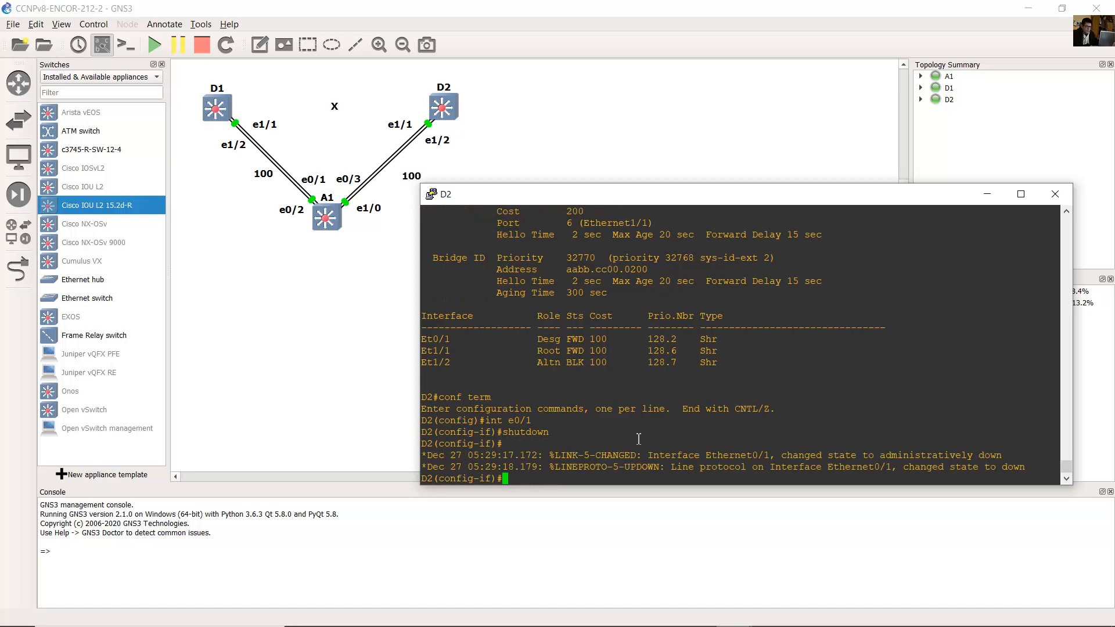
# Step: Exit configuration mode on D2, run show spanning-tree, and go back to the VLAN0001 section of the output
pyautogui.write('end')
pyautogui.press('Return')
pyautogui.press('Return')
pyautogui.write('show spanning-tree')
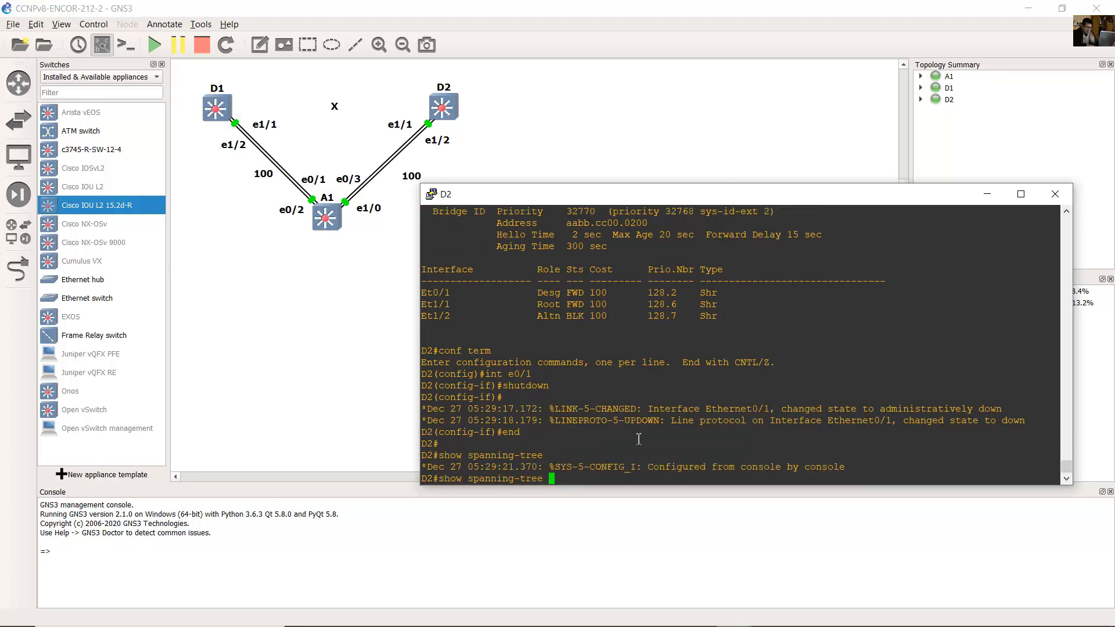
pyautogui.press('Return')
pyautogui.press('space')
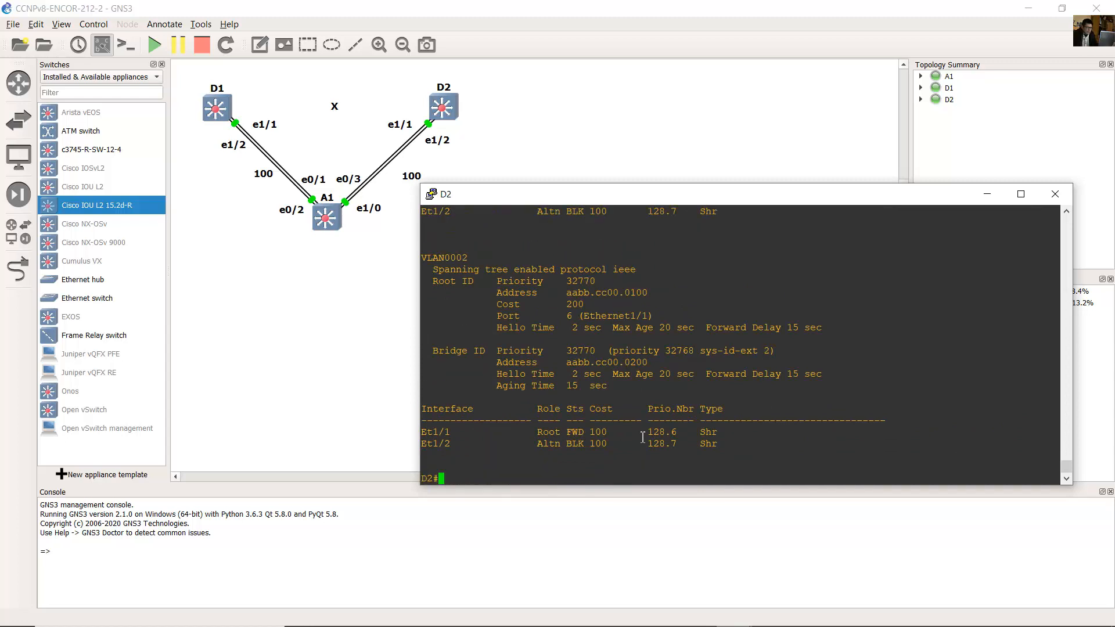
pyautogui.scroll(8, 642, 437)
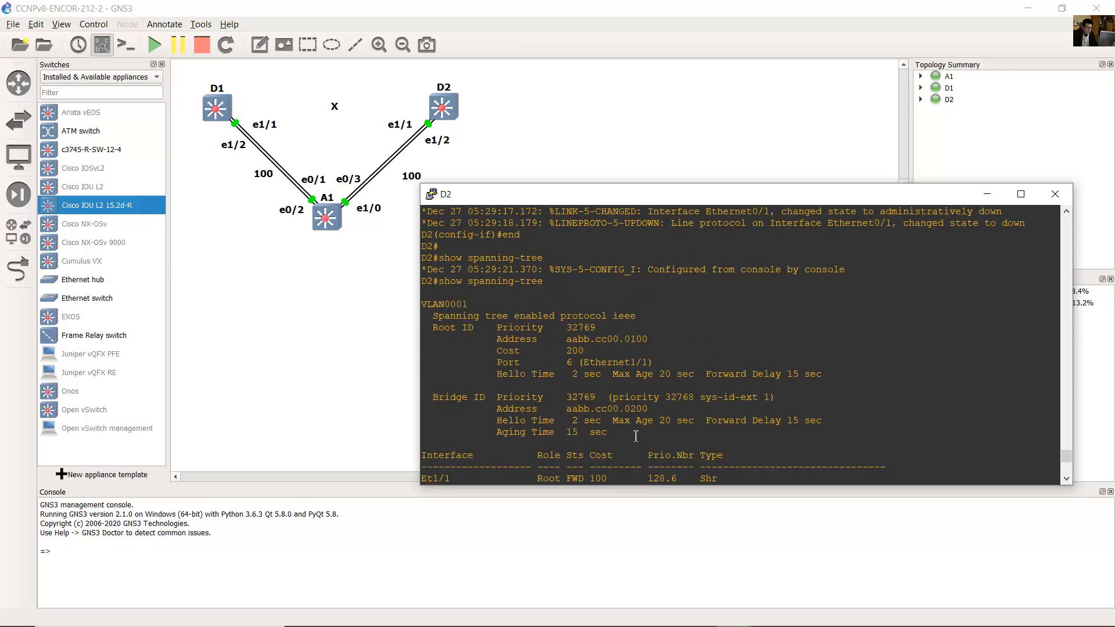
pyautogui.scroll(-2, 828, 407)
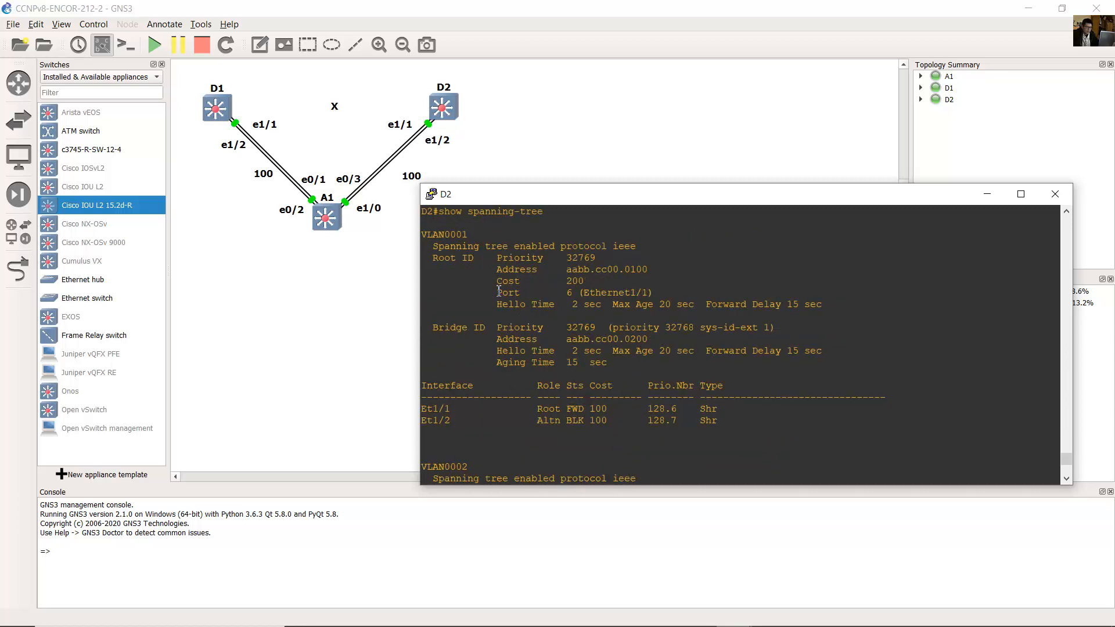
# Step: Check the VLAN0001 root cost on D2, and trace the path along the D1–A1 links to D1 in the topology
pyautogui.moveTo(493, 281); pyautogui.dragTo(588, 281)
pyautogui.click(564, 261)
pyautogui.click(449, 175)
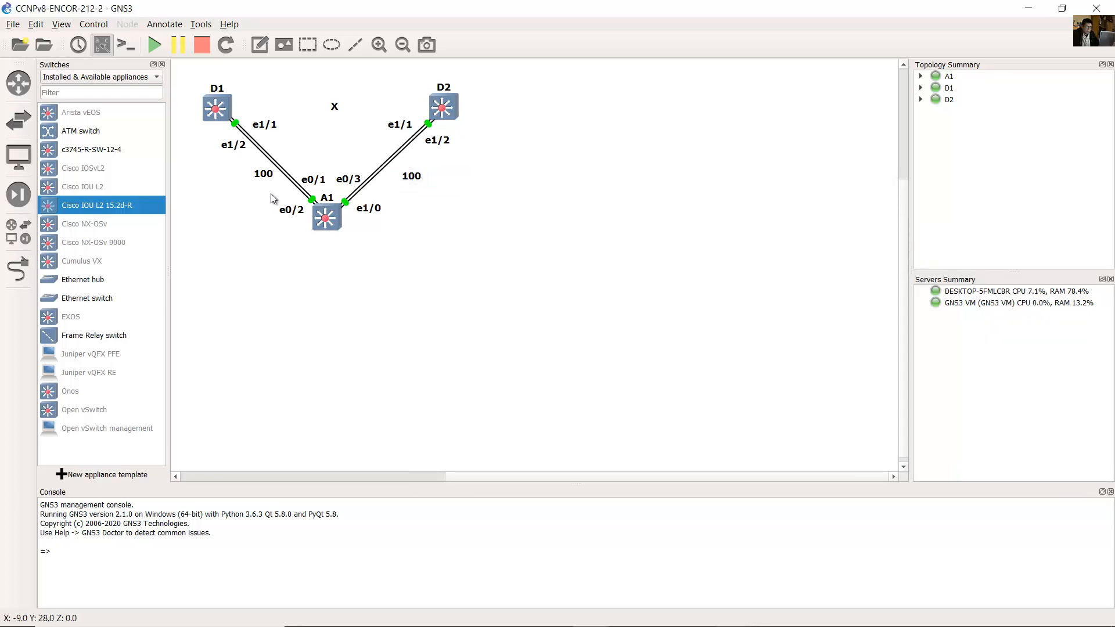
pyautogui.moveTo(271, 194); pyautogui.dragTo(249, 175)
pyautogui.click(217, 117)
# Step: Return to the D2 console and examine the port cost of Et1/1 in VLAN0001
pyautogui.moveTo(708, 621)
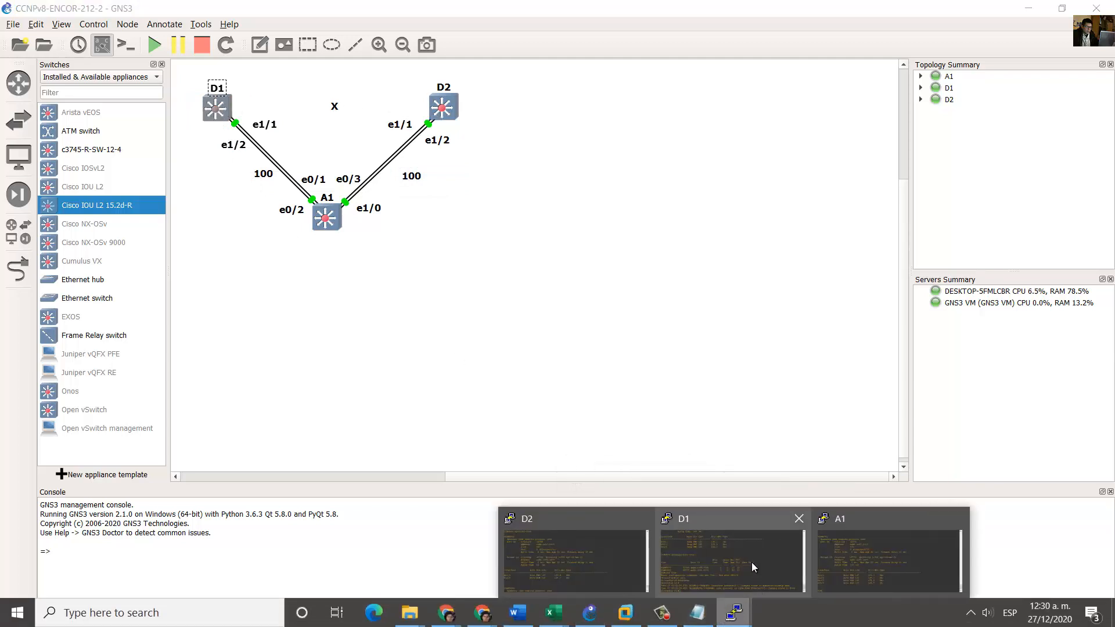
pyautogui.click(629, 542)
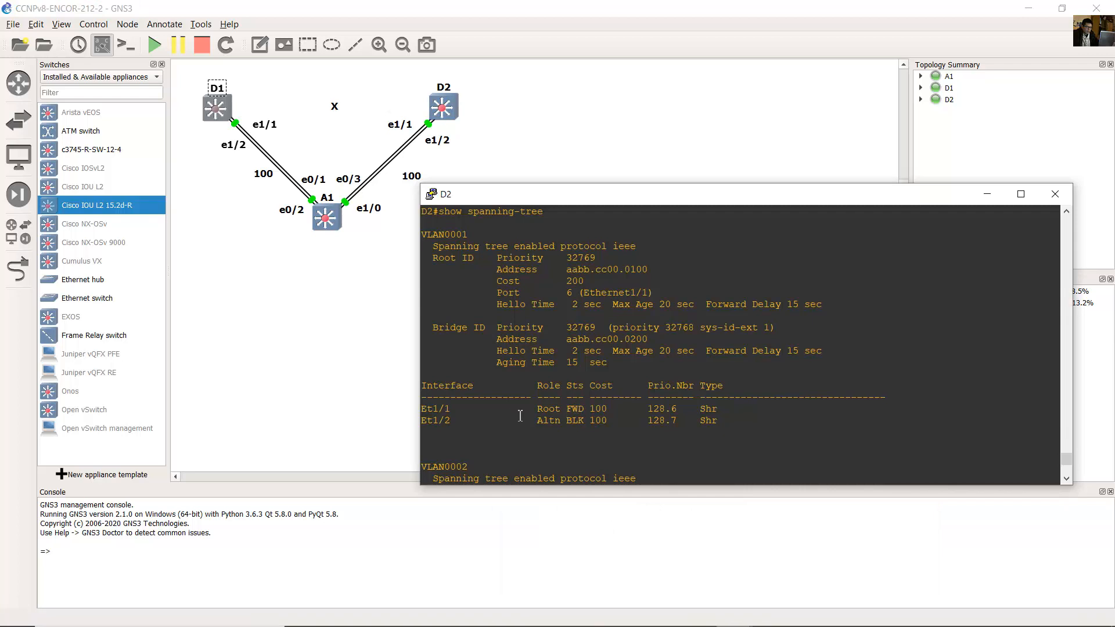
pyautogui.moveTo(590, 409); pyautogui.dragTo(608, 410)
pyautogui.moveTo(422, 409); pyautogui.dragTo(462, 409)
pyautogui.moveTo(586, 410); pyautogui.dragTo(611, 410)
# Step: Locate D2's e1/1 port in the GNS3 topology and shift the "100" note slightly closer to the A1–D2 links
pyautogui.click(388, 112)
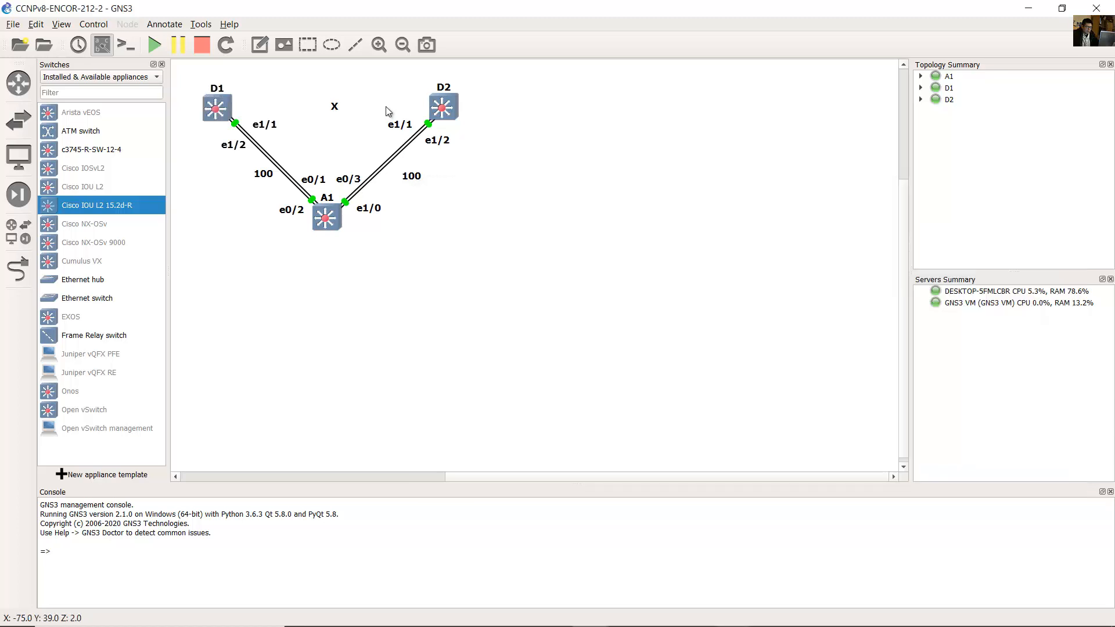
pyautogui.moveTo(389, 112); pyautogui.dragTo(413, 132)
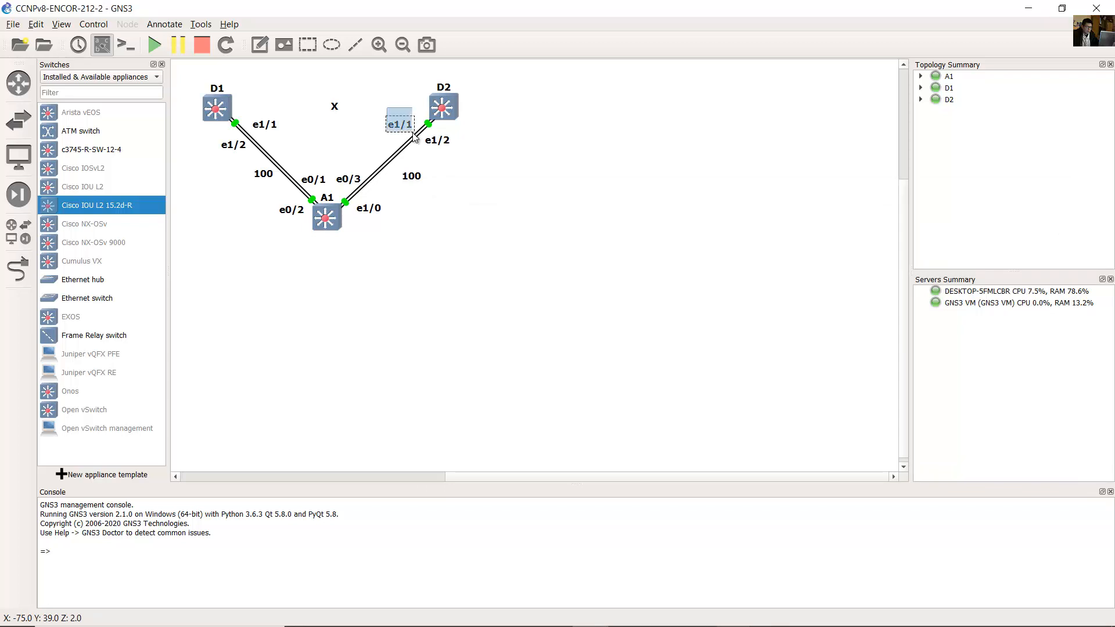
pyautogui.click(417, 180)
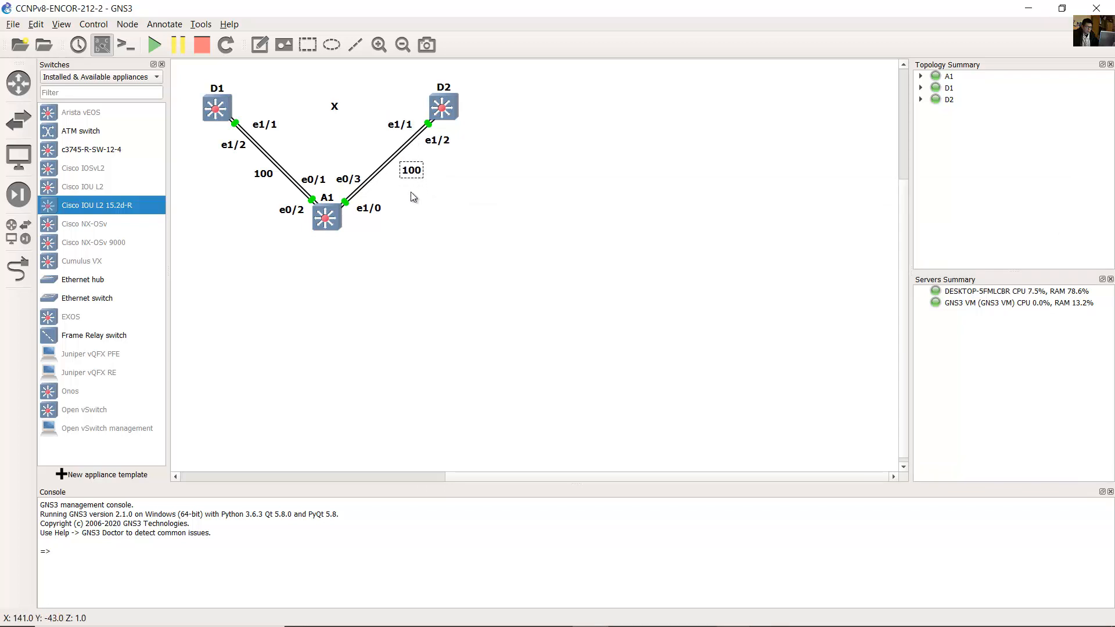
pyautogui.moveTo(414, 175)
pyautogui.mouseDown()
pyautogui.moveTo(413, 206)
pyautogui.moveTo(378, 150)
pyautogui.moveTo(411, 209)
pyautogui.moveTo(407, 179)
pyautogui.mouseUp()
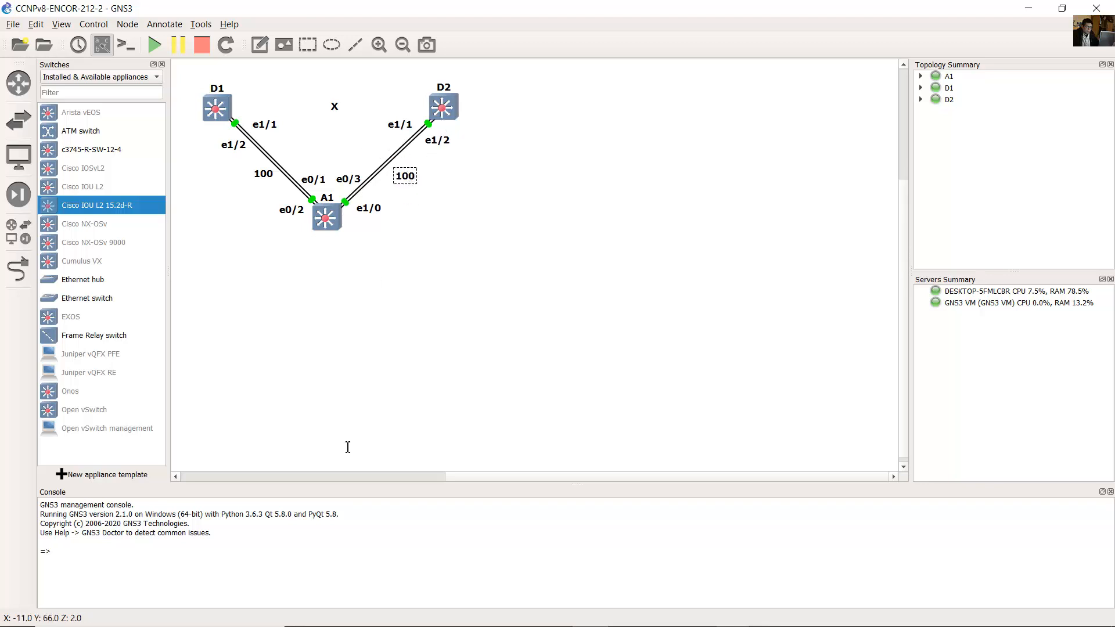
# Step: Reopen the D2 console and compare the role, status and cost of Et1/2 with those of Et1/1 in VLAN0001
pyautogui.moveTo(741, 617)
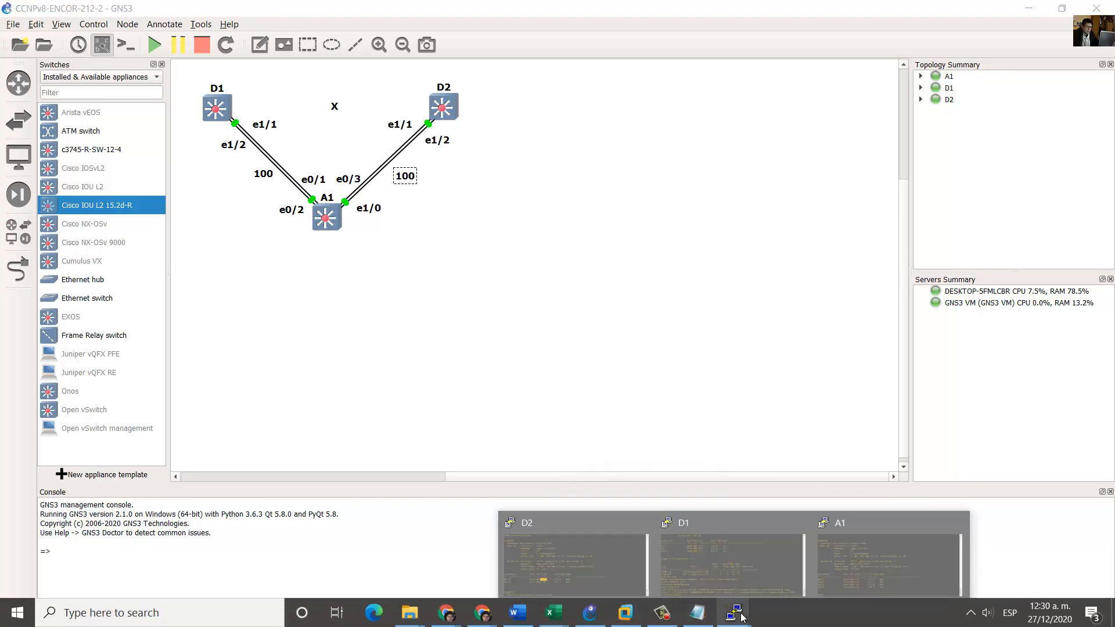
pyautogui.click(575, 558)
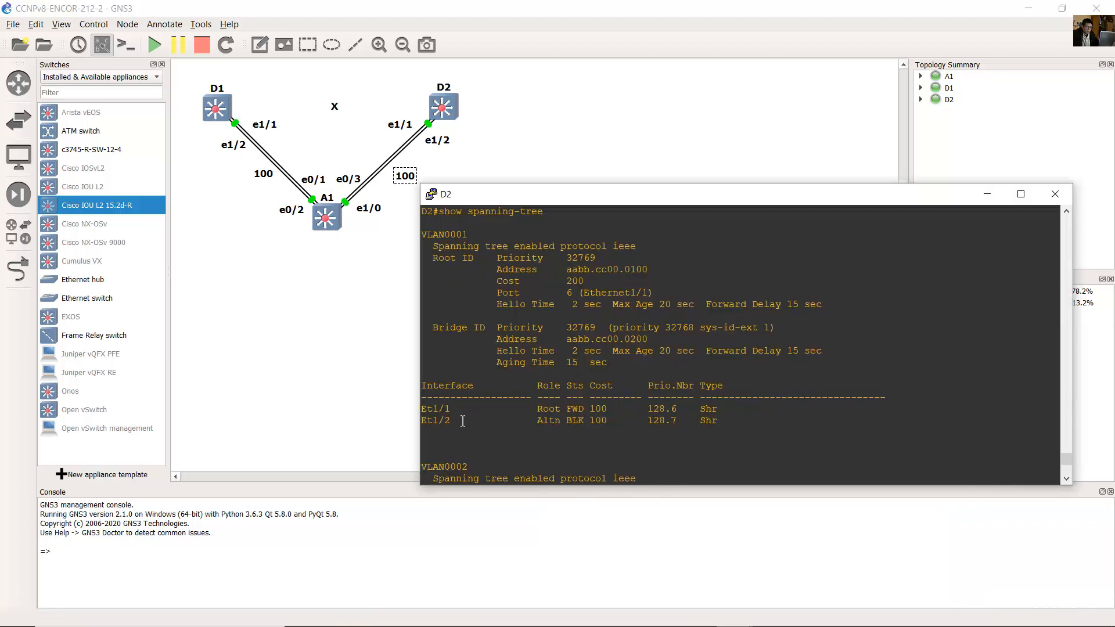
pyautogui.moveTo(428, 421); pyautogui.dragTo(463, 424)
pyautogui.moveTo(536, 425); pyautogui.dragTo(586, 418)
pyautogui.click(583, 416)
pyautogui.doubleClick(576, 420)
pyautogui.click(550, 420)
pyautogui.doubleClick(549, 408)
pyautogui.moveTo(568, 409)
pyautogui.mouseDown()
pyautogui.moveTo(581, 409)
pyautogui.moveTo(543, 420)
pyautogui.moveTo(566, 420)
pyautogui.mouseUp()
pyautogui.click(576, 421)
pyautogui.doubleClick(575, 422)
pyautogui.click(570, 424)
pyautogui.doubleClick(601, 421)
# Step: Switch to the Word lab guide, read the root path cost explanation, and go on to Step 3: Identify Designated Ports
pyautogui.hotkey('alt', 'Tab')
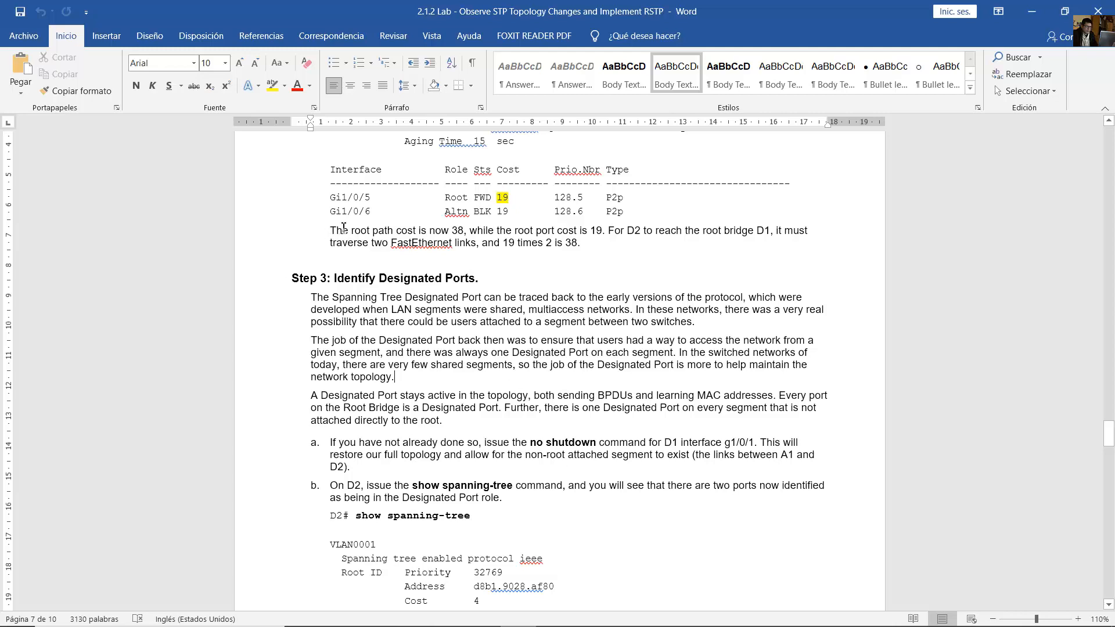
pyautogui.moveTo(344, 227); pyautogui.dragTo(587, 244)
pyautogui.click(480, 279)
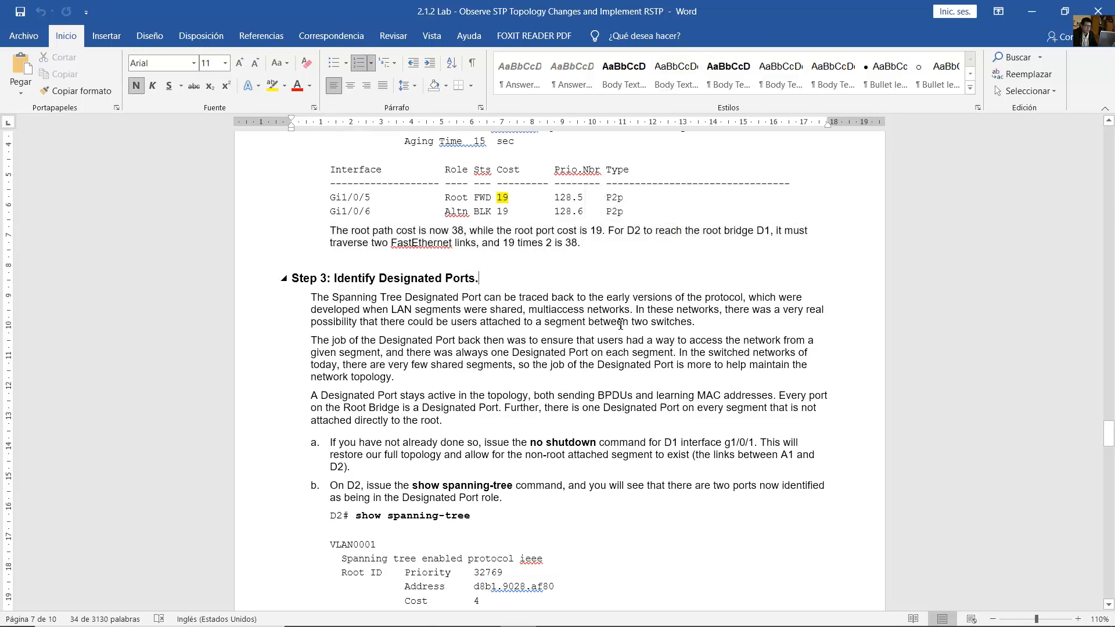
pyautogui.scroll(-2, 629, 324)
pyautogui.scroll(-1, 629, 324)
pyautogui.moveTo(345, 203); pyautogui.dragTo(485, 203)
pyautogui.scroll(-2, 313, 192)
pyautogui.click(309, 189)
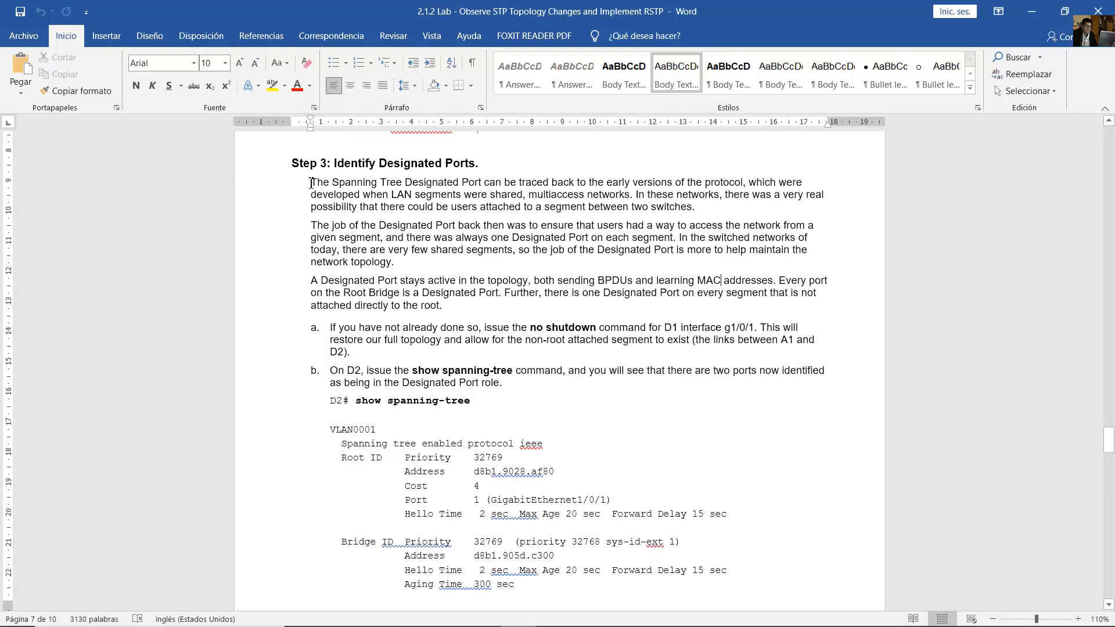
# Step: Read the three Designated Port paragraphs in Step 3 and item a about issuing no shutdown on D1 interface g1/0/1
pyautogui.moveTo(312, 183)
pyautogui.mouseDown()
pyautogui.moveTo(820, 195)
pyautogui.moveTo(280, 195)
pyautogui.moveTo(810, 196)
pyautogui.moveTo(386, 211)
pyautogui.moveTo(678, 215)
pyautogui.mouseUp()
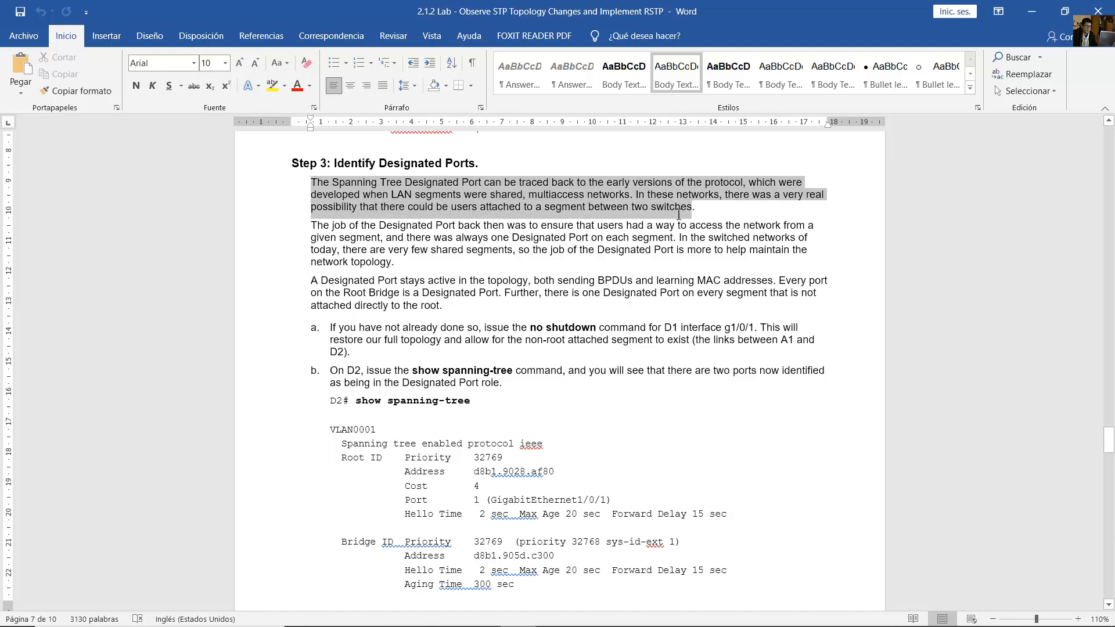
pyautogui.moveTo(438, 215); pyautogui.dragTo(816, 225)
pyautogui.moveTo(604, 228); pyautogui.dragTo(405, 263)
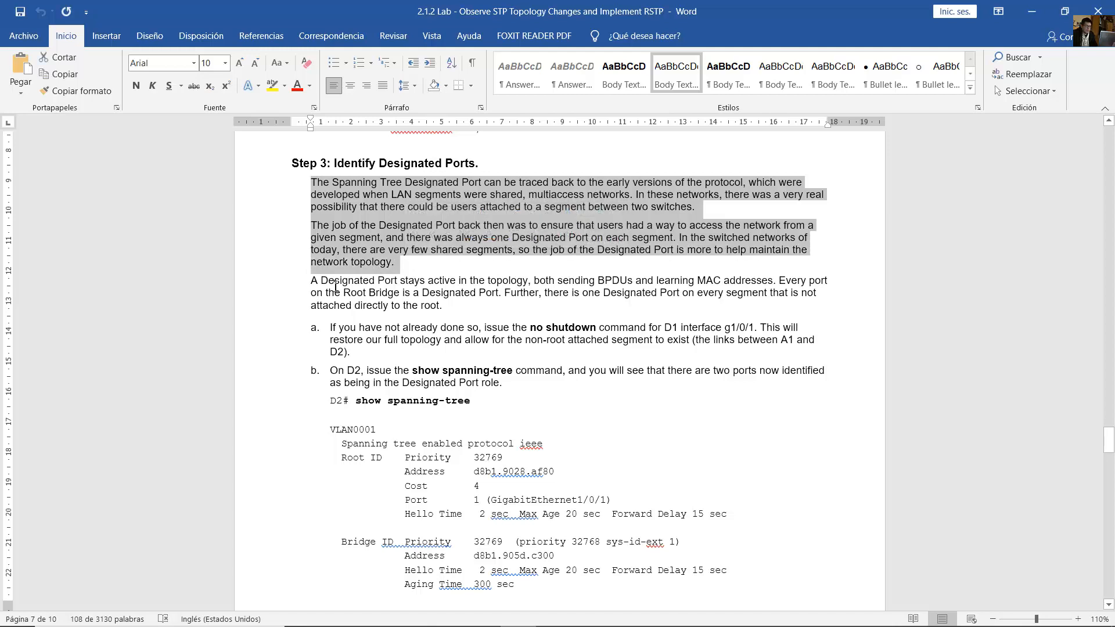
pyautogui.moveTo(312, 282); pyautogui.dragTo(457, 307)
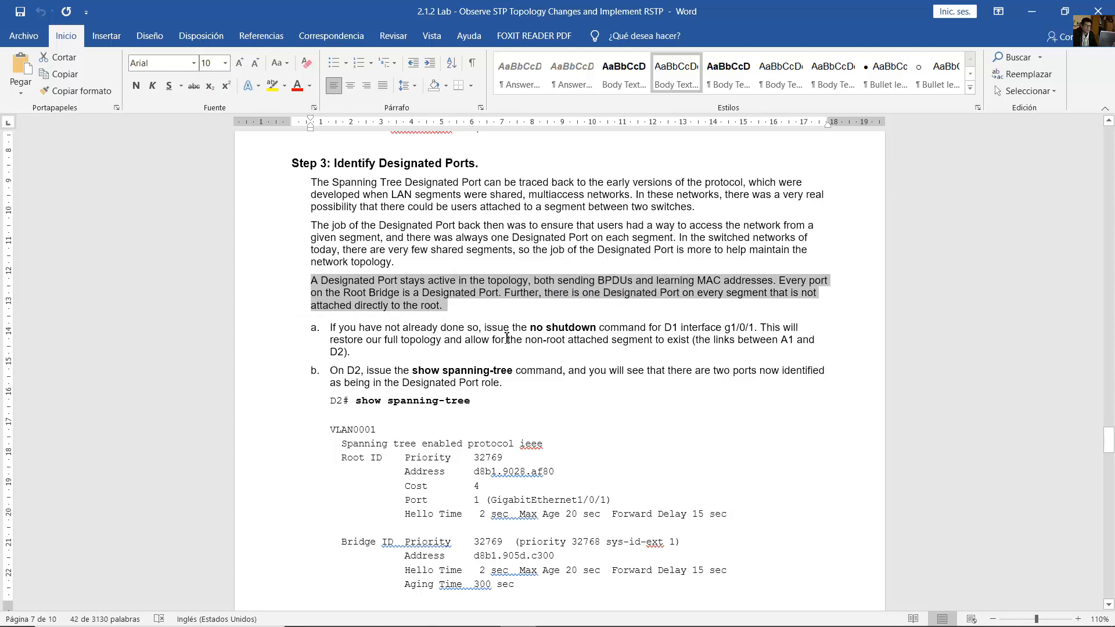
pyautogui.click(506, 339)
pyautogui.scroll(-1, 506, 338)
pyautogui.scroll(-1, 506, 338)
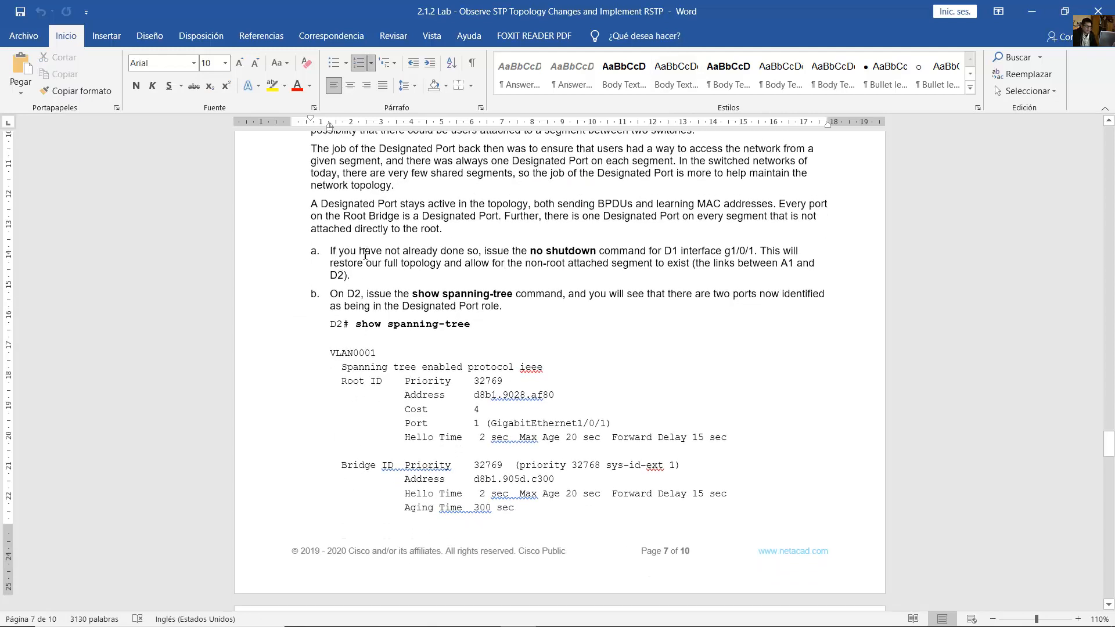
pyautogui.moveTo(330, 251); pyautogui.dragTo(410, 270)
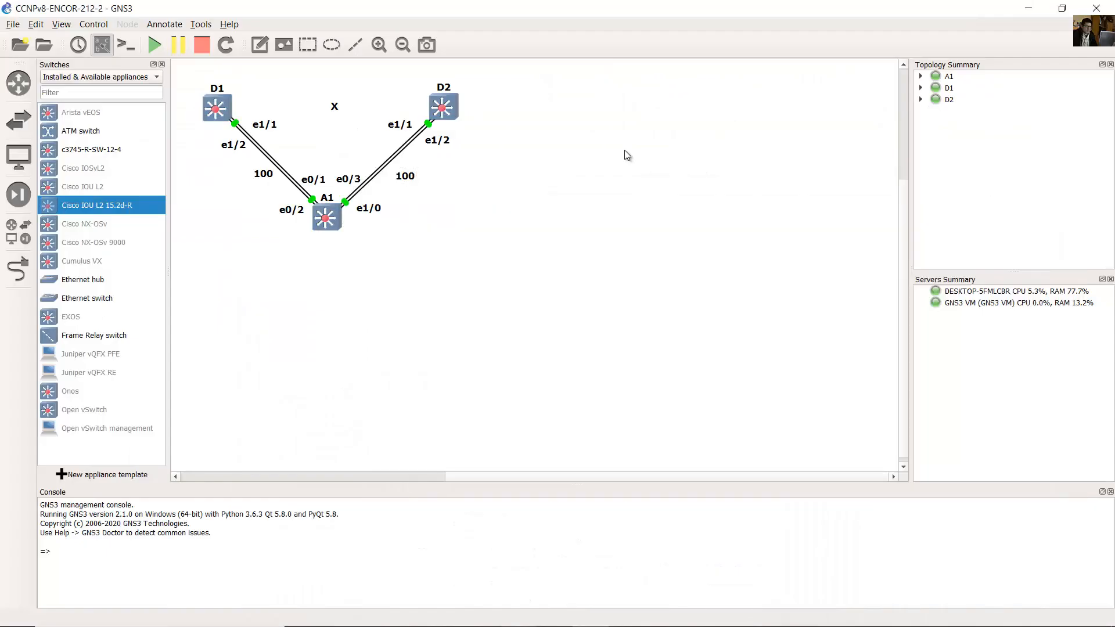
# Step: Add a link between D1 Ethernet0/1 and D2 Ethernet0/1 in the GNS3 topology
pyautogui.click(18, 269)
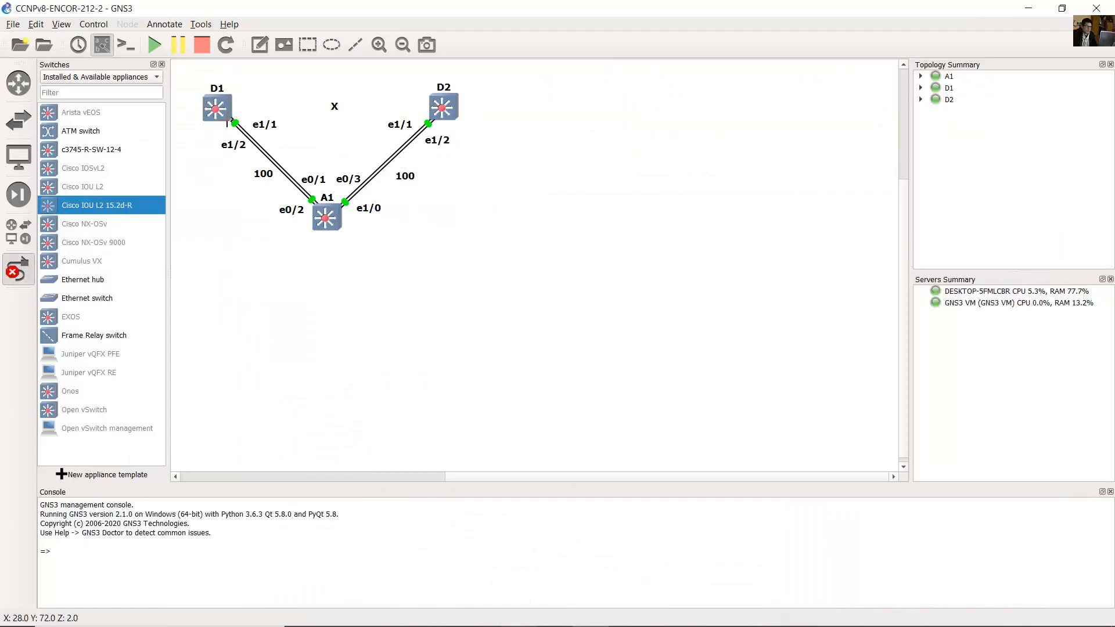
pyautogui.click(223, 108)
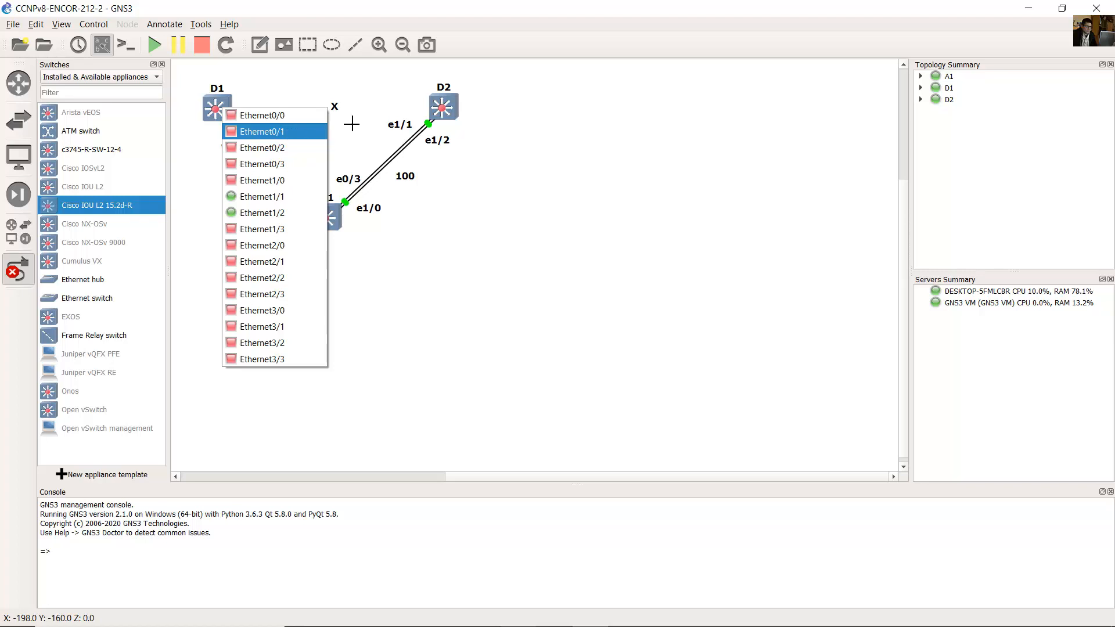
pyautogui.click(261, 131)
pyautogui.click(443, 107)
pyautogui.click(482, 131)
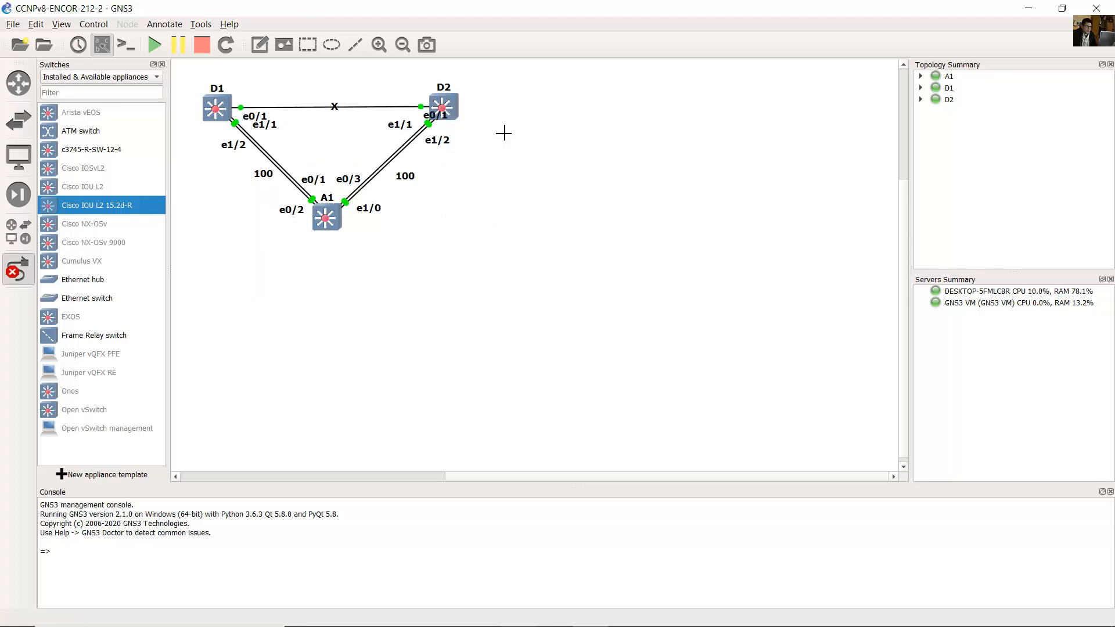
pyautogui.click(21, 266)
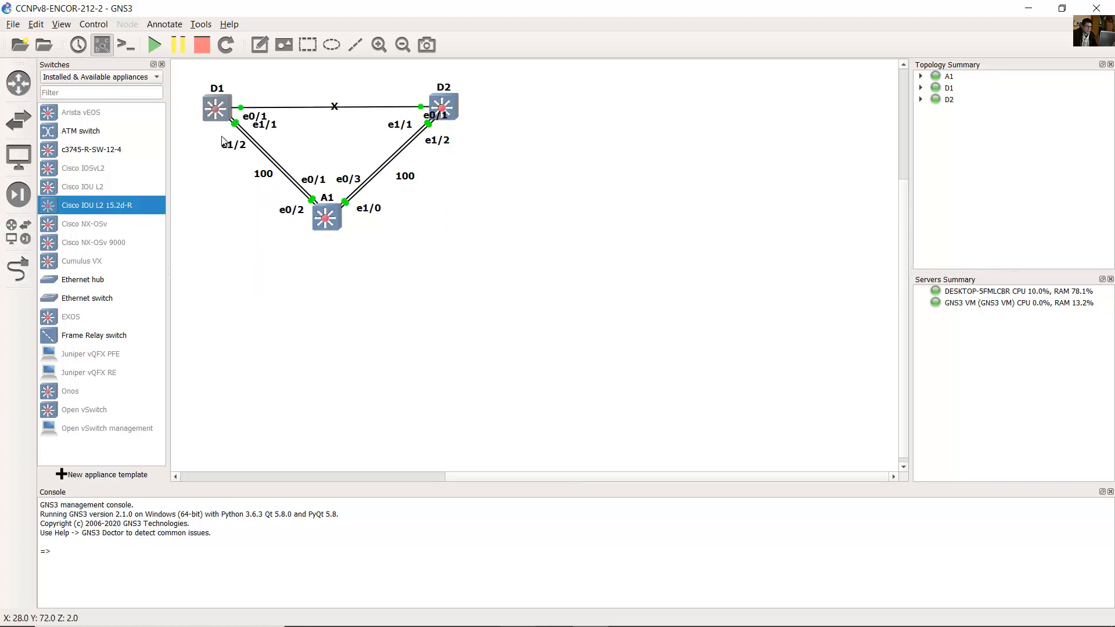
# Step: Move the two e0/1 port labels above the D1–D2 link and delete the X note on it
pyautogui.moveTo(254, 116); pyautogui.dragTo(259, 93)
pyautogui.click(436, 118)
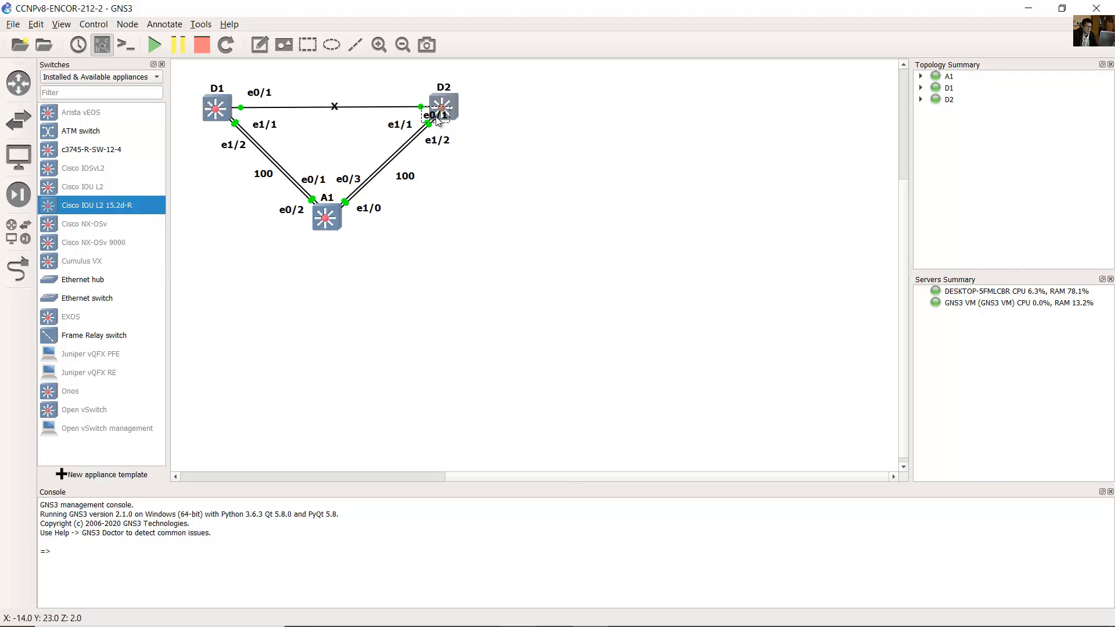
pyautogui.moveTo(437, 118); pyautogui.dragTo(415, 95)
pyautogui.moveTo(338, 114); pyautogui.dragTo(337, 96)
pyautogui.rightClick(335, 90)
pyautogui.click(391, 163)
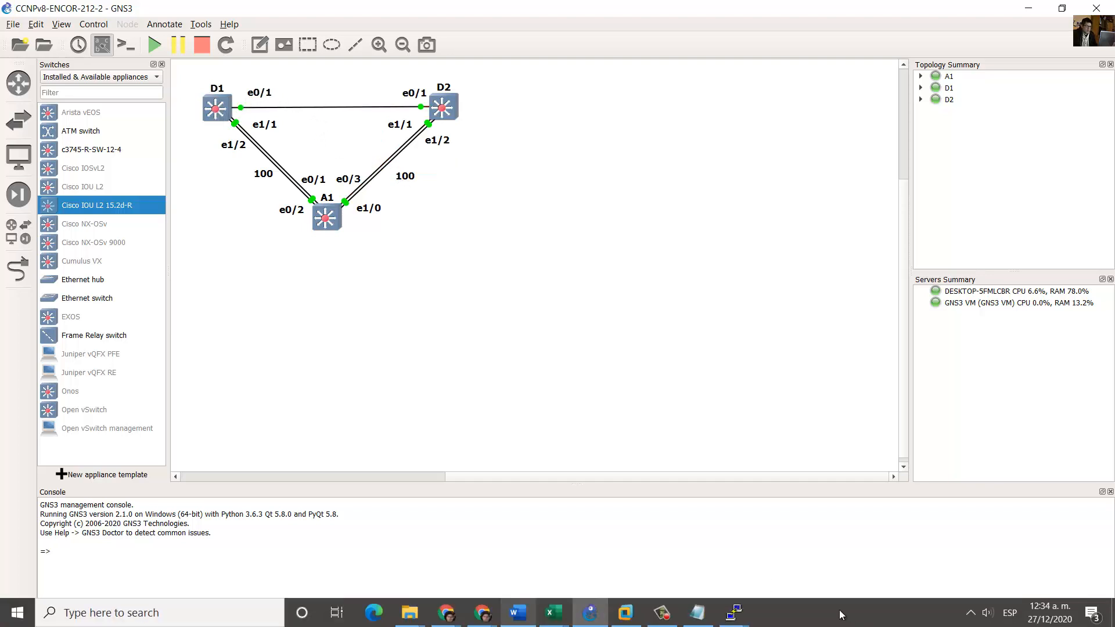
# Step: Open the D1 console and enable interface e0/1 with no shutdown
pyautogui.moveTo(738, 617)
pyautogui.click(706, 546)
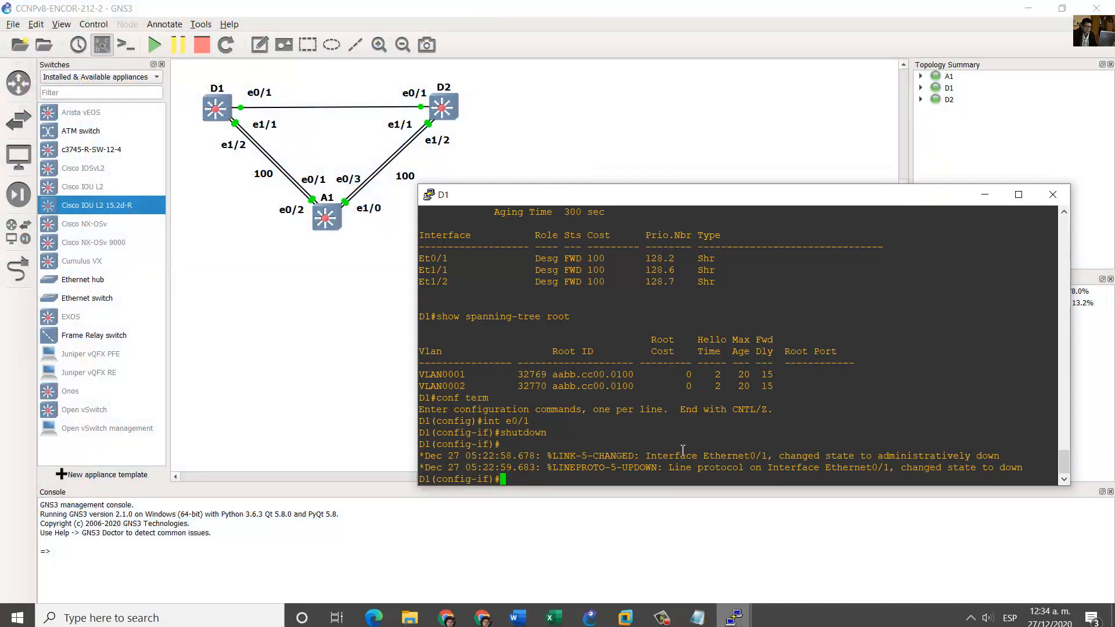
pyautogui.write('int e0/1')
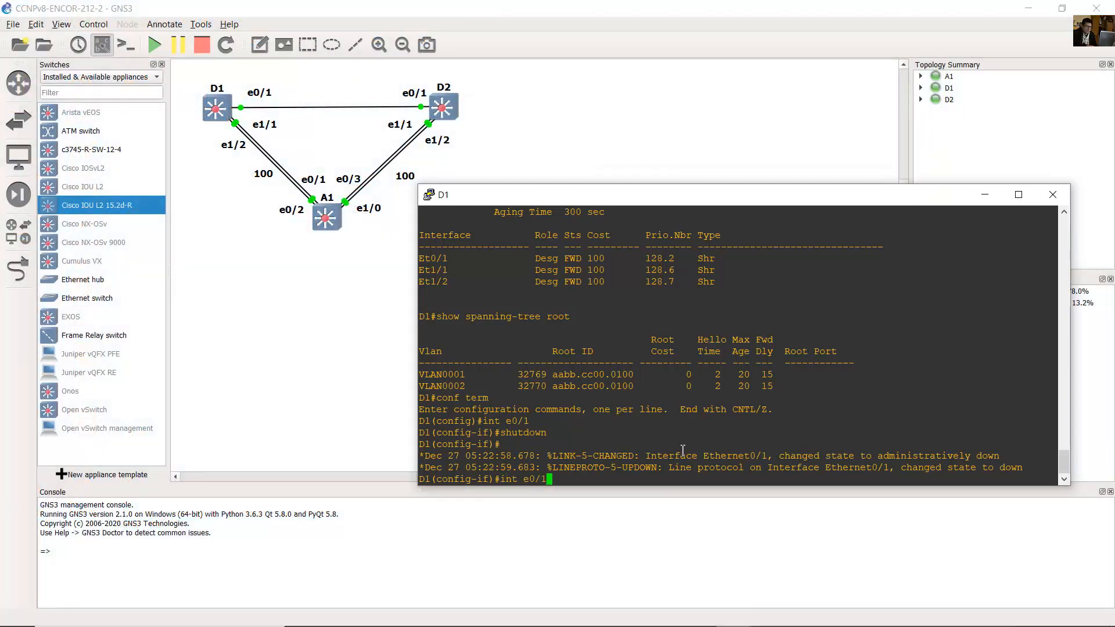
pyautogui.press('Return')
pyautogui.write('no shutdown')
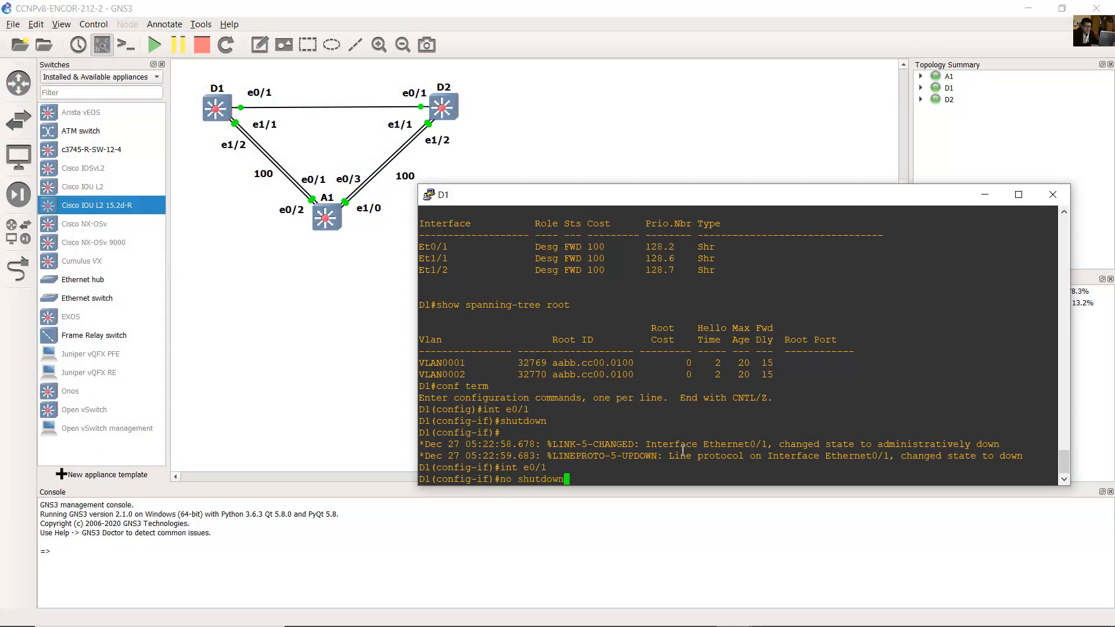
pyautogui.press('Return')
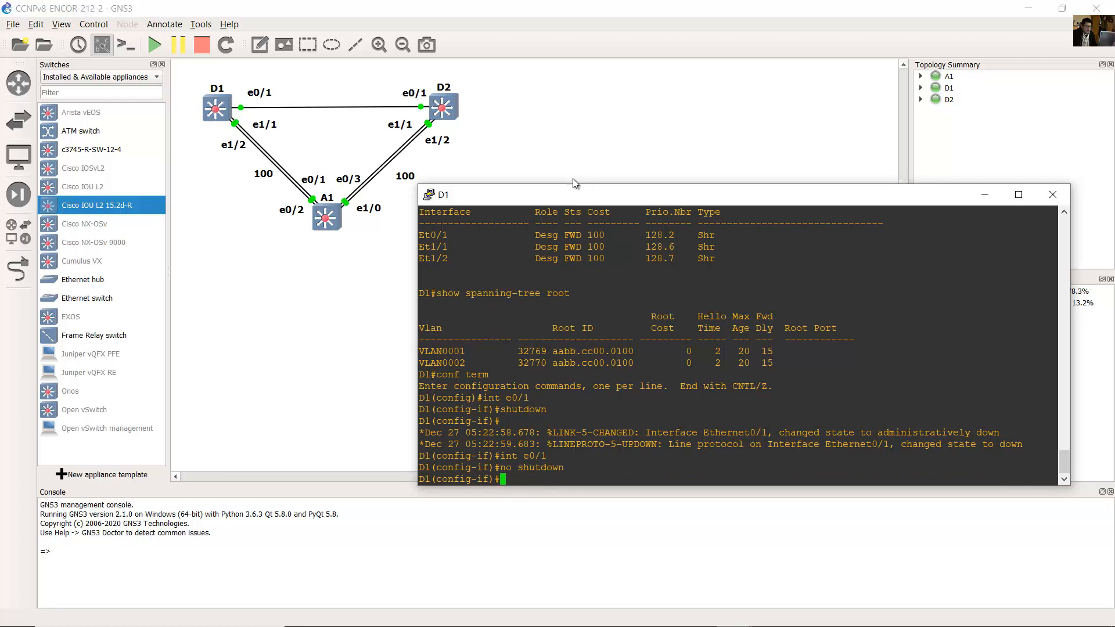
pyautogui.click(573, 179)
# Step: Open the D2 console, enter configuration mode and enable interface e0/1 with no shutdown
pyautogui.moveTo(735, 612)
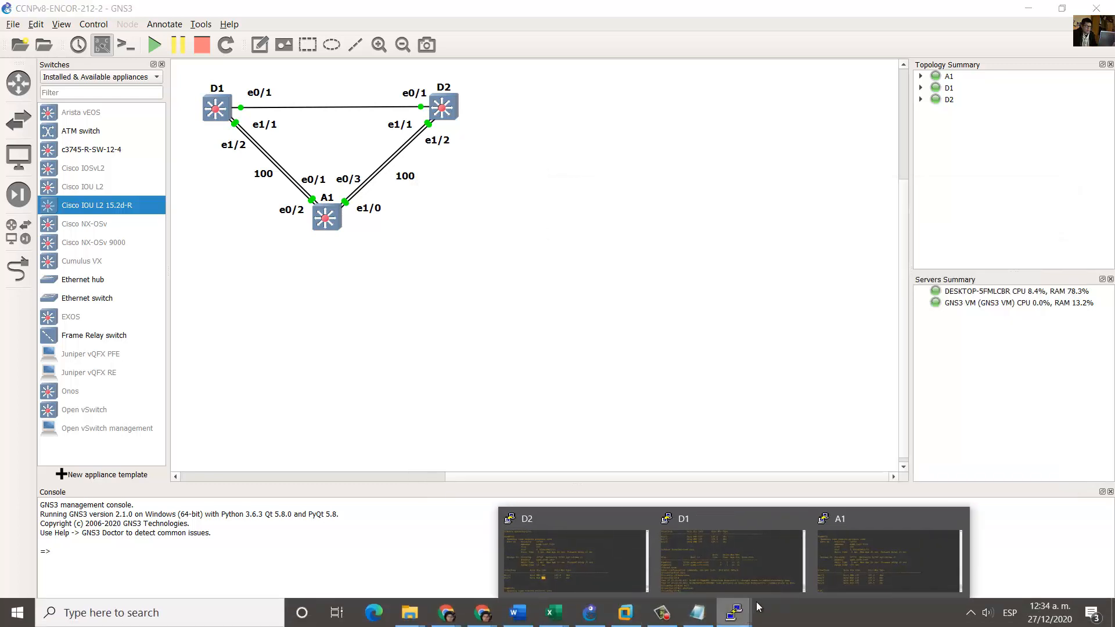
pyautogui.click(574, 550)
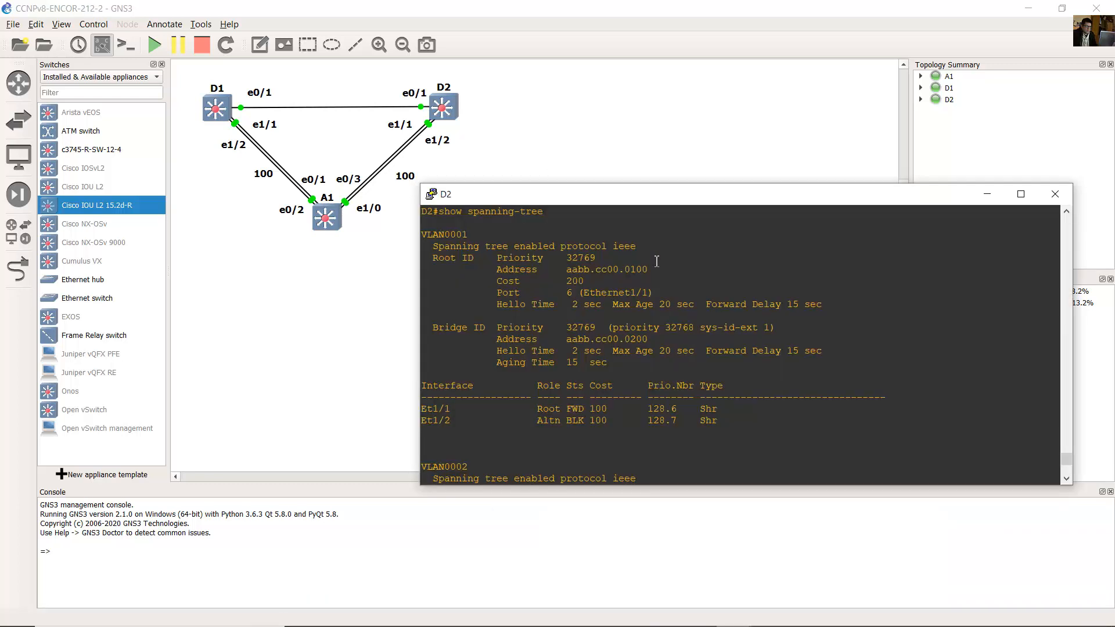
pyautogui.write('conf term')
pyautogui.press('Return')
pyautogui.write('e')
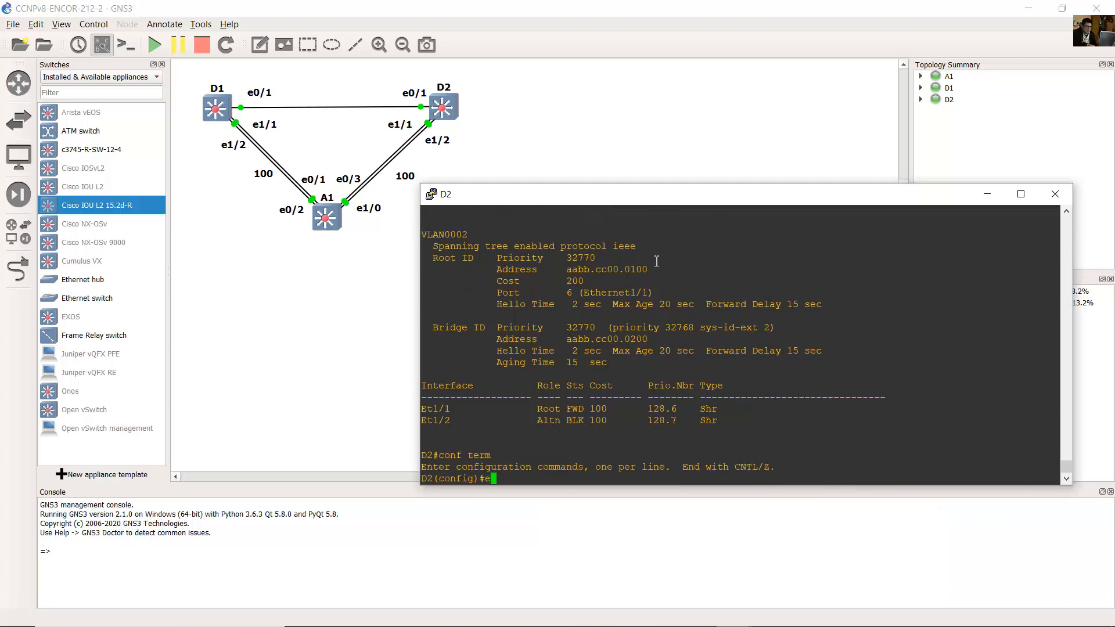
pyautogui.press('BackSpace')
pyautogui.write('int e0/1')
pyautogui.press('Return')
pyautogui.write('no shutdown')
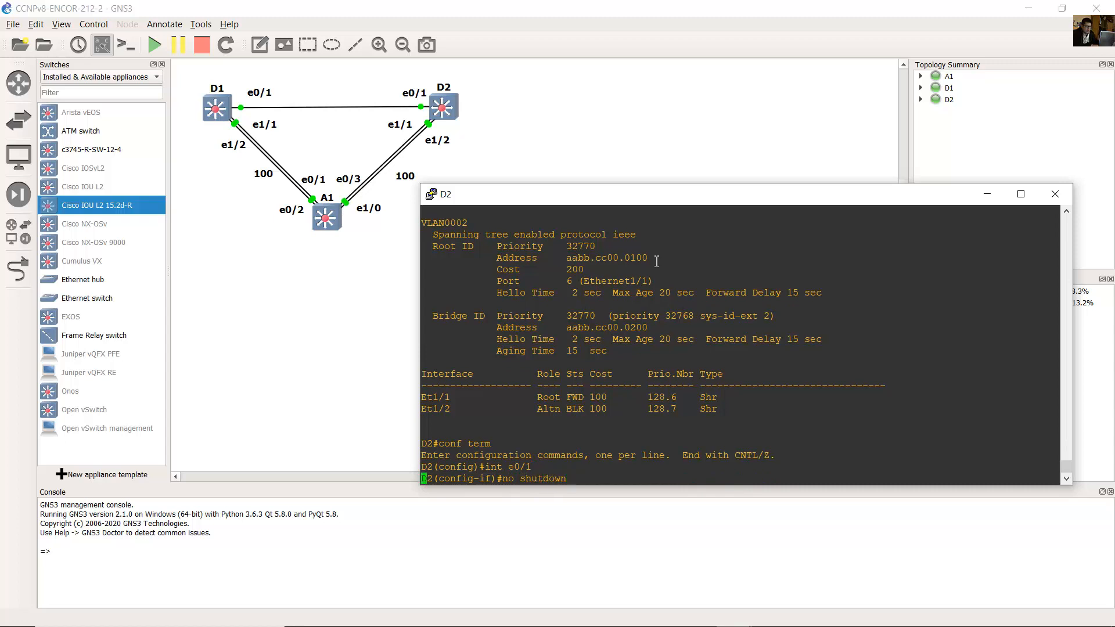
pyautogui.press('Return')
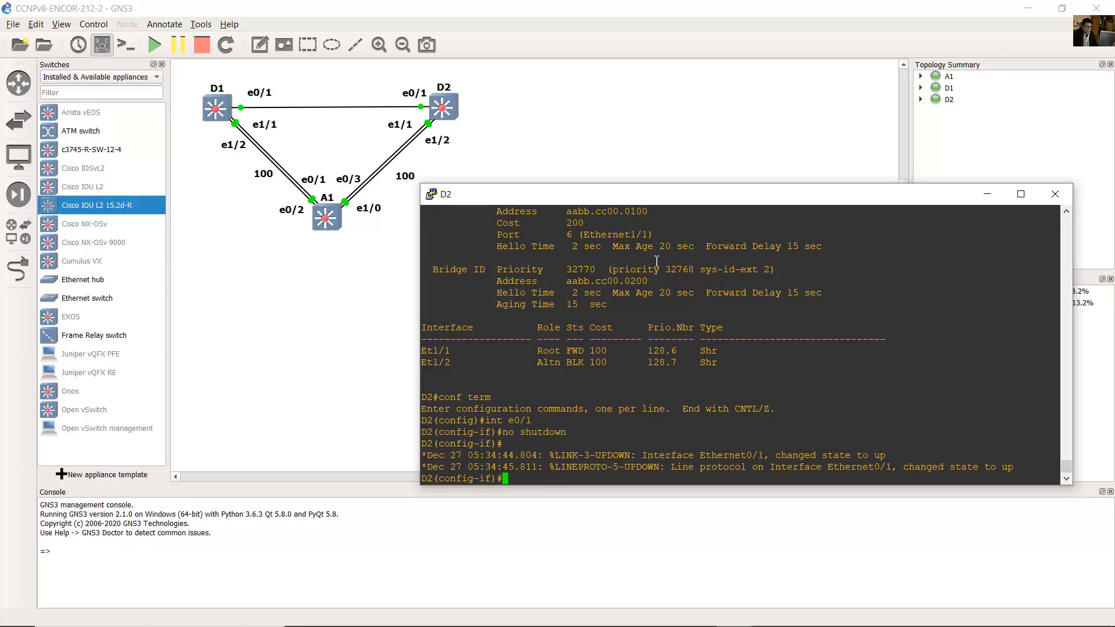
pyautogui.click(664, 148)
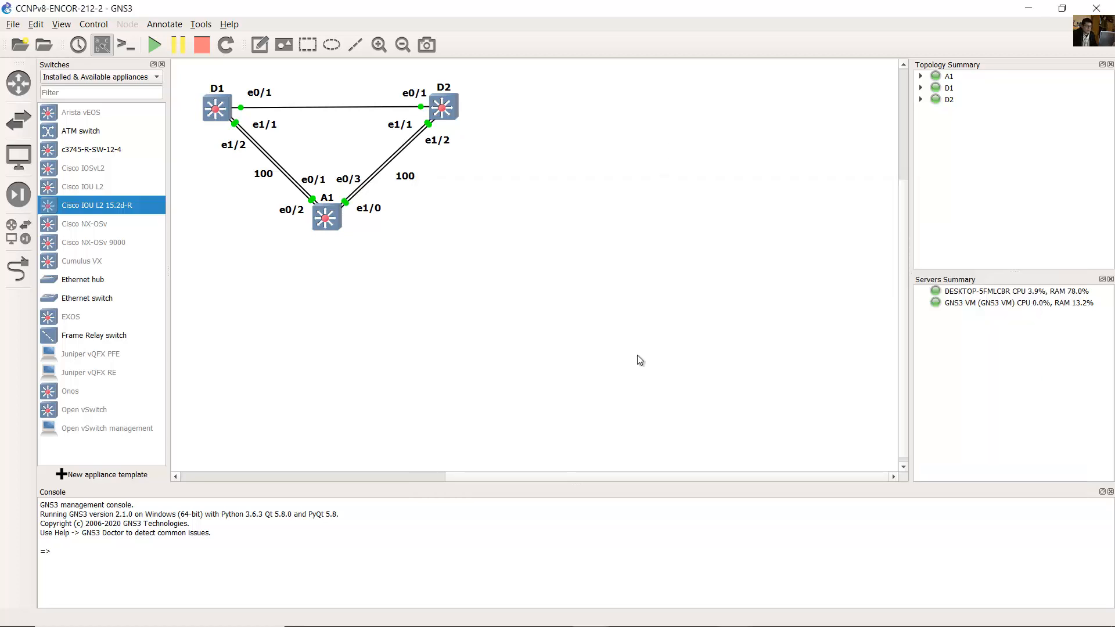
# Step: Switch to the Word lab guide and read item b of Step 3, including the Gi1/0/5 and Gi1/0/6 roles in the sample show spanning-tree output
pyautogui.click(530, 615)
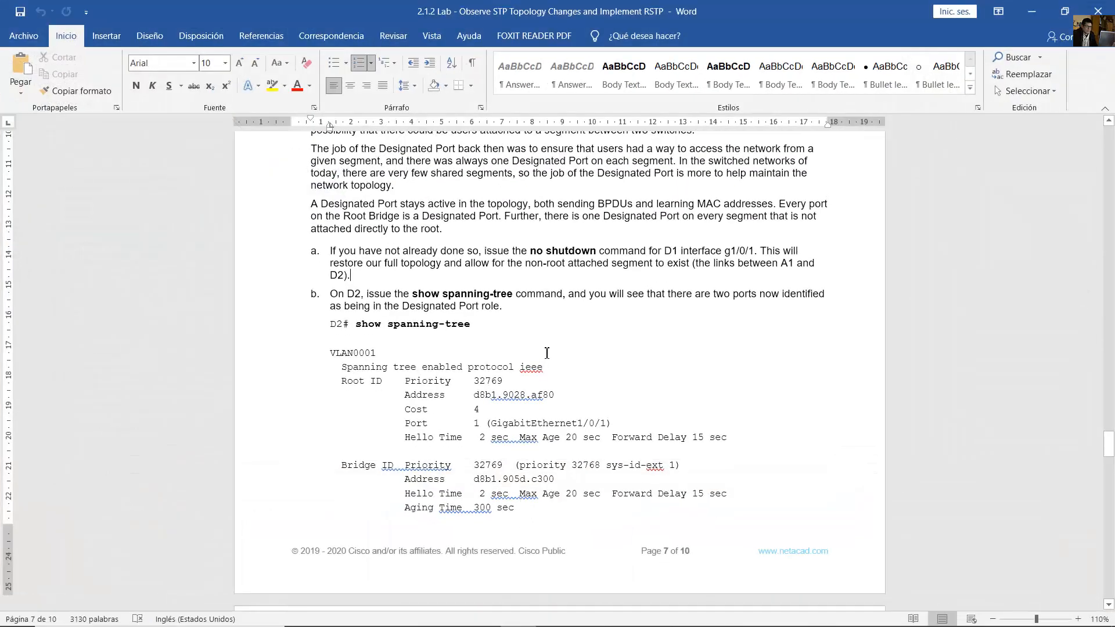
pyautogui.moveTo(341, 291); pyautogui.dragTo(561, 294)
pyautogui.scroll(-1, 563, 287)
pyautogui.moveTo(587, 256); pyautogui.dragTo(498, 266)
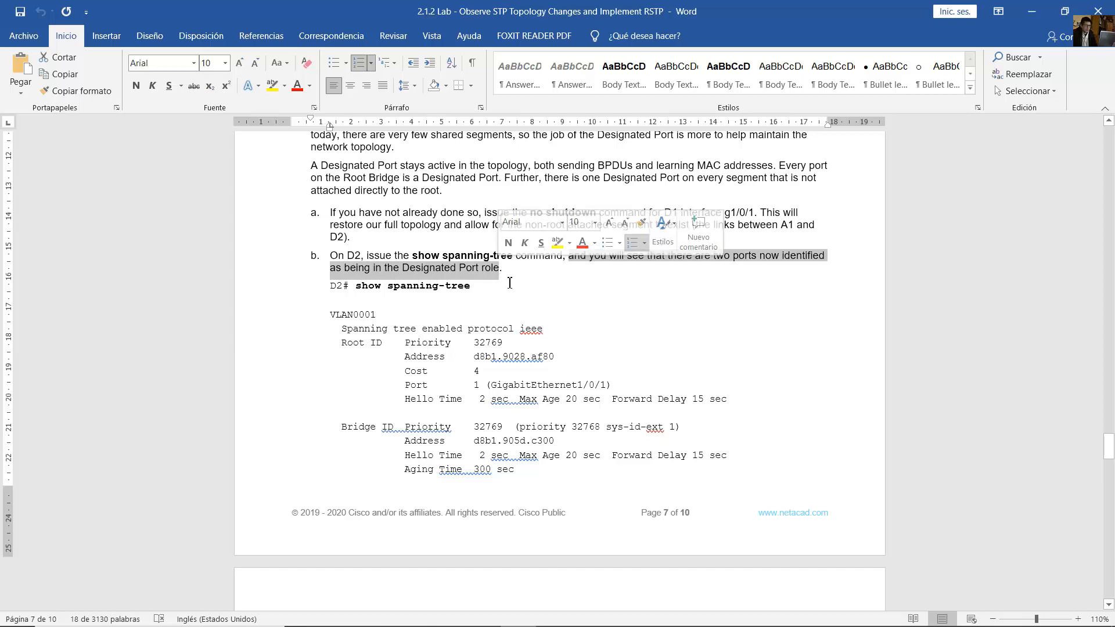
pyautogui.click(509, 283)
pyautogui.scroll(-3, 482, 251)
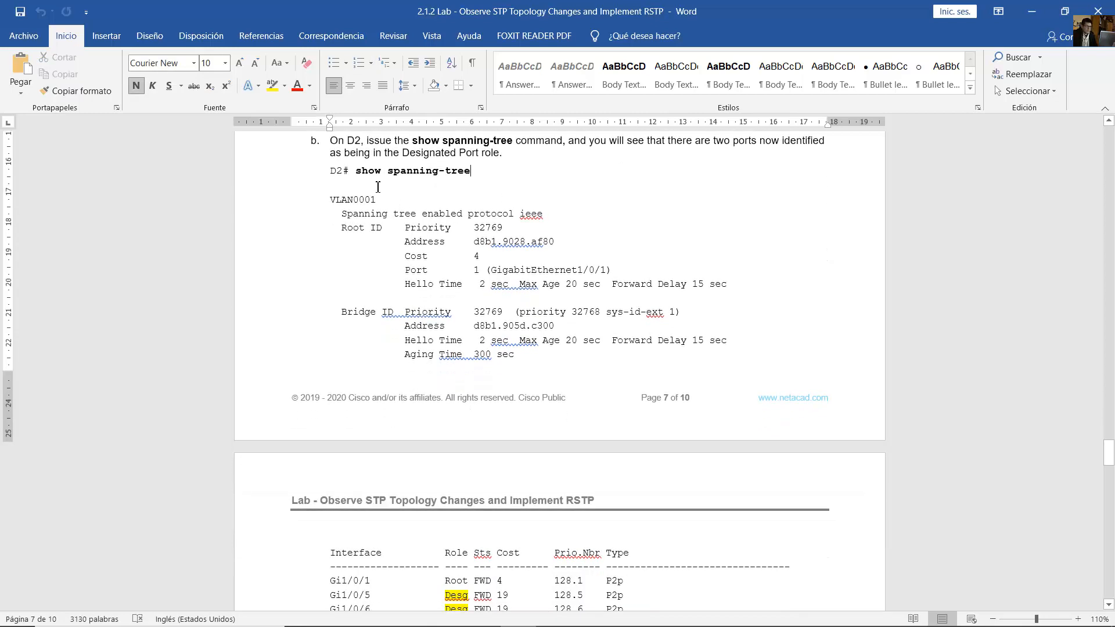
pyautogui.moveTo(330, 170); pyautogui.dragTo(472, 172)
pyautogui.scroll(-4, 446, 428)
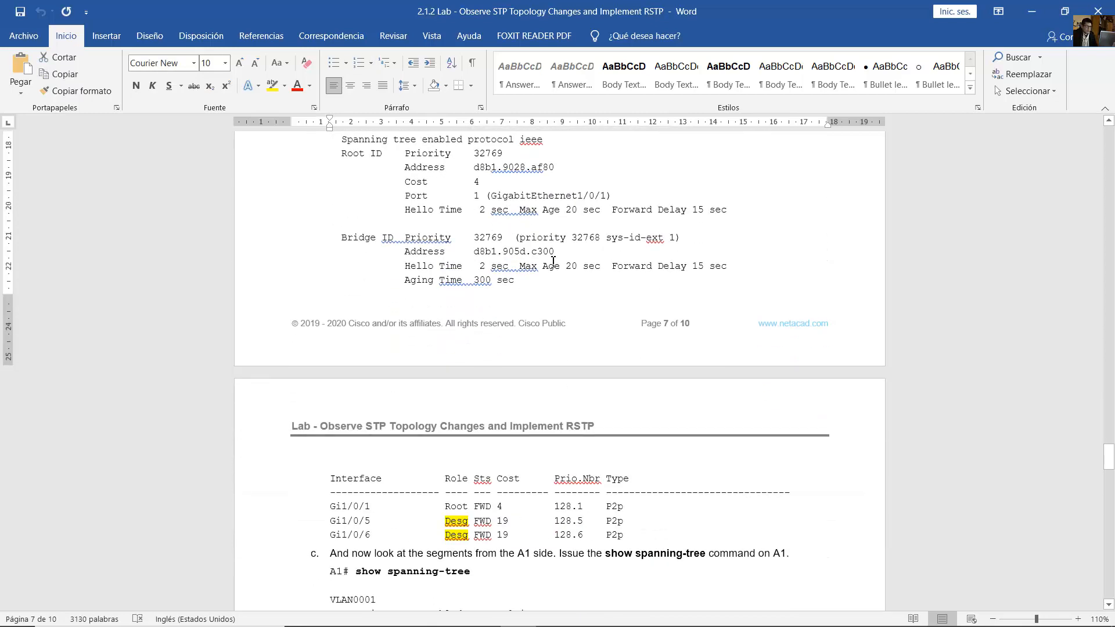
pyautogui.tripleClick(431, 455)
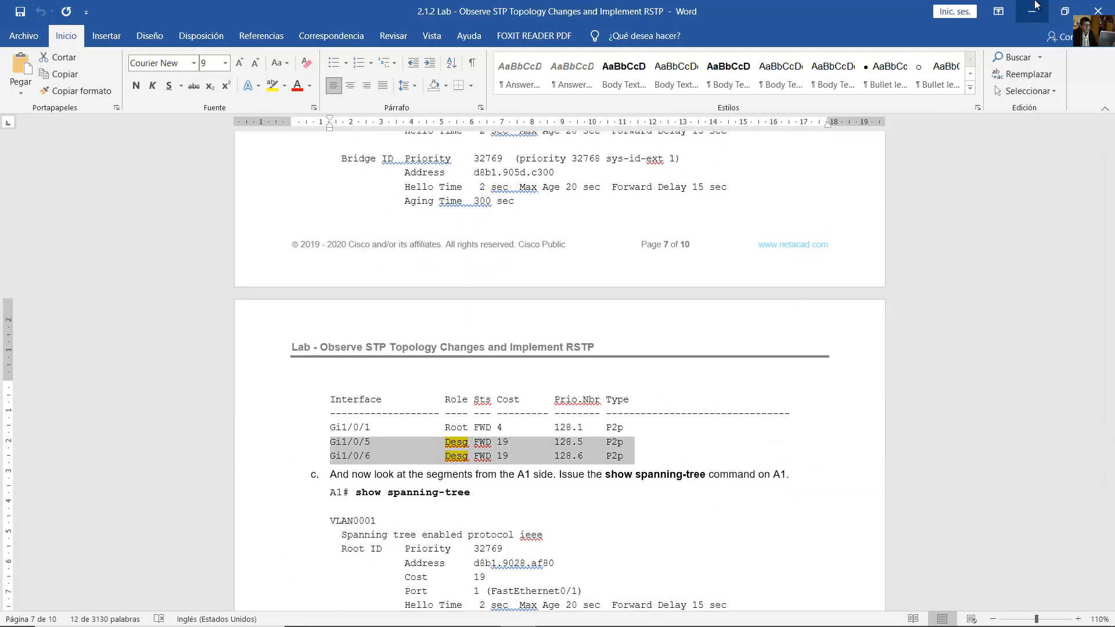
# Step: Return to the D2 console, leave configuration mode and run show spanning-tree through to the end of its output
pyautogui.moveTo(656, 625)
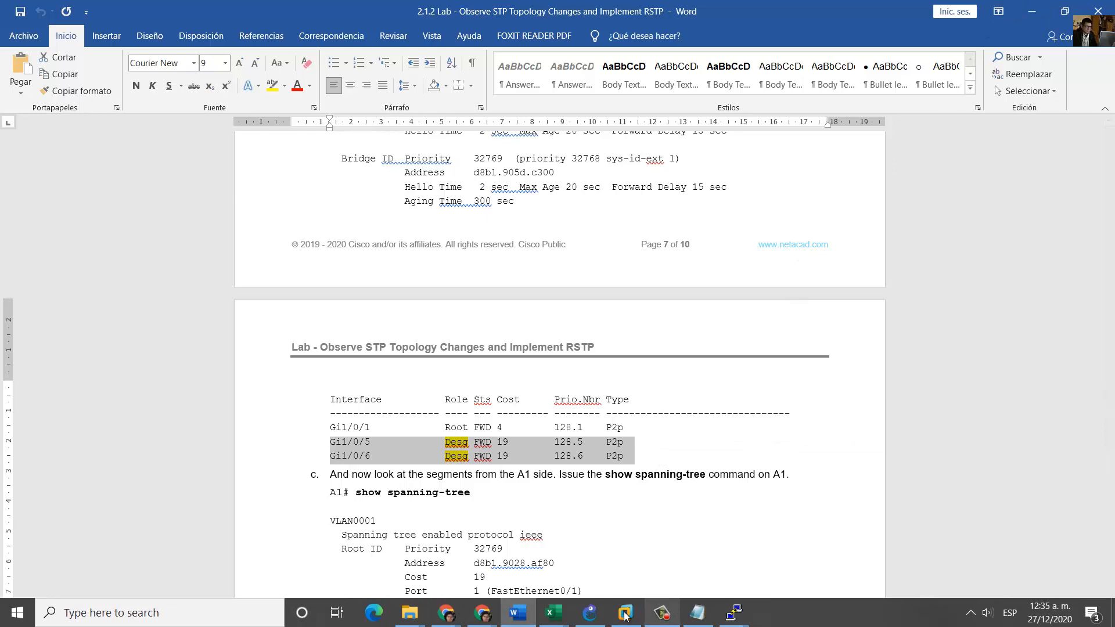
pyautogui.click(590, 613)
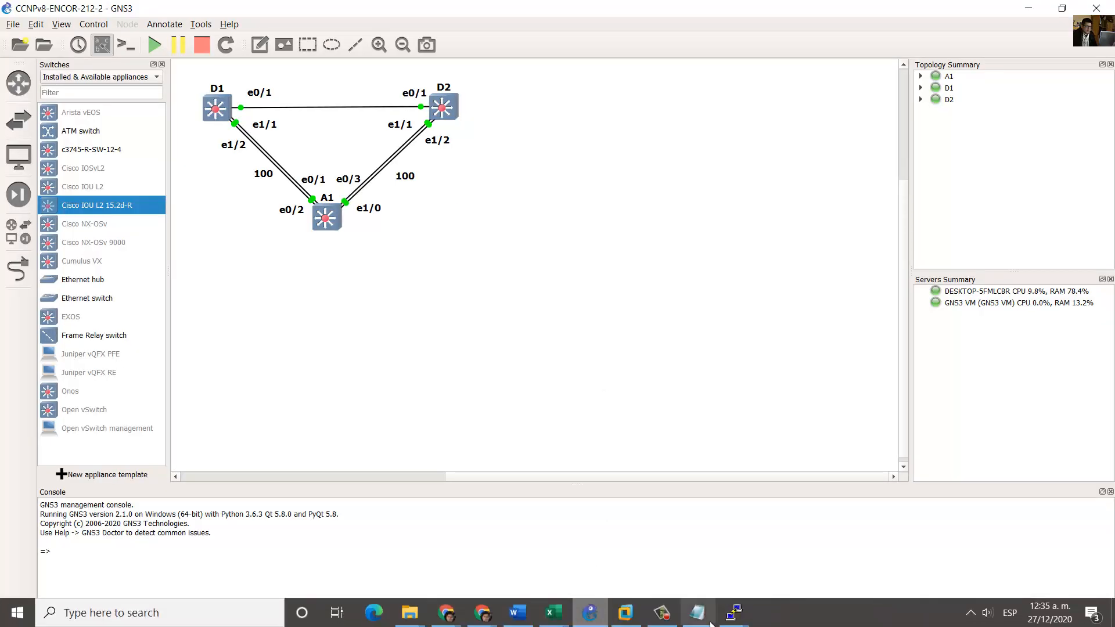
pyautogui.moveTo(734, 612)
pyautogui.click(575, 560)
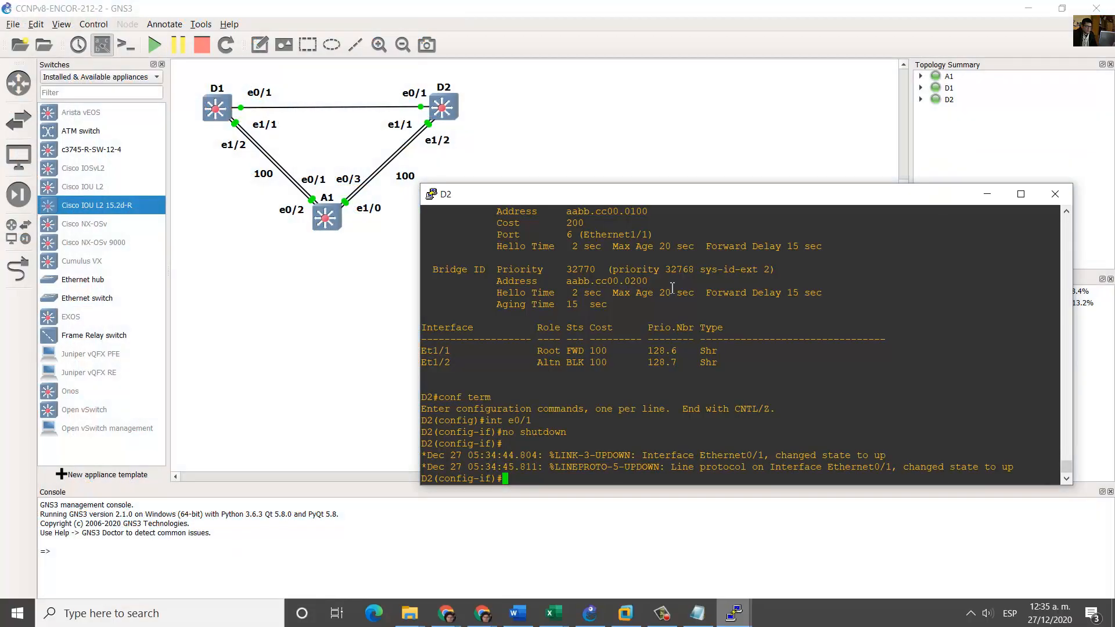
pyautogui.write('end')
pyautogui.press('Return')
pyautogui.write('show spanning-tree')
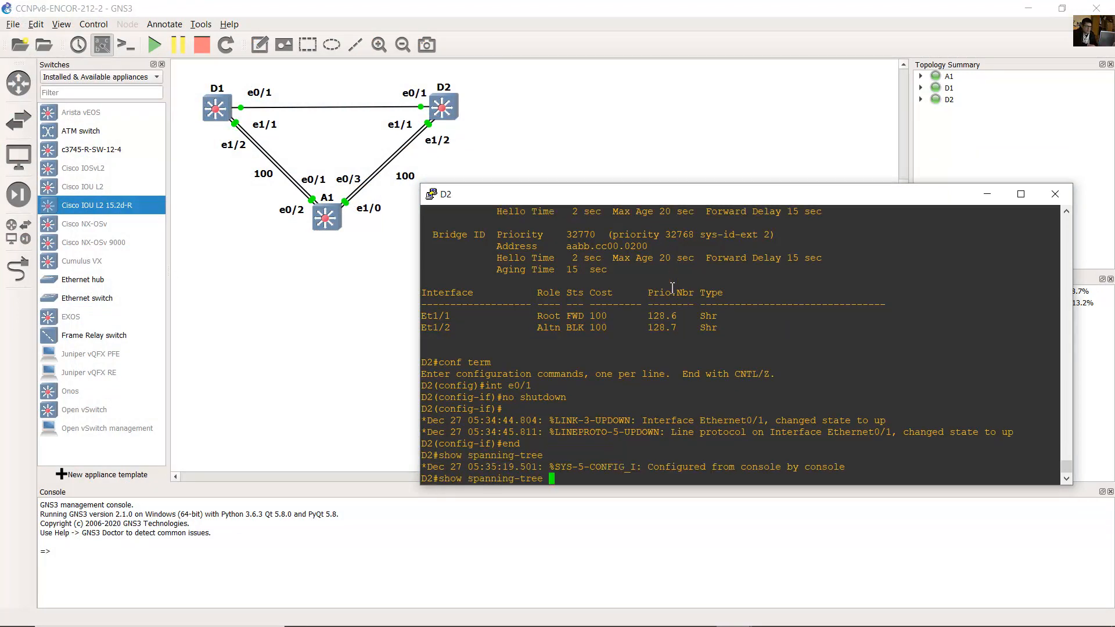
pyautogui.press('Return')
pyautogui.press('space')
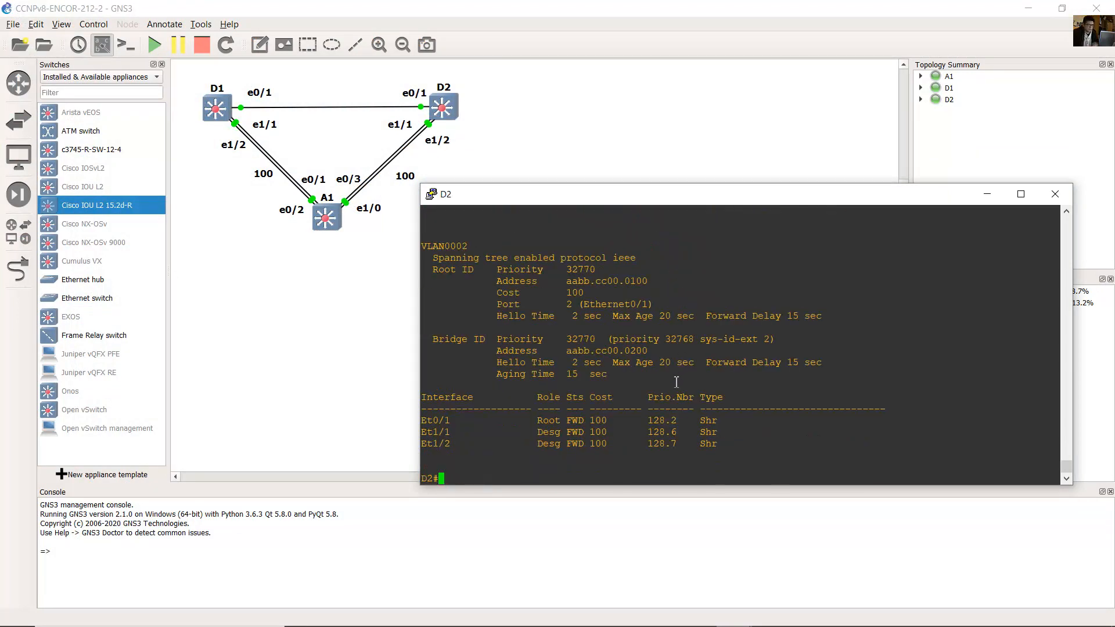
# Step: Examine the roles of Et1/1 and Et1/2 in D2's VLAN0001 output, then nudge D2's e1/1 and e1/2 labels in the topology
pyautogui.scroll(2, 677, 383)
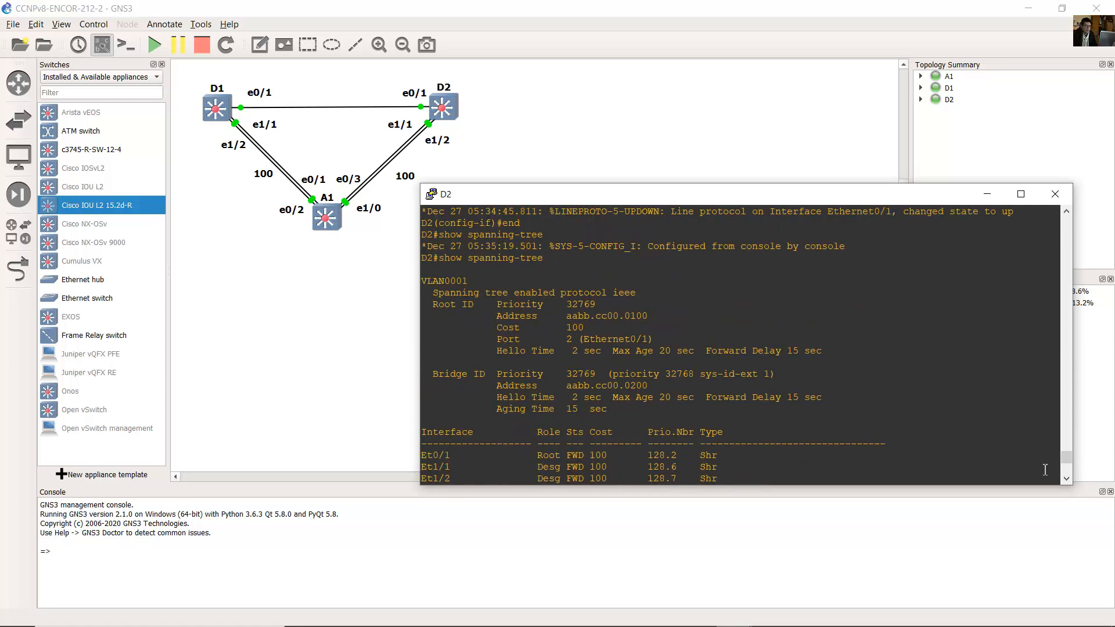
pyautogui.click(1064, 480)
pyautogui.moveTo(446, 272); pyautogui.dragTo(472, 286)
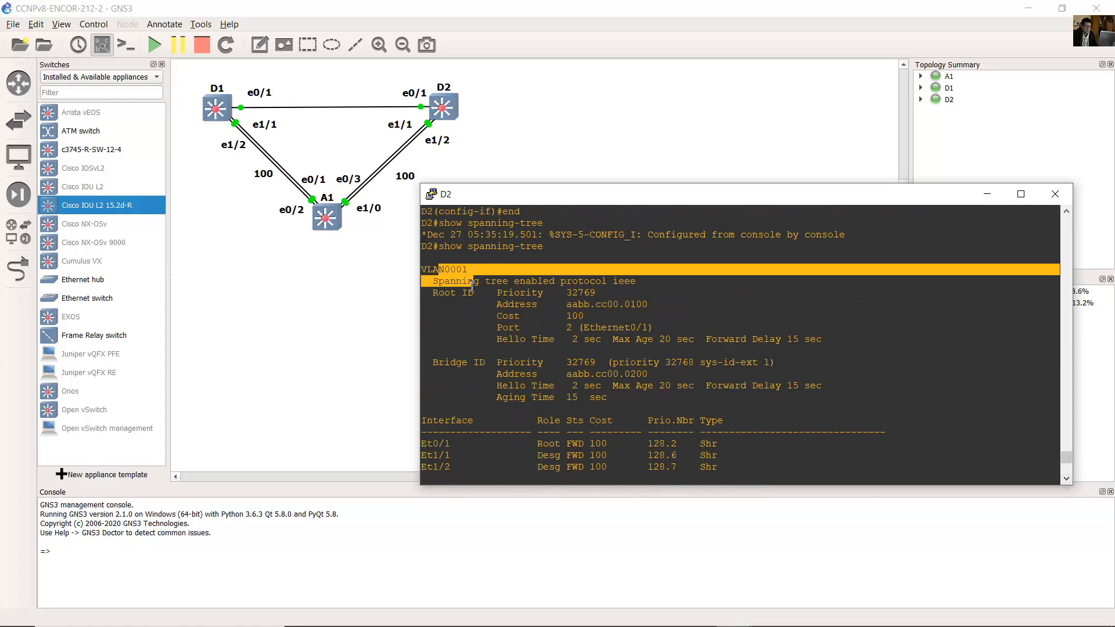
pyautogui.click(603, 437)
pyautogui.moveTo(423, 456); pyautogui.dragTo(723, 468)
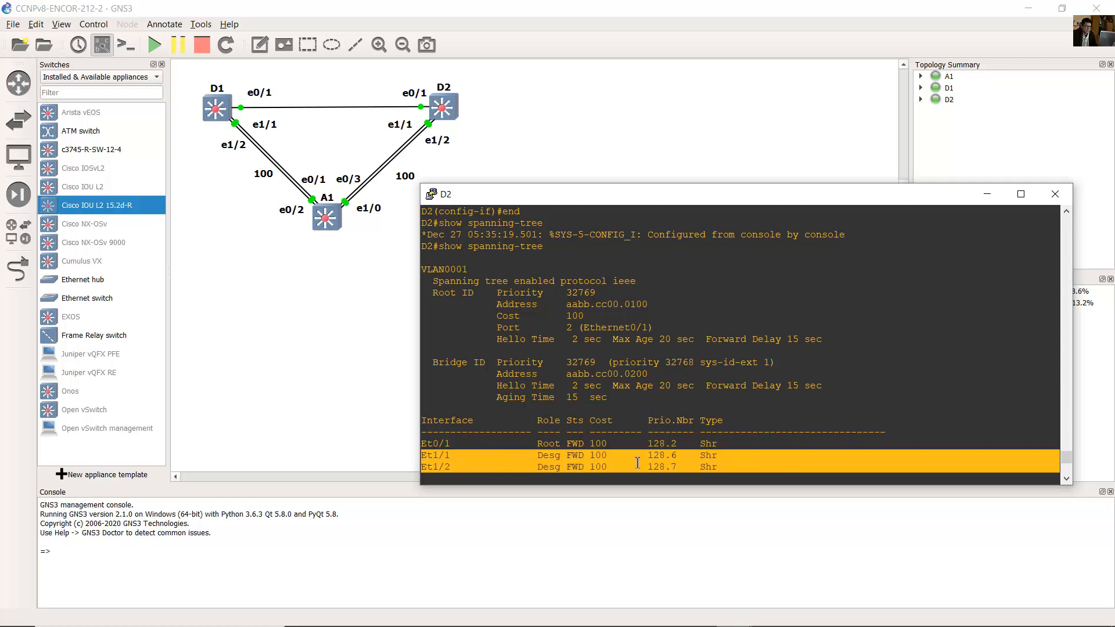
pyautogui.click(445, 458)
pyautogui.moveTo(423, 456); pyautogui.dragTo(743, 471)
pyautogui.click(481, 180)
pyautogui.moveTo(401, 125); pyautogui.dragTo(433, 149)
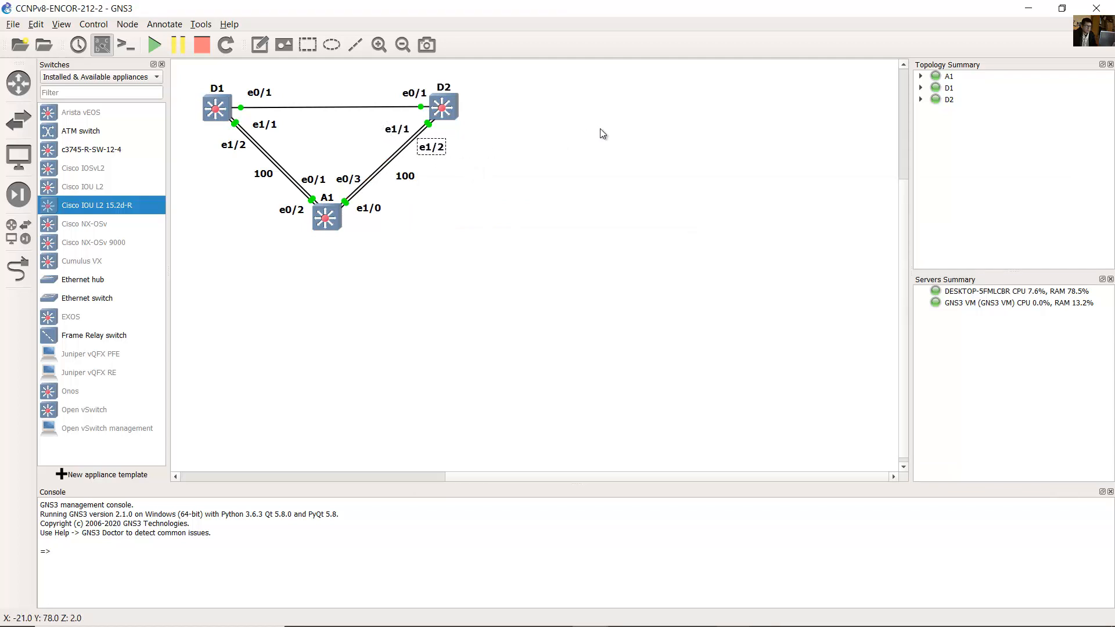
# Step: Check Et0/1's role, status and cost in the D2 console, then shift D2's e0/1 label slightly toward D1 in the topology
pyautogui.moveTo(734, 612)
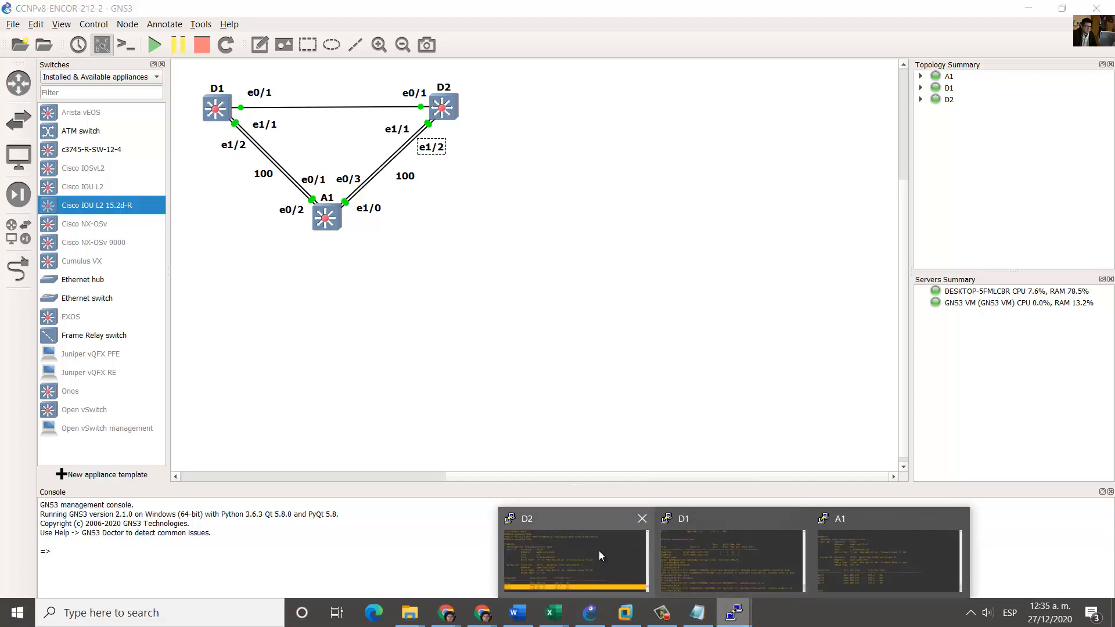
pyautogui.click(575, 558)
pyautogui.moveTo(421, 446); pyautogui.dragTo(600, 444)
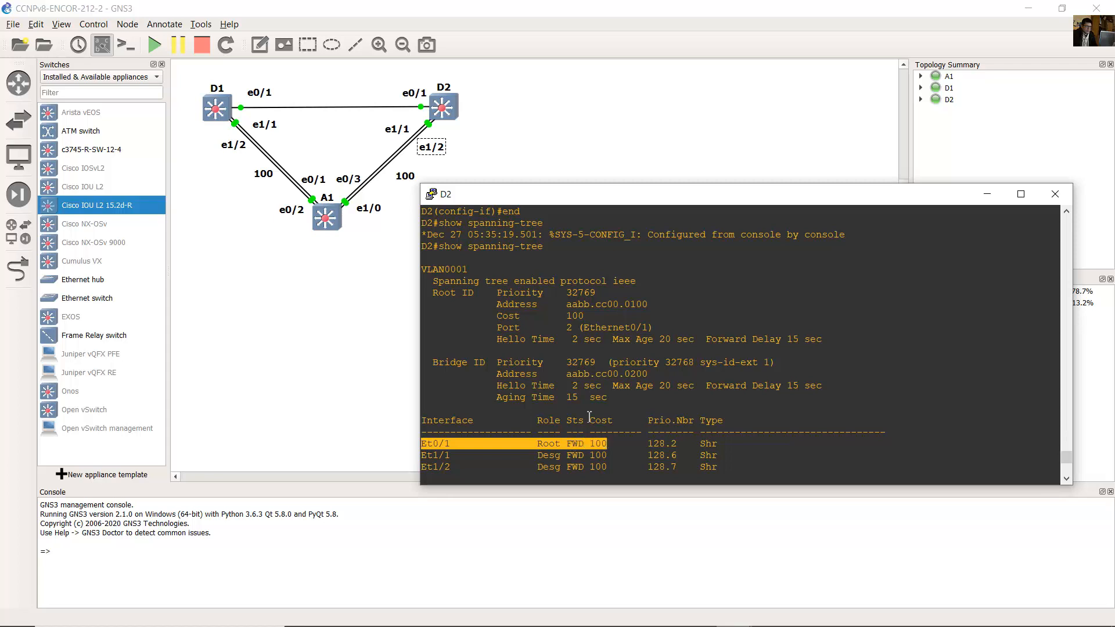
pyautogui.click(406, 79)
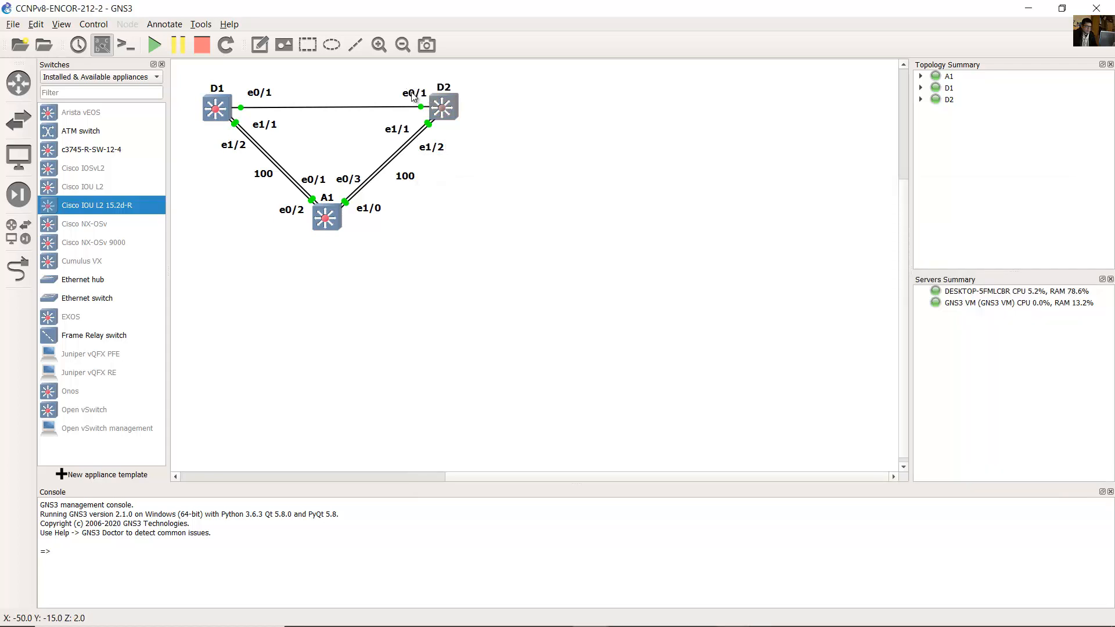
pyautogui.moveTo(414, 96)
pyautogui.mouseDown()
pyautogui.moveTo(394, 95)
pyautogui.moveTo(404, 97)
pyautogui.mouseUp()
pyautogui.moveTo(198, 77); pyautogui.dragTo(228, 117)
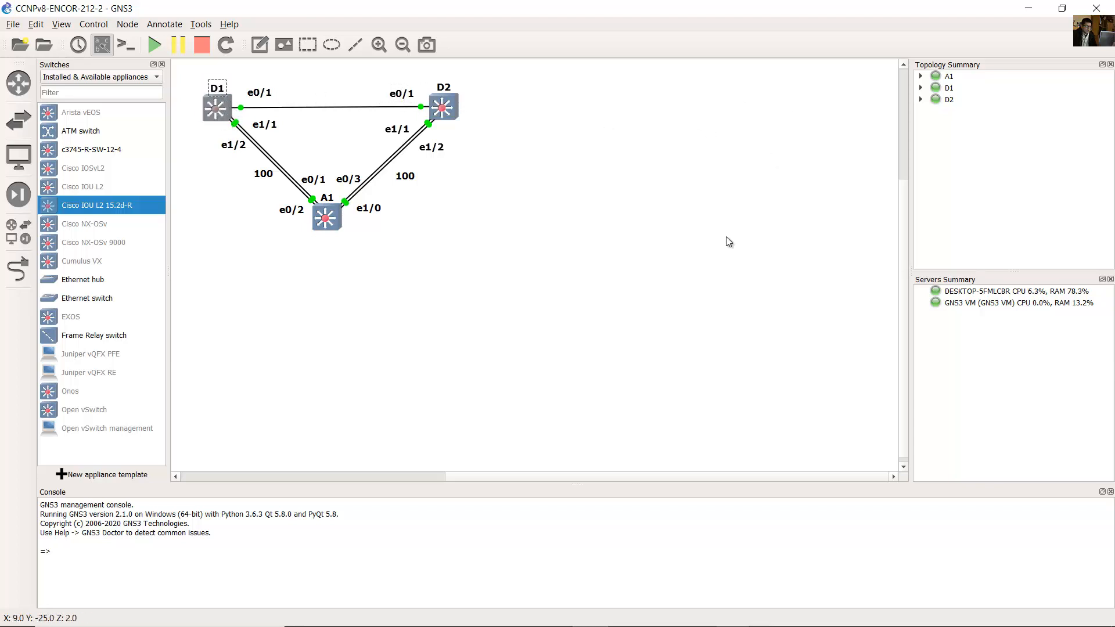
# Step: Switch to the Word lab guide and read item c on viewing the segments from the A1 side
pyautogui.moveTo(732, 617)
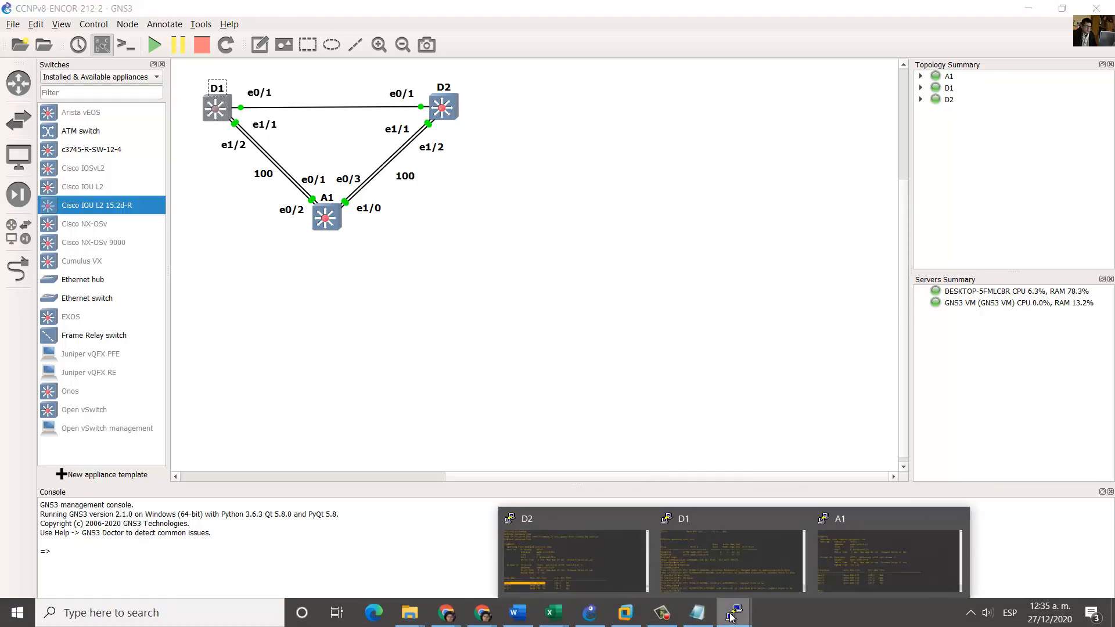
pyautogui.click(586, 572)
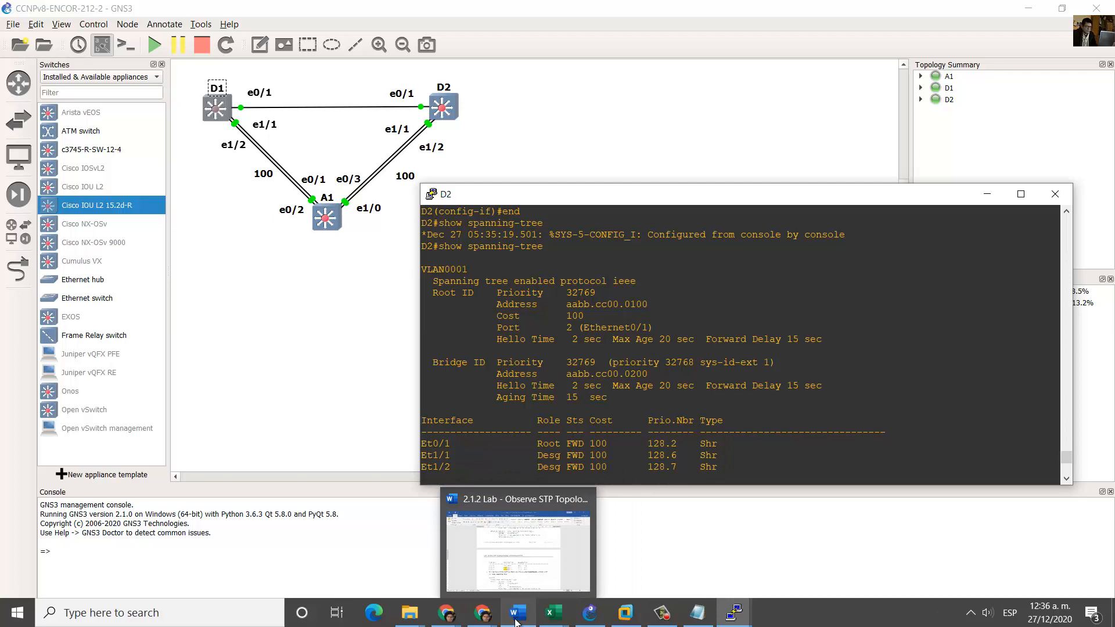
pyautogui.click(517, 617)
pyautogui.scroll(-5, 561, 393)
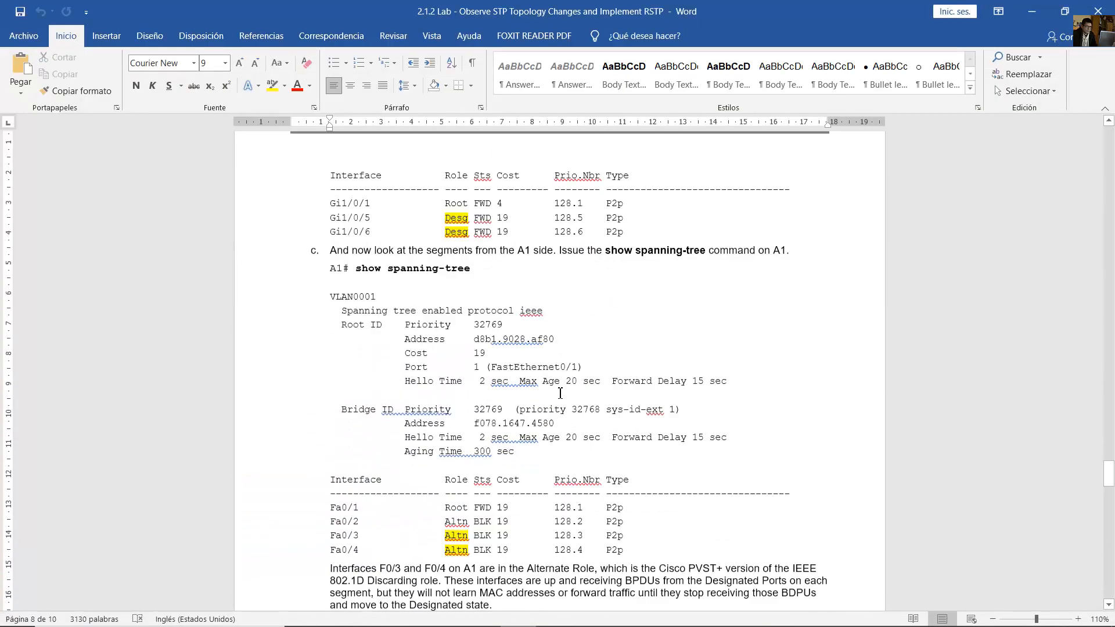
pyautogui.scroll(-1, 560, 393)
pyautogui.moveTo(332, 210); pyautogui.dragTo(554, 213)
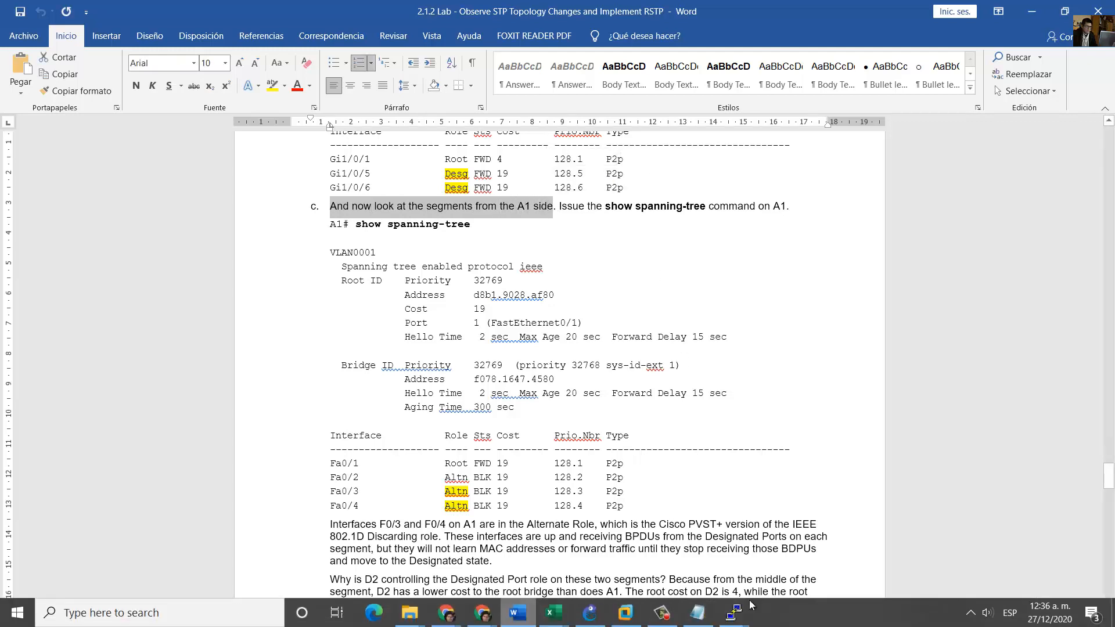
# Step: Switch to the A1 console, run show spanning-tree and bring the VLAN0001 section with its interface table into view
pyautogui.click(595, 619)
pyautogui.click(736, 615)
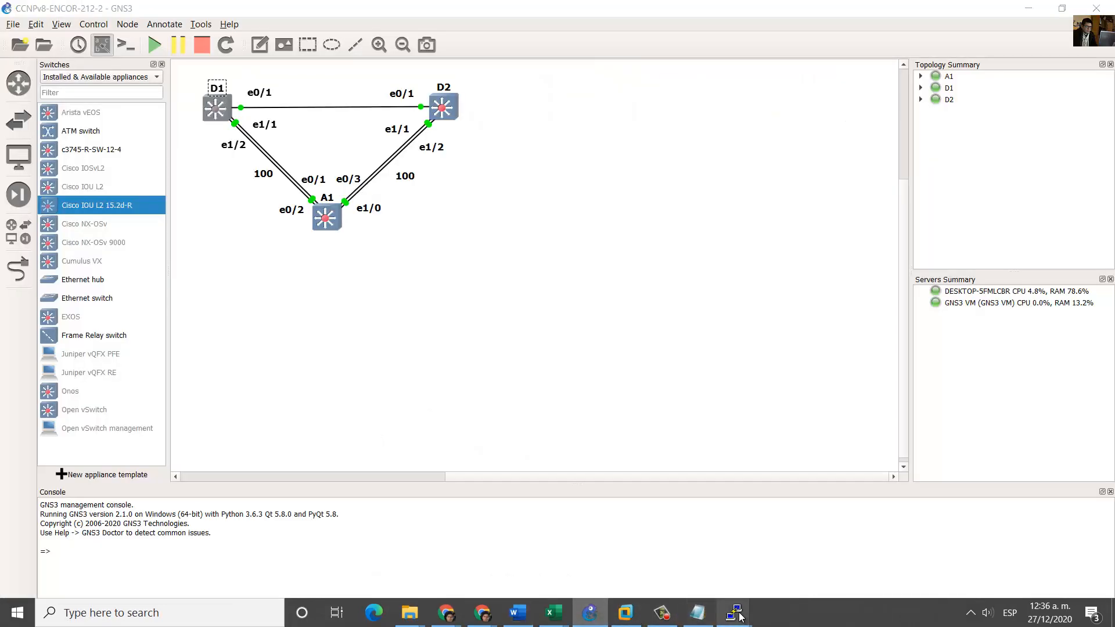
pyautogui.click(900, 553)
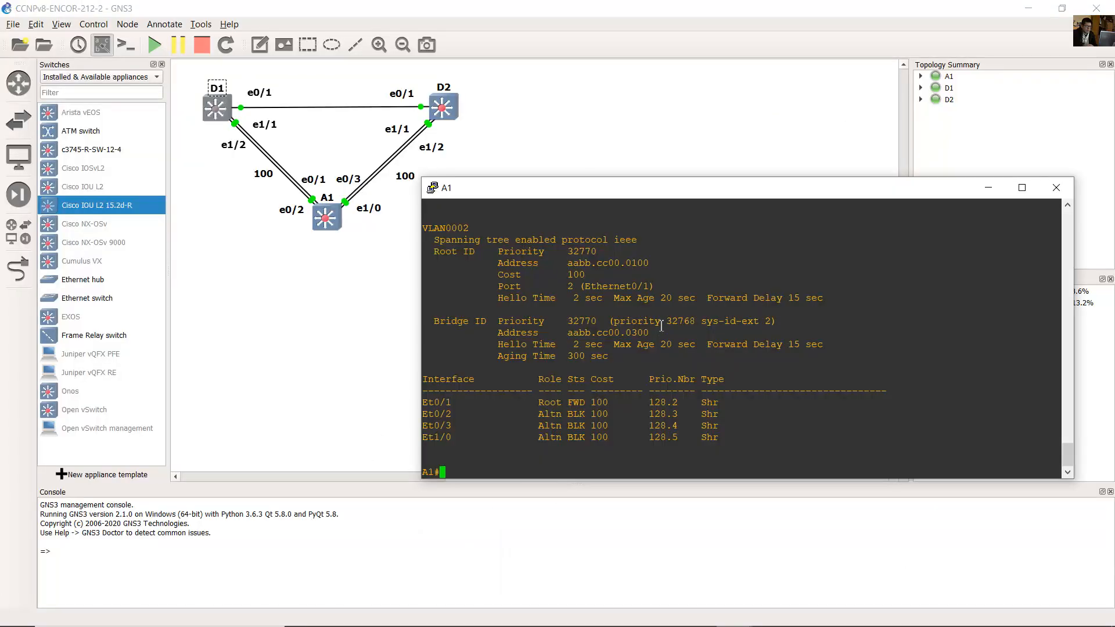
pyautogui.press('Up')
pyautogui.press('Return')
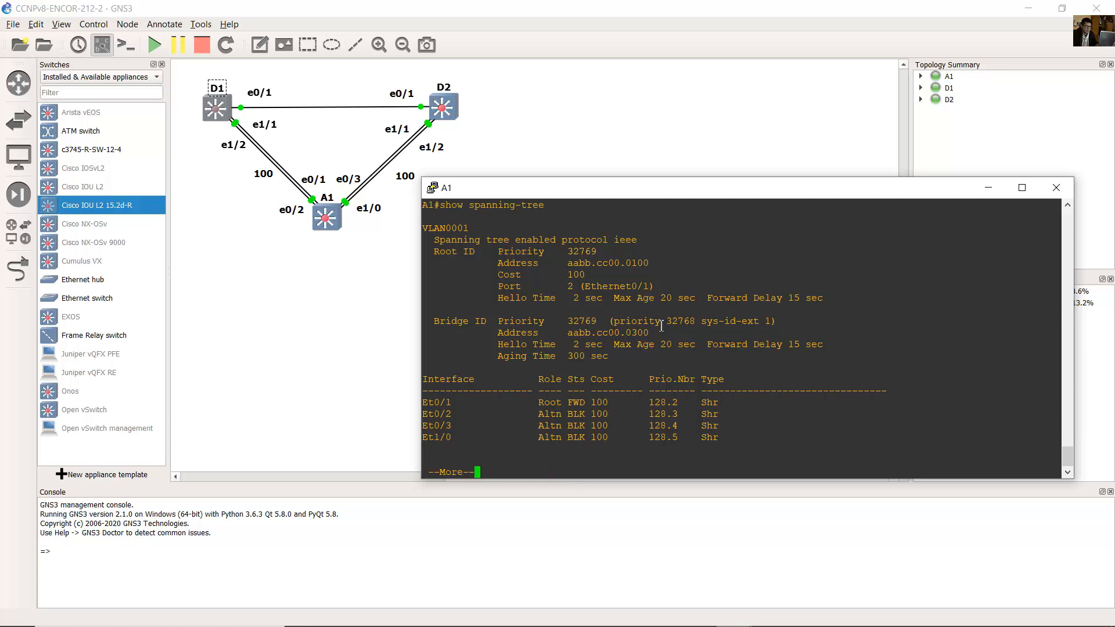
pyautogui.scroll(4, 603, 313)
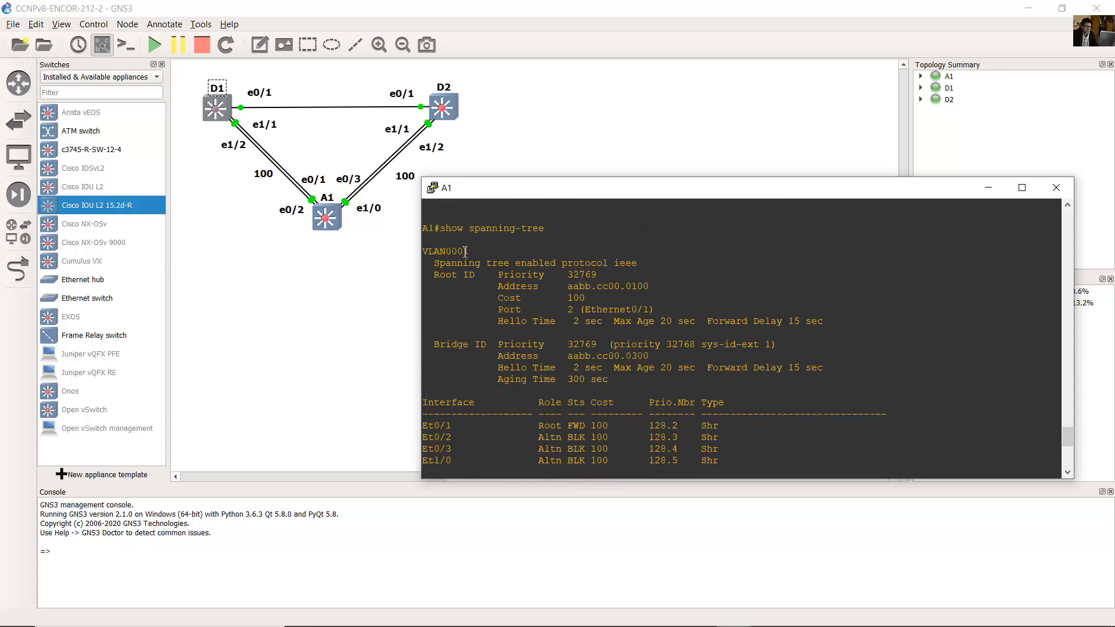
pyautogui.moveTo(446, 251); pyautogui.dragTo(539, 259)
pyautogui.click(1068, 472)
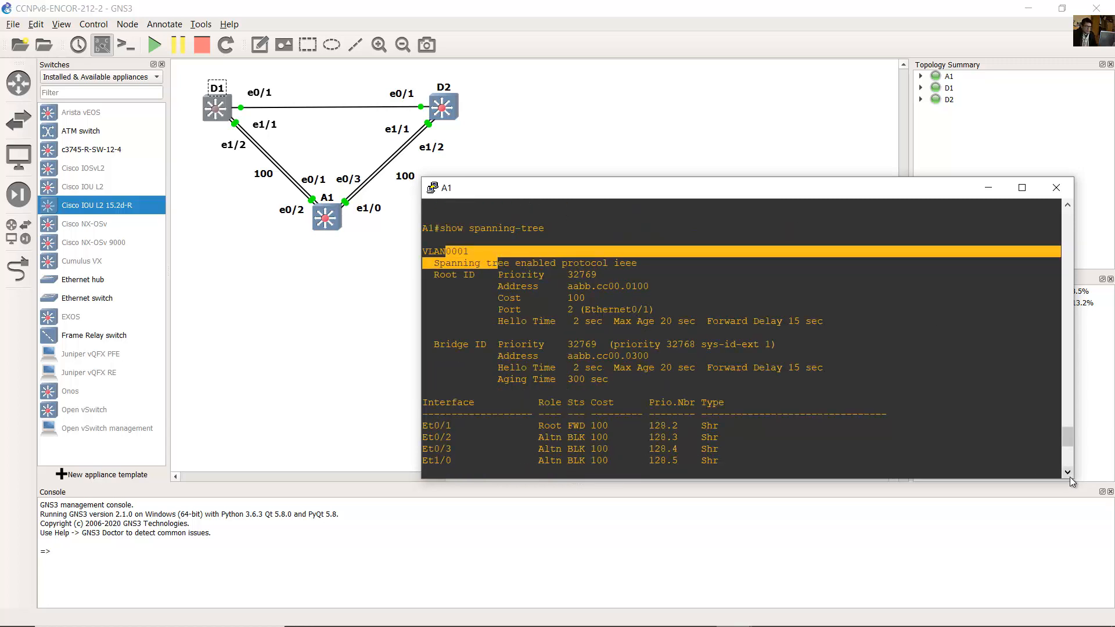
pyautogui.click(587, 419)
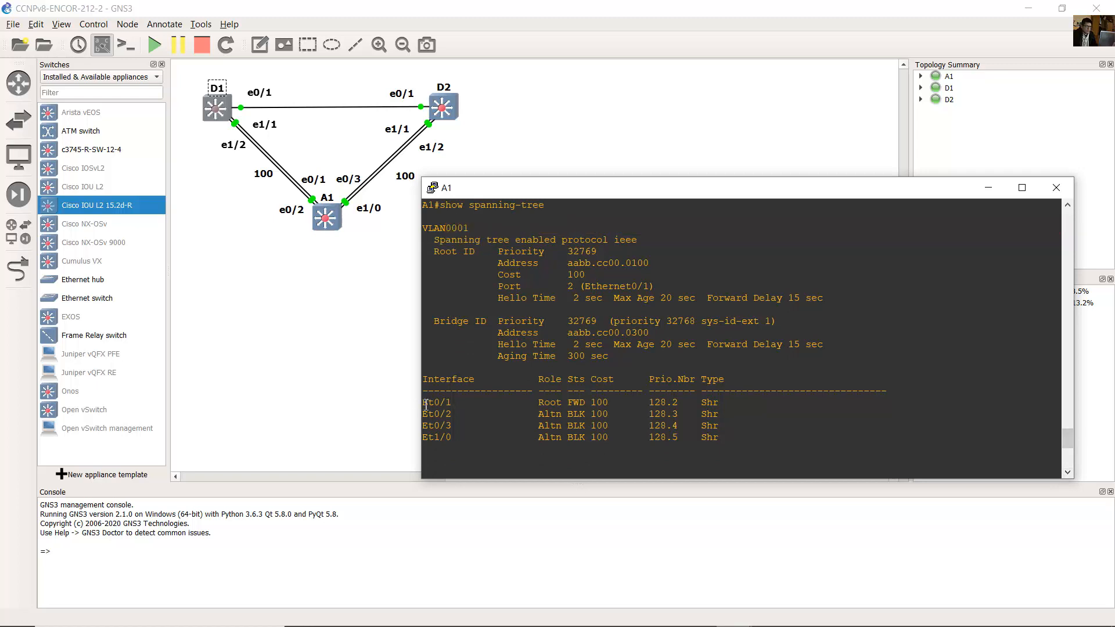
# Step: Examine the Et0/1 row in A1's VLAN0001 output and locate A1's e0/1 port and switch D1 in the topology
pyautogui.moveTo(426, 405); pyautogui.dragTo(1045, 407)
pyautogui.click(458, 410)
pyautogui.moveTo(423, 404); pyautogui.dragTo(463, 404)
pyautogui.click(319, 150)
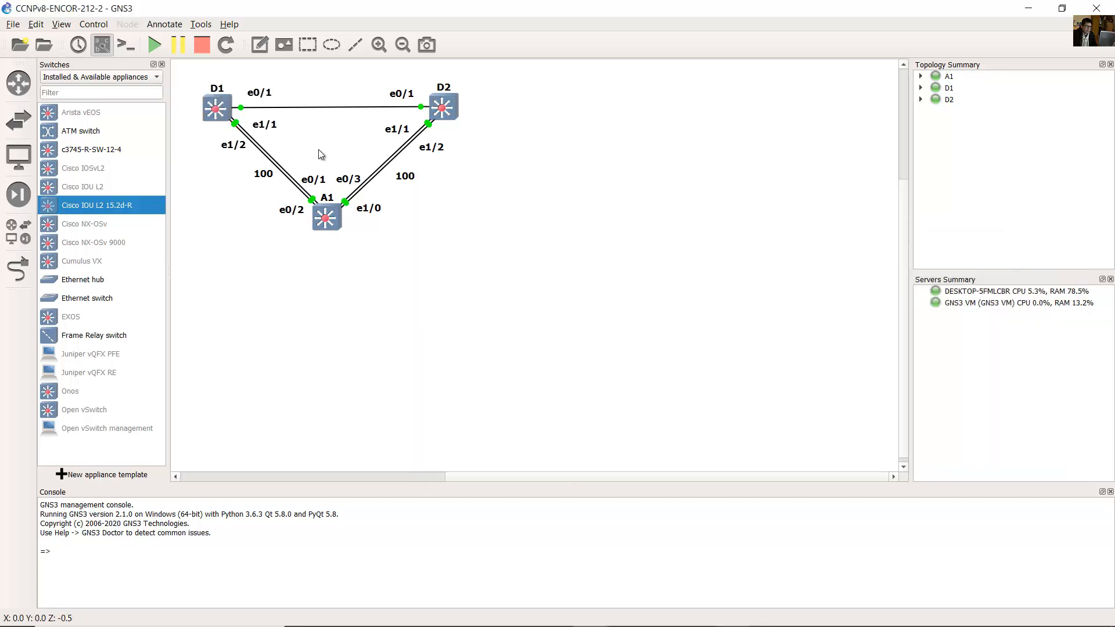
pyautogui.moveTo(319, 150); pyautogui.dragTo(307, 183)
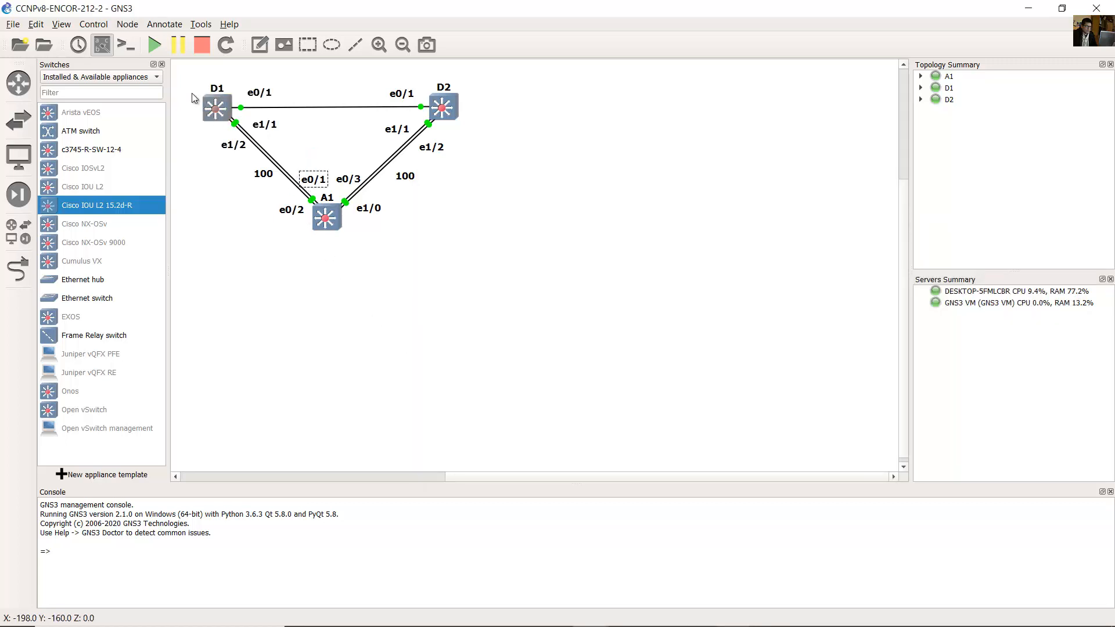
pyautogui.moveTo(184, 88); pyautogui.dragTo(218, 110)
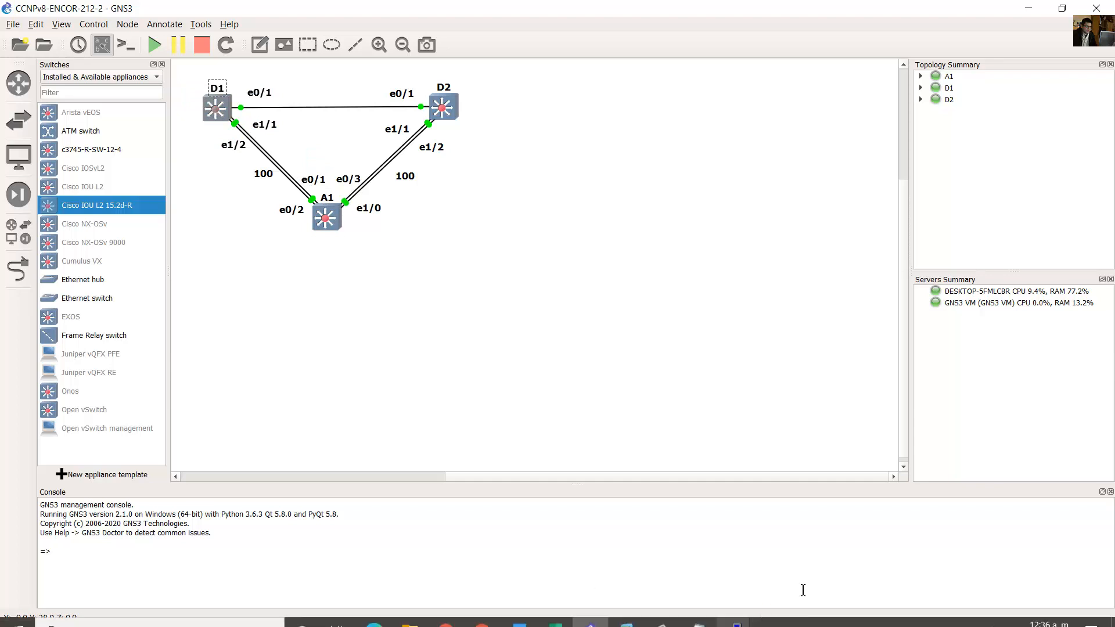
# Step: Compare Et0/1 with Et0/2, Et0/3 and Et1/0 in A1's output, then nudge A1's e0/1 label slightly upward in the topology
pyautogui.moveTo(734, 612)
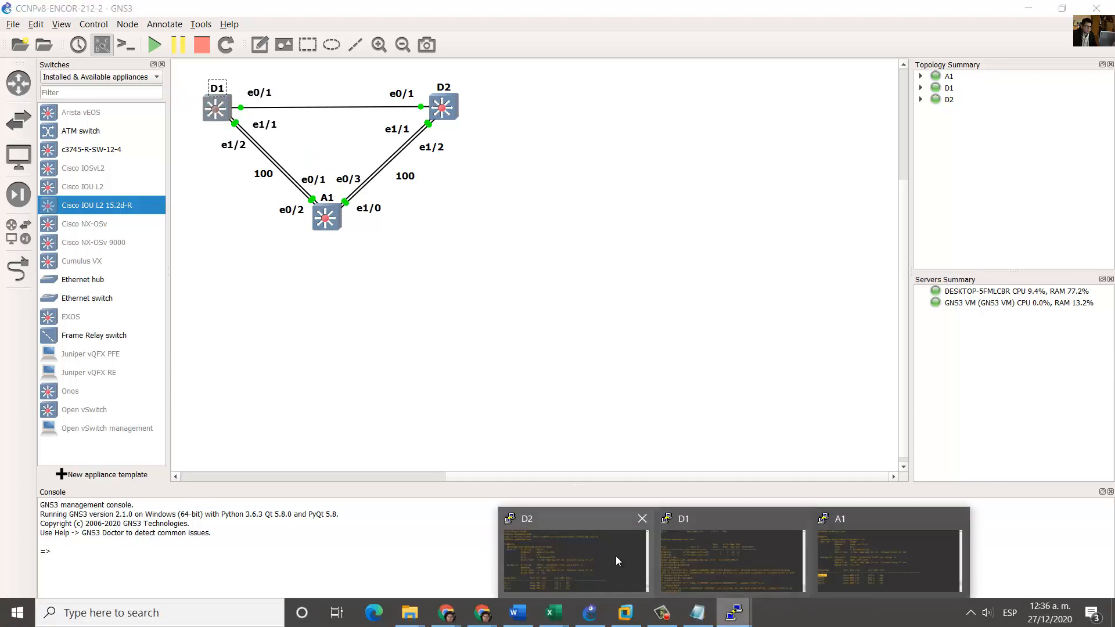
pyautogui.click(827, 561)
pyautogui.moveTo(435, 414); pyautogui.dragTo(742, 435)
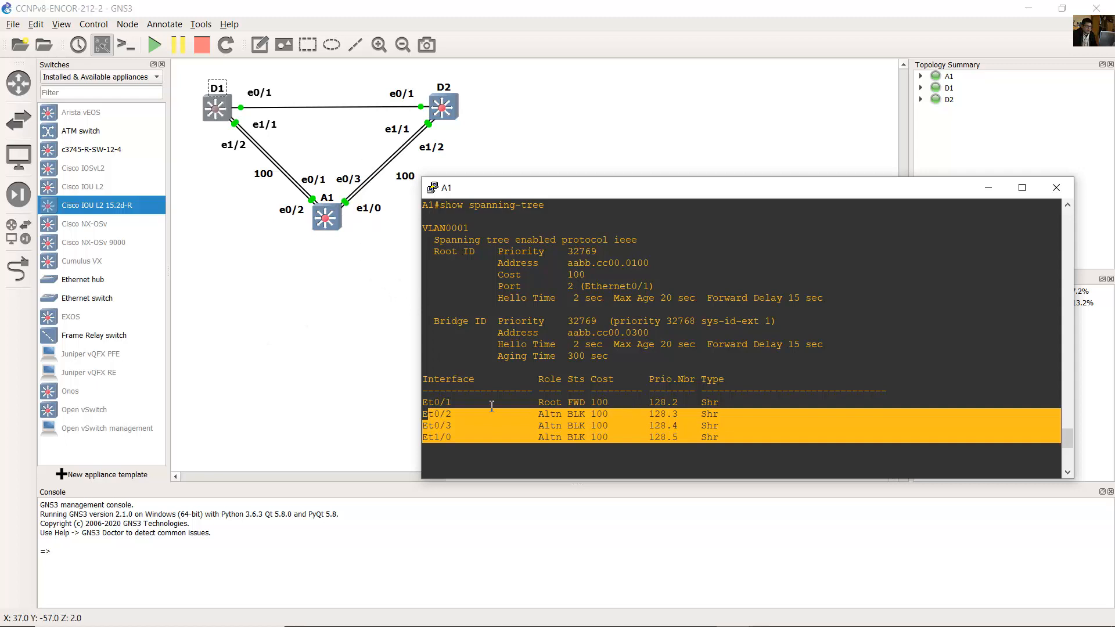
pyautogui.moveTo(432, 402); pyautogui.dragTo(588, 402)
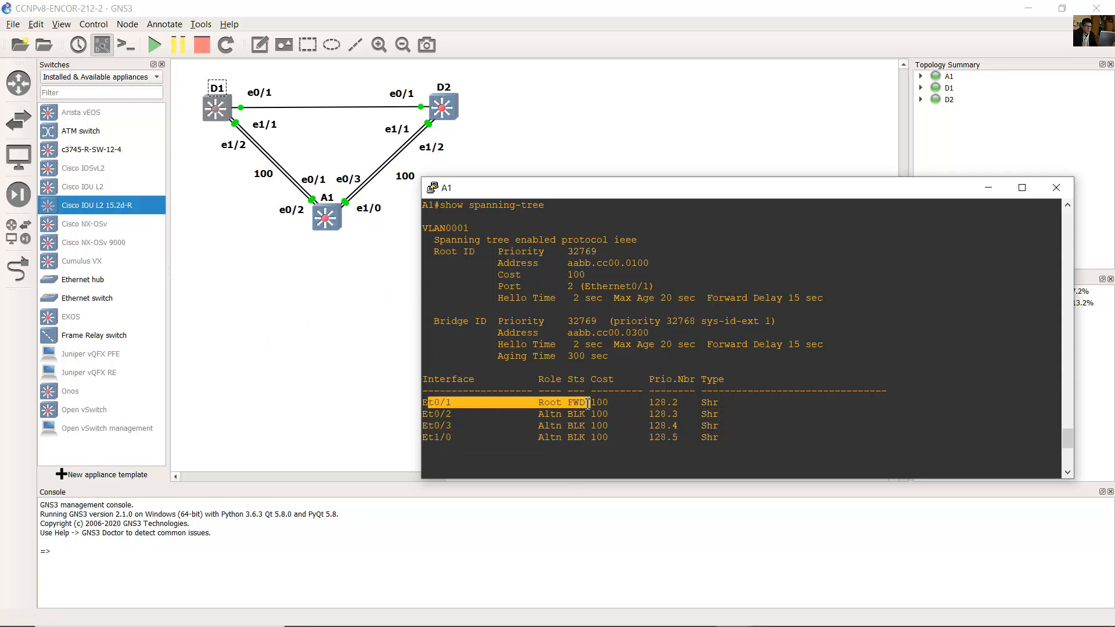
pyautogui.click(328, 155)
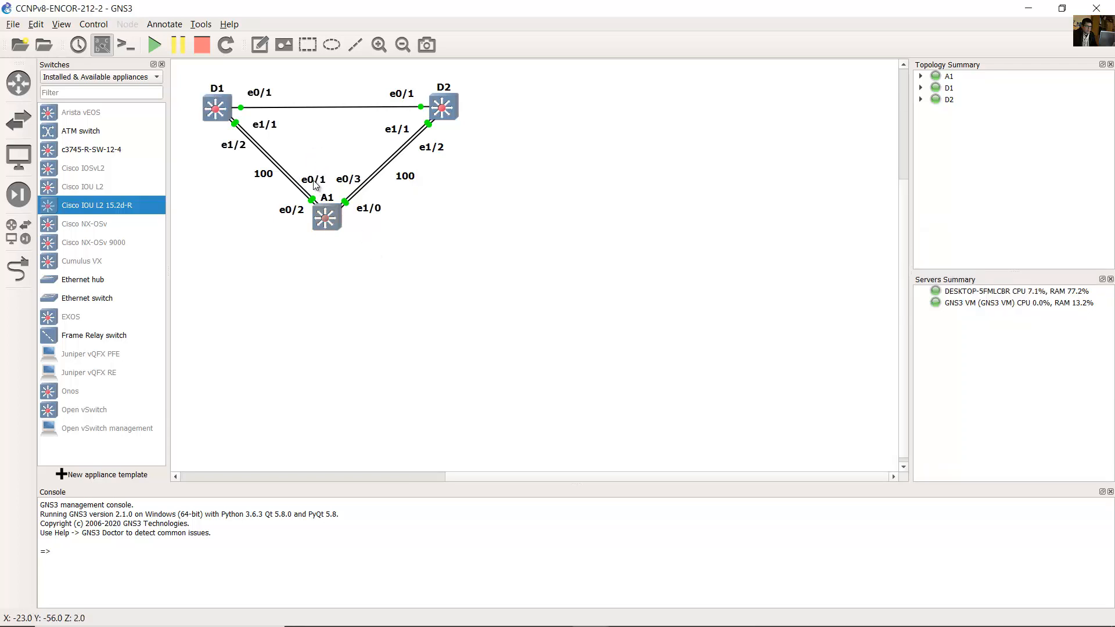
pyautogui.moveTo(314, 185); pyautogui.dragTo(316, 174)
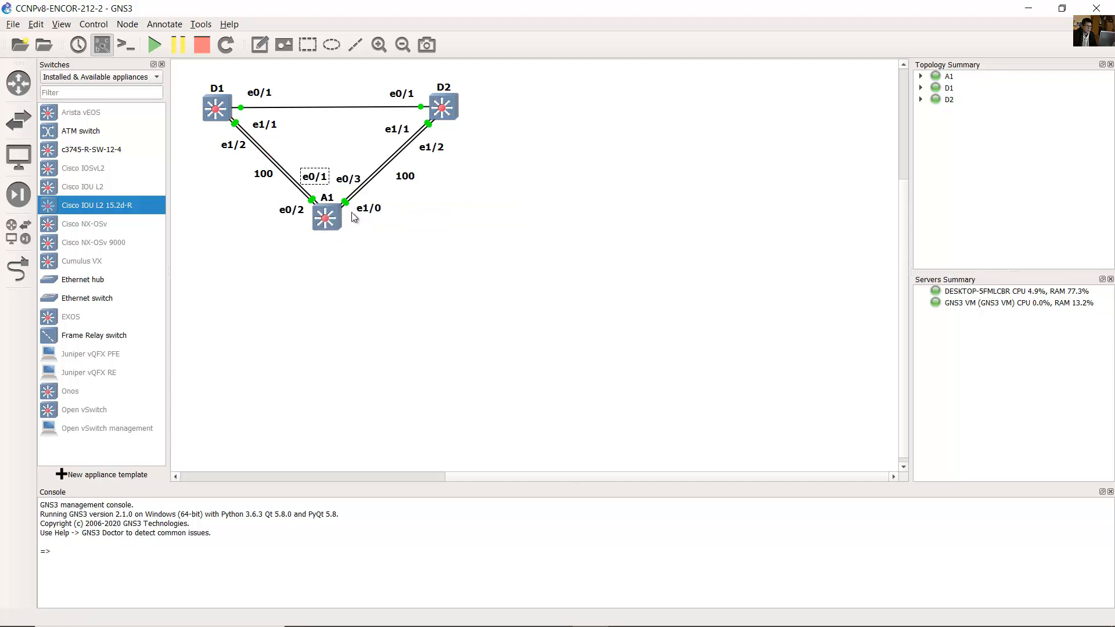
pyautogui.click(485, 150)
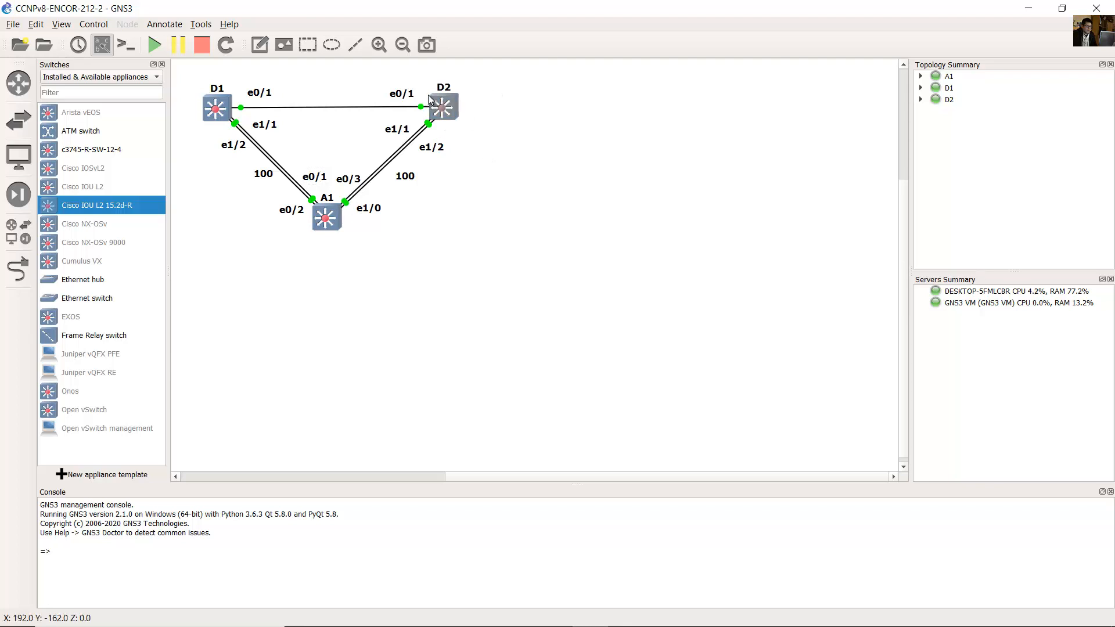
# Step: Check the role, status and cost of Et0/1 in the D2 console against the D1–D2 link in the topology
pyautogui.moveTo(654, 615)
pyautogui.moveTo(734, 613)
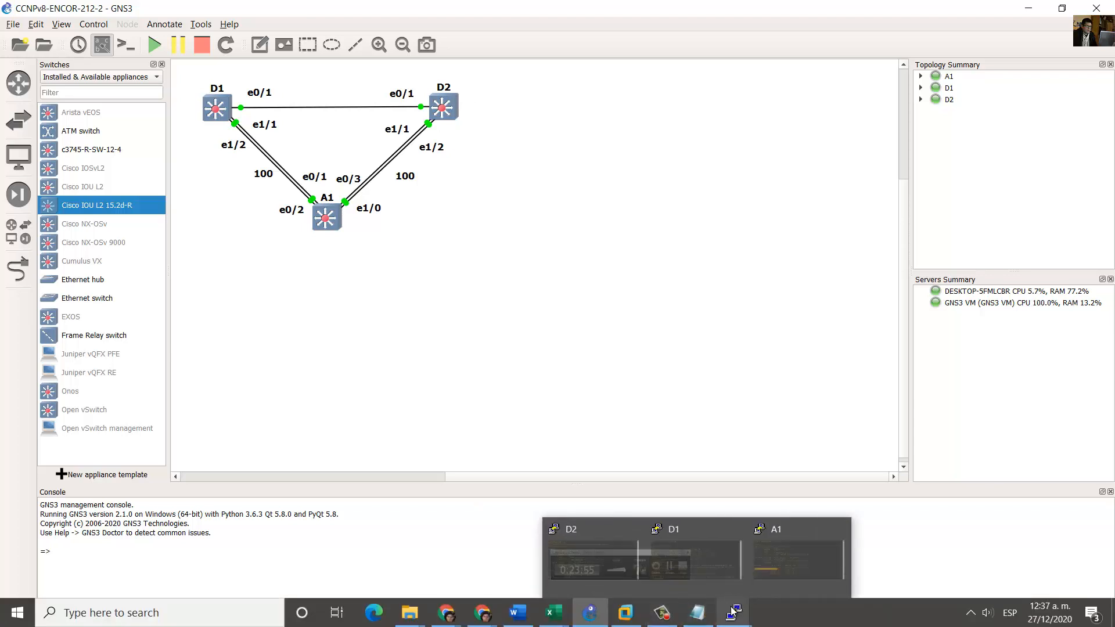
pyautogui.click(633, 558)
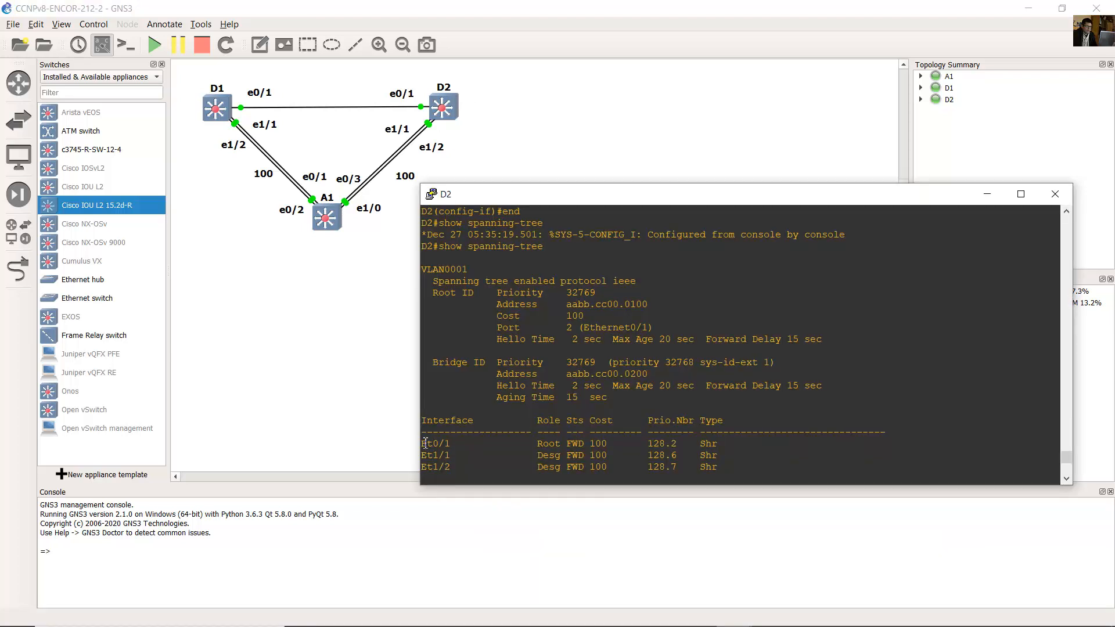
pyautogui.moveTo(424, 444); pyautogui.dragTo(929, 444)
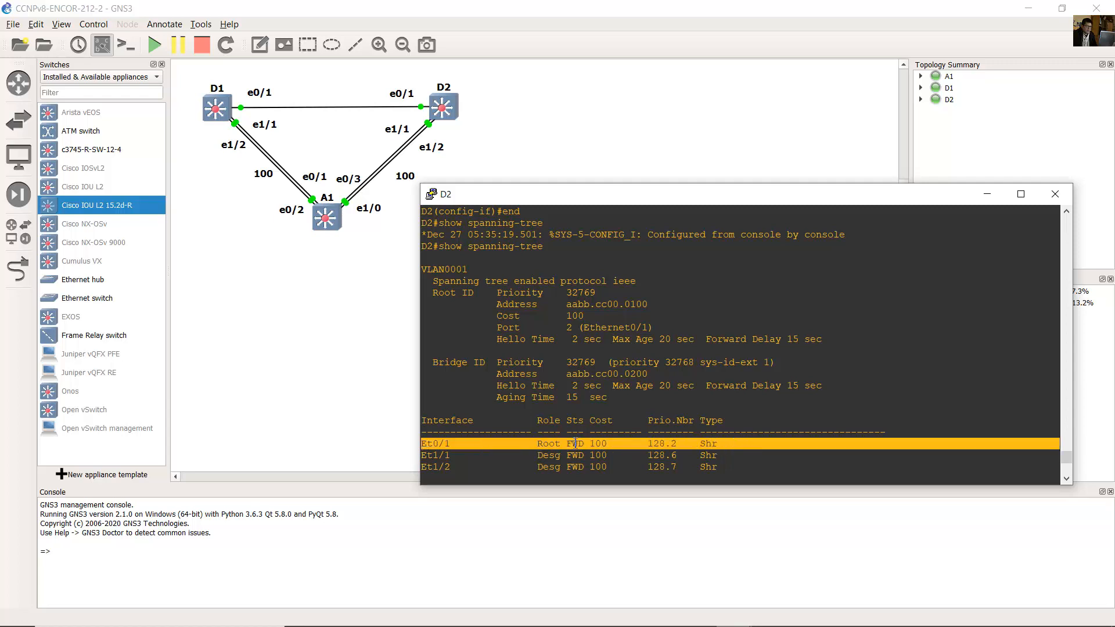
pyautogui.click(570, 322)
pyautogui.click(573, 144)
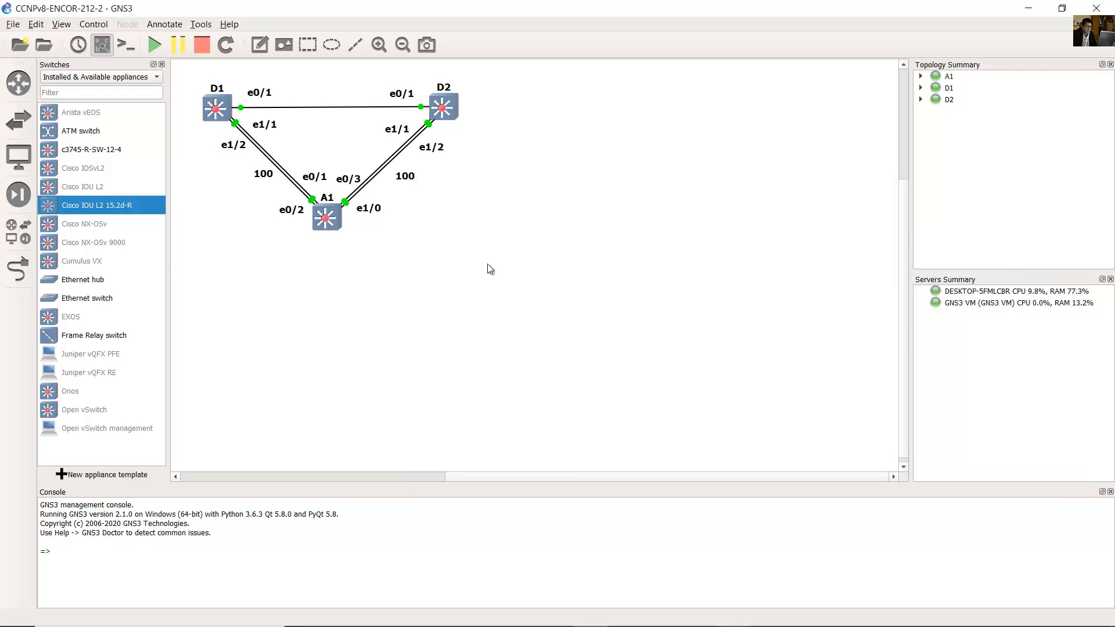
pyautogui.moveTo(665, 614)
pyautogui.moveTo(733, 612)
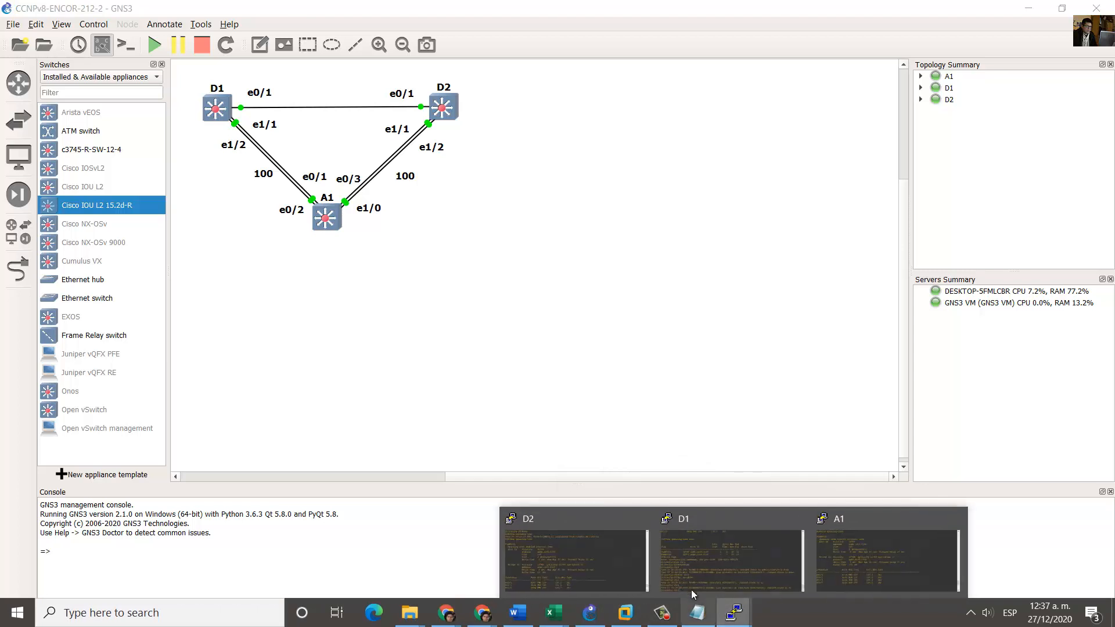
pyautogui.click(588, 557)
pyautogui.moveTo(442, 445); pyautogui.dragTo(649, 450)
pyautogui.click(510, 105)
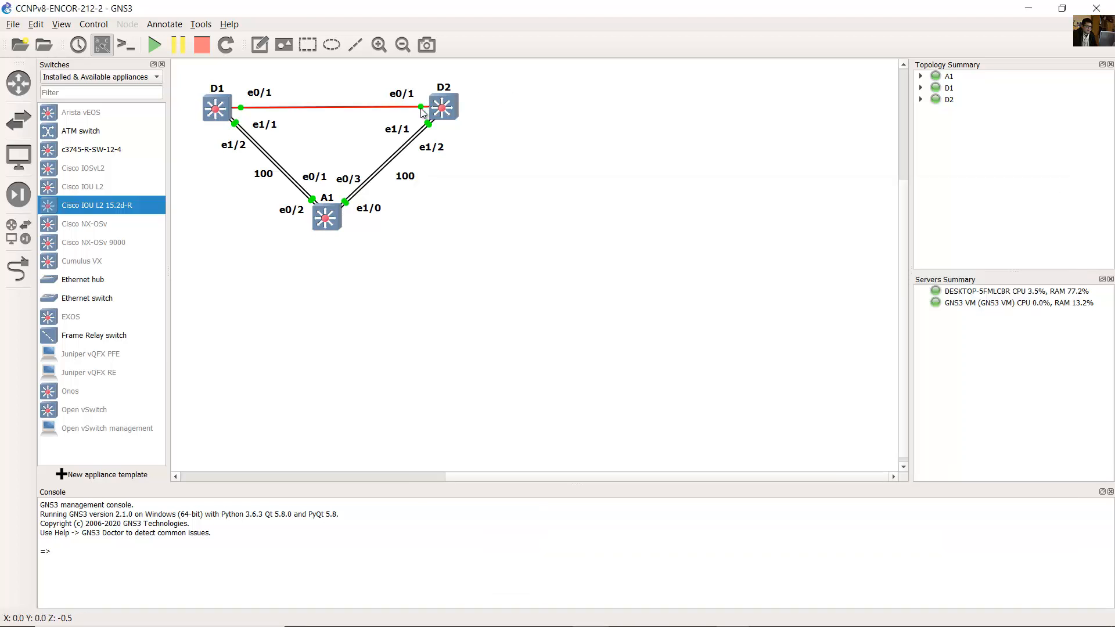
# Step: Examine the Et1/1 and Et1/2 rows in D2's show spanning-tree output and select the matching e1/1 and e1/2 labels in the topology
pyautogui.moveTo(674, 609)
pyautogui.moveTo(734, 616)
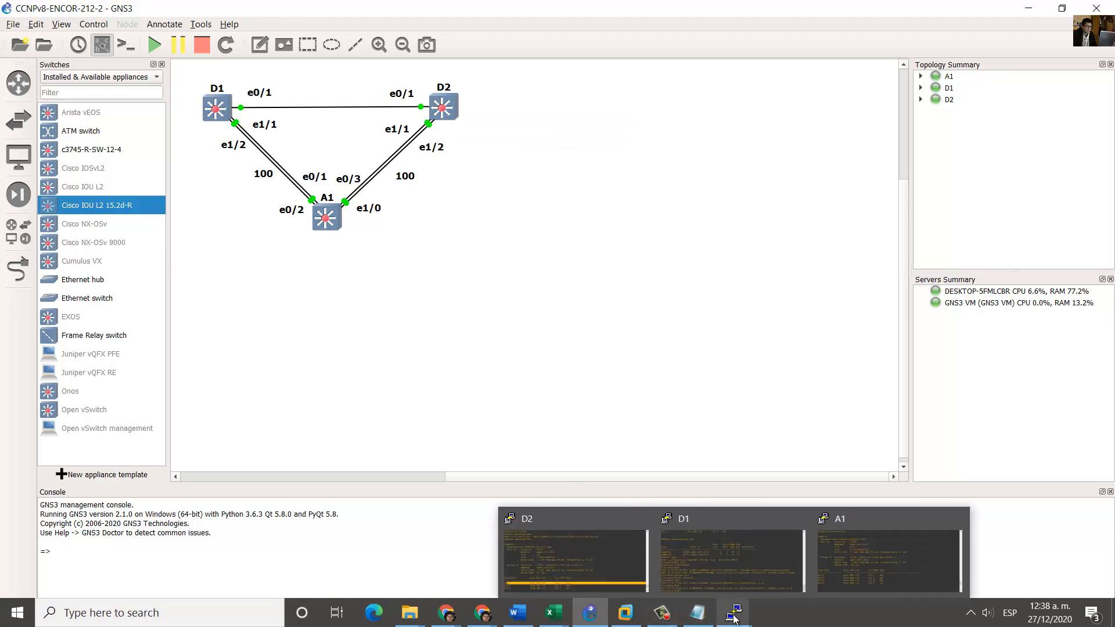
pyautogui.click(625, 578)
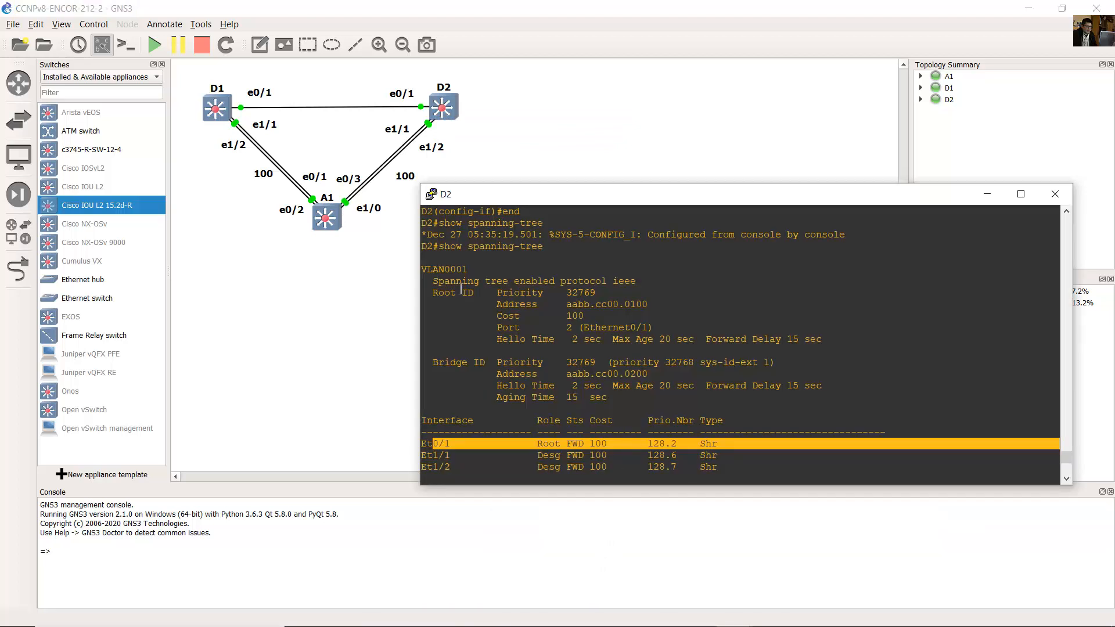
pyautogui.tripleClick(429, 249)
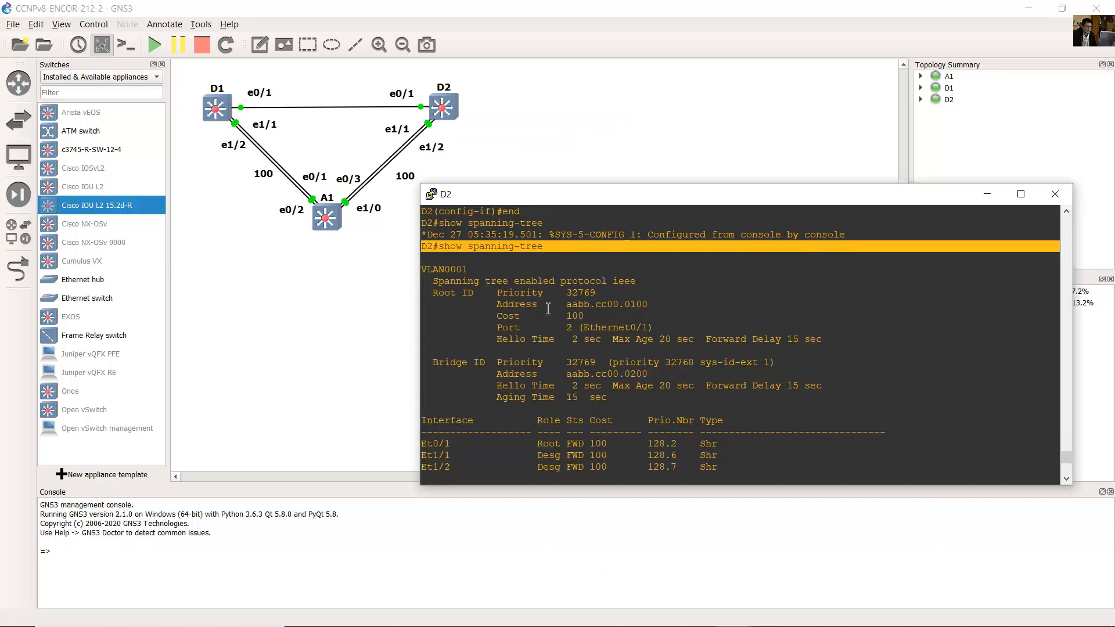
pyautogui.click(523, 418)
pyautogui.moveTo(448, 455); pyautogui.dragTo(664, 467)
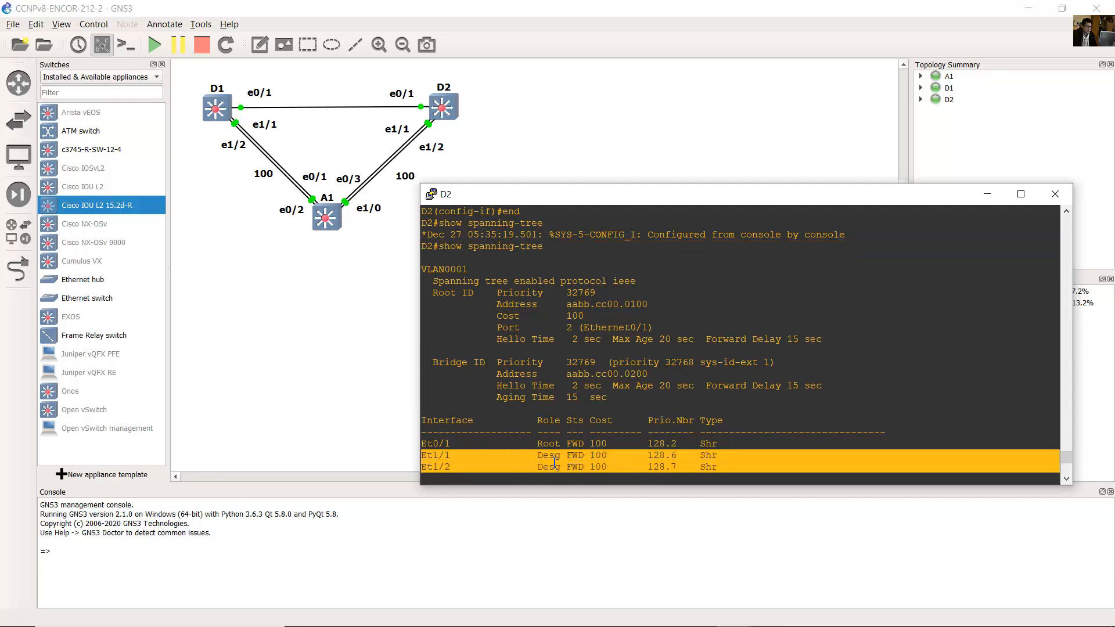
pyautogui.click(380, 129)
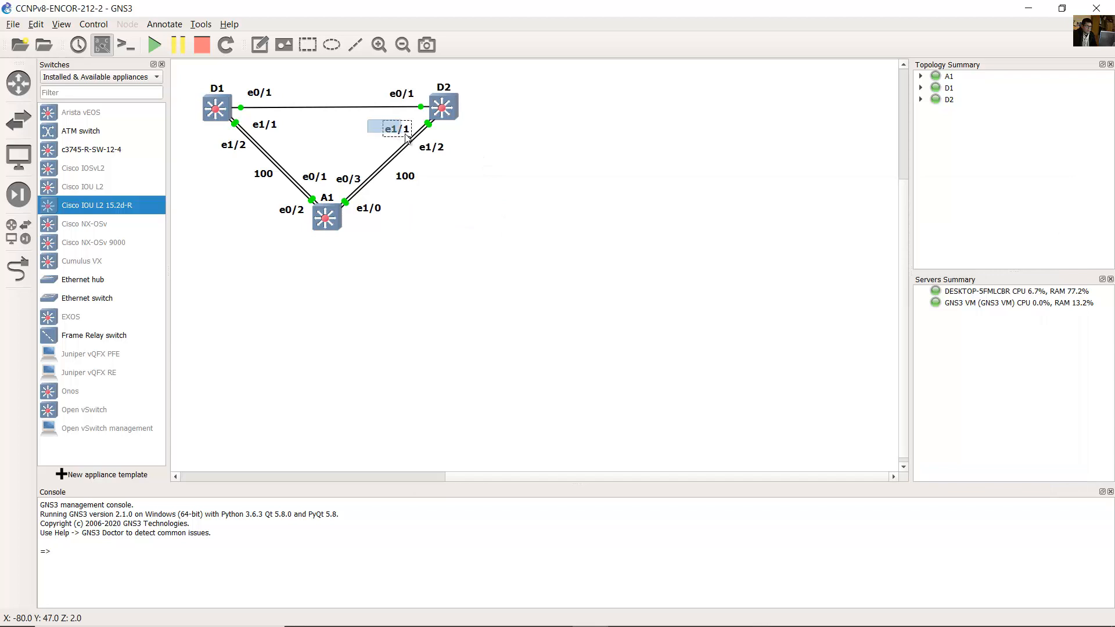
pyautogui.moveTo(406, 138); pyautogui.dragTo(447, 148)
# Step: Locate A1's ports on the D2–A1 links in the topology and nudge their e0/3 and e1/0 labels slightly upward
pyautogui.click(354, 124)
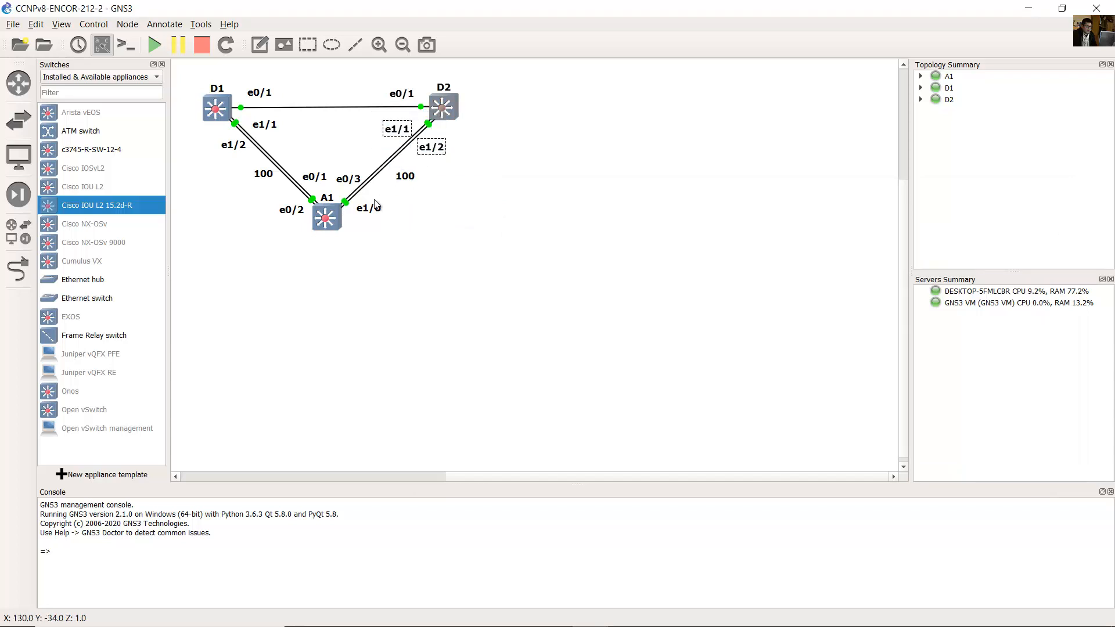
pyautogui.click(370, 195)
pyautogui.moveTo(352, 180); pyautogui.dragTo(367, 211)
pyautogui.moveTo(357, 158); pyautogui.dragTo(373, 198)
pyautogui.click(352, 156)
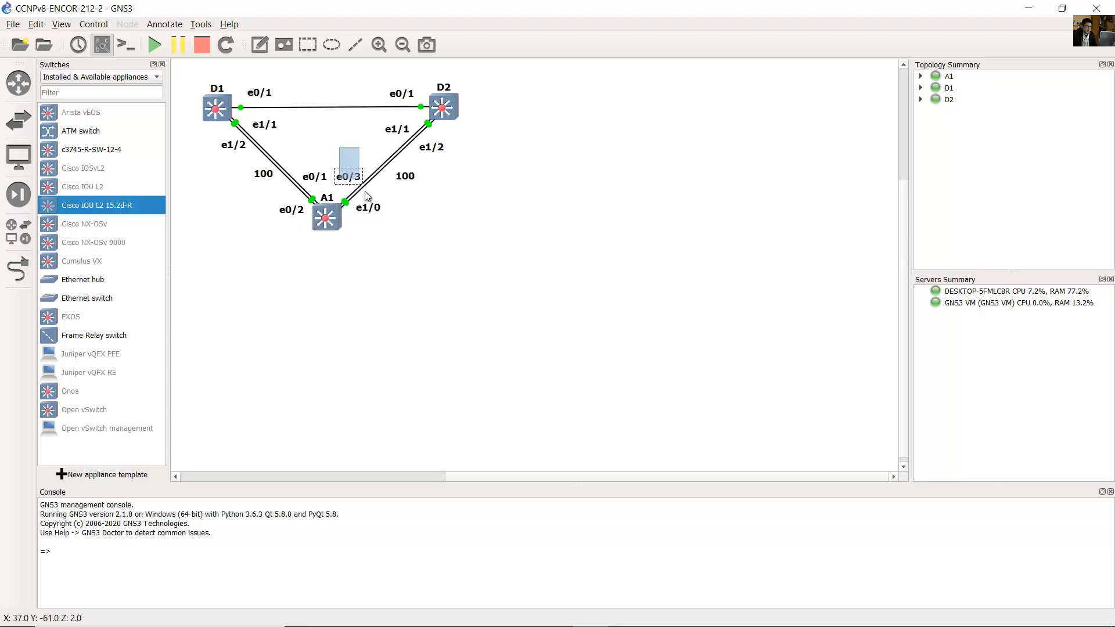
pyautogui.moveTo(339, 147); pyautogui.dragTo(431, 202)
pyautogui.click(388, 165)
pyautogui.moveTo(366, 149); pyautogui.dragTo(356, 184)
pyautogui.click(360, 144)
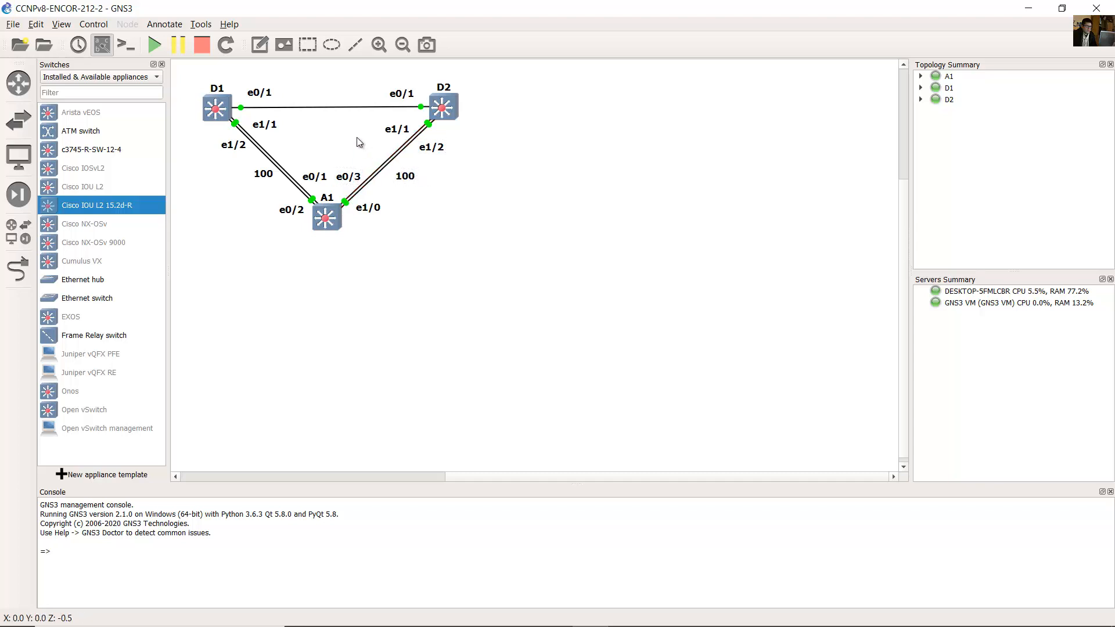
# Step: Examine the role and status of Et0/3 and Et1/0 in A1's show spanning-tree output
pyautogui.moveTo(722, 612)
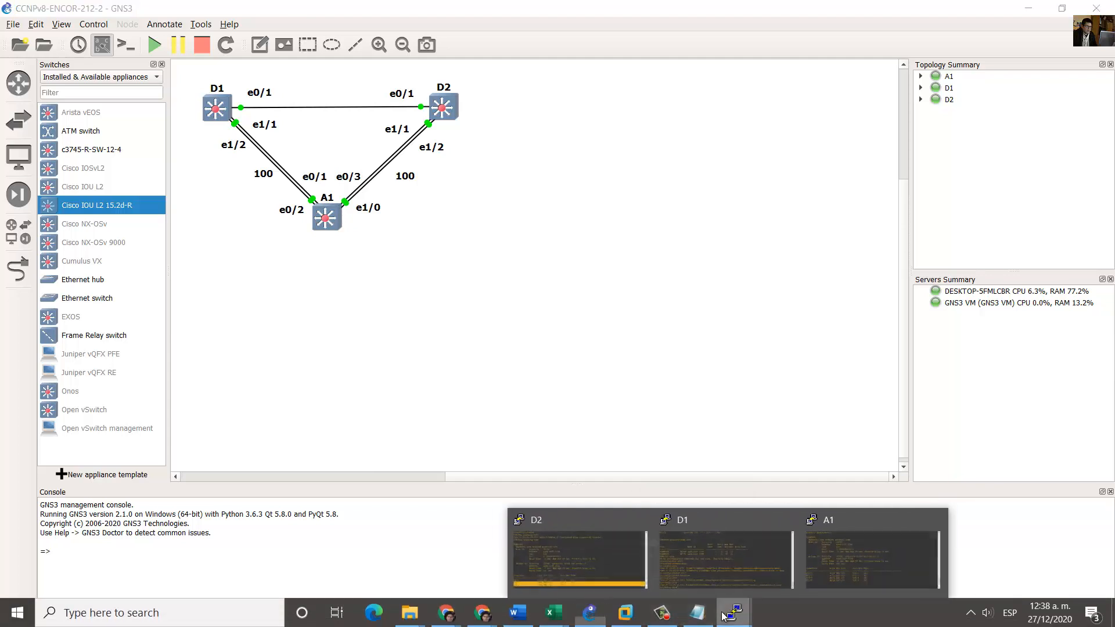
pyautogui.click(858, 564)
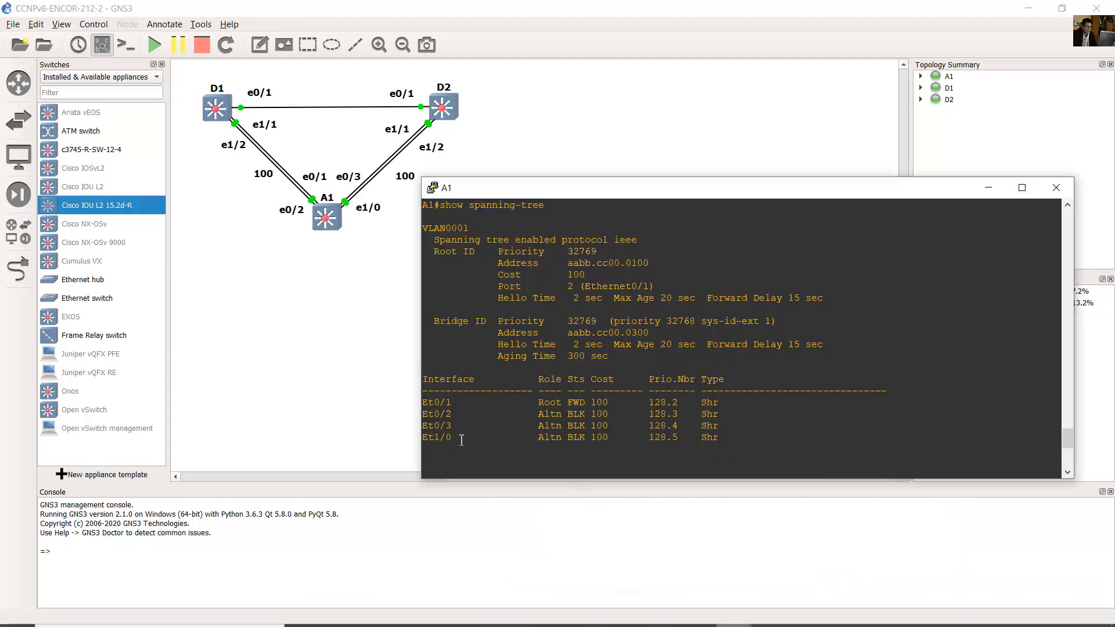
pyautogui.moveTo(433, 426); pyautogui.dragTo(740, 438)
pyautogui.click(587, 439)
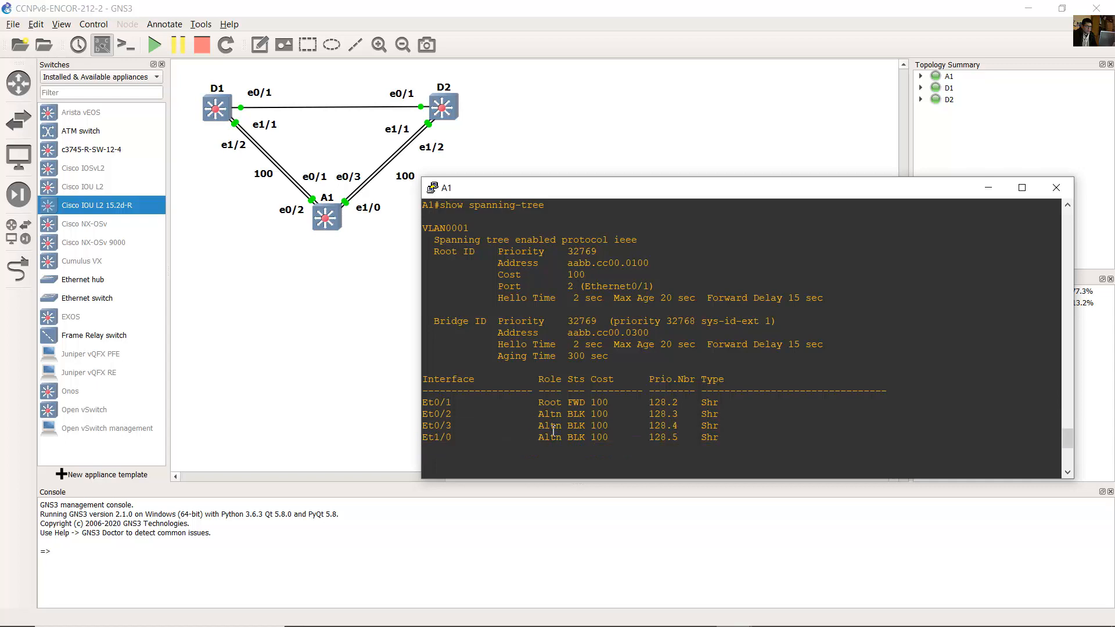
pyautogui.moveTo(533, 426); pyautogui.dragTo(755, 439)
# Step: Switch to the lab guide in Word, highlight the sentence about A1's Alternate Role interfaces, and change Fa0/3 to e0/3 in the table above it
pyautogui.hotkey('alt', 'Tab')
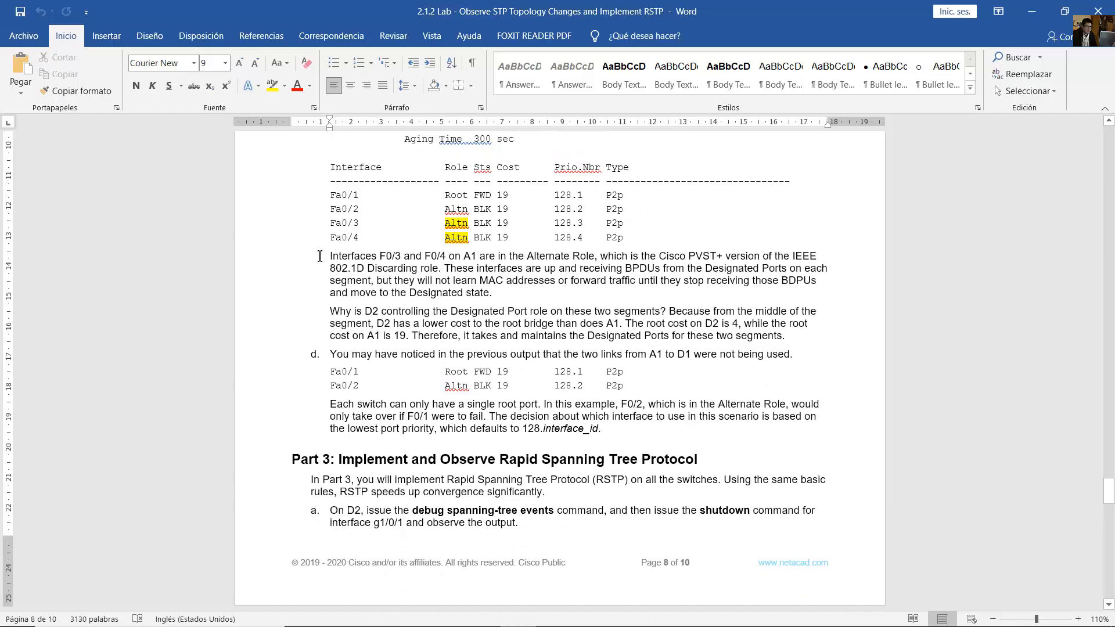
pyautogui.click(326, 256)
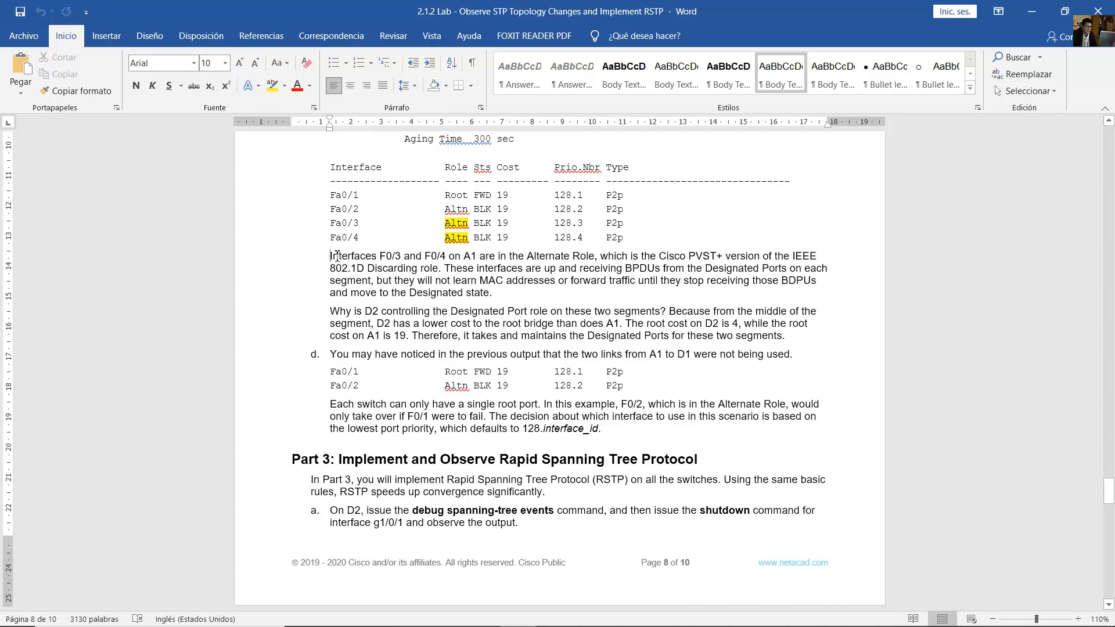
pyautogui.moveTo(337, 256); pyautogui.dragTo(598, 258)
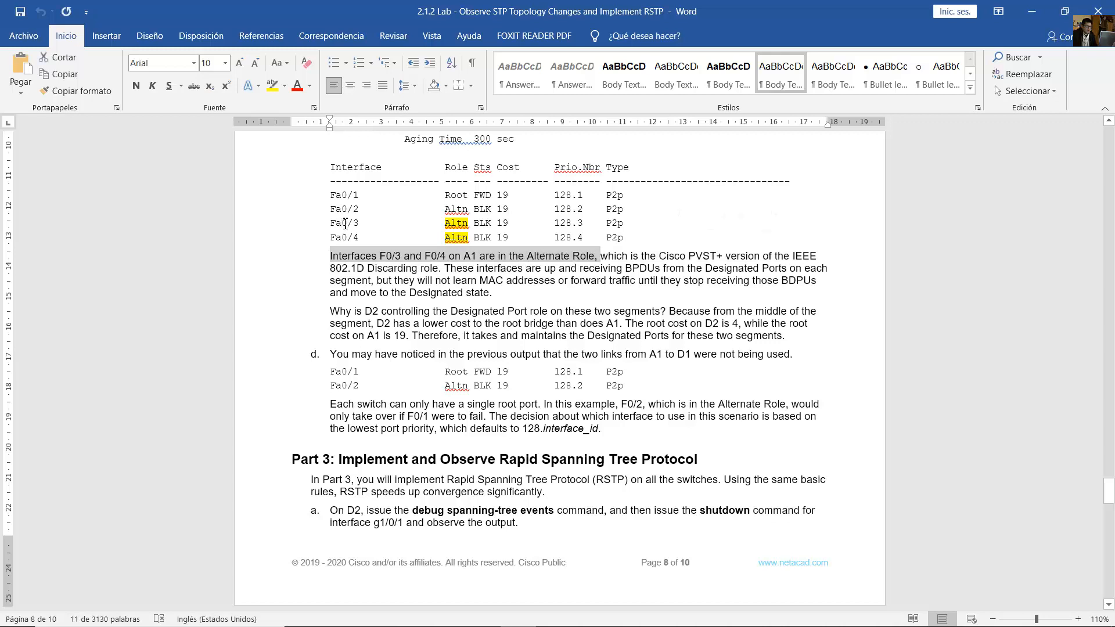
pyautogui.click(345, 223)
pyautogui.press('BackSpace')
pyautogui.press('BackSpace')
pyautogui.write('e')
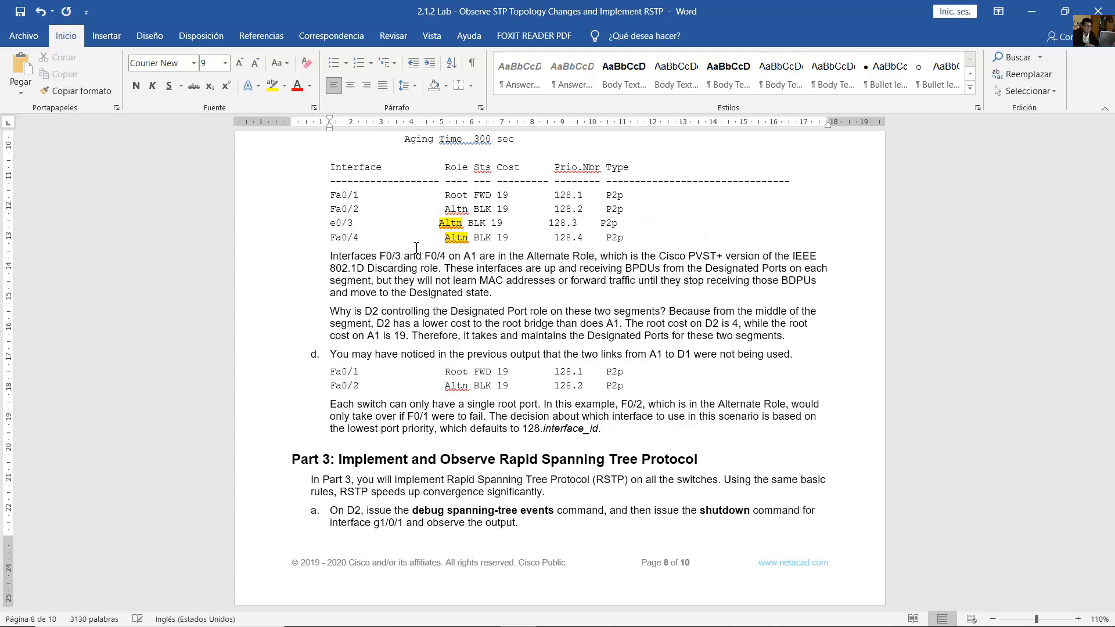
# Step: Change the Fa0/4 entry in the same interface table to e1/0
pyautogui.press('Right')
pyautogui.press('BackSpace')
pyautogui.press('BackSpace')
pyautogui.write('e')
pyautogui.press('Right')
pyautogui.press('BackSpace')
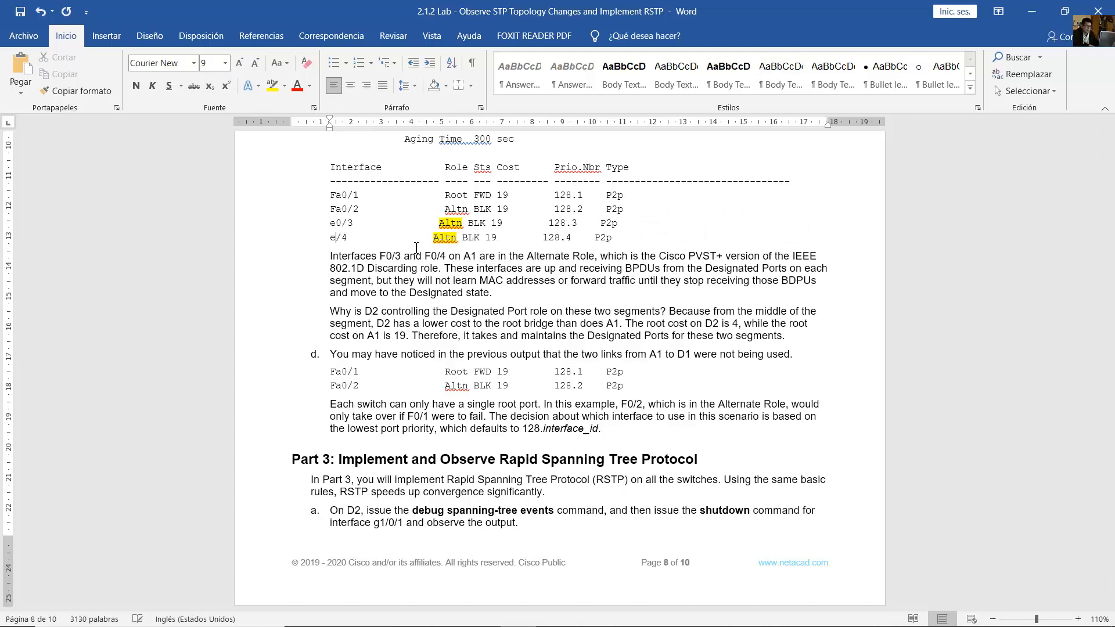
pyautogui.write('1')
pyautogui.press('Right')
pyautogui.press('Right')
pyautogui.press('BackSpace')
pyautogui.write('0')
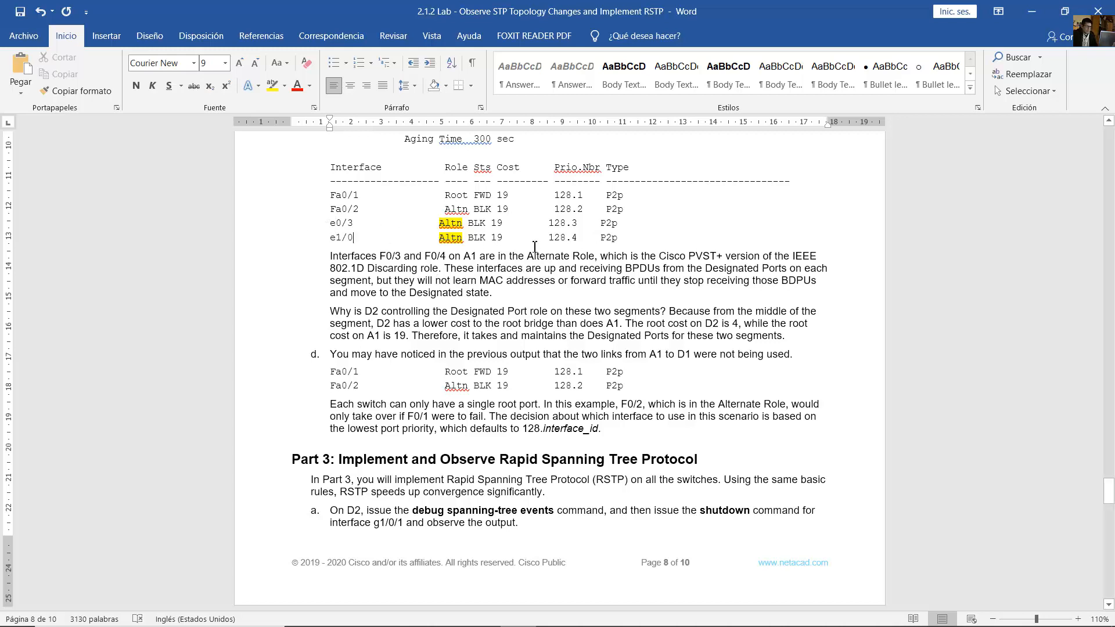
# Step: Review the e0/3 and e1/0 rows together with the paragraph explaining A1's Alternate Role ports
pyautogui.moveTo(331, 224); pyautogui.dragTo(650, 241)
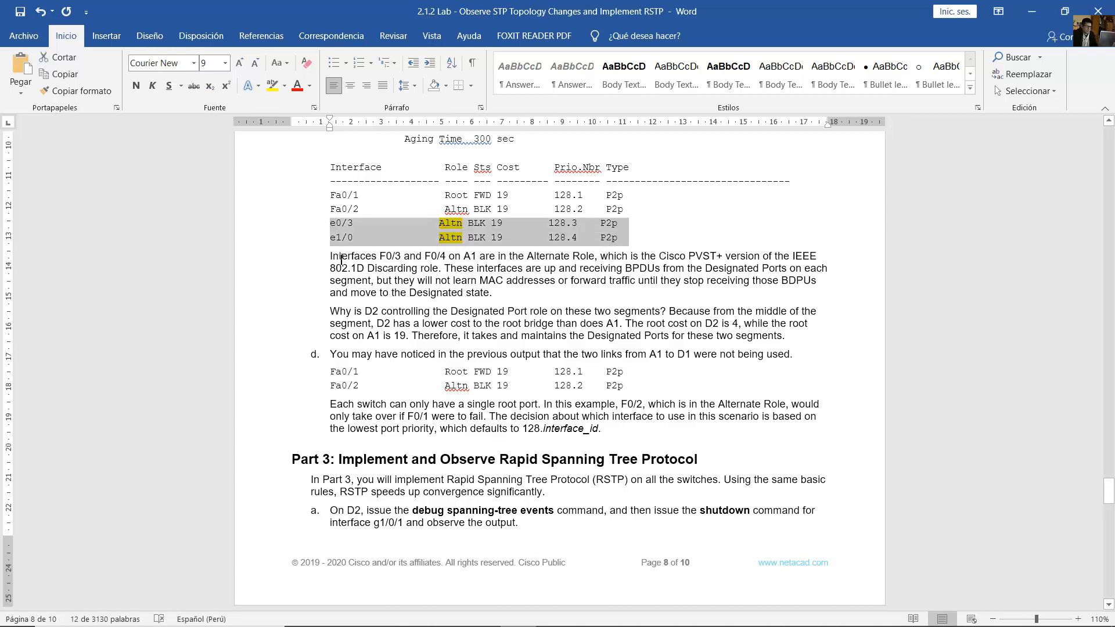
pyautogui.moveTo(341, 259); pyautogui.dragTo(815, 280)
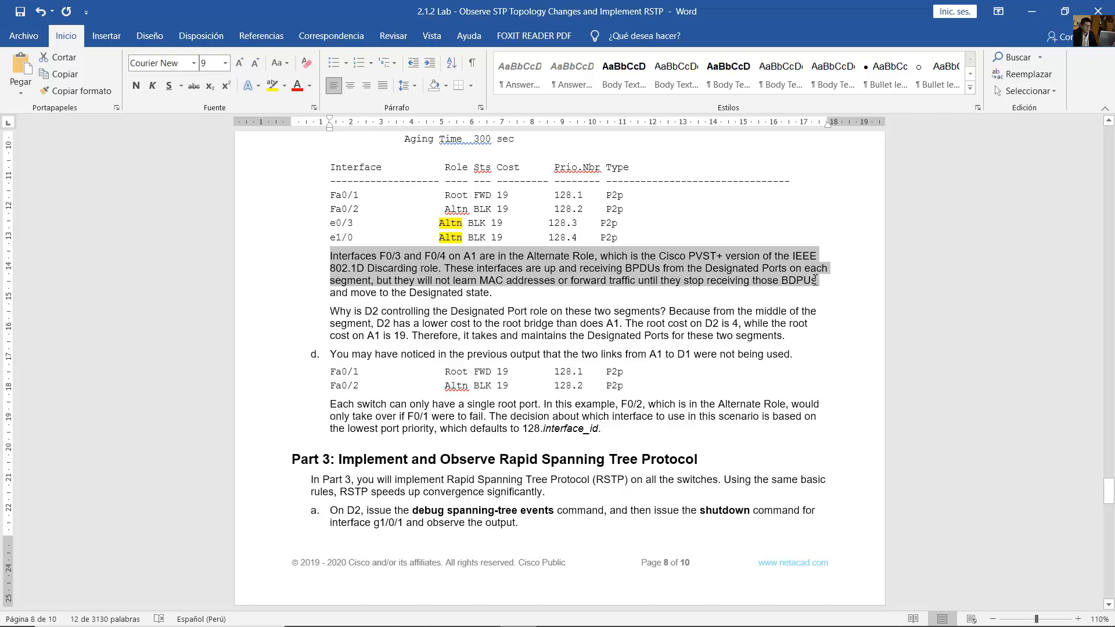
pyautogui.moveTo(549, 281); pyautogui.dragTo(497, 293)
pyautogui.click(498, 294)
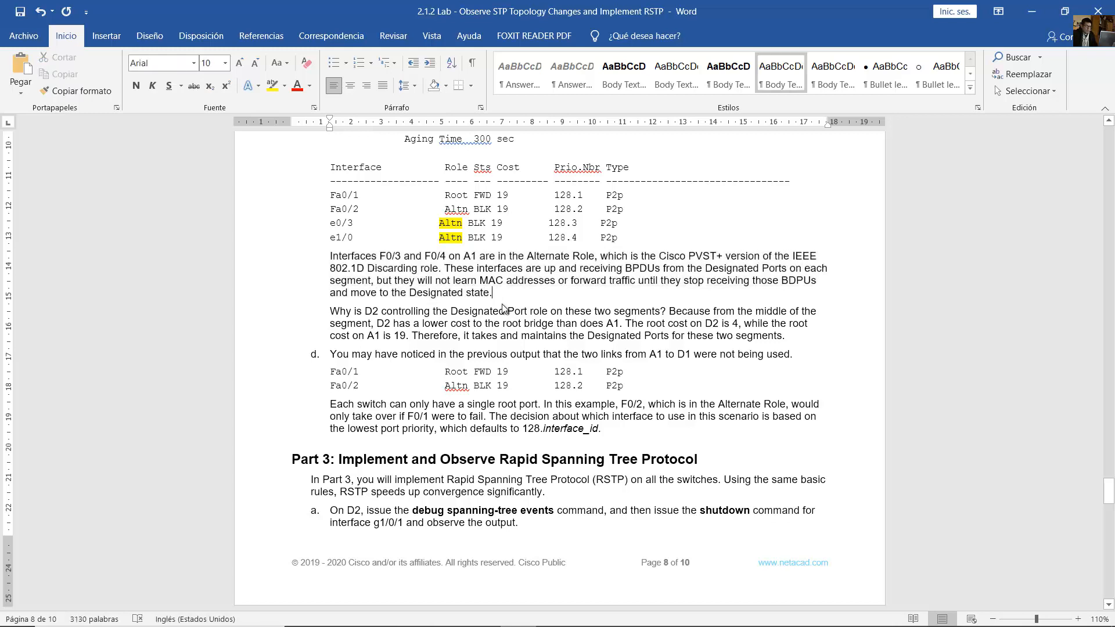
# Step: Read the paragraph on why D2 controls the Designated Port role, highlighting the root cost comparison between D2 and A1
pyautogui.moveTo(335, 311); pyautogui.dragTo(745, 327)
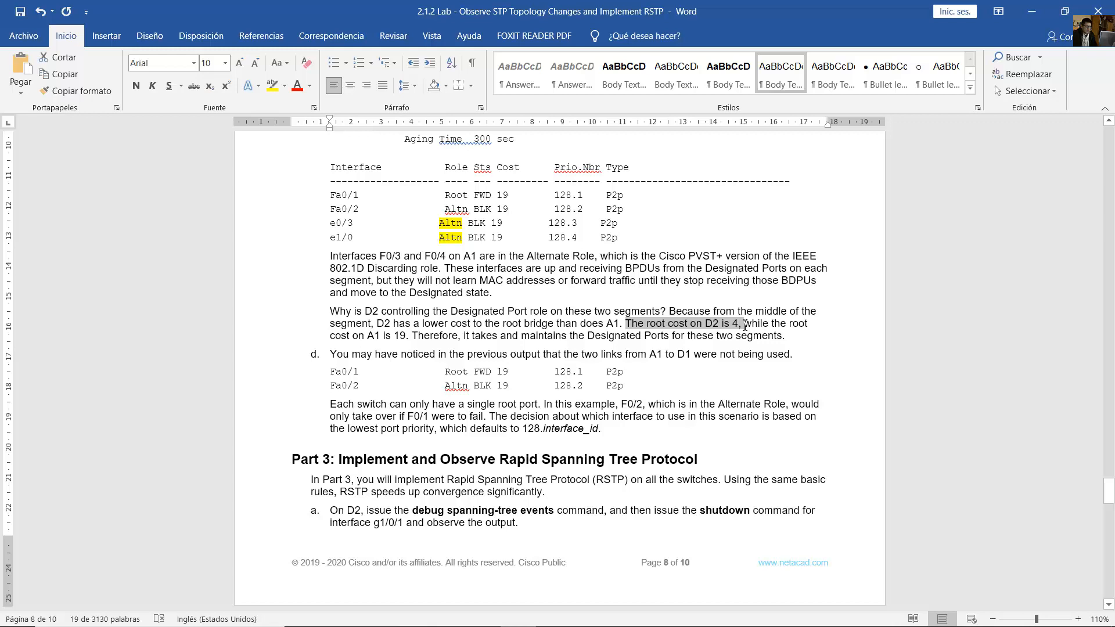
pyautogui.moveTo(745, 327); pyautogui.dragTo(411, 336)
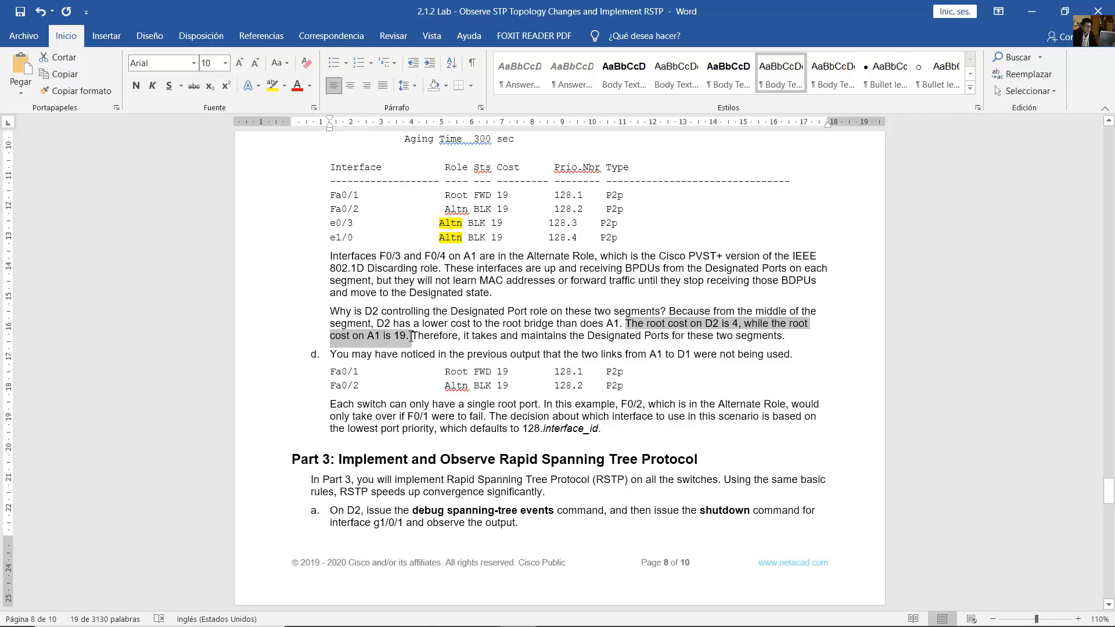
pyautogui.moveTo(419, 337); pyautogui.dragTo(789, 336)
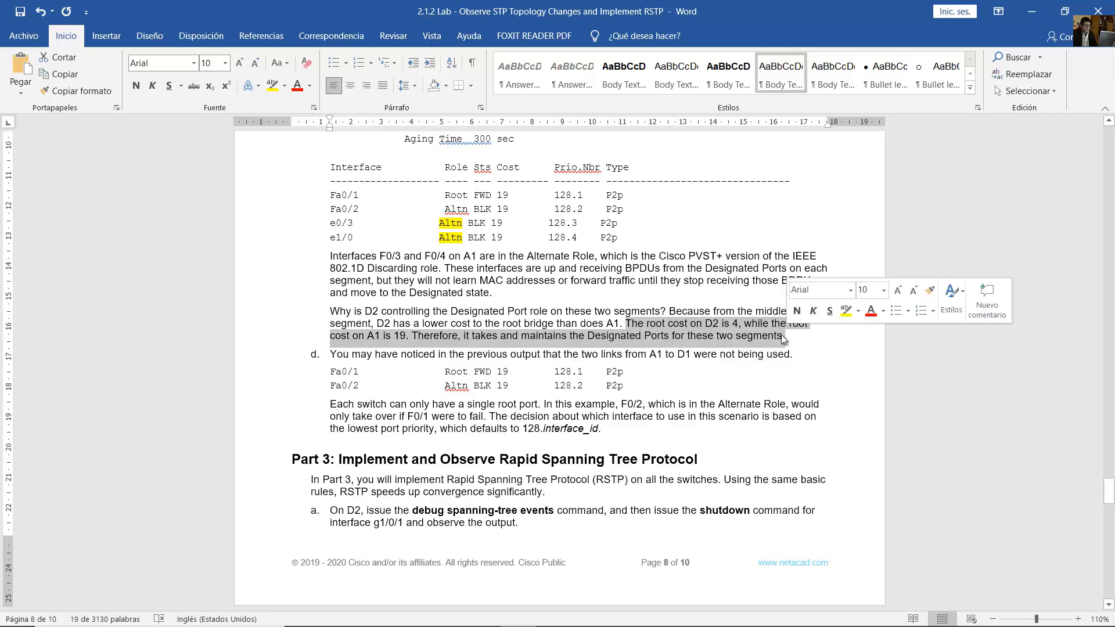
pyautogui.click(704, 356)
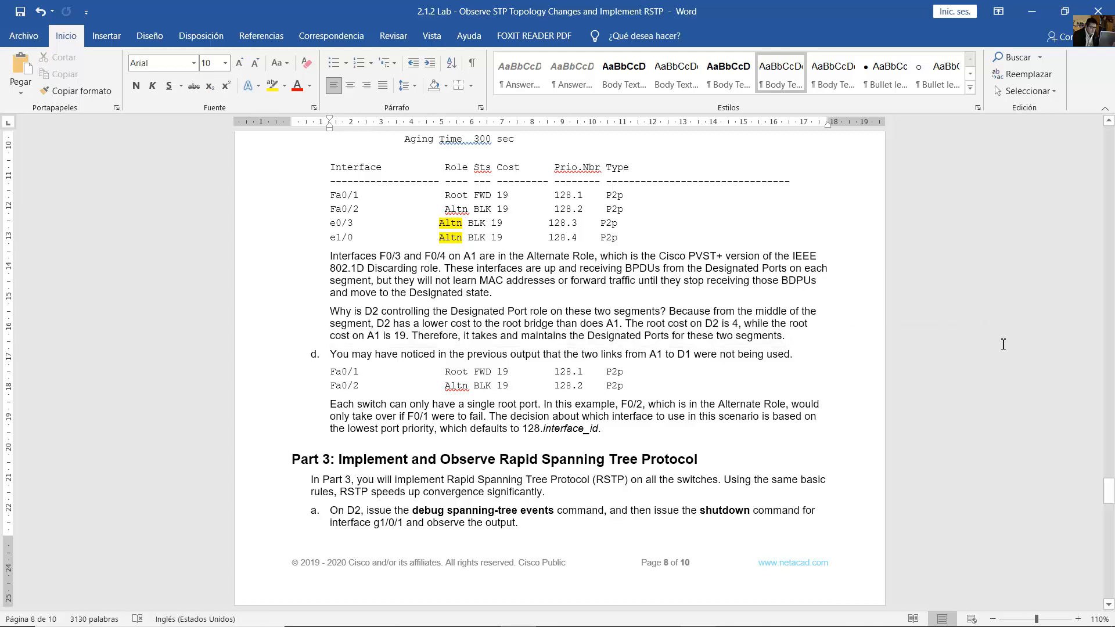
# Step: View the topology diagram at the start of the lab guide, switch to GNS3, and select both ends' port labels on the D2–A1 links
pyautogui.moveTo(1110, 492); pyautogui.dragTo(1109, 134)
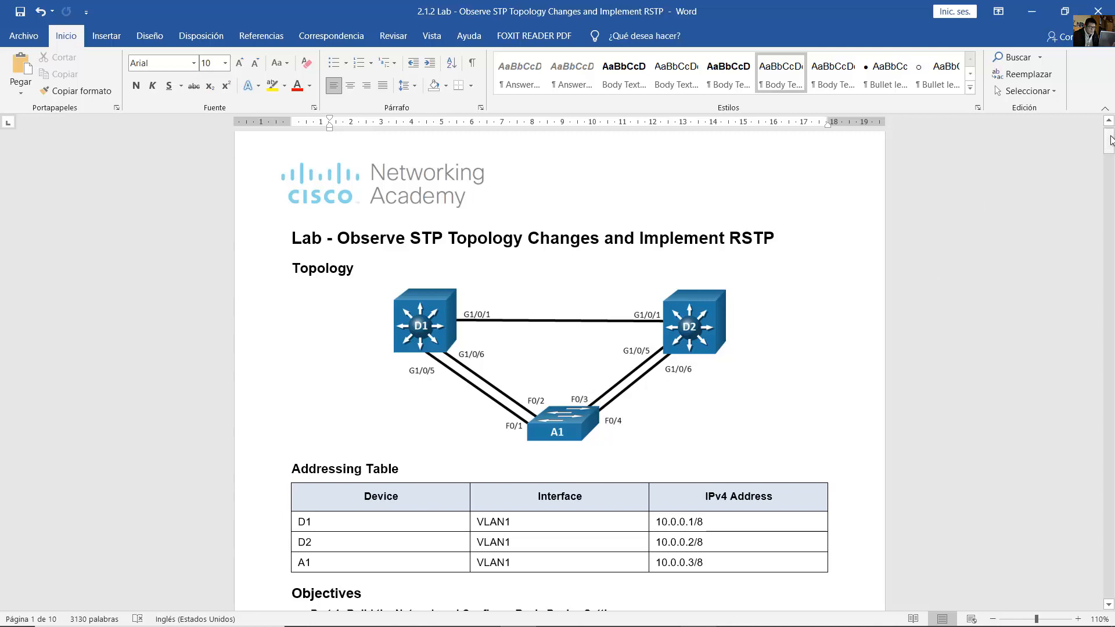
pyautogui.click(589, 613)
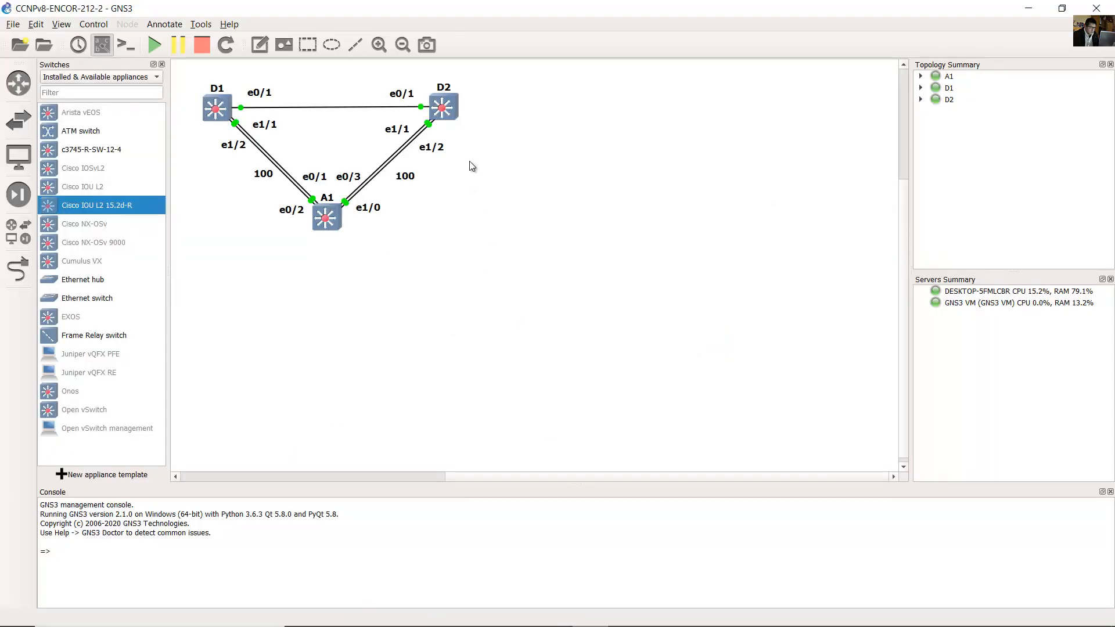
pyautogui.moveTo(487, 155); pyautogui.dragTo(390, 127)
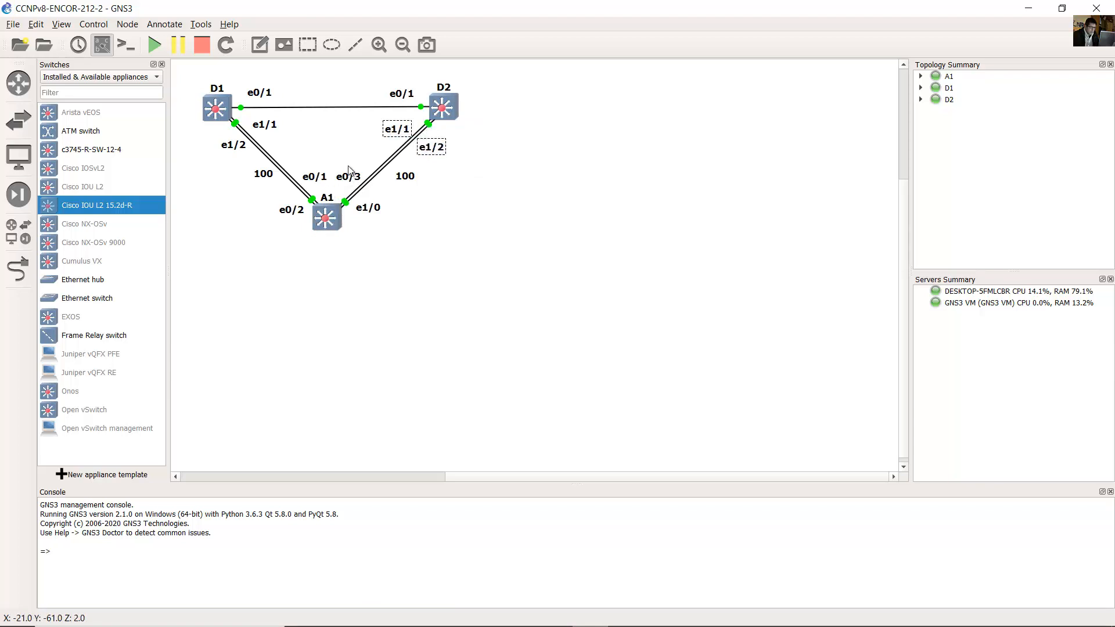
pyautogui.moveTo(340, 154); pyautogui.dragTo(376, 218)
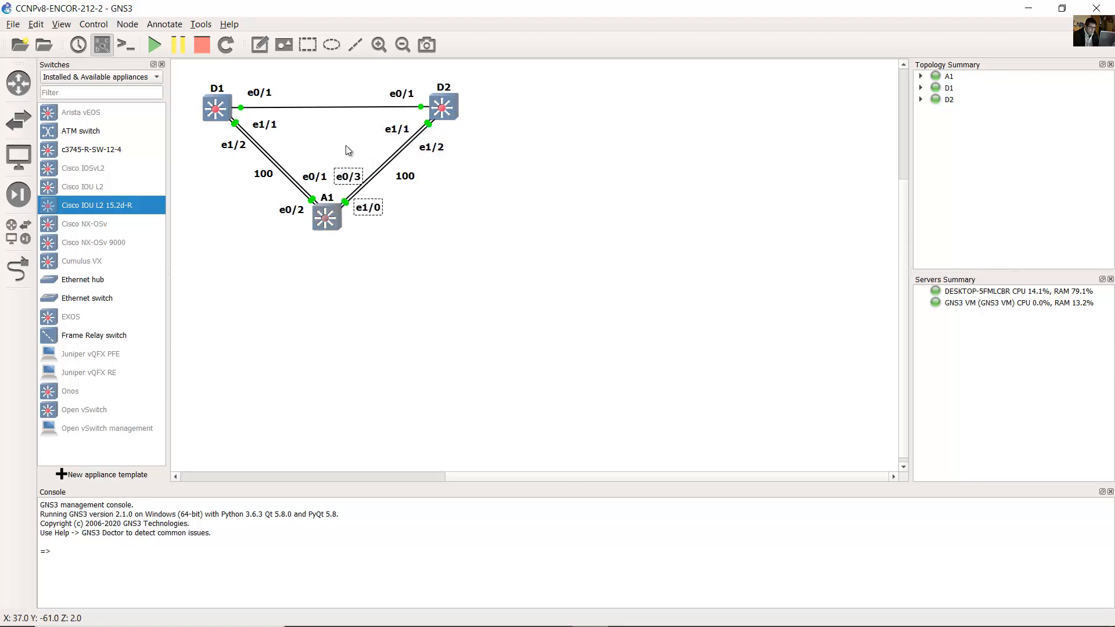
pyautogui.click(354, 167)
pyautogui.moveTo(356, 172); pyautogui.dragTo(376, 216)
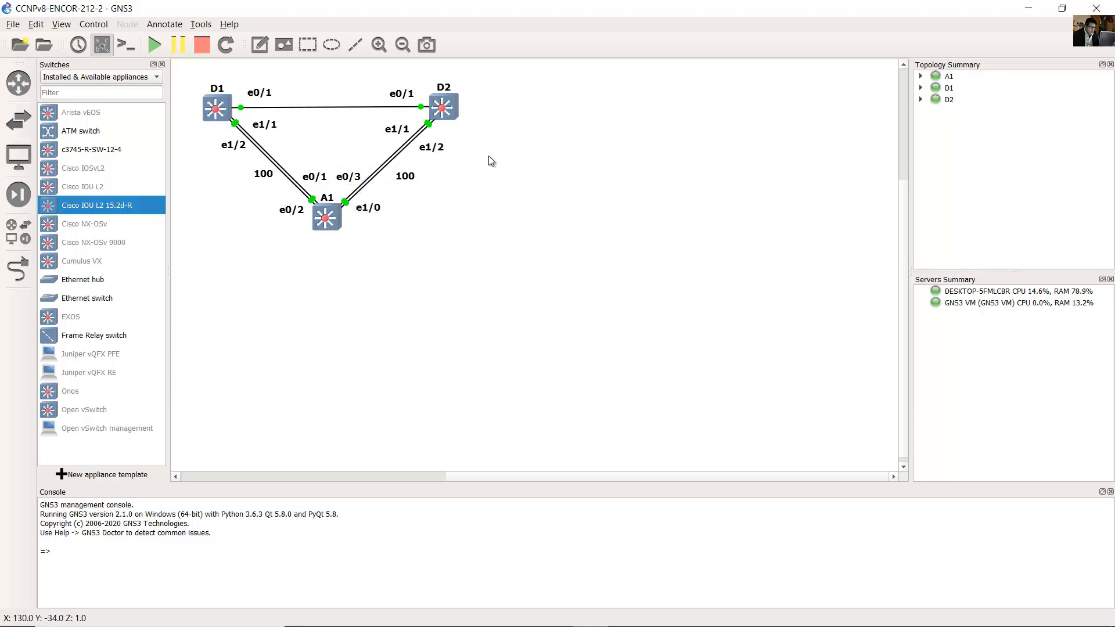
pyautogui.moveTo(489, 155); pyautogui.dragTo(397, 129)
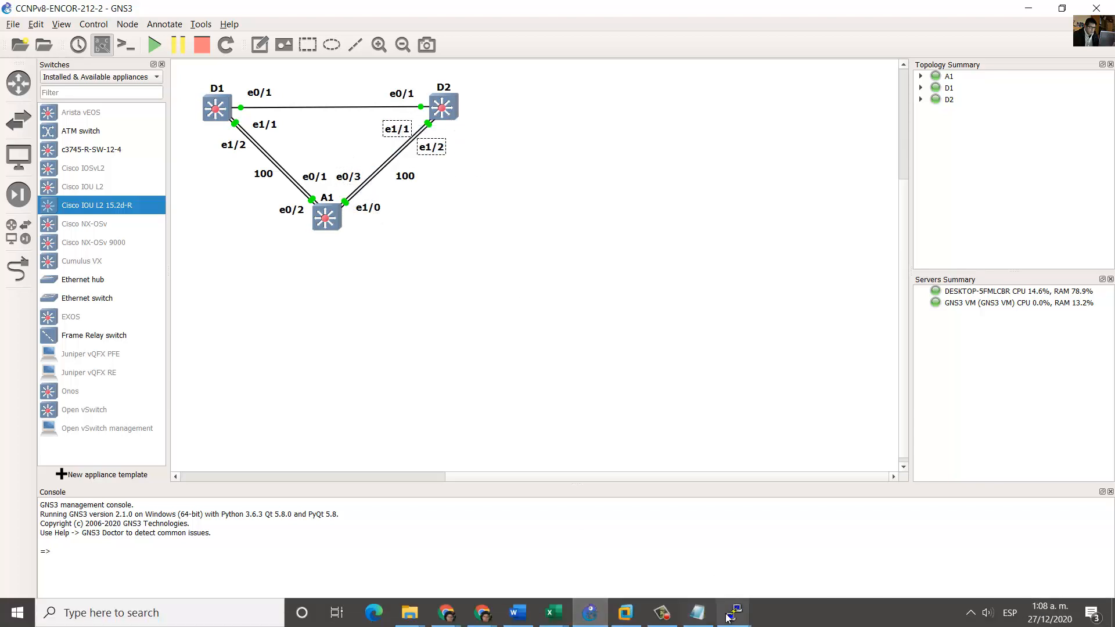
# Step: Compare the Et1/1 and Et1/2 rows in D2's spanning-tree output with the Et0/3 and Et1/0 rows in A1's
pyautogui.moveTo(732, 614)
pyautogui.click(572, 560)
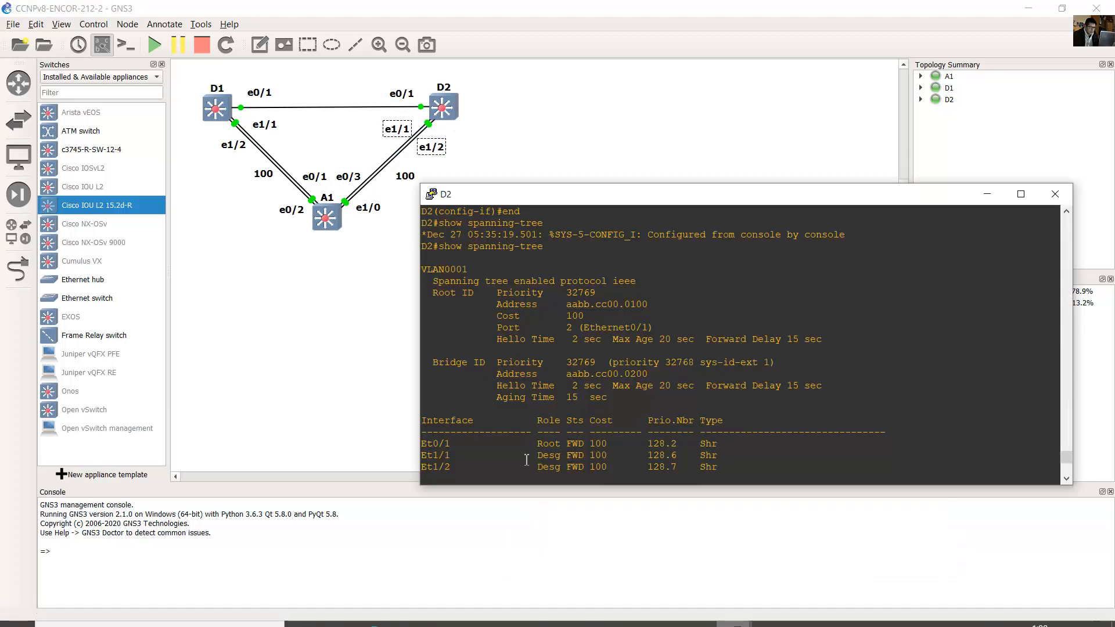
pyautogui.moveTo(534, 455); pyautogui.dragTo(741, 468)
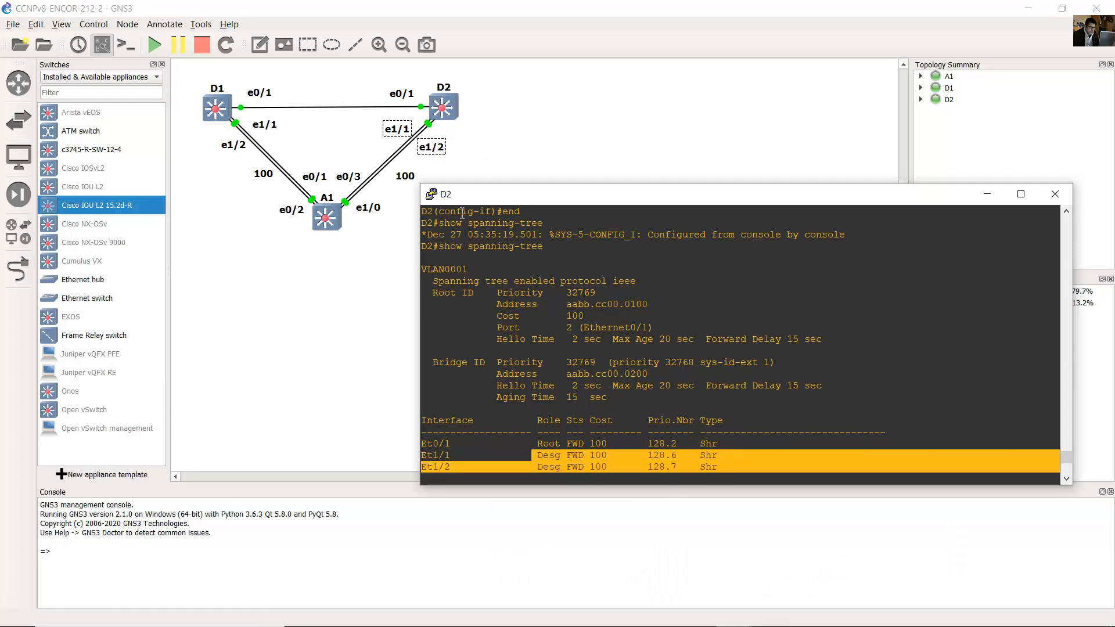
pyautogui.click(372, 257)
pyautogui.moveTo(734, 612)
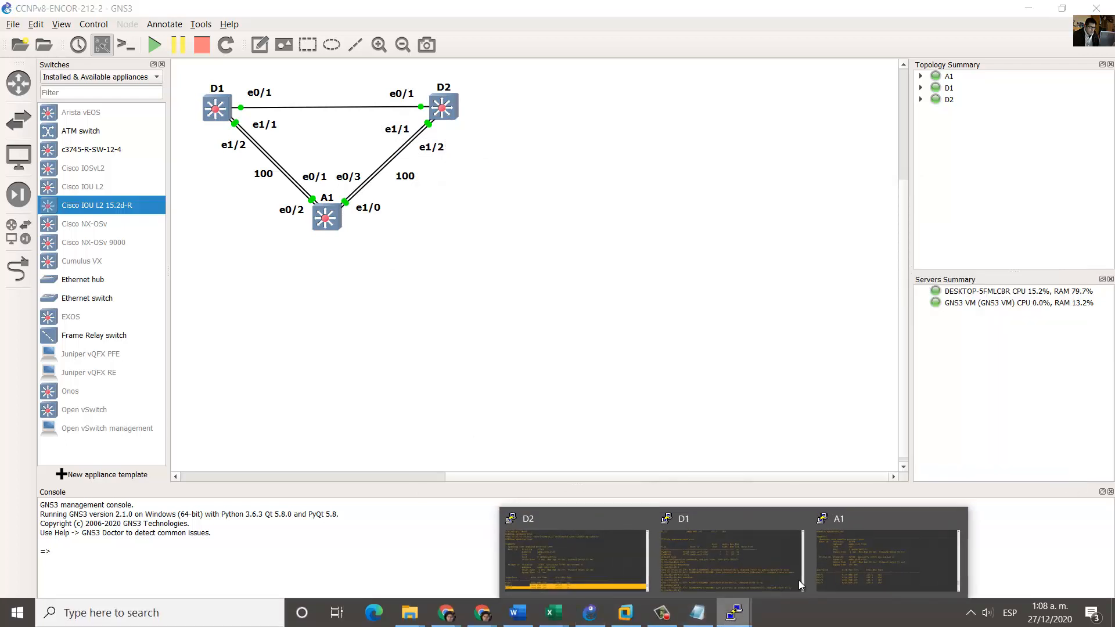
pyautogui.click(830, 566)
pyautogui.moveTo(435, 426); pyautogui.dragTo(758, 443)
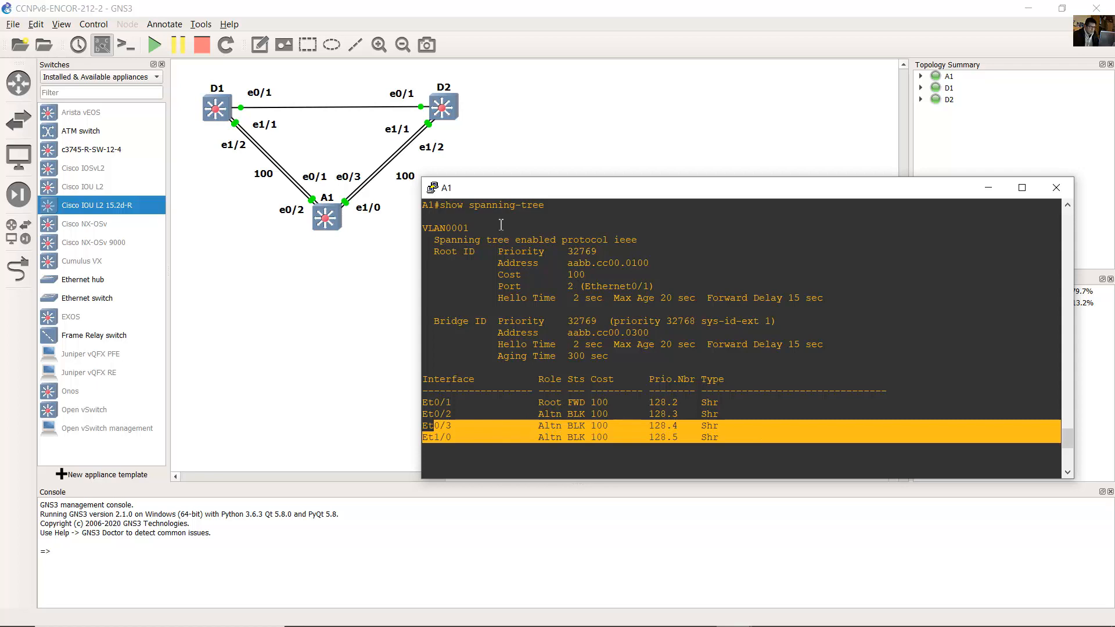
pyautogui.click(471, 134)
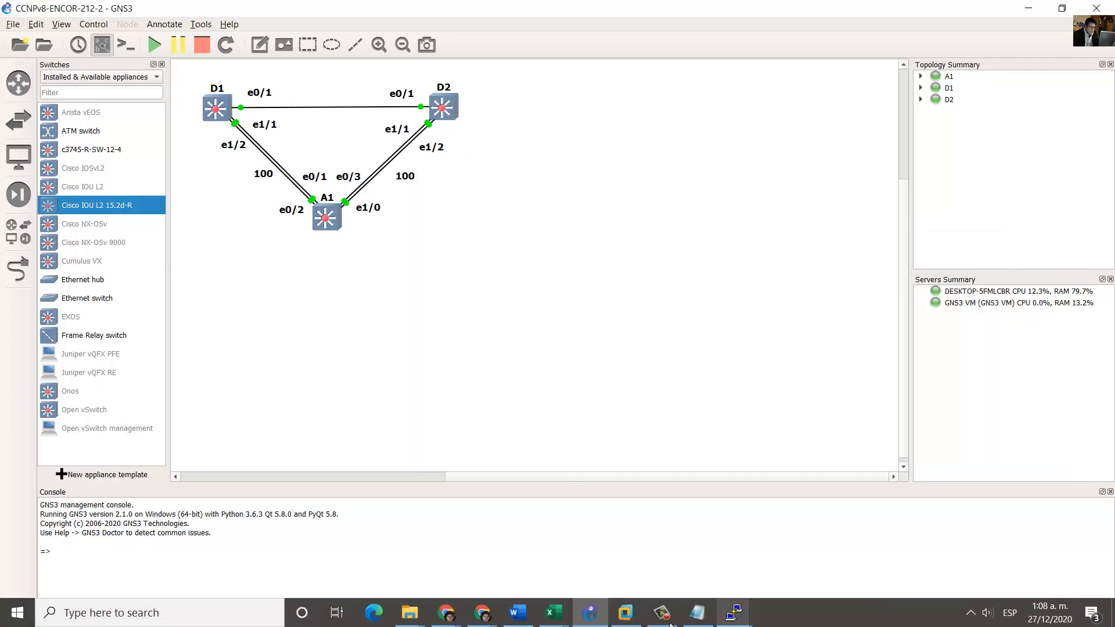
# Step: Inspect the Bridge ID address in D2's show spanning-tree output
pyautogui.moveTo(734, 613)
pyautogui.click(607, 556)
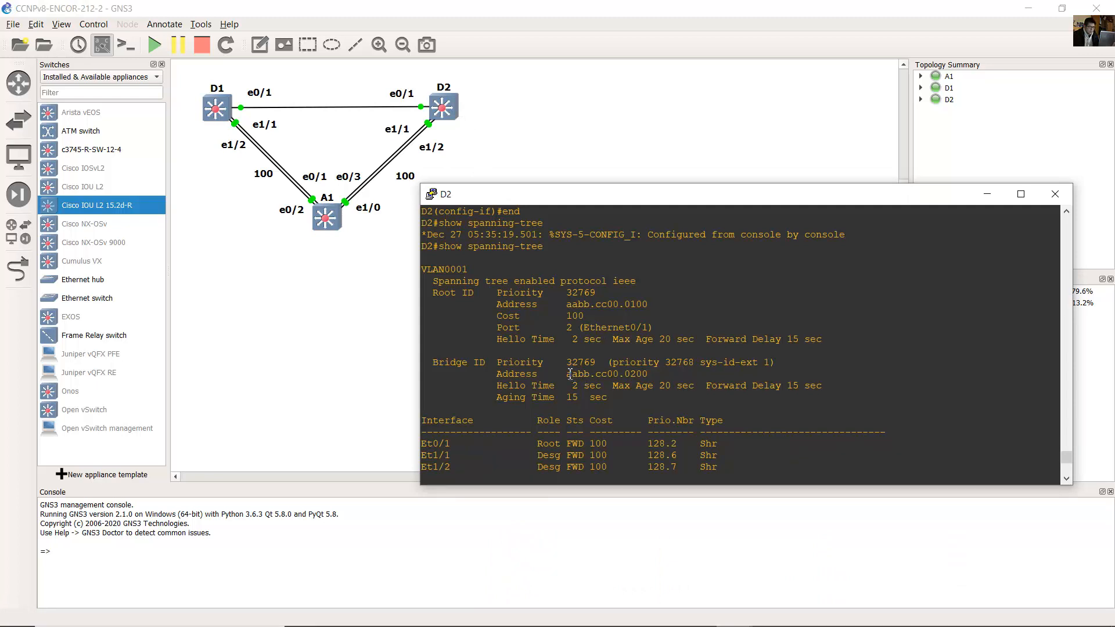
pyautogui.moveTo(568, 373); pyautogui.dragTo(651, 374)
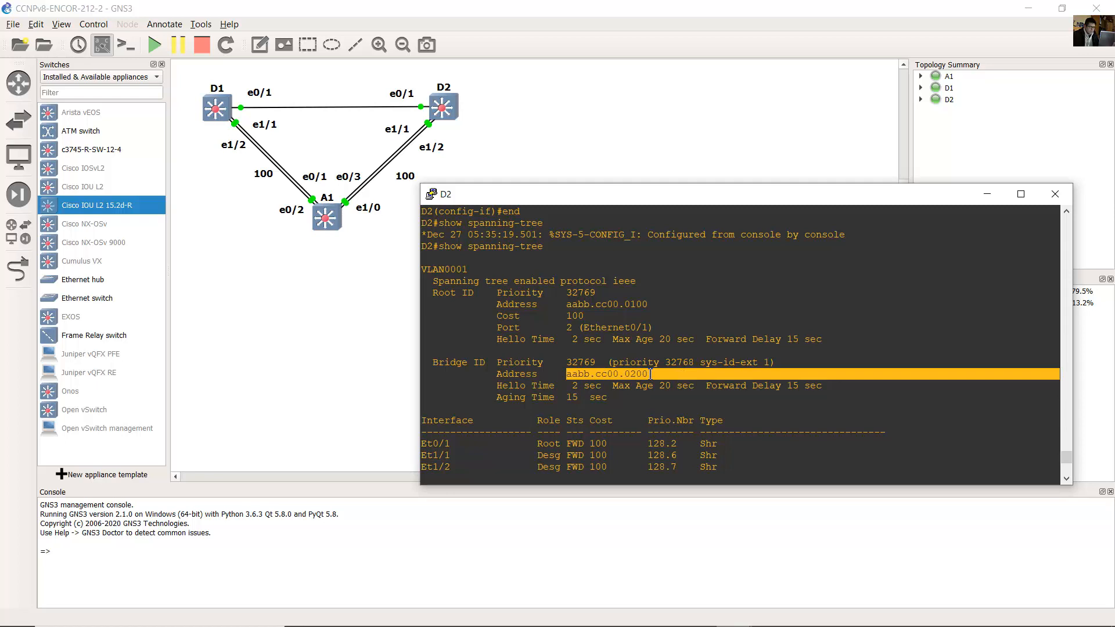
pyautogui.moveTo(567, 373); pyautogui.dragTo(654, 373)
pyautogui.click(575, 375)
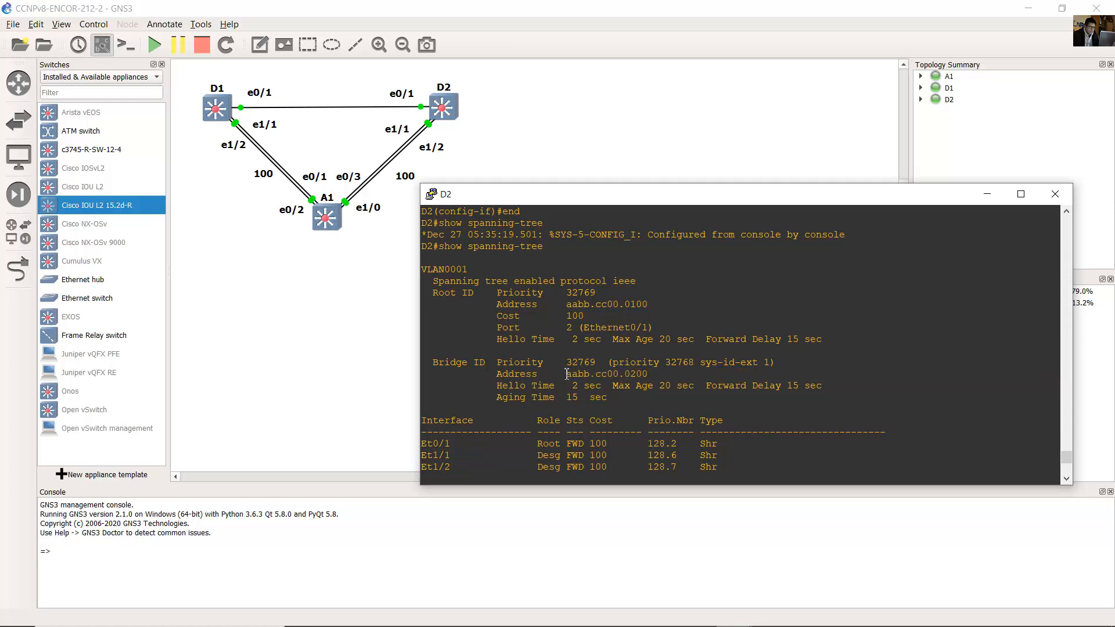
pyautogui.moveTo(569, 373); pyautogui.dragTo(637, 374)
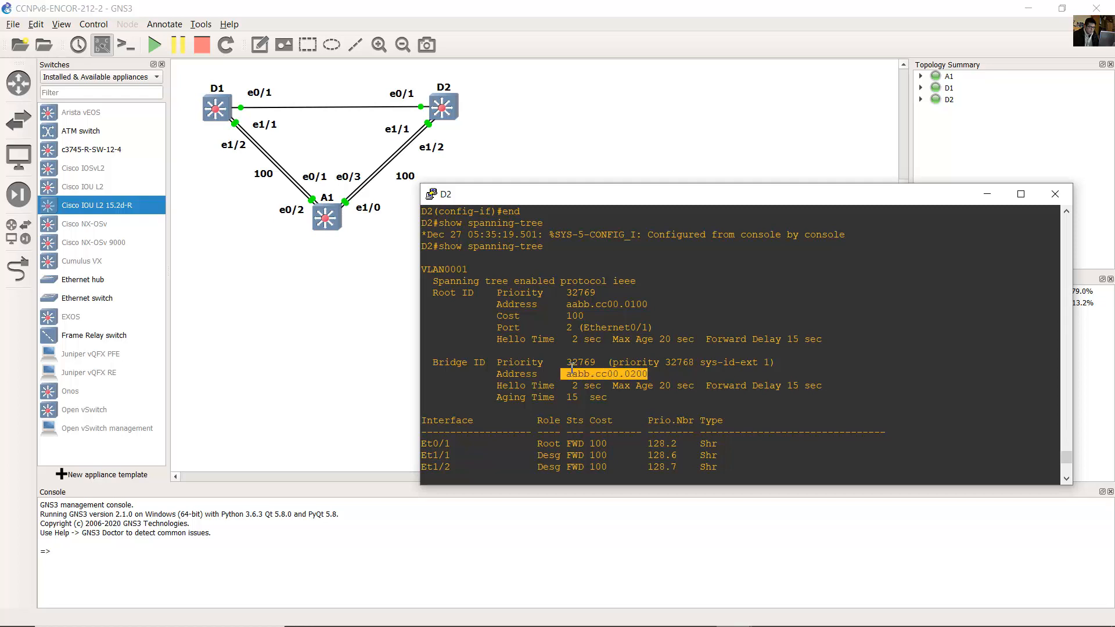
pyautogui.click(393, 316)
# Step: Inspect A1's Bridge ID address in its console and select D2's e1/1 and e1/2 labels with the 100 cost label in the topology
pyautogui.moveTo(733, 613)
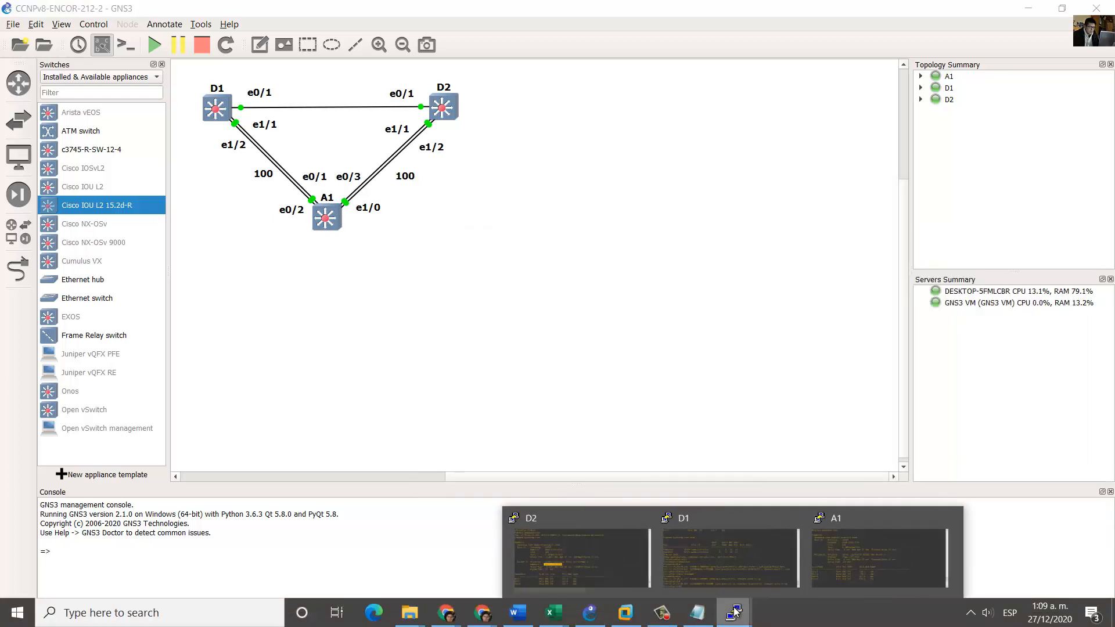
pyautogui.click(888, 561)
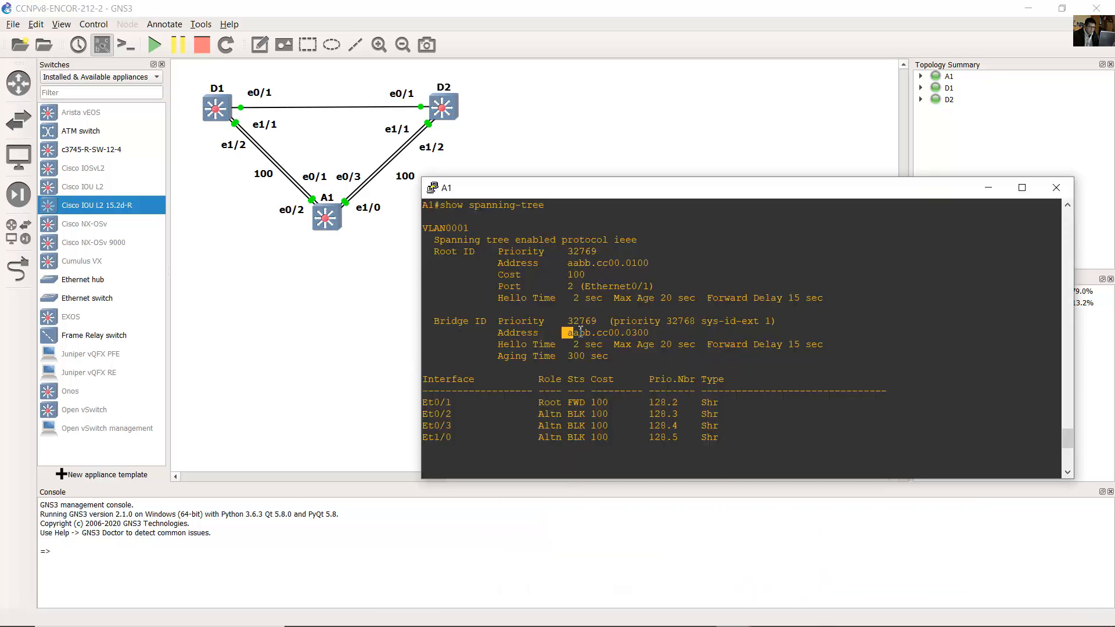
pyautogui.moveTo(586, 331); pyautogui.dragTo(657, 332)
pyautogui.click(527, 139)
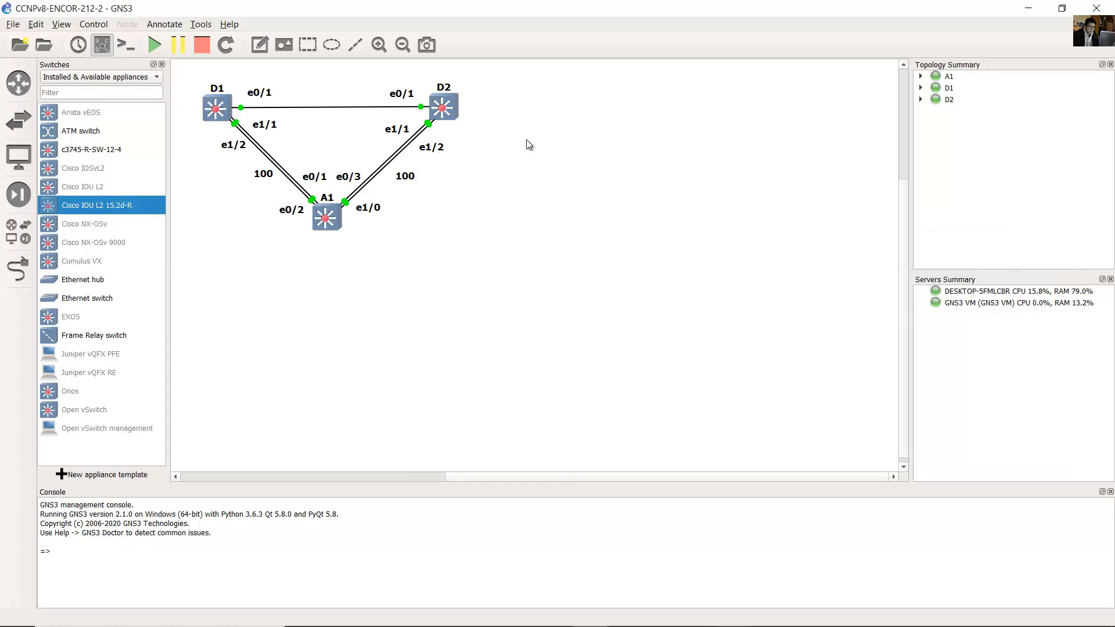
pyautogui.moveTo(535, 149); pyautogui.dragTo(447, 111)
pyautogui.moveTo(465, 170); pyautogui.dragTo(380, 129)
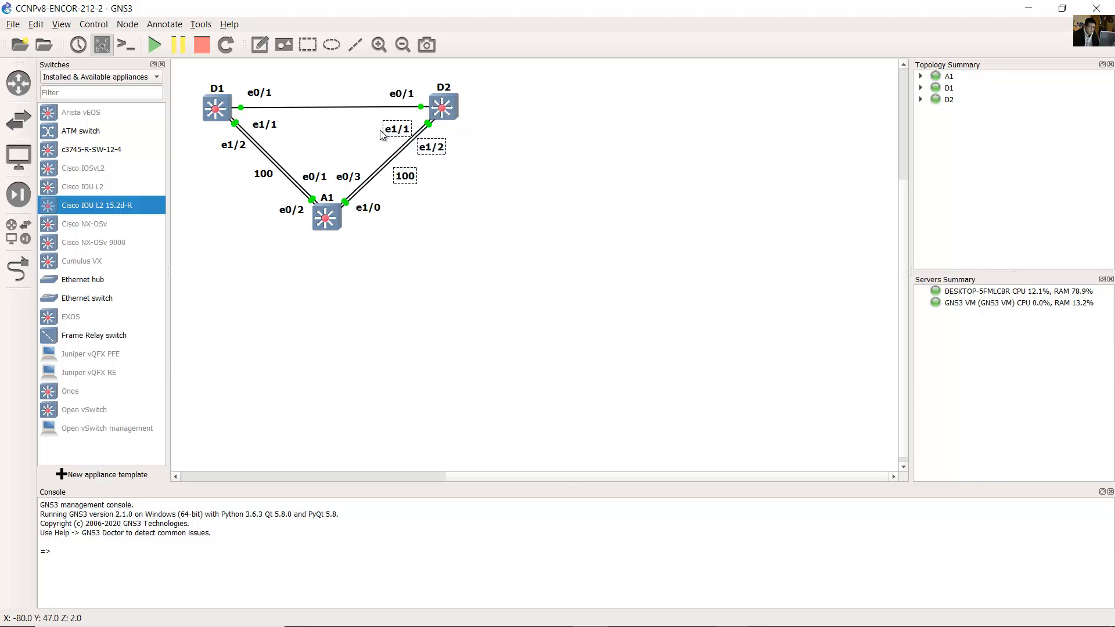
# Step: Clear the label selection and point out switches D2 and A1 in the topology
pyautogui.click(525, 179)
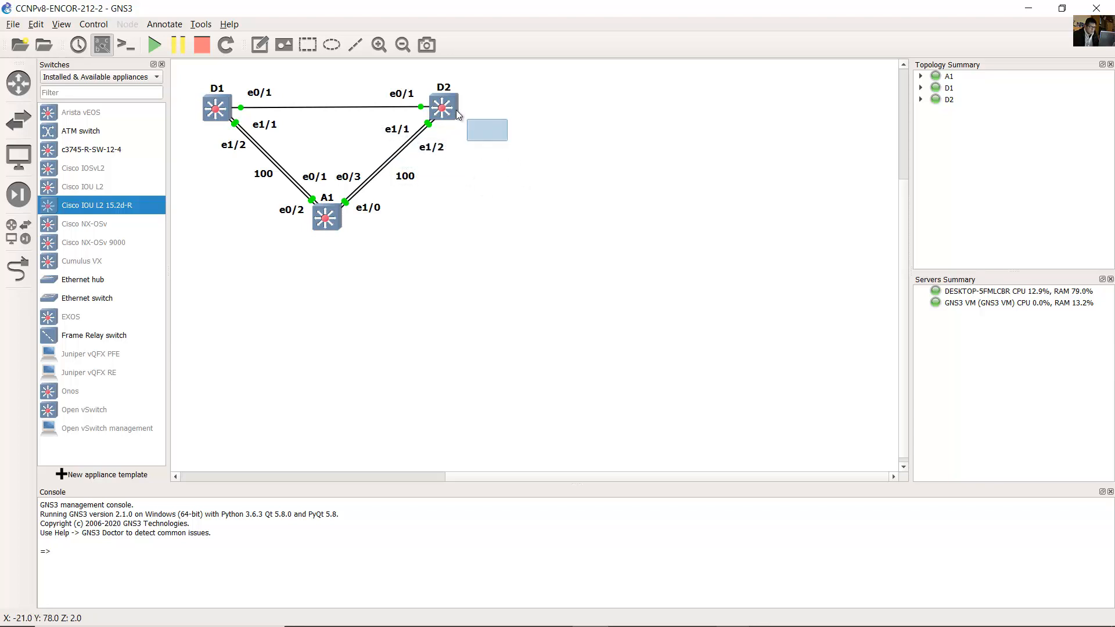
pyautogui.moveTo(456, 113); pyautogui.dragTo(430, 98)
pyautogui.click(471, 120)
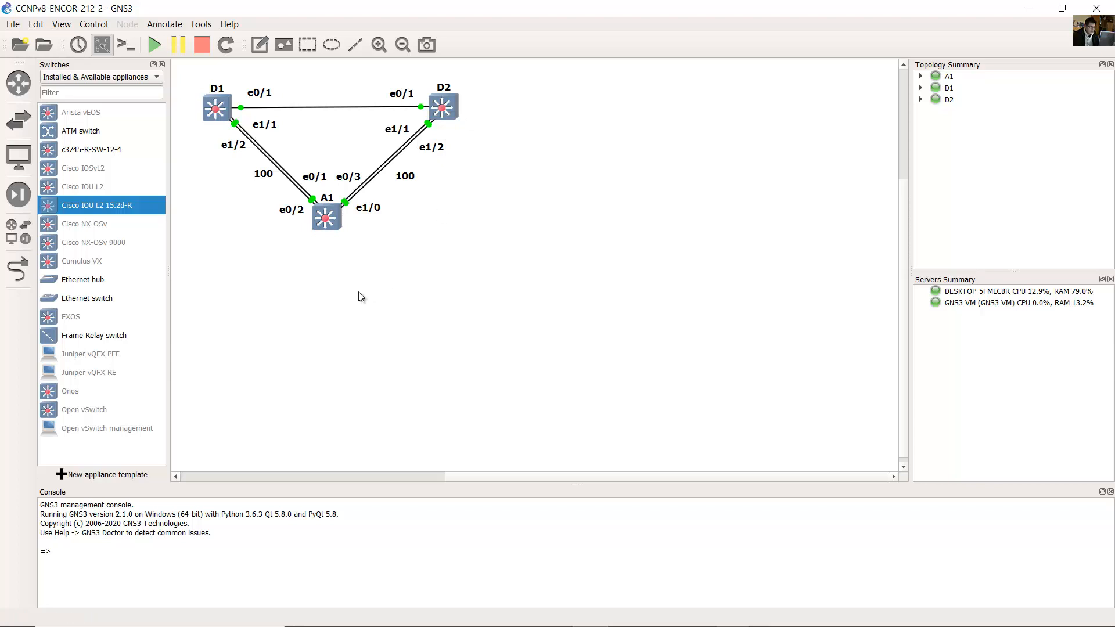
pyautogui.moveTo(512, 146); pyautogui.dragTo(451, 111)
pyautogui.moveTo(372, 275); pyautogui.dragTo(313, 203)
# Step: Switch to the Word lab guide and read item d about the two links from A1 to D1
pyautogui.hotkey('alt', 'Tab')
pyautogui.moveTo(331, 250); pyautogui.dragTo(791, 254)
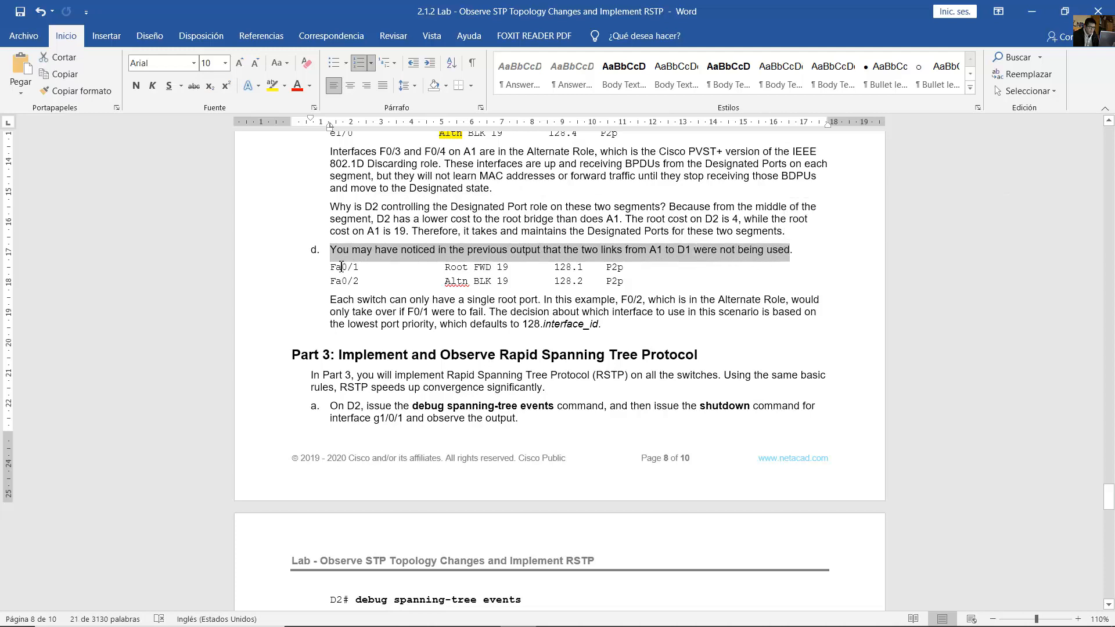
pyautogui.moveTo(341, 267); pyautogui.dragTo(693, 253)
pyautogui.click(646, 259)
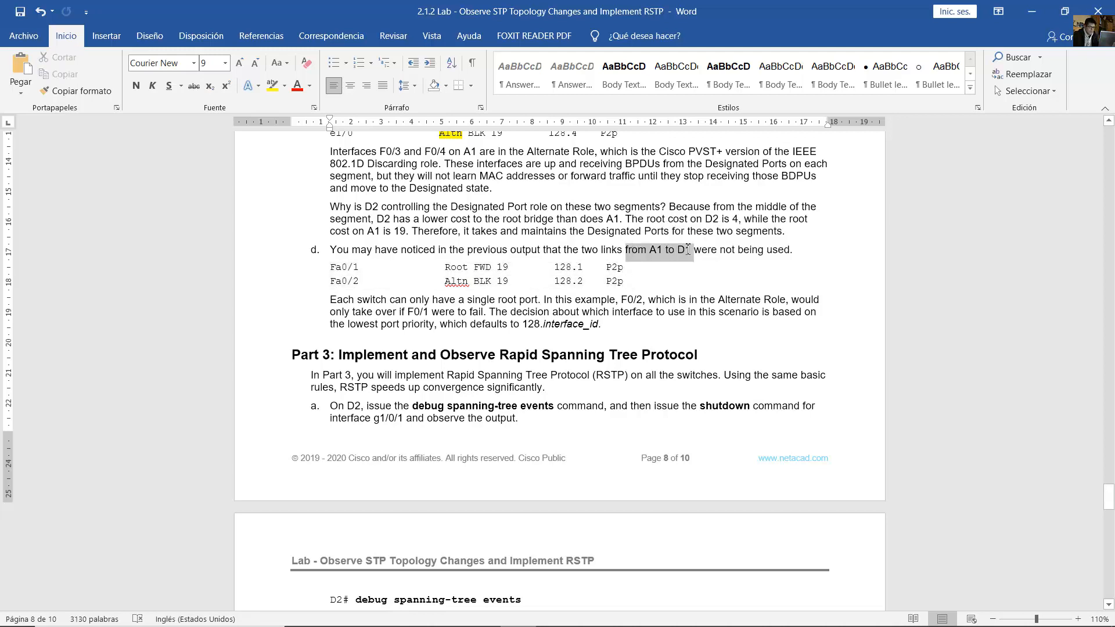
# Step: Return to GNS3, compare the Et0/1 and Et0/2 rows in A1's console, and locate A1's e0/2 label in the topology
pyautogui.moveTo(666, 611)
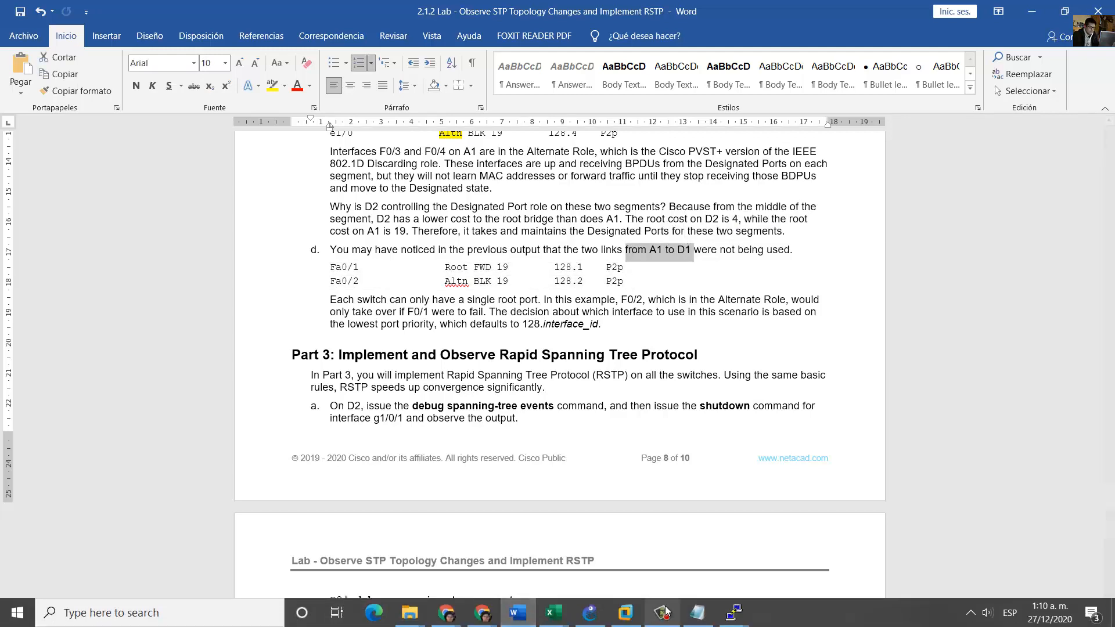
pyautogui.click(590, 613)
pyautogui.moveTo(735, 615)
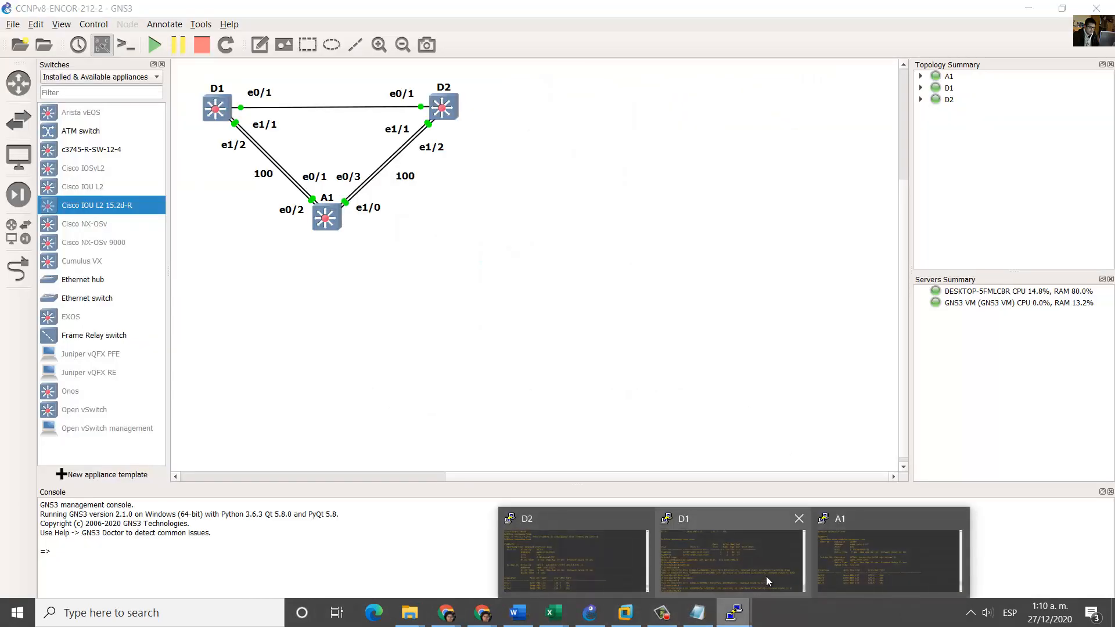
pyautogui.click(843, 556)
pyautogui.moveTo(445, 216); pyautogui.dragTo(422, 205)
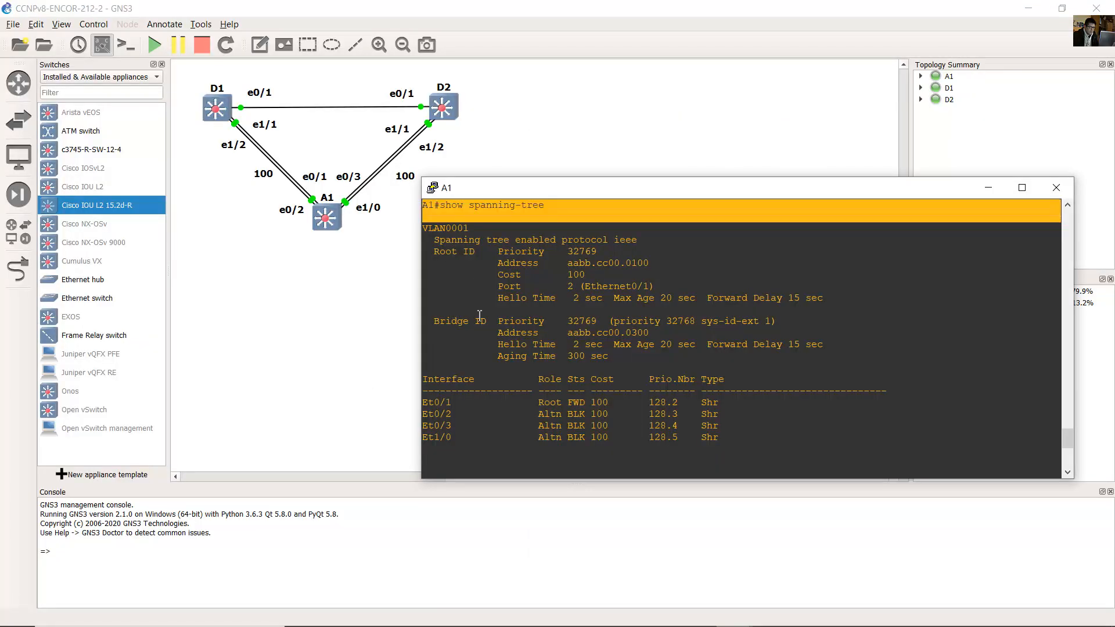
pyautogui.click(455, 411)
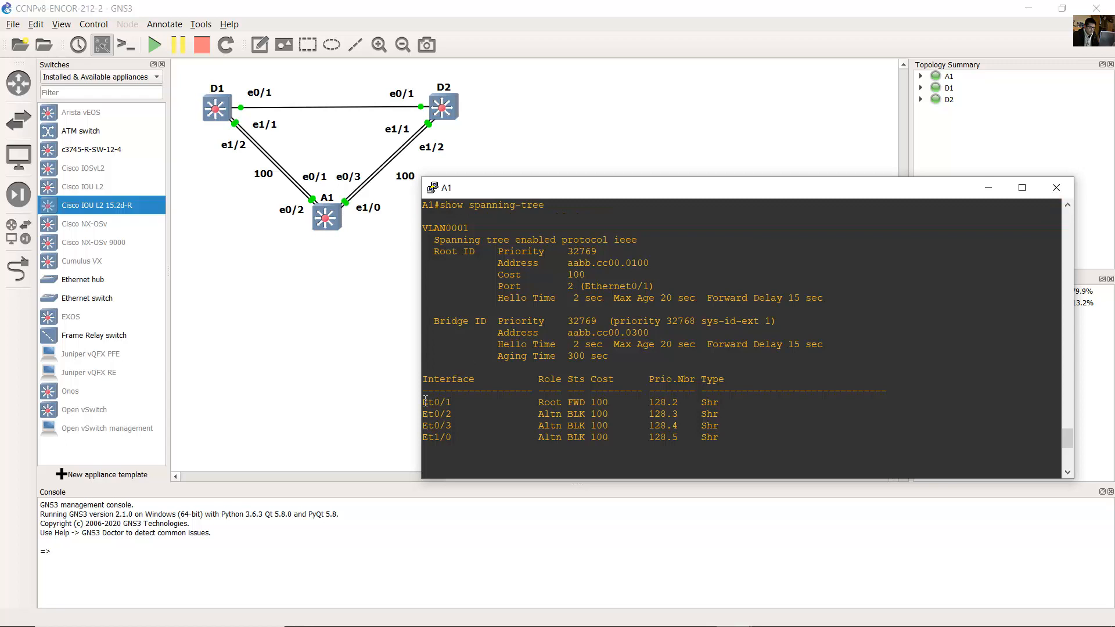
pyautogui.moveTo(425, 400); pyautogui.dragTo(778, 415)
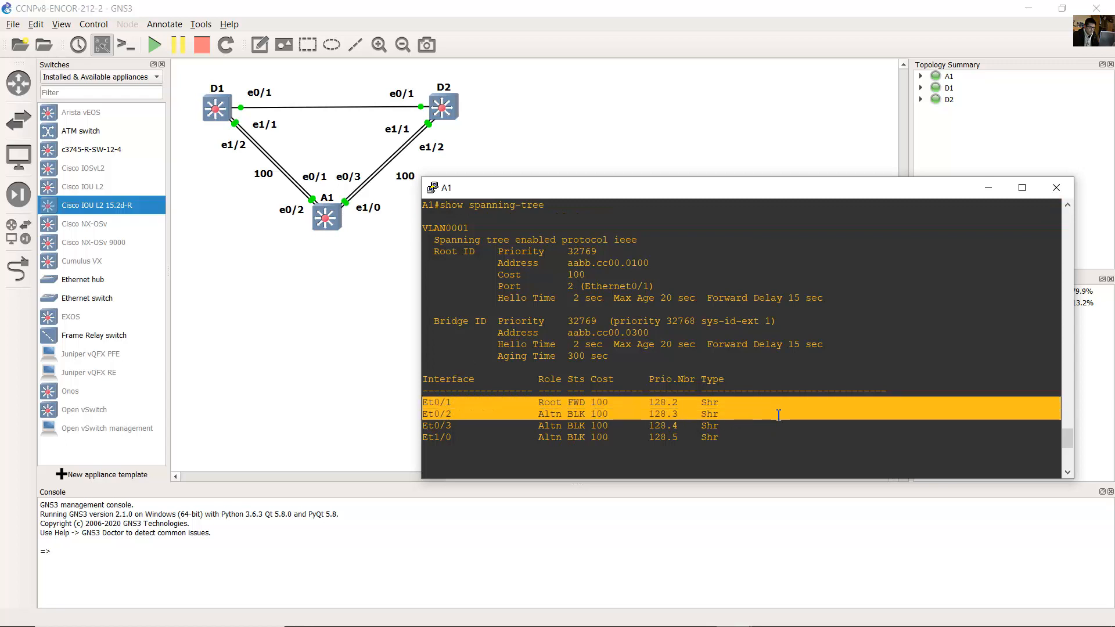
pyautogui.moveTo(527, 402); pyautogui.dragTo(695, 402)
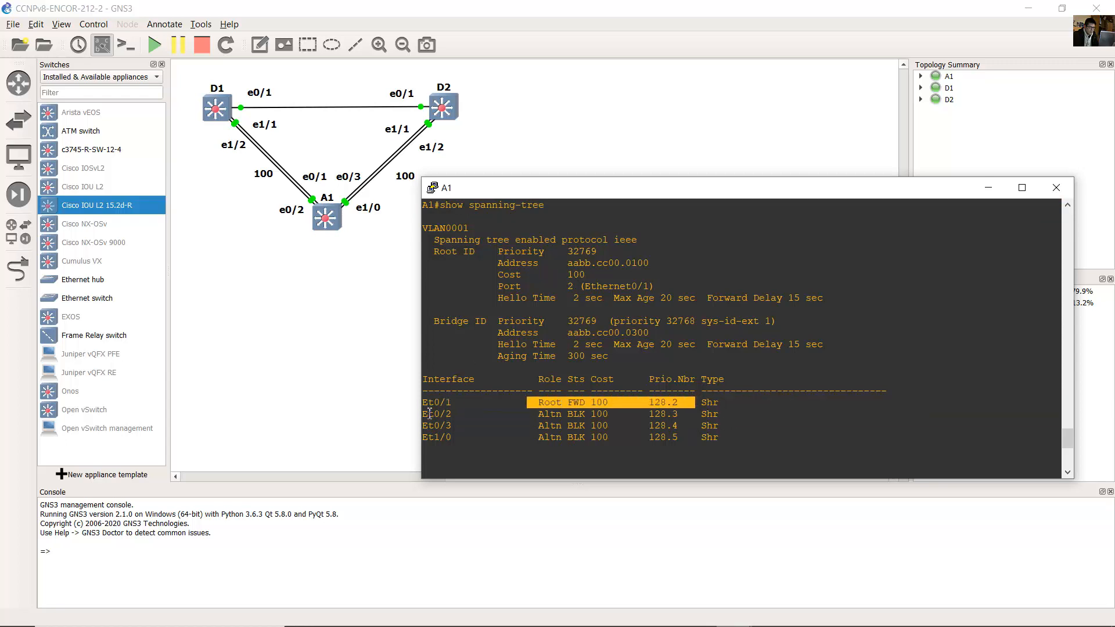
pyautogui.moveTo(429, 413); pyautogui.dragTo(743, 412)
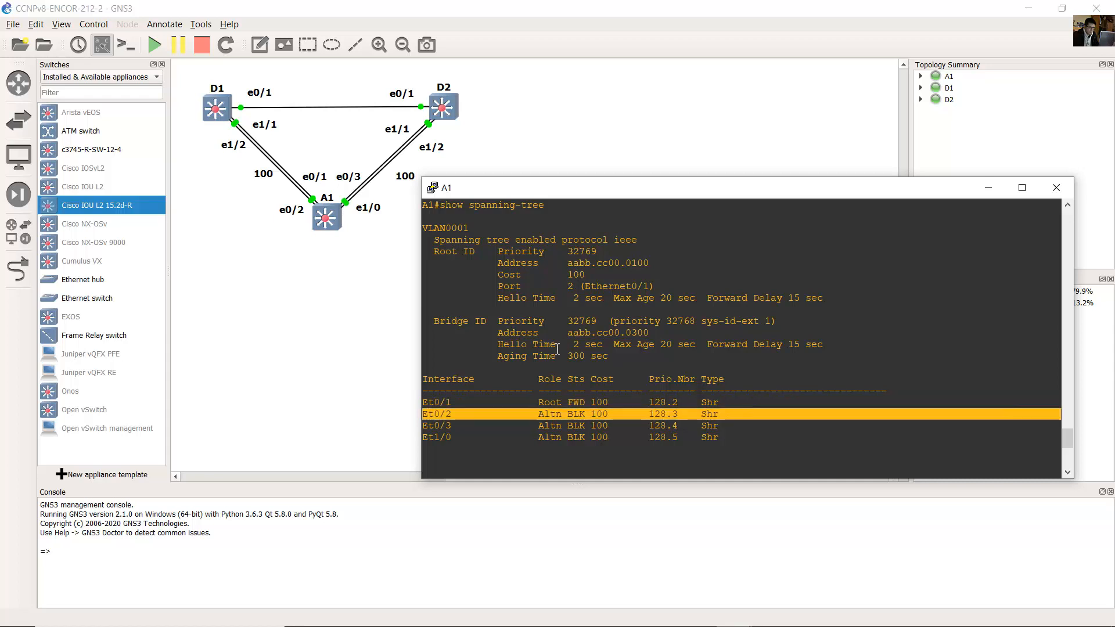
pyautogui.click(317, 298)
pyautogui.moveTo(317, 169); pyautogui.dragTo(248, 198)
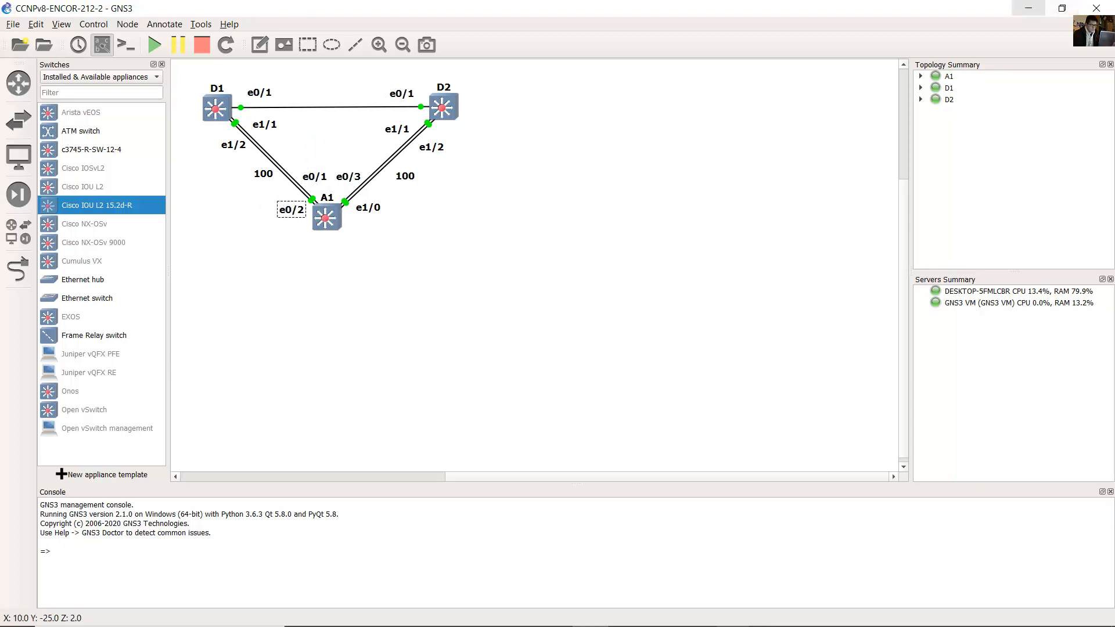
# Step: Switch to Word and read the paragraph on the single root port and the lowest port priority decision
pyautogui.click(517, 619)
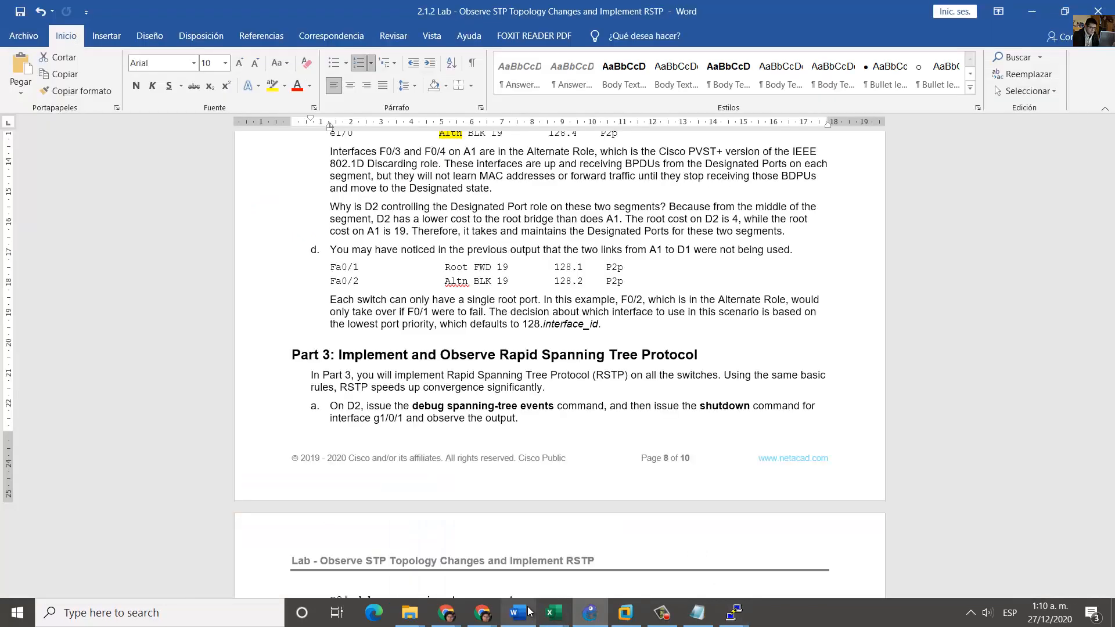
pyautogui.click(625, 330)
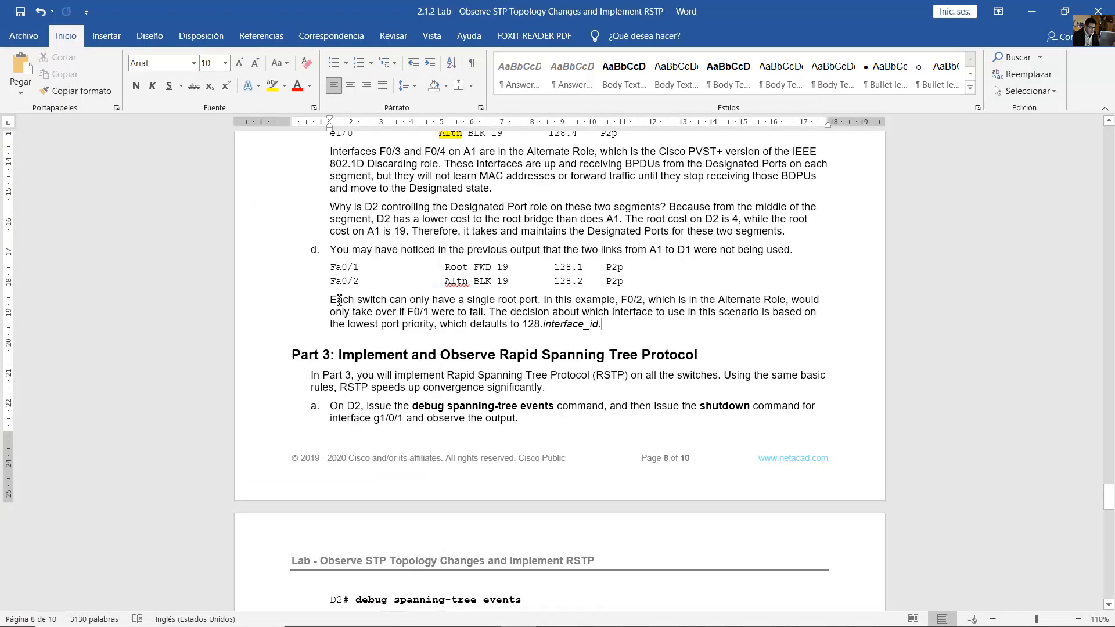
pyautogui.moveTo(330, 300); pyautogui.dragTo(540, 304)
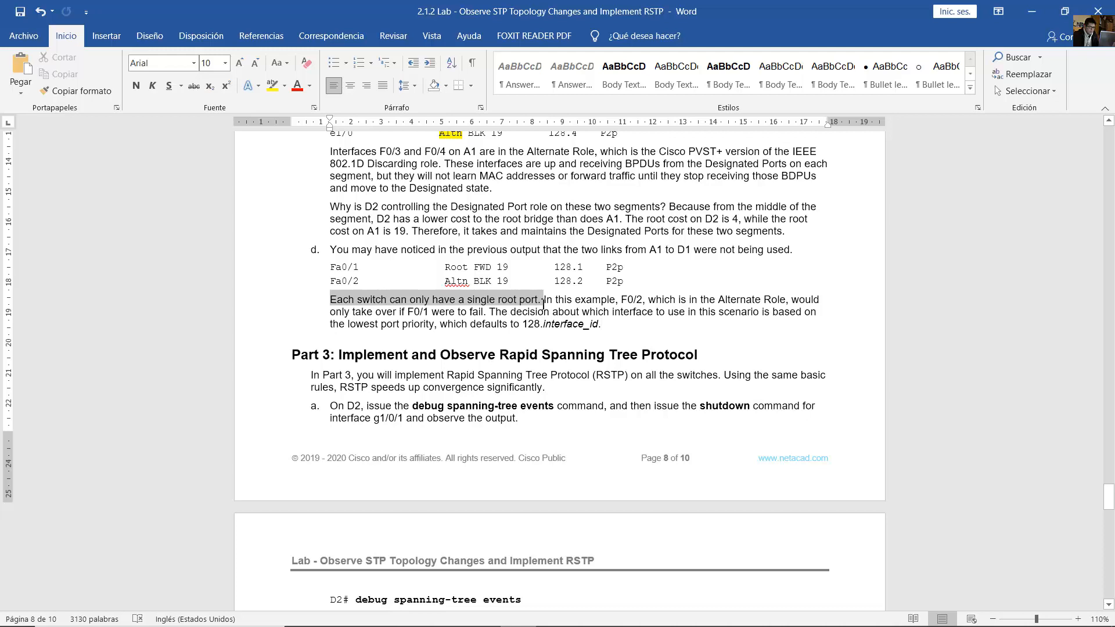
pyautogui.moveTo(571, 305); pyautogui.dragTo(601, 328)
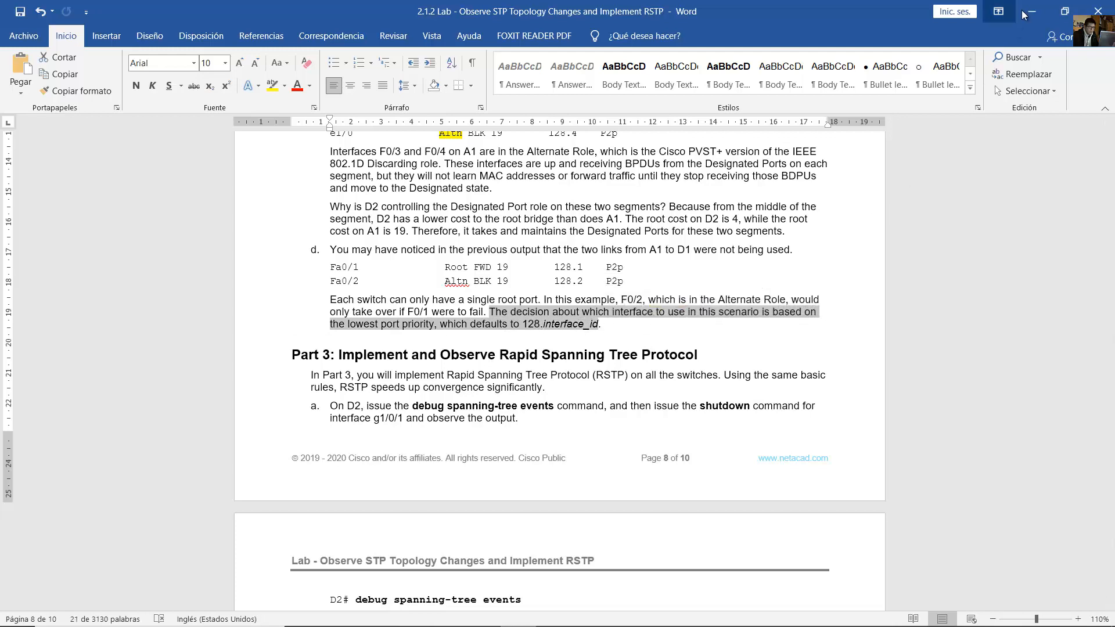
# Step: Switch to GNS3, view A1's console, and select A1's e0/1 and e0/2 labels and switch D1 in the topology
pyautogui.click(591, 613)
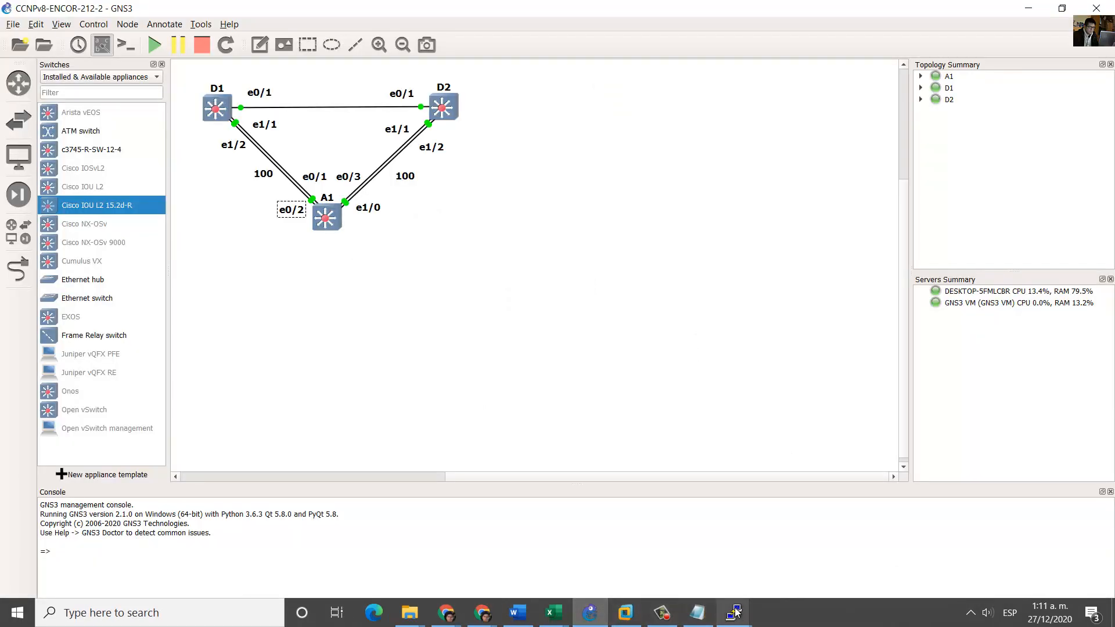
pyautogui.moveTo(734, 613)
pyautogui.click(889, 560)
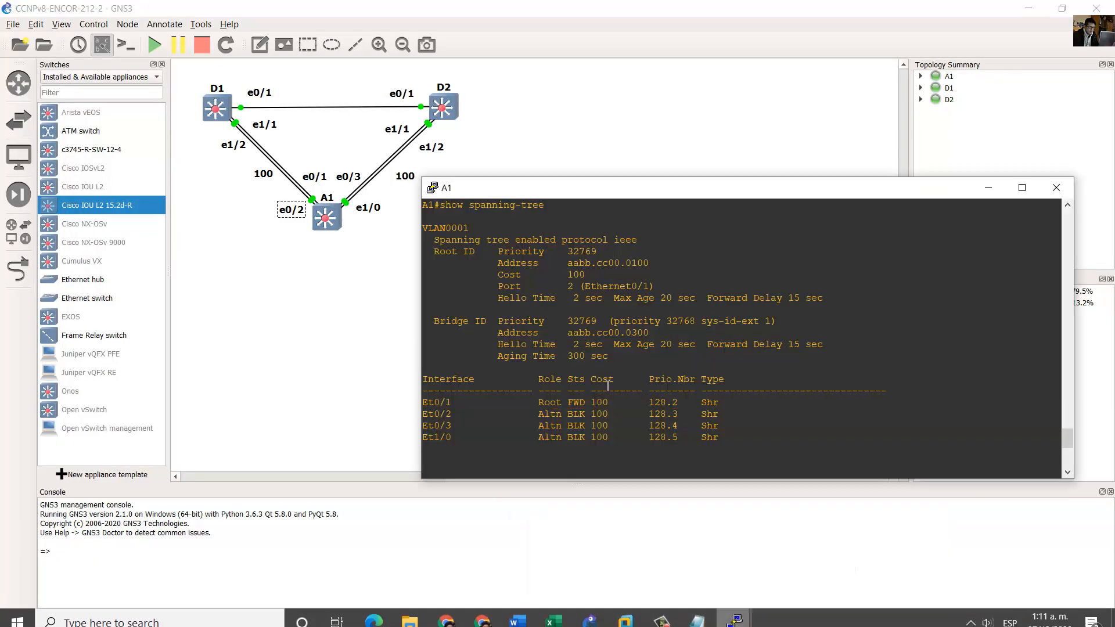
pyautogui.click(297, 253)
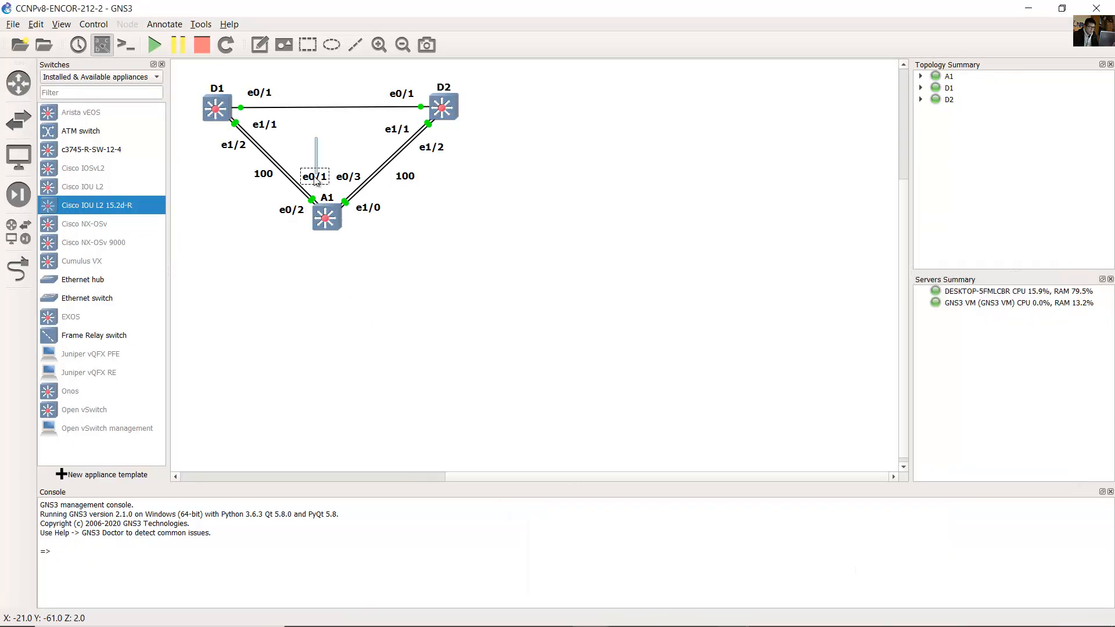
pyautogui.click(292, 211)
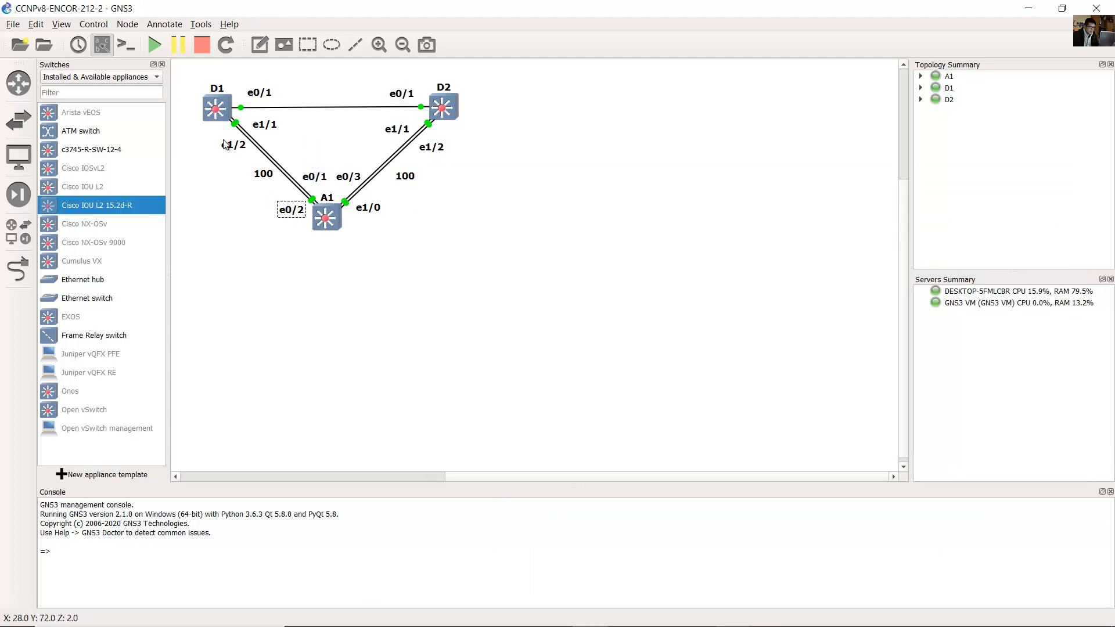
pyautogui.moveTo(185, 86); pyautogui.dragTo(245, 138)
# Step: Compare the Prio.Nbr values of Et0/1 and Et0/2 in A1's spanning-tree output
pyautogui.moveTo(677, 593)
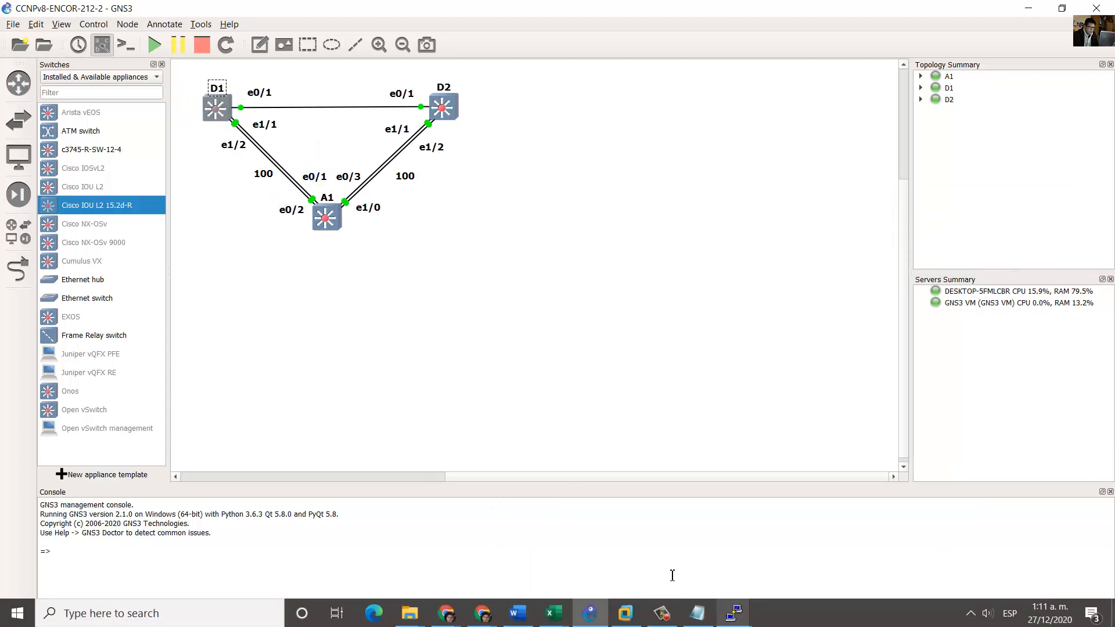
pyautogui.moveTo(733, 611)
pyautogui.click(876, 562)
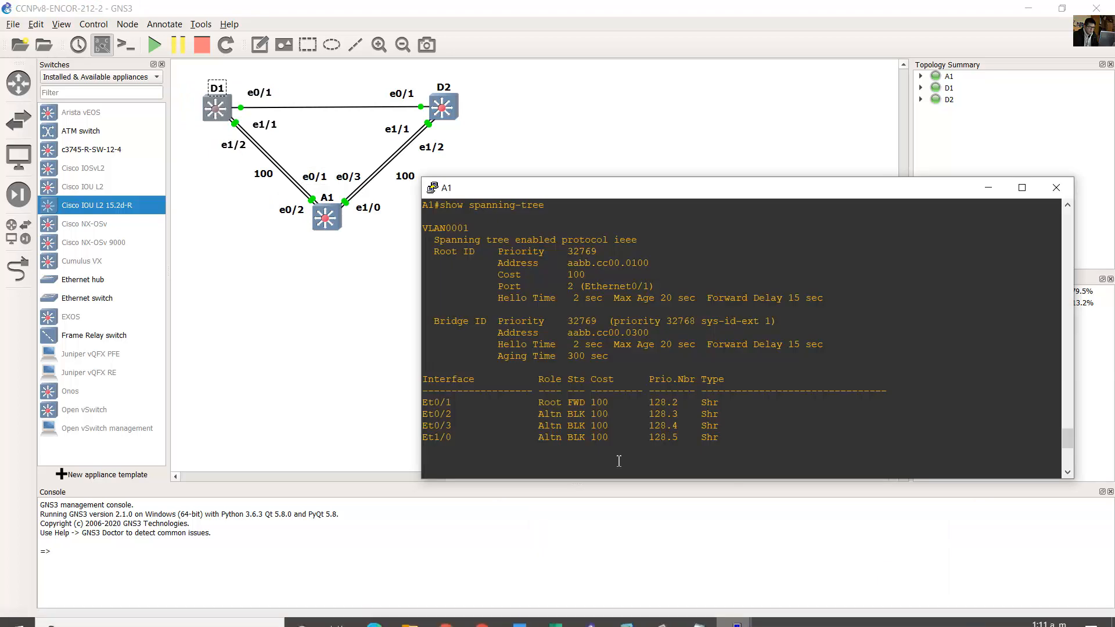
pyautogui.moveTo(424, 405); pyautogui.dragTo(731, 417)
pyautogui.click(600, 409)
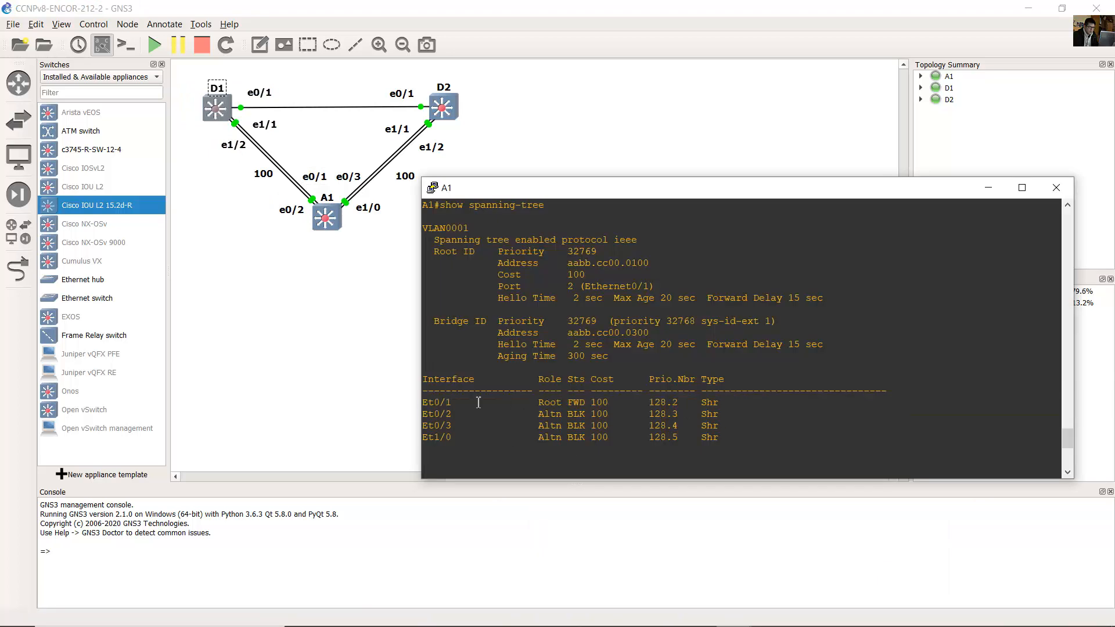
pyautogui.moveTo(425, 405); pyautogui.dragTo(449, 403)
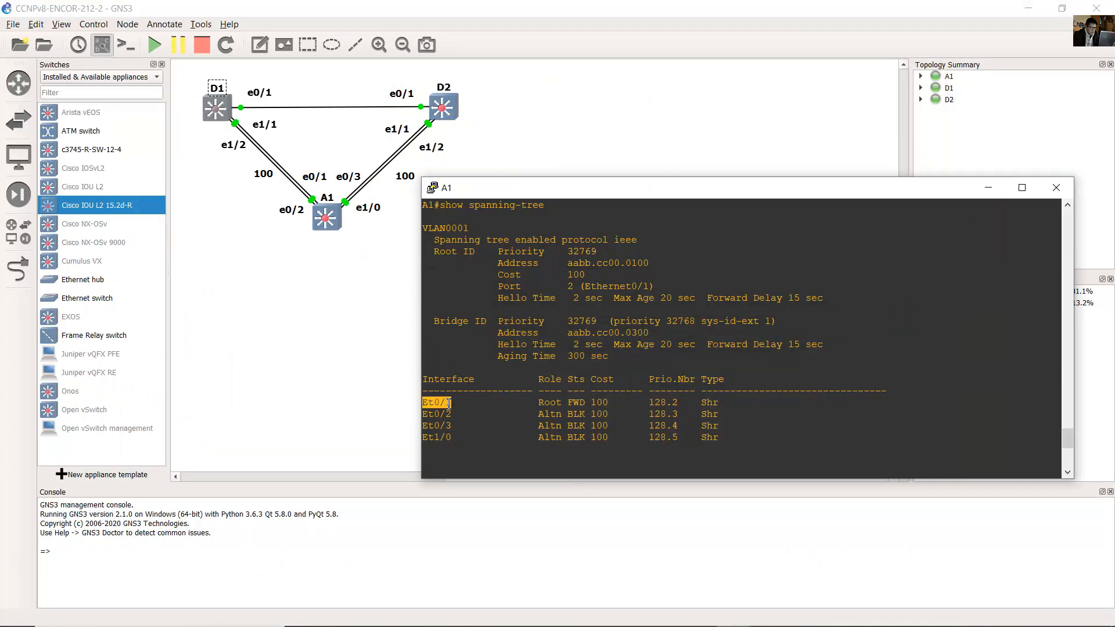
pyautogui.moveTo(651, 402); pyautogui.dragTo(677, 412)
pyautogui.click(648, 403)
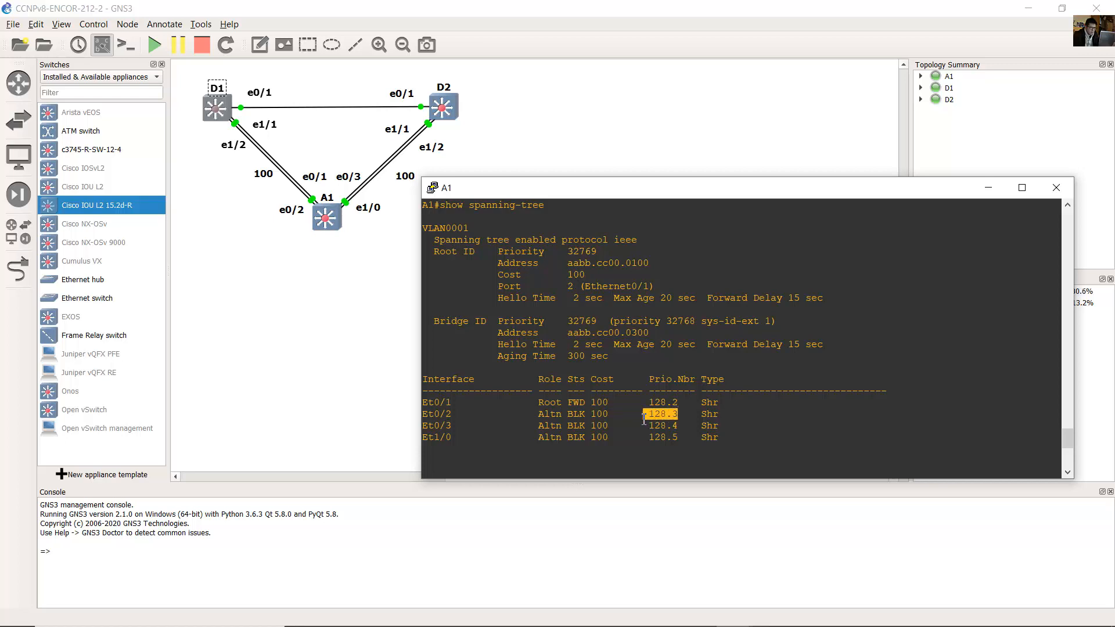
# Step: Switch to Word and read the Part 3 heading and introduction on implementing Rapid Spanning Tree Protocol
pyautogui.hotkey('alt', 'Tab')
pyautogui.scroll(-2, 592, 389)
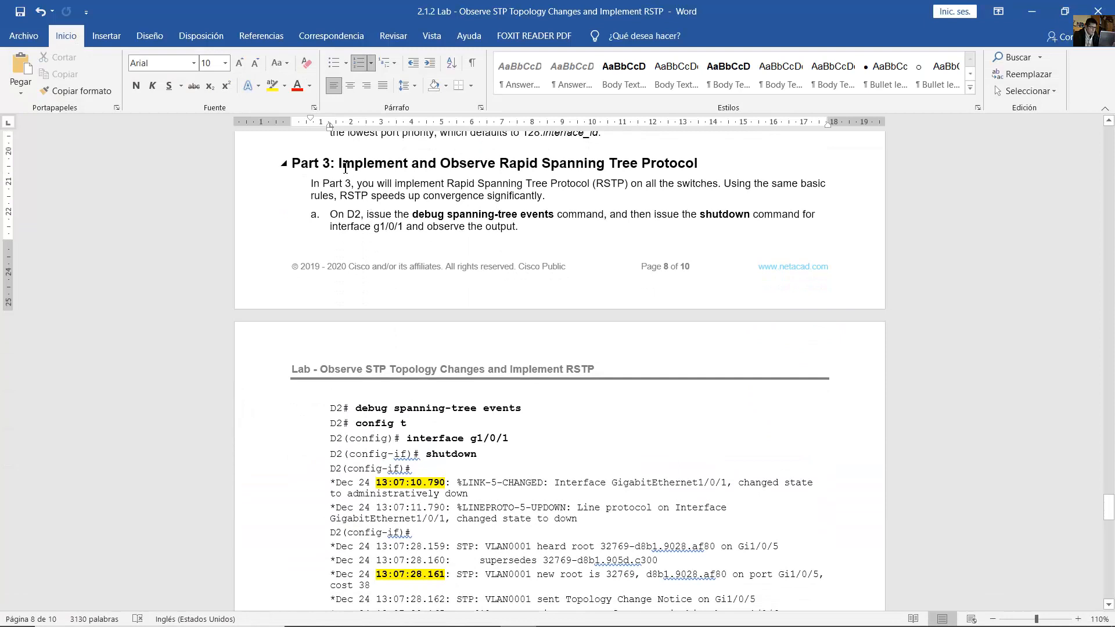
pyautogui.moveTo(345, 169); pyautogui.dragTo(704, 162)
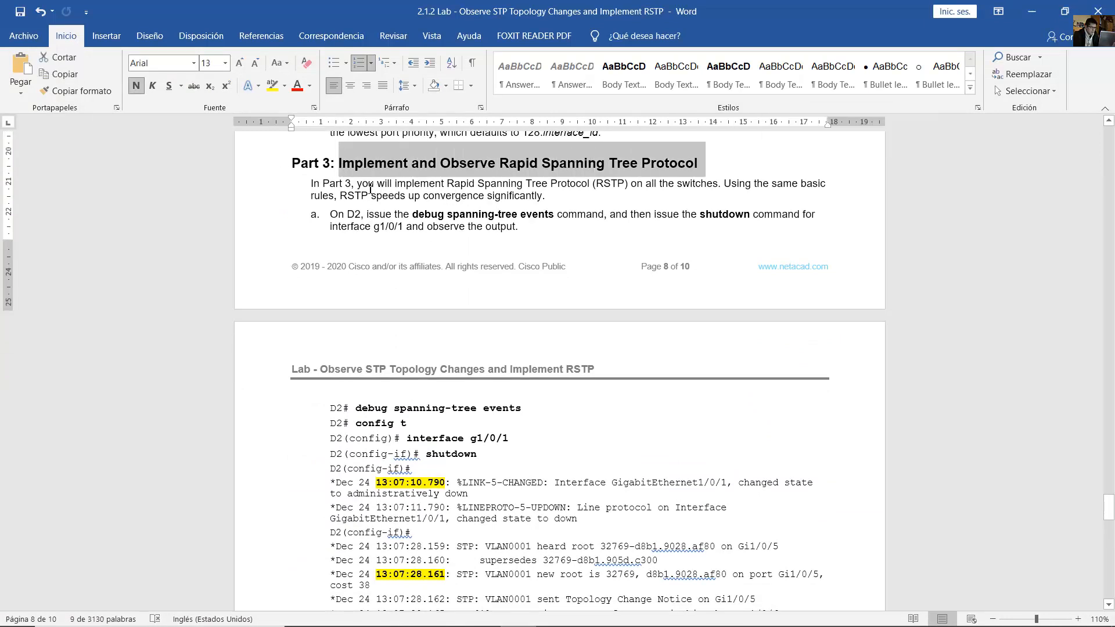
pyautogui.moveTo(358, 184); pyautogui.dragTo(730, 189)
pyautogui.scroll(-1, 728, 189)
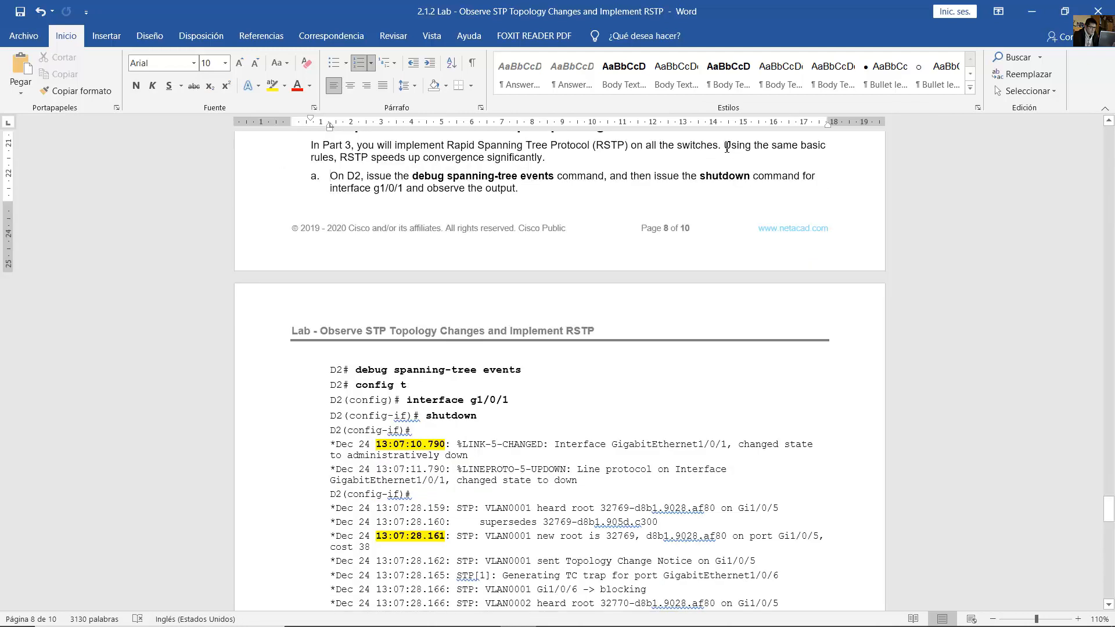
pyautogui.moveTo(725, 146); pyautogui.dragTo(549, 160)
# Step: Read Part 3 step a and its D2 commands, from debug spanning-tree events to interface g1/0/1
pyautogui.moveTo(330, 176); pyautogui.dragTo(526, 192)
pyautogui.moveTo(331, 176); pyautogui.dragTo(550, 186)
pyautogui.click(579, 219)
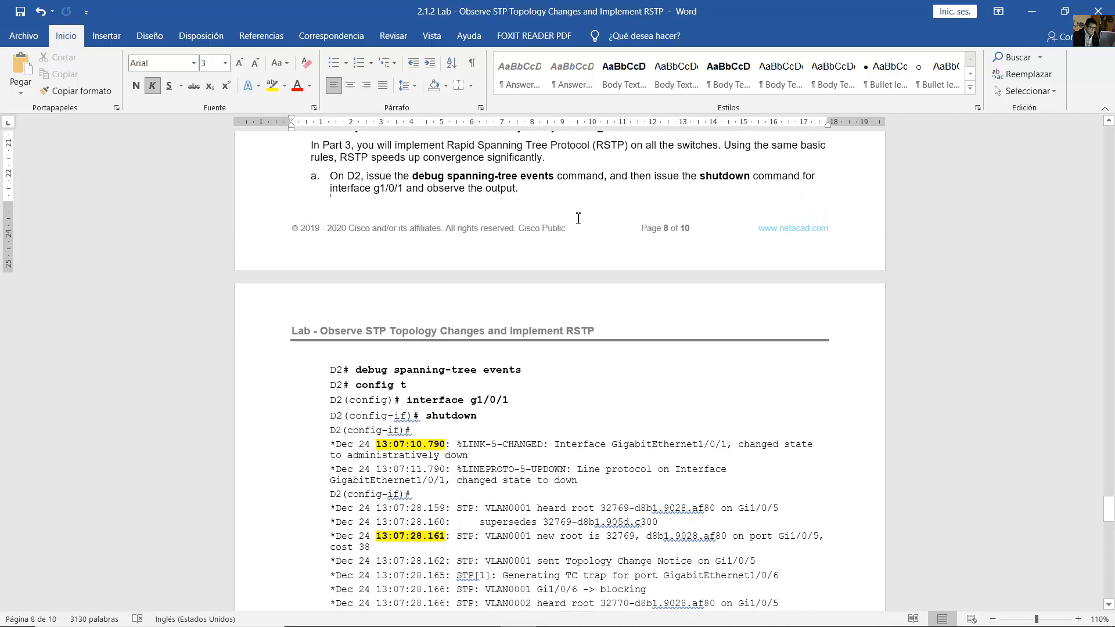
pyautogui.scroll(-5, 579, 219)
pyautogui.scroll(2, 483, 222)
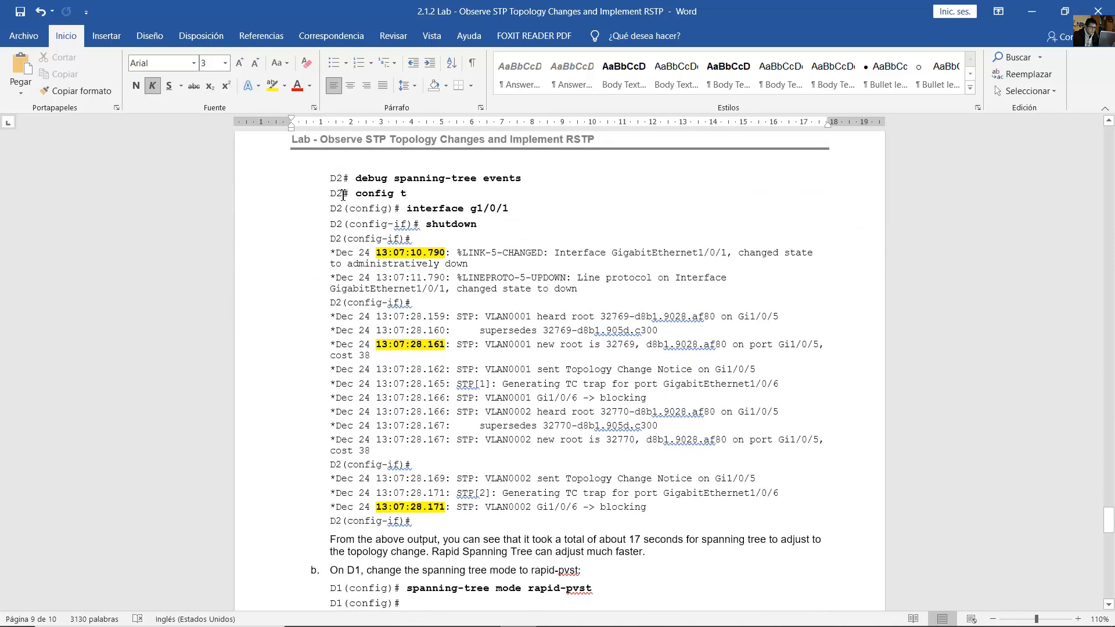
pyautogui.moveTo(330, 182); pyautogui.dragTo(518, 184)
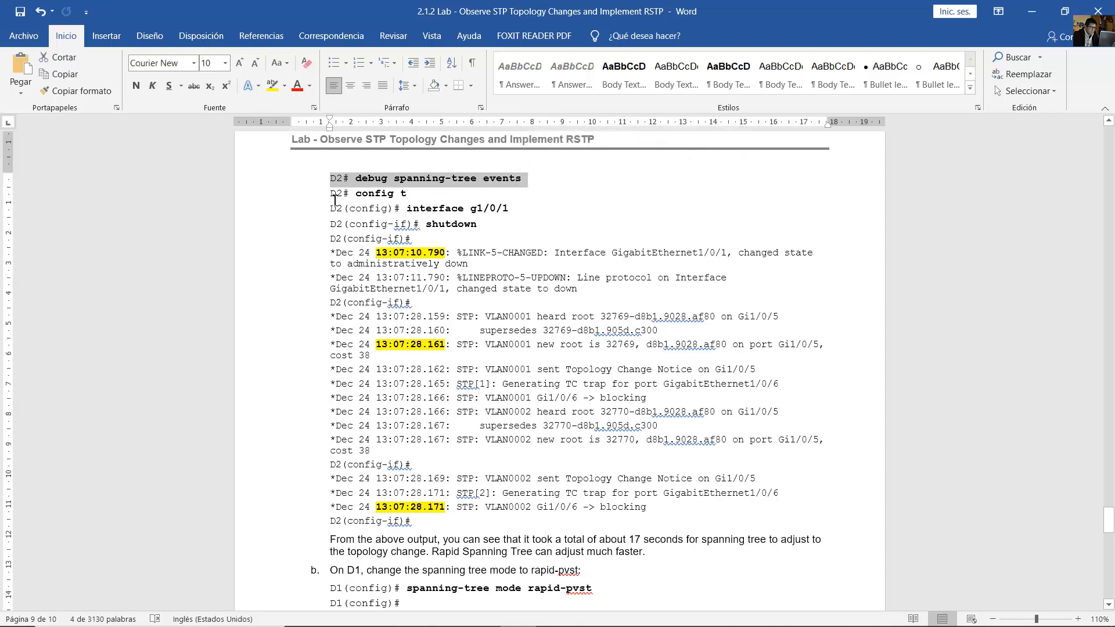
pyautogui.moveTo(332, 197); pyautogui.dragTo(513, 209)
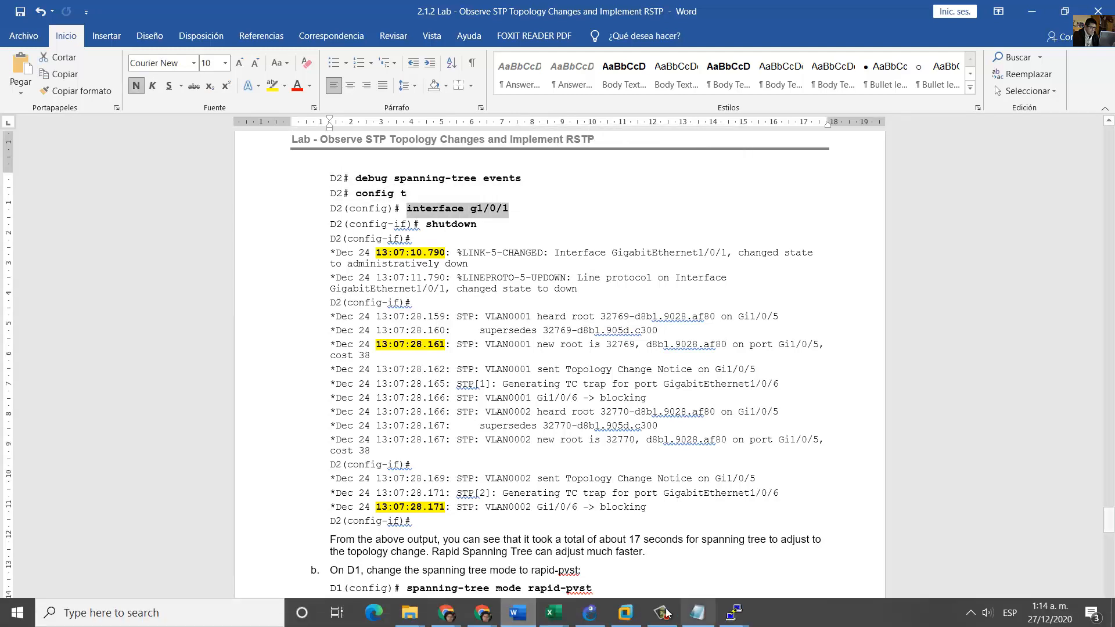
# Step: Locate D2's e0/1 port label in the GNS3 topology and return to the Word lab guide
pyautogui.click(590, 613)
pyautogui.click(497, 108)
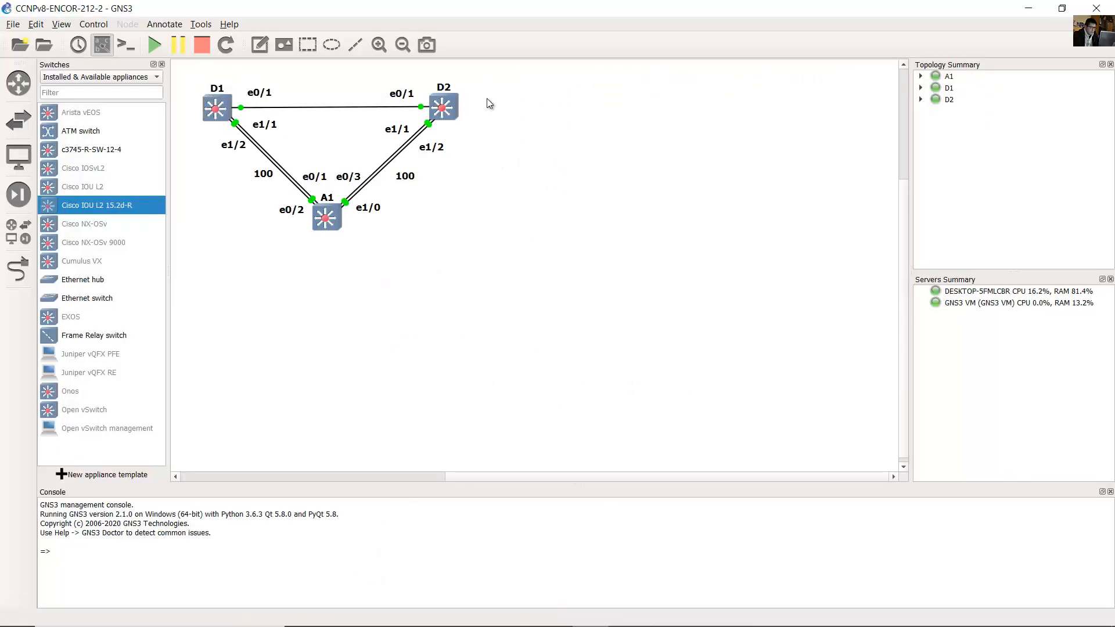
pyautogui.moveTo(404, 77); pyautogui.dragTo(381, 120)
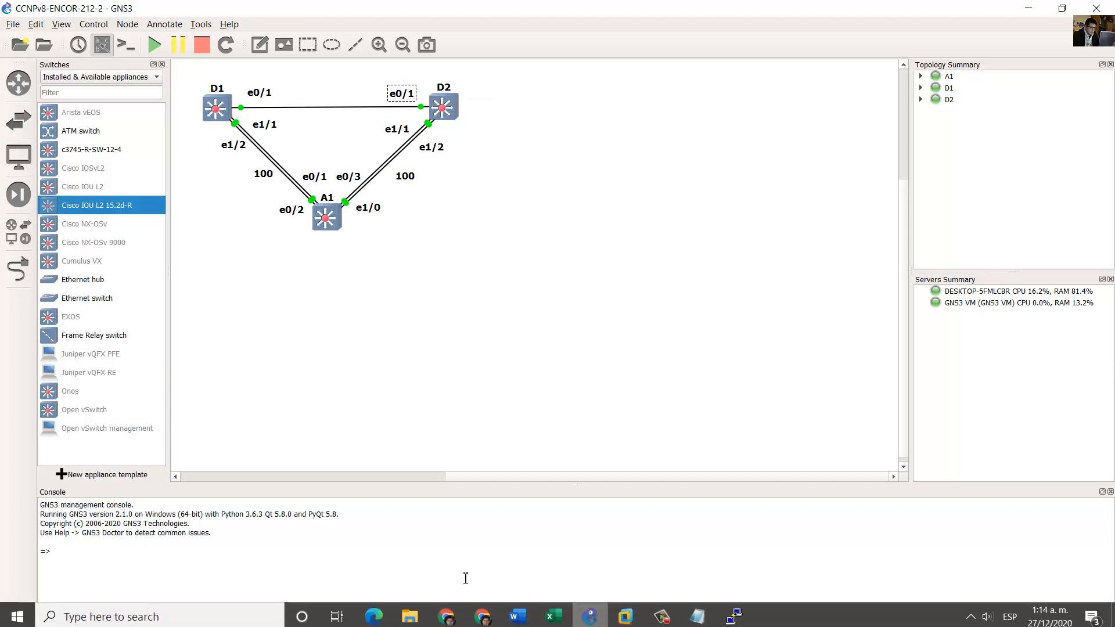
pyautogui.click(518, 612)
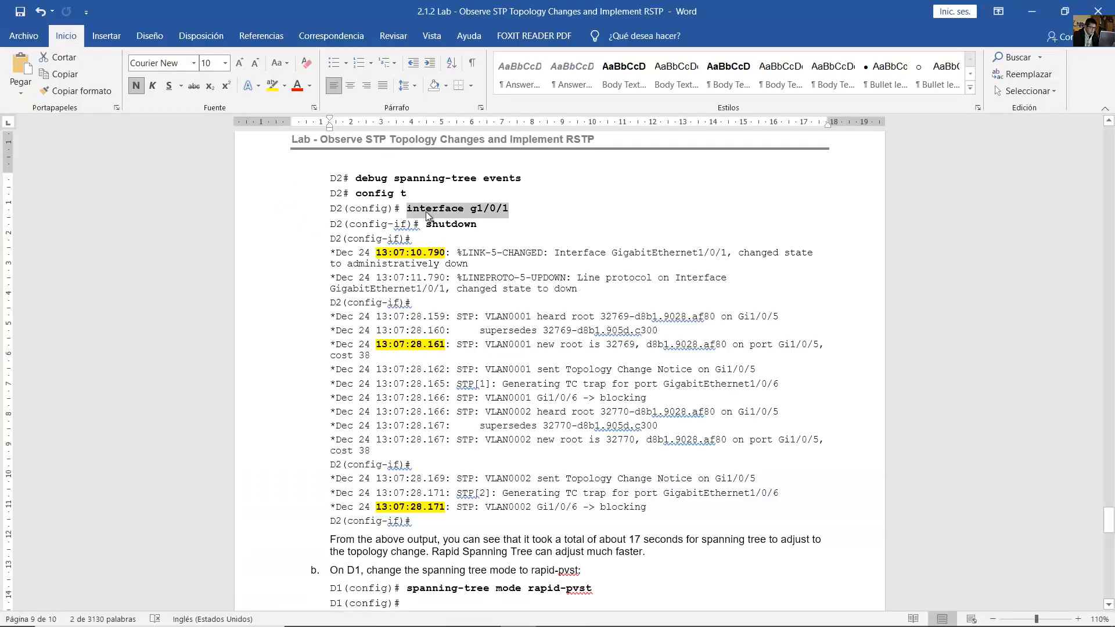
# Step: Review the shutdown command in the Word lab guide, switch to D2's console and enable debugging with debug spanning-tree events
pyautogui.moveTo(426, 212); pyautogui.dragTo(456, 231)
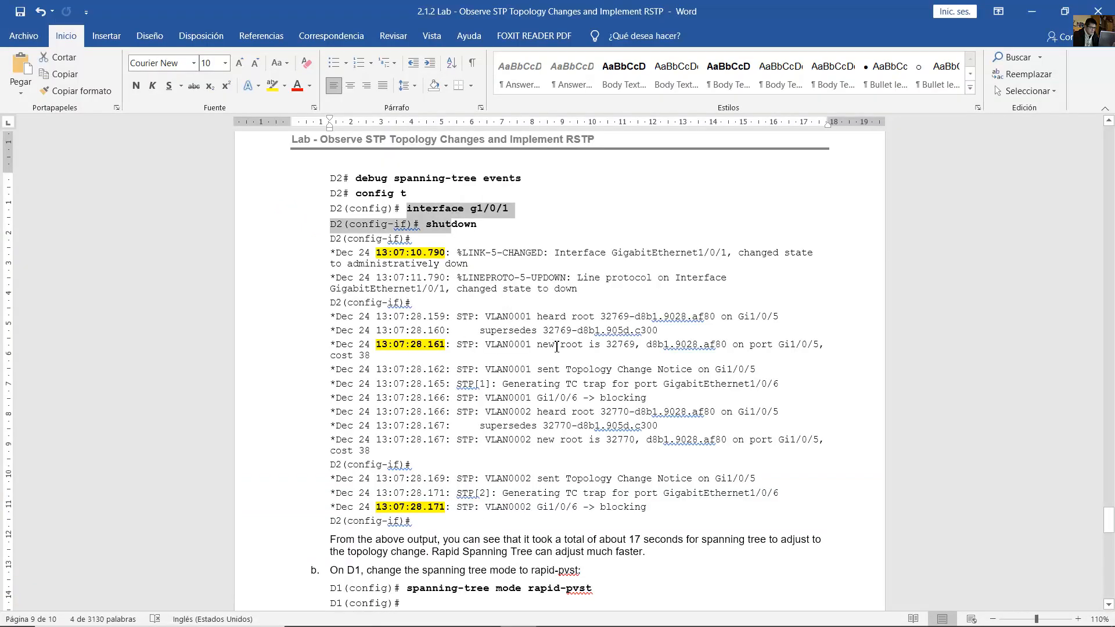
pyautogui.scroll(-3, 557, 347)
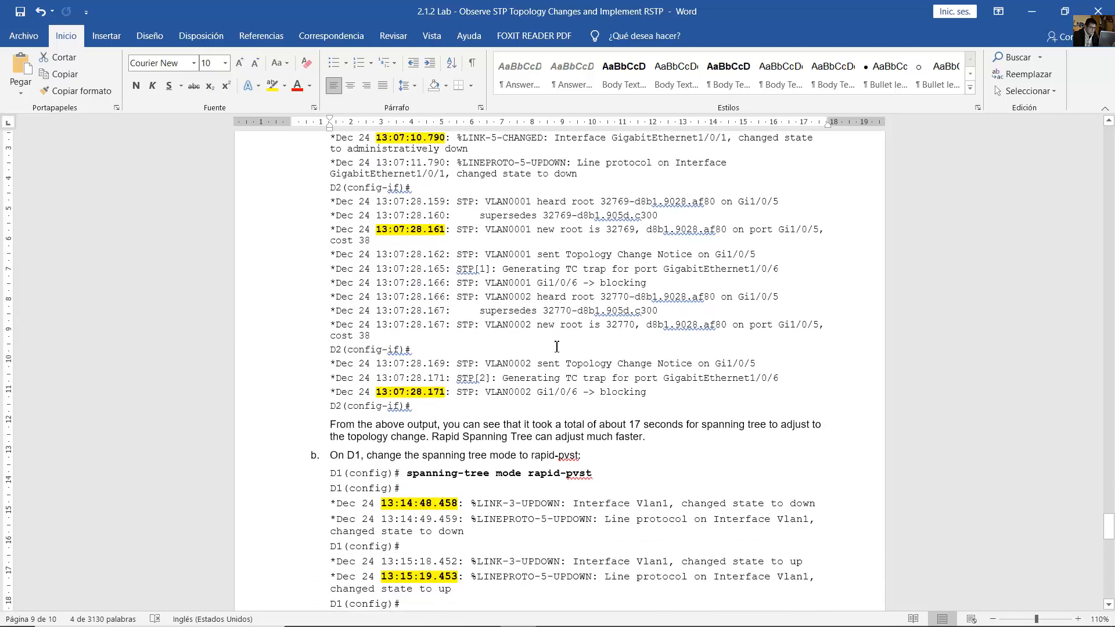
pyautogui.click(589, 613)
pyautogui.moveTo(731, 618)
pyautogui.click(609, 546)
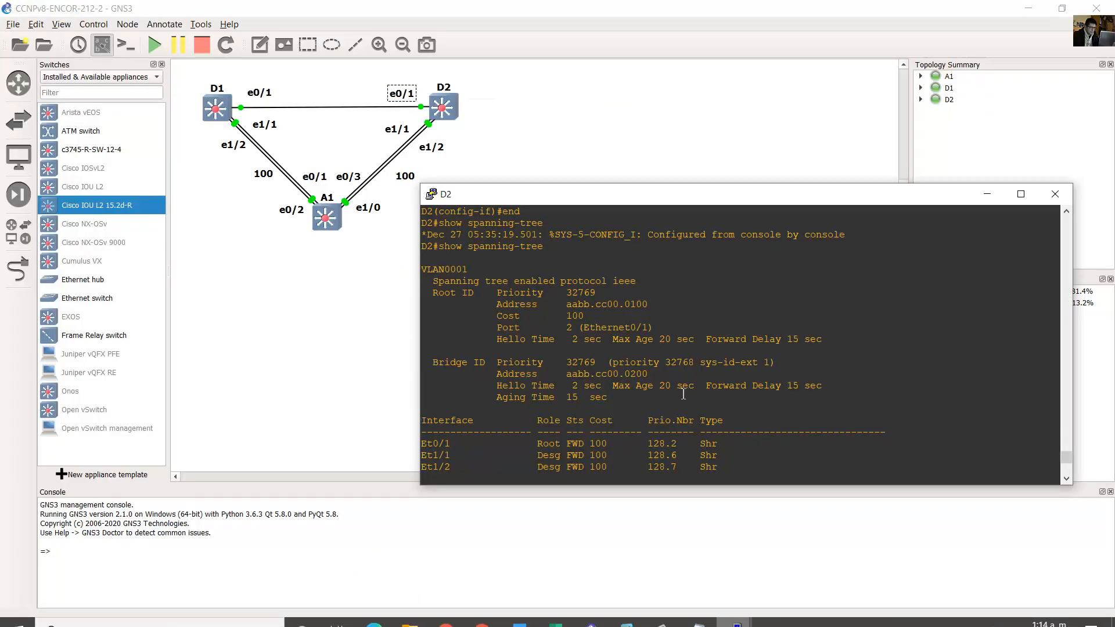
pyautogui.press('Return')
pyautogui.write('de')
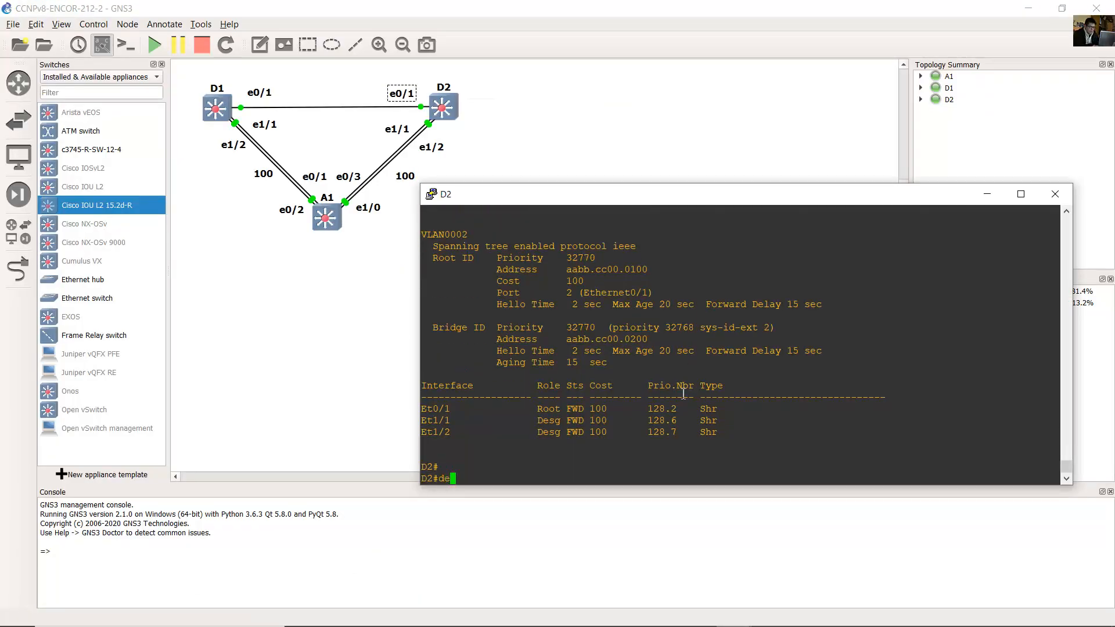
pyautogui.write('bug spanning-tree events')
pyautogui.press('Return')
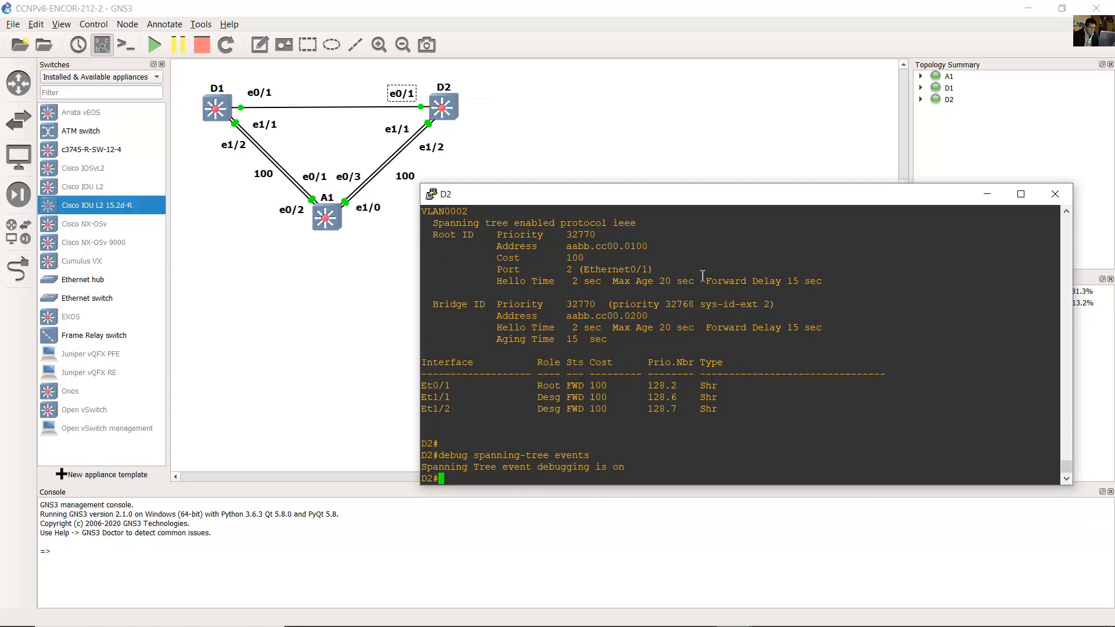
# Step: Enter configuration mode on D2 and shut down interface e0/1, keeping the console clear of the topology
pyautogui.moveTo(698, 197); pyautogui.dragTo(760, 35)
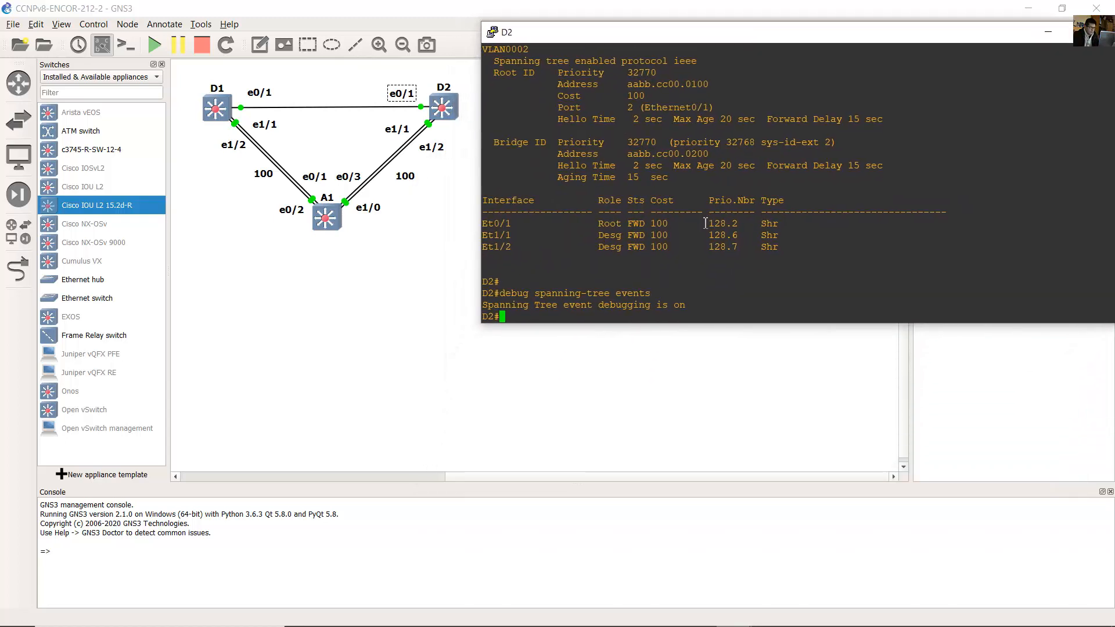
pyautogui.write('conf term')
pyautogui.press('Return')
pyautogui.write('int ')
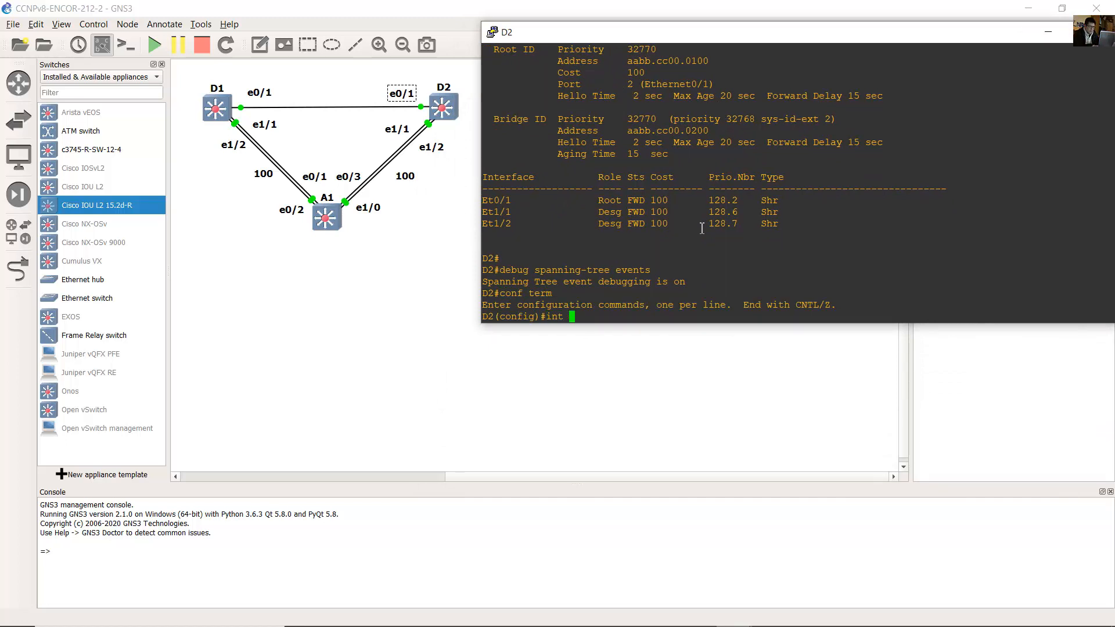
pyautogui.write('e0/1')
pyautogui.press('Return')
pyautogui.write('s')
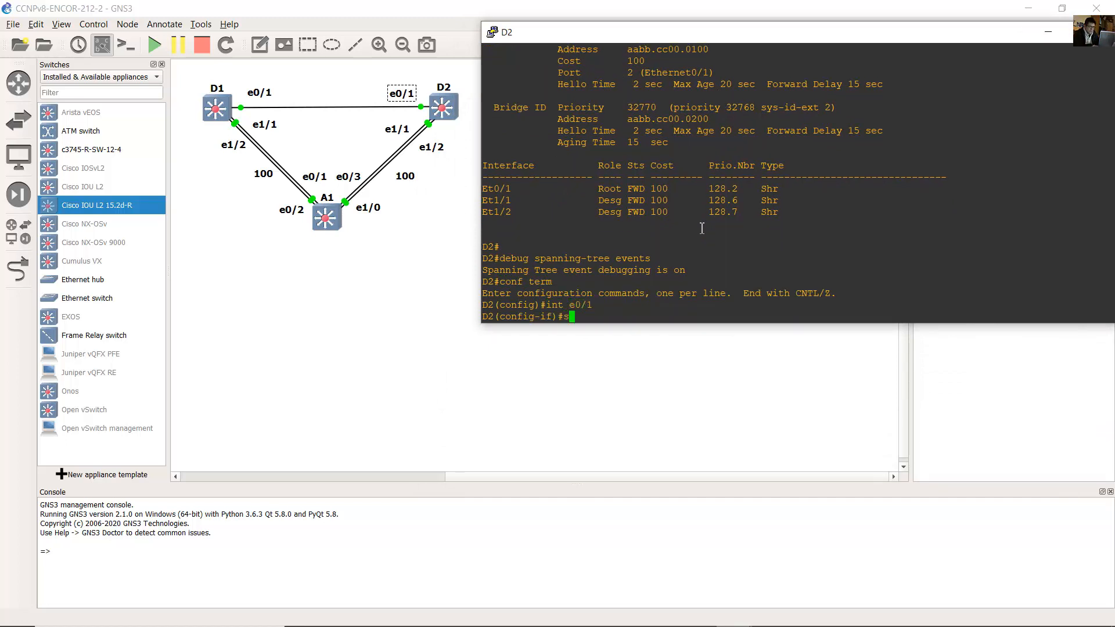
pyautogui.write('hutdown')
pyautogui.press('Return')
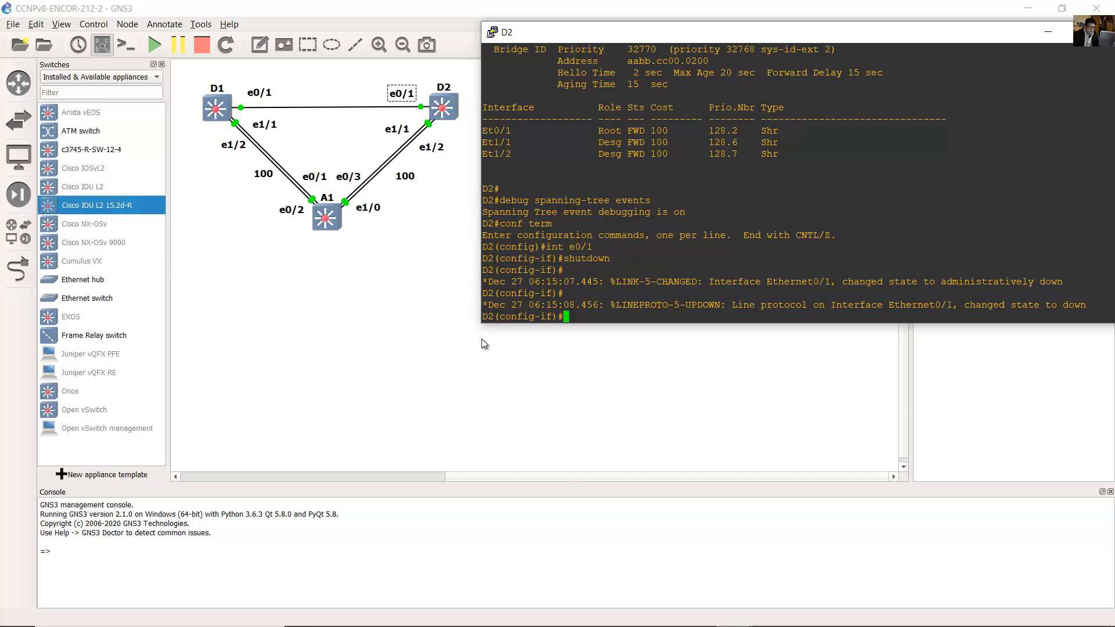
pyautogui.moveTo(823, 42); pyautogui.dragTo(804, 36)
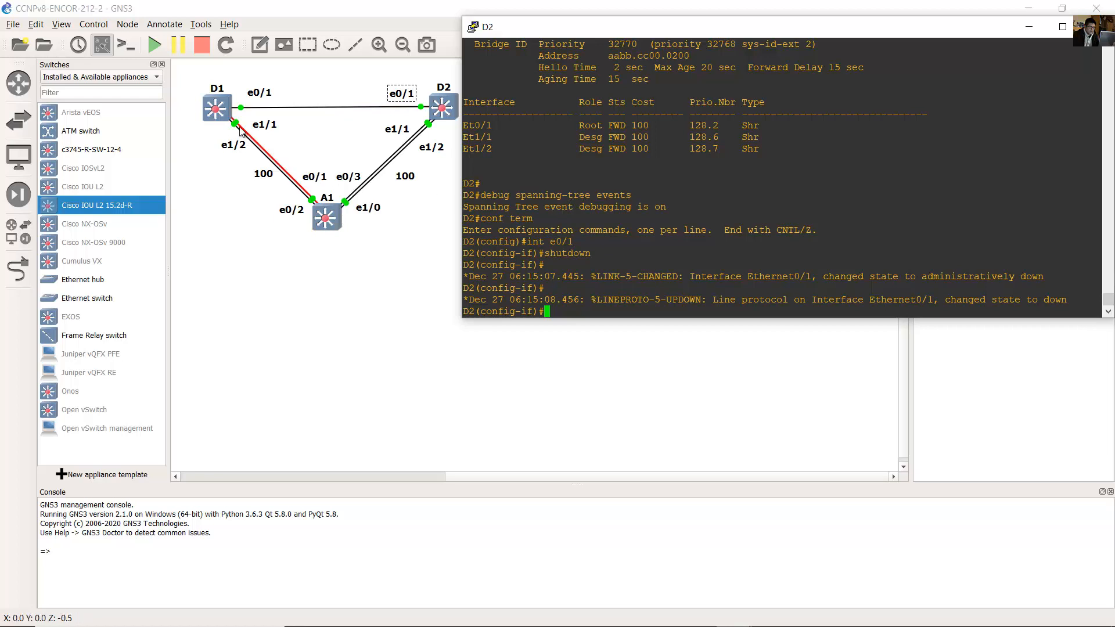
# Step: Locate the D1–D2 link in the topology, open D1's console and shut down interface e0/1 there
pyautogui.click(275, 86)
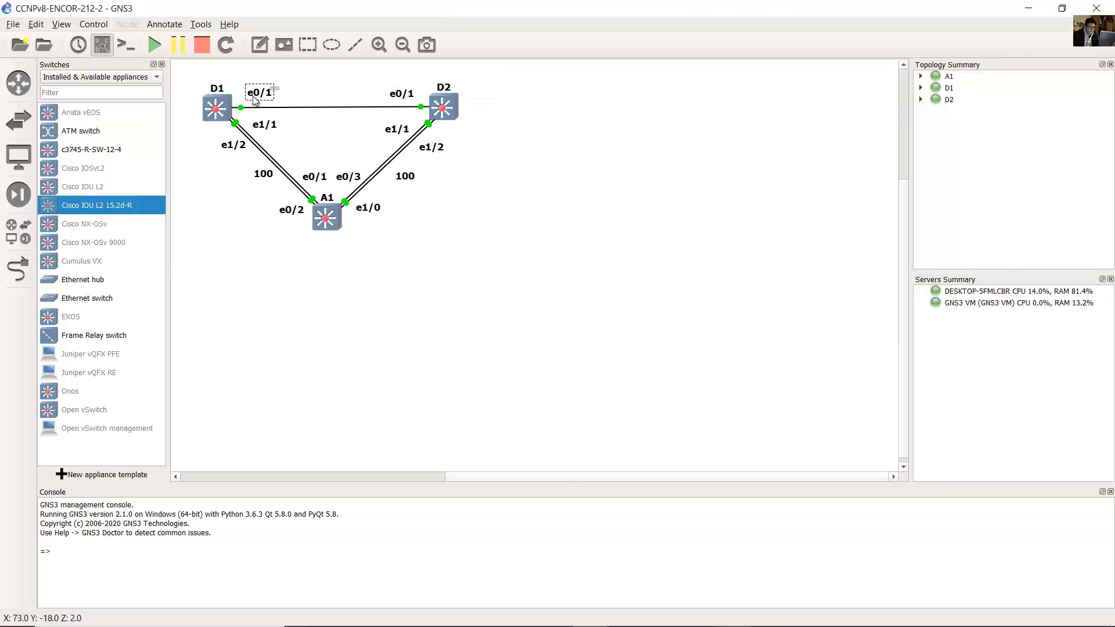
pyautogui.doubleClick(451, 116)
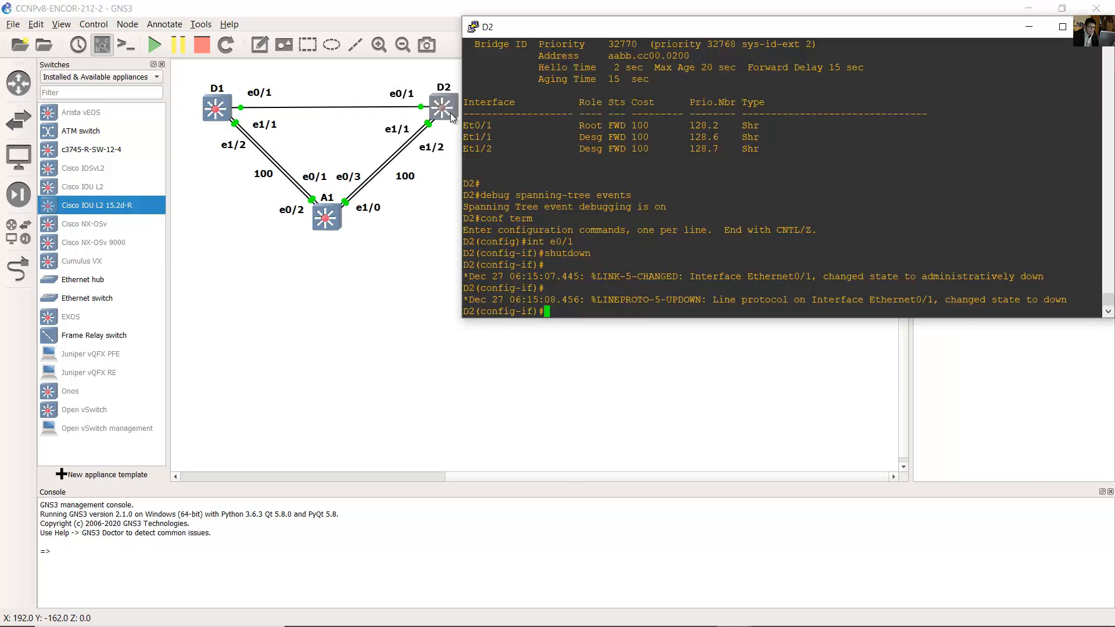
pyautogui.click(356, 98)
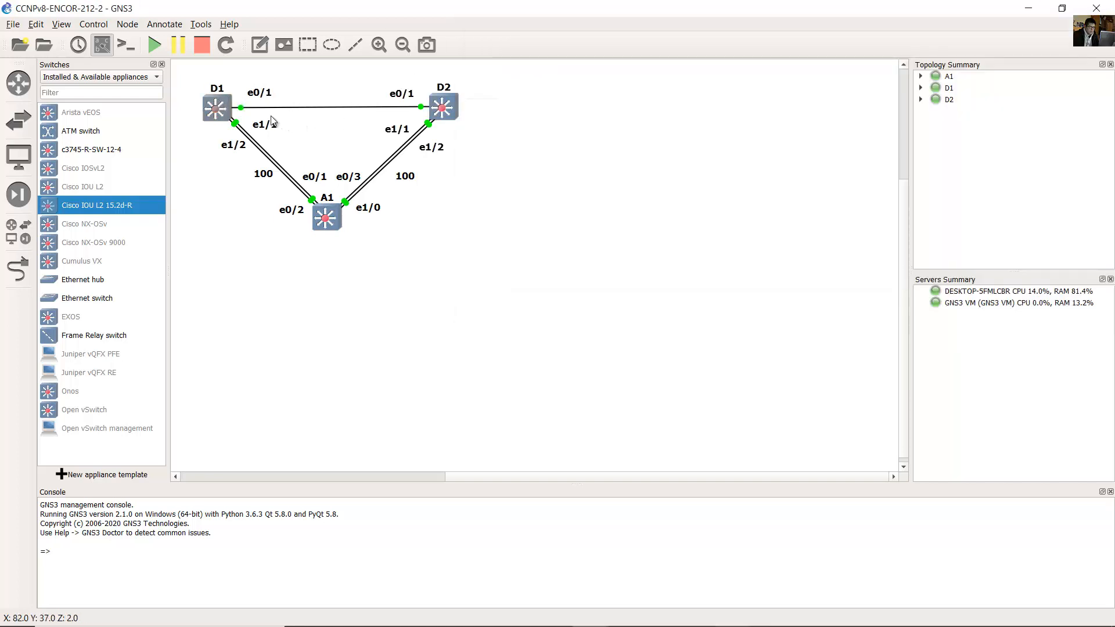
pyautogui.doubleClick(220, 112)
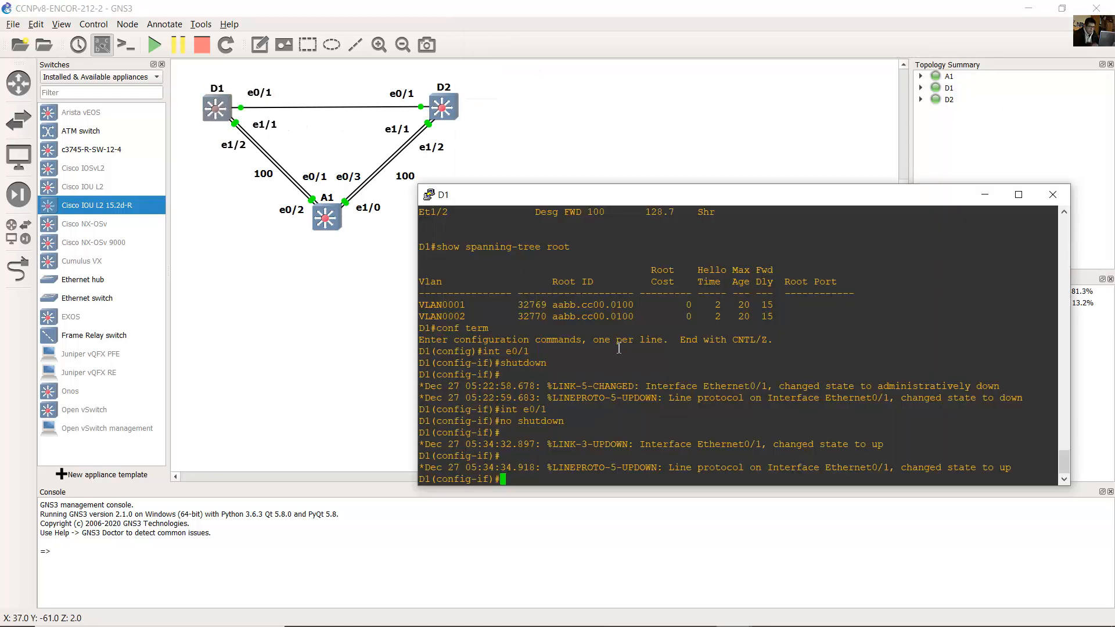
pyautogui.write('int e0/1')
pyautogui.press('Return')
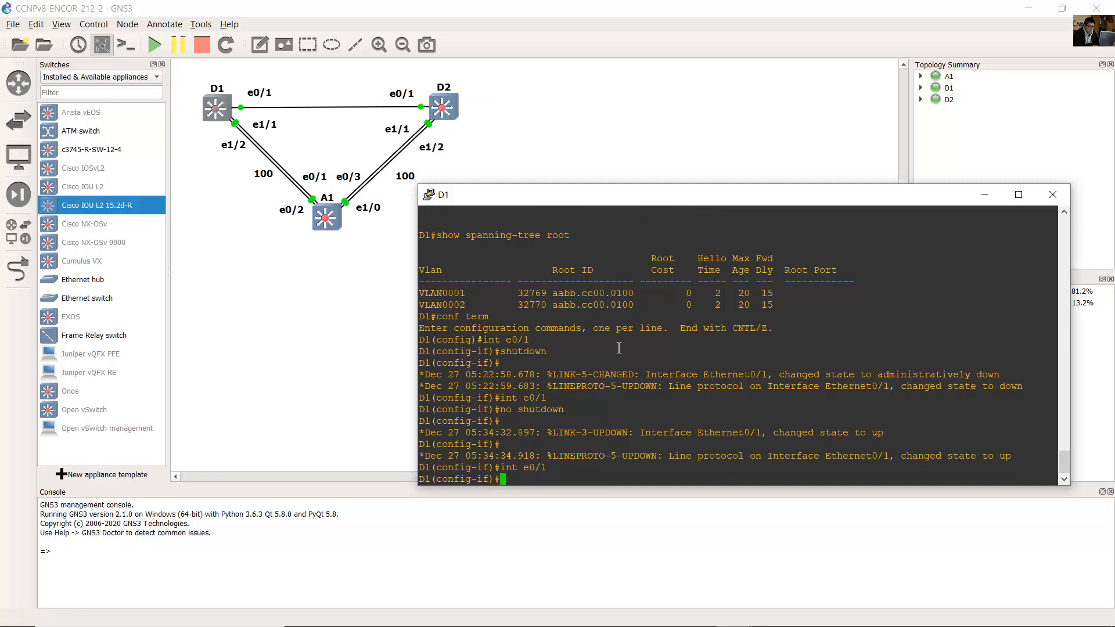
pyautogui.write('shutdown')
pyautogui.press('Return')
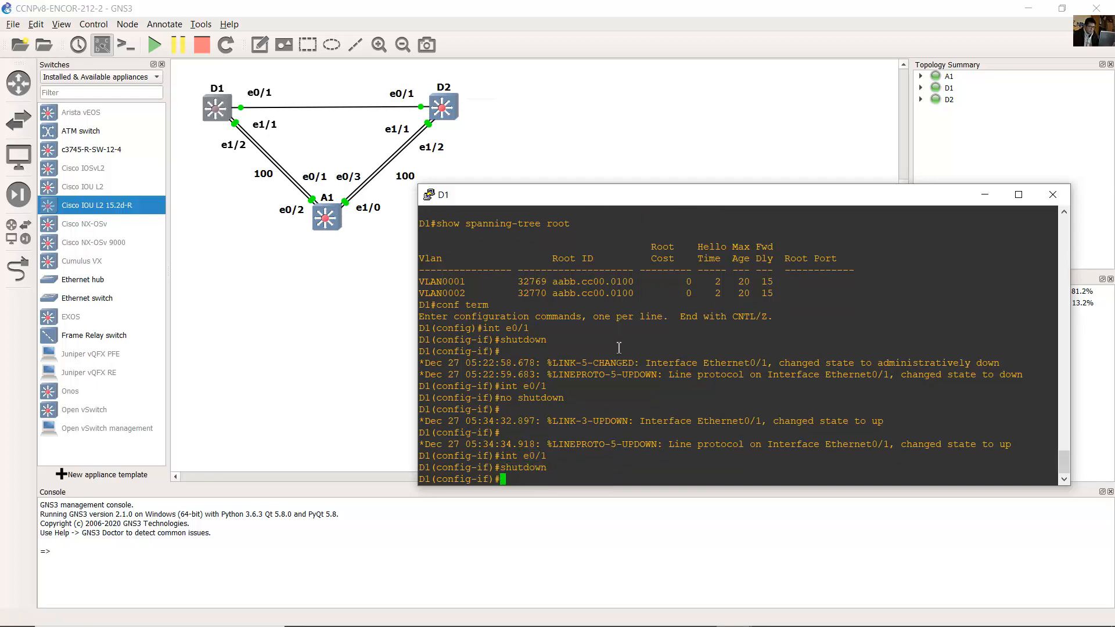
# Step: Check D2's debug output and read the Word lab guide's explanation of how long spanning tree takes to adjust
pyautogui.click(735, 611)
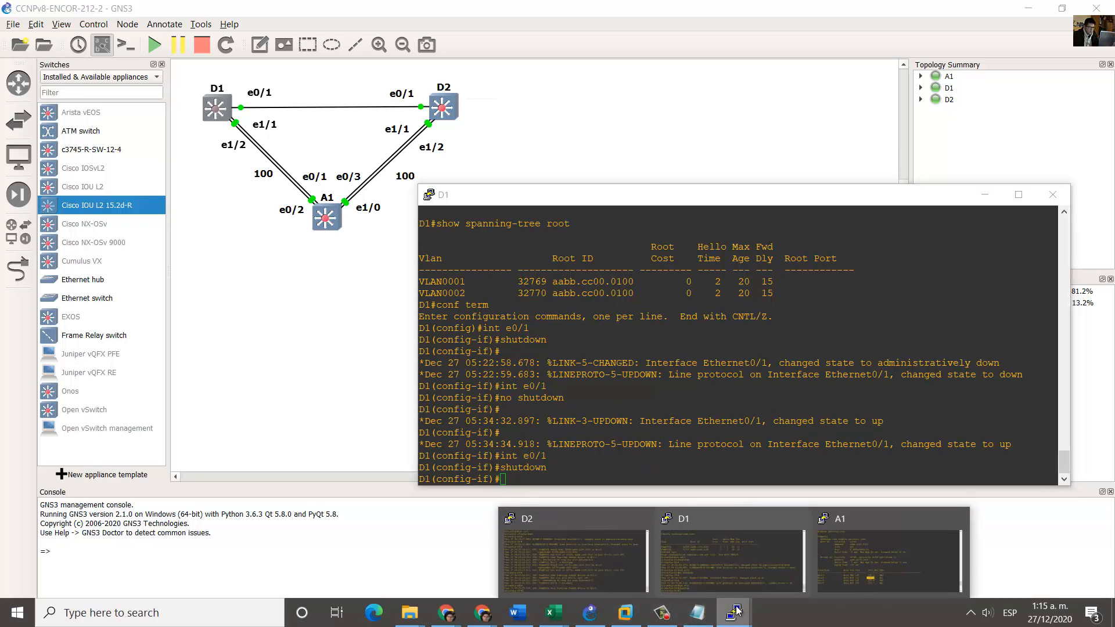
pyautogui.click(636, 559)
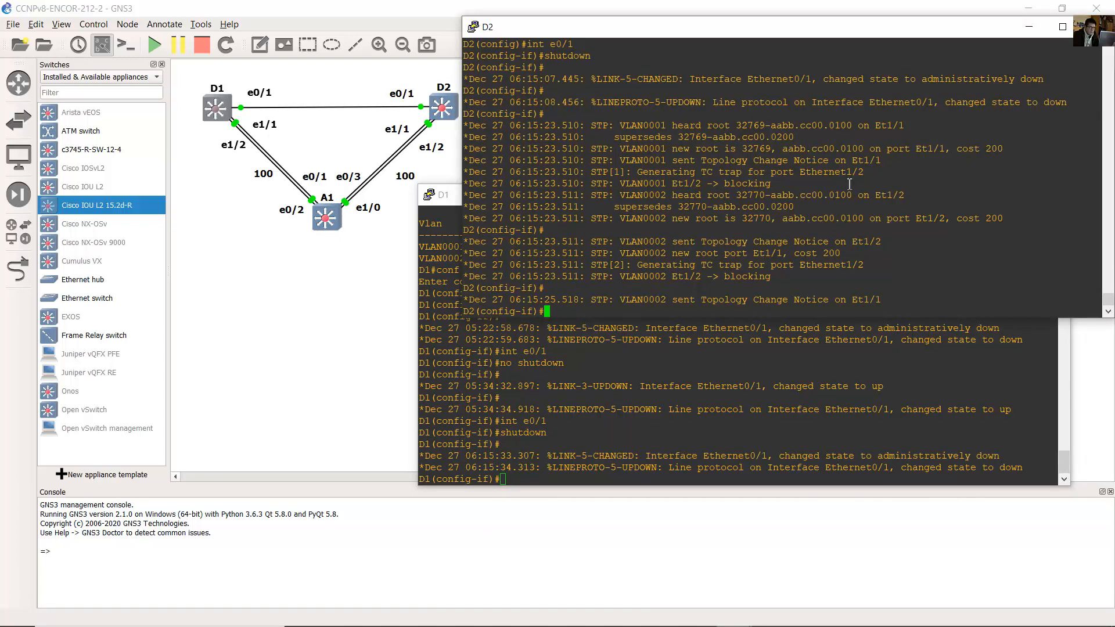
pyautogui.click(517, 613)
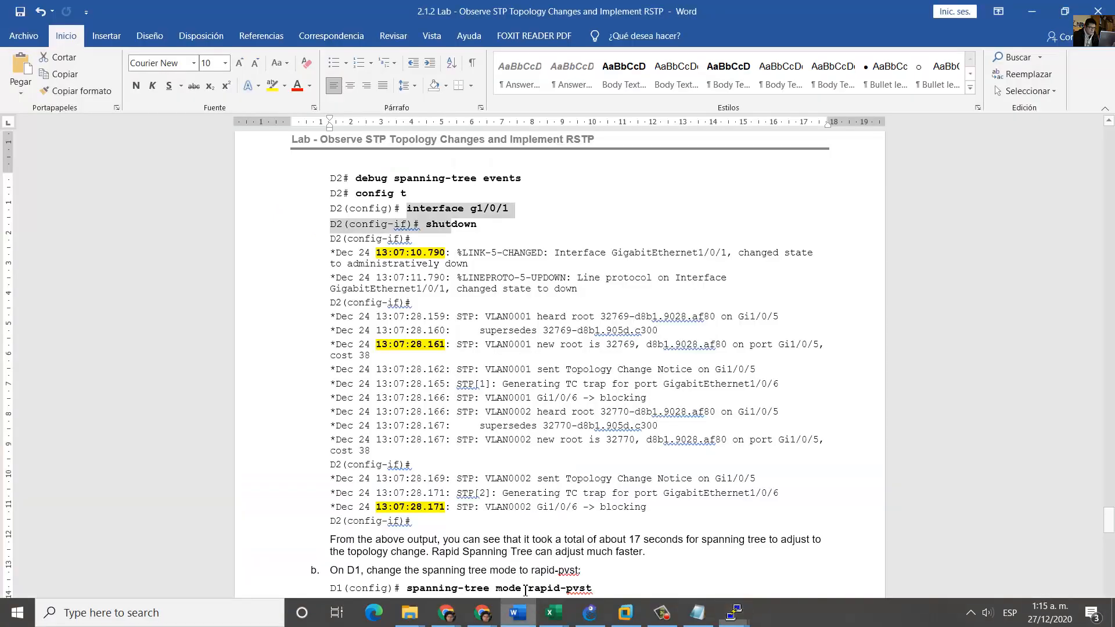
pyautogui.click(499, 354)
pyautogui.scroll(-7, 499, 354)
pyautogui.scroll(3, 424, 381)
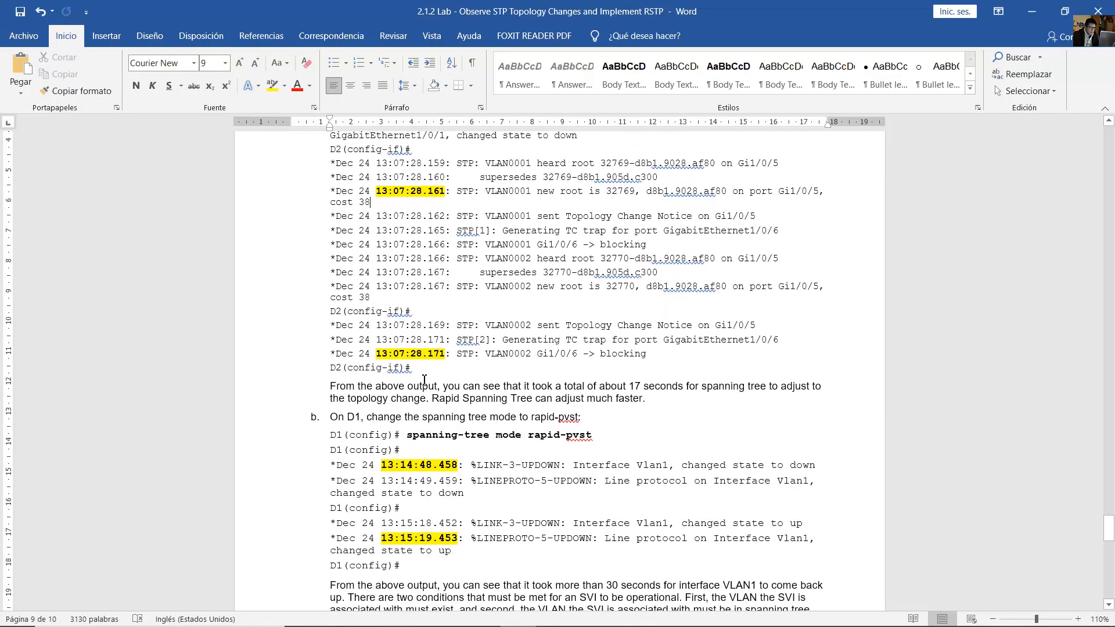
pyautogui.scroll(3, 324, 386)
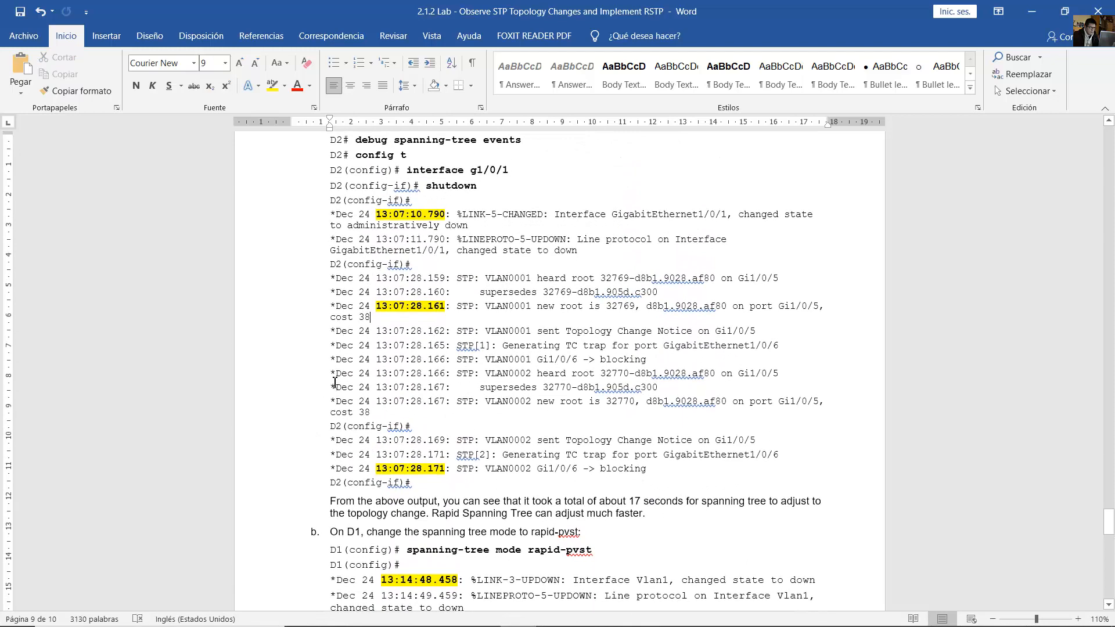
pyautogui.scroll(-3, 334, 382)
pyautogui.moveTo(331, 386); pyautogui.dragTo(823, 389)
pyautogui.moveTo(703, 390); pyautogui.dragTo(633, 399)
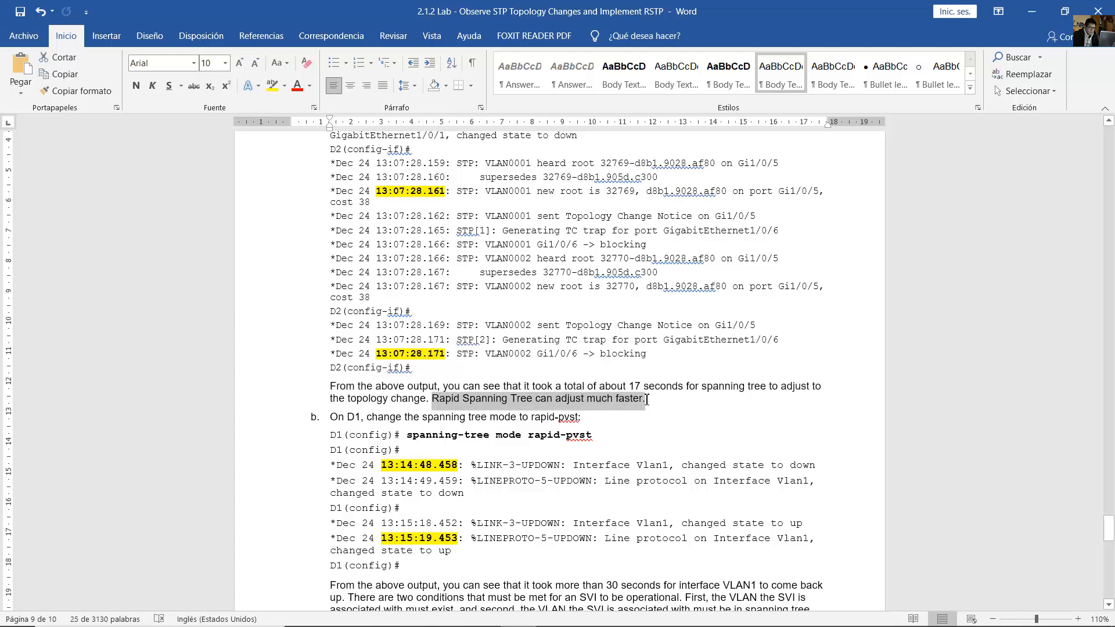
# Step: Compare the timestamps of the administratively down and last Topology Change Notice messages in D2's console
pyautogui.click(1032, 11)
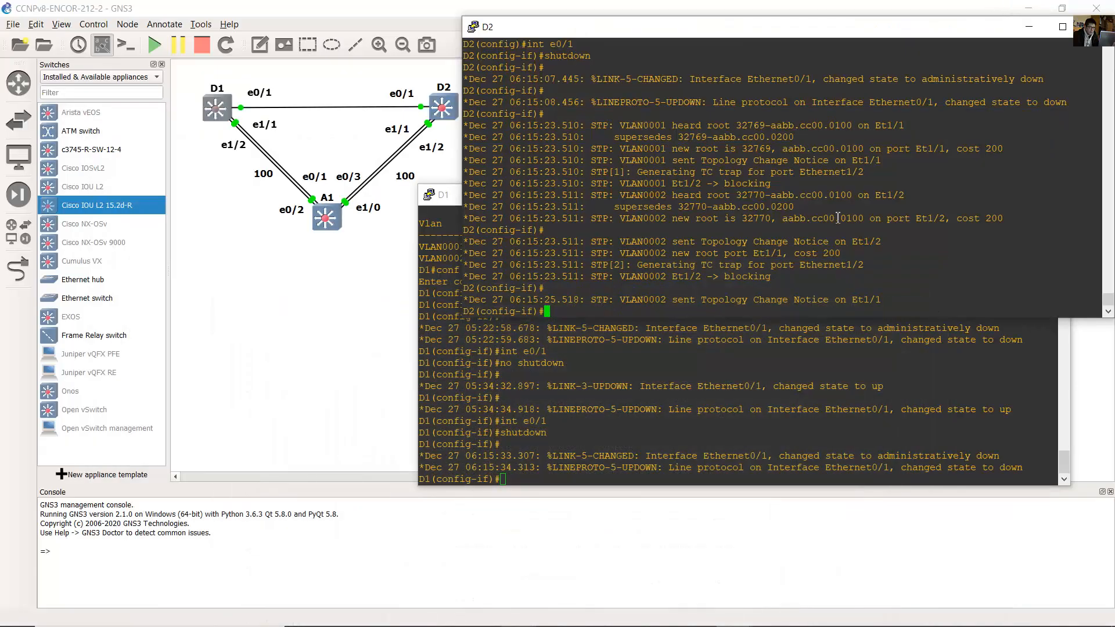
pyautogui.moveTo(744, 42); pyautogui.dragTo(701, 203)
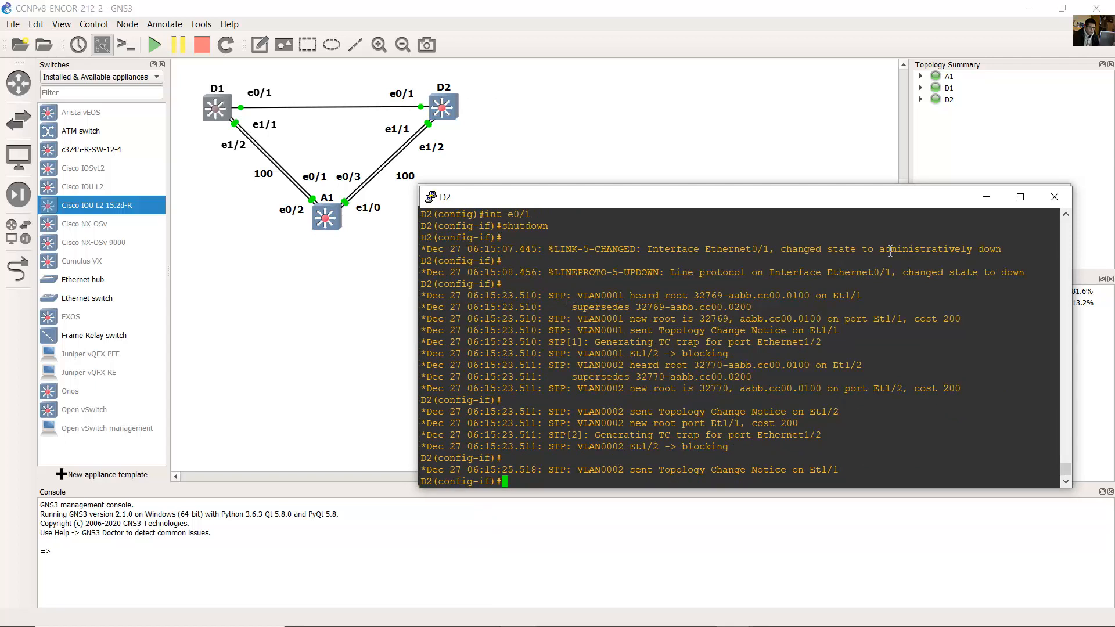
pyautogui.moveTo(880, 250); pyautogui.dragTo(1002, 250)
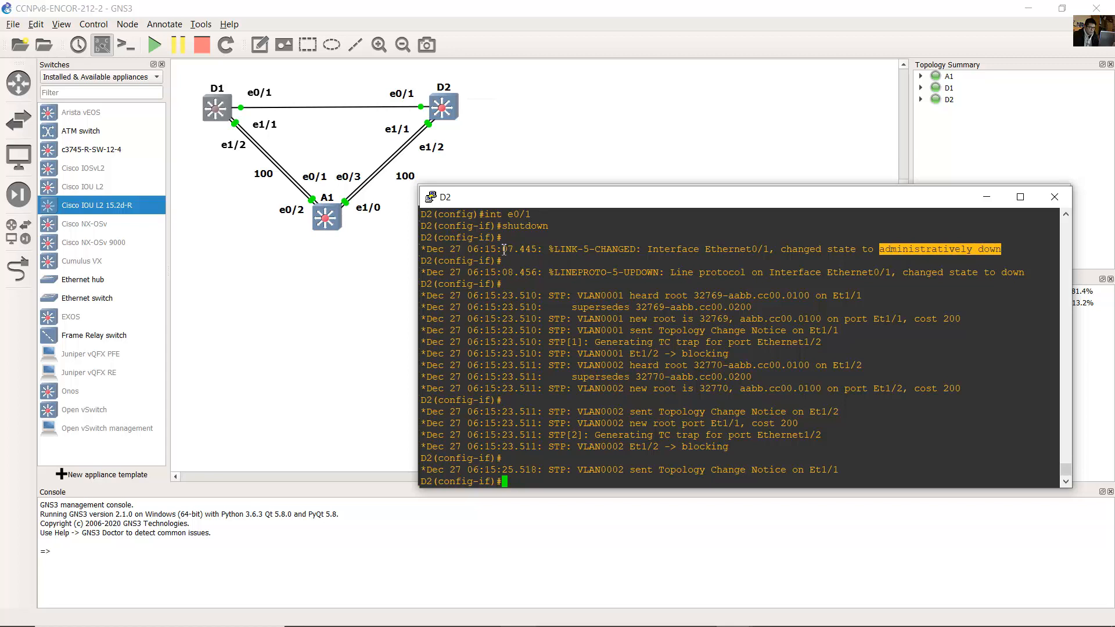
pyautogui.moveTo(497, 250); pyautogui.dragTo(520, 250)
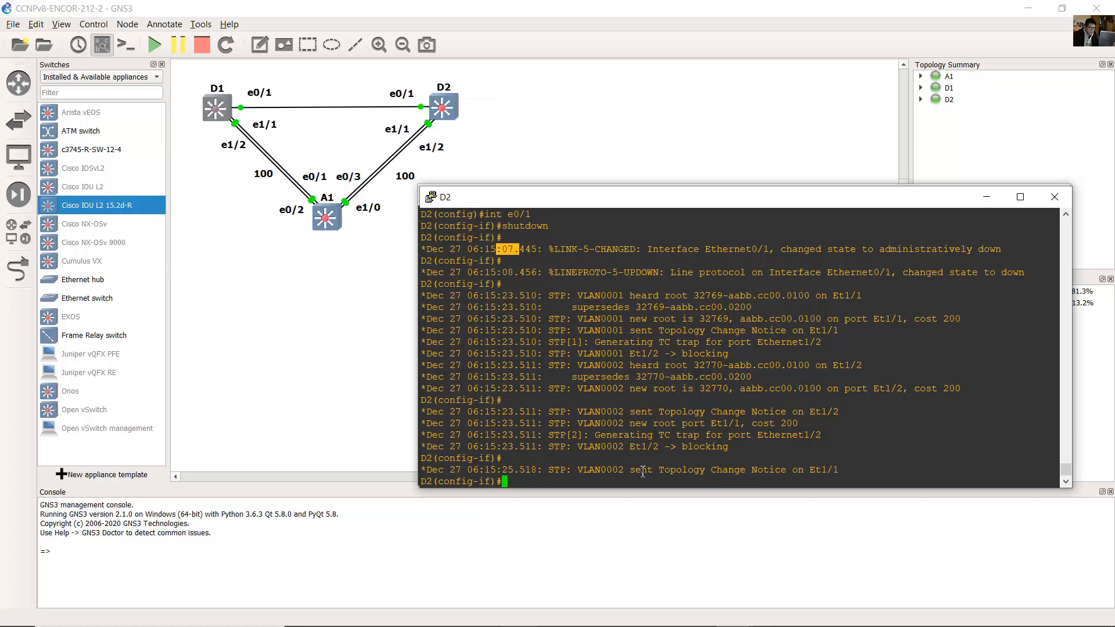
pyautogui.moveTo(662, 470); pyautogui.dragTo(795, 464)
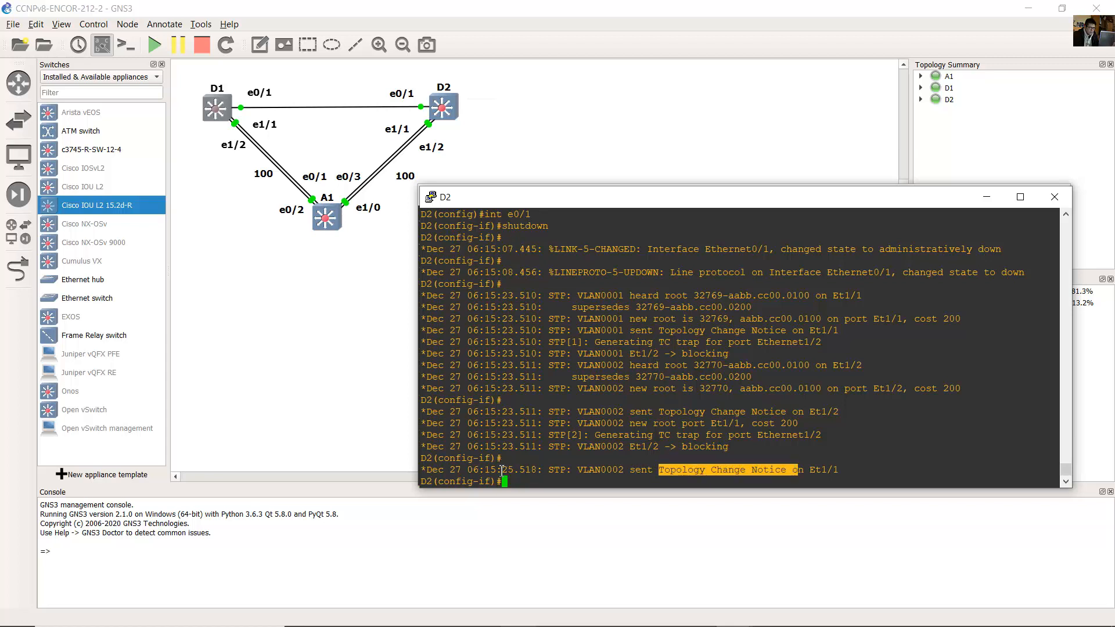
pyautogui.moveTo(498, 470); pyautogui.dragTo(518, 468)
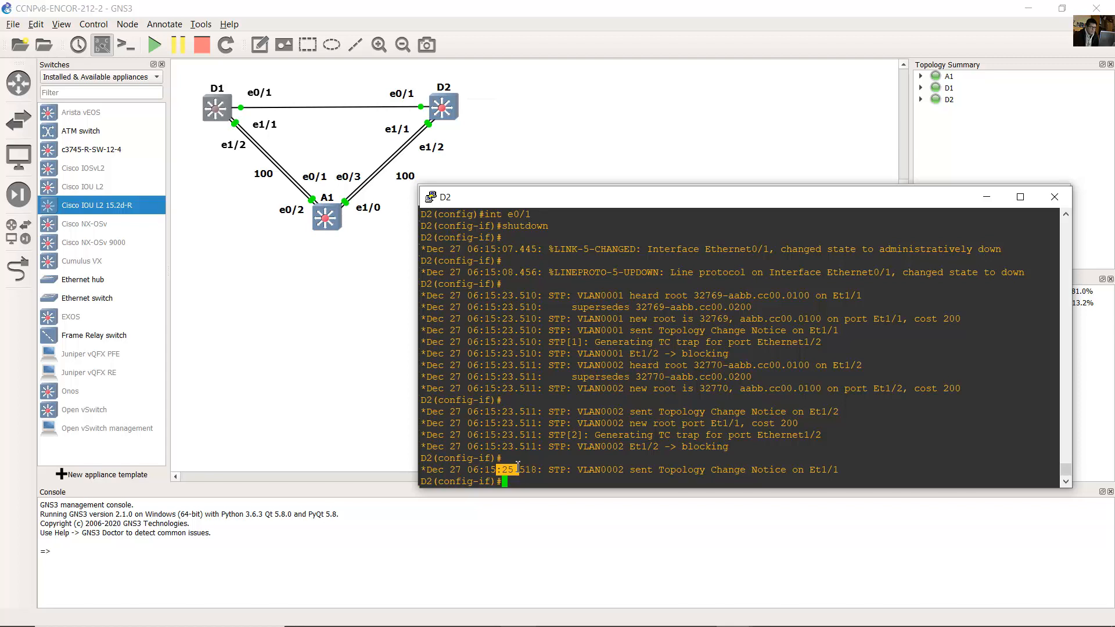
pyautogui.click(754, 184)
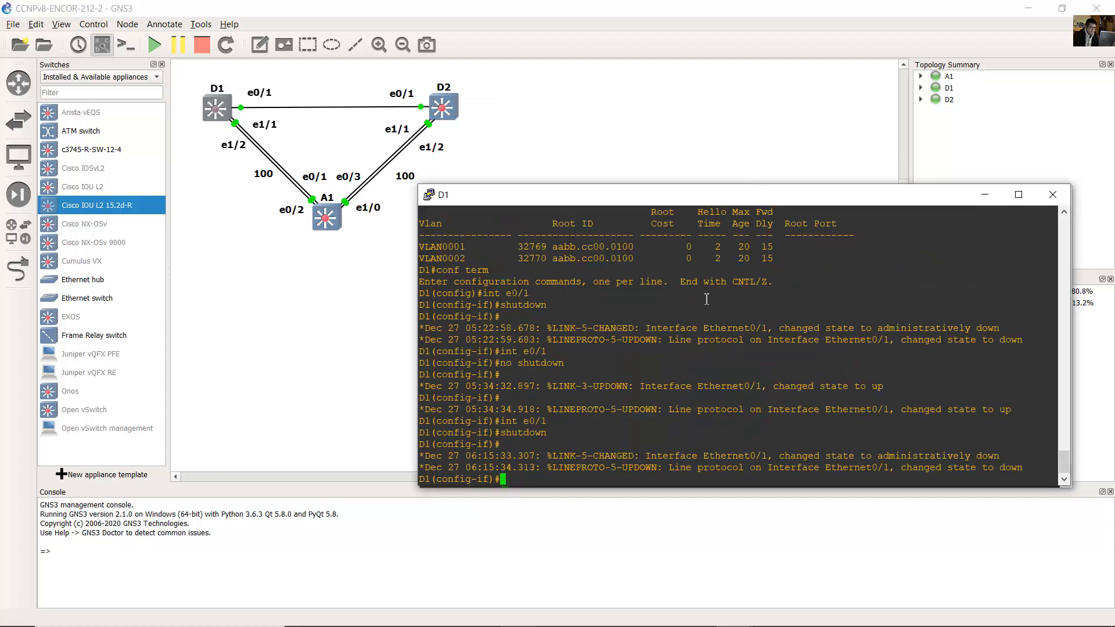
pyautogui.click(984, 194)
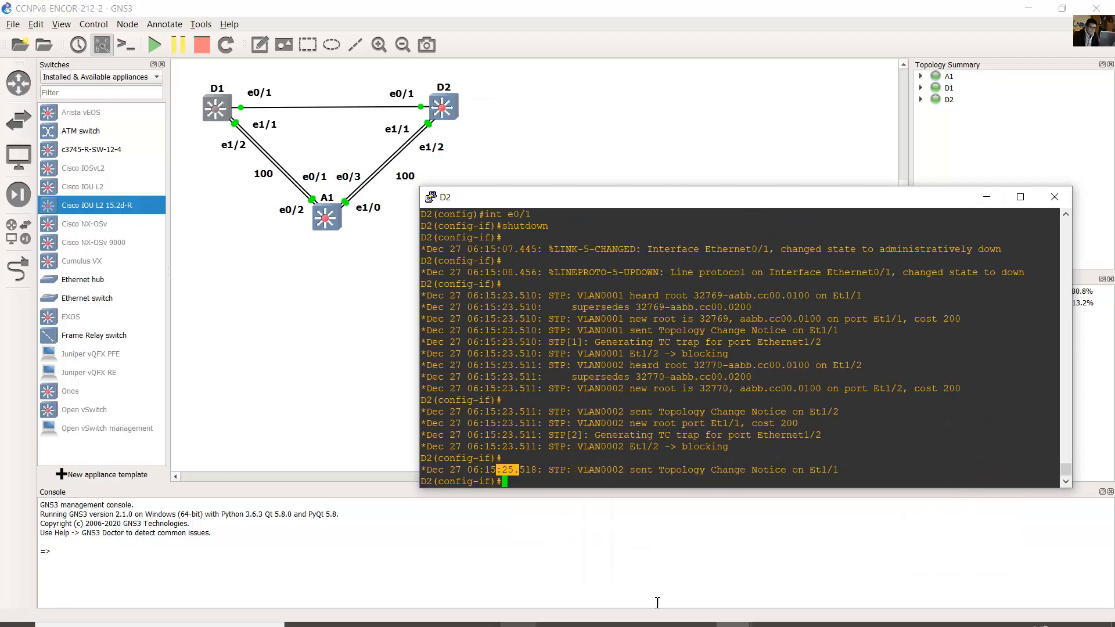
# Step: Switch to Word and read Part 3 step b and its D1 command, spanning-tree mode rapid-pvst
pyautogui.click(539, 604)
pyautogui.scroll(-5, 607, 362)
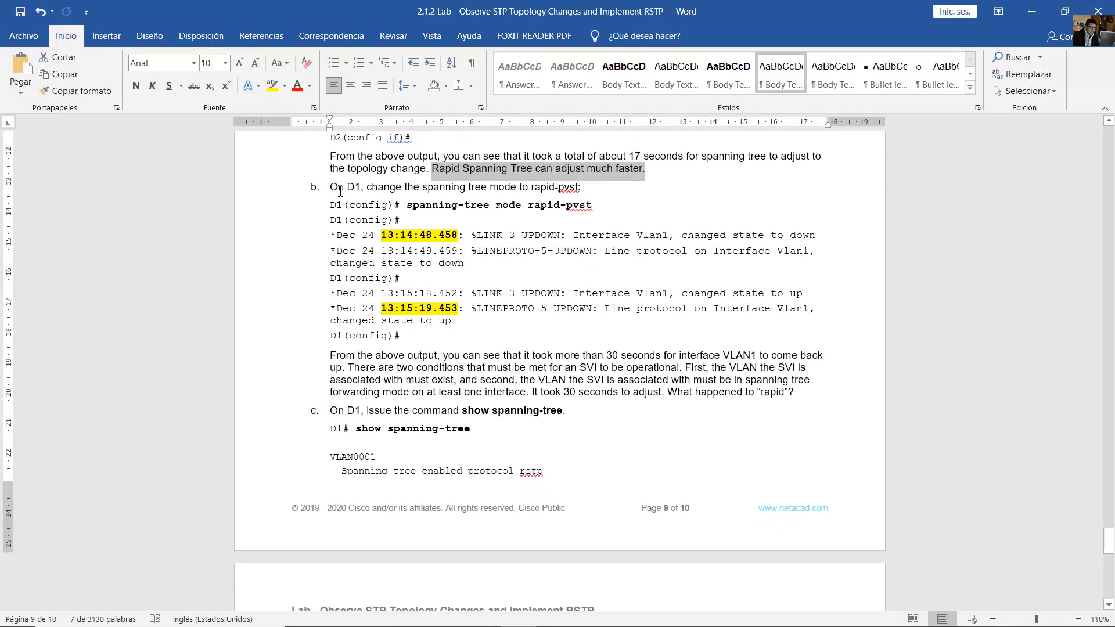
pyautogui.moveTo(340, 191); pyautogui.dragTo(588, 191)
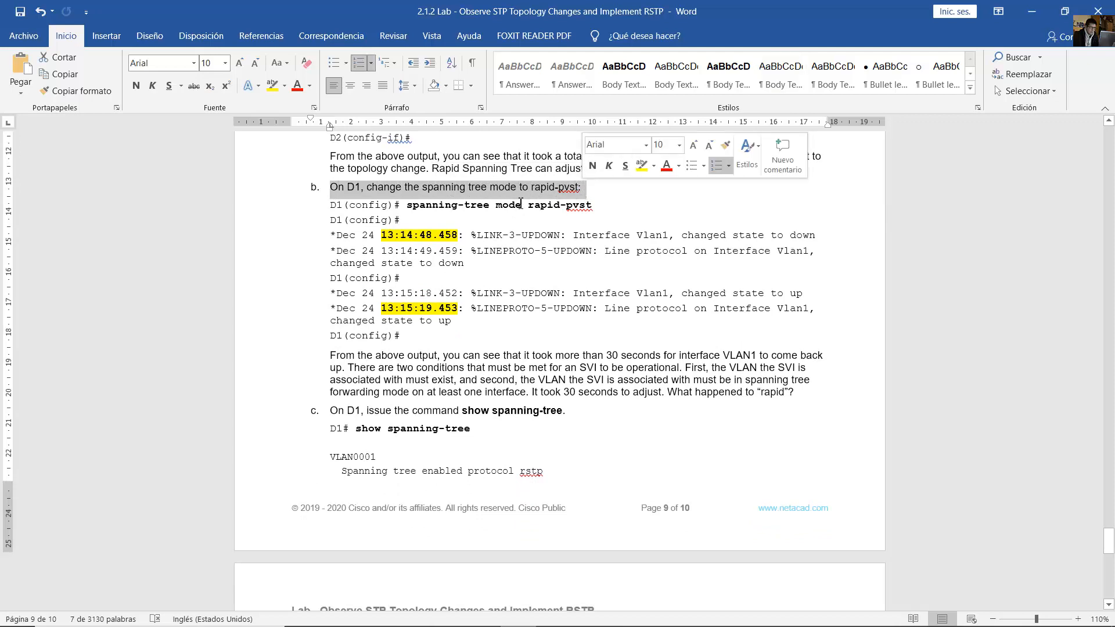
pyautogui.moveTo(407, 206); pyautogui.dragTo(591, 207)
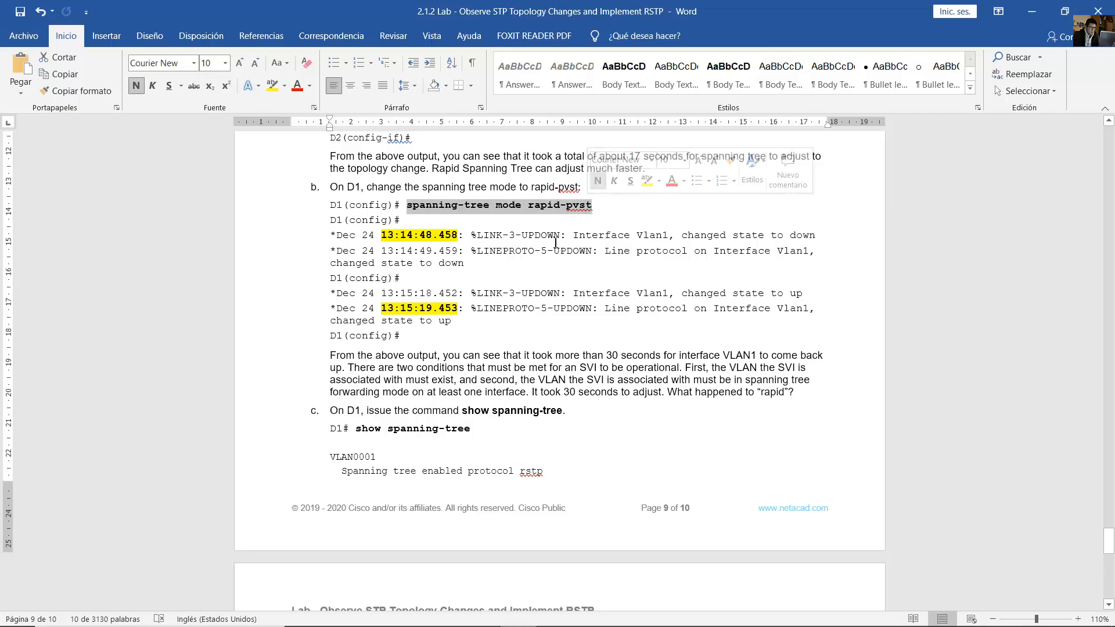
# Step: Switch to D1's console, exit interface configuration mode and try the command spanning-tree rapid-pvst
pyautogui.click(1032, 11)
pyautogui.click(721, 104)
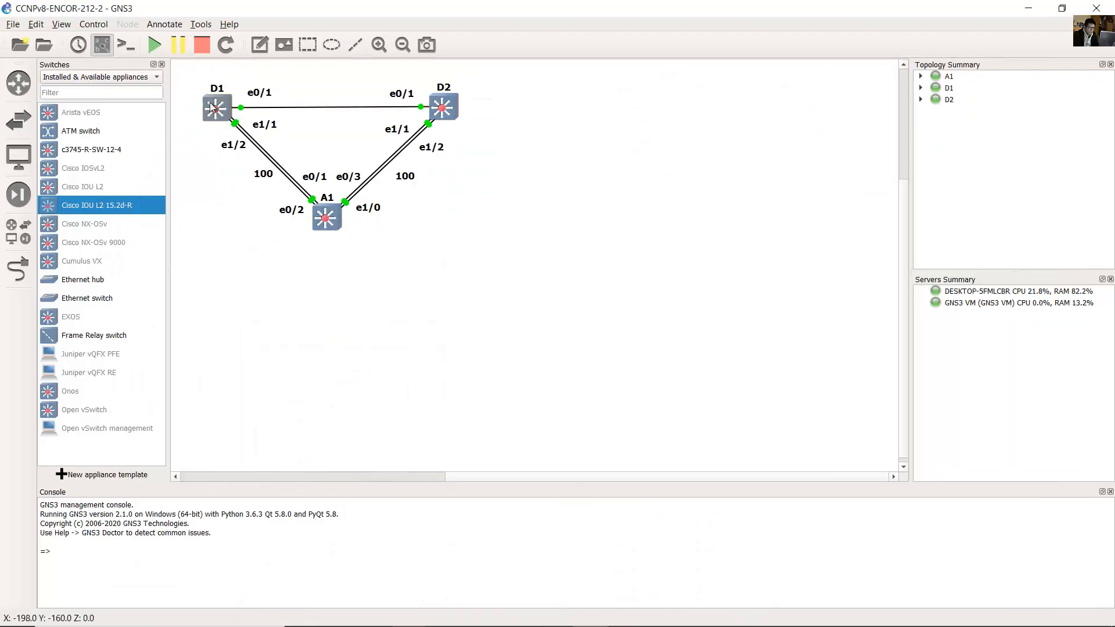
pyautogui.moveTo(728, 615)
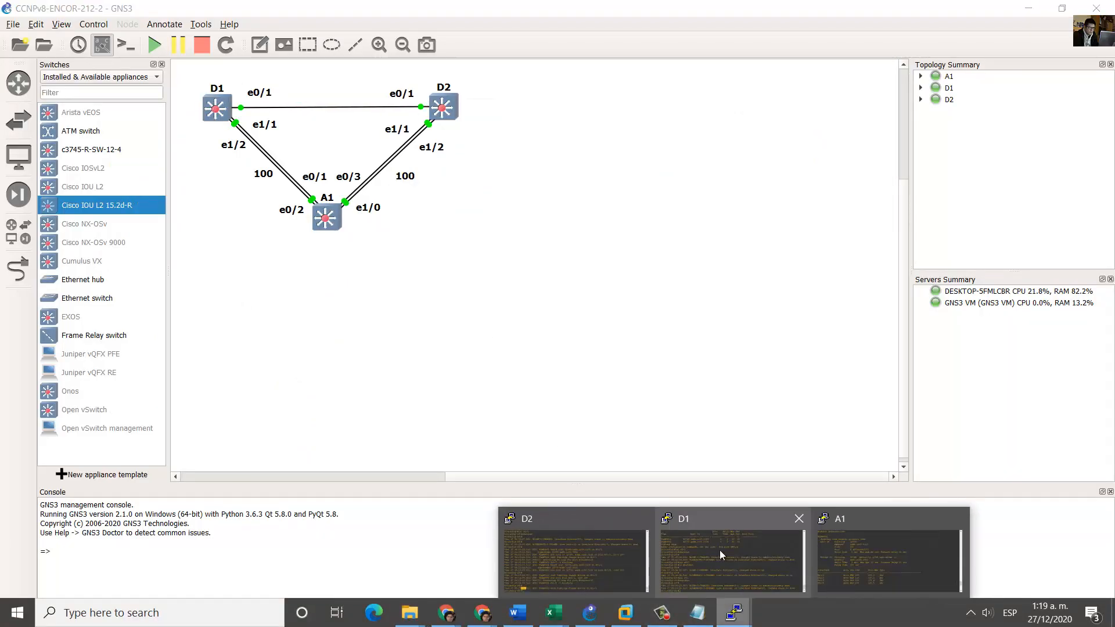
pyautogui.click(719, 549)
pyautogui.write('exit')
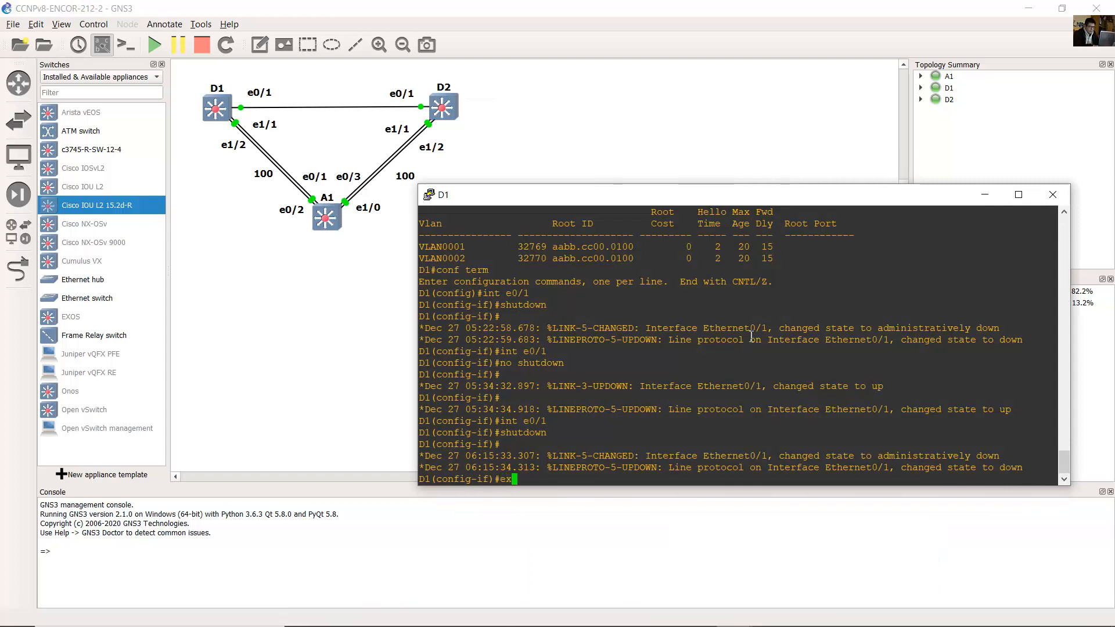
pyautogui.press('Return')
pyautogui.write('spann')
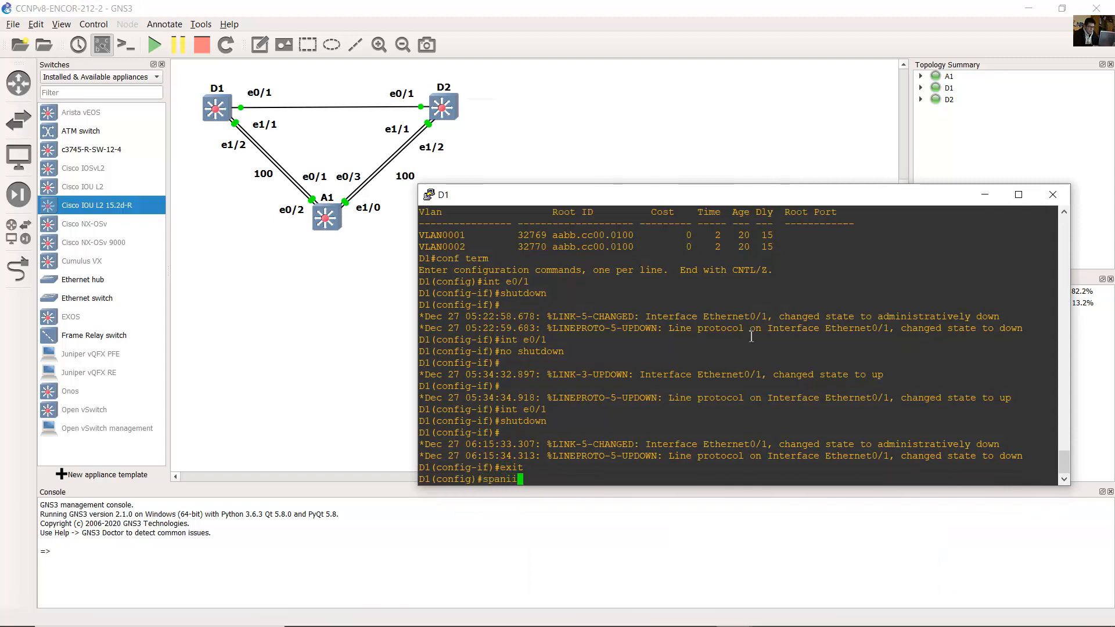
pyautogui.write('ing-tree rapi')
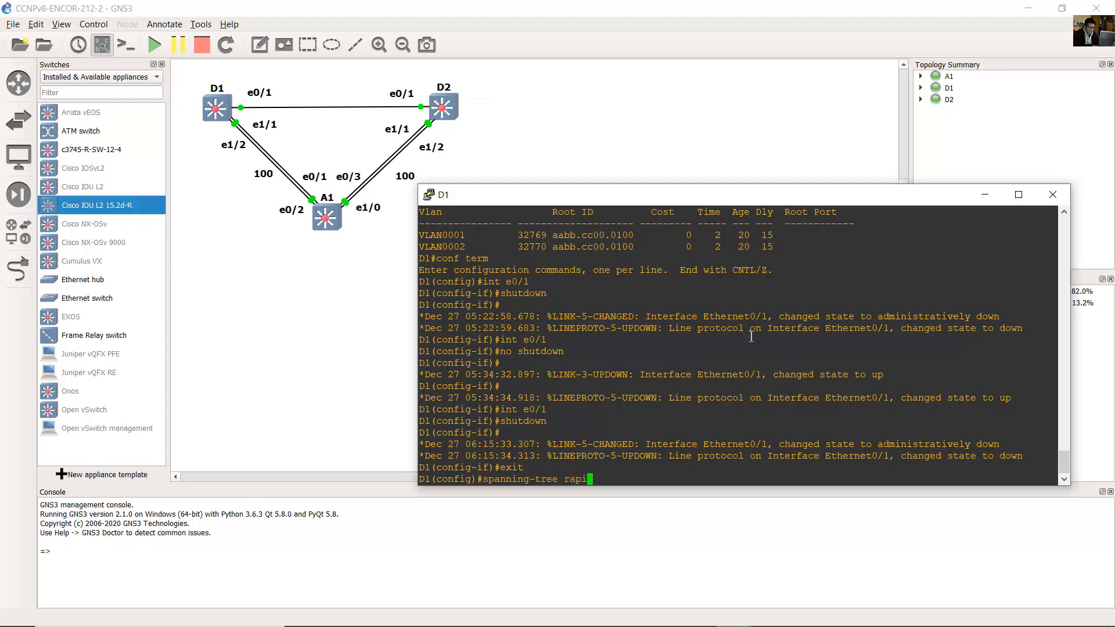
pyautogui.write('d-pvst')
pyautogui.press('Return')
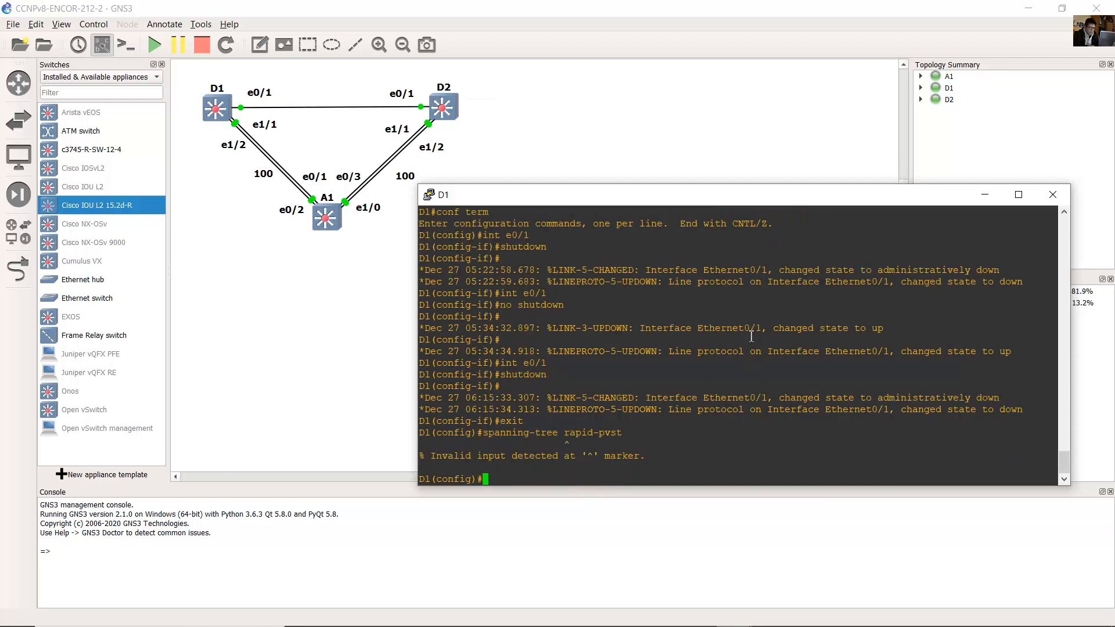
# Step: Recall the last command on D1, insert the missing keyword mode and run spanning-tree mode rapid-pvst
pyautogui.press('Up')
pyautogui.press('Left')
pyautogui.press('Left')
pyautogui.press('Left')
pyautogui.press('Left')
pyautogui.press('Left')
pyautogui.press('Left')
pyautogui.press('Left')
pyautogui.press('Left')
pyautogui.press('Left')
pyautogui.press('Left')
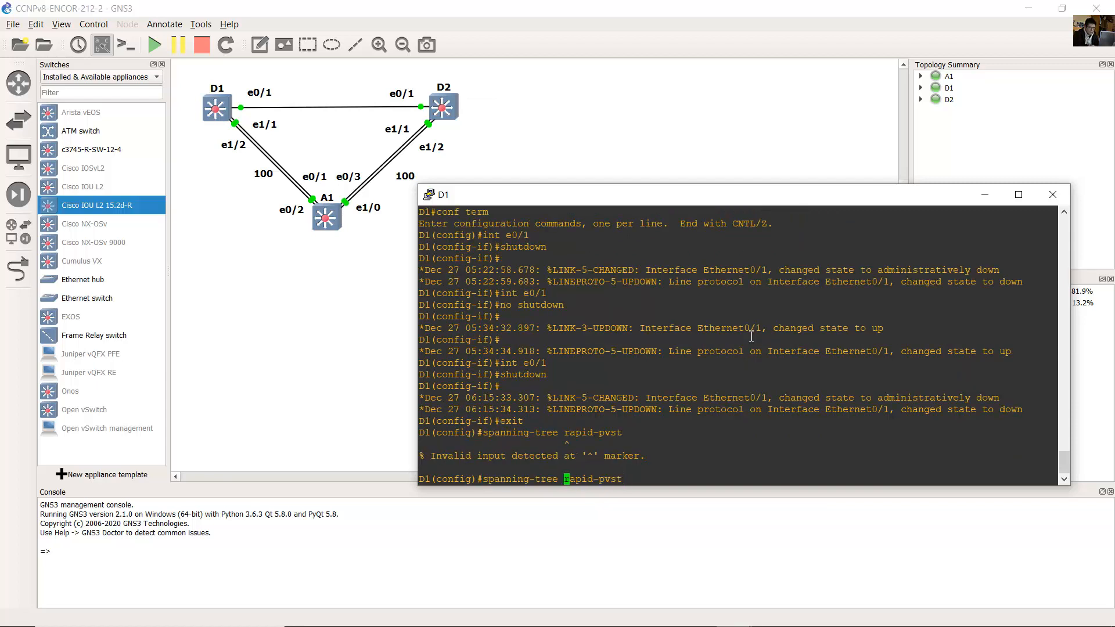
pyautogui.write('mode')
pyautogui.press('Right')
pyautogui.press('Right')
pyautogui.press('Right')
pyautogui.press('Right')
pyautogui.press('Right')
pyautogui.press('Right')
pyautogui.press('Right')
pyautogui.press('Right')
pyautogui.press('Right')
pyautogui.press('Right')
pyautogui.press('Return')
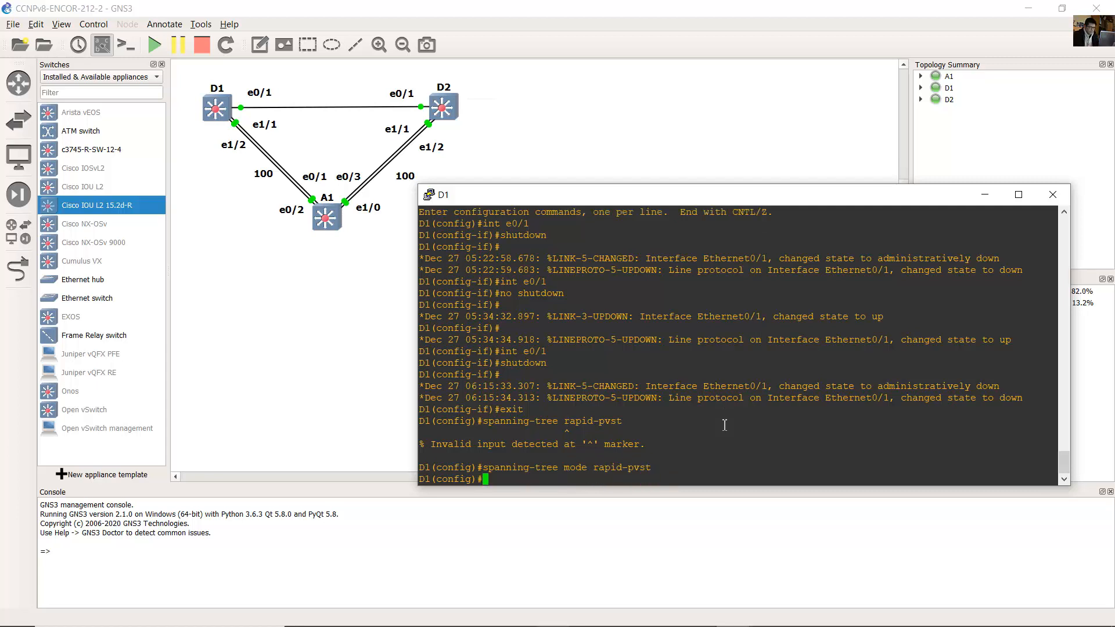
# Step: Return to the Word lab guide and read step b's explanation of interface VLAN1 recovery and the SVI conditions
pyautogui.hotkey('alt', 'Tab')
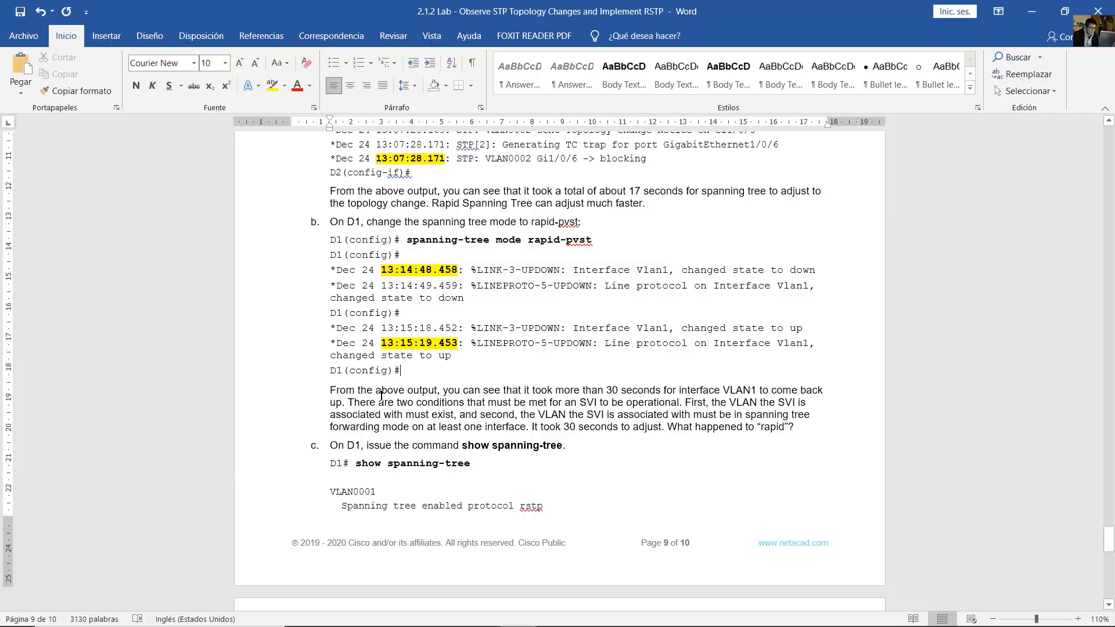
pyautogui.moveTo(336, 386); pyautogui.dragTo(798, 427)
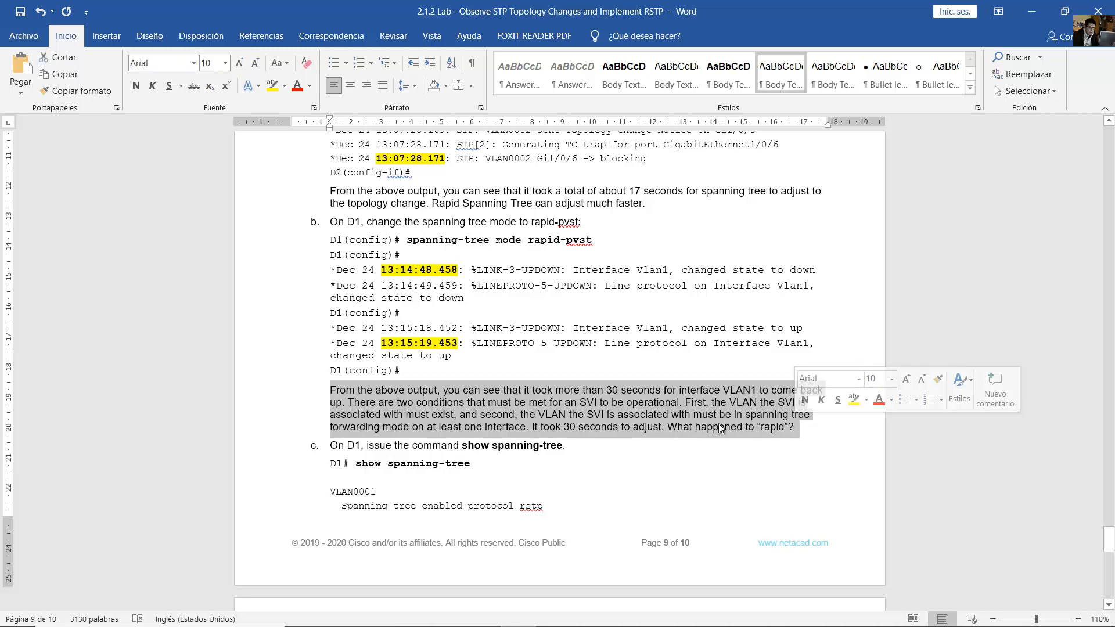
pyautogui.scroll(-3, 684, 424)
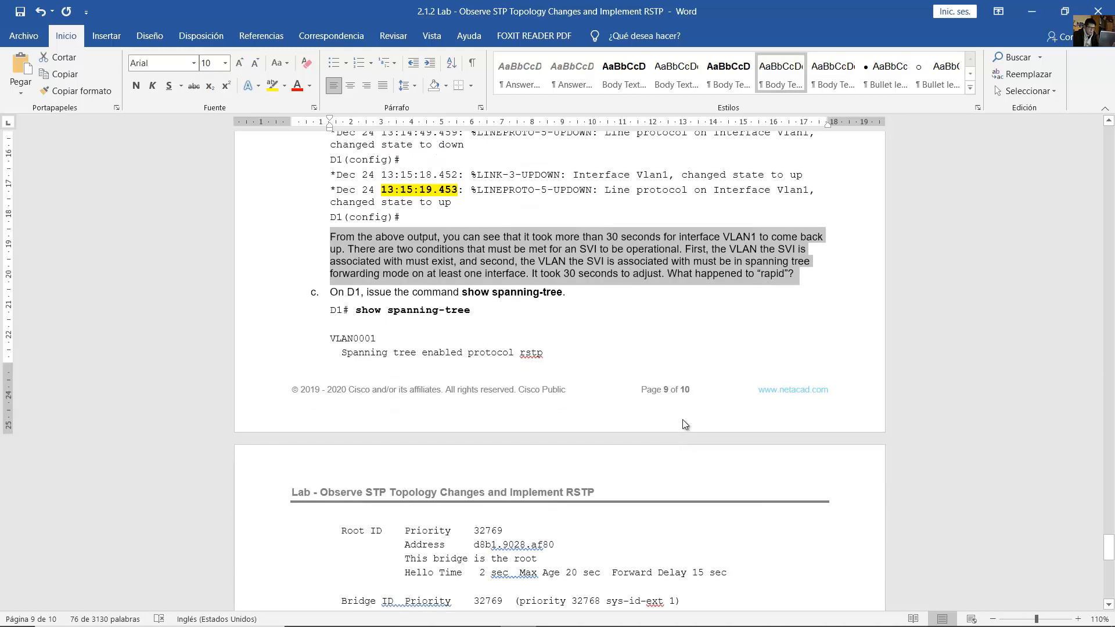
pyautogui.scroll(3, 684, 425)
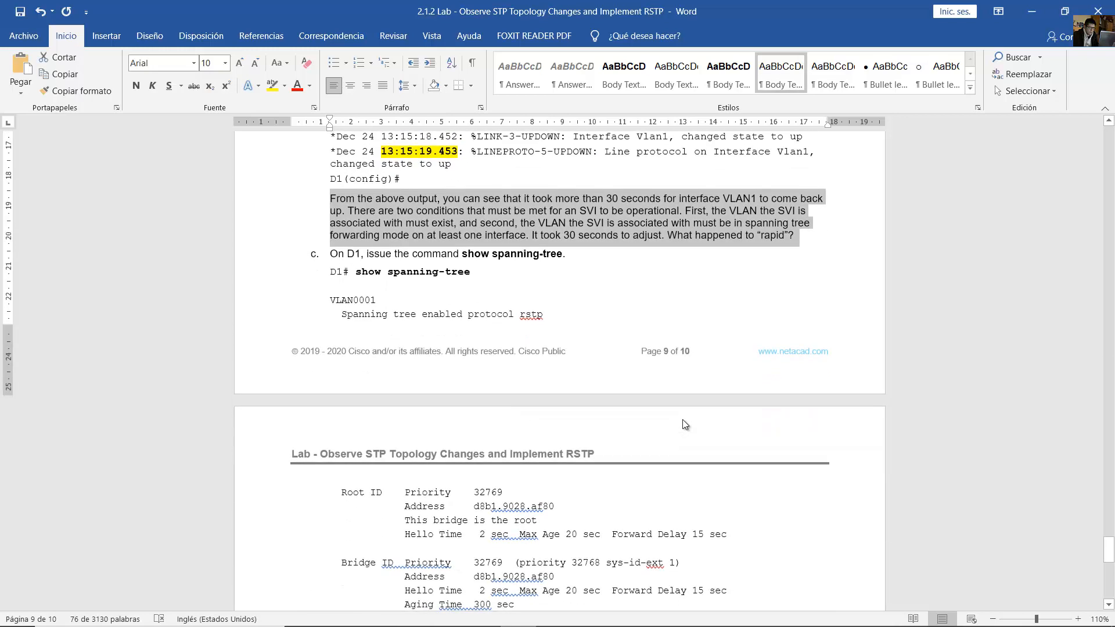
pyautogui.scroll(2, 683, 420)
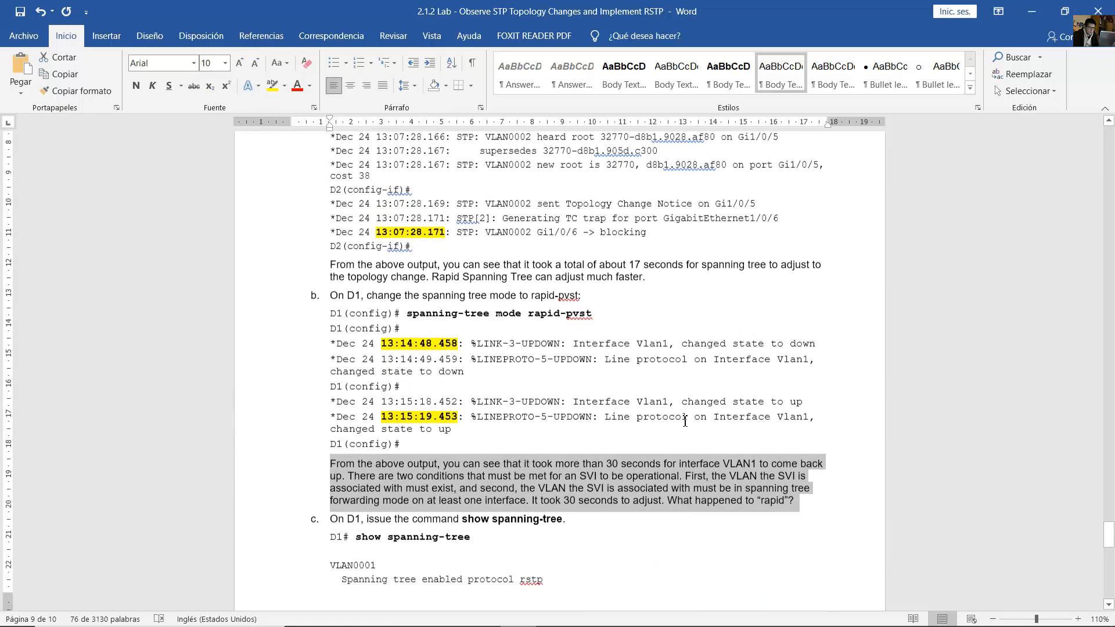
pyautogui.scroll(-2, 683, 420)
# Step: Bring D1's console forward and highlight the spanning-tree mode rapid-pvst command
pyautogui.click(1032, 11)
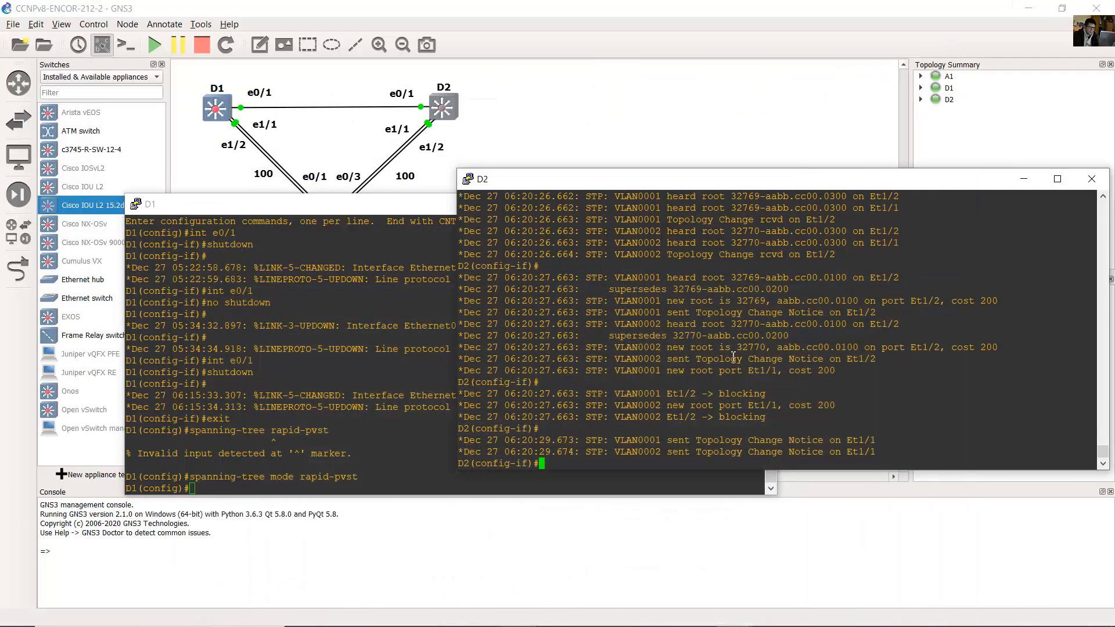
pyautogui.click(332, 432)
pyautogui.moveTo(188, 478); pyautogui.dragTo(361, 483)
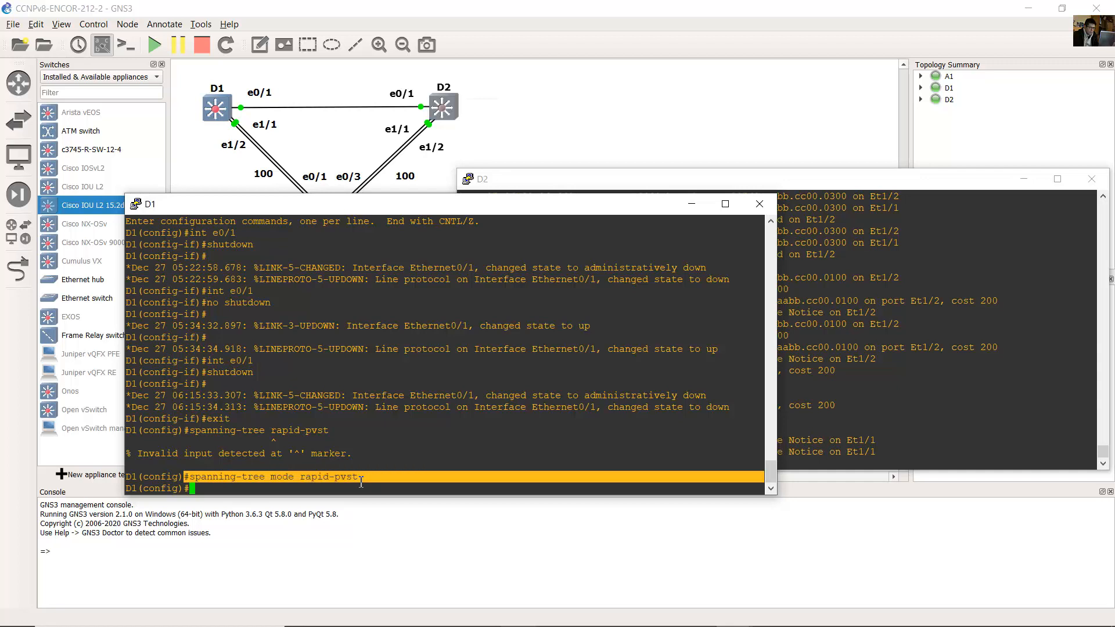
pyautogui.click(219, 481)
pyautogui.moveTo(164, 479); pyautogui.dragTo(118, 482)
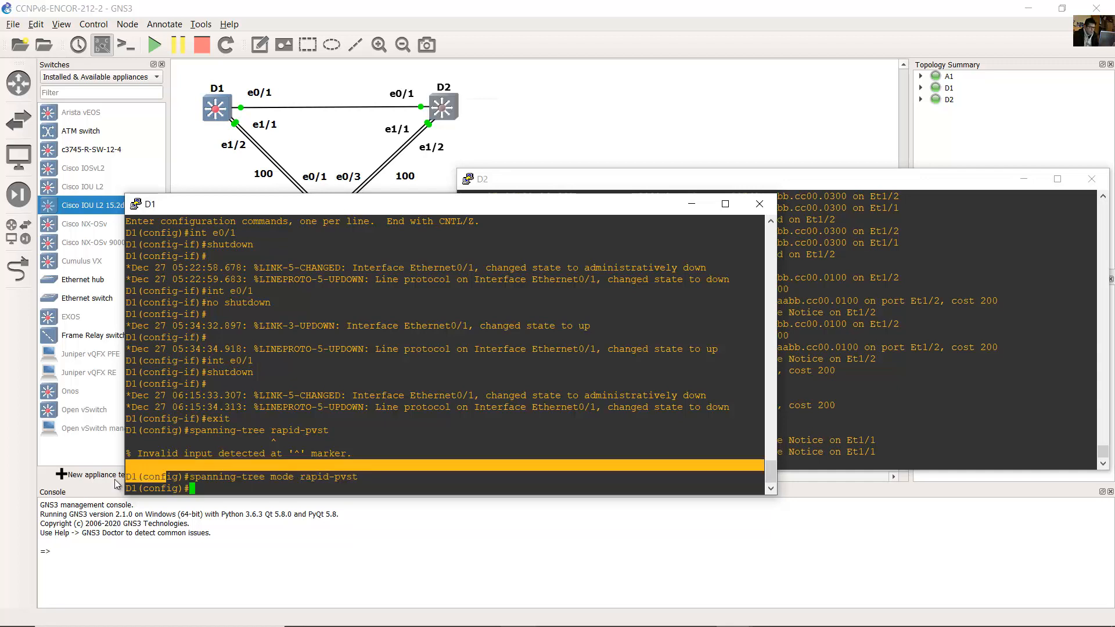
# Step: In D2's console, compare the timestamps of the first Et1/2 listening message and the last Topology Change Notice after D1's mode change
pyautogui.click(892, 343)
pyautogui.scroll(8, 783, 378)
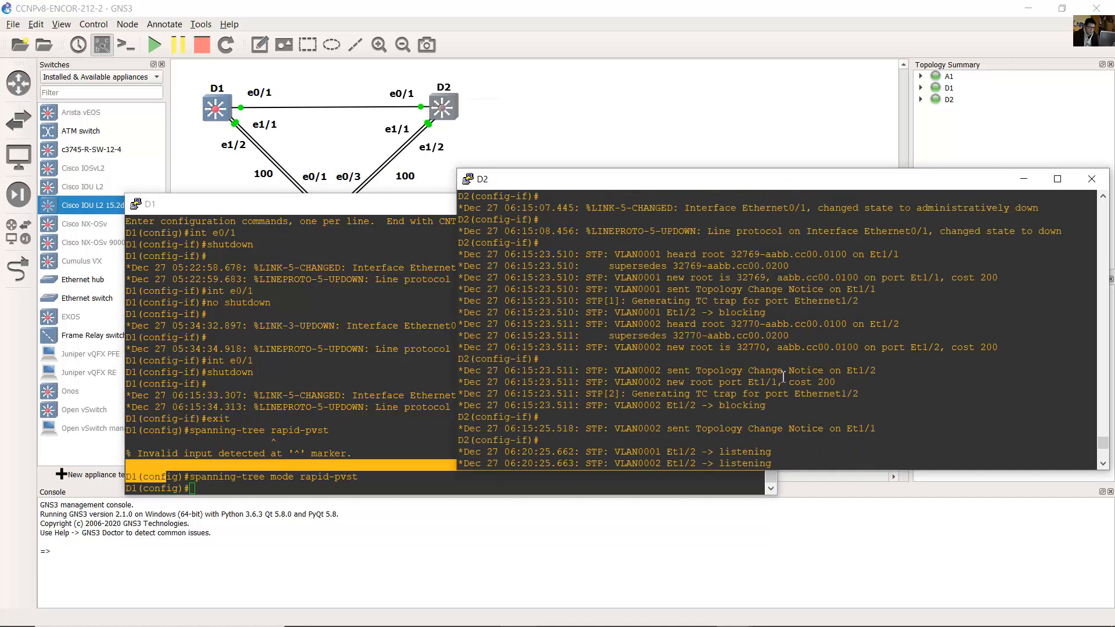
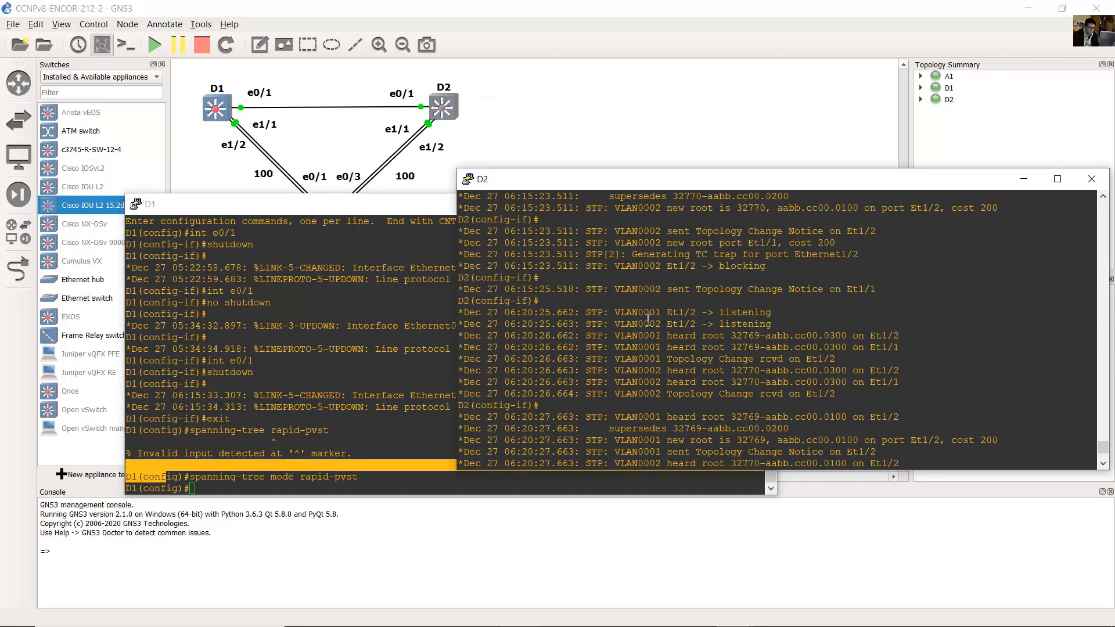
pyautogui.moveTo(543, 314); pyautogui.dragTo(568, 312)
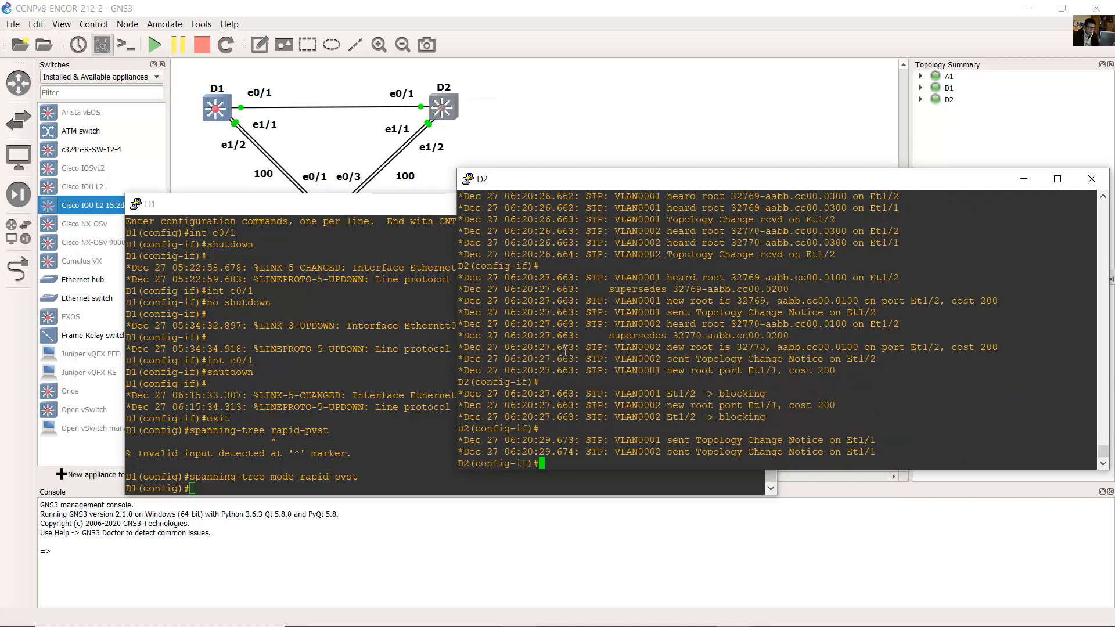
pyautogui.moveTo(535, 453); pyautogui.dragTo(563, 452)
pyautogui.scroll(4, 559, 428)
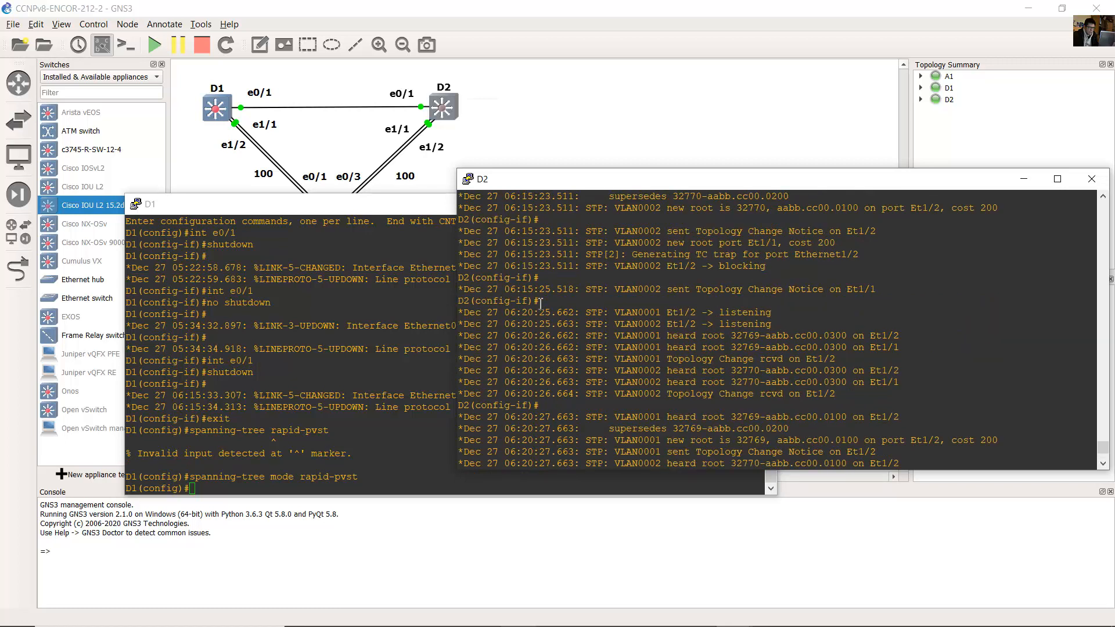
pyautogui.moveTo(540, 313); pyautogui.dragTo(559, 315)
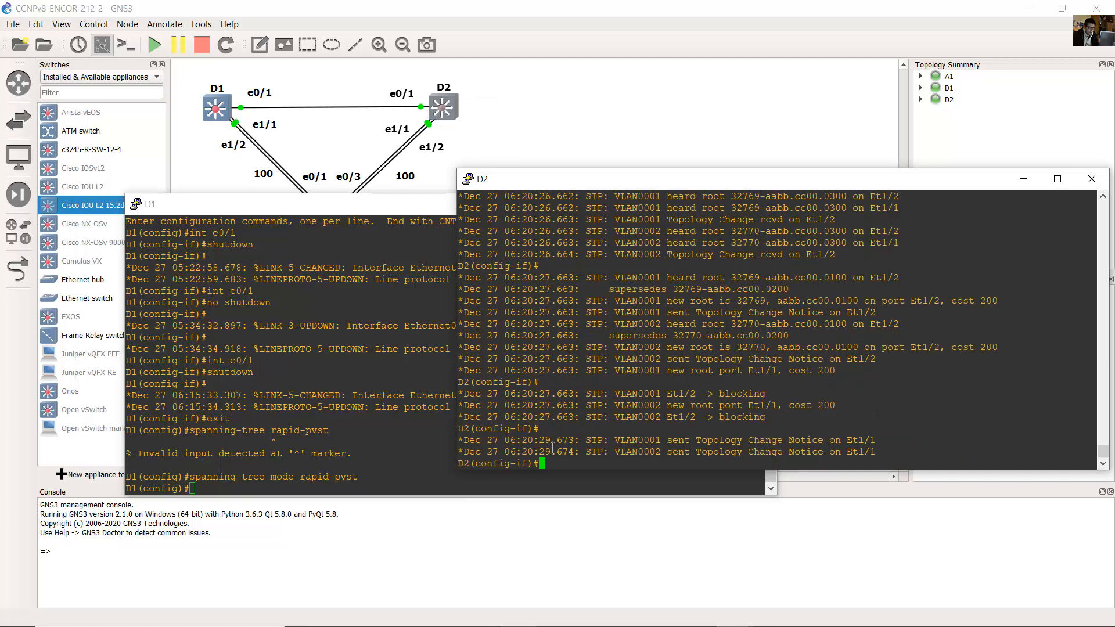
pyautogui.moveTo(535, 452); pyautogui.dragTo(560, 455)
pyautogui.click(757, 381)
pyautogui.moveTo(544, 232); pyautogui.dragTo(607, 446)
pyautogui.click(607, 447)
pyautogui.scroll(4, 542, 418)
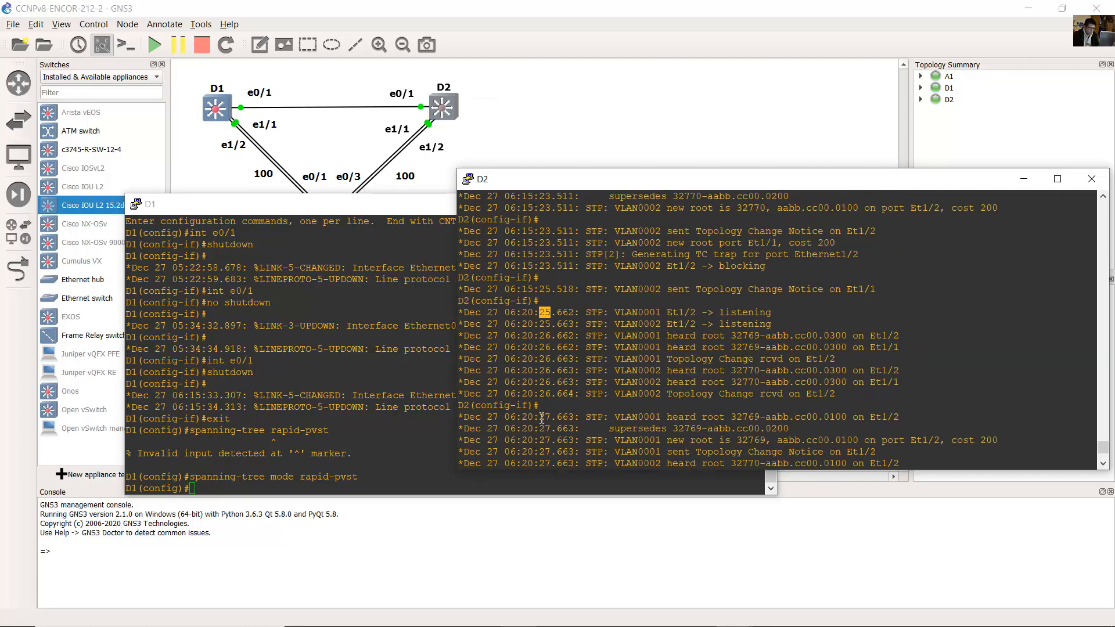
pyautogui.click(538, 321)
pyautogui.moveTo(527, 317); pyautogui.dragTo(559, 315)
pyautogui.scroll(-4, 558, 362)
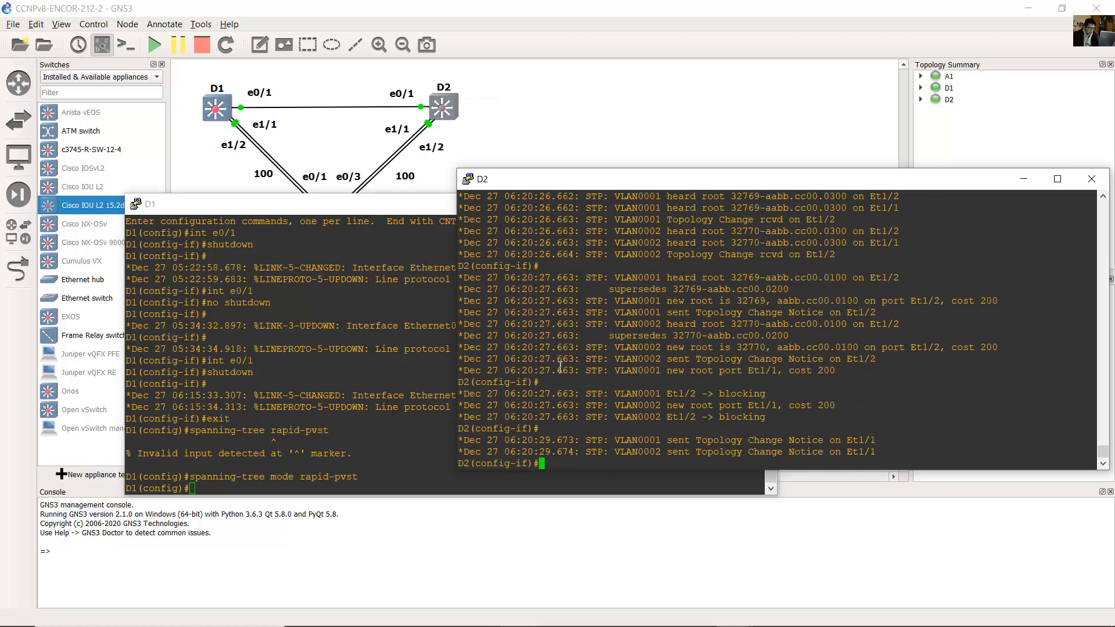
pyautogui.moveTo(527, 452); pyautogui.dragTo(569, 451)
pyautogui.scroll(4, 611, 430)
pyautogui.scroll(-4, 613, 426)
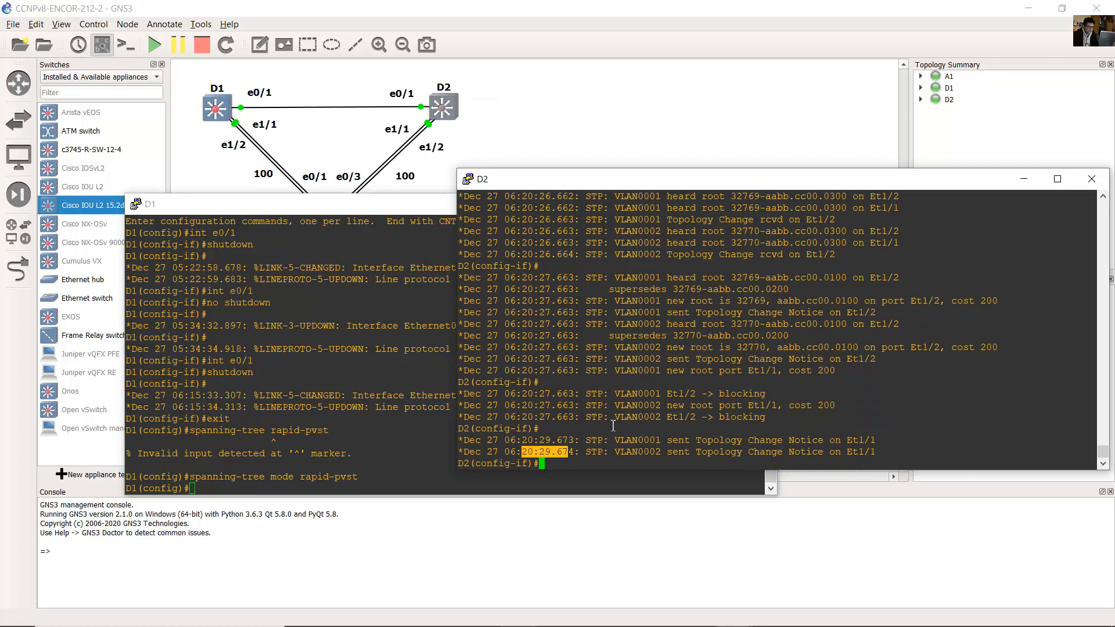
# Step: Review D2's debug messages from the earlier e0/1 shutdown against those produced by the rapid-pvst change
pyautogui.click(564, 411)
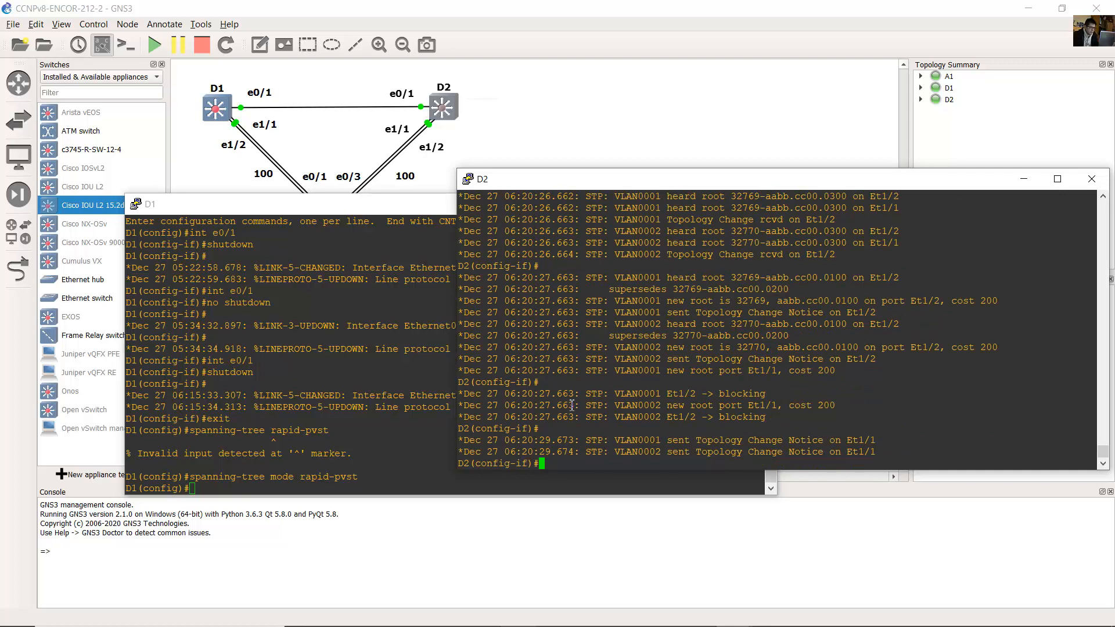
pyautogui.scroll(8, 595, 378)
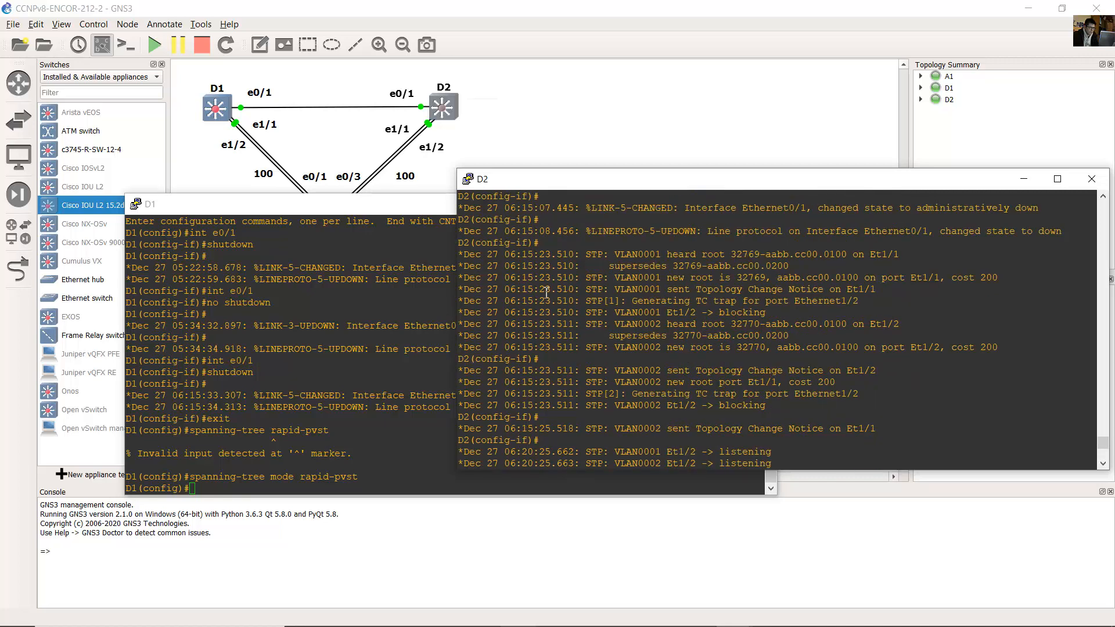
pyautogui.moveTo(546, 290); pyautogui.dragTo(617, 429)
pyautogui.scroll(-8, 624, 402)
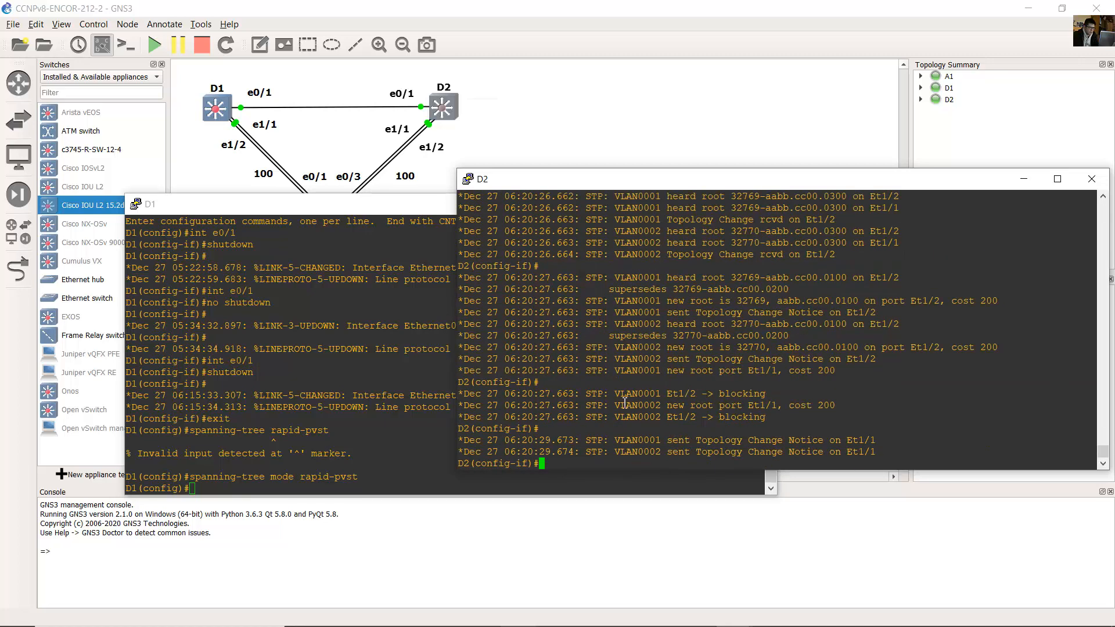
# Step: Switch to the Word lab guide and compare the highlighted Vlan1 down and up timestamps in step b's sample output
pyautogui.click(552, 617)
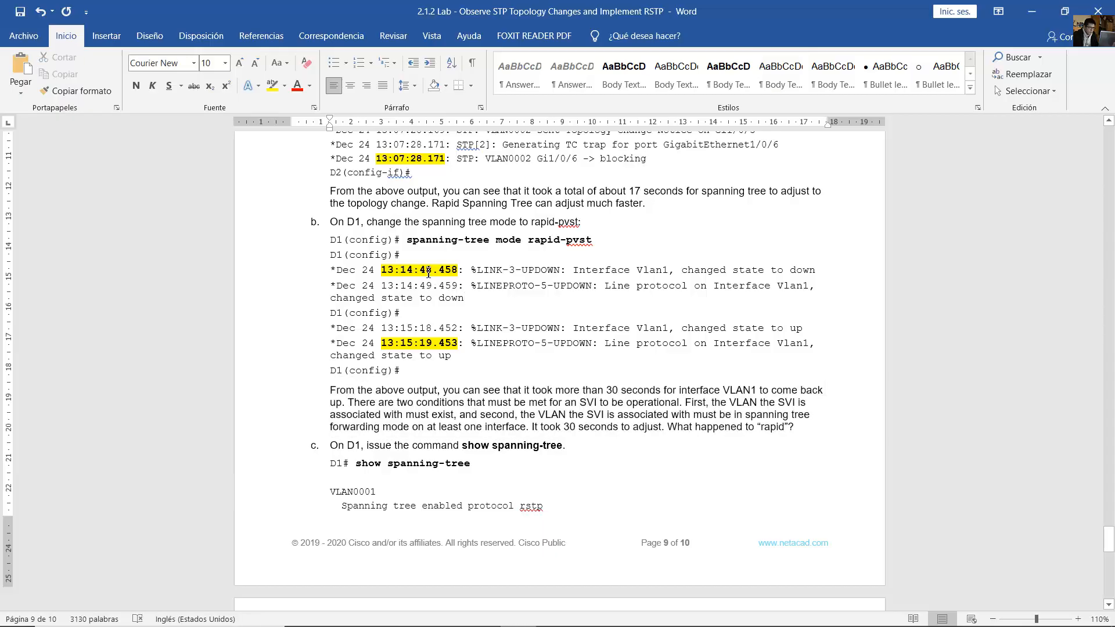
pyautogui.moveTo(428, 270); pyautogui.dragTo(818, 270)
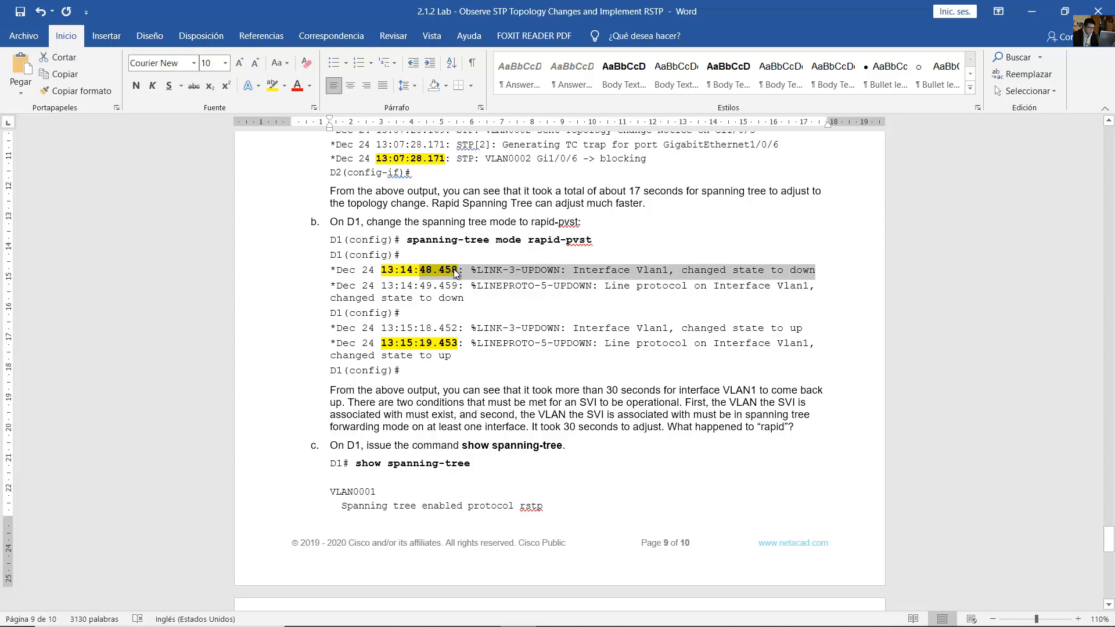
pyautogui.click(405, 270)
pyautogui.doubleClick(424, 270)
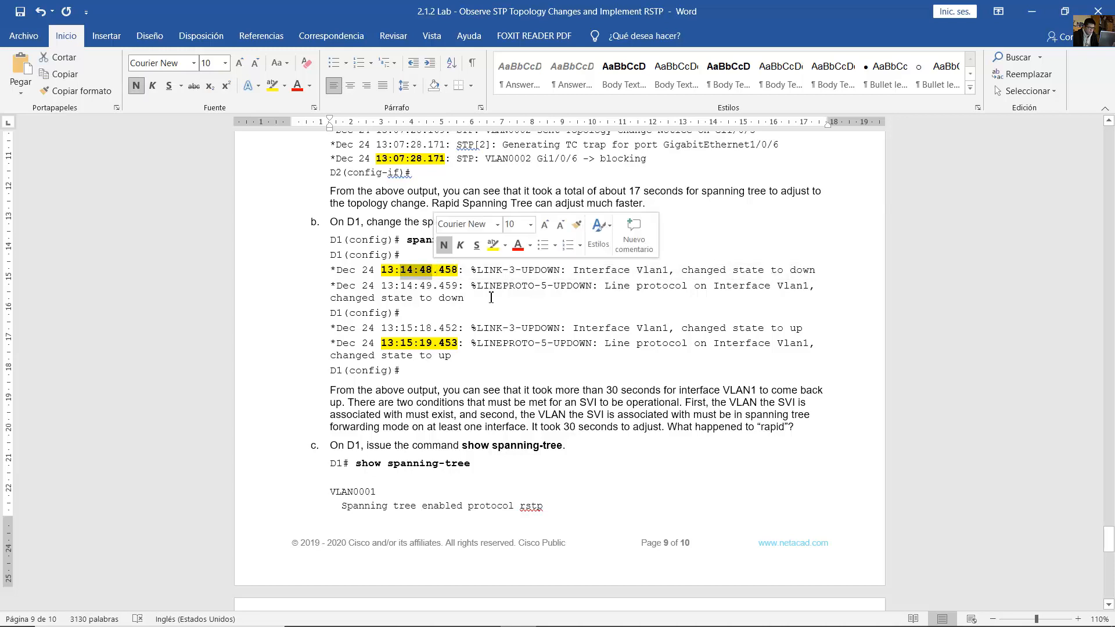
pyautogui.moveTo(503, 329); pyautogui.dragTo(803, 329)
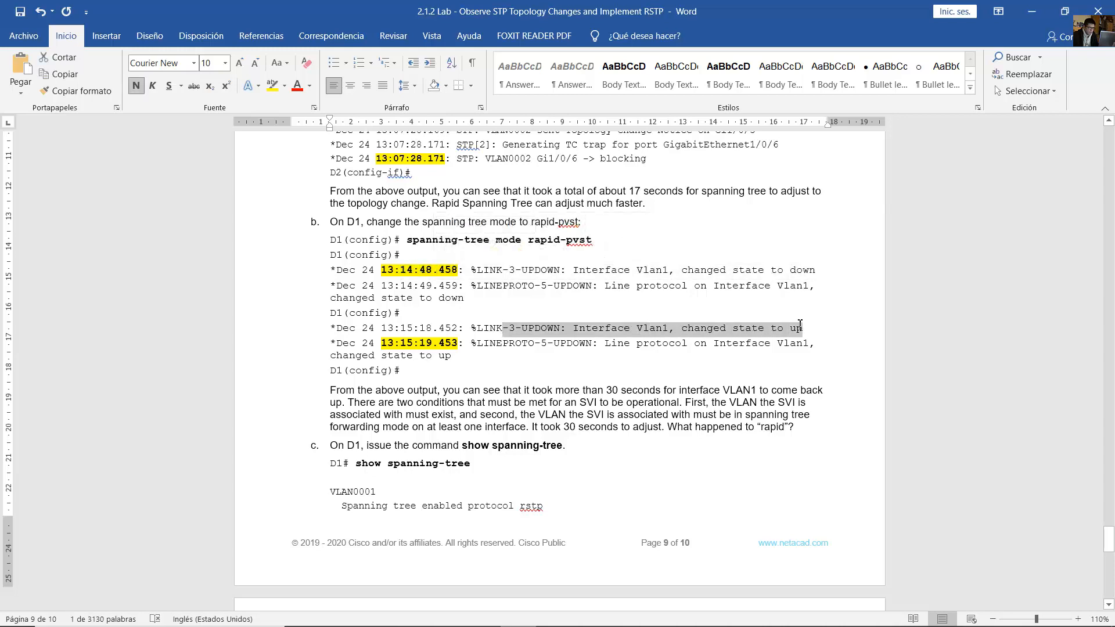
pyautogui.moveTo(401, 343); pyautogui.dragTo(401, 271)
pyautogui.click(496, 344)
pyautogui.click(499, 340)
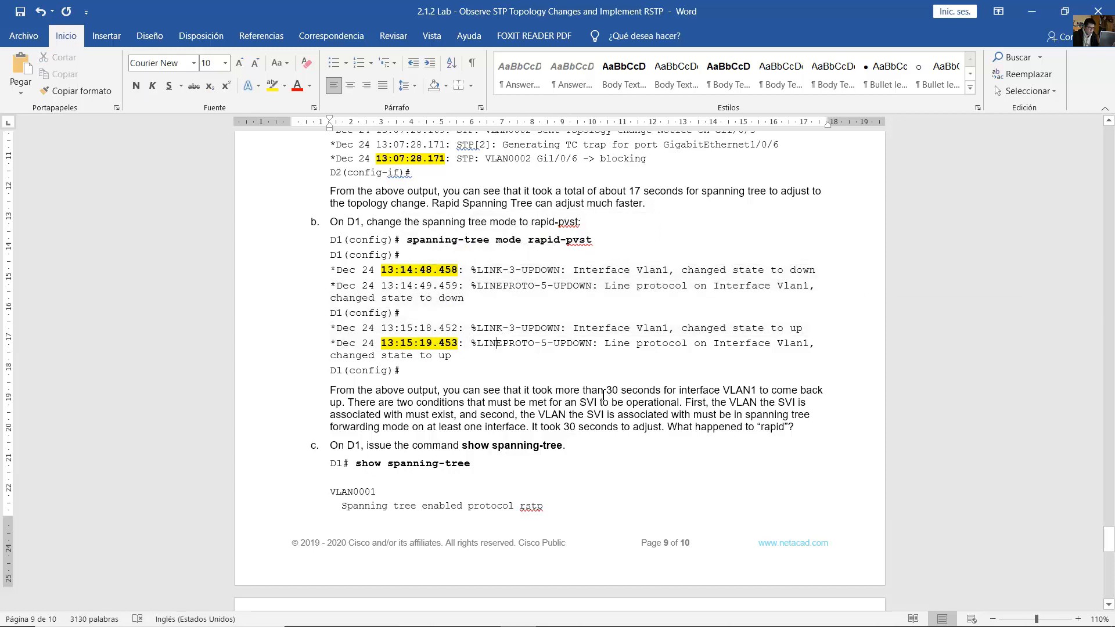
# Step: Reread step b's closing paragraph, then mark its sample log output and the spanning-tree mode rapid-pvst command line
pyautogui.moveTo(583, 392); pyautogui.dragTo(792, 431)
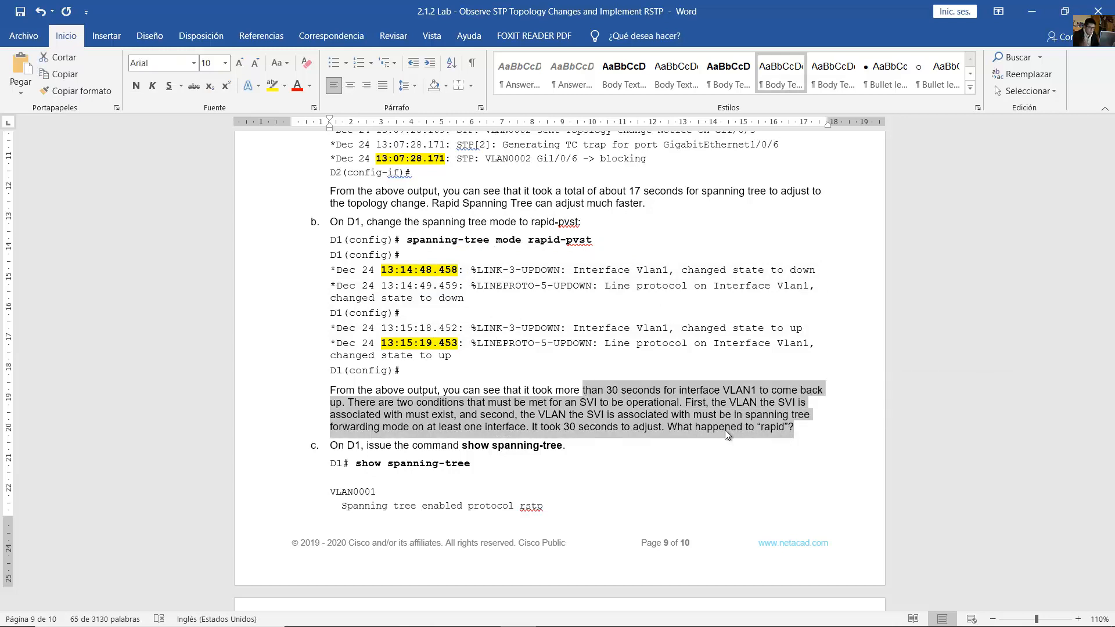
pyautogui.moveTo(441, 270); pyautogui.dragTo(503, 346)
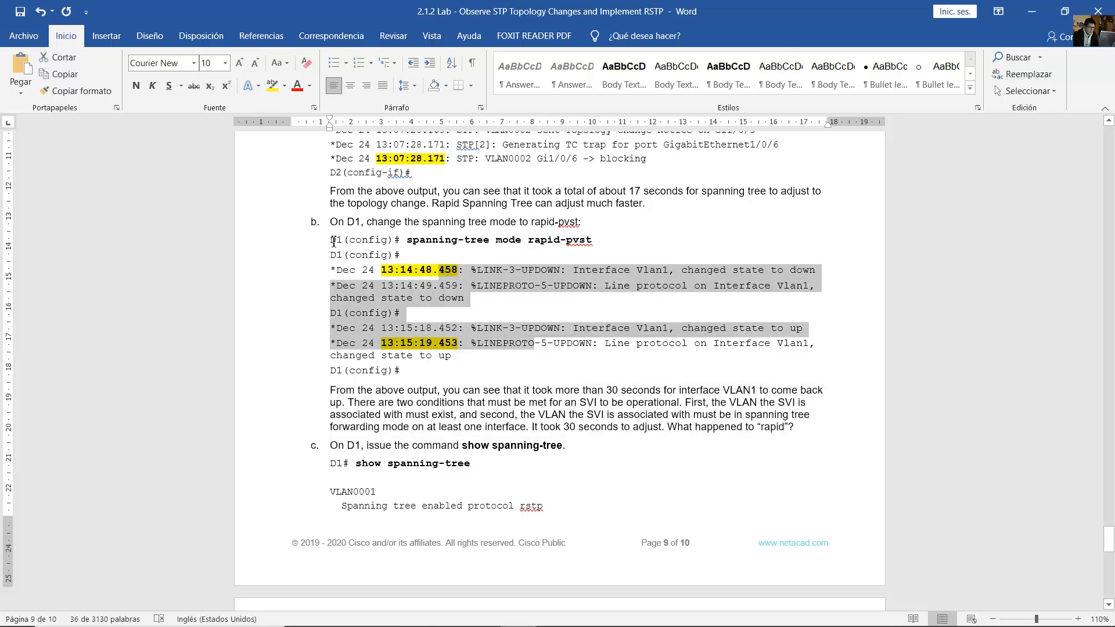
pyautogui.moveTo(331, 240); pyautogui.dragTo(602, 247)
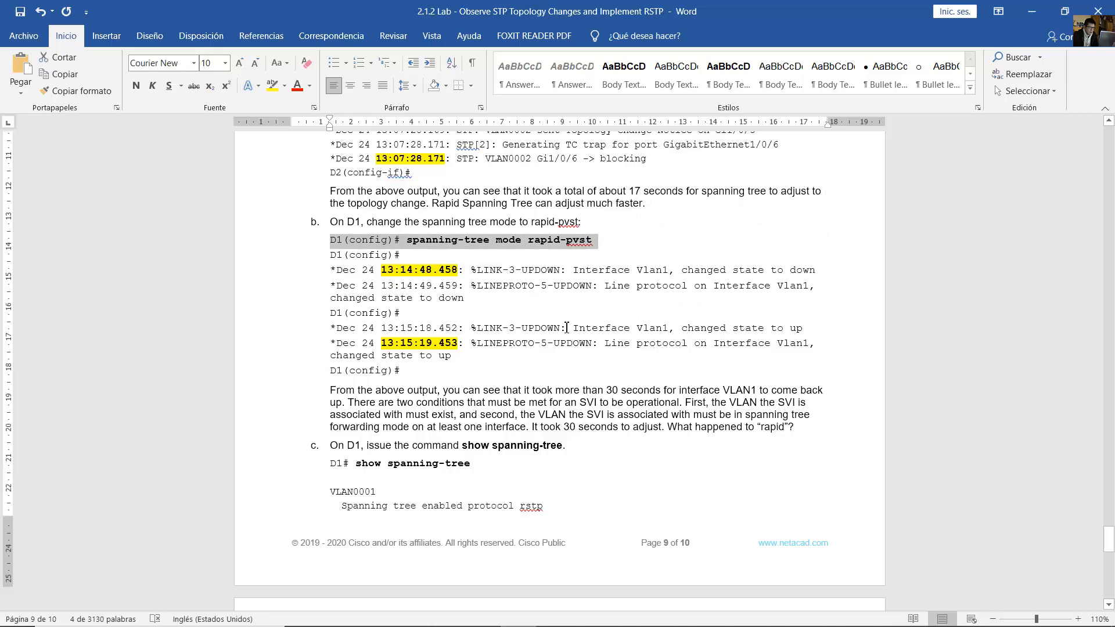
# Step: Read step c of the lab guide, marking the show spanning-tree command, its VLAN0001 sample output and the interface rows
pyautogui.scroll(-7, 567, 328)
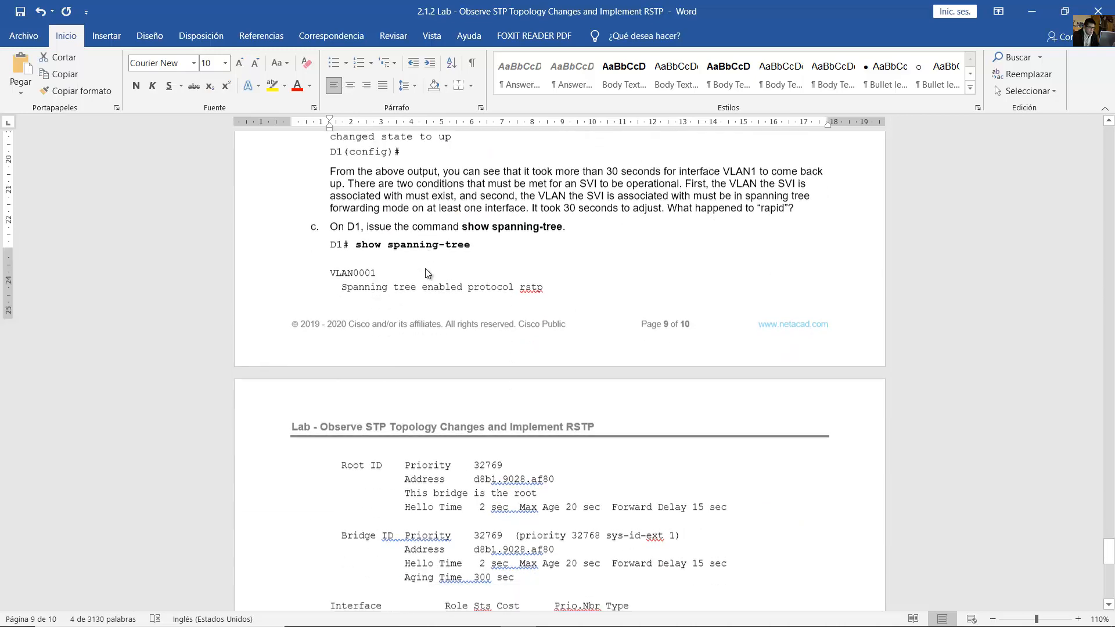
pyautogui.scroll(-2, 427, 273)
pyautogui.moveTo(459, 224); pyautogui.dragTo(540, 299)
pyautogui.scroll(-8, 515, 380)
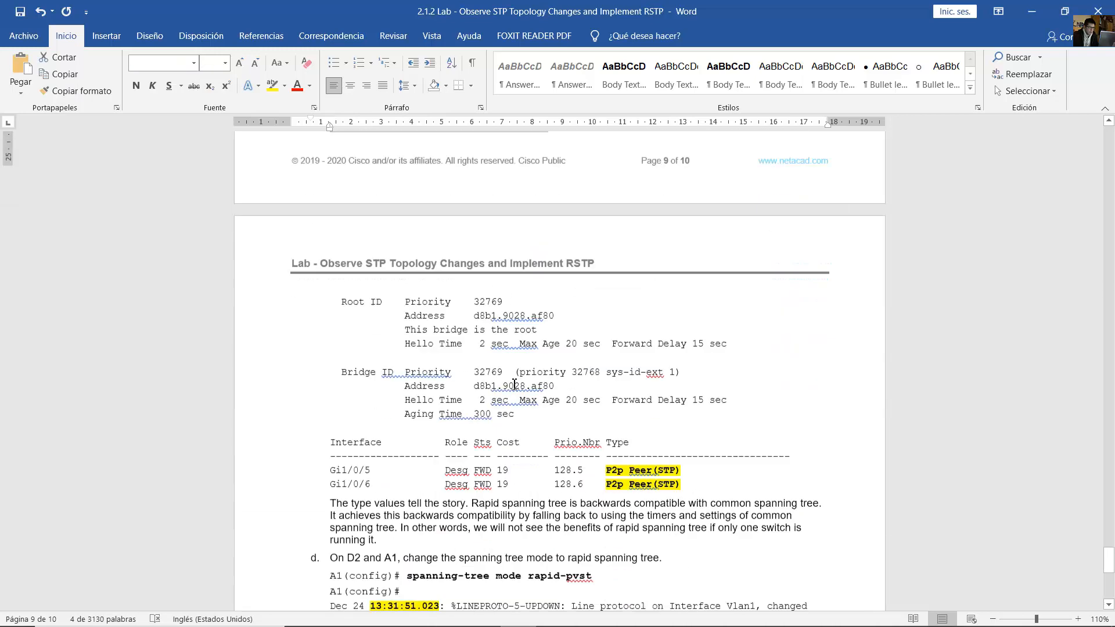
pyautogui.moveTo(330, 403); pyautogui.dragTo(620, 423)
pyautogui.scroll(6, 615, 412)
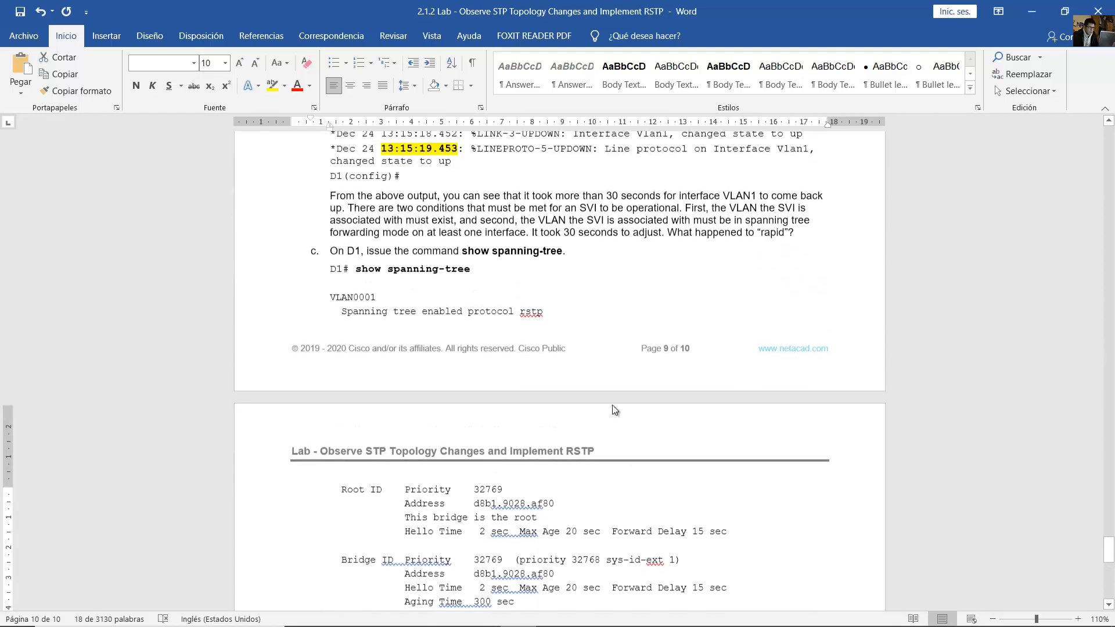
pyautogui.moveTo(330, 254); pyautogui.dragTo(561, 284)
pyautogui.scroll(-4, 561, 285)
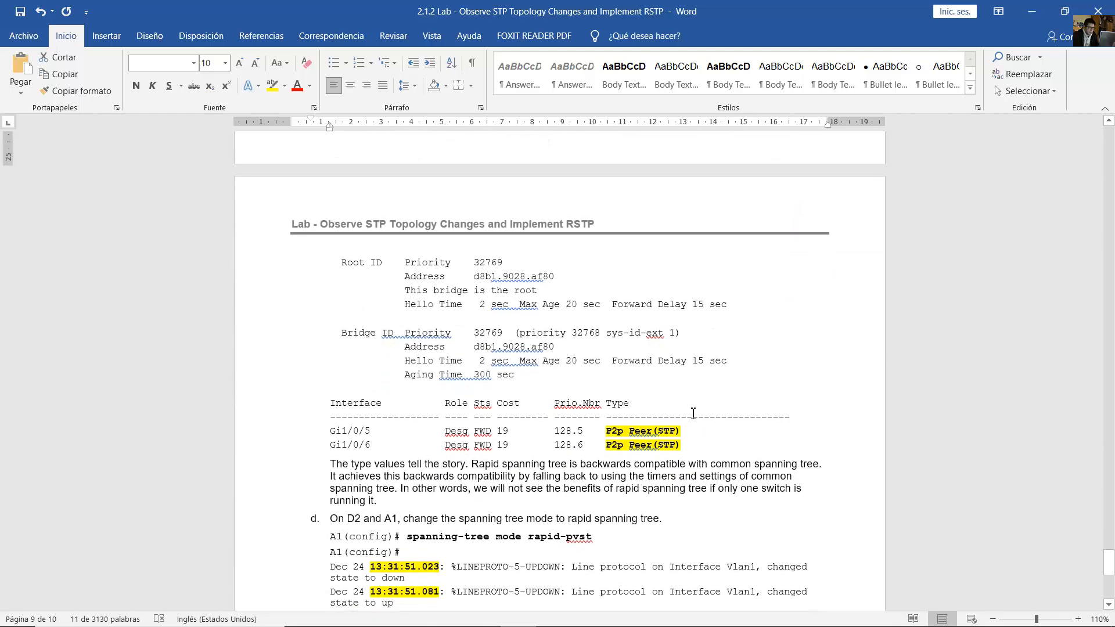
# Step: Switch to D1's console, leave configuration mode and run show spanning-tree through to the end of its output
pyautogui.click(592, 615)
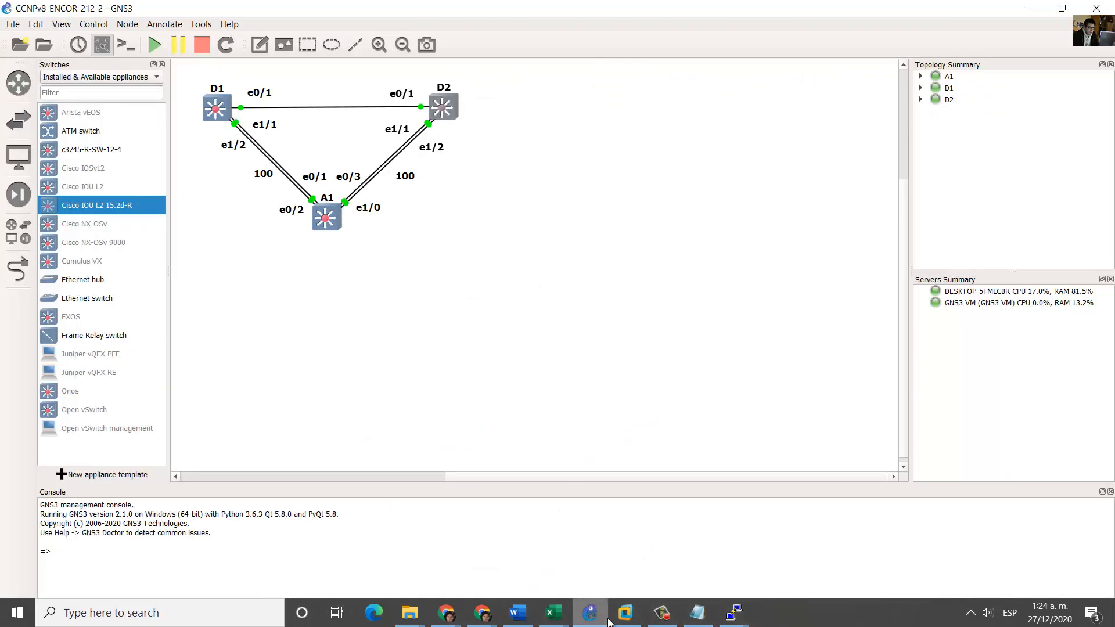
pyautogui.moveTo(734, 613)
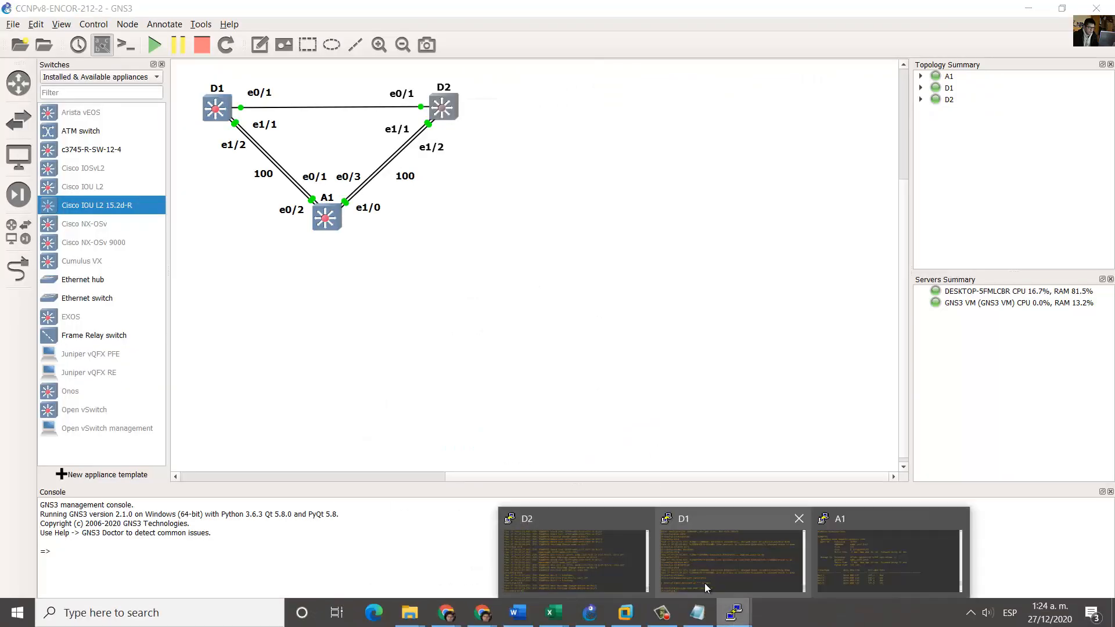
pyautogui.click(705, 583)
pyautogui.write('end')
pyautogui.press('Return')
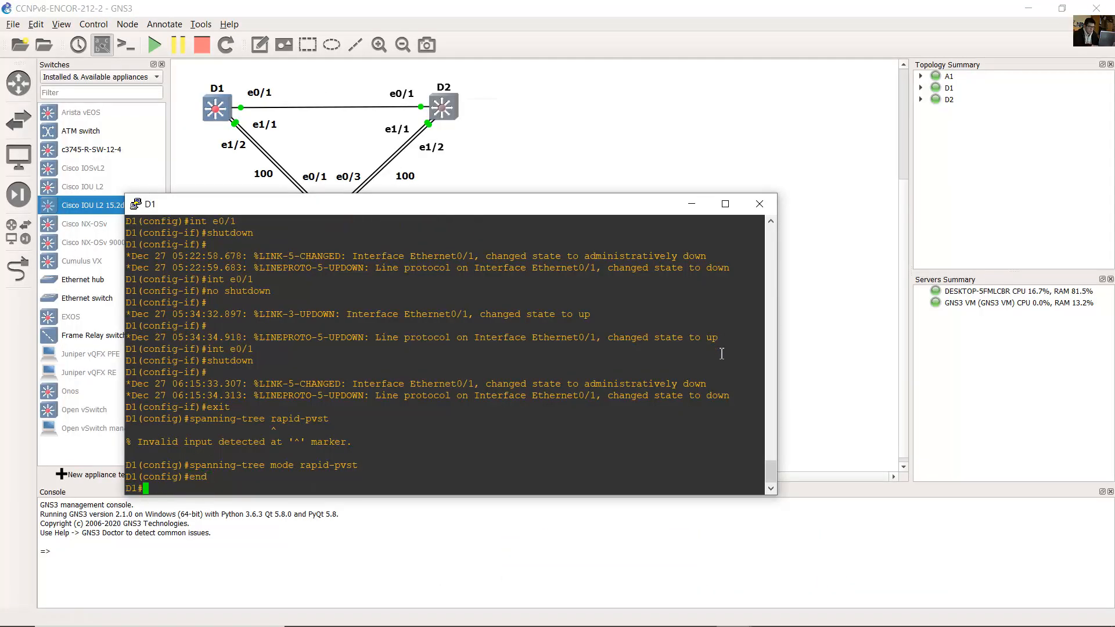
pyautogui.write('show spannin')
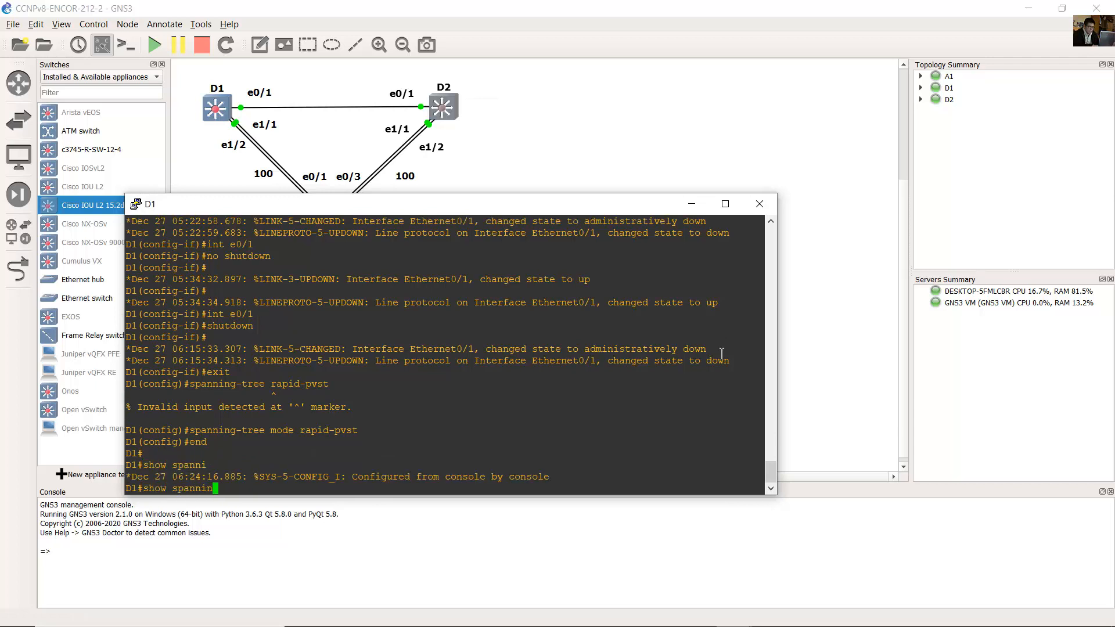
pyautogui.write('g-tree')
pyautogui.press('Return')
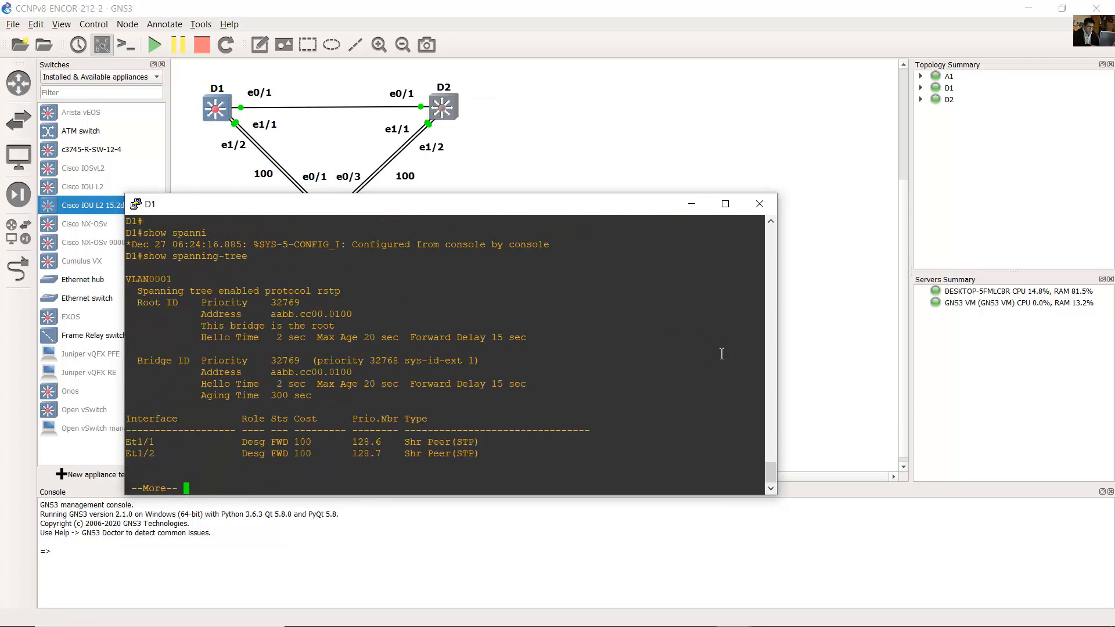
pyautogui.press('space')
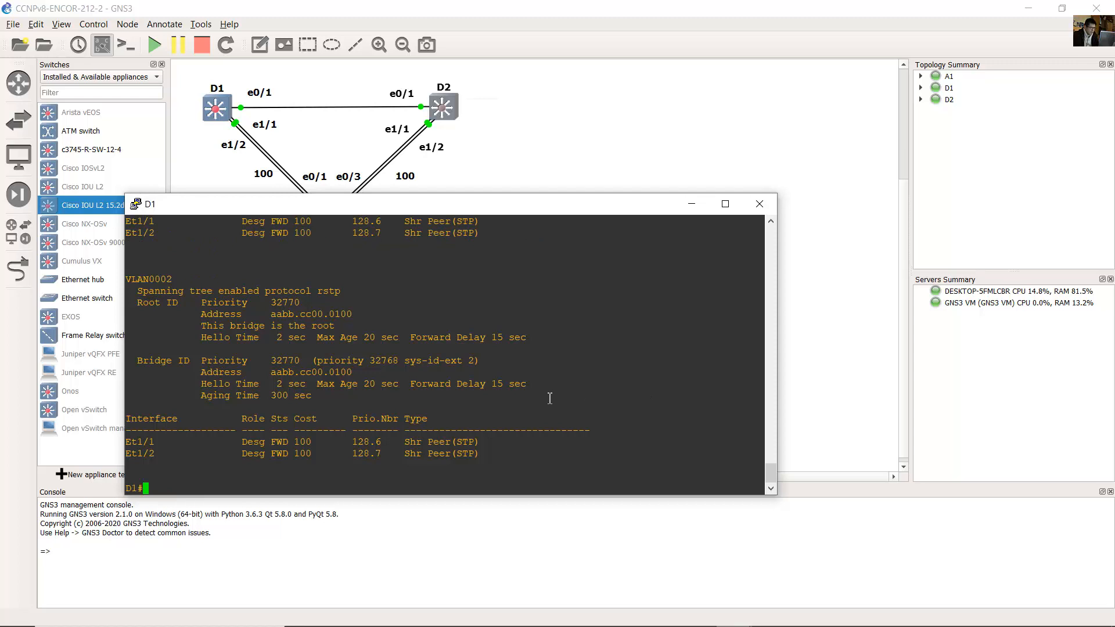
# Step: Examine VLAN0001 in D1's spanning-tree output, checking the root and bridge details and the role and type of Et1/1 and Et1/2
pyautogui.scroll(8, 550, 398)
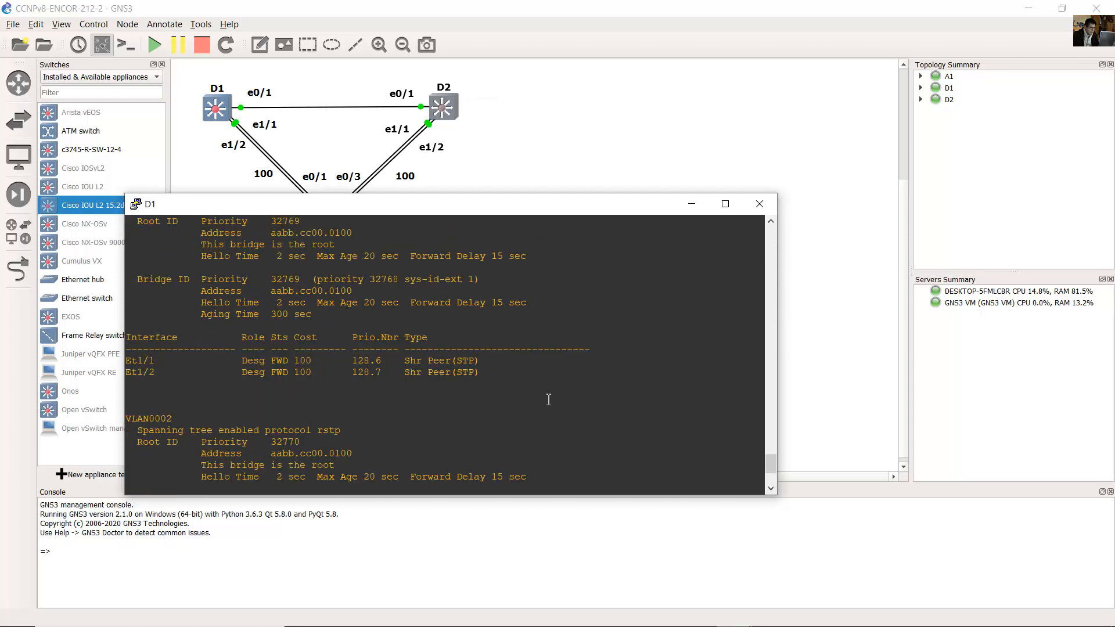
pyautogui.click(770, 487)
pyautogui.click(770, 488)
pyautogui.click(770, 487)
pyautogui.click(771, 487)
pyautogui.click(771, 487)
pyautogui.moveTo(143, 280); pyautogui.dragTo(312, 362)
pyautogui.click(392, 380)
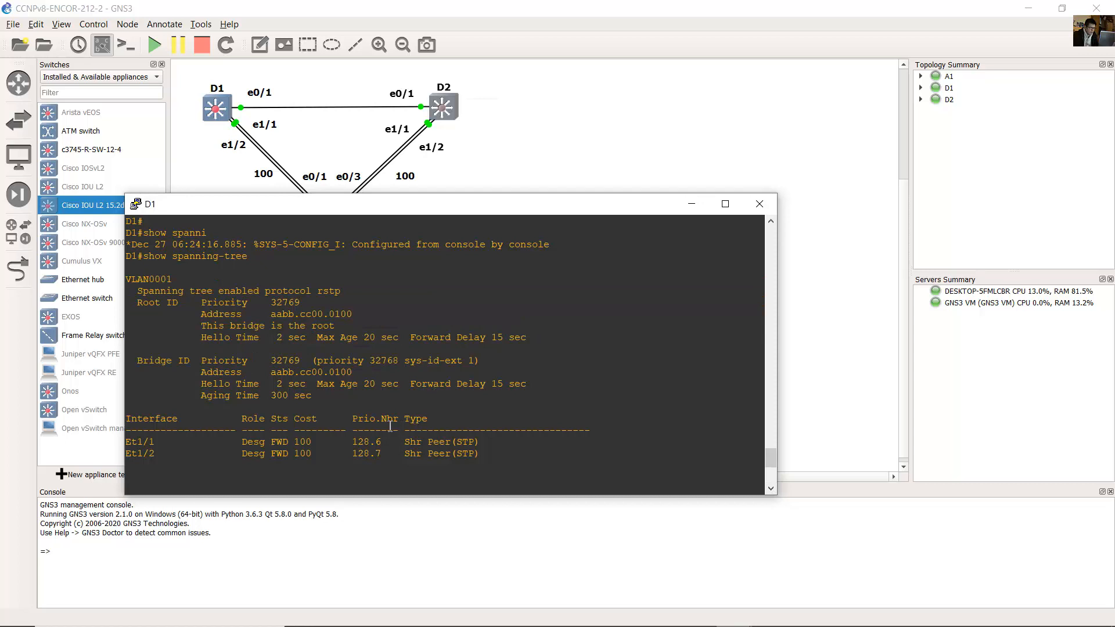
pyautogui.moveTo(225, 443); pyautogui.dragTo(293, 452)
pyautogui.click(298, 444)
pyautogui.moveTo(405, 443); pyautogui.dragTo(478, 443)
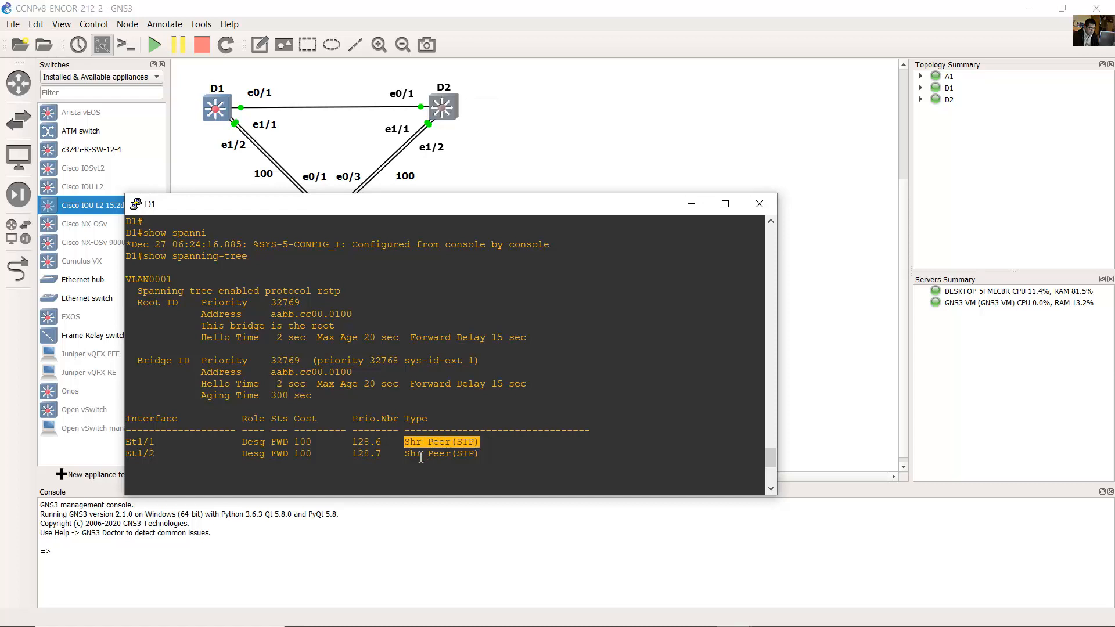
pyautogui.moveTo(405, 457); pyautogui.dragTo(483, 453)
pyautogui.click(483, 453)
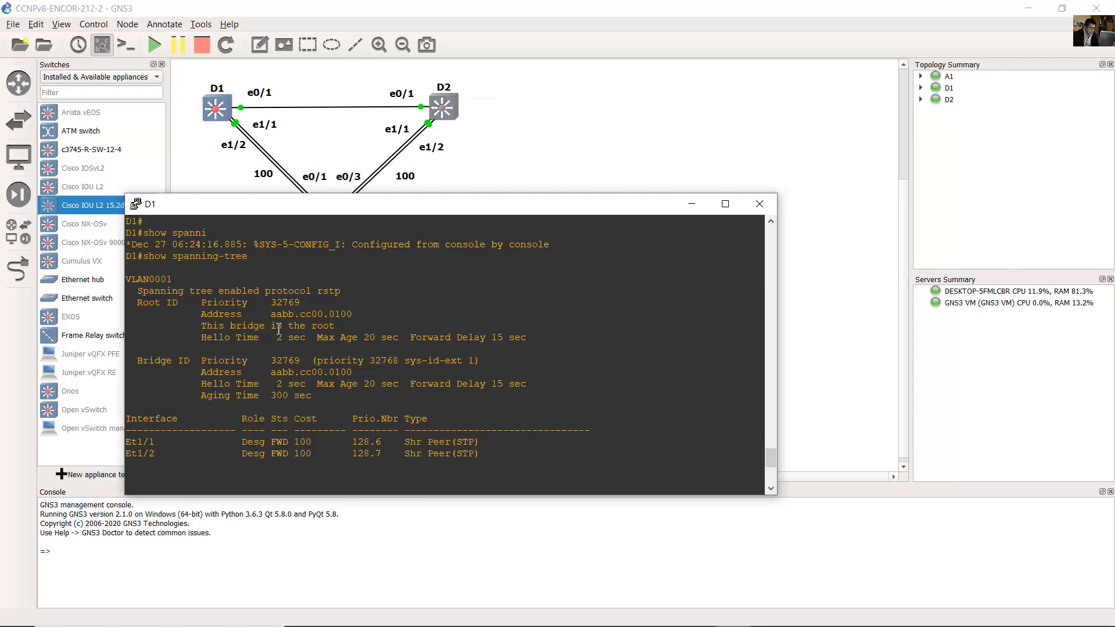
# Step: Check which spanning-tree protocol D1's new output lists for VLAN0001, marking the value on the protocol line
pyautogui.moveTo(131, 279); pyautogui.dragTo(344, 289)
pyautogui.click(310, 293)
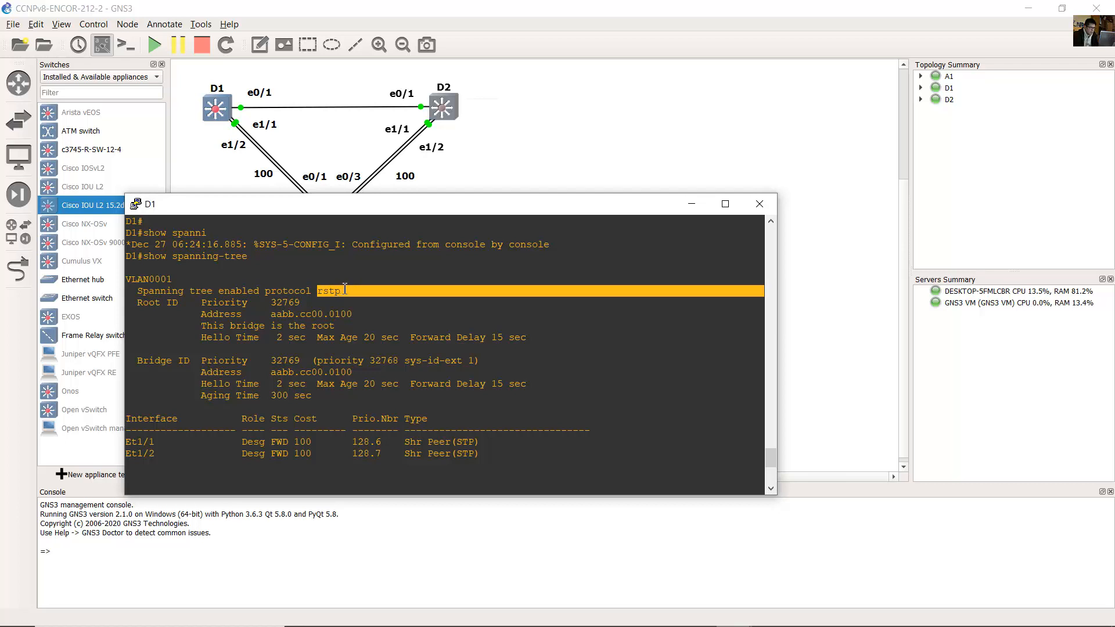
pyautogui.scroll(6, 341, 374)
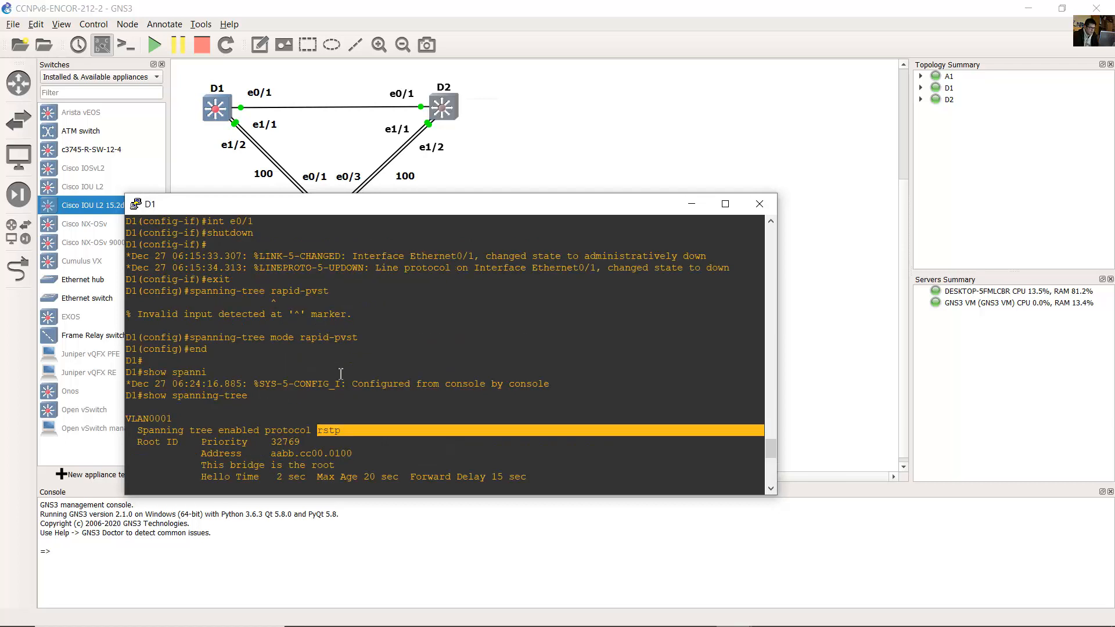
pyautogui.scroll(-10, 325, 325)
pyautogui.scroll(4, 320, 295)
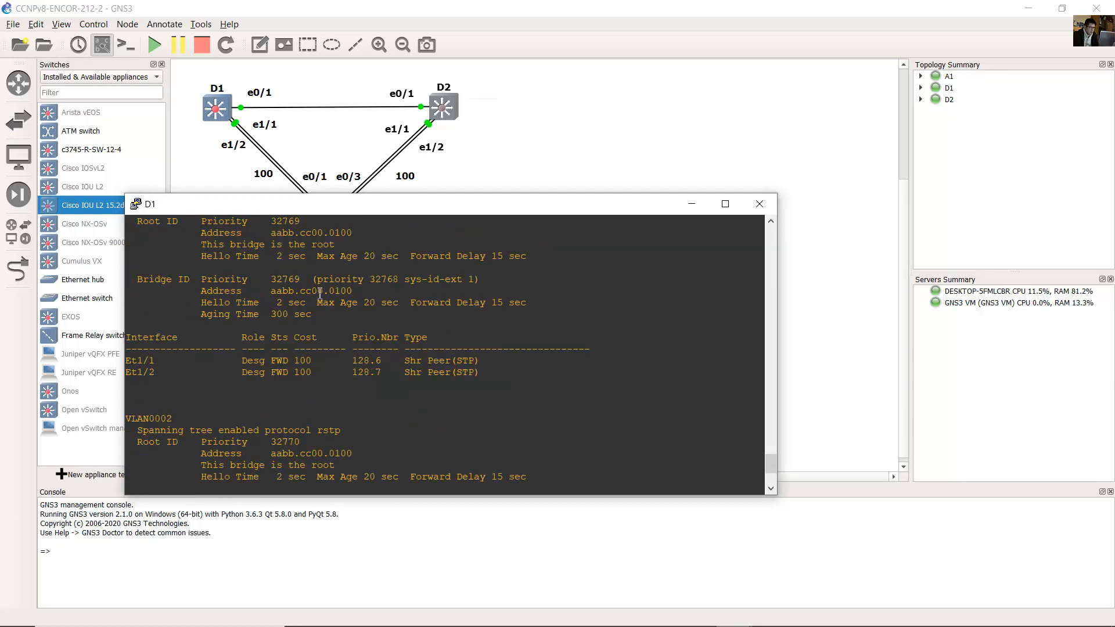
pyautogui.scroll(4, 325, 309)
pyautogui.click(323, 351)
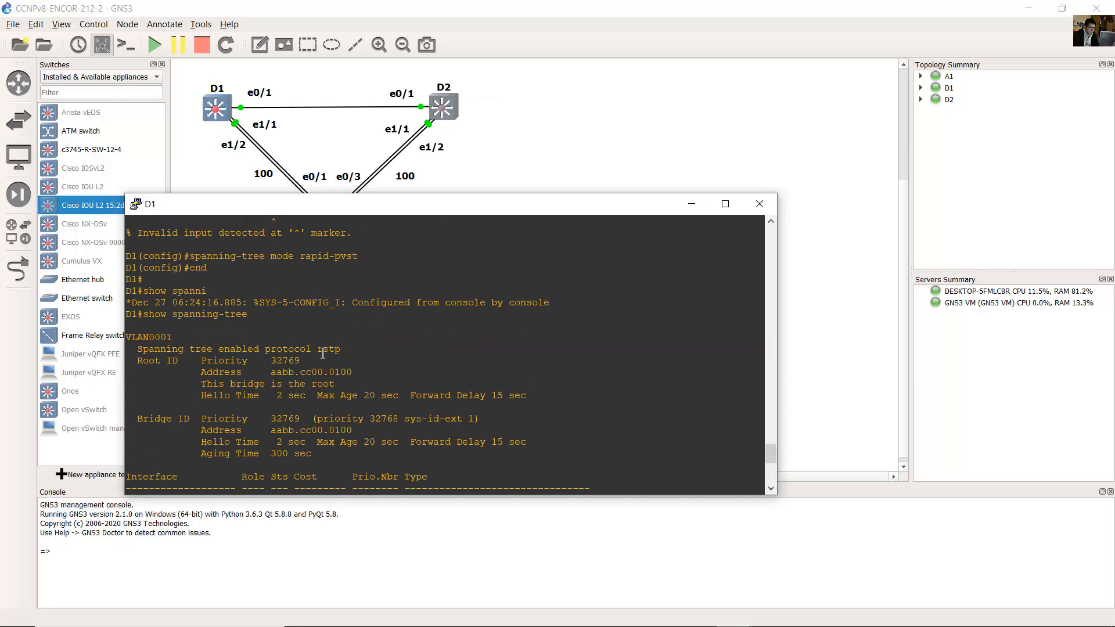
pyautogui.moveTo(314, 352); pyautogui.dragTo(340, 351)
pyautogui.click(342, 352)
pyautogui.scroll(-16, 343, 351)
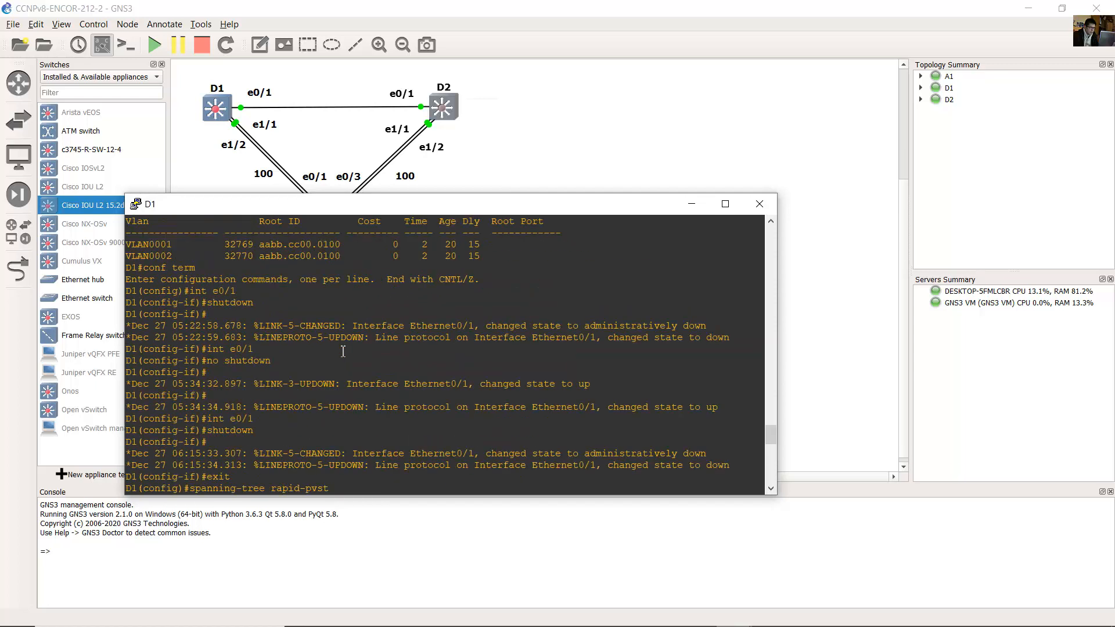
# Step: Compare the VLAN0001 protocol line in D1's earlier show spanning-tree output with the same line in the latest output
pyautogui.scroll(8, 344, 351)
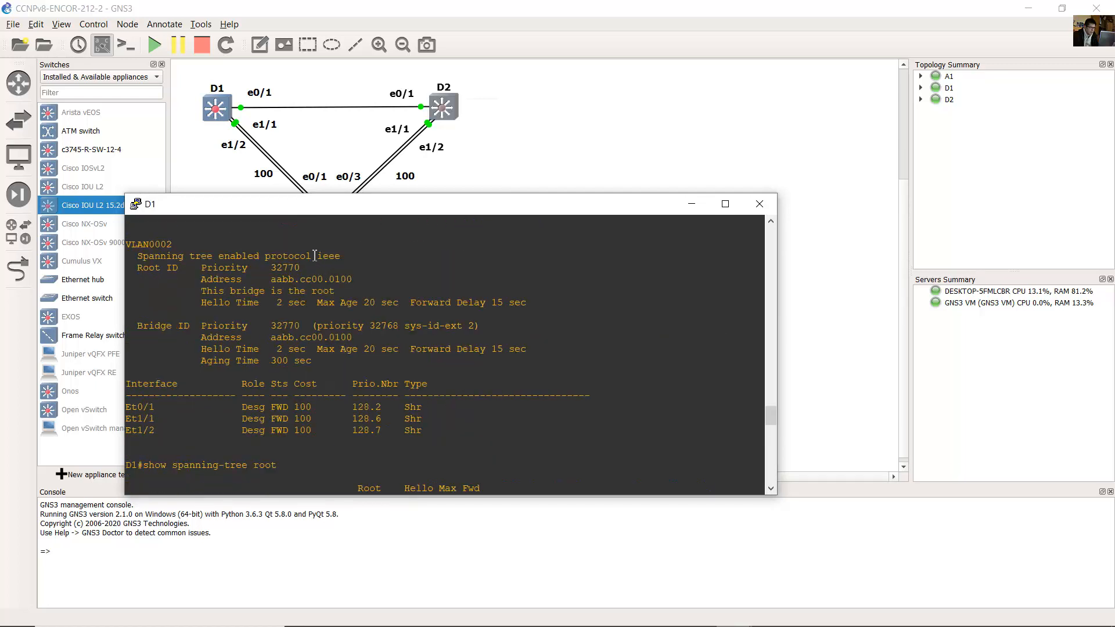
pyautogui.scroll(8, 315, 262)
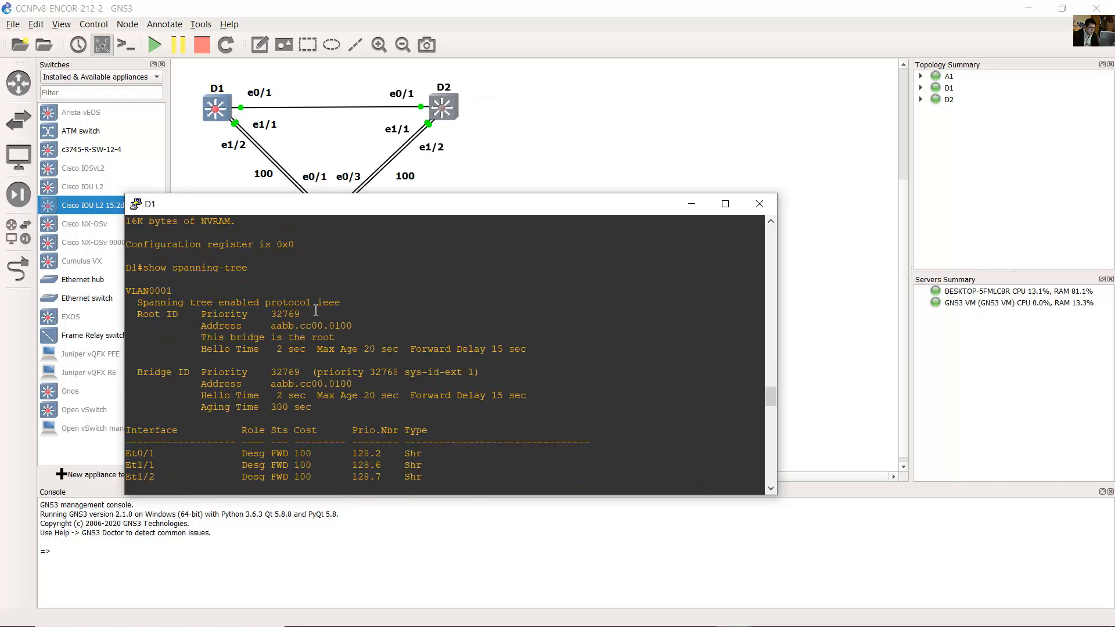
pyautogui.moveTo(319, 305); pyautogui.dragTo(346, 304)
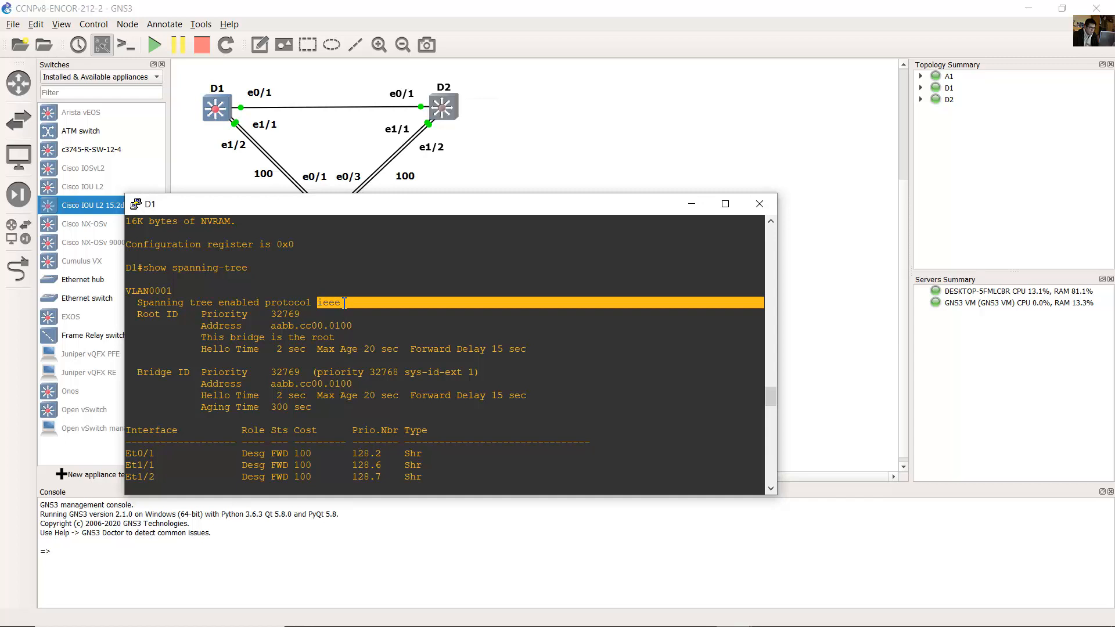
pyautogui.scroll(-7, 346, 337)
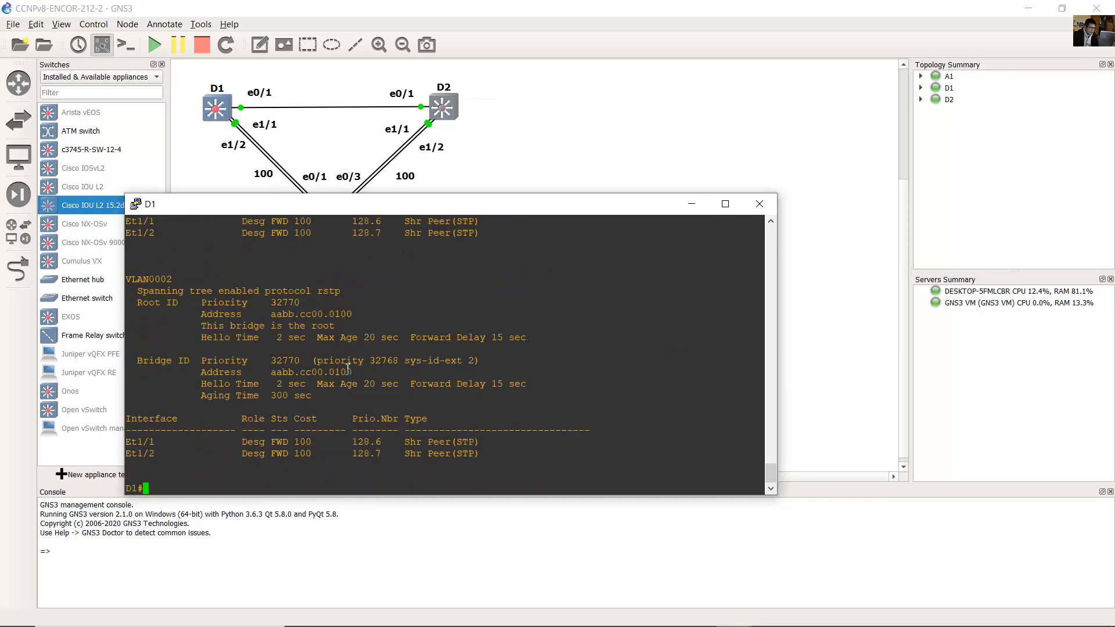
pyautogui.scroll(9, 348, 367)
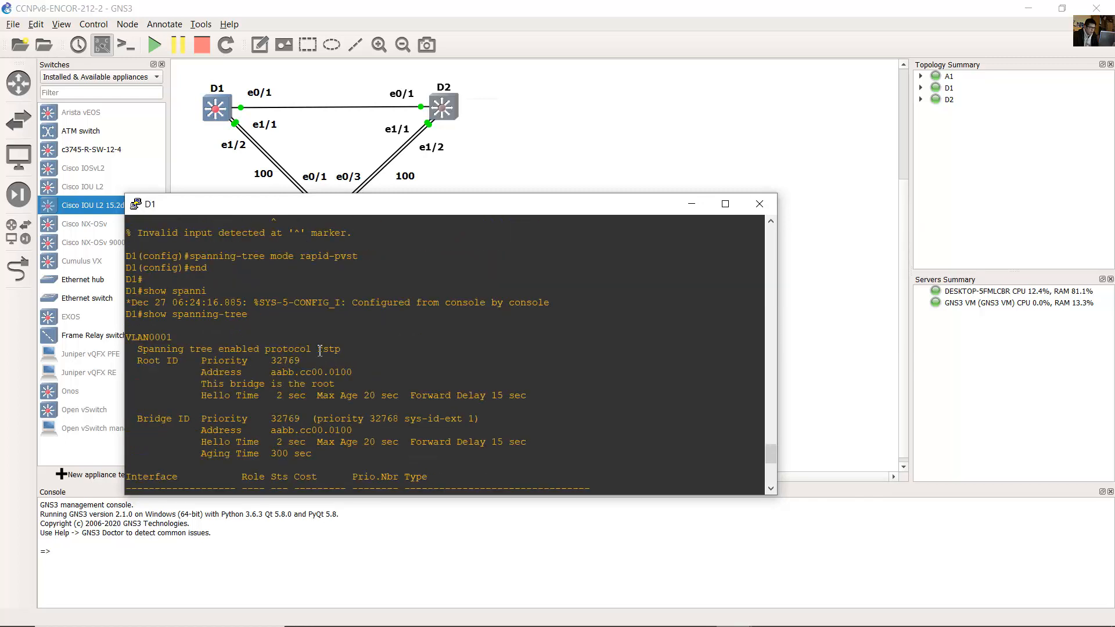
pyautogui.moveTo(319, 349); pyautogui.dragTo(342, 349)
pyautogui.click(347, 348)
# Step: Mark the Type values of Et1/1 and Et1/2 under VLAN0001 in D1's latest spanning-tree output
pyautogui.scroll(-8, 347, 348)
pyautogui.scroll(8, 347, 347)
pyautogui.scroll(-4, 347, 347)
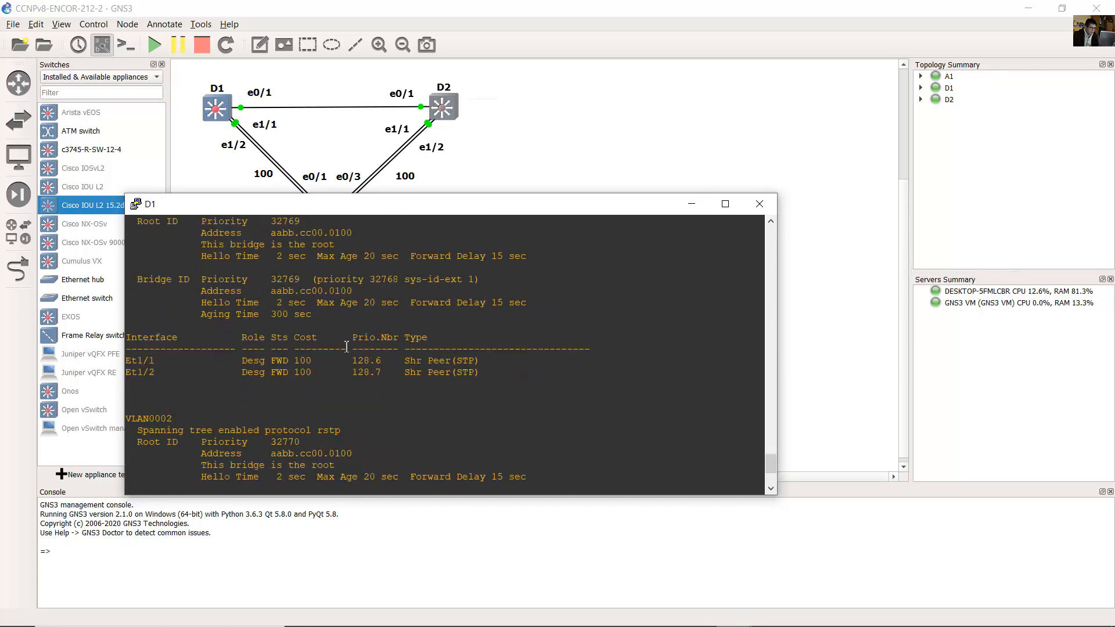
pyautogui.moveTo(409, 360)
pyautogui.mouseDown()
pyautogui.moveTo(477, 361)
pyautogui.moveTo(482, 373)
pyautogui.moveTo(418, 364)
pyautogui.moveTo(485, 373)
pyautogui.moveTo(420, 363)
pyautogui.mouseUp()
pyautogui.click(411, 366)
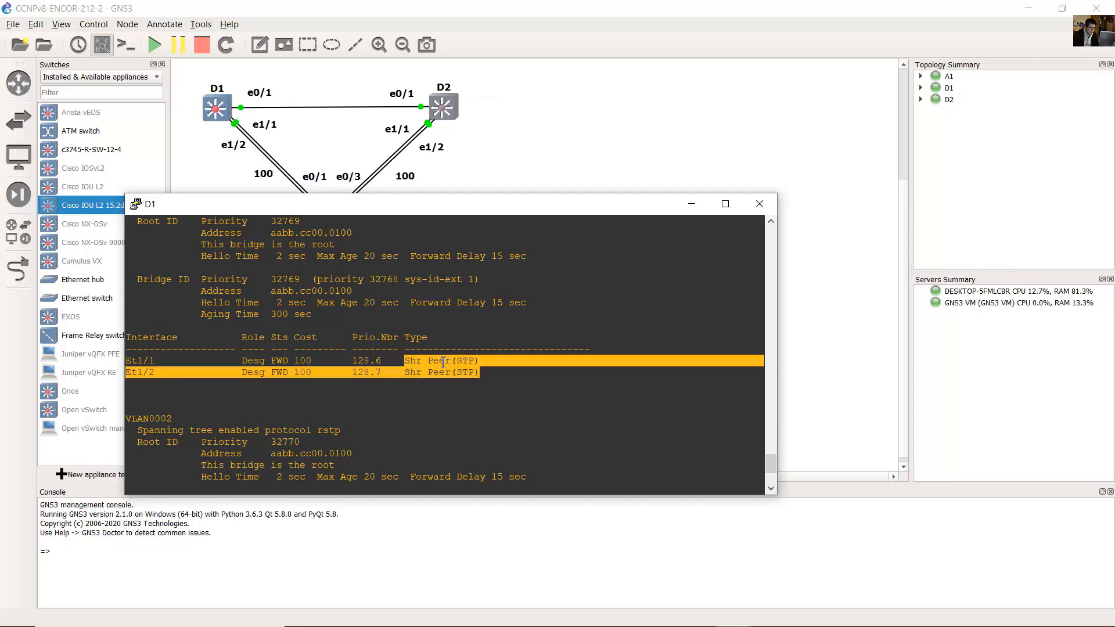
# Step: Switch to the Word lab guide, read the paragraph explaining the type values, and mark step d's instruction with its sample output
pyautogui.click(685, 616)
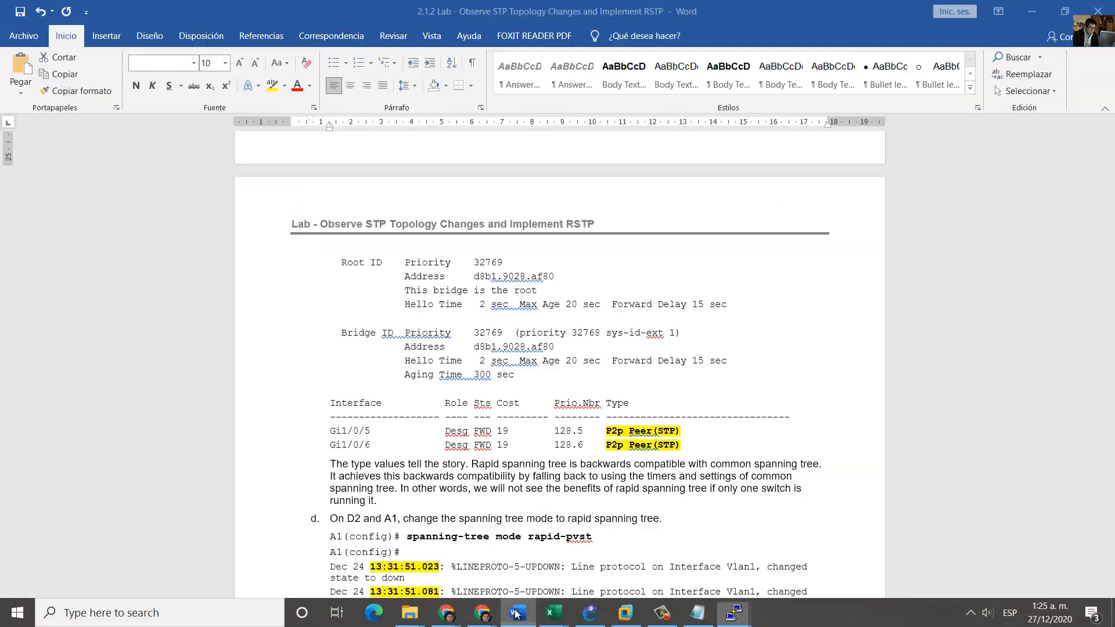
pyautogui.click(584, 438)
pyautogui.scroll(-3, 583, 442)
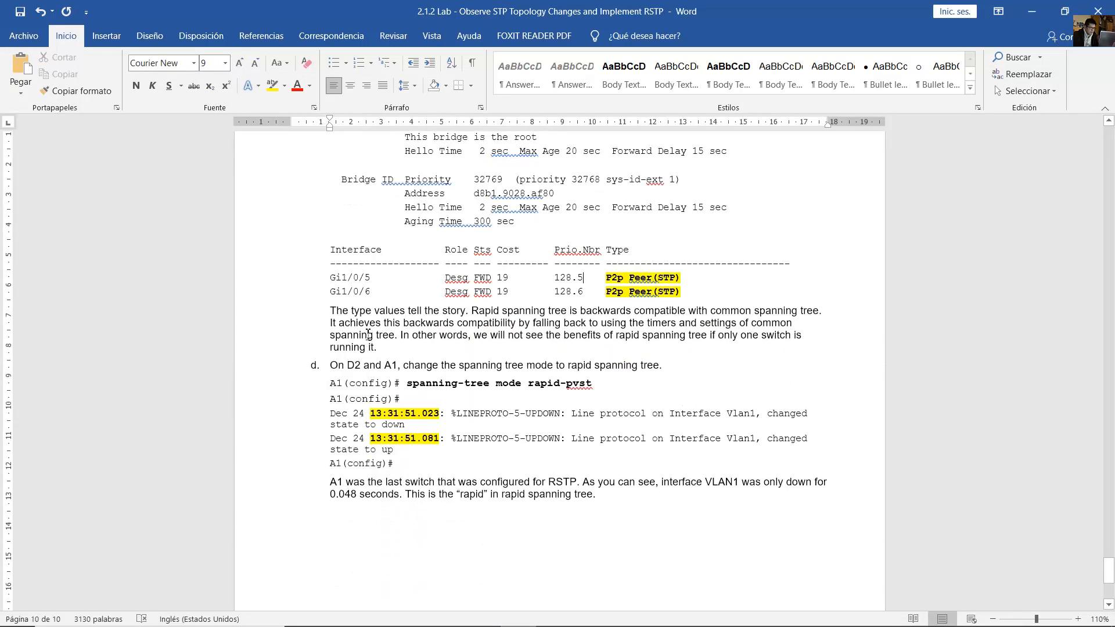
pyautogui.moveTo(330, 311); pyautogui.dragTo(687, 312)
pyautogui.moveTo(375, 329)
pyautogui.mouseDown()
pyautogui.moveTo(804, 326)
pyautogui.moveTo(379, 338)
pyautogui.moveTo(391, 341)
pyautogui.mouseUp()
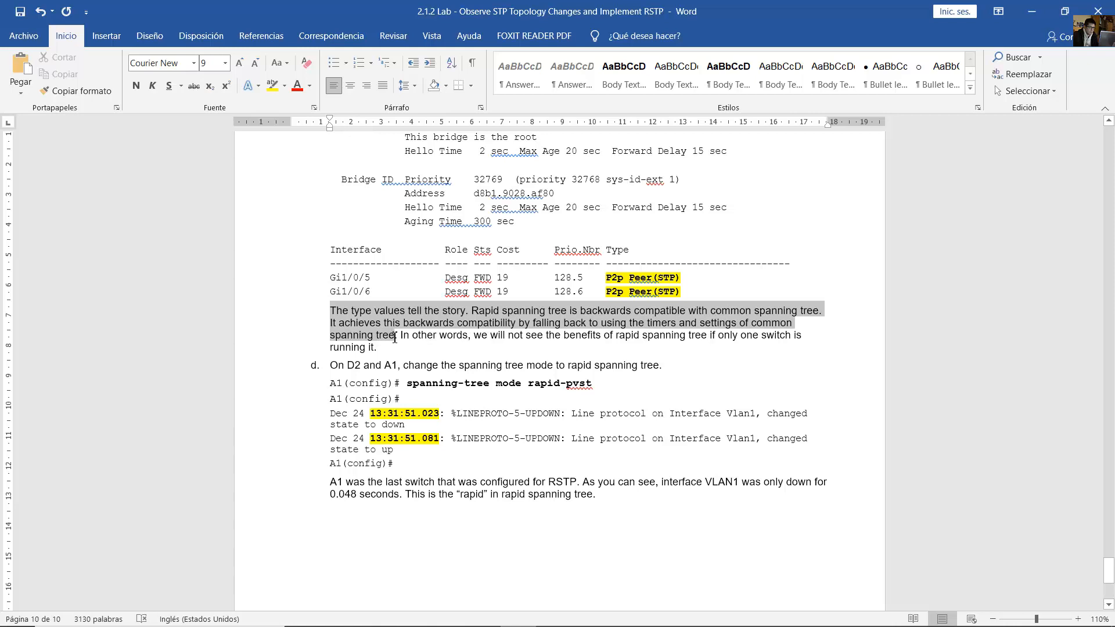
pyautogui.moveTo(395, 338); pyautogui.dragTo(653, 353)
pyautogui.click(655, 351)
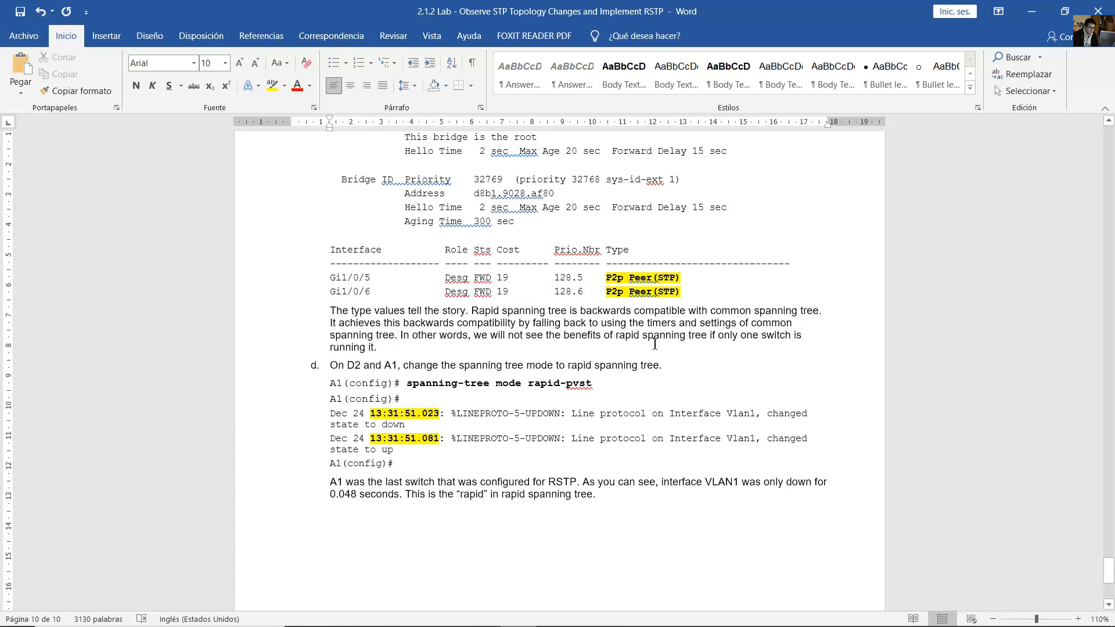
pyautogui.scroll(-2, 655, 344)
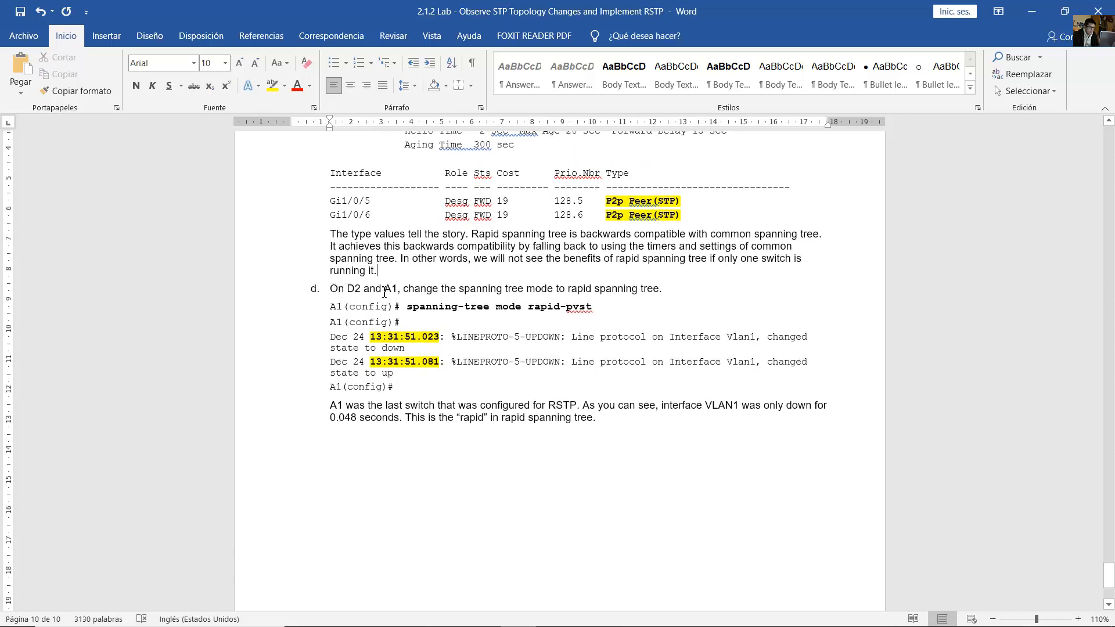
pyautogui.moveTo(330, 289); pyautogui.dragTo(668, 376)
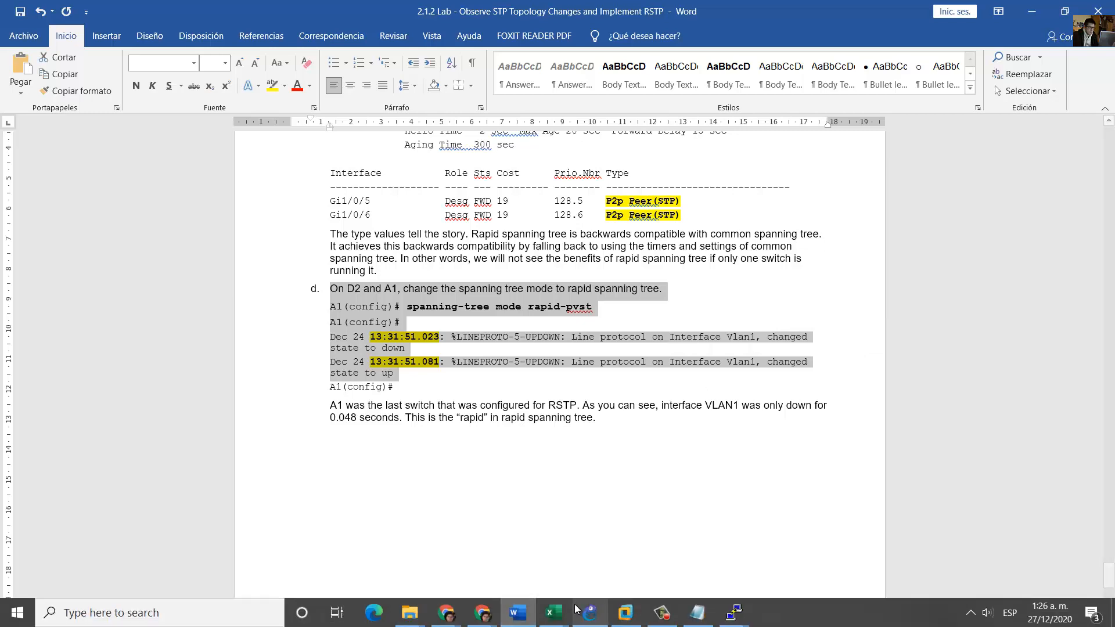
# Step: On D2, leave interface configuration and set the spanning-tree mode to rapid-pvst
pyautogui.click(590, 617)
pyautogui.moveTo(735, 617)
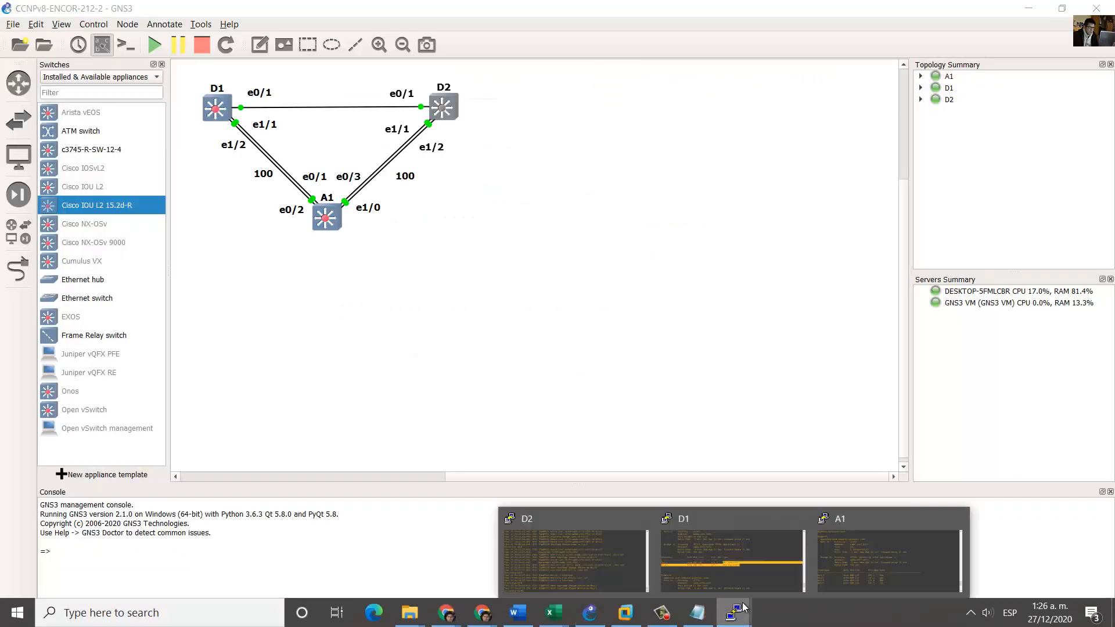
pyautogui.click(615, 563)
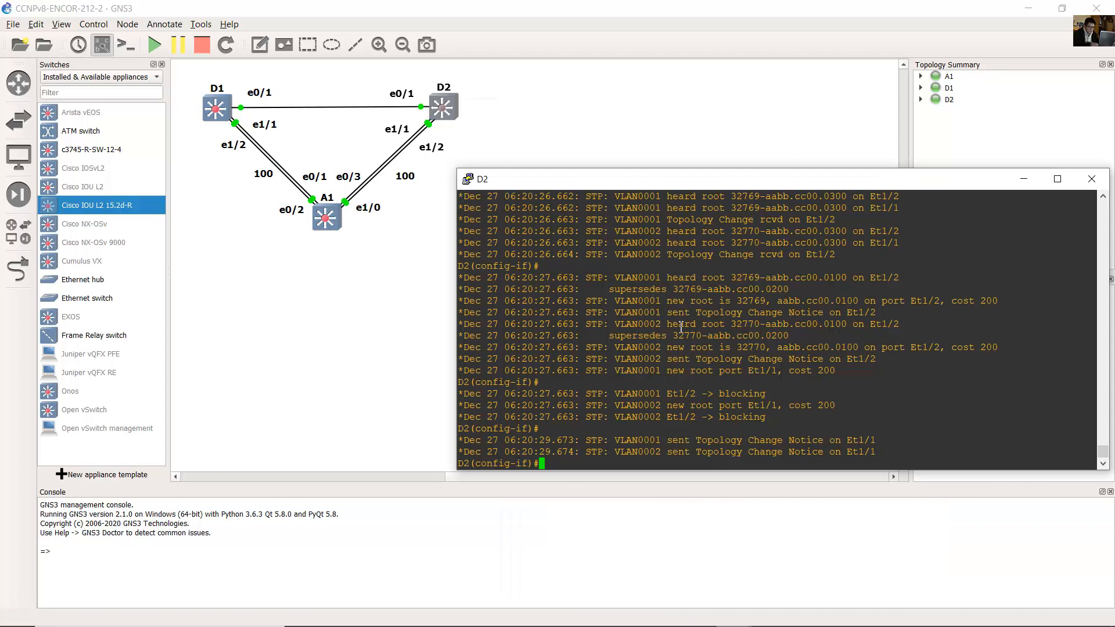
pyautogui.write('exit')
pyautogui.press('Return')
pyautogui.write('span')
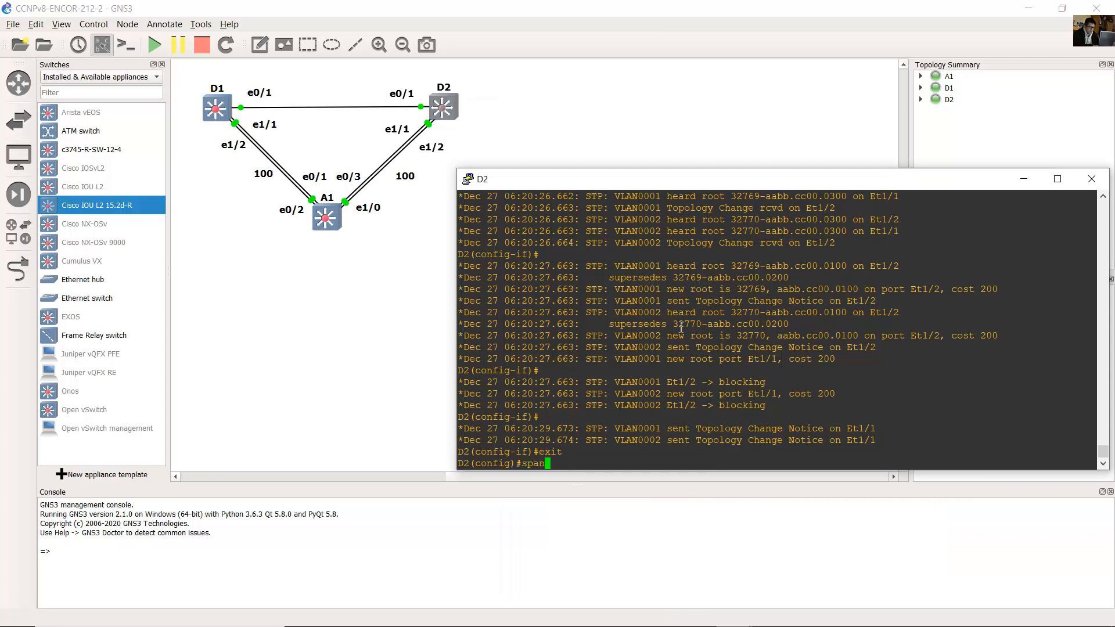
pyautogui.write('ning-tree mode rapid-pvst')
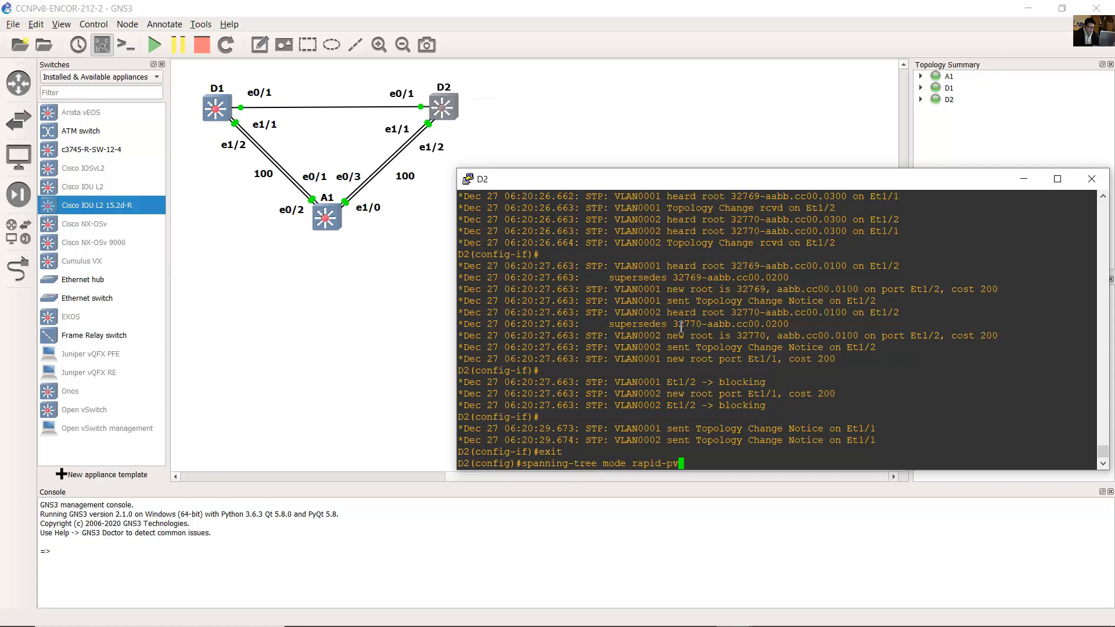
pyautogui.press('Return')
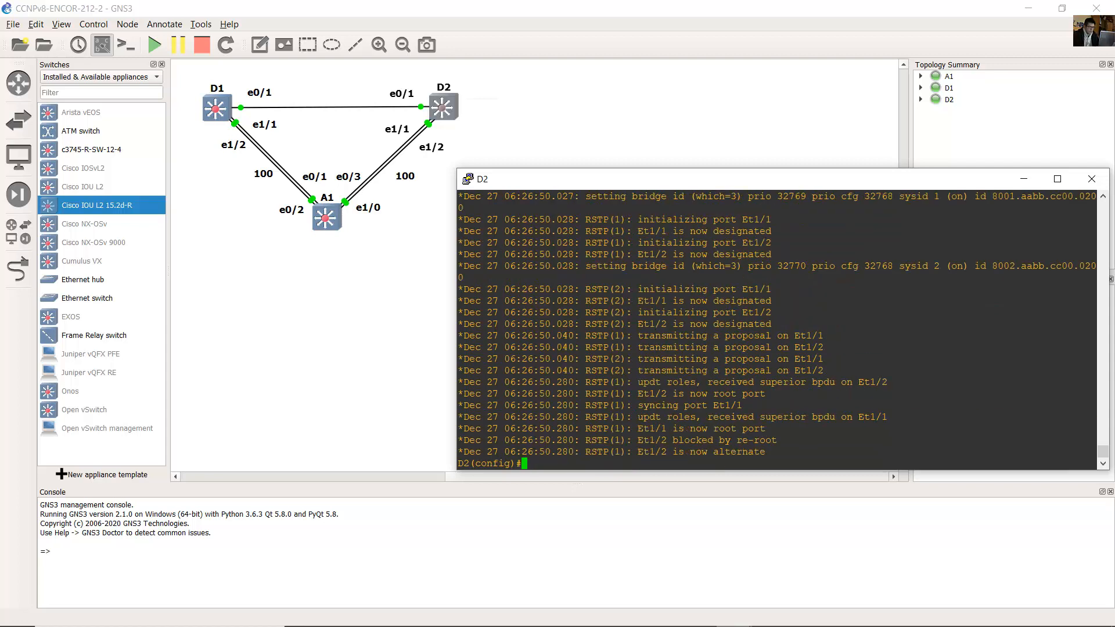
# Step: Switch to A1's console, enter global configuration mode and set the spanning-tree mode to rapid-pvst
pyautogui.click(735, 612)
pyautogui.click(864, 557)
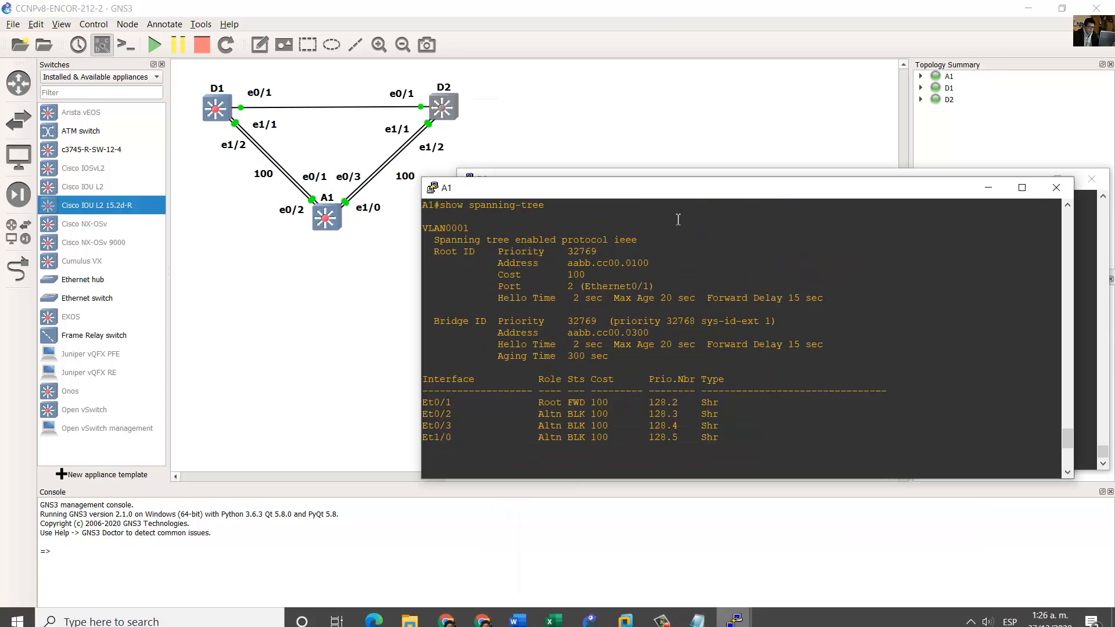
pyautogui.press('Return')
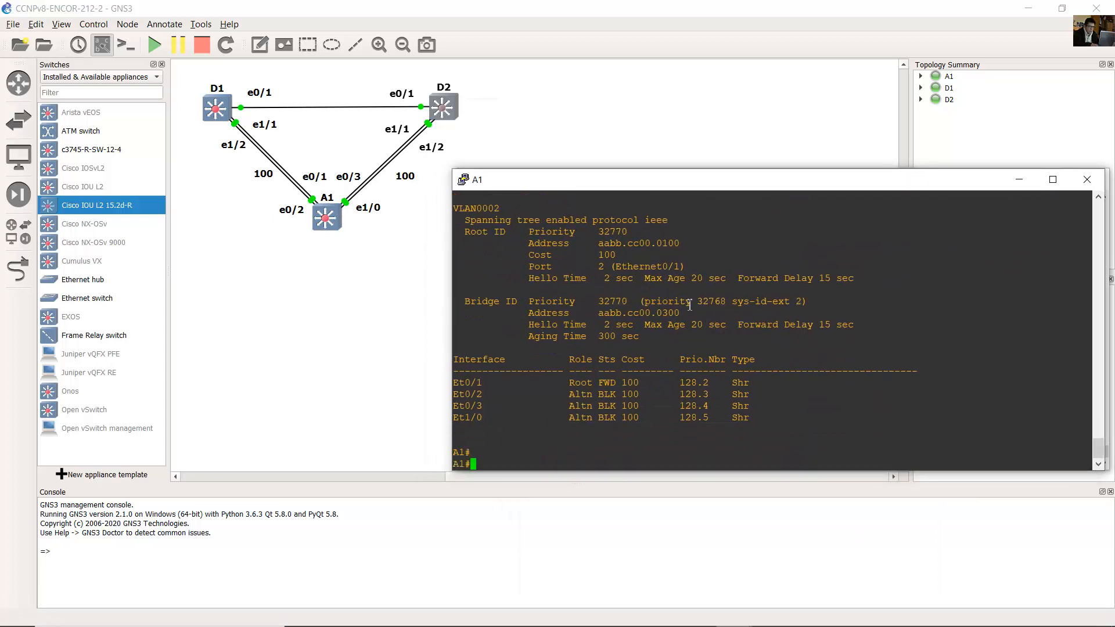
pyautogui.write('conf term')
pyautogui.press('Return')
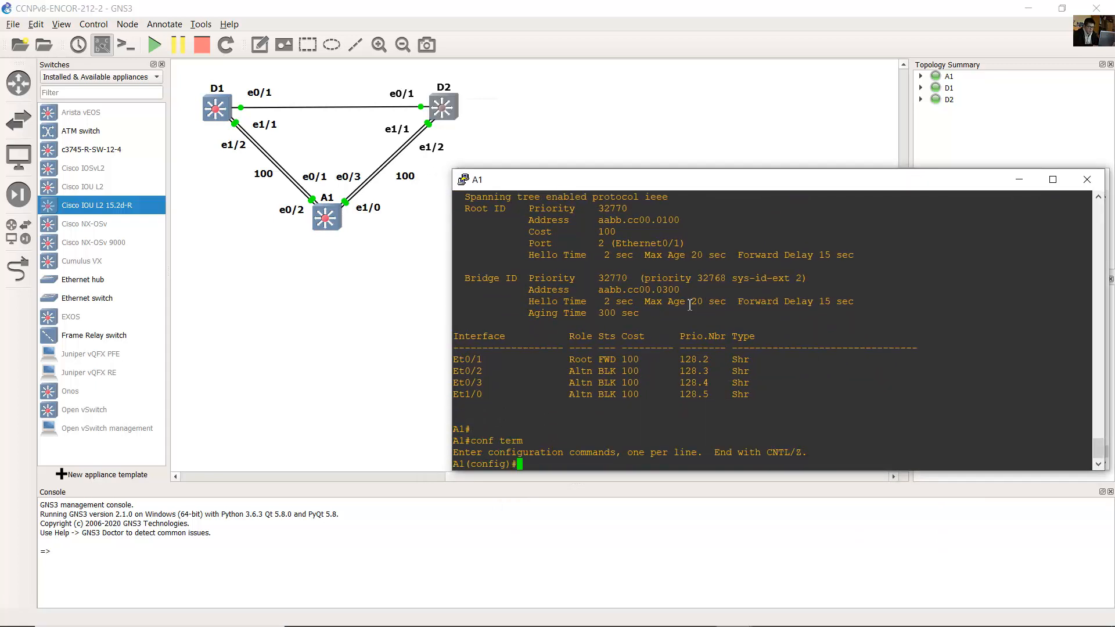
pyautogui.write('spanning-tree mode rapid-pvst')
pyautogui.press('Return')
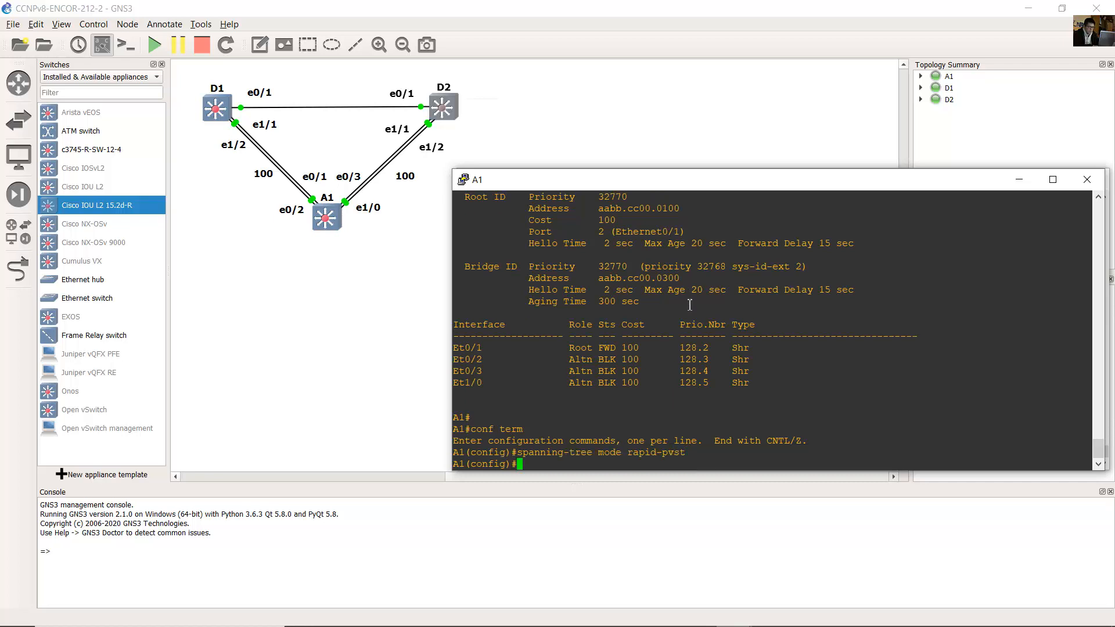
# Step: Switch to the Word lab guide and read the closing paragraph on how long interface VLAN1 was down, marking it
pyautogui.hotkey('alt', 'Tab')
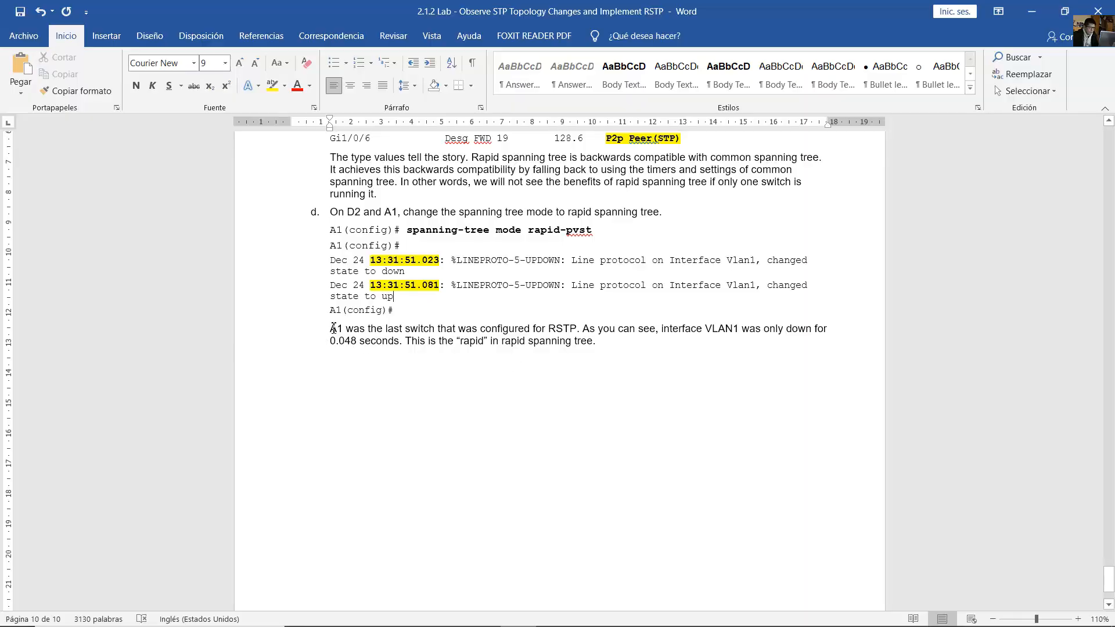
pyautogui.moveTo(334, 328); pyautogui.dragTo(606, 339)
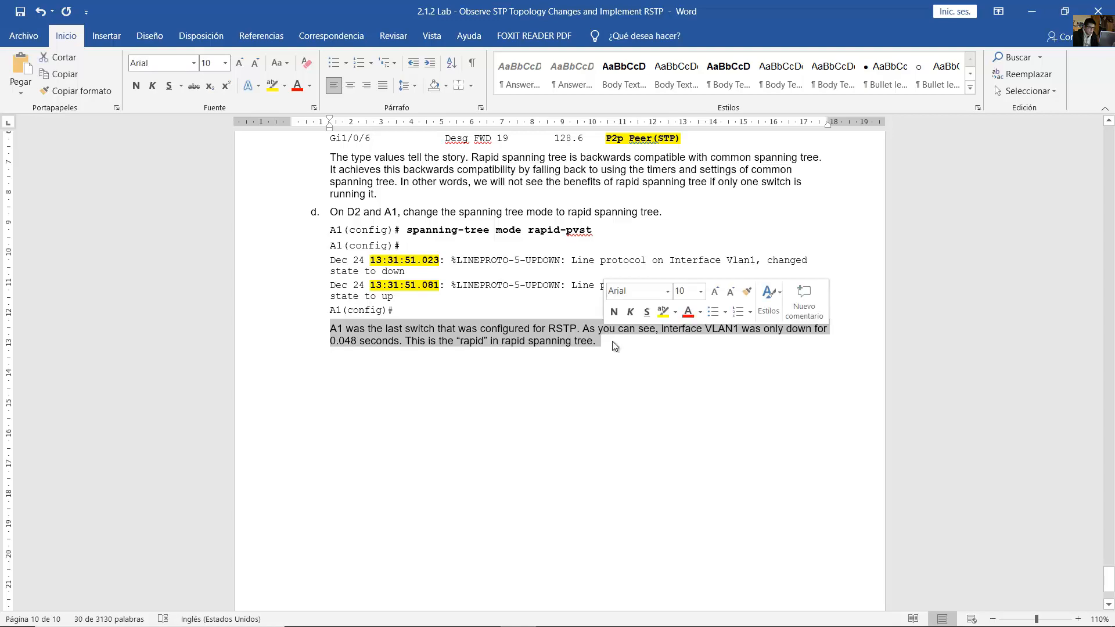
pyautogui.click(614, 346)
# Step: Return to the GNS3 topology, point out D2's e0/1 link, and shut down interface e0/1 from D2's console
pyautogui.hotkey('alt', 'Tab')
pyautogui.moveTo(376, 80); pyautogui.dragTo(413, 104)
pyautogui.moveTo(476, 87); pyautogui.dragTo(447, 111)
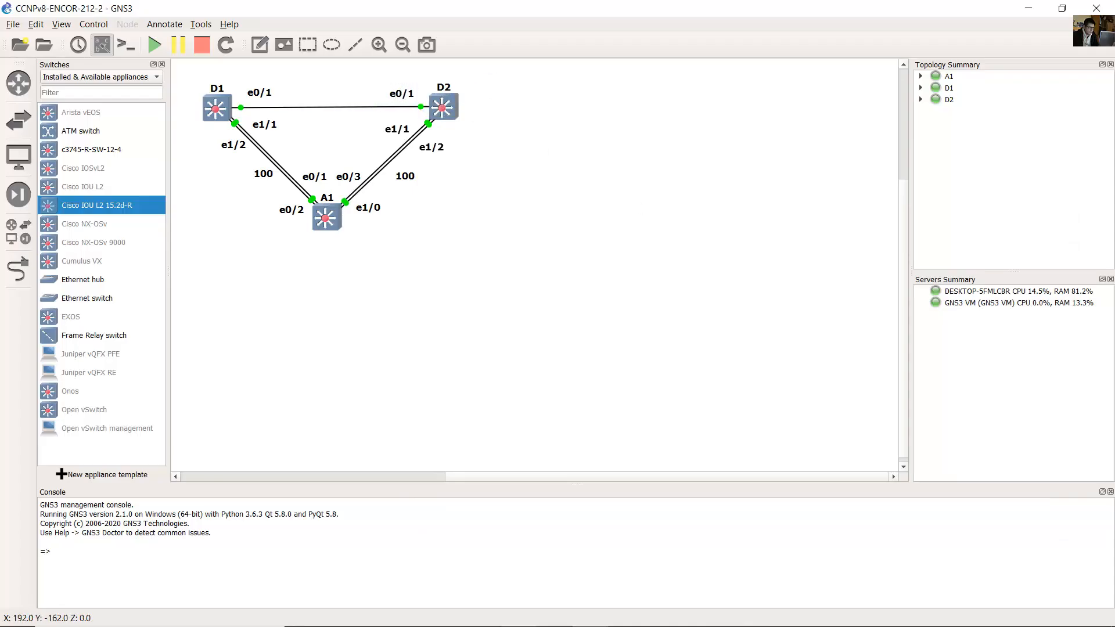
pyautogui.moveTo(743, 614)
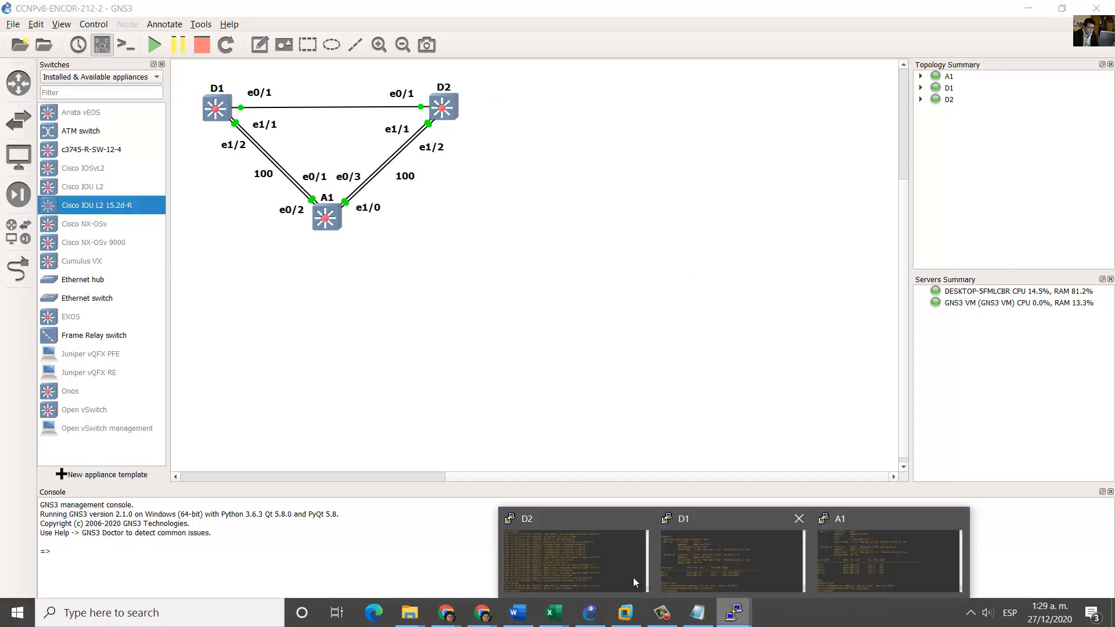
pyautogui.click(633, 577)
pyautogui.write('in')
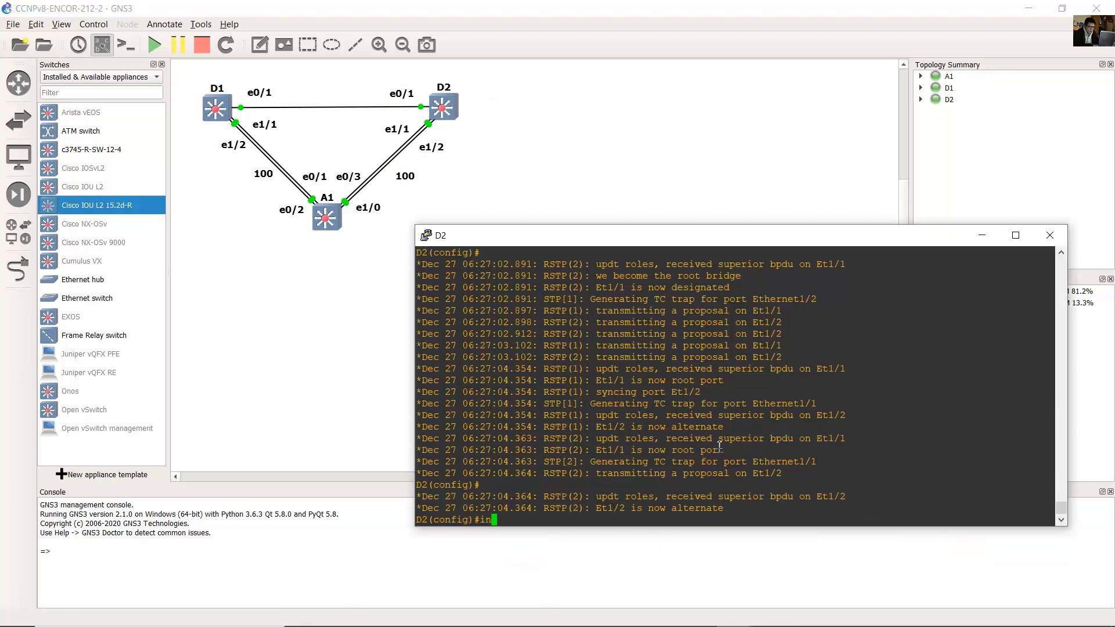
pyautogui.write('t e0/1')
pyautogui.press('Return')
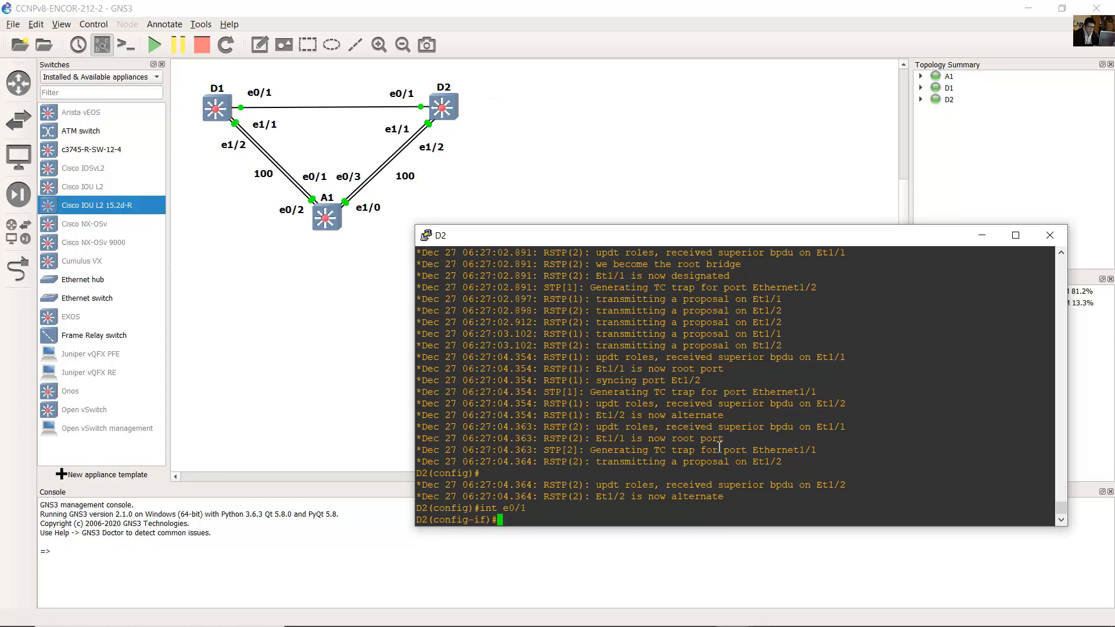
pyautogui.write('shutdown')
pyautogui.press('Return')
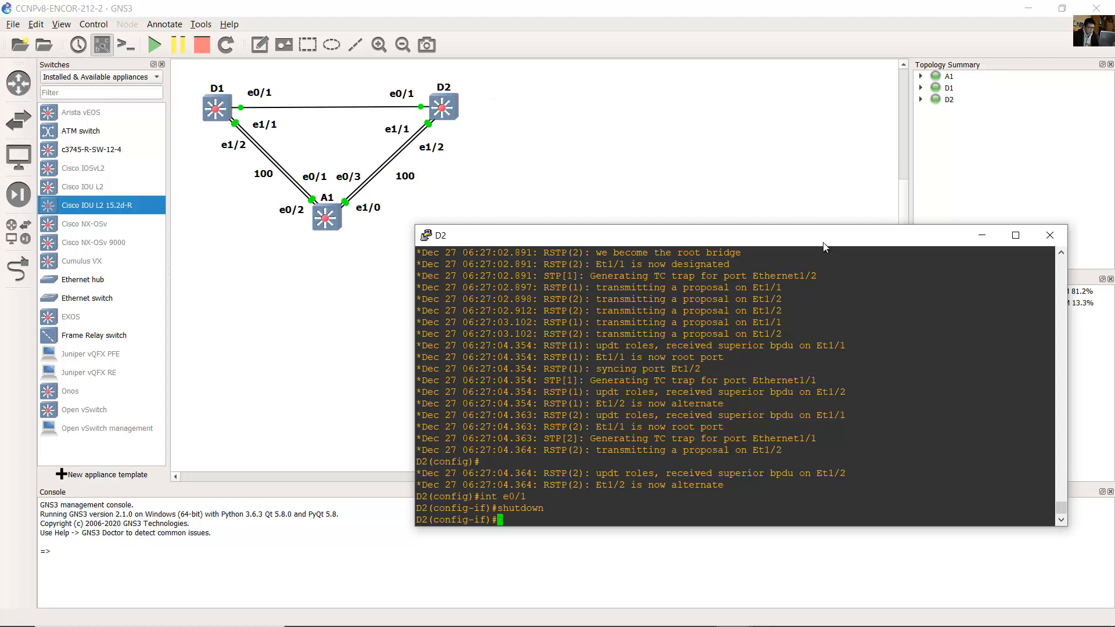
# Step: Move D2's console clear of the topology and re-enable interface e0/1 with no shutdown, marking the entered interface commands
pyautogui.moveTo(823, 245); pyautogui.dragTo(865, 92)
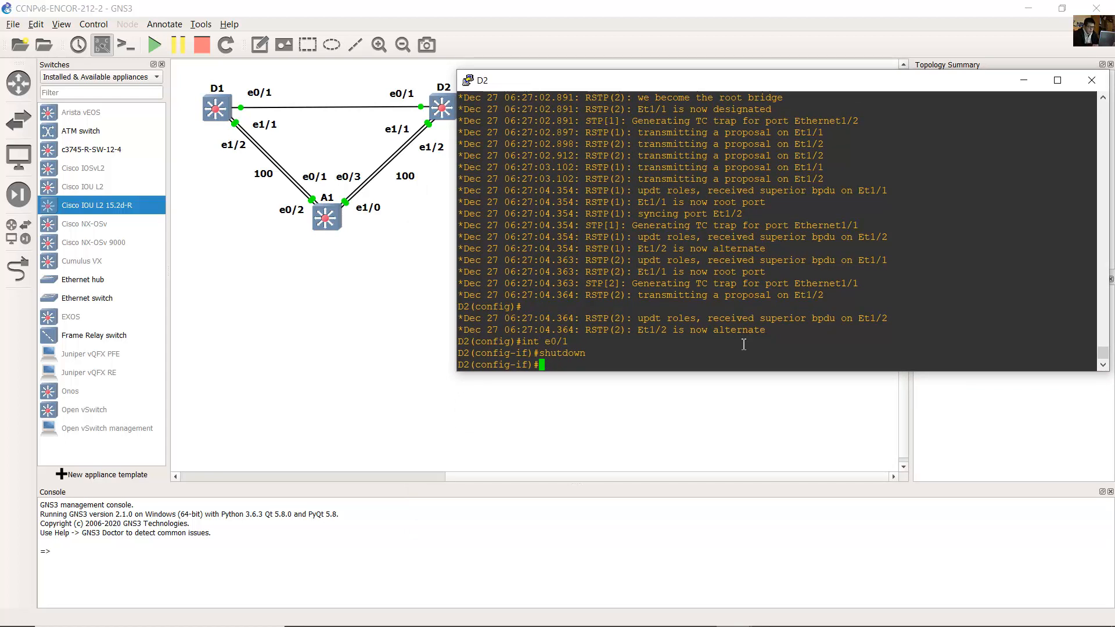
pyautogui.write('no shutdown')
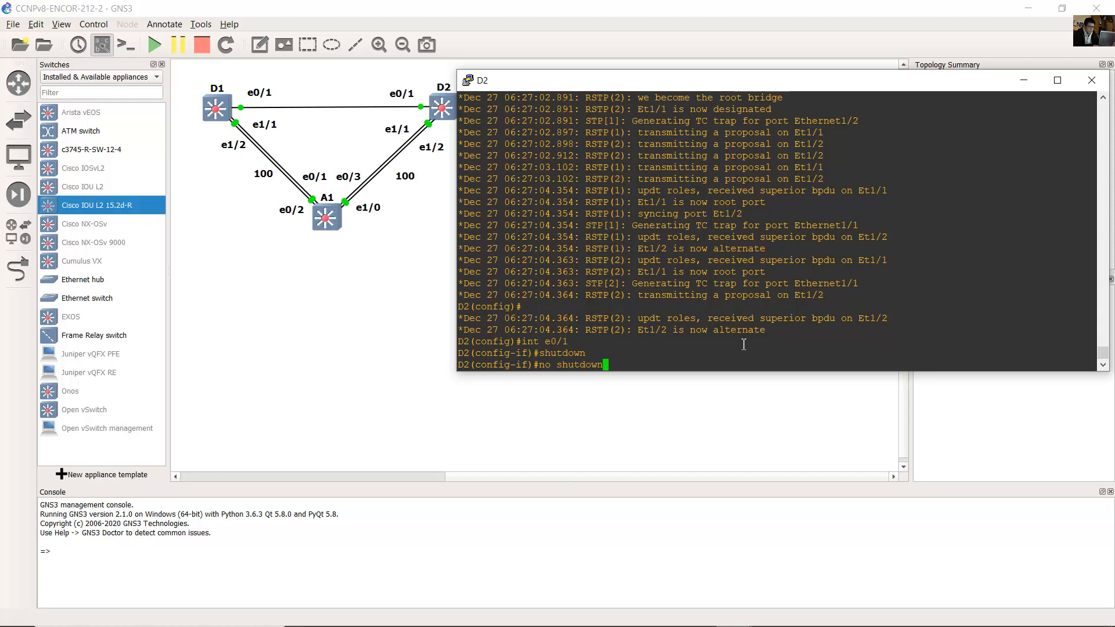
pyautogui.press('BackSpace')
pyautogui.press('BackSpace')
pyautogui.press('BackSpace')
pyautogui.press('BackSpace')
pyautogui.press('BackSpace')
pyautogui.press('BackSpace')
pyautogui.press('BackSpace')
pyautogui.press('BackSpace')
pyautogui.press('BackSpace')
pyautogui.press('BackSpace')
pyautogui.press('BackSpace')
pyautogui.write('no shutdown')
pyautogui.moveTo(523, 342); pyautogui.dragTo(605, 351)
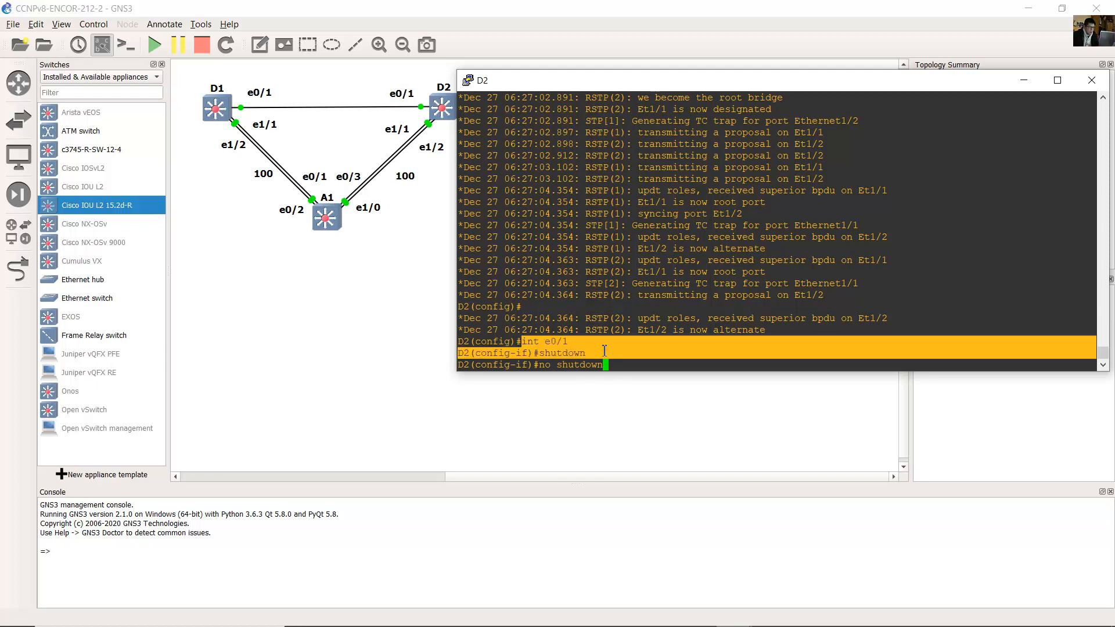
pyautogui.doubleClick(597, 354)
pyautogui.click(561, 370)
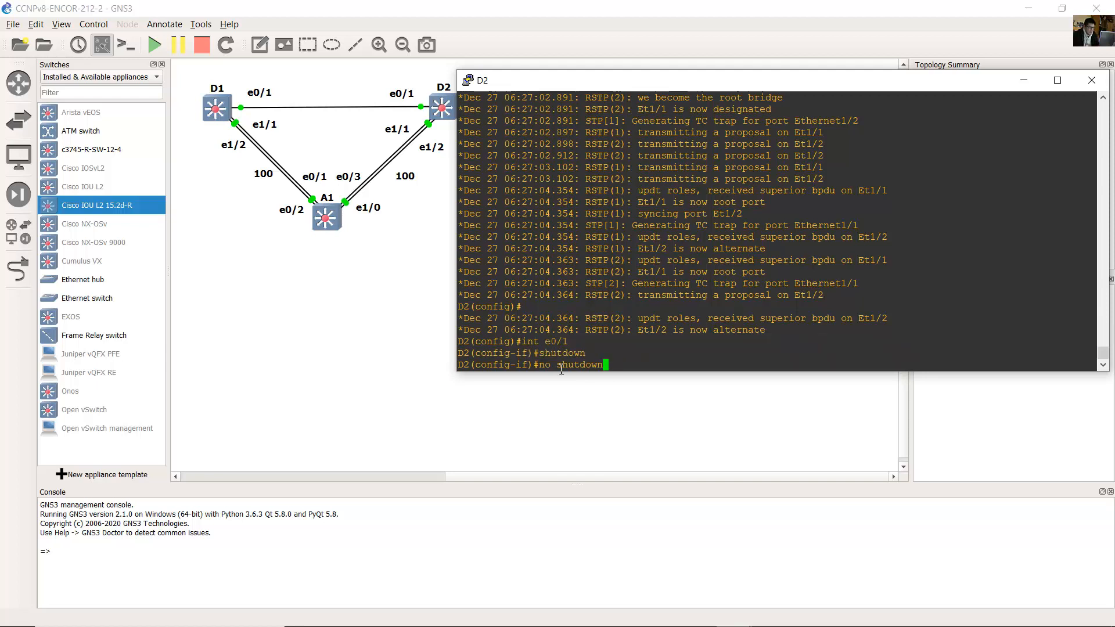
pyautogui.moveTo(539, 370); pyautogui.dragTo(637, 364)
pyautogui.click(638, 361)
pyautogui.press('Return')
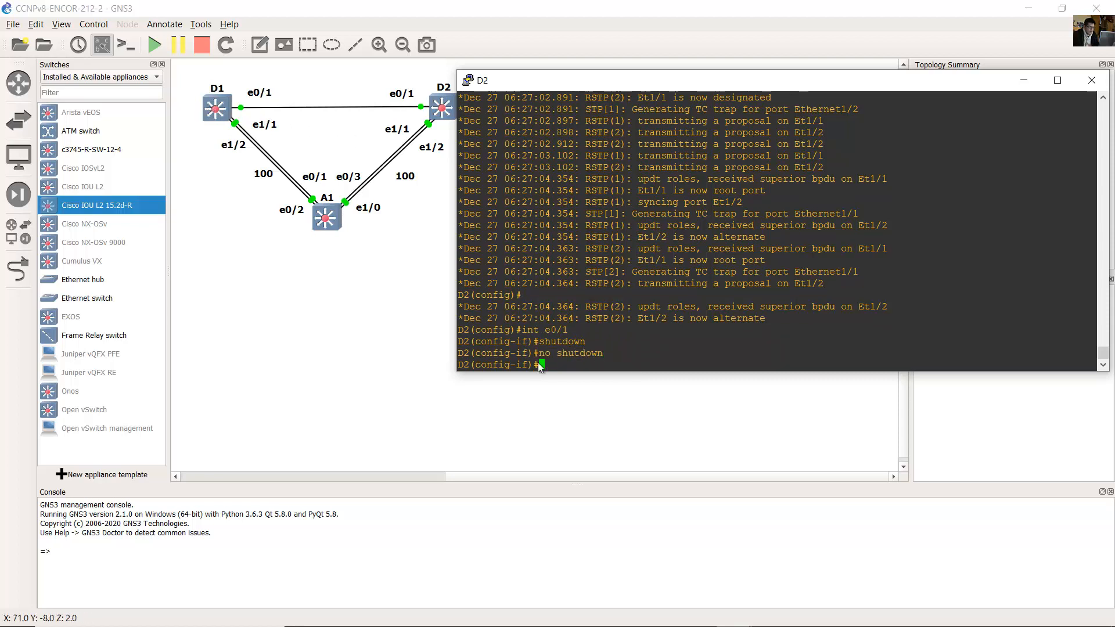
# Step: Place D1's console beside D2's and enable interface e0/1 on D1 with no shutdown
pyautogui.moveTo(732, 612)
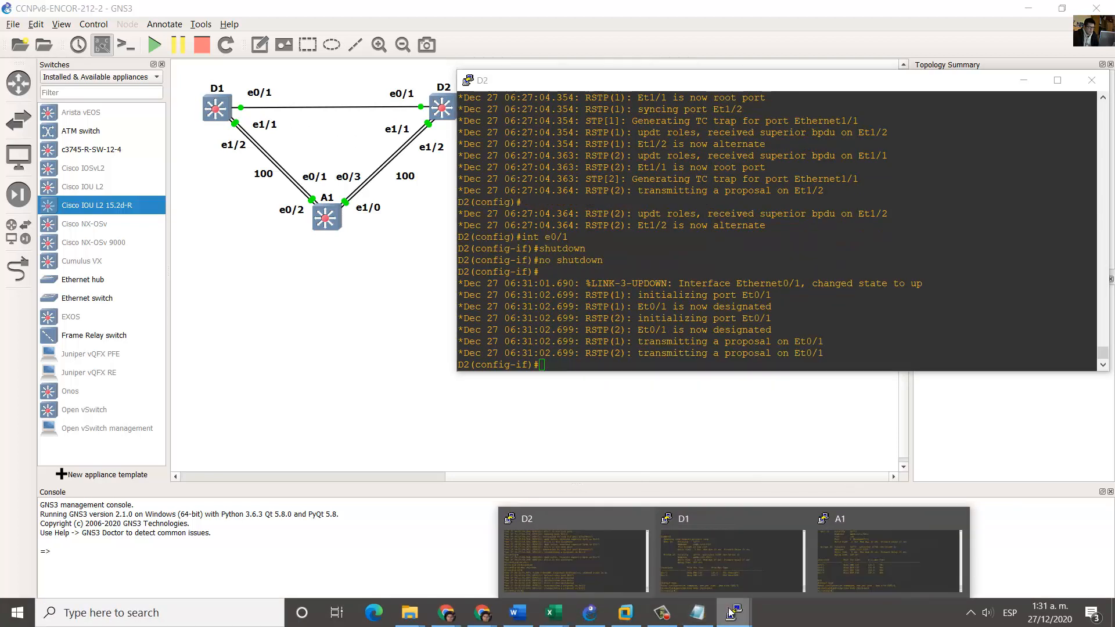
pyautogui.click(737, 564)
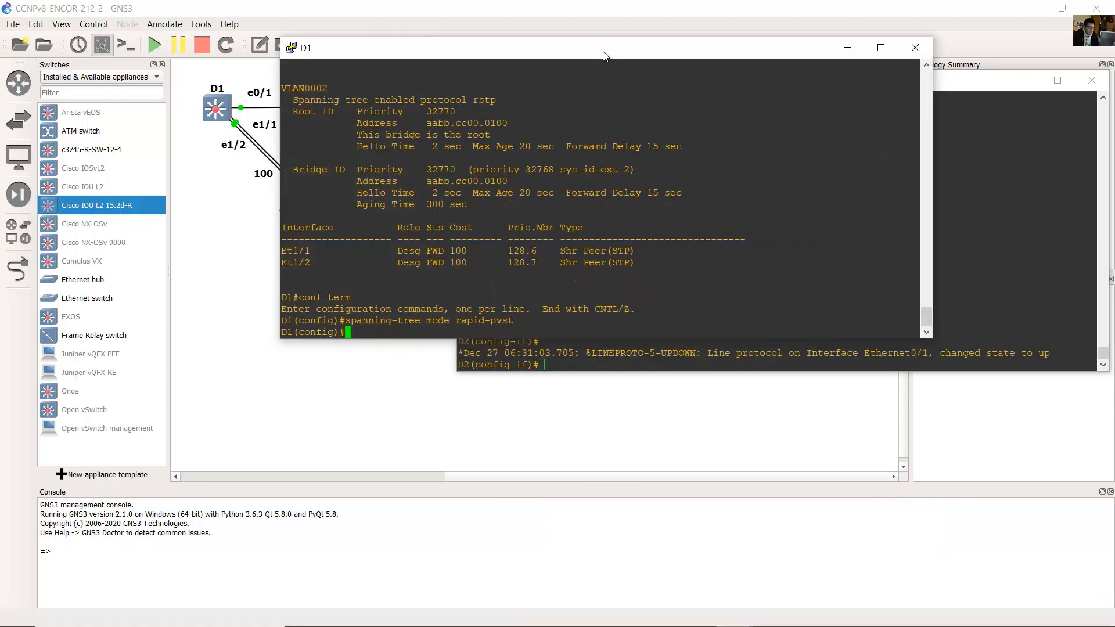
pyautogui.moveTo(581, 51); pyautogui.dragTo(576, 173)
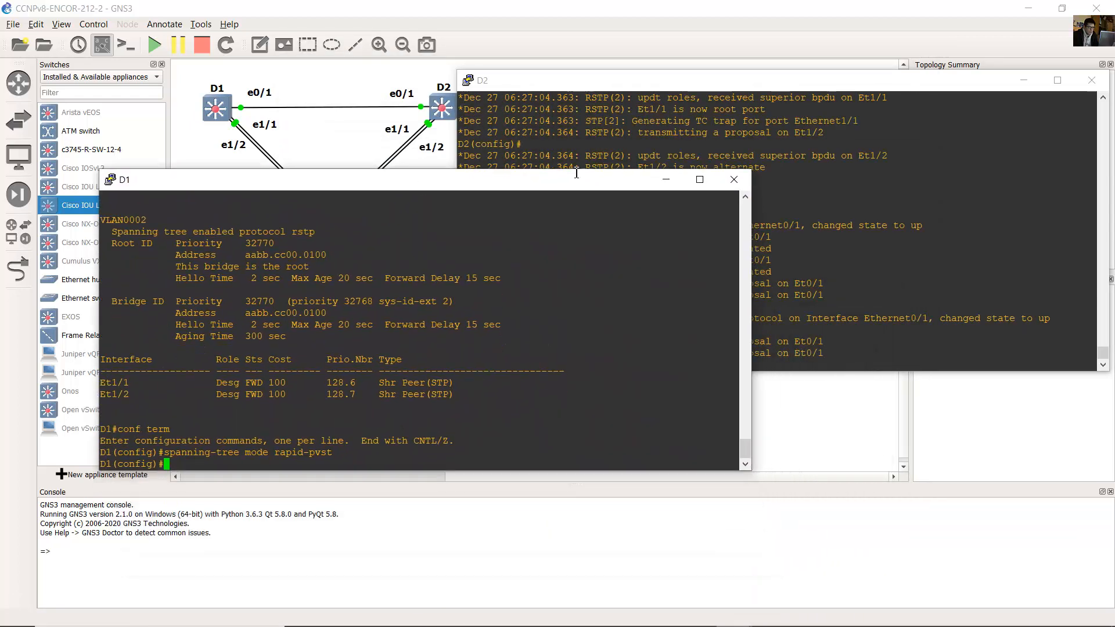
pyautogui.click(804, 93)
pyautogui.click(361, 370)
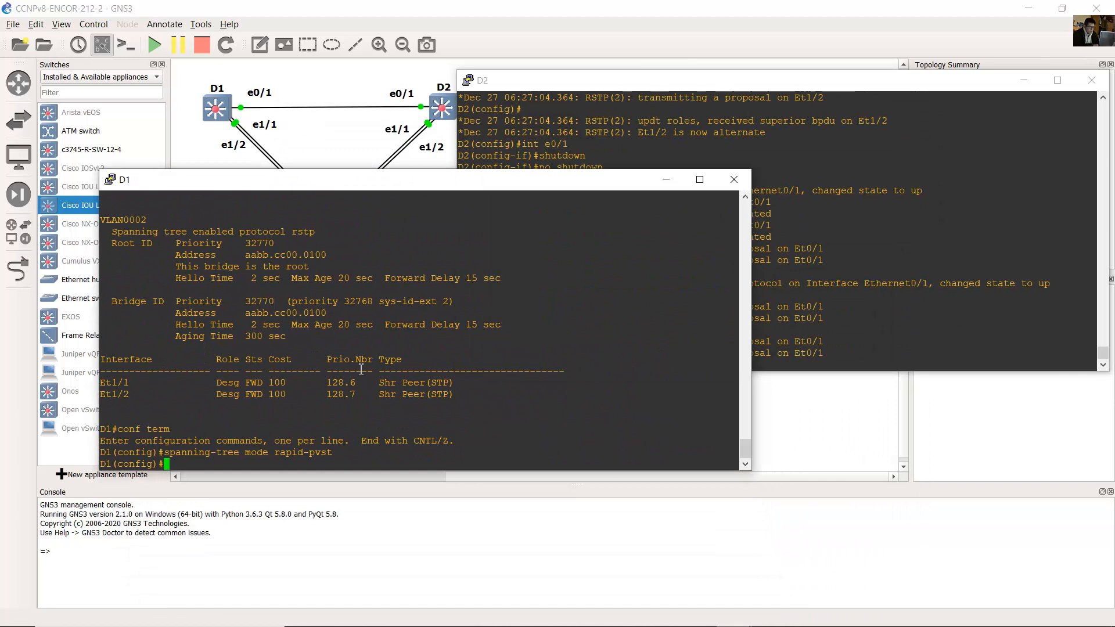
pyautogui.write('int e0/')
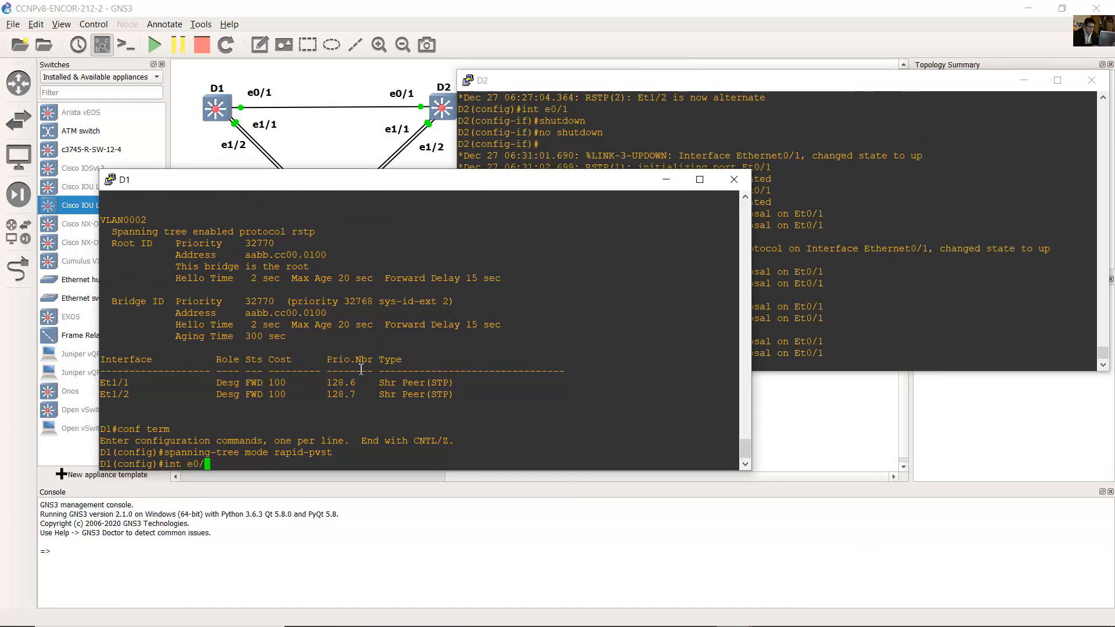
pyautogui.write('1')
pyautogui.press('Return')
pyautogui.write('no shutdown')
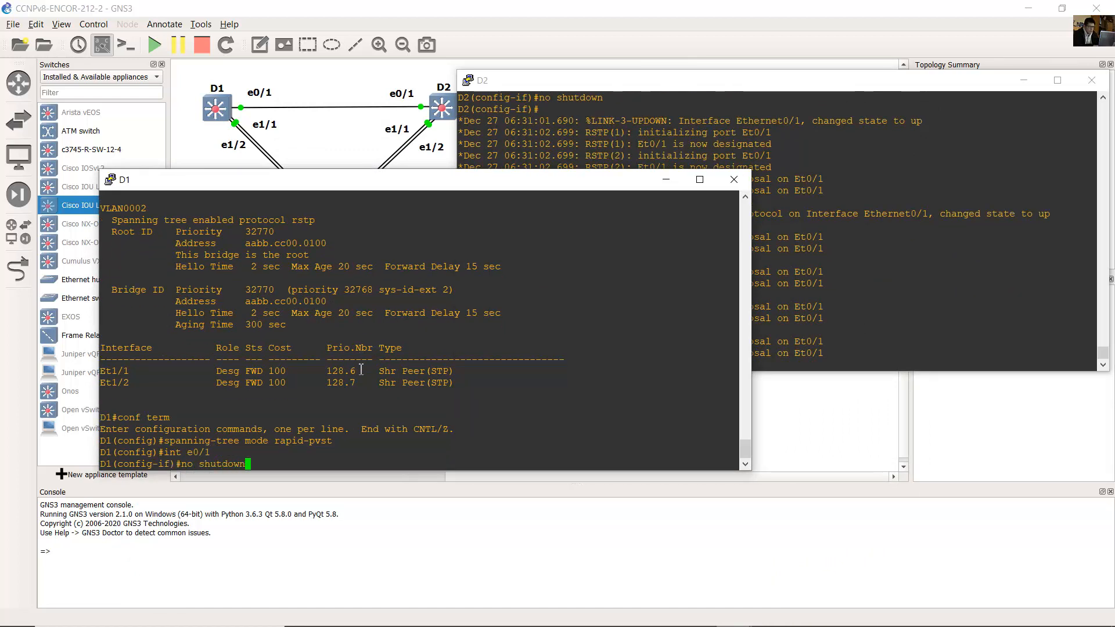
pyautogui.press('Return')
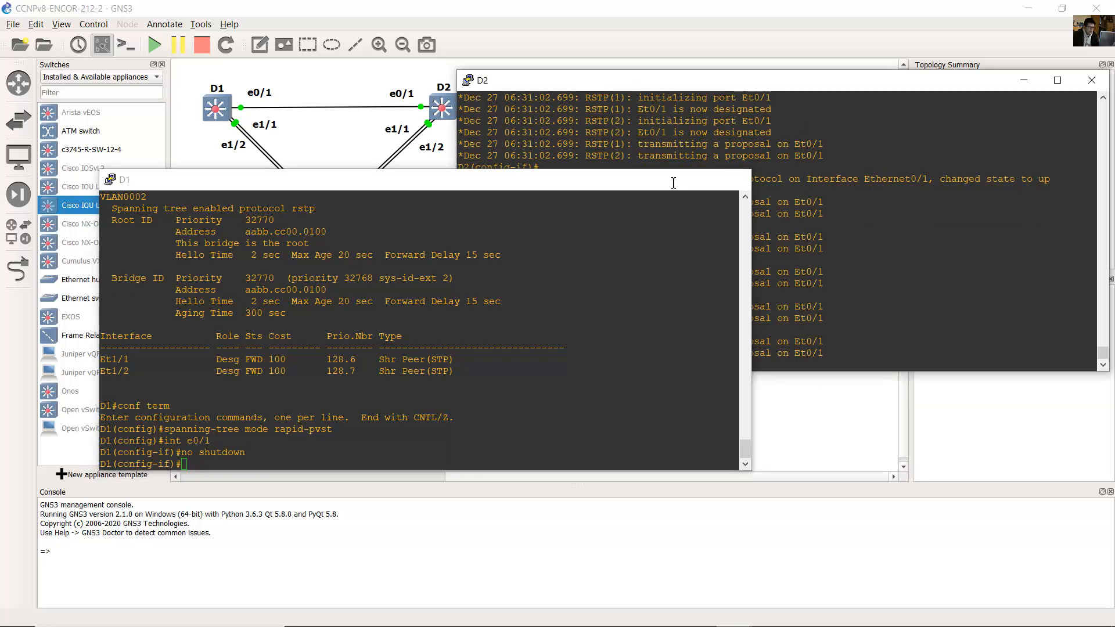
# Step: Watch the RSTP debug messages in D2's console, repositioning the console so the topology stays in view
pyautogui.click(674, 183)
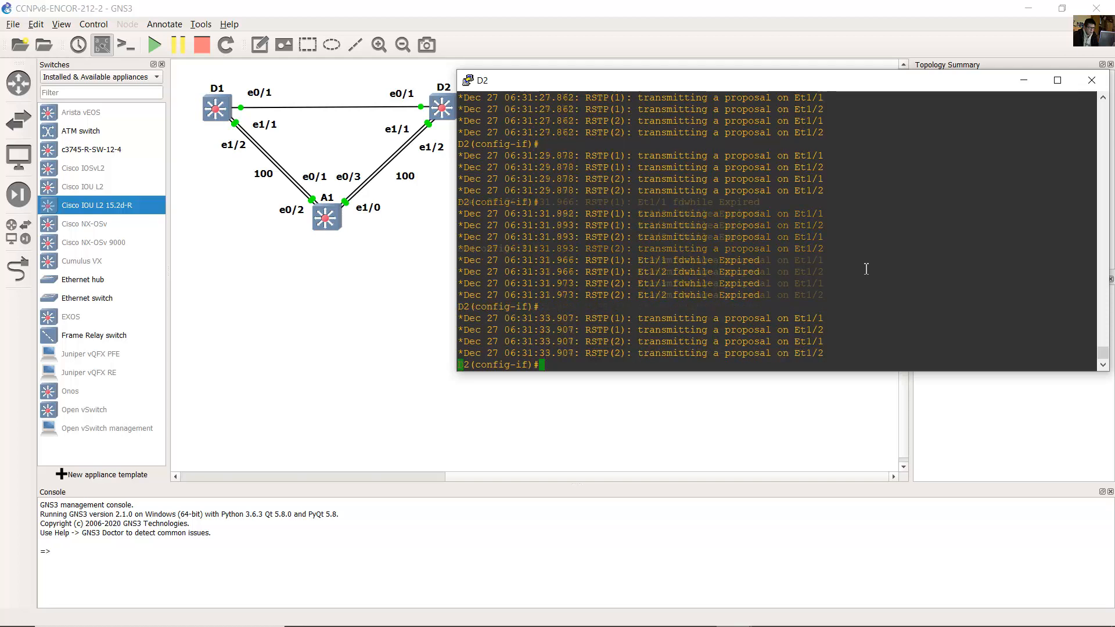
pyautogui.moveTo(871, 81); pyautogui.dragTo(859, 191)
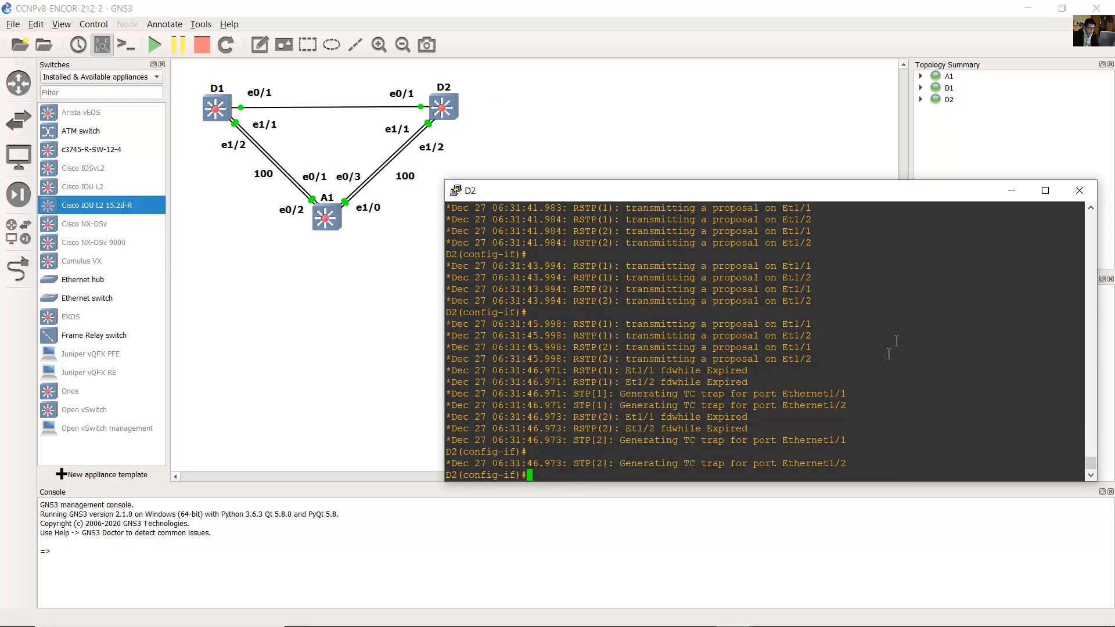
pyautogui.moveTo(898, 195); pyautogui.dragTo(907, 146)
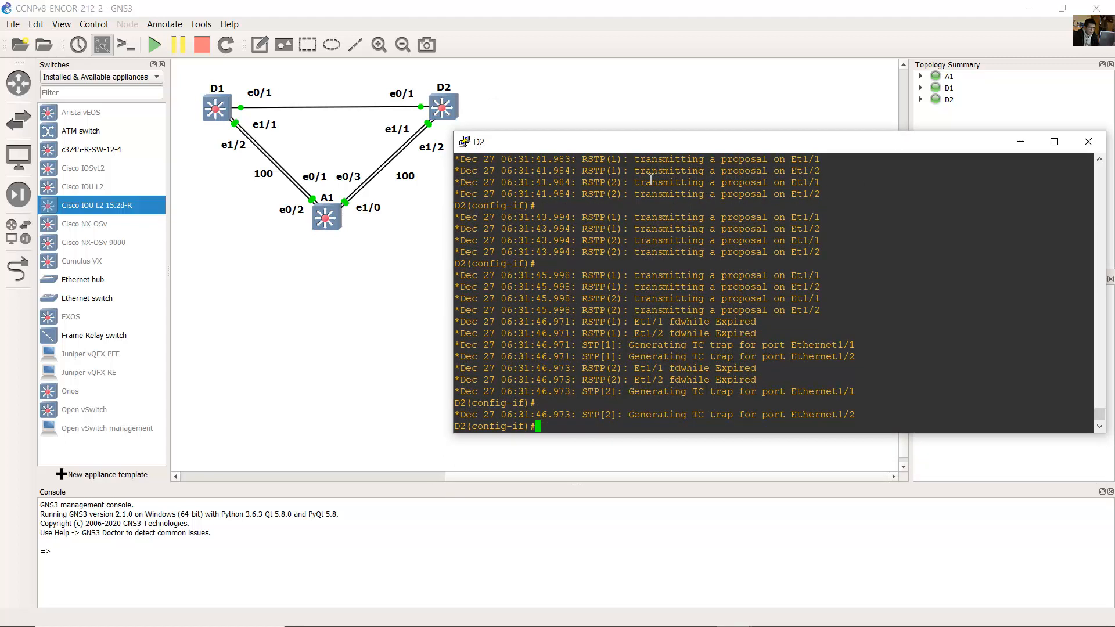
# Step: Mark D2's e0/1 connection in the topology and shut down interface e0/1 from D2's console
pyautogui.click(504, 82)
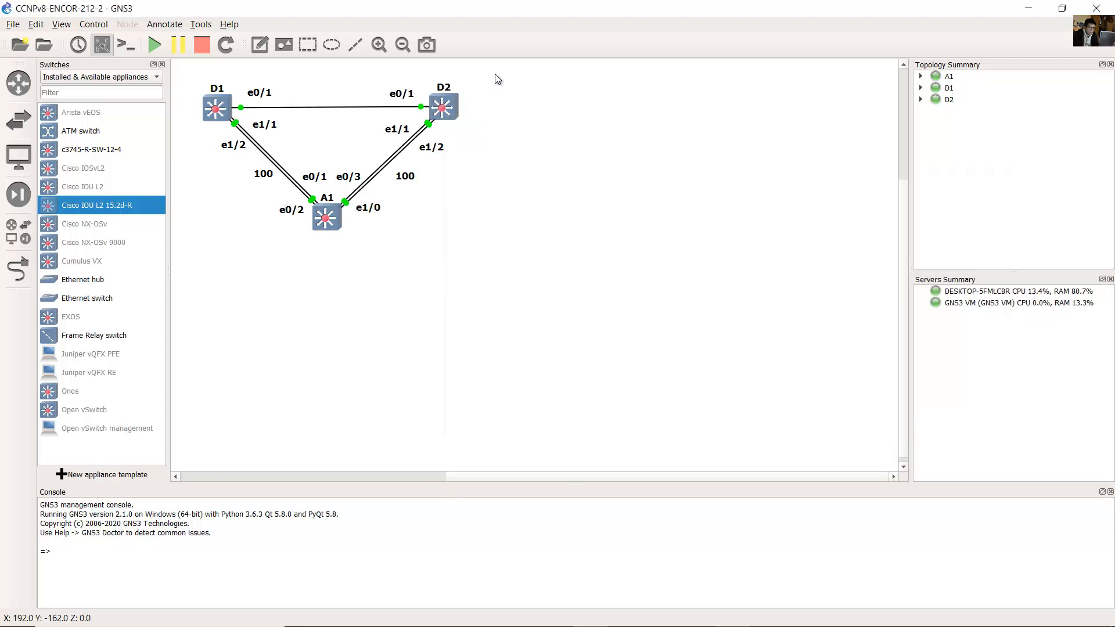
pyautogui.moveTo(496, 74); pyautogui.dragTo(383, 105)
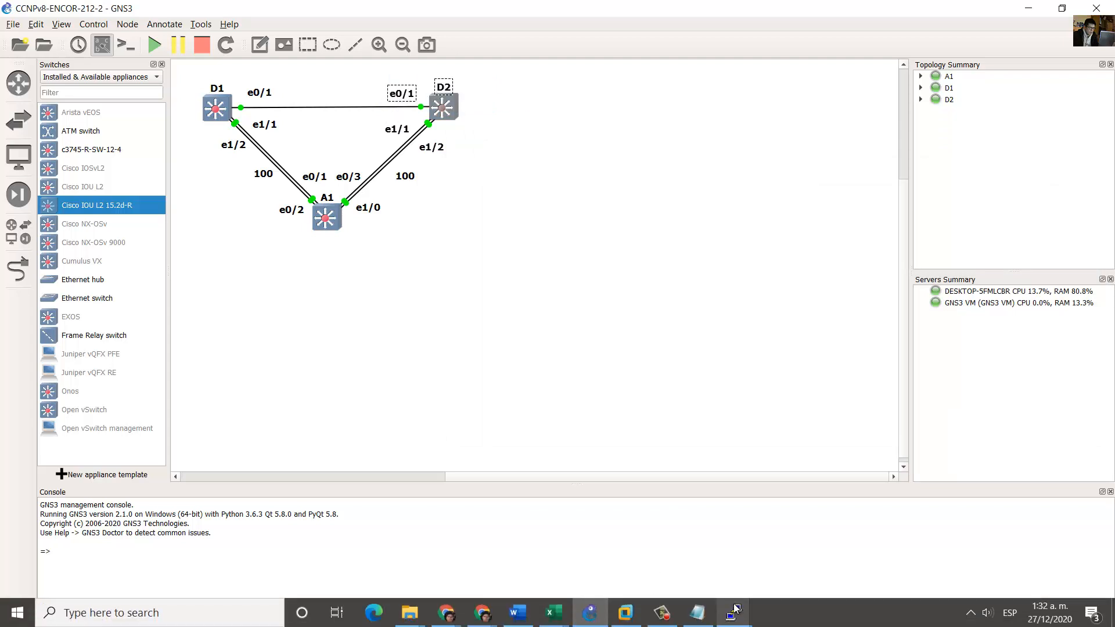
pyautogui.moveTo(734, 613)
pyautogui.click(580, 543)
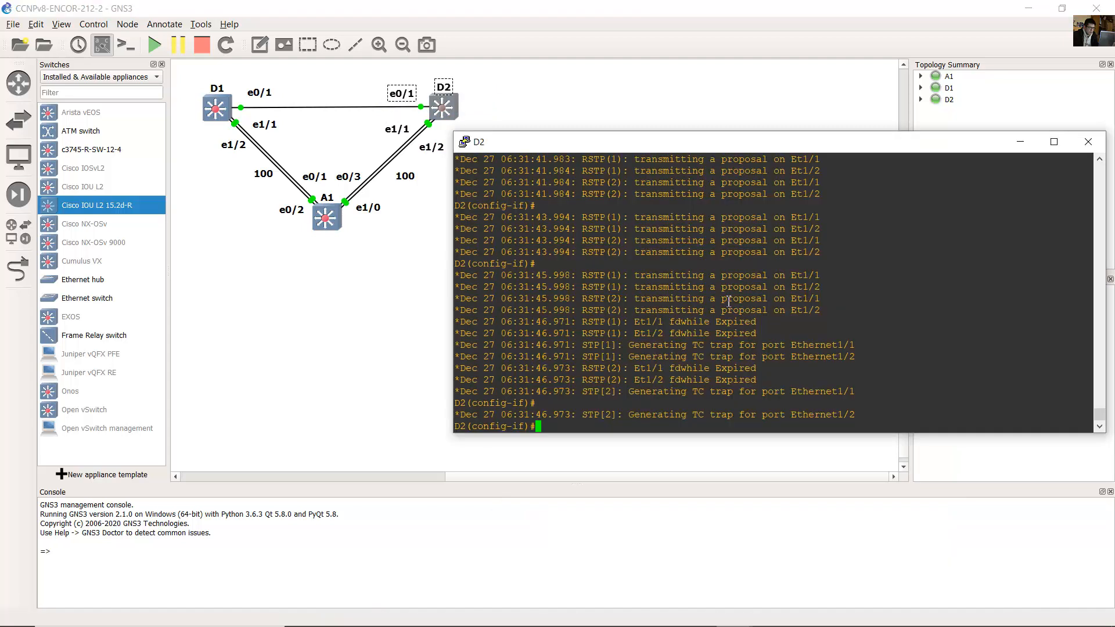
pyautogui.write('int e0/1')
pyautogui.press('Return')
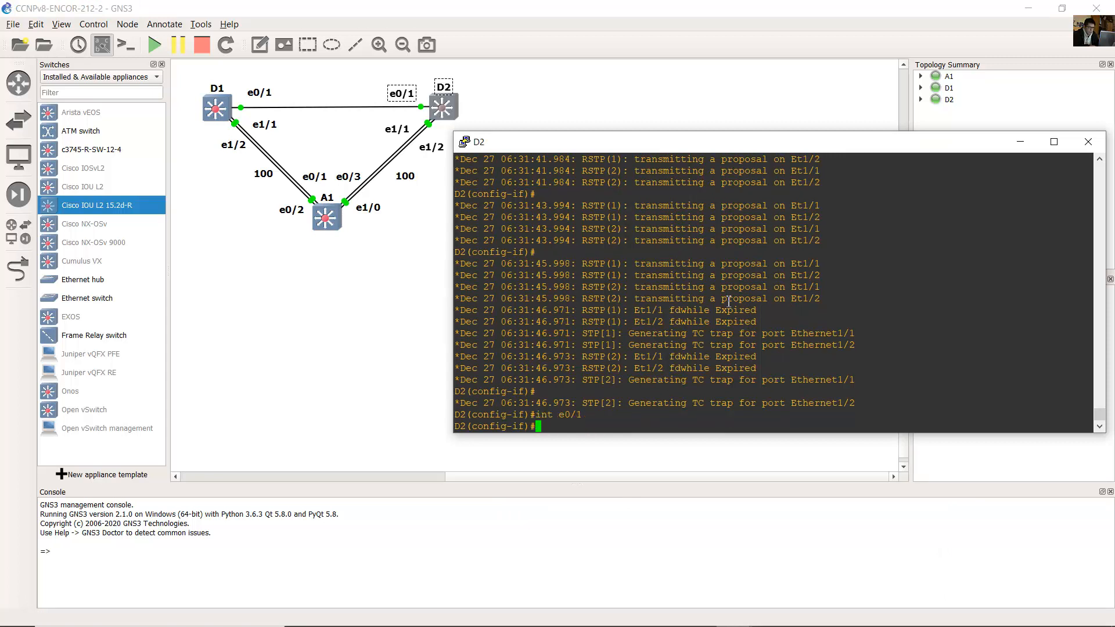
pyautogui.write('shutdown')
pyautogui.press('Return')
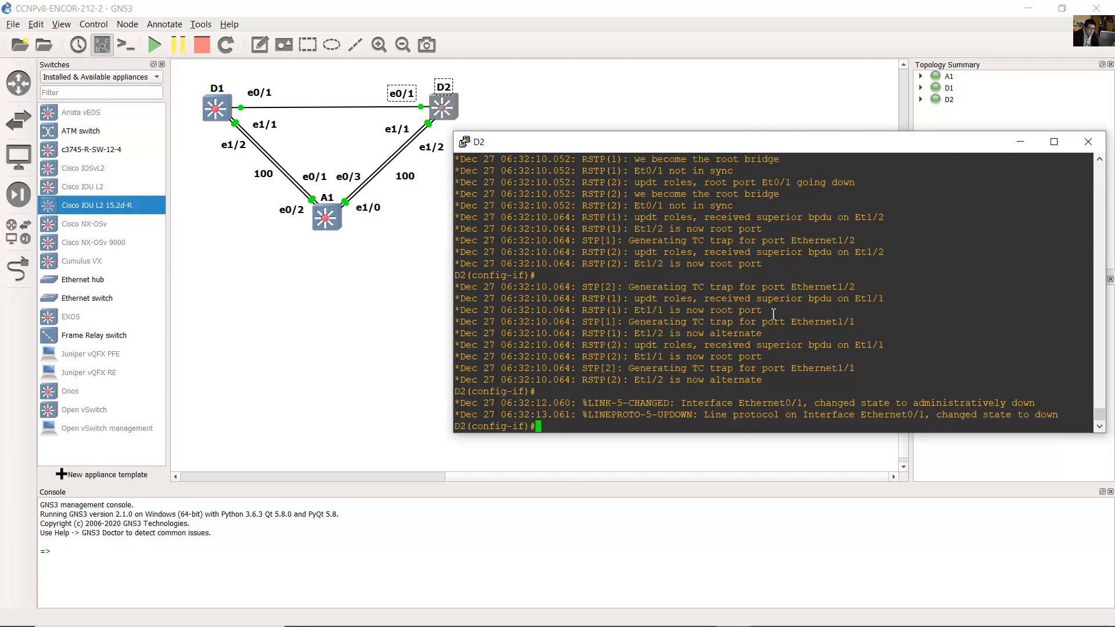
# Step: Move D2's console higher and mark the seconds in the first and last RSTP message timestamps that follow the shutdown
pyautogui.moveTo(773, 133); pyautogui.dragTo(773, 62)
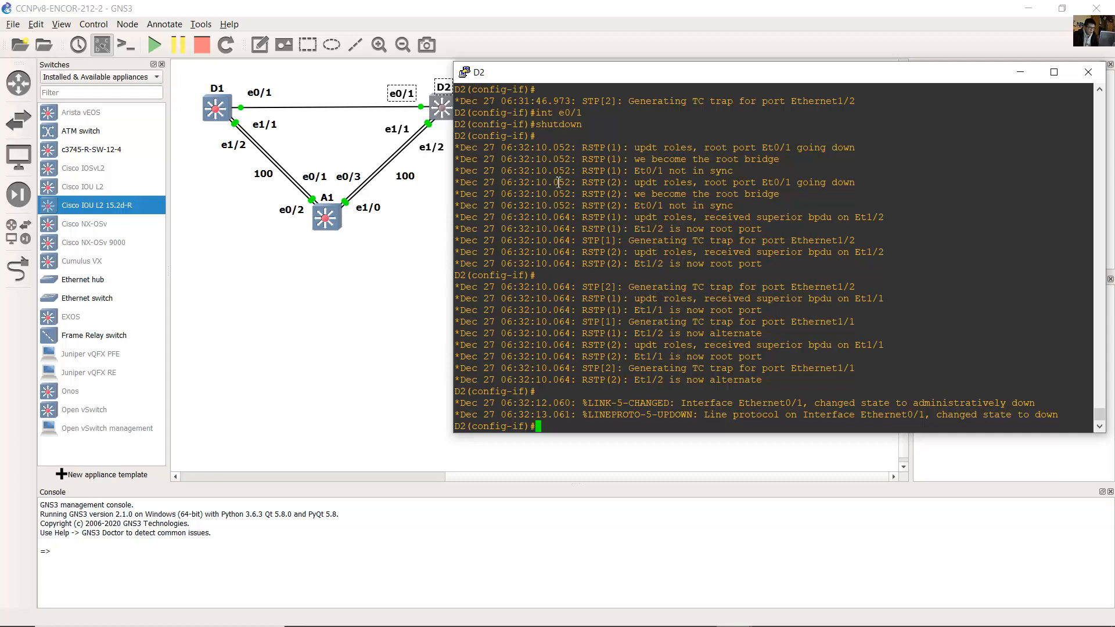
pyautogui.moveTo(539, 149); pyautogui.dragTo(567, 148)
pyautogui.moveTo(538, 381); pyautogui.dragTo(566, 380)
# Step: Switch to the calculator, compute the convergence time as 10.064 - 10.052, and highlight the result
pyautogui.hotkey('alt', 'Tab')
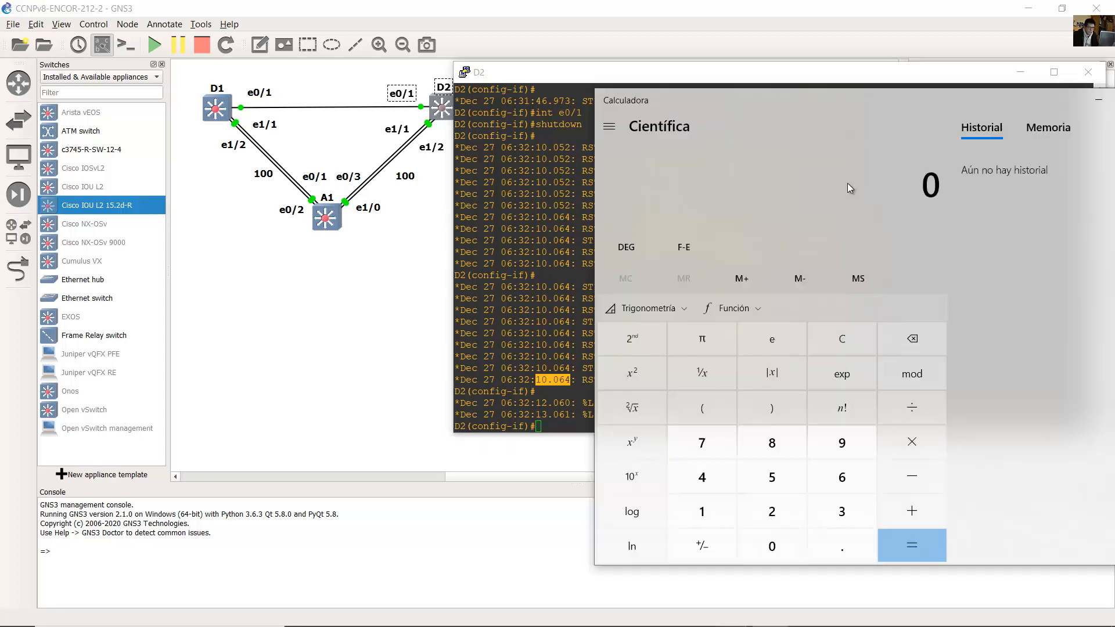
pyautogui.write('10.')
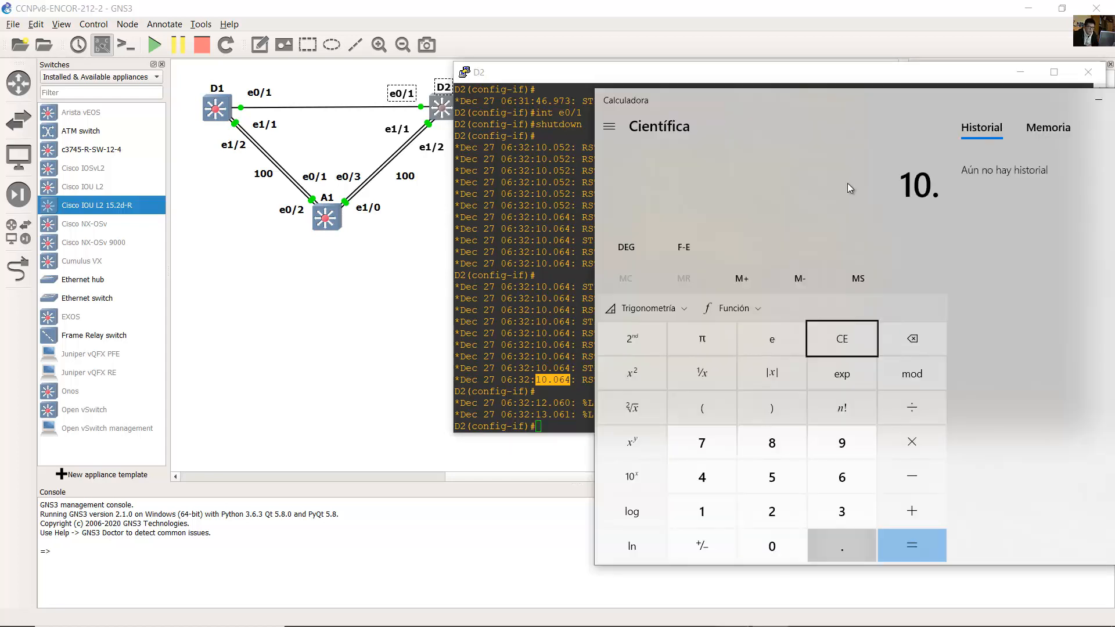
pyautogui.write('064 - 10')
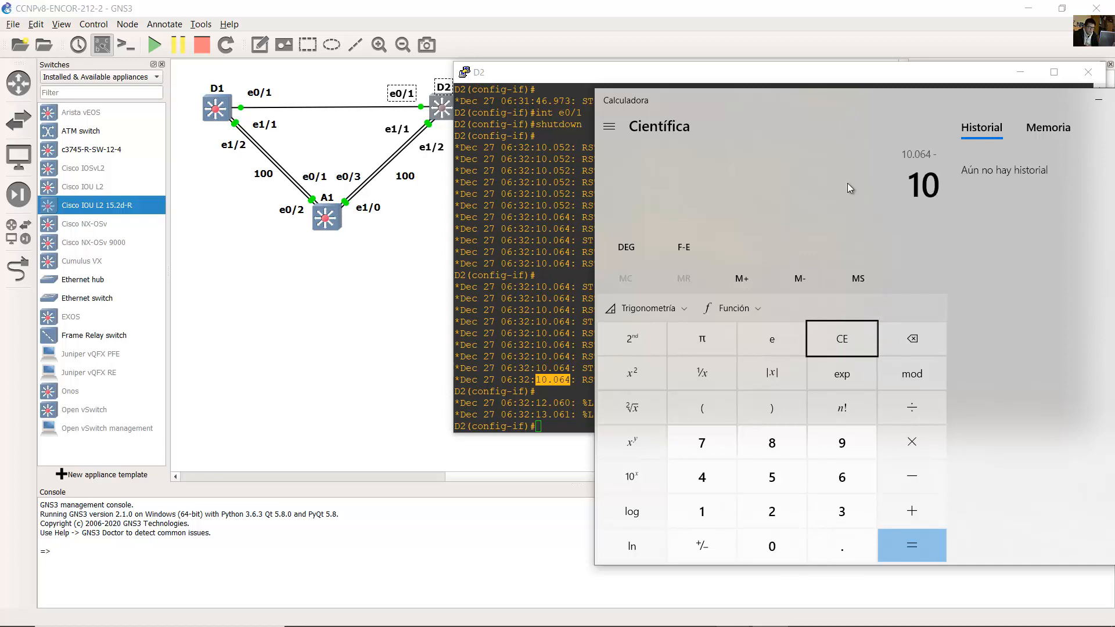
pyautogui.write('.052')
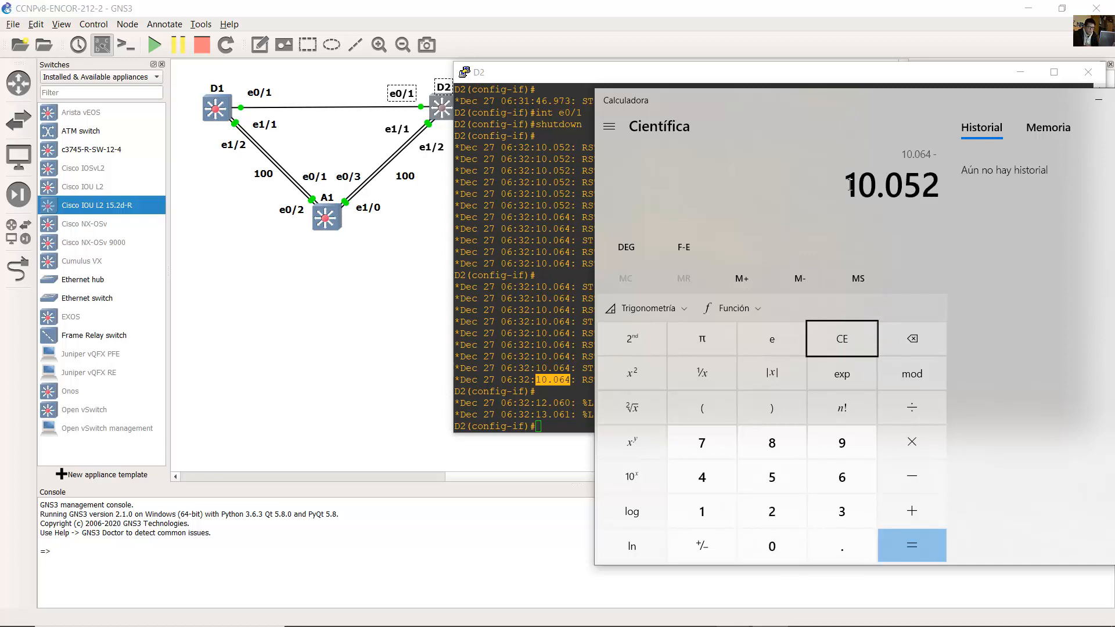
pyautogui.press('Return')
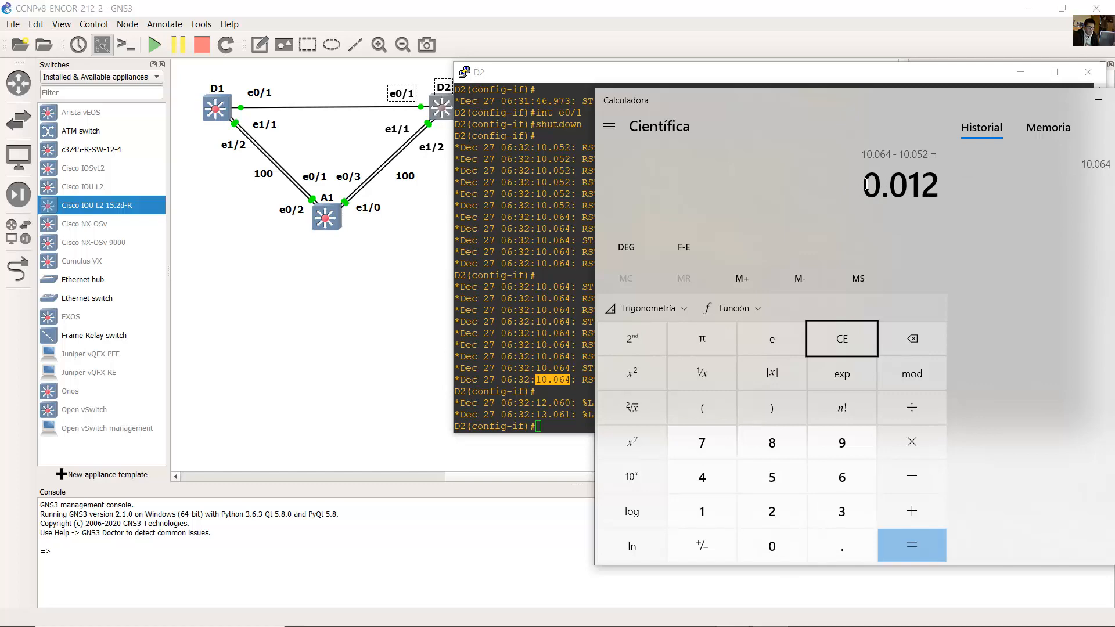
pyautogui.moveTo(861, 185); pyautogui.dragTo(941, 184)
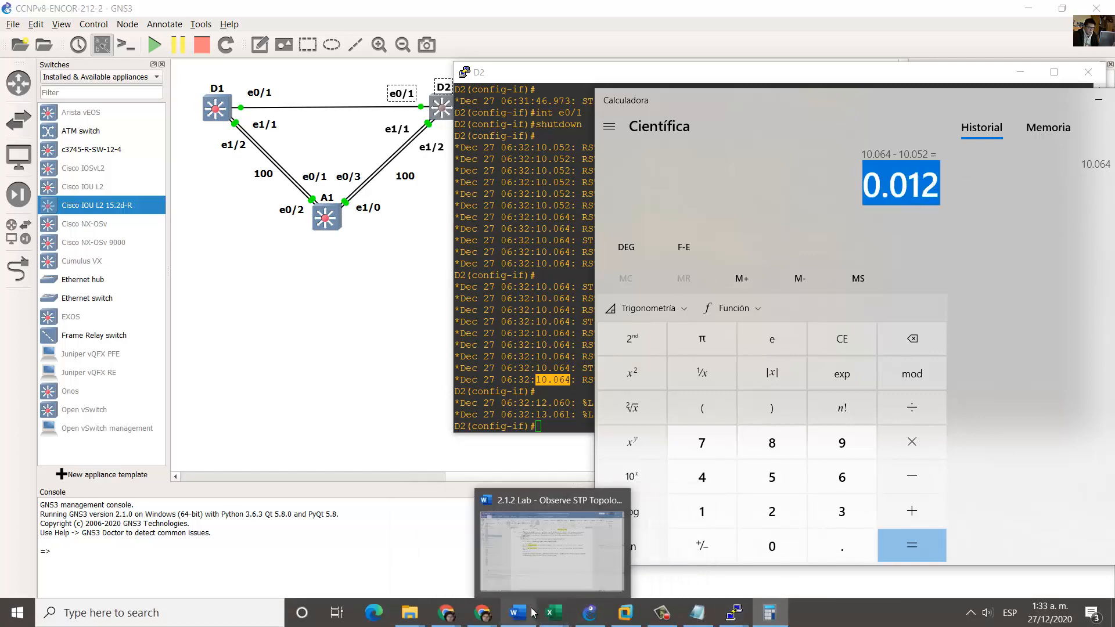
# Step: Switch to the Word lab guide, mark the VLAN1 downtime figure in step d, and compare it with the calculator result
pyautogui.click(591, 621)
pyautogui.click(592, 350)
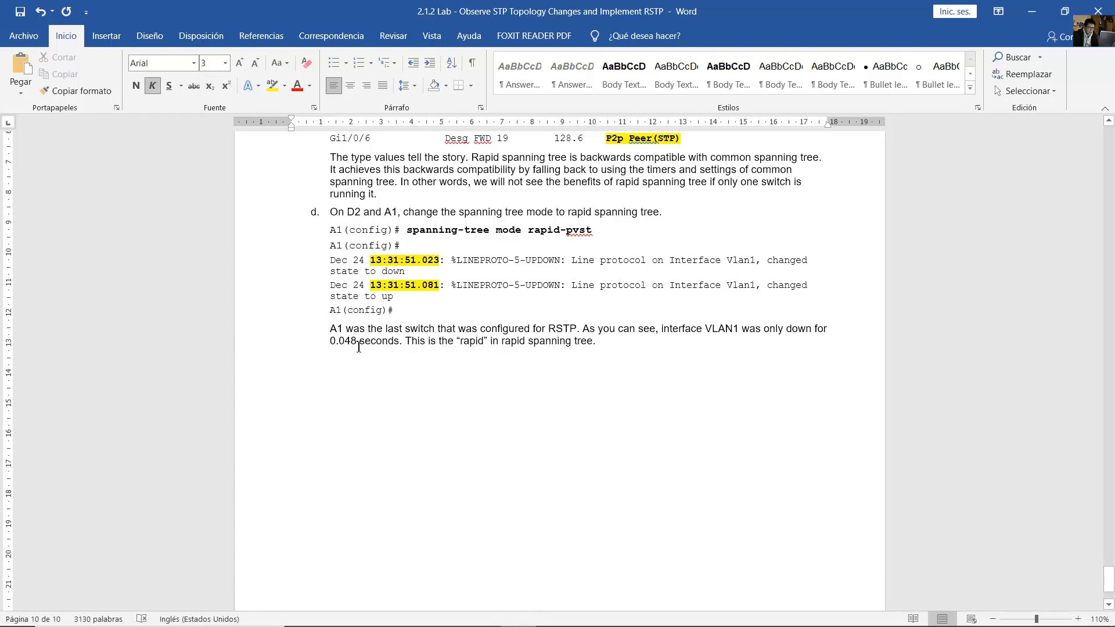
pyautogui.moveTo(331, 343); pyautogui.dragTo(357, 343)
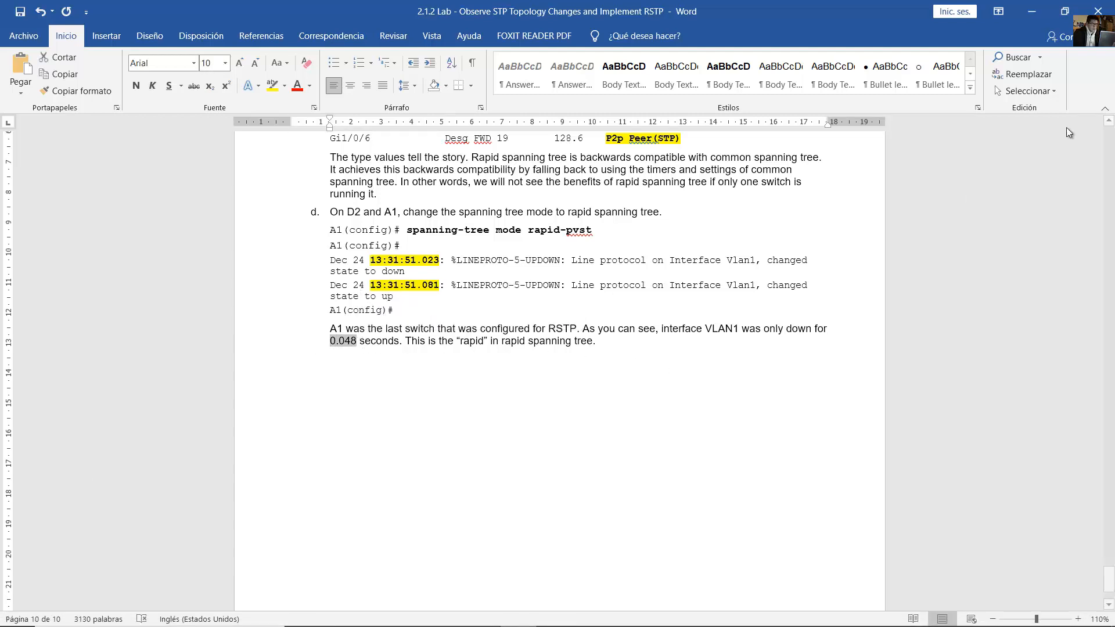
pyautogui.click(1031, 11)
pyautogui.moveTo(864, 184); pyautogui.dragTo(940, 179)
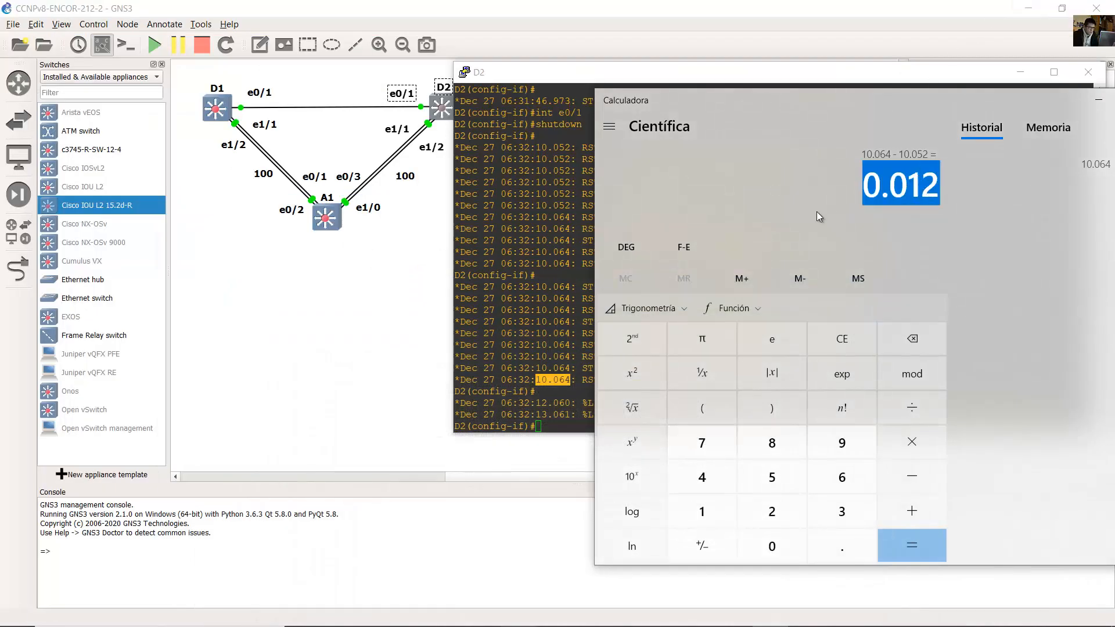
# Step: Review D2's RSTP messages again and mark the lab guide's closing sentence, "This is the “rapid” in rapid spanning tree"
pyautogui.click(975, 85)
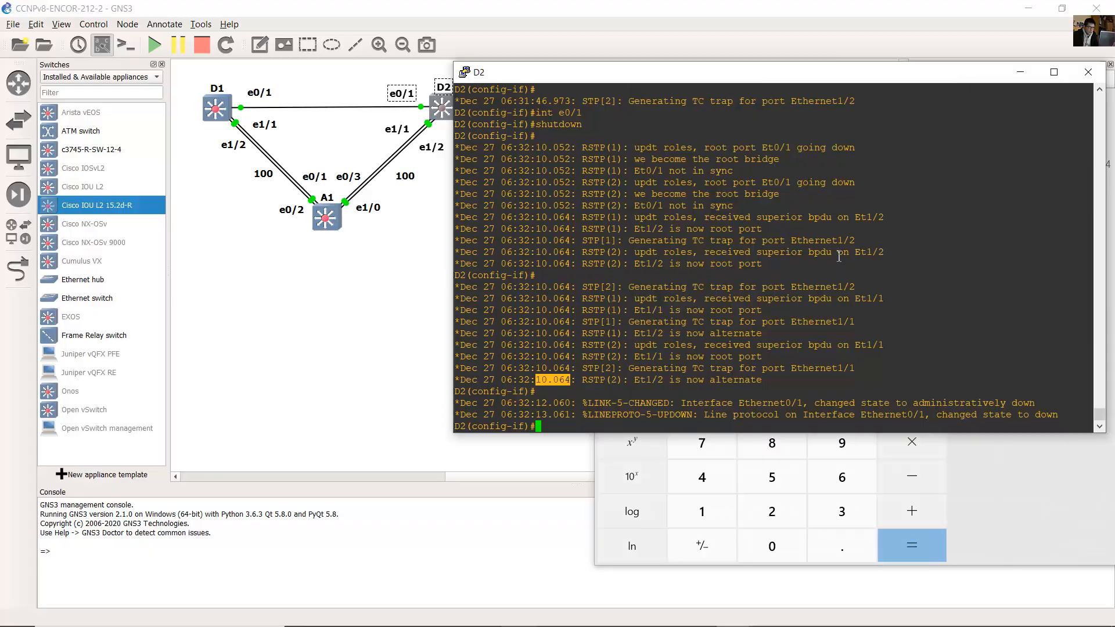
pyautogui.hotkey('alt', 'Tab')
pyautogui.moveTo(405, 341); pyautogui.dragTo(595, 342)
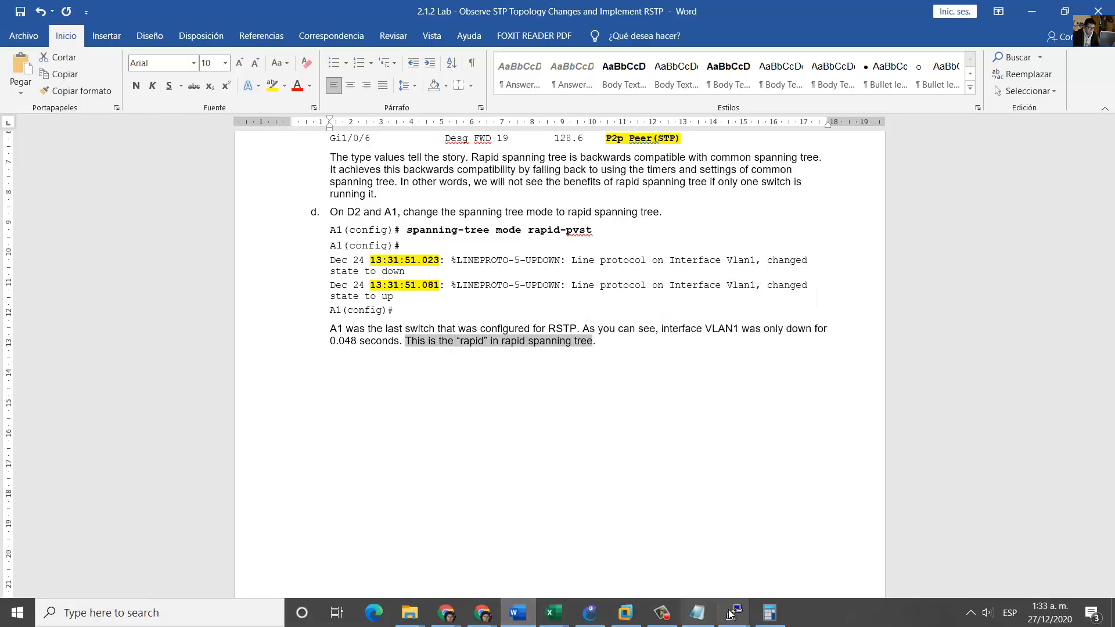
pyautogui.click(667, 437)
pyautogui.scroll(1, 668, 437)
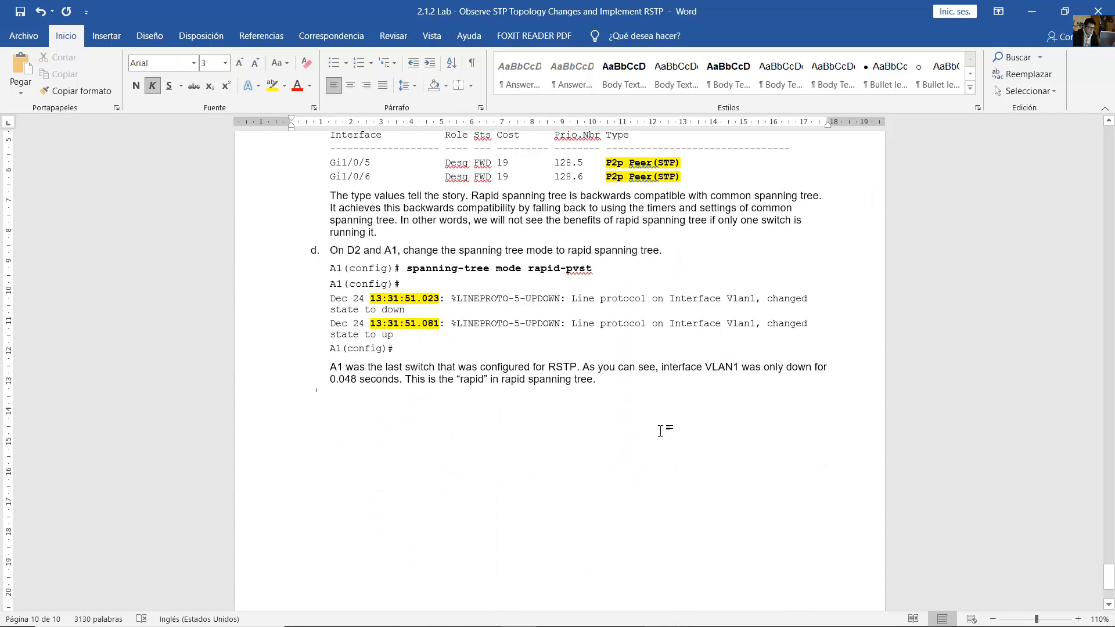